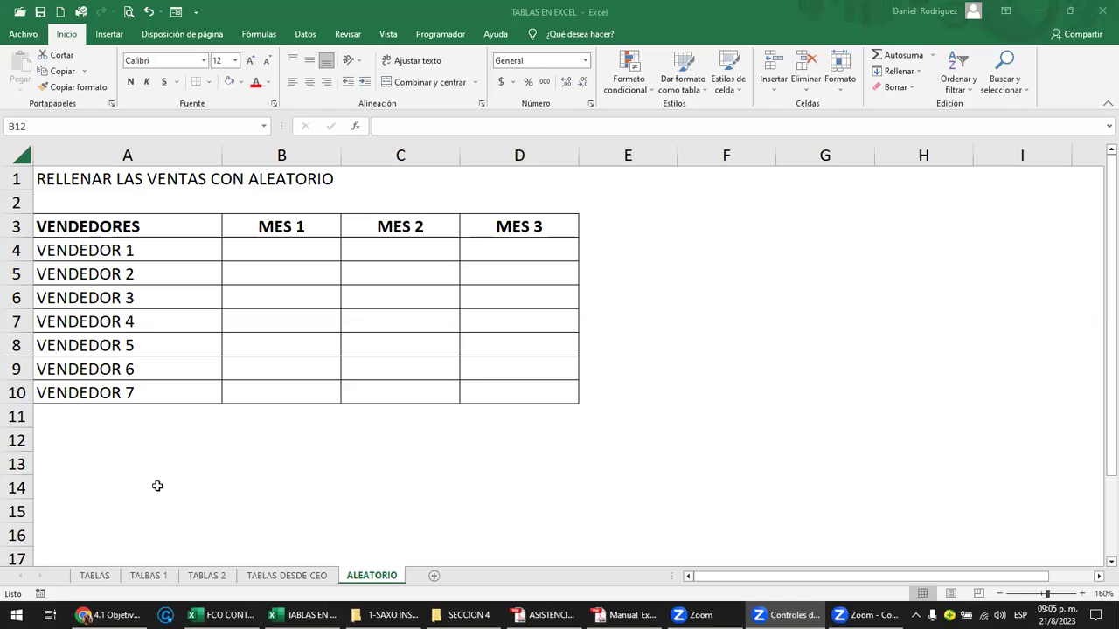
Go to the TABLAS sheet, select B8, then switch to the course's tables lesson in Chrome.
click(95, 577)
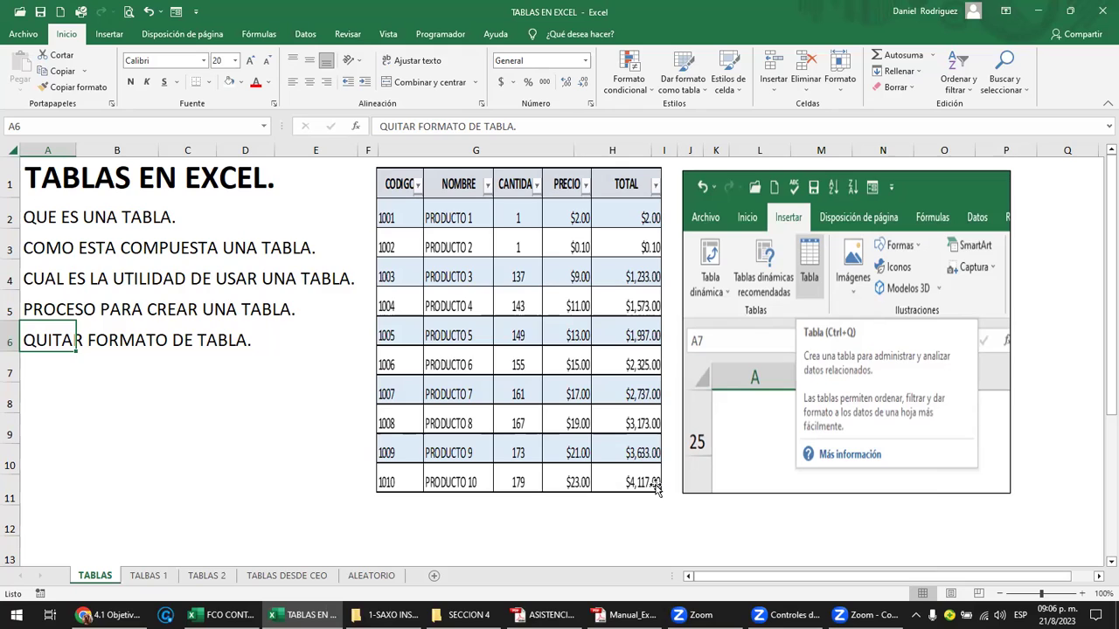
click(129, 393)
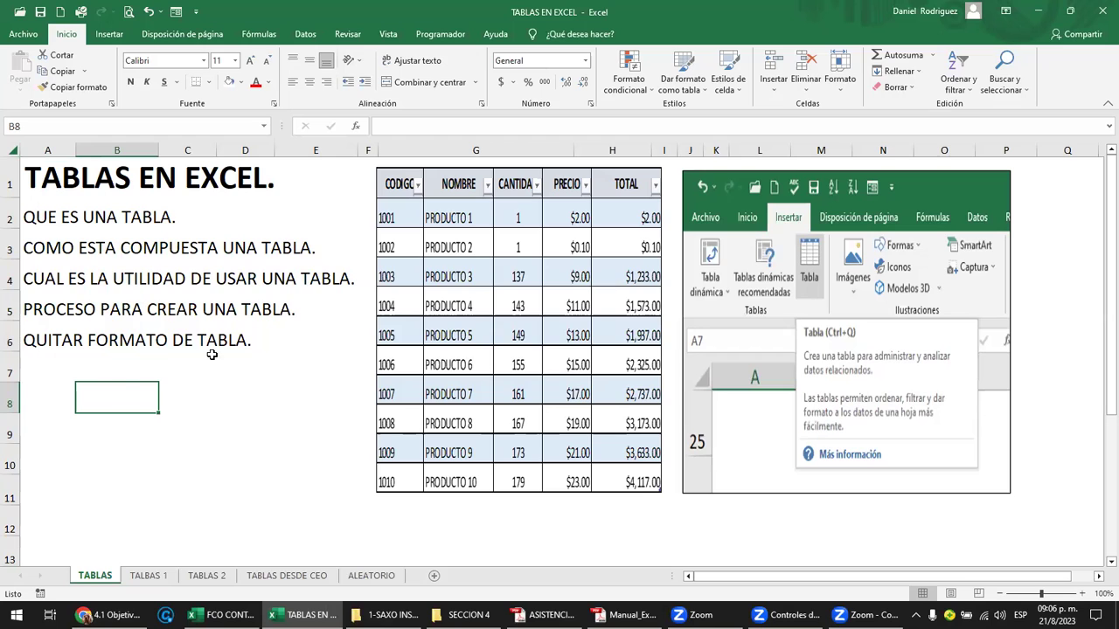
click(105, 615)
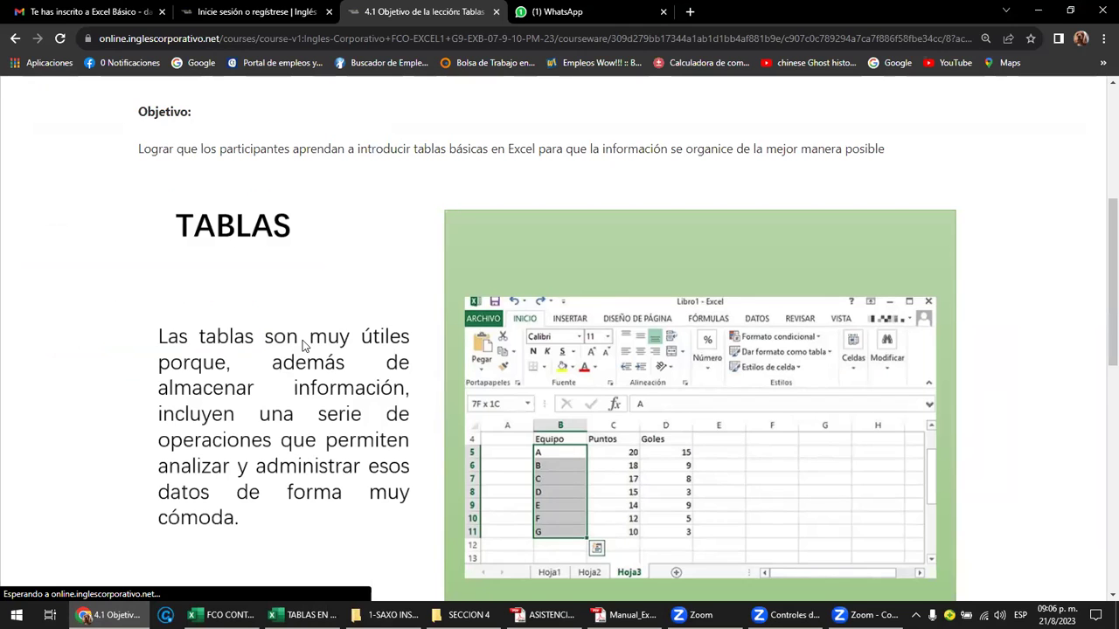
Scroll the tables lesson down to the CREAR UNA TABLA section, then return to the Excel workbook.
scroll(304, 345, down, 1)
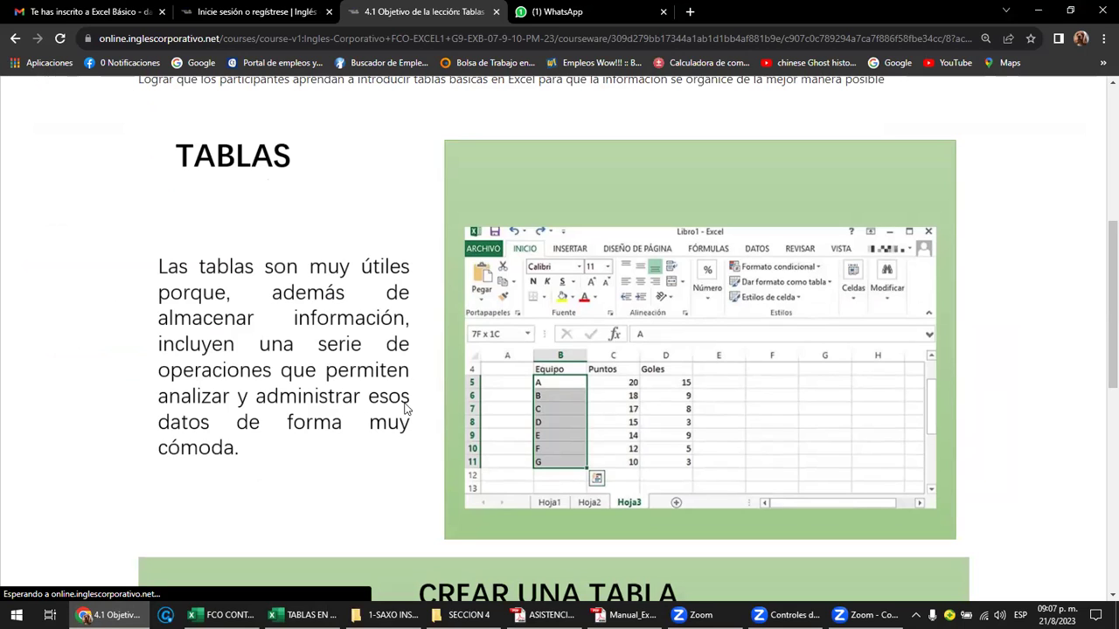
scroll(335, 391, down, 2)
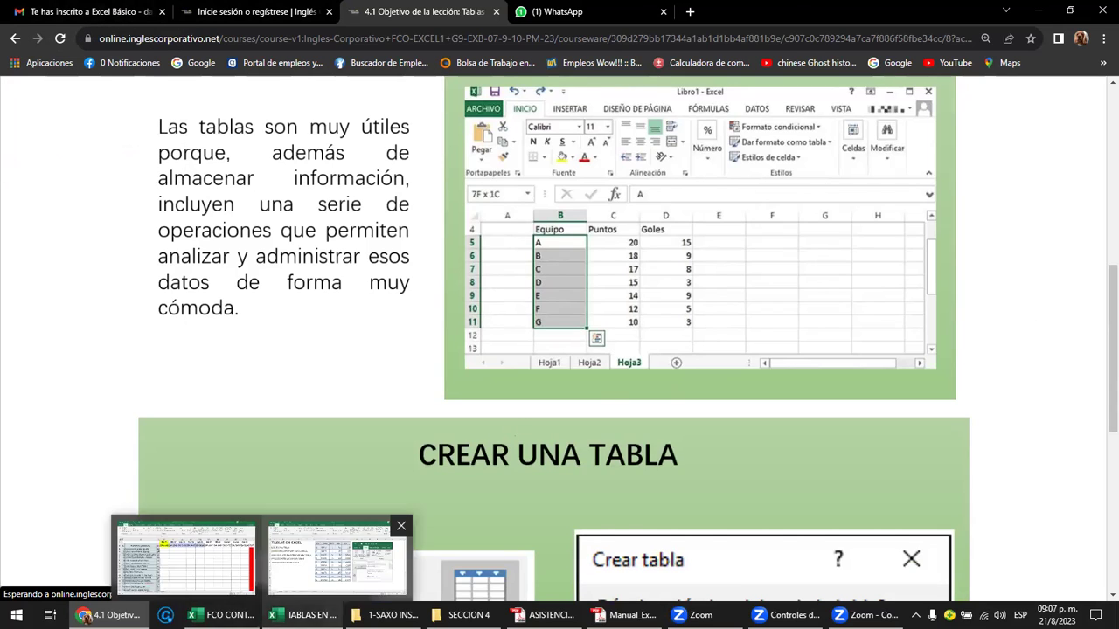
click(328, 615)
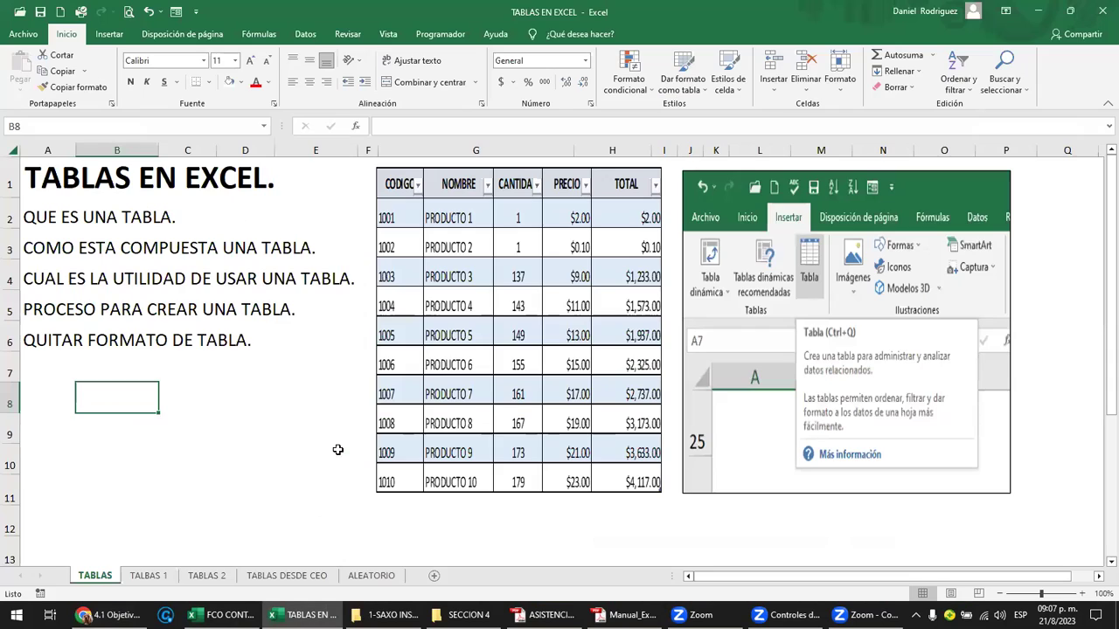
Select cell A2, then show the TALBAS 1 sheet with the VENTAS POR MES data.
click(40, 216)
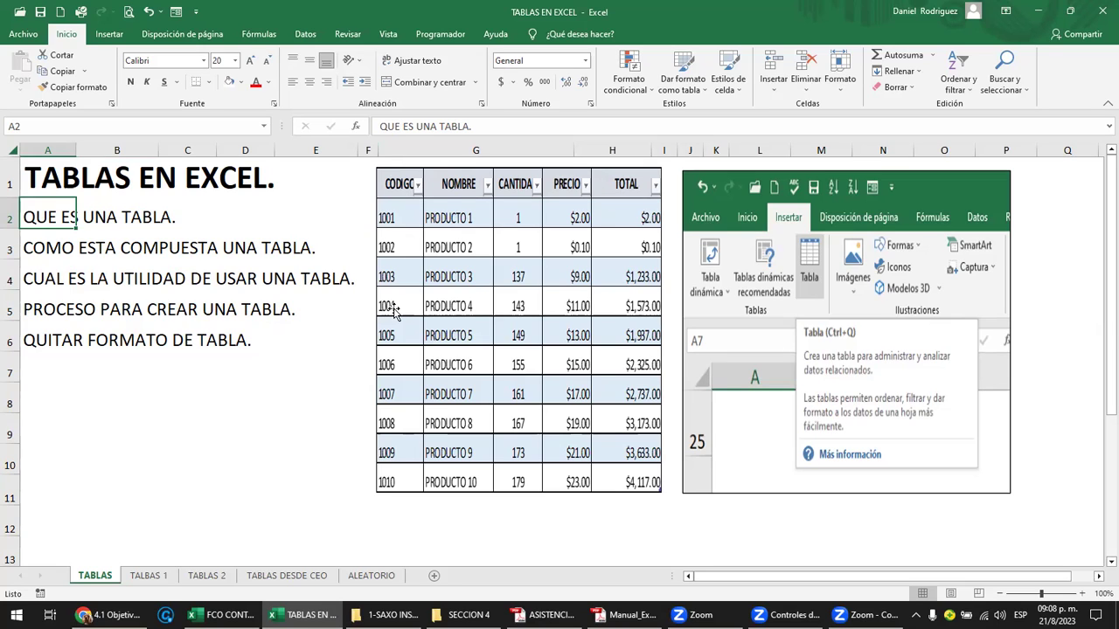
click(148, 575)
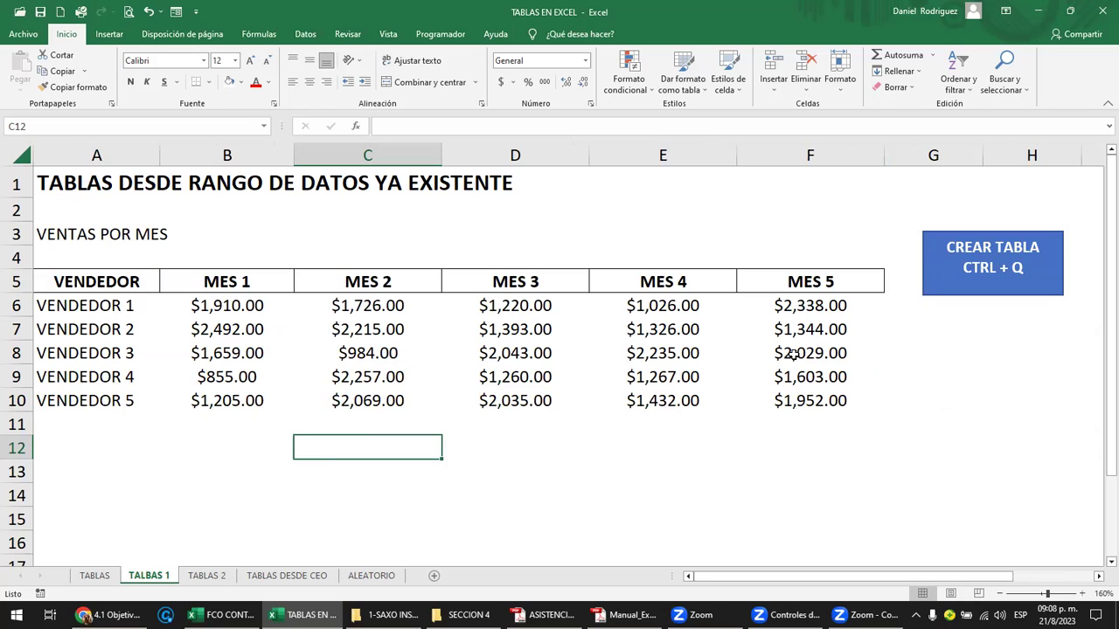
On the ALEATORIO sheet, look over the vendor table's sales area and pick cell B4.
click(375, 580)
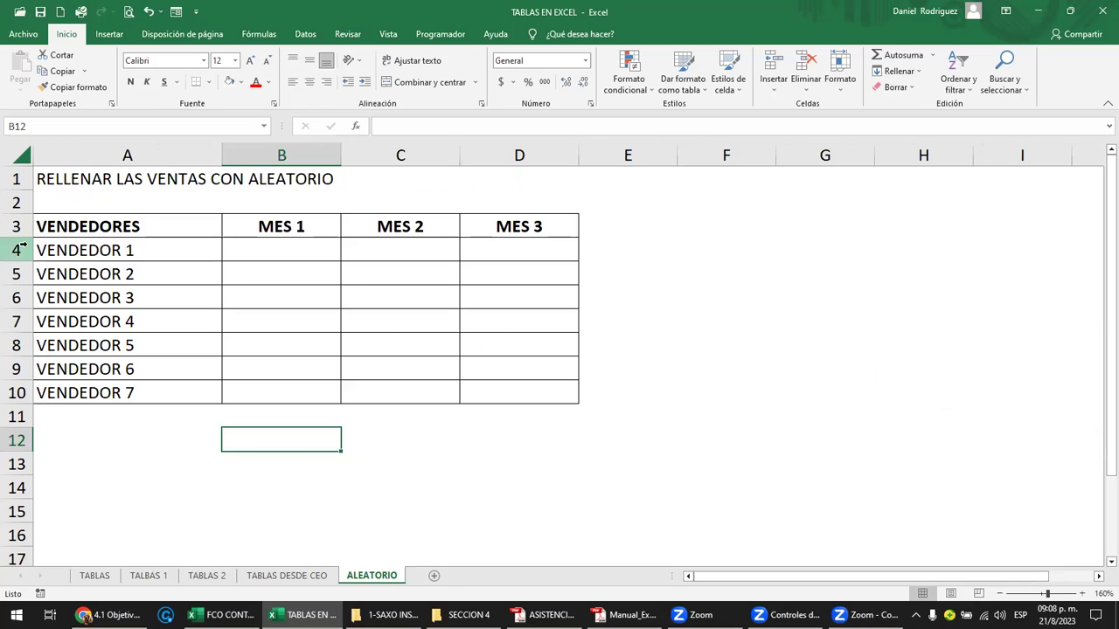
mouse_move(275, 250)
mouse_down()
mouse_move(399, 298)
mouse_move(507, 393)
mouse_up()
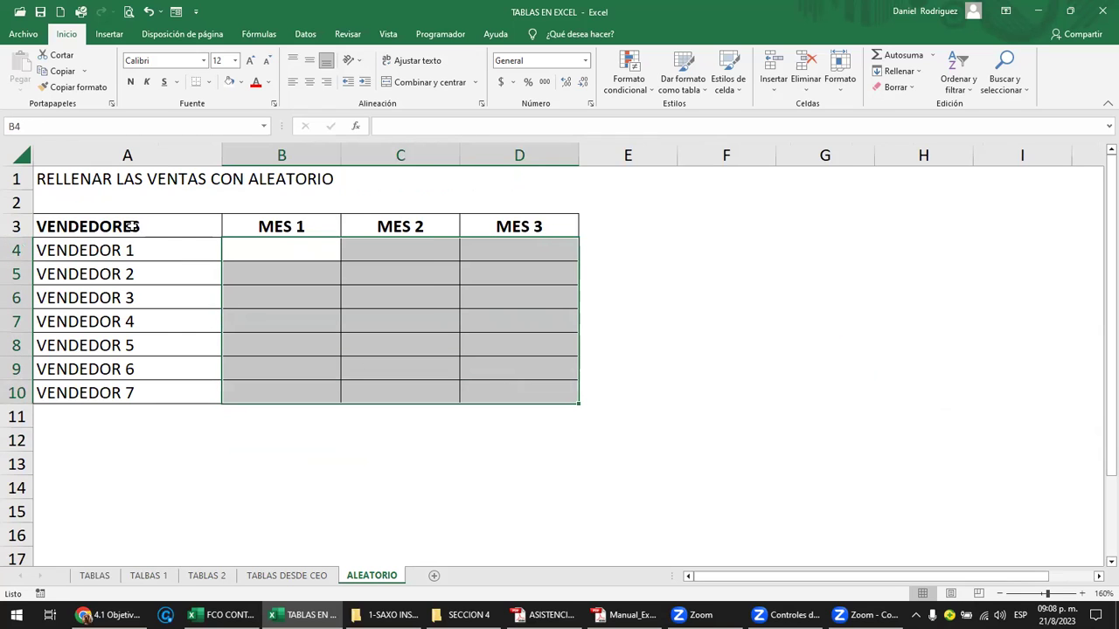
drag(129, 229, 133, 398)
key(Right)
key(Right)
key(Right)
mouse_move(288, 250)
mouse_down()
mouse_move(375, 257)
mouse_move(523, 418)
mouse_up()
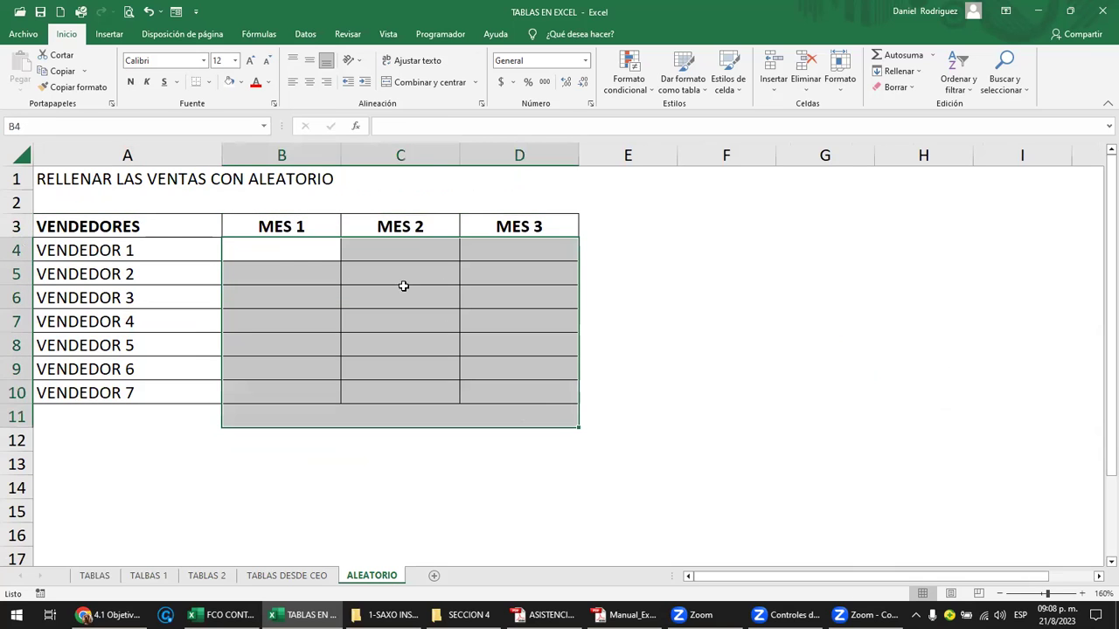
click(279, 253)
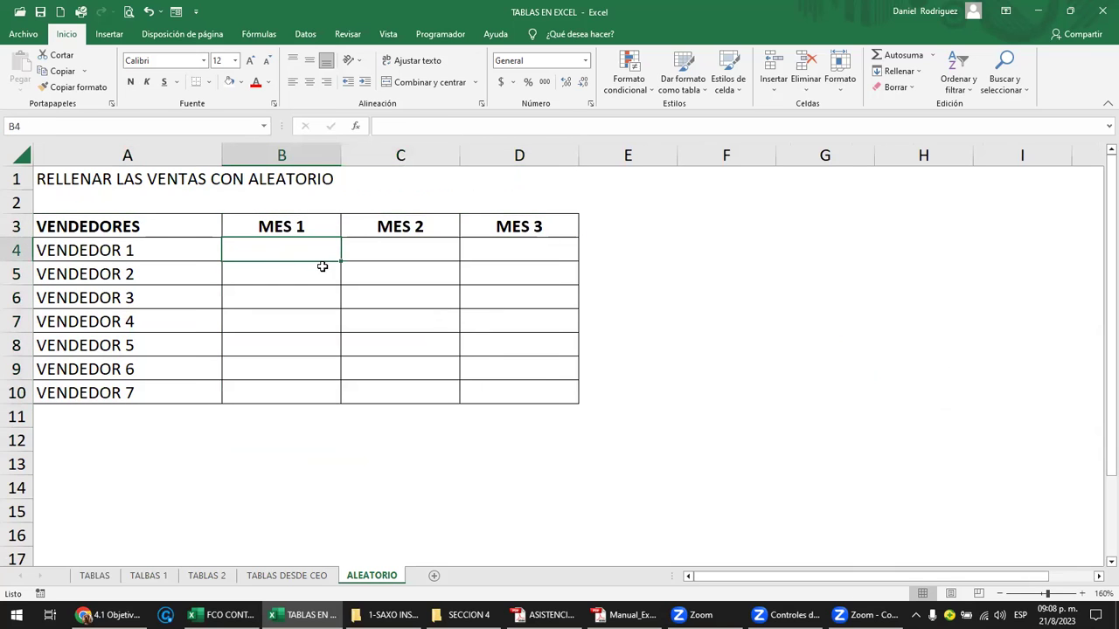
Enter test values 100 and 200 in B4:B5, then clear them.
text(100)
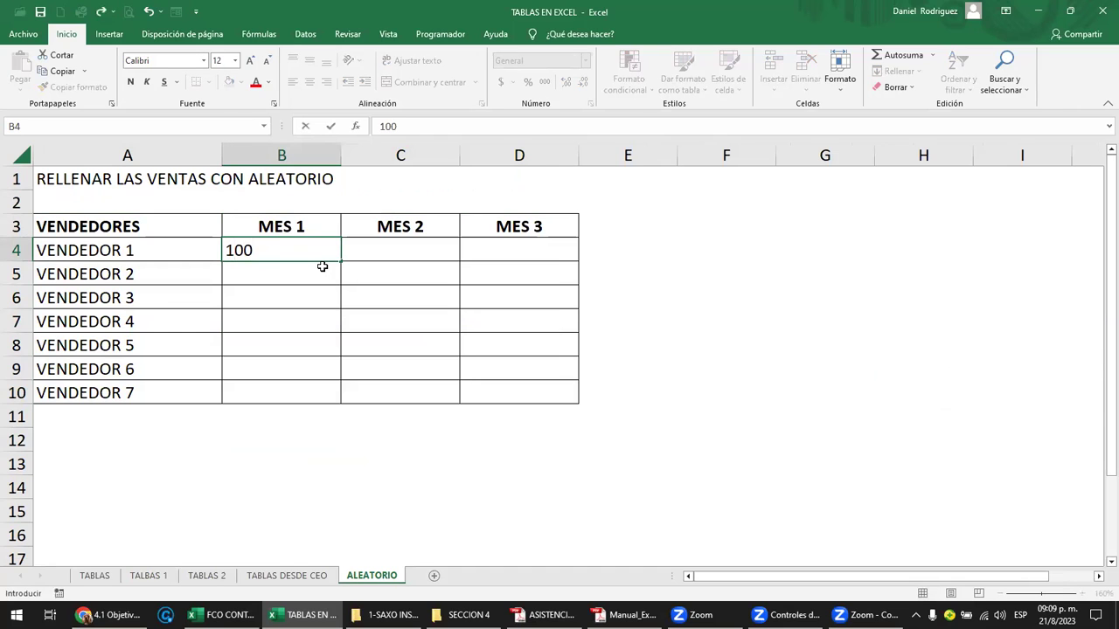
key(Return)
text(200)
key(Return)
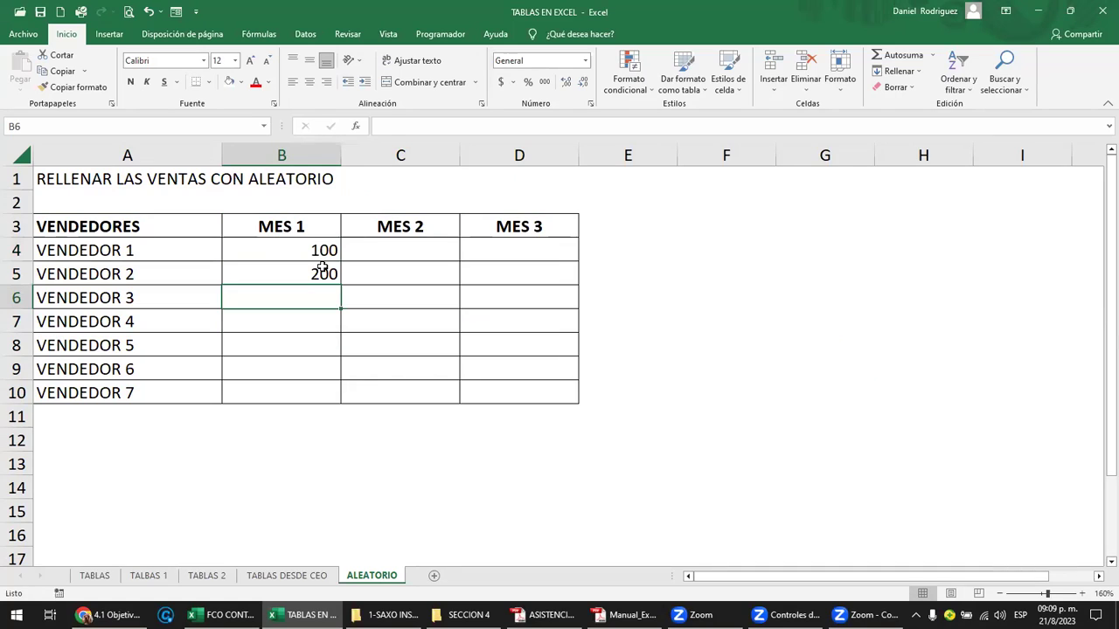
drag(316, 253, 314, 278)
key(Delete)
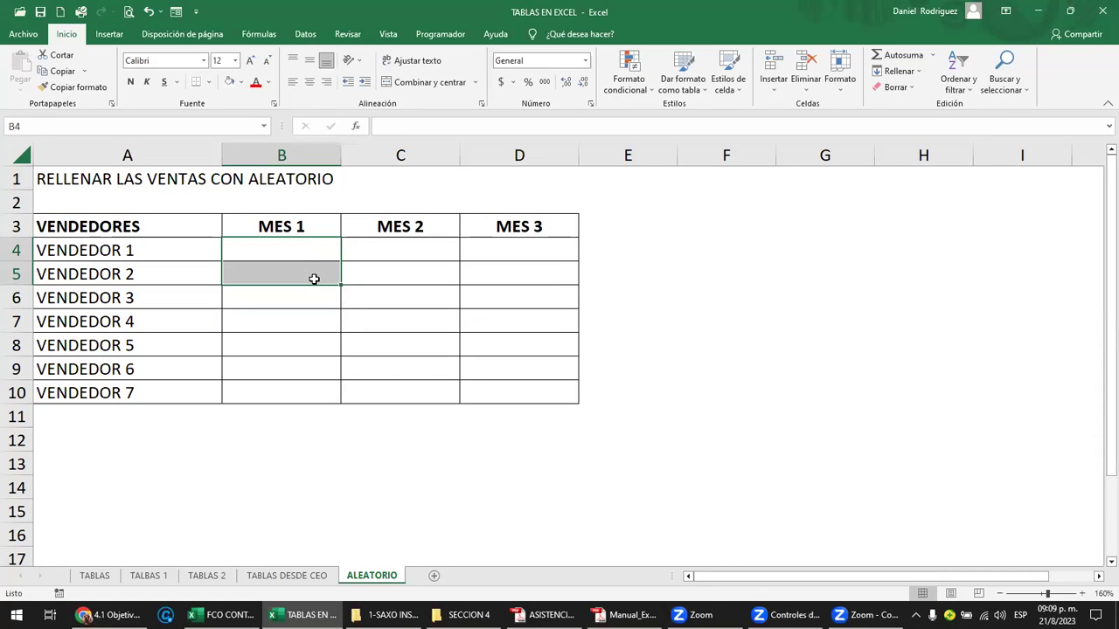
Enter =ALEATORIO.ENTRE(500;1000) in B4 and select the B4:D10 sales grid.
click(306, 250)
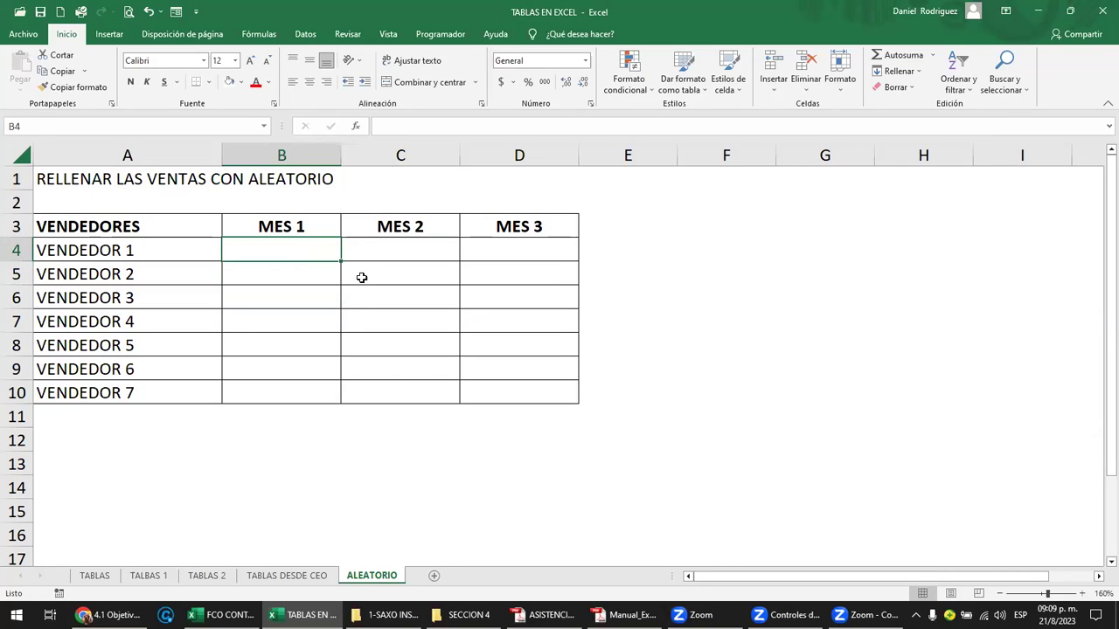
text(=ALEAT)
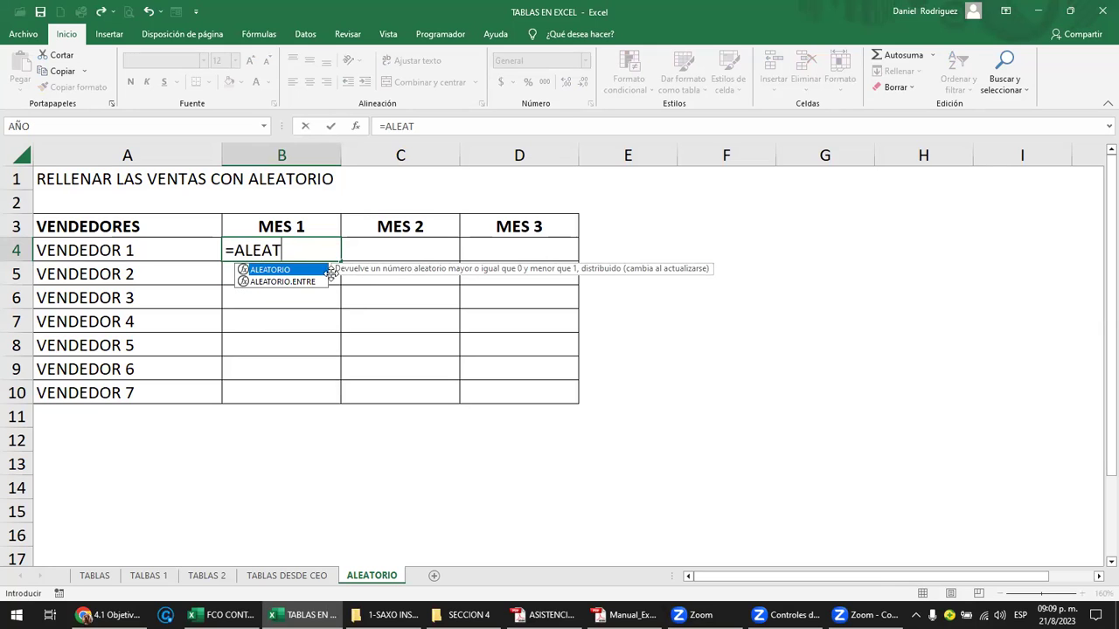
double_click(301, 282)
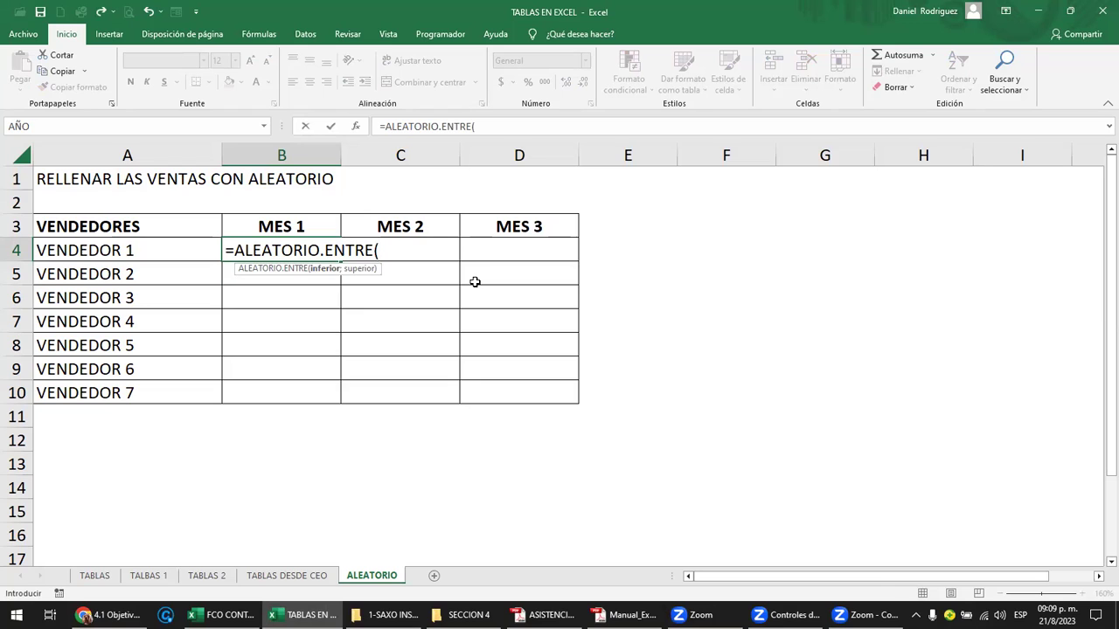
text(500;1)
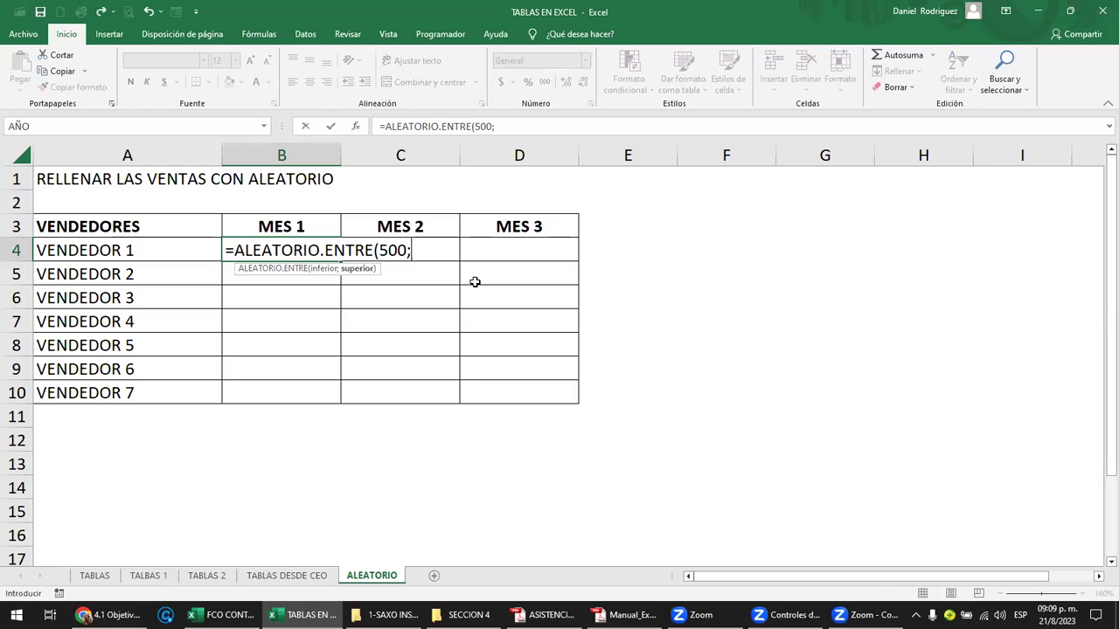
text(000)
text())
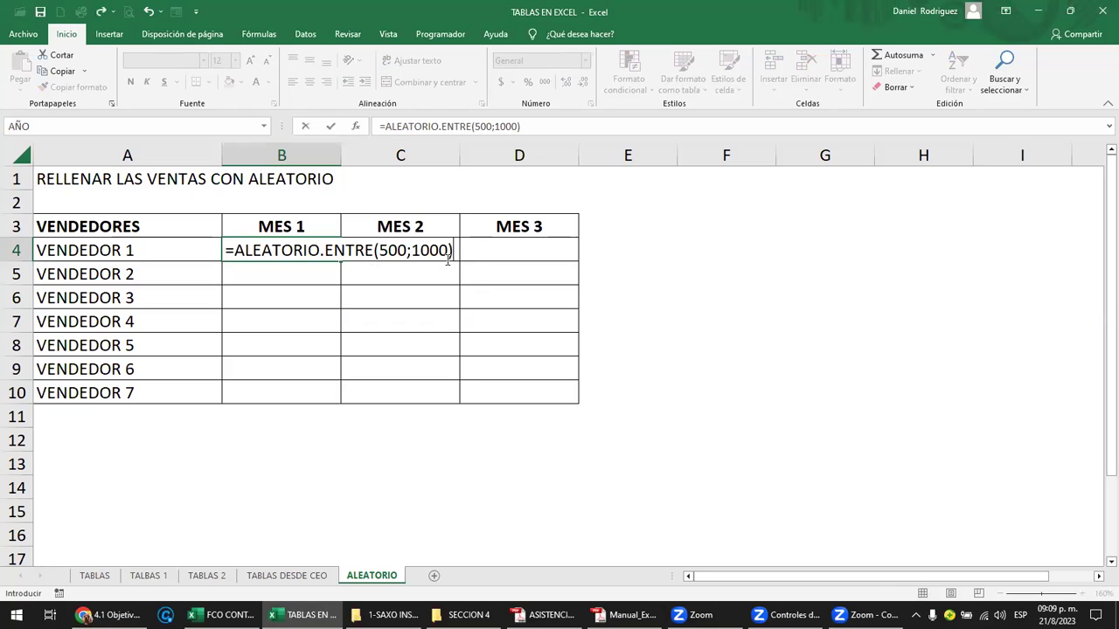
key(Return)
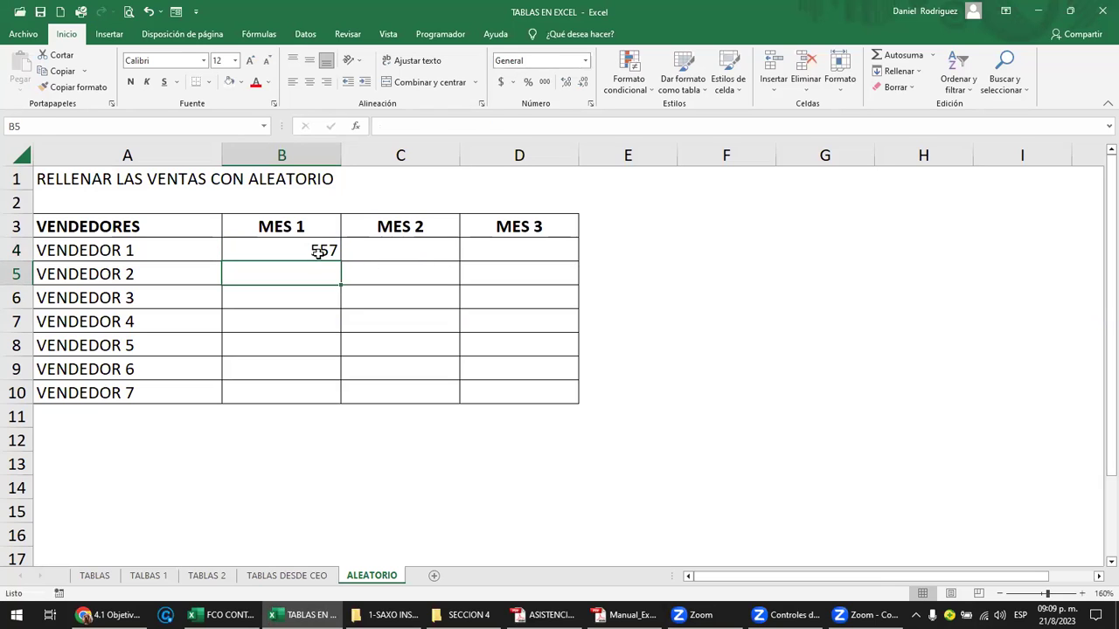
drag(319, 255, 505, 388)
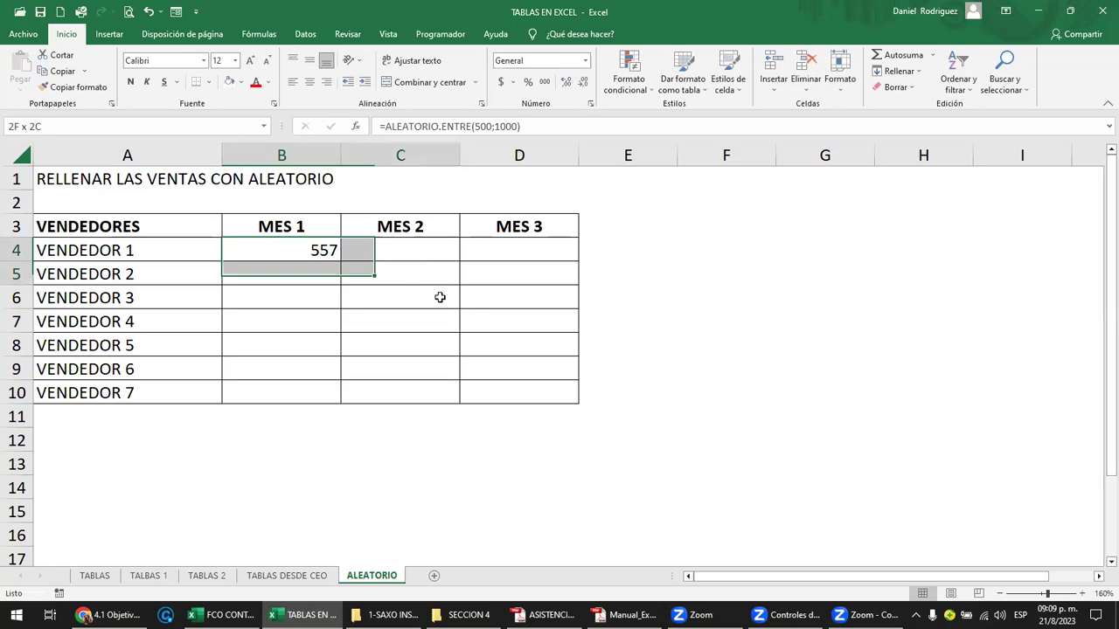
Fill B4's random formula across B4:D10, format the grid as Moneda, and inspect B4's formula.
click(298, 253)
mouse_move(338, 262)
mouse_down()
mouse_move(573, 264)
mouse_move(587, 398)
mouse_up()
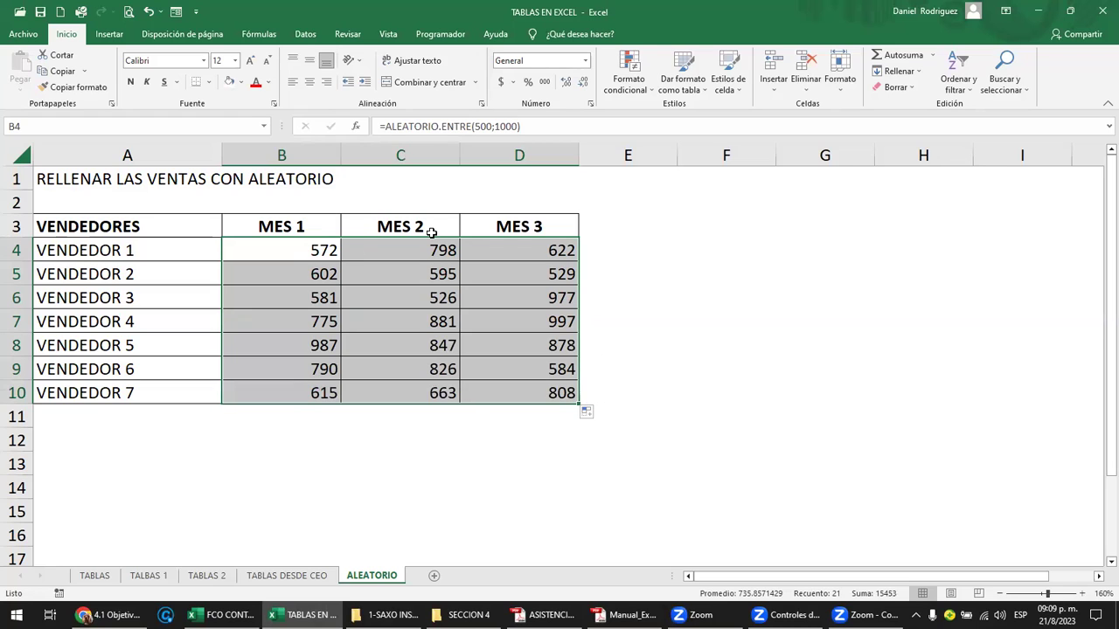
click(584, 61)
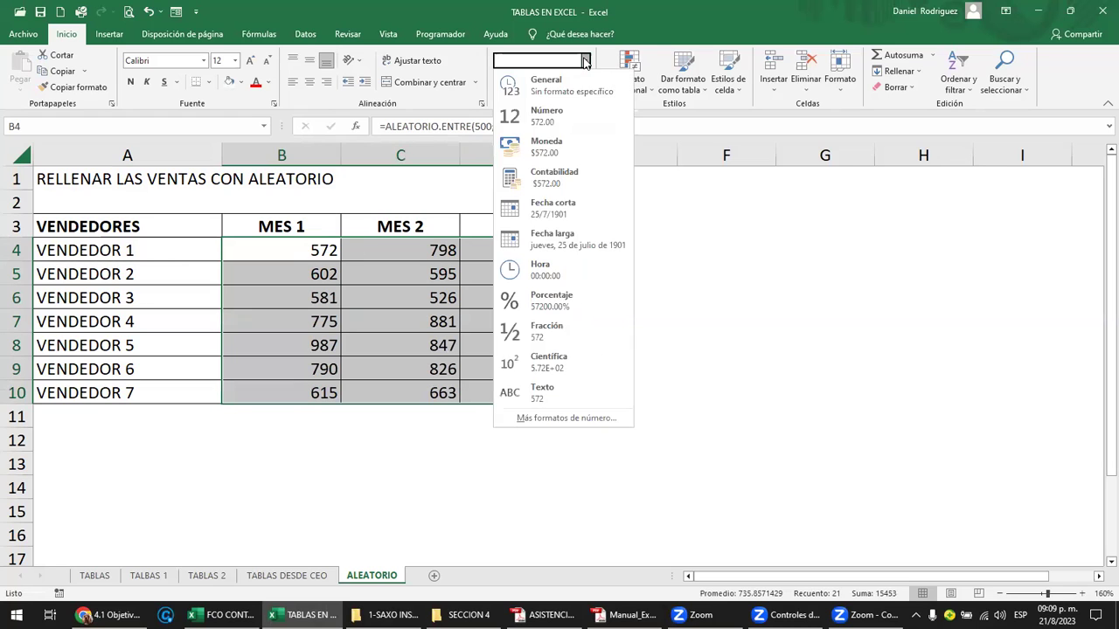
click(582, 150)
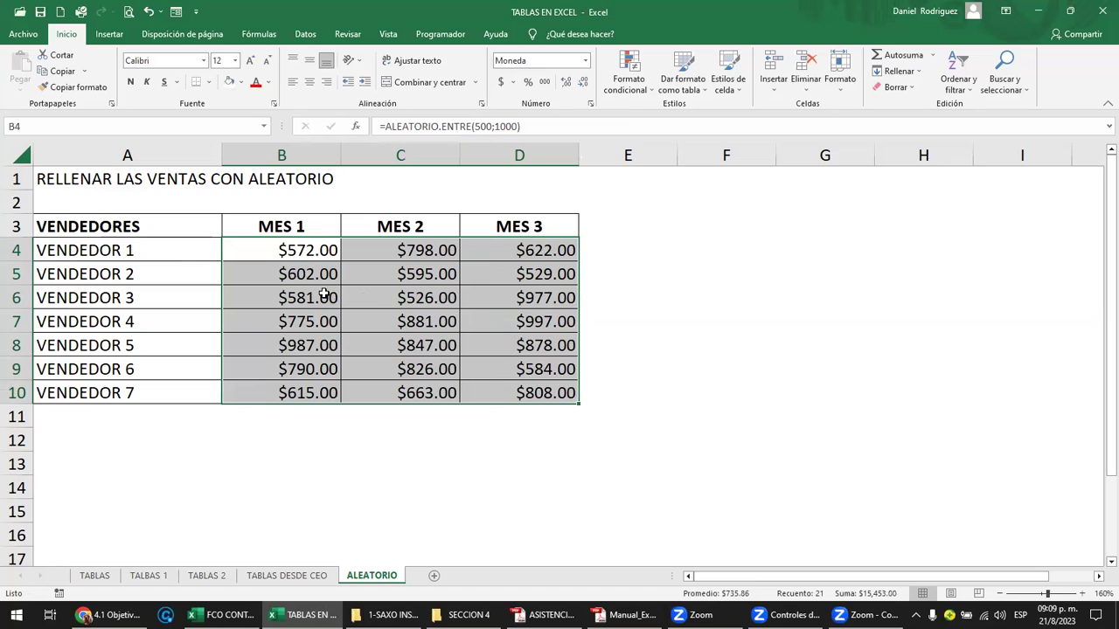
click(302, 256)
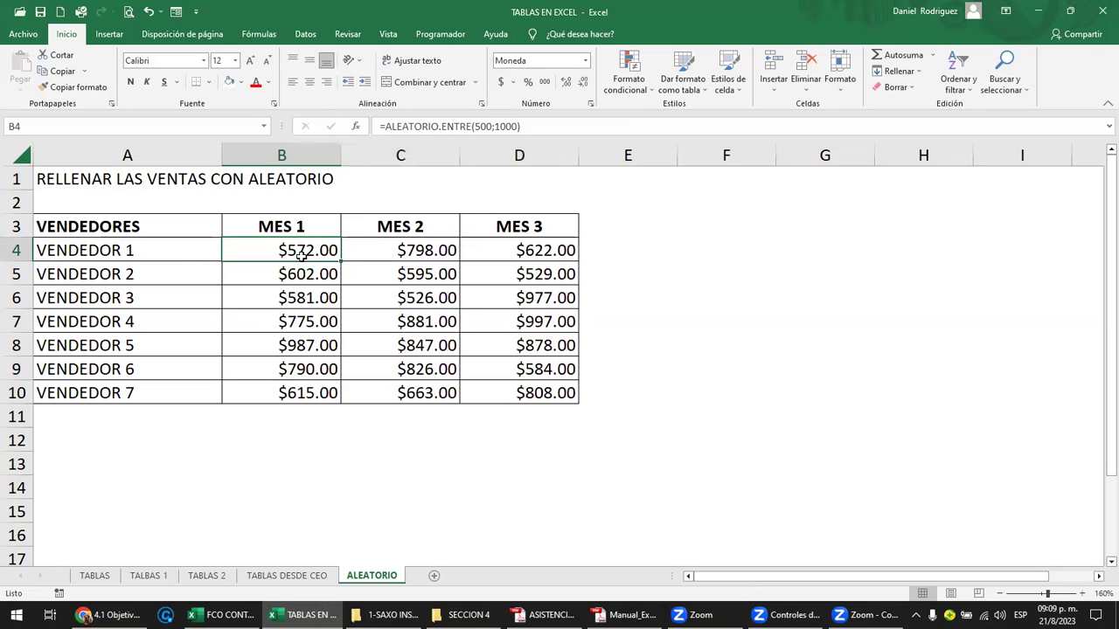
key(F2)
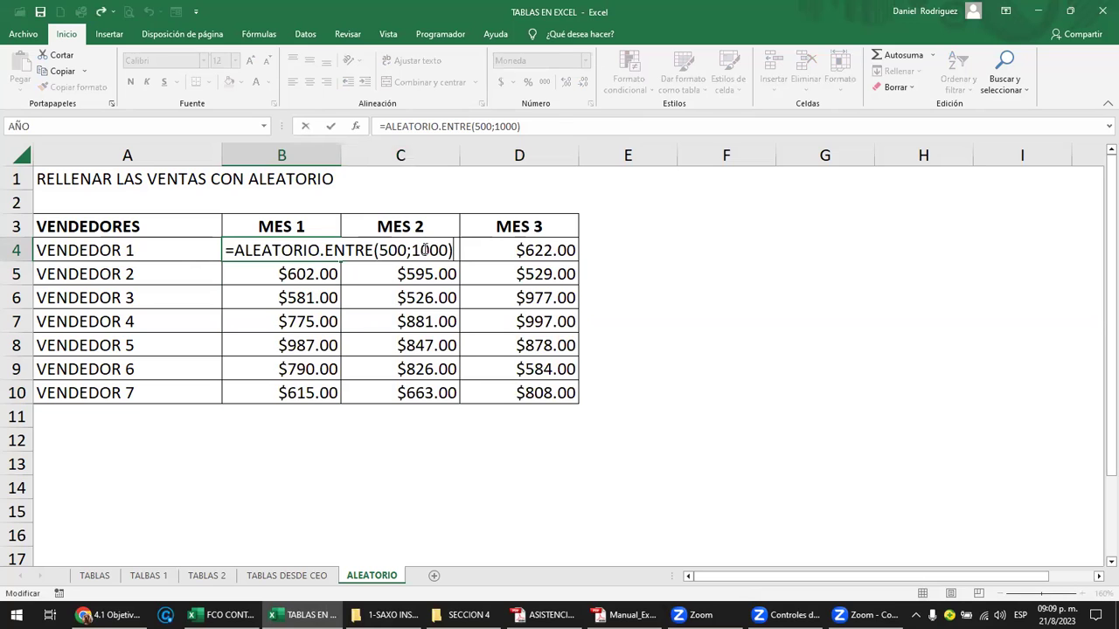
key(Escape)
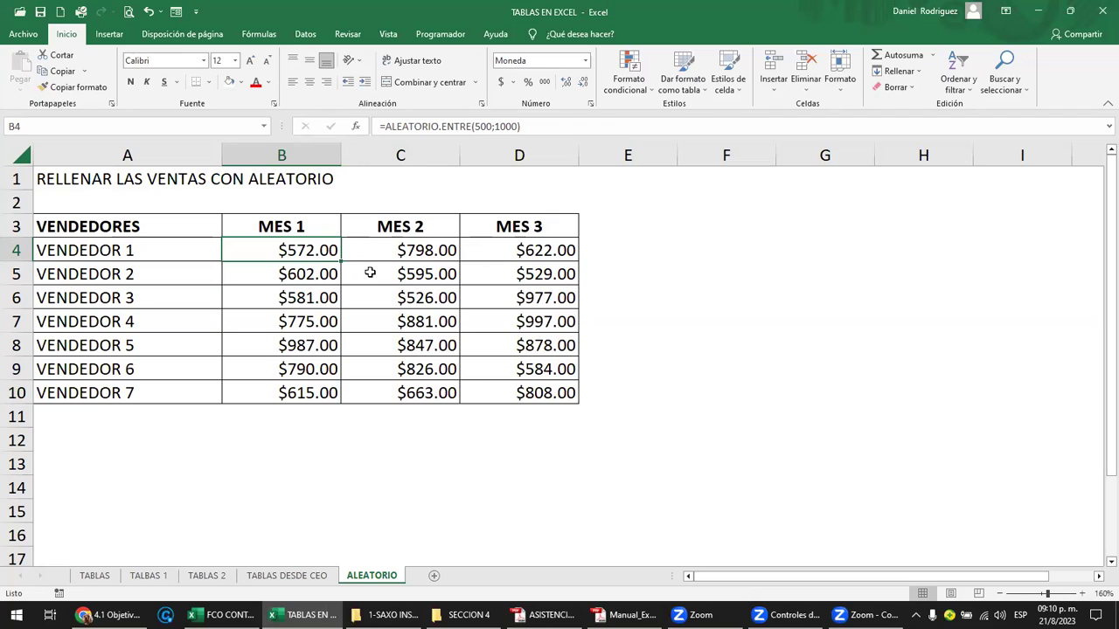
key(F2)
key(Escape)
key(Down)
key(Down)
key(Down)
key(Down)
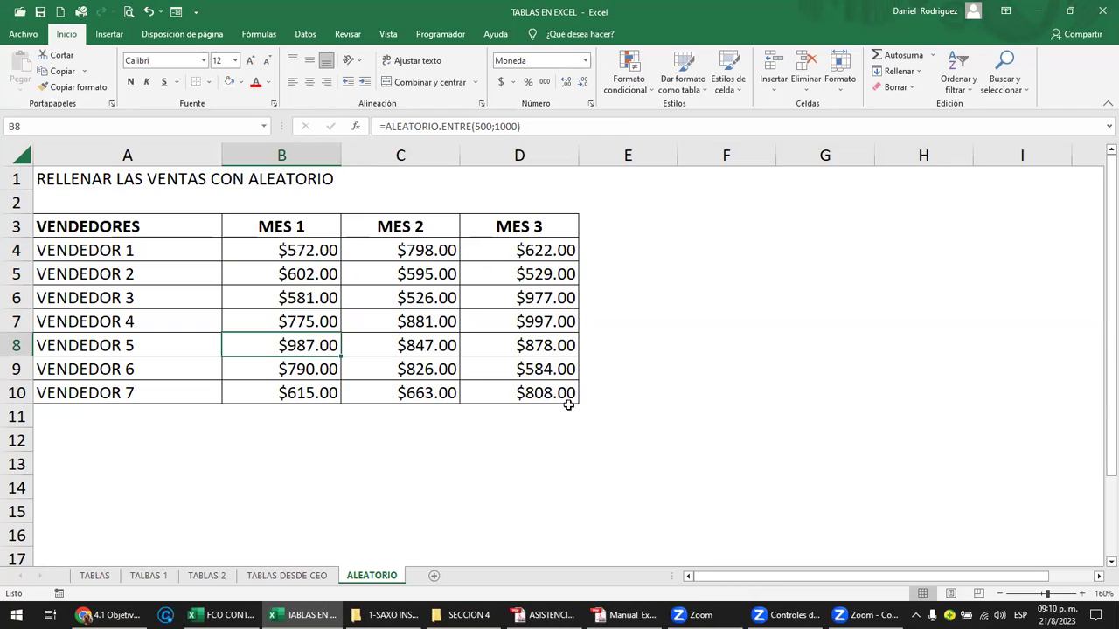
click(501, 492)
click(301, 264)
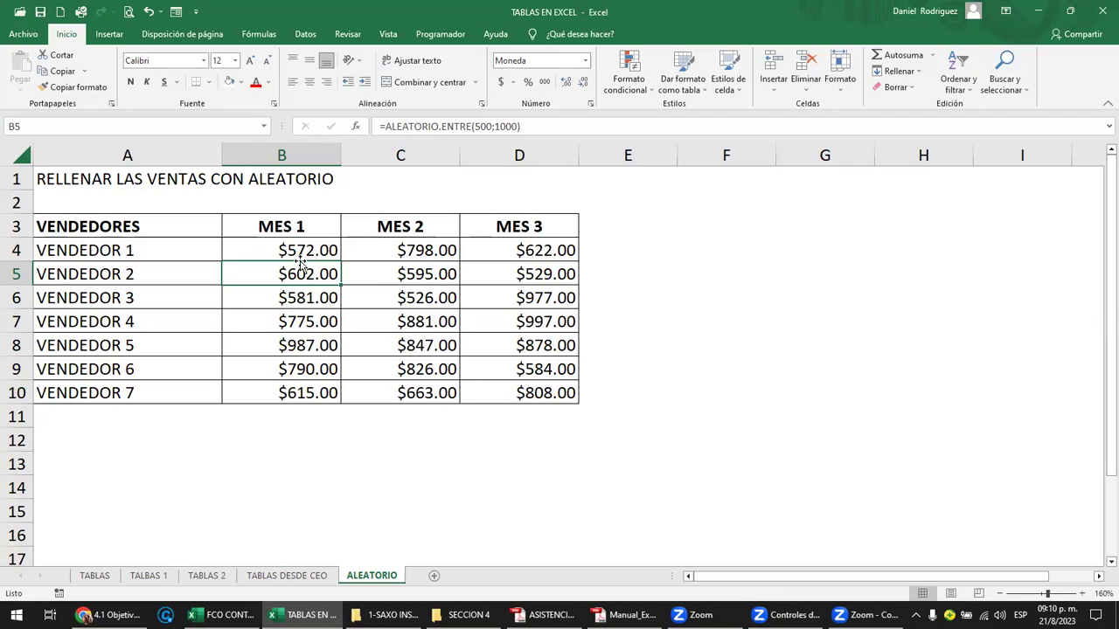
double_click(320, 251)
key(Escape)
click(396, 289)
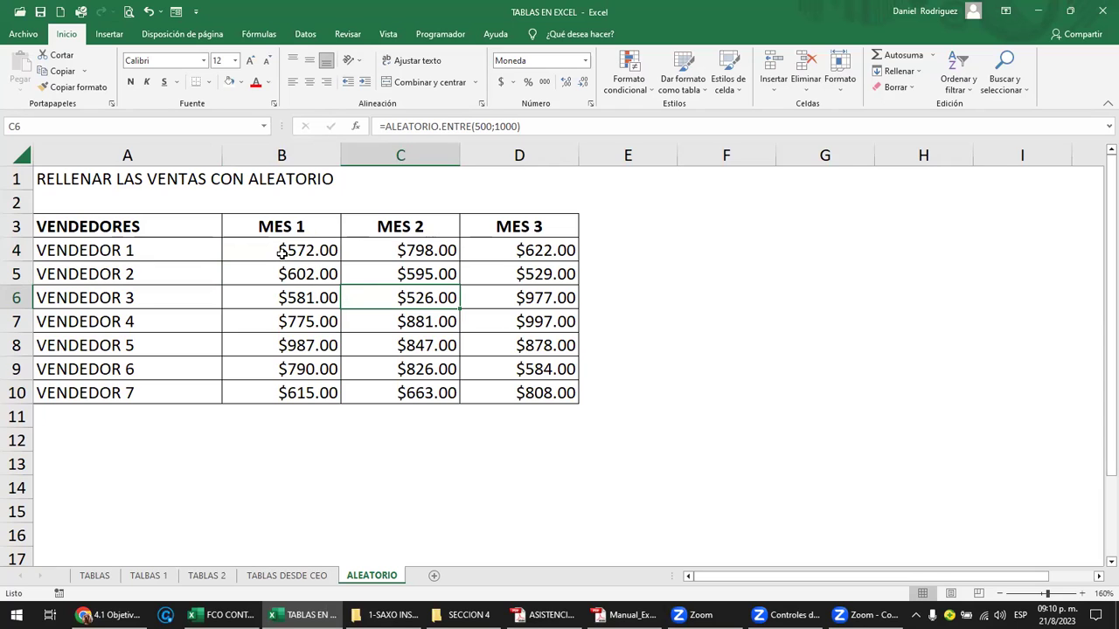
click(298, 442)
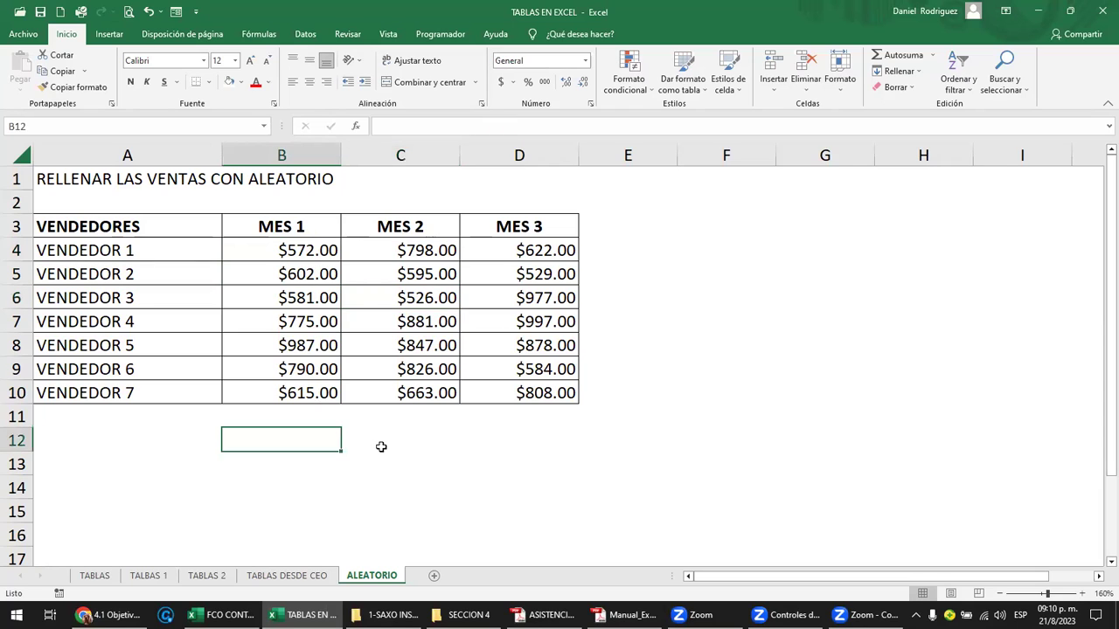
text(1)
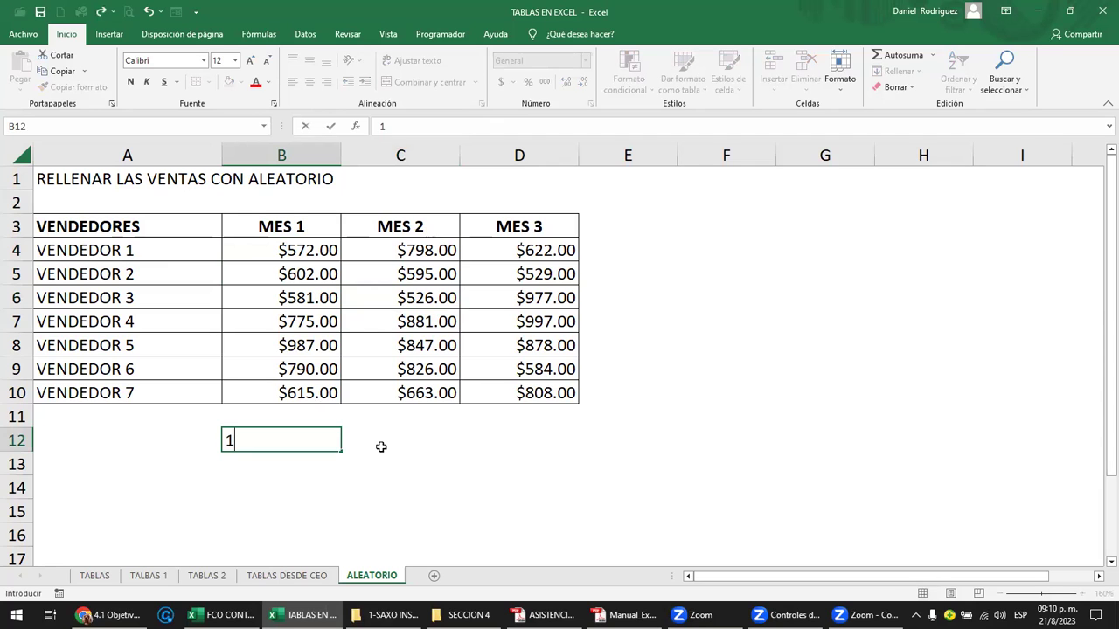
key(Return)
key(Up)
key(Right)
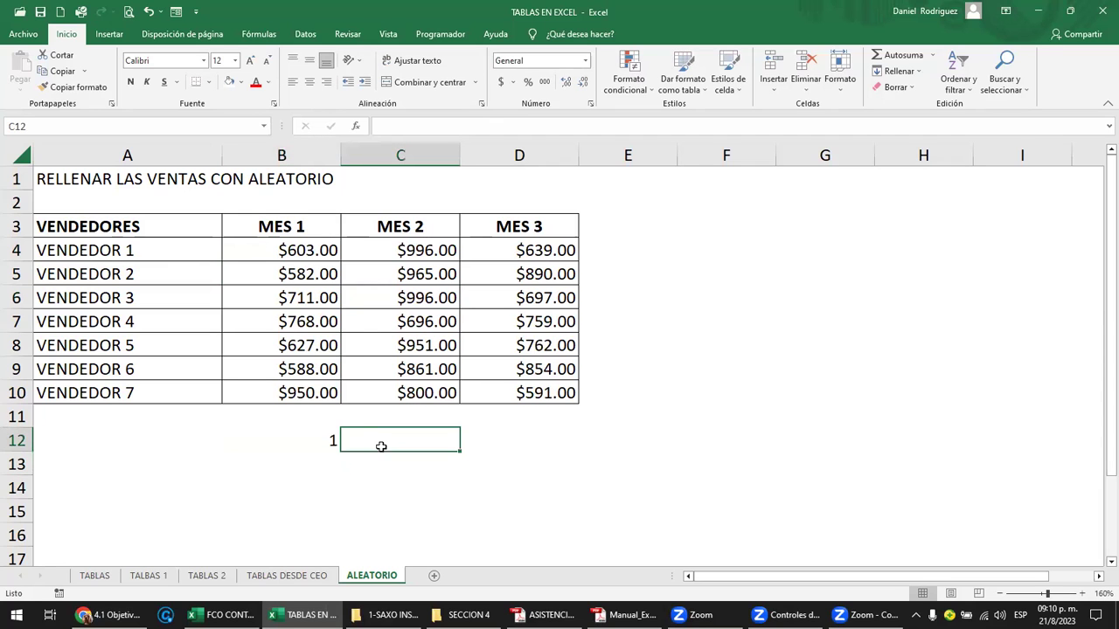
text(1)
key(Right)
text(1)
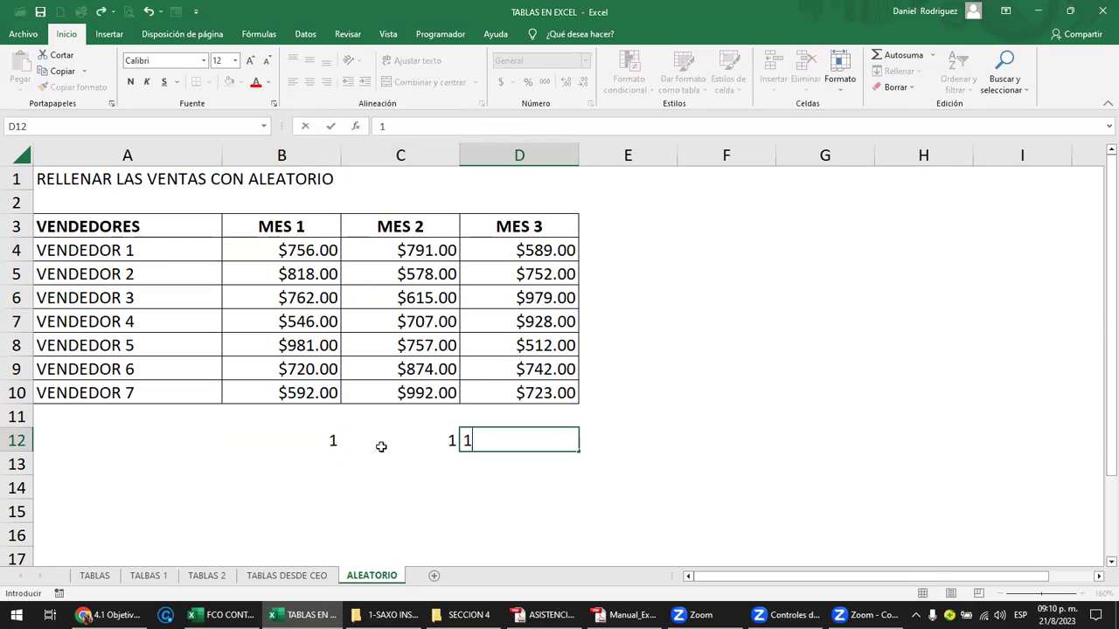
key(Return)
key(Up)
key(Up)
key(Down)
key(Delete)
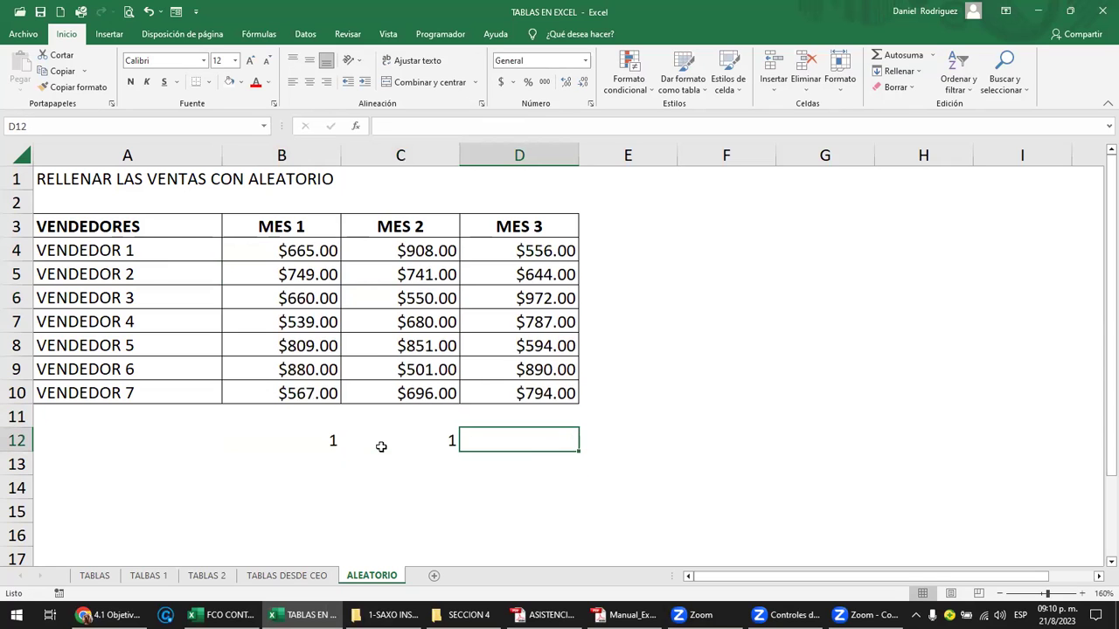
key(Left)
key(Delete)
key(Left)
key(Delete)
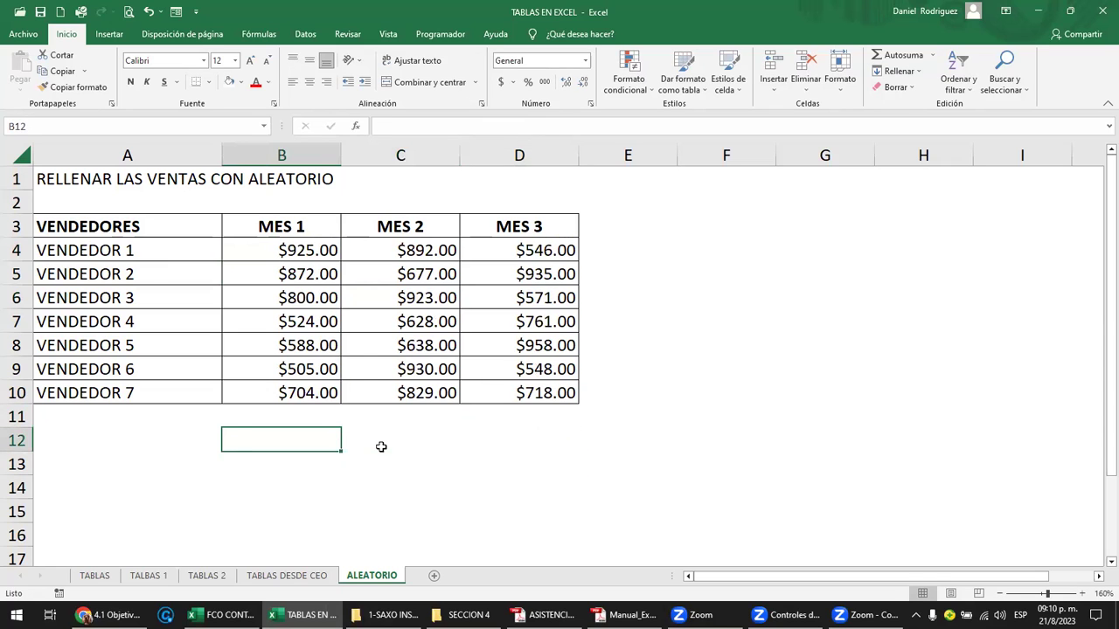
text(A)
key(Right)
text(A)
key(Right)
text(A)
key(Right)
key(Left)
key(Right)
key(Delete)
key(Left)
key(Left)
key(Right)
key(Delete)
key(Left)
key(Delete)
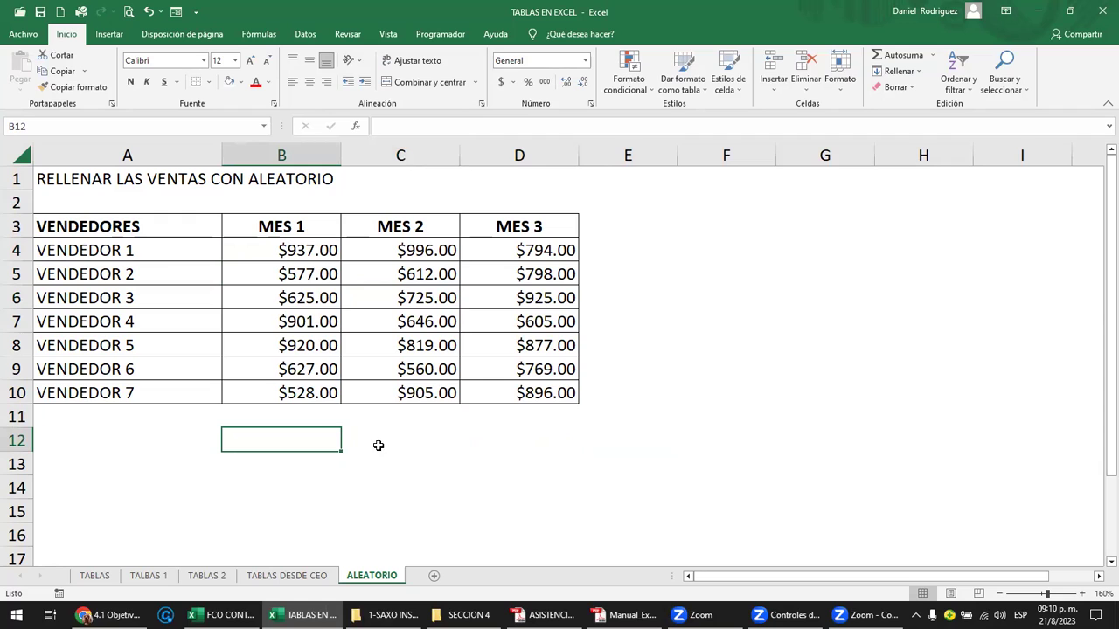
Copy the B4:D10 sales amounts and paste them back over themselves as values.
mouse_move(297, 255)
mouse_down()
mouse_move(487, 369)
mouse_move(494, 385)
mouse_up()
key(ctrl+c)
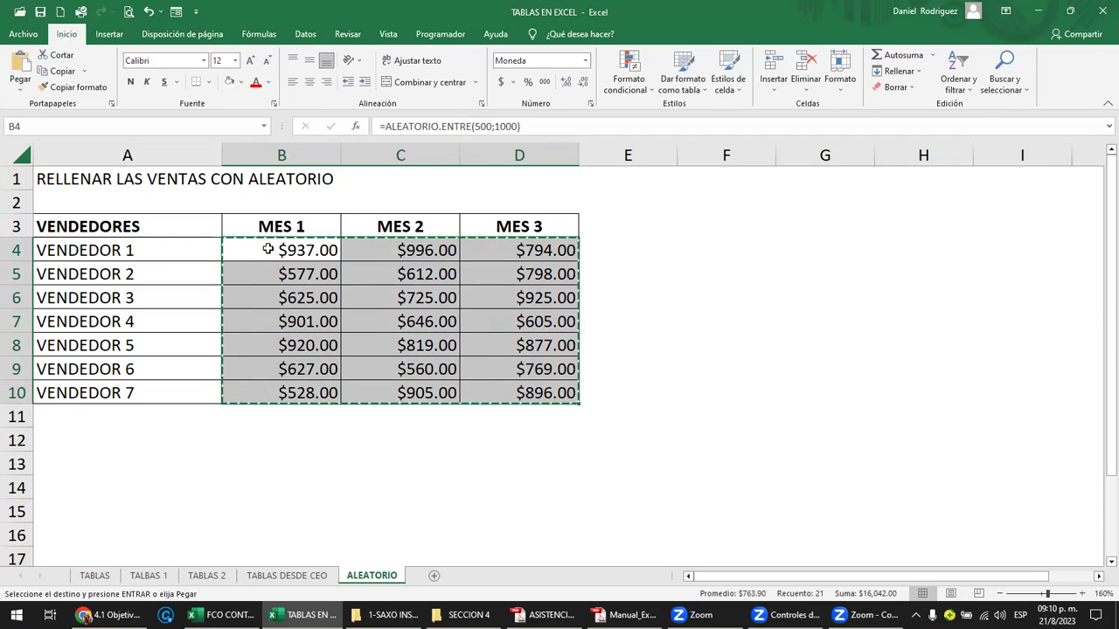
right_click(267, 250)
click(320, 338)
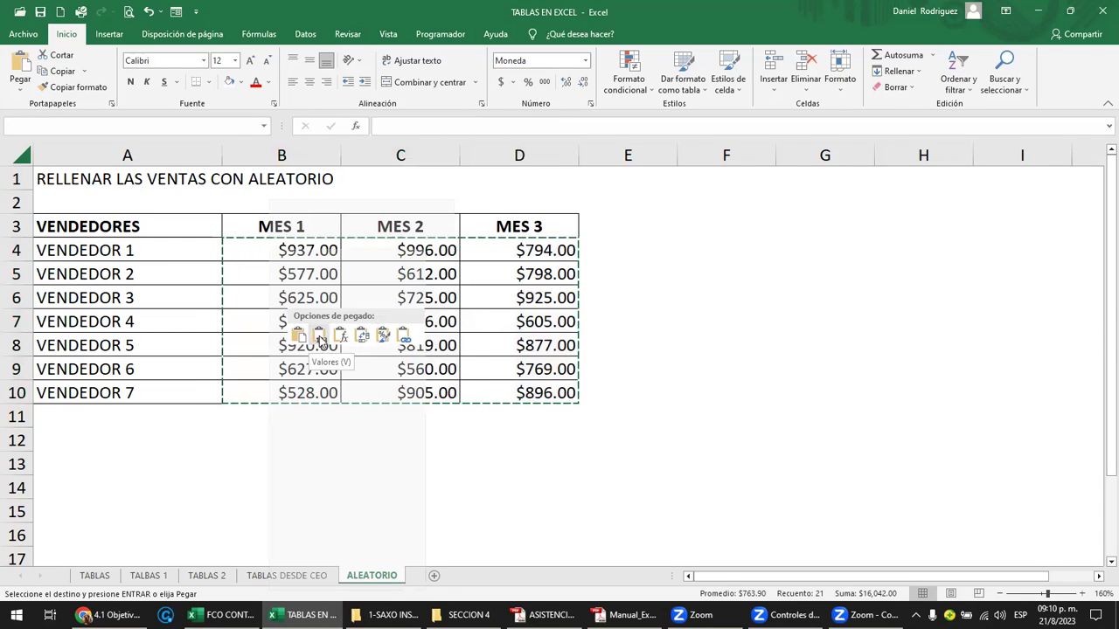
click(320, 338)
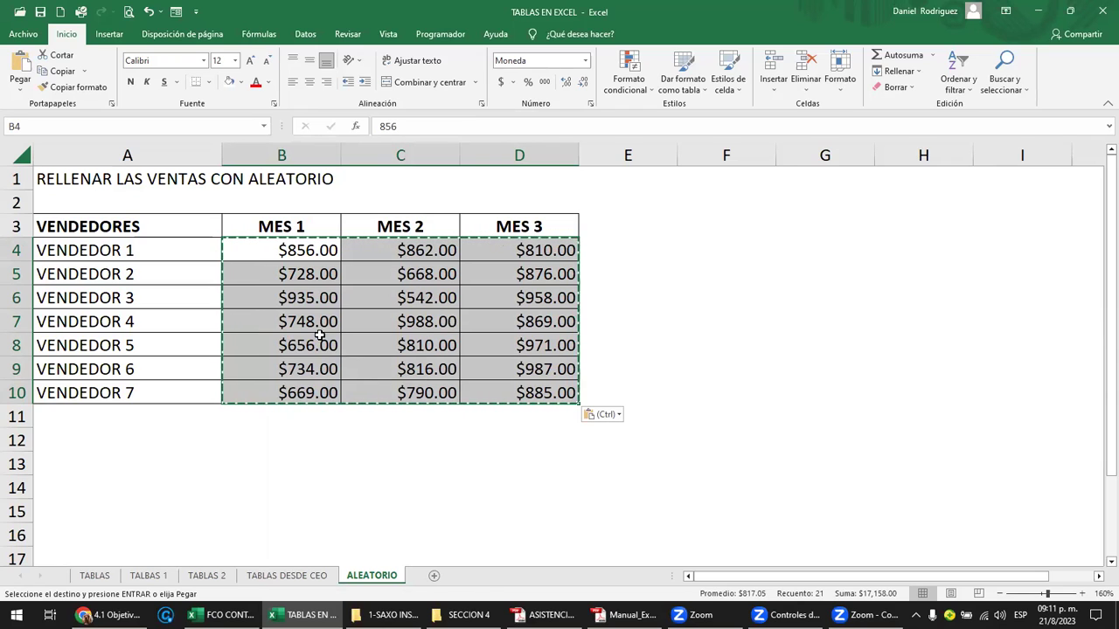
key(Escape)
click(618, 265)
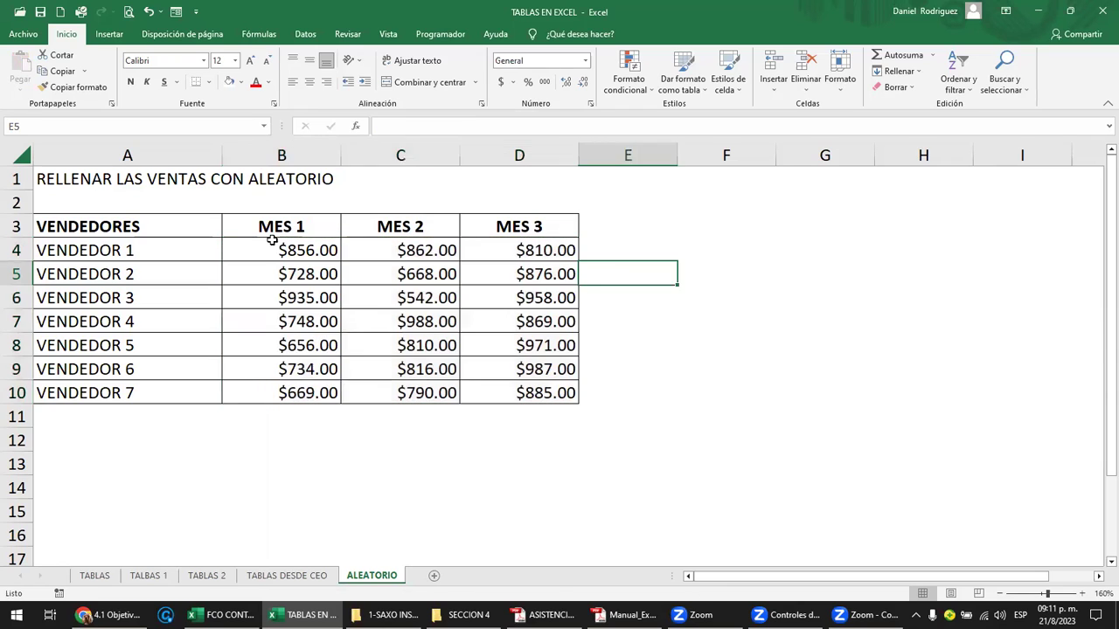
Confirm B4, B5 and B6 now hold plain numbers rather than formulas.
double_click(284, 250)
double_click(308, 274)
key(Escape)
double_click(307, 298)
key(Escape)
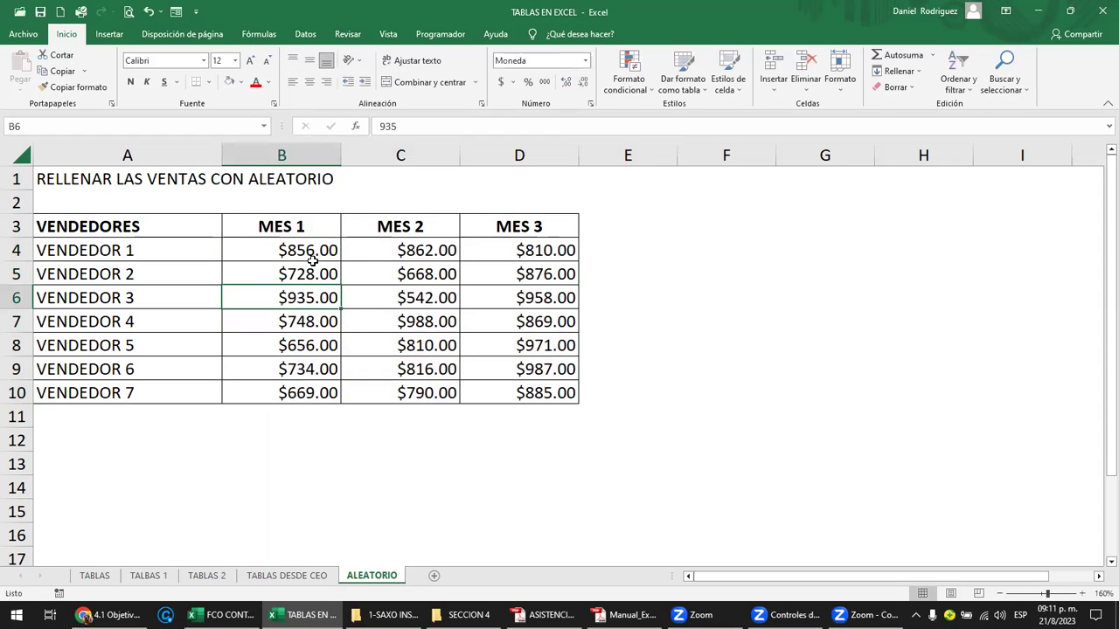
click(311, 256)
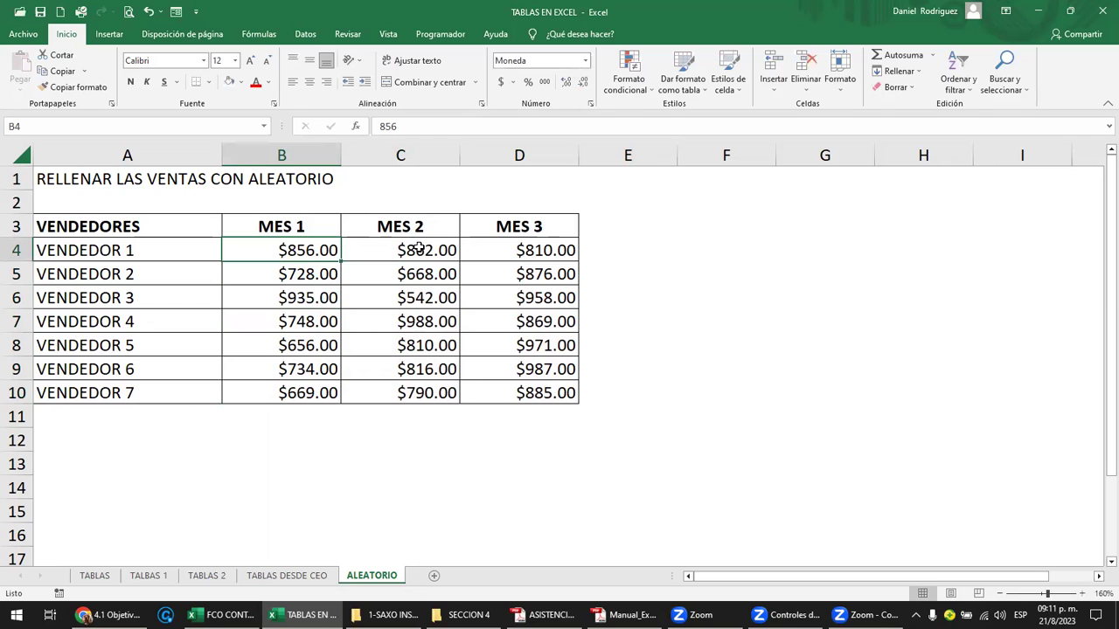
click(145, 577)
Inspect the ALEATORIO.ENTRE random formula in VENDEDOR 1's MES 1 cell B6.
click(123, 311)
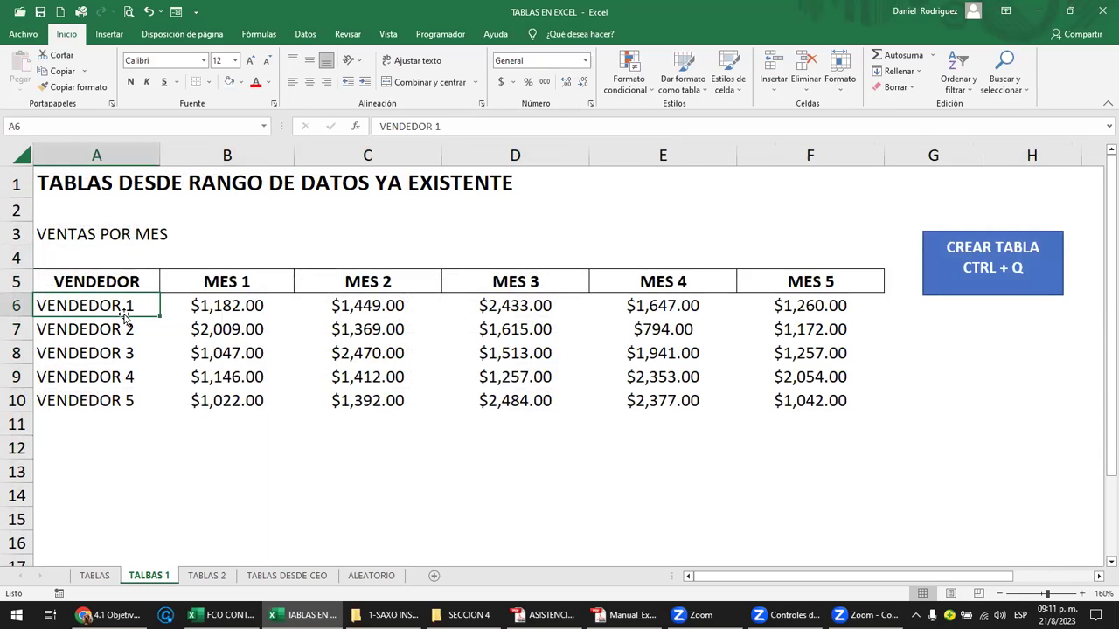
key(Right)
key(F2)
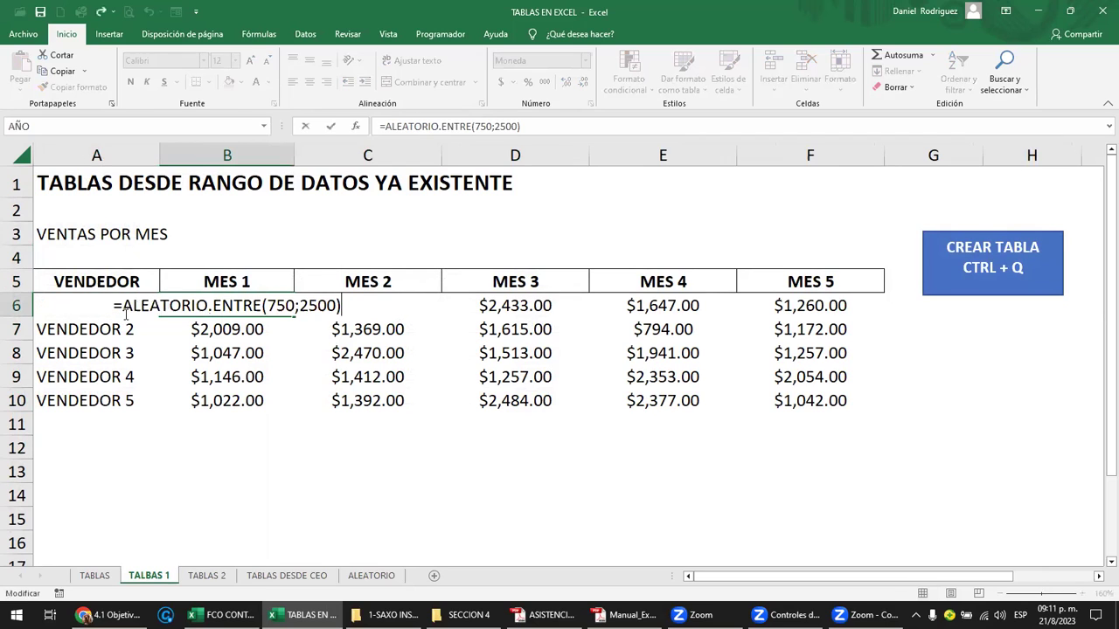
key(Escape)
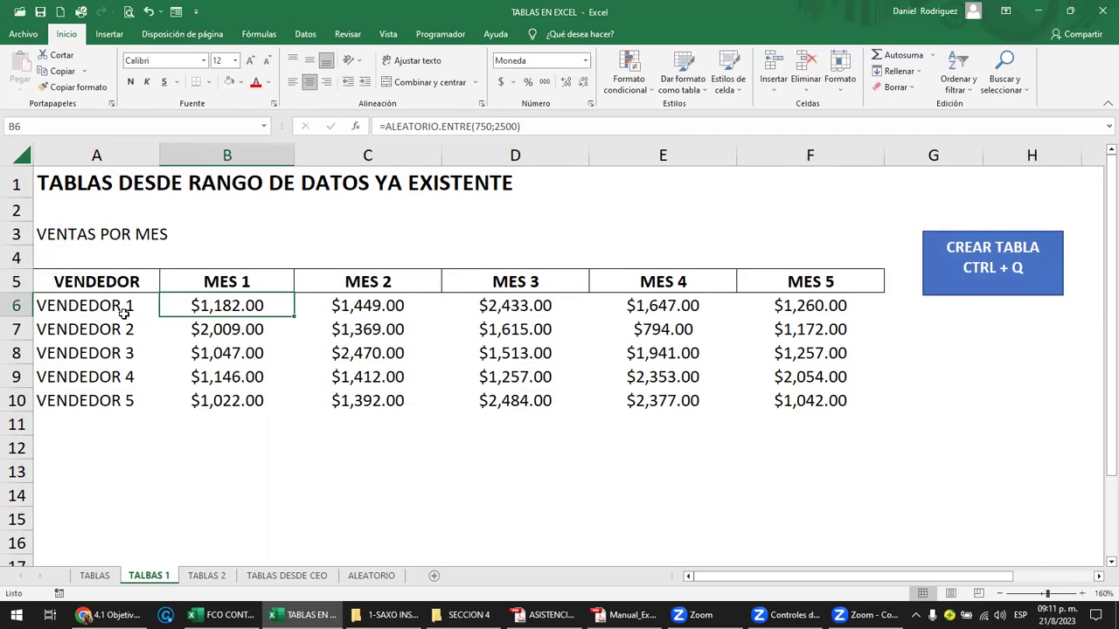
Copy the B6:F10 sales grid and paste it back as plain values.
key(shift+Right)
key(shift+Right)
key(shift+Right)
key(shift+Right)
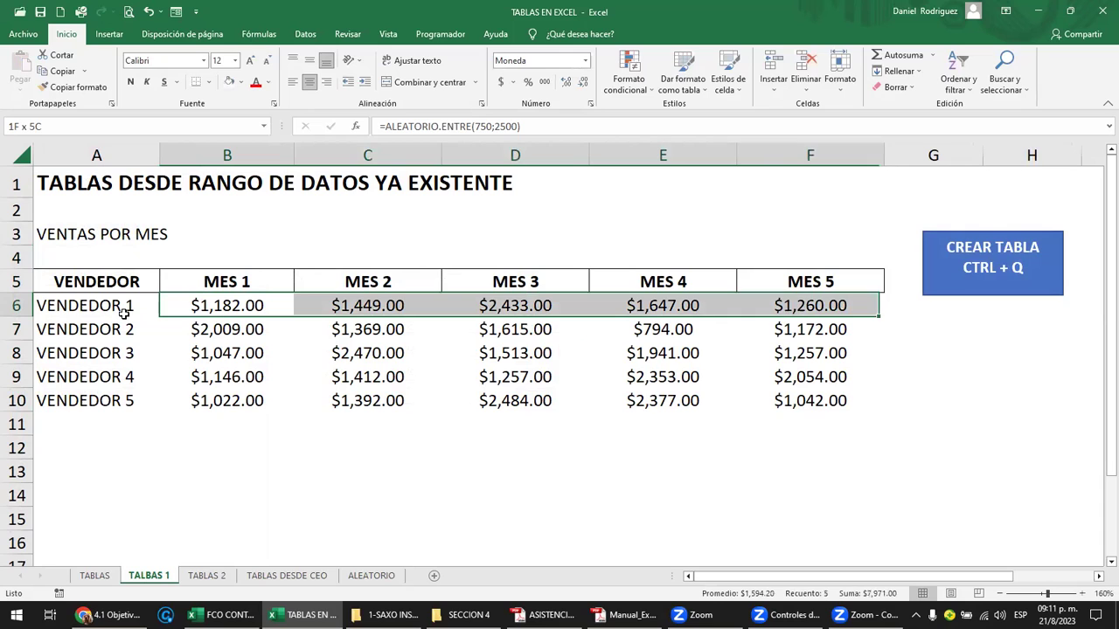
key(shift+Down)
key(shift+Down)
key(shift+Down)
key(shift+Down)
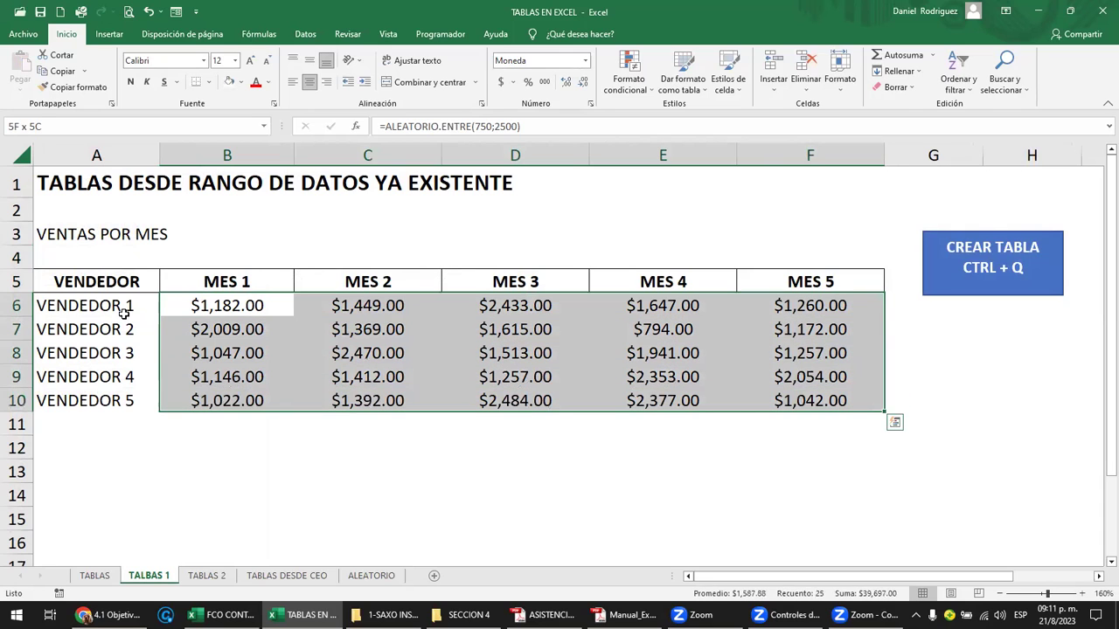
key(ctrl+c)
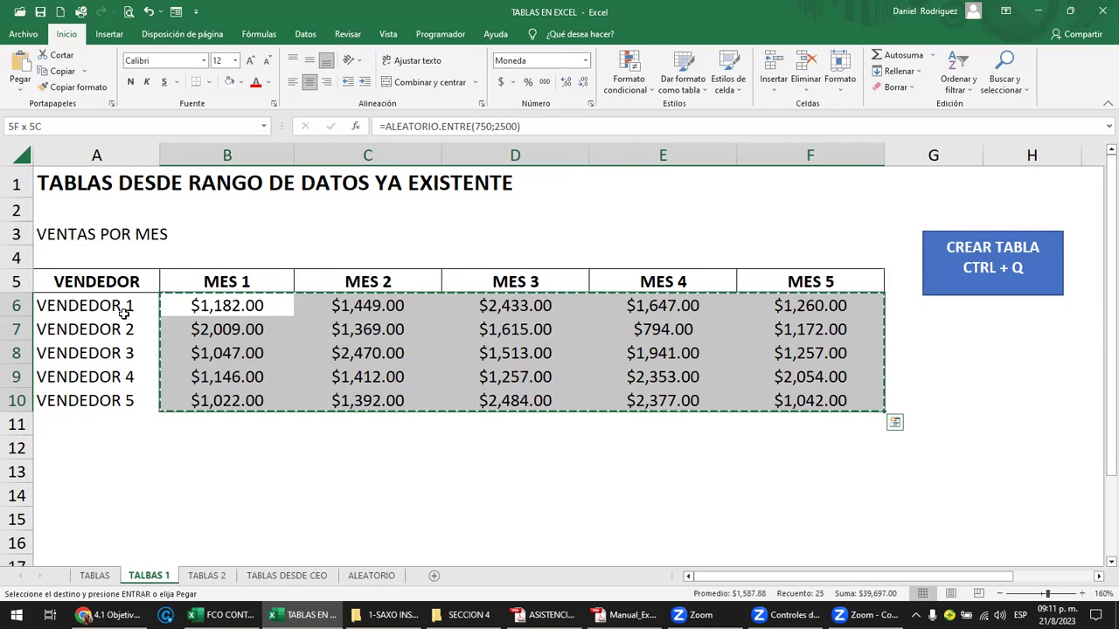
right_click(217, 307)
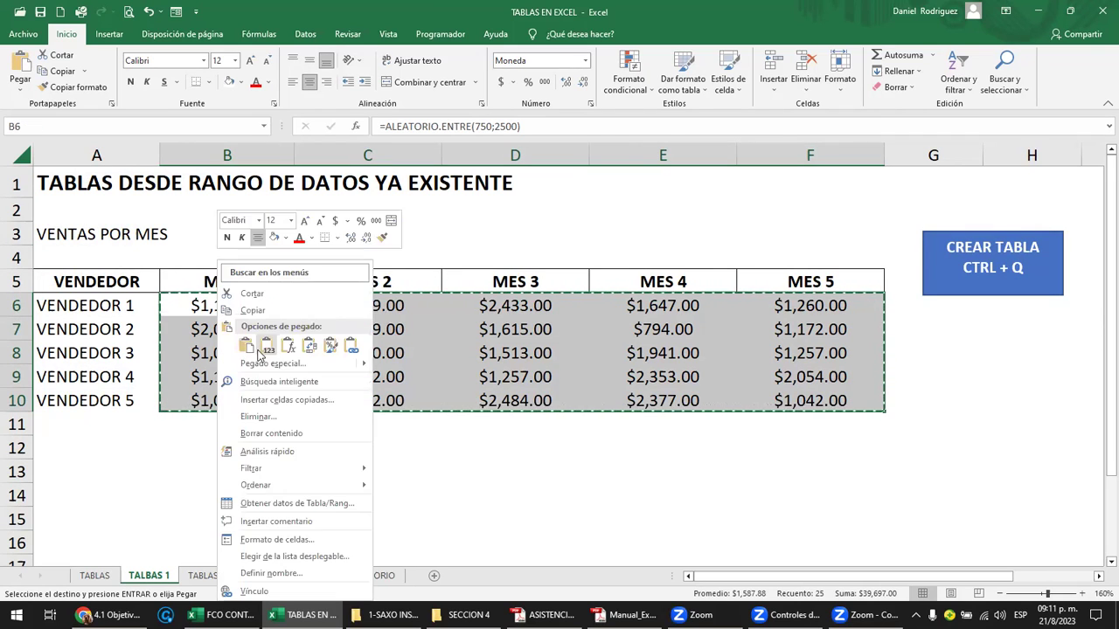
click(267, 348)
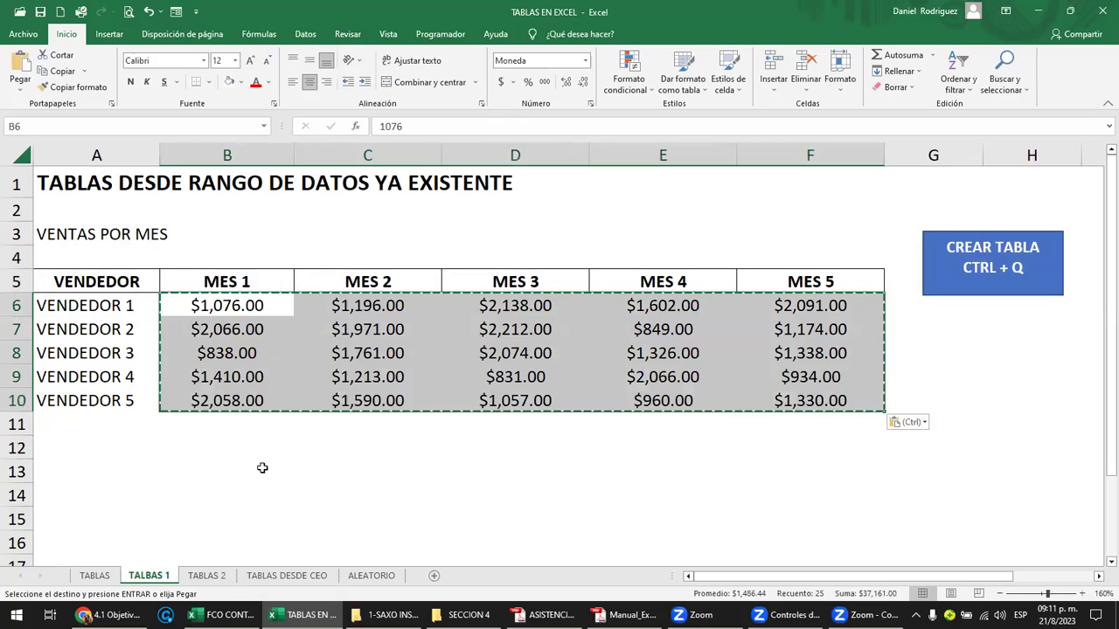
click(263, 470)
key(Escape)
Check that B6, B7, B8 and B10 now hold fixed numbers.
click(244, 313)
key(F2)
key(Return)
key(F2)
key(Return)
key(F2)
key(Return)
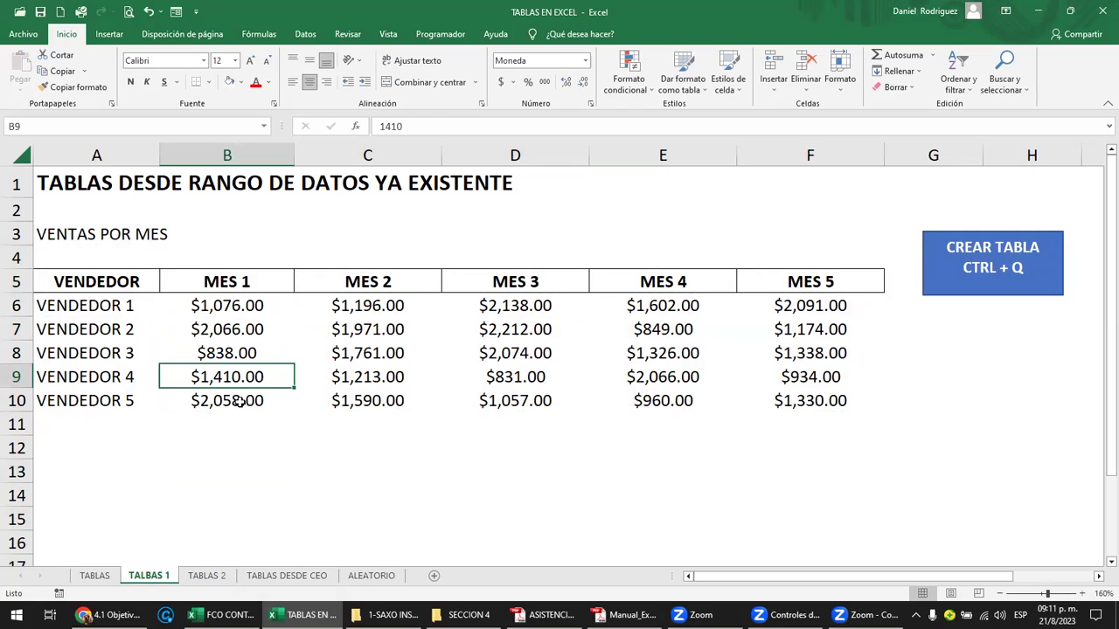
double_click(240, 402)
key(Escape)
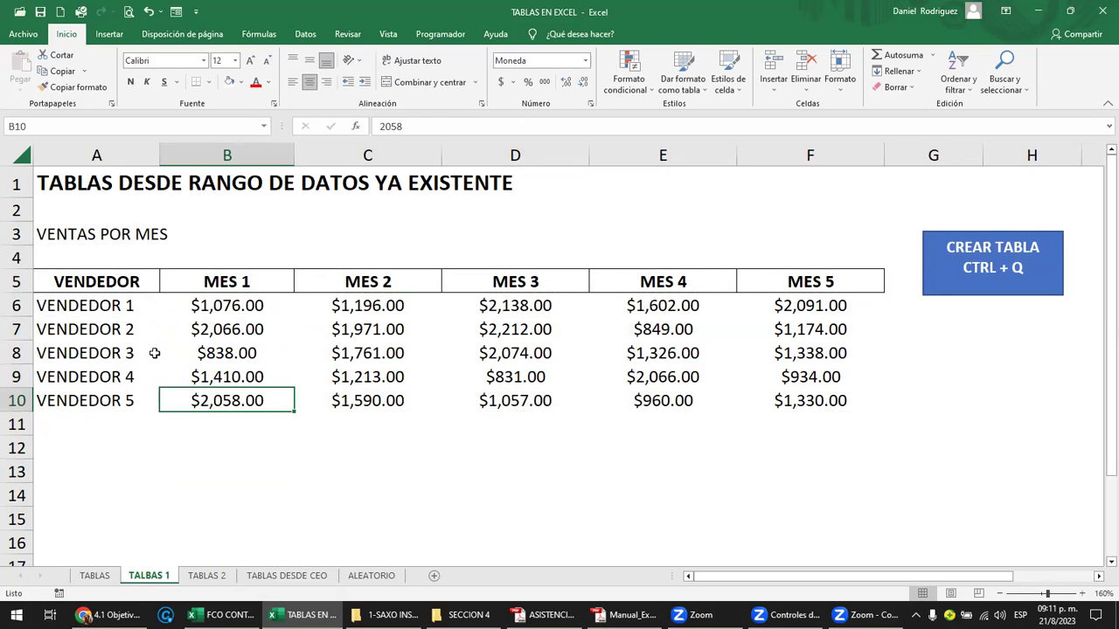
Insert a new column A before the table and make it narrow.
right_click(90, 163)
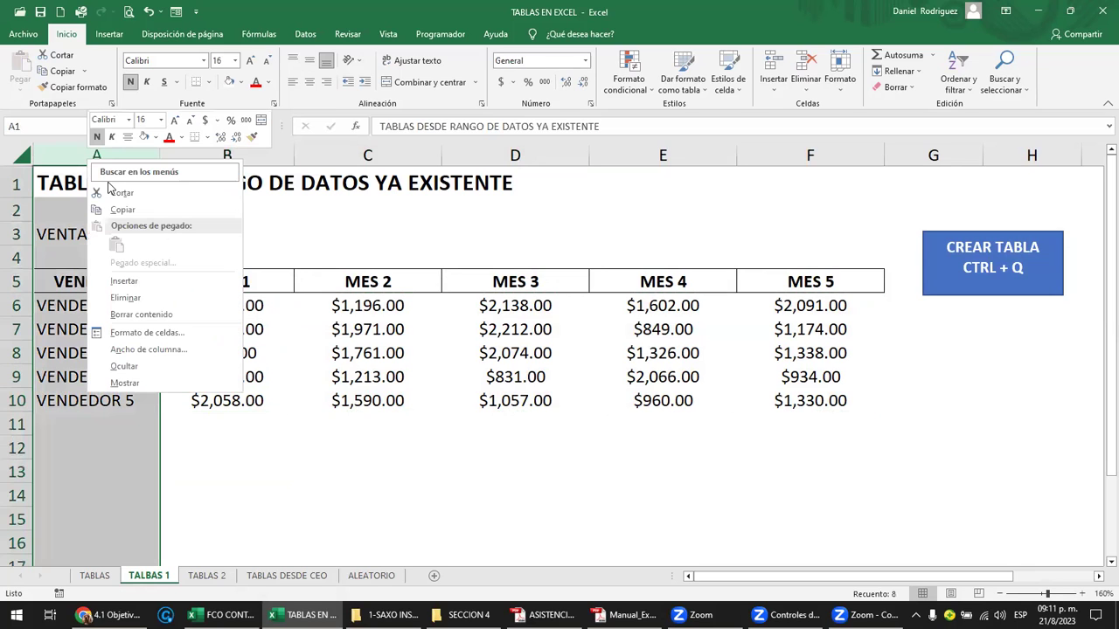
click(164, 284)
click(187, 283)
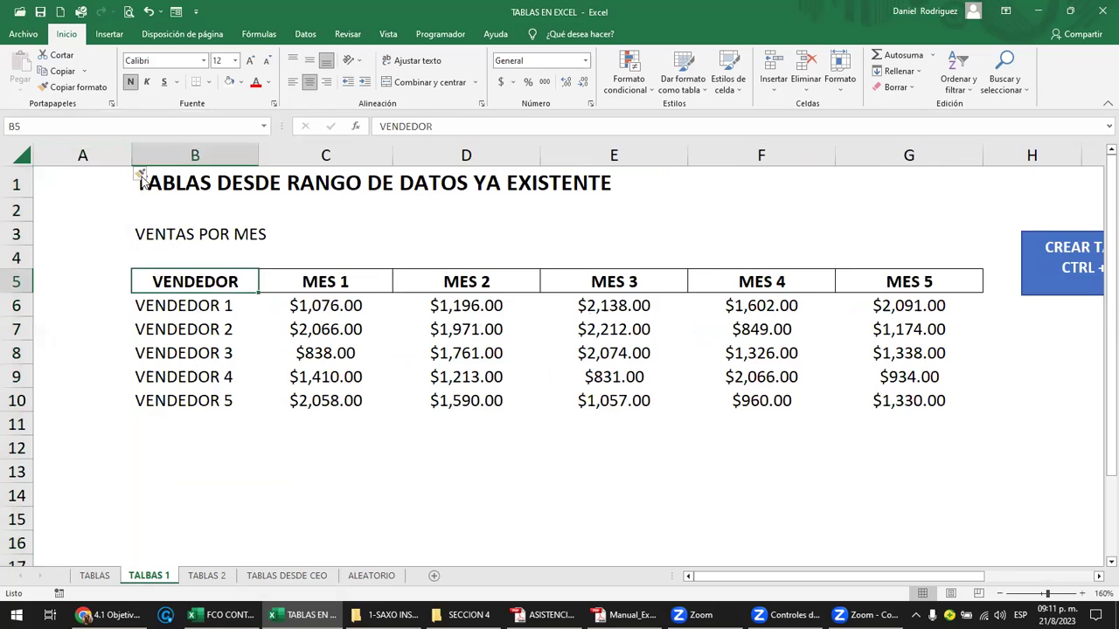
drag(132, 155, 85, 165)
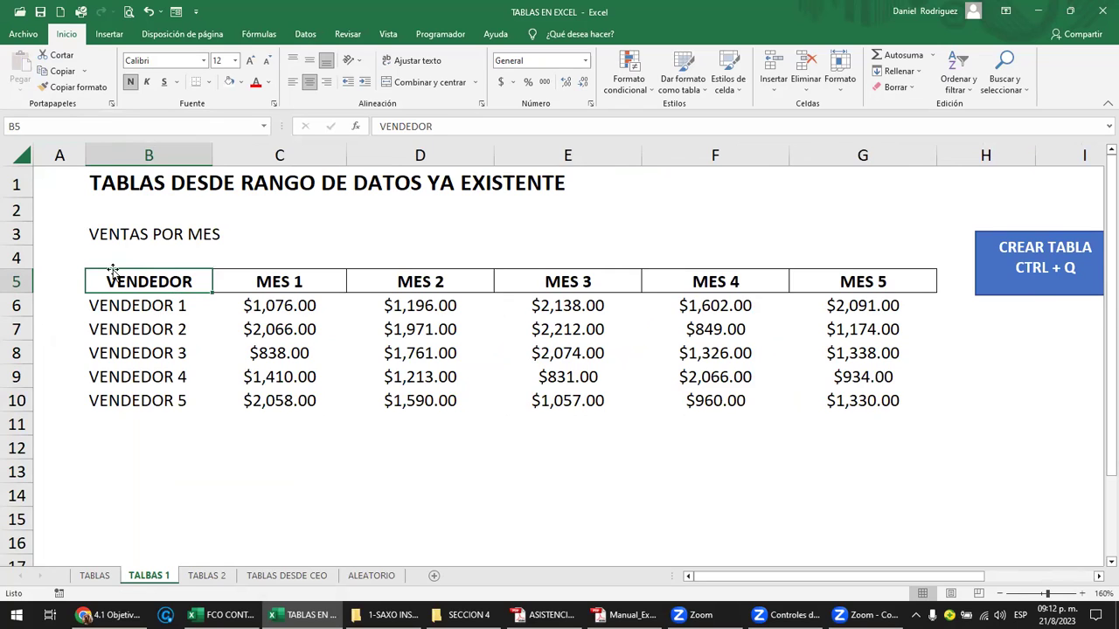
Select the row 1 title cells and the shifted sales table B5:G10.
key(Up)
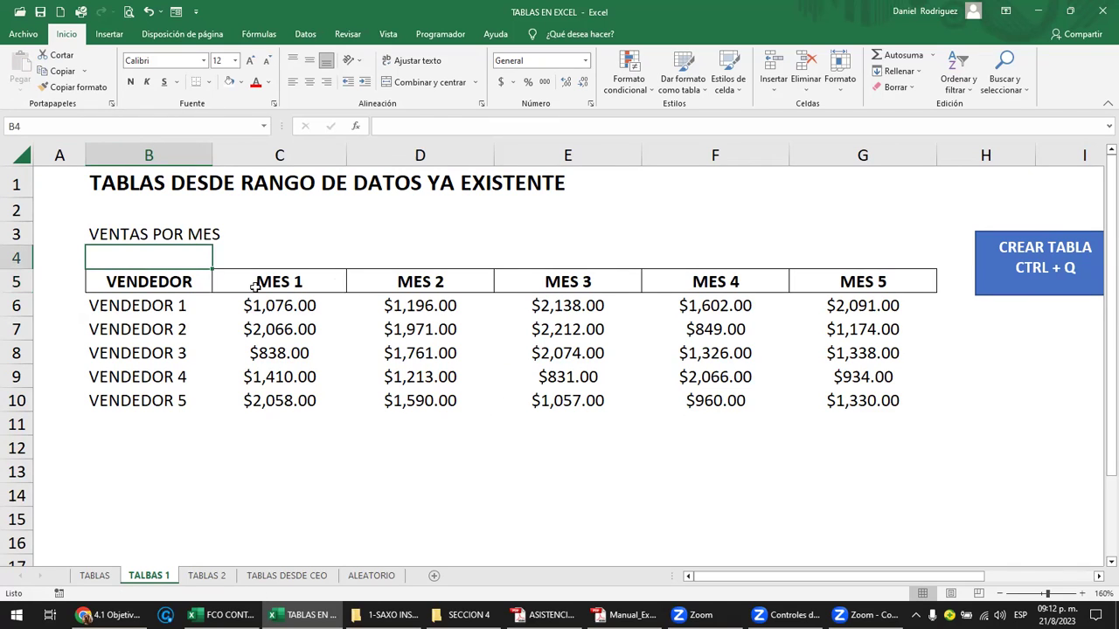
key(Down)
key(Down)
drag(163, 286, 835, 401)
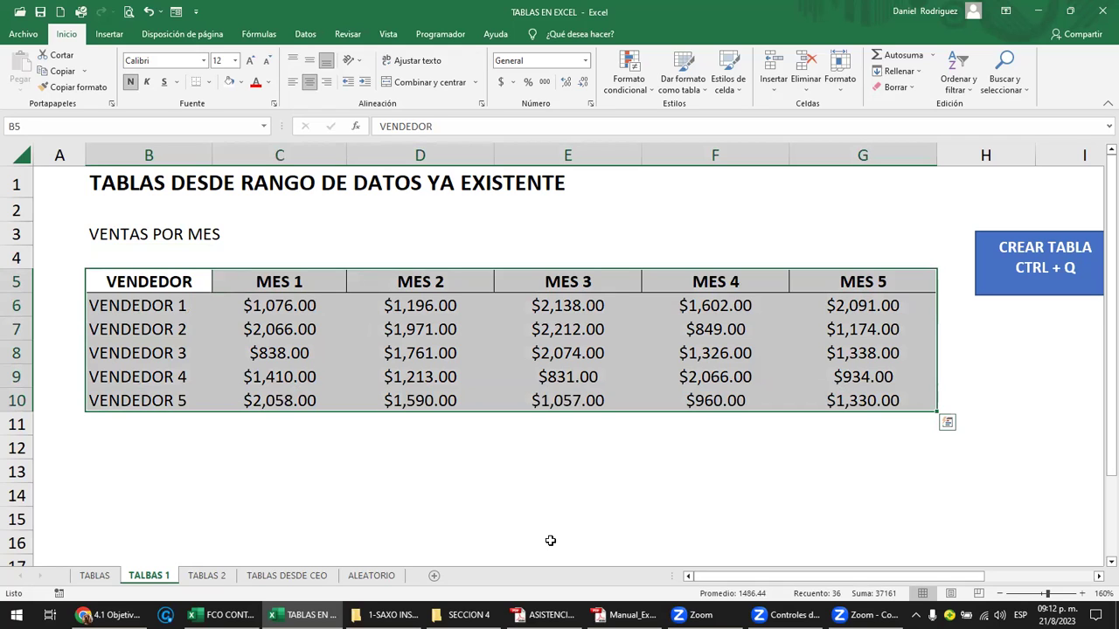
click(459, 491)
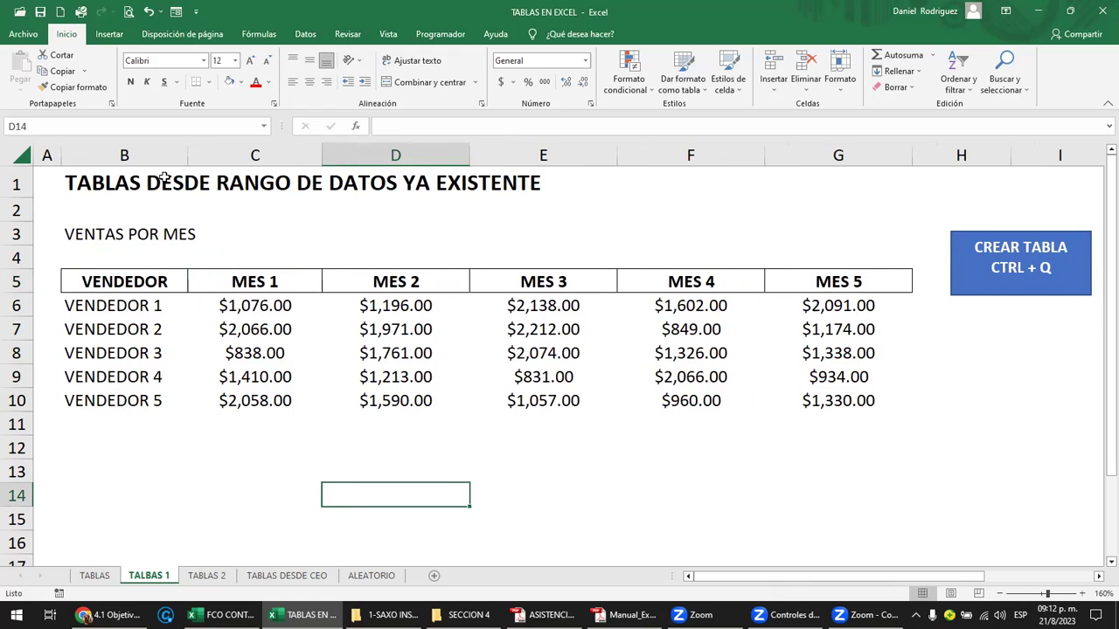
drag(87, 180, 302, 190)
drag(468, 183, 492, 183)
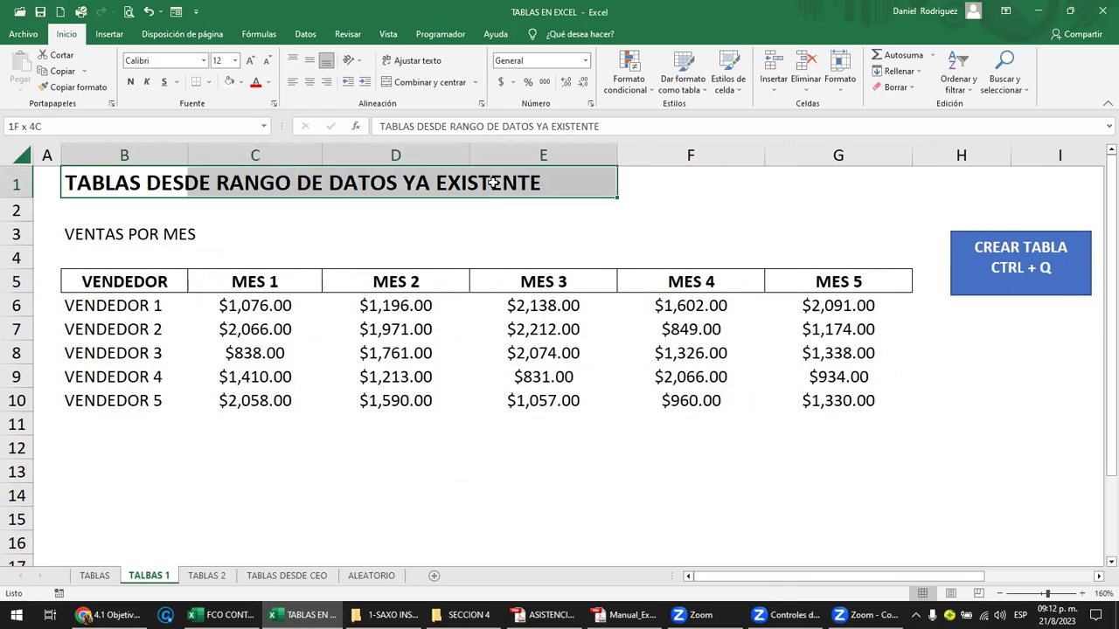
drag(153, 282, 828, 412)
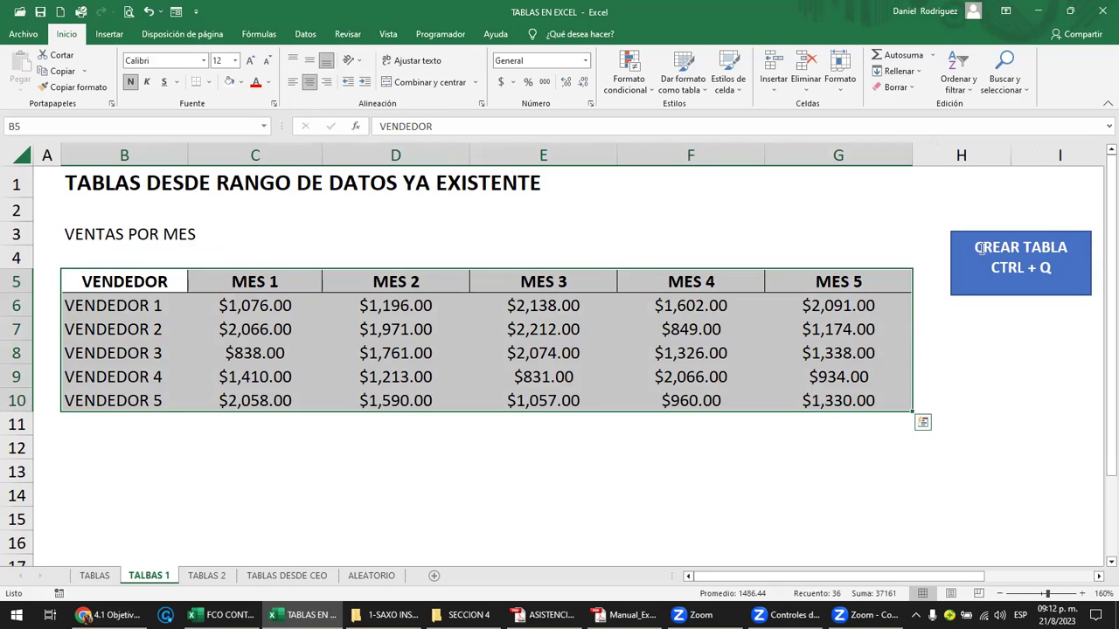
Move the CREAR TABLA note box up and left and make it slightly shorter.
click(1016, 230)
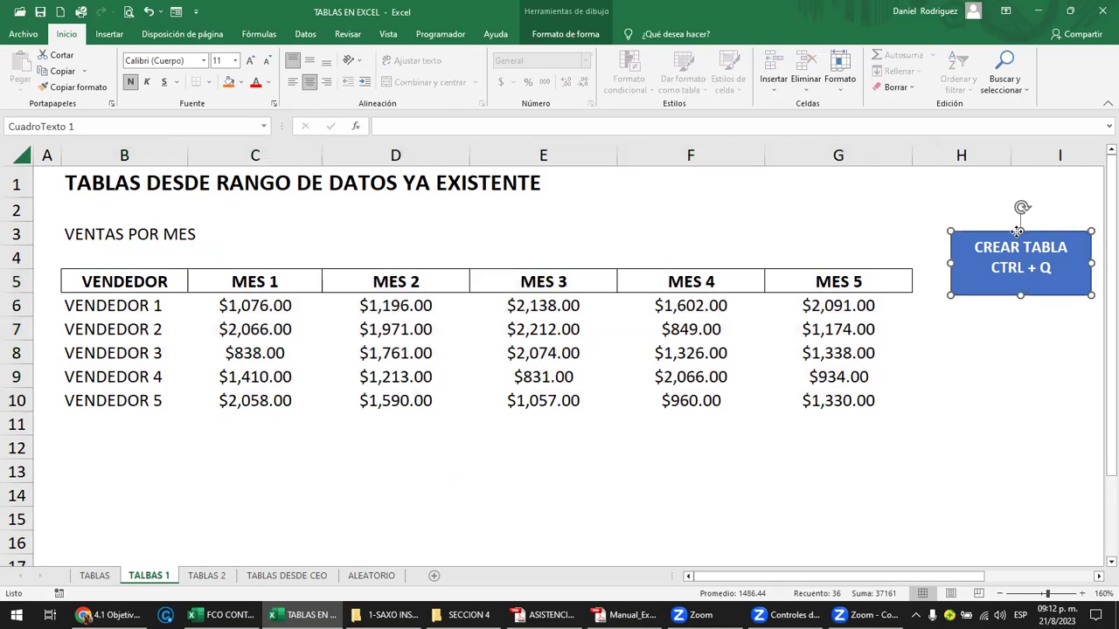
drag(1015, 233, 834, 176)
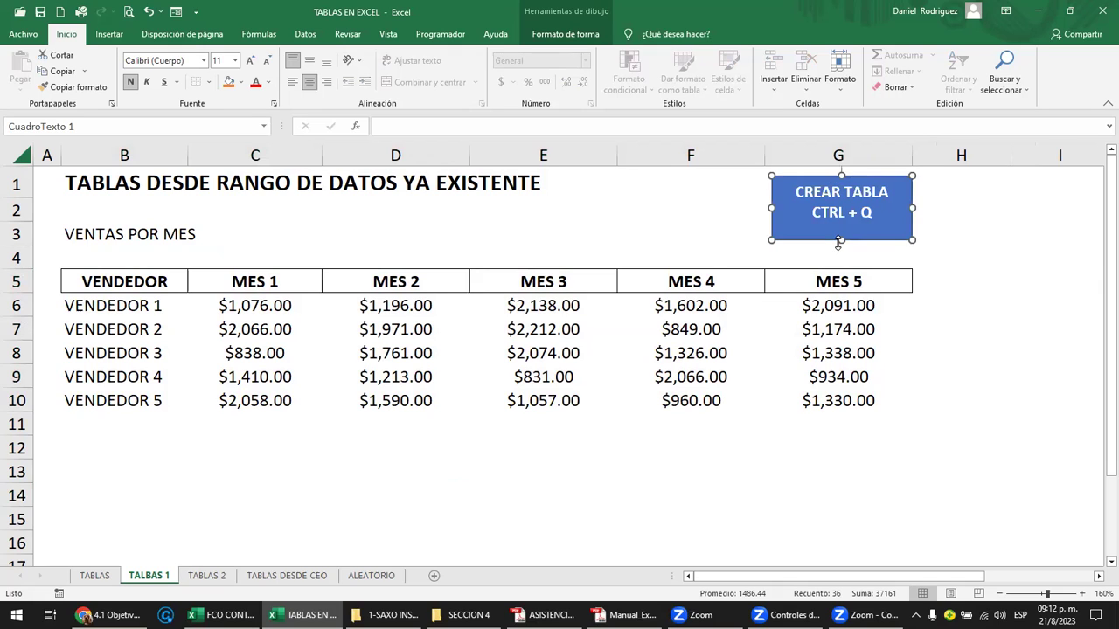
drag(841, 232, 841, 225)
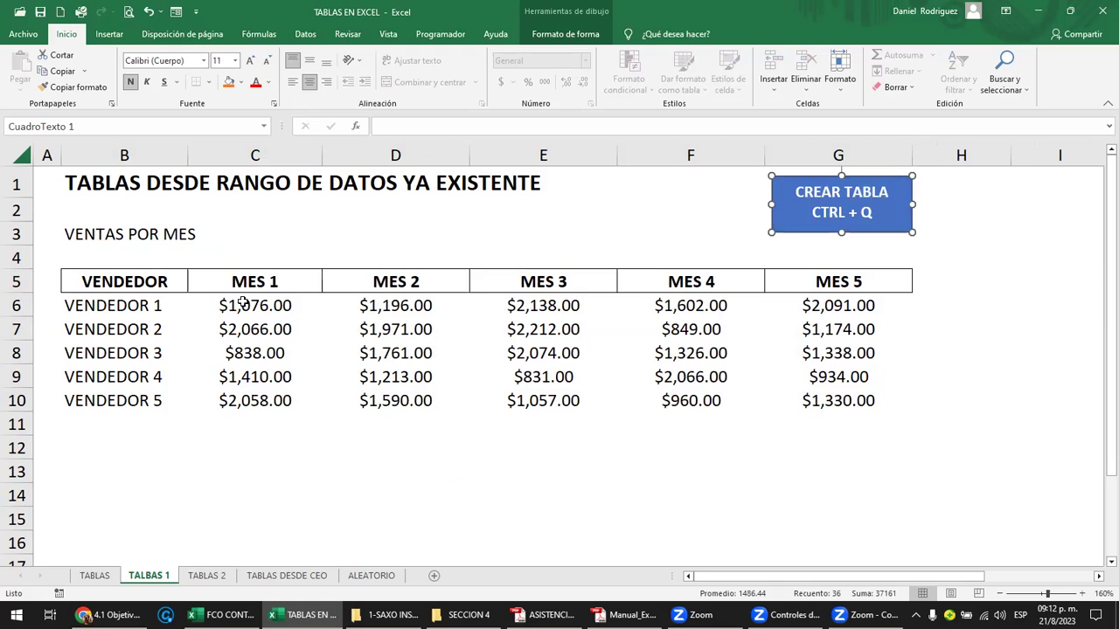
Mark the empty rows 3–4 and column H around the sales data, then pick a data cell.
click(150, 288)
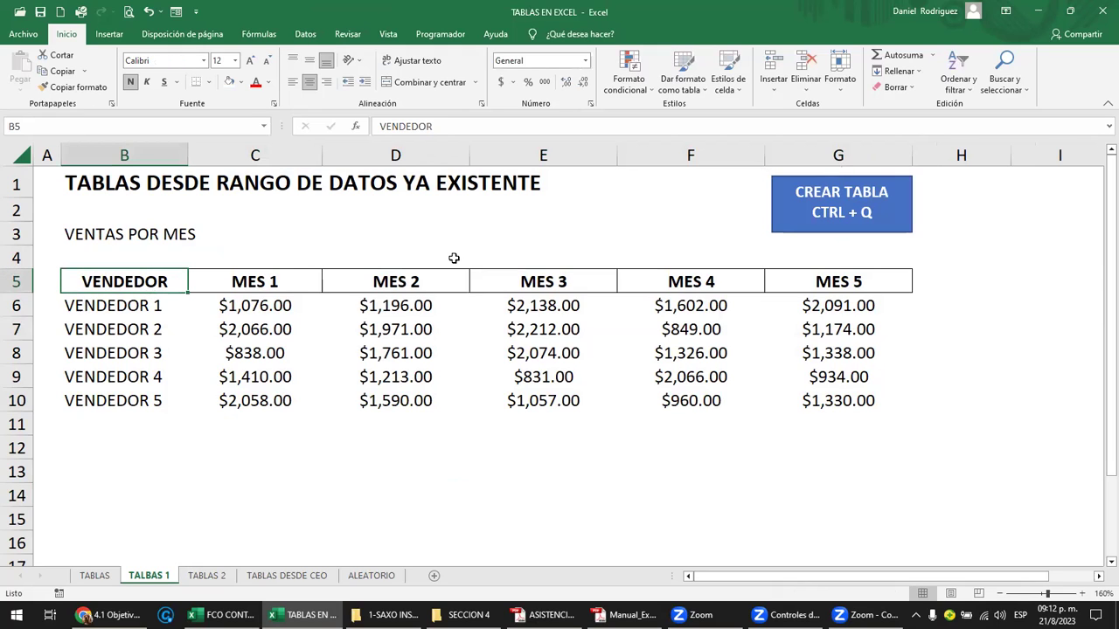
drag(82, 255, 929, 267)
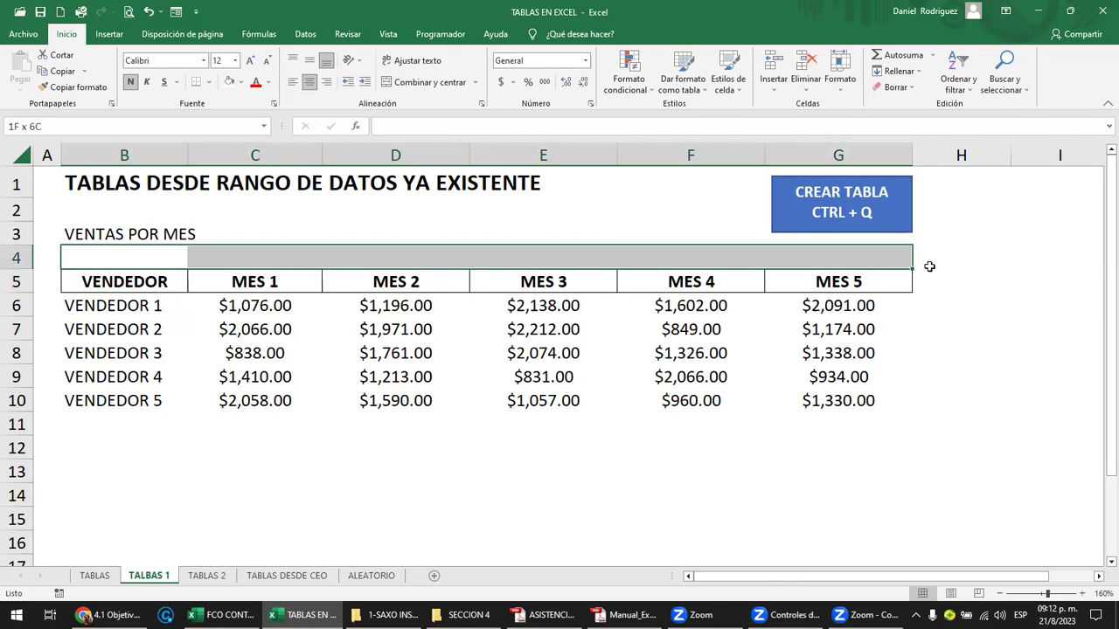
mouse_move(929, 267)
mouse_down()
mouse_move(972, 277)
mouse_move(969, 389)
mouse_up()
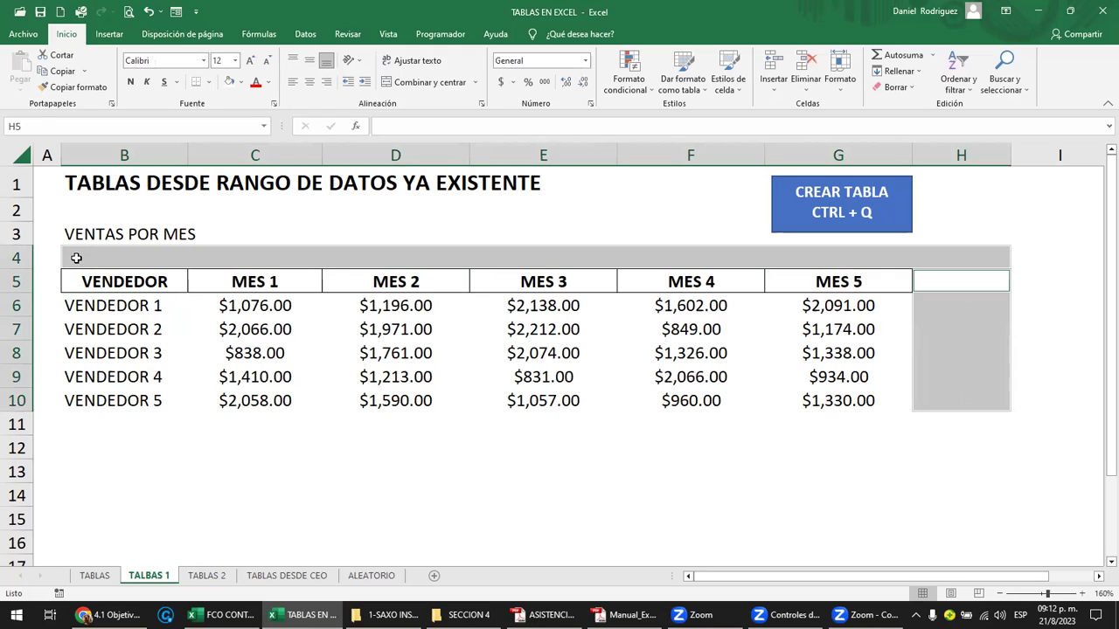
drag(76, 258, 961, 257)
ctrl+click(964, 280)
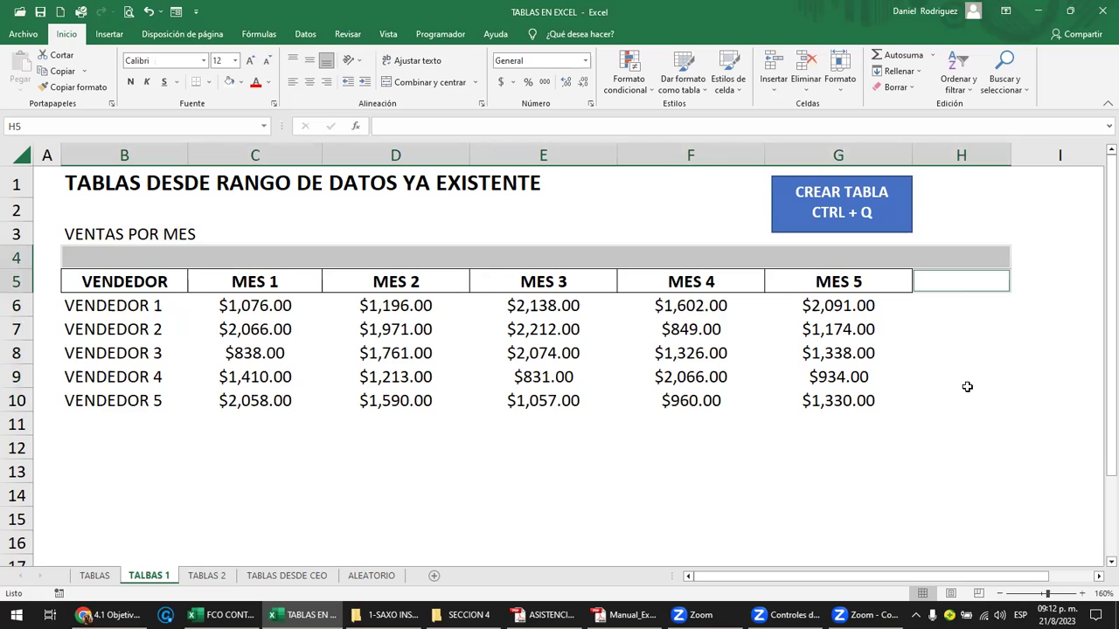
drag(978, 416, 1055, 300)
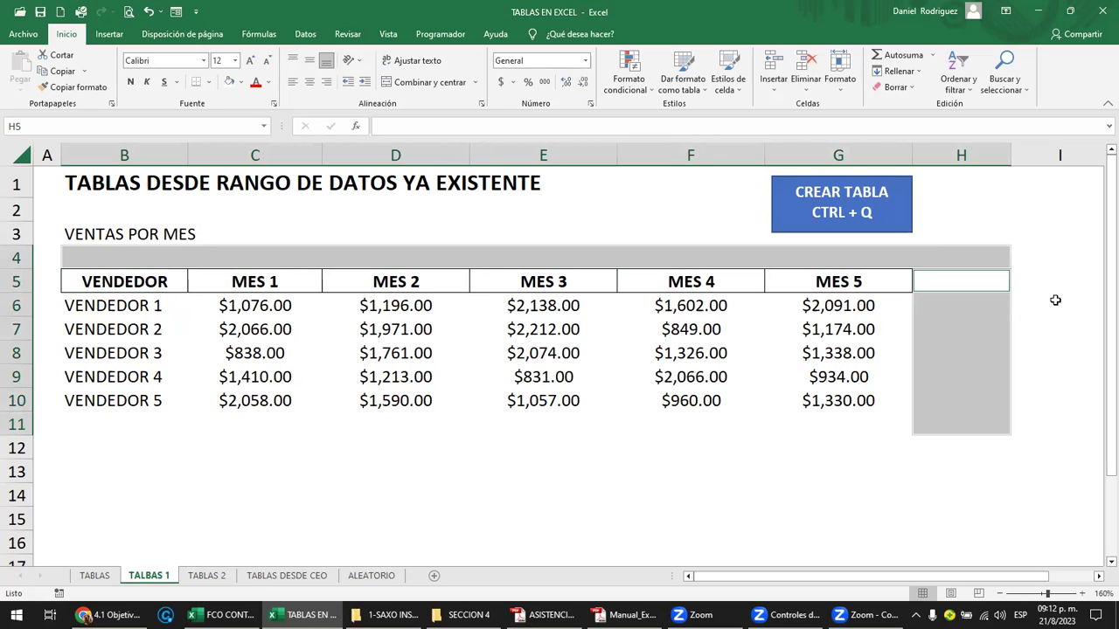
click(173, 237)
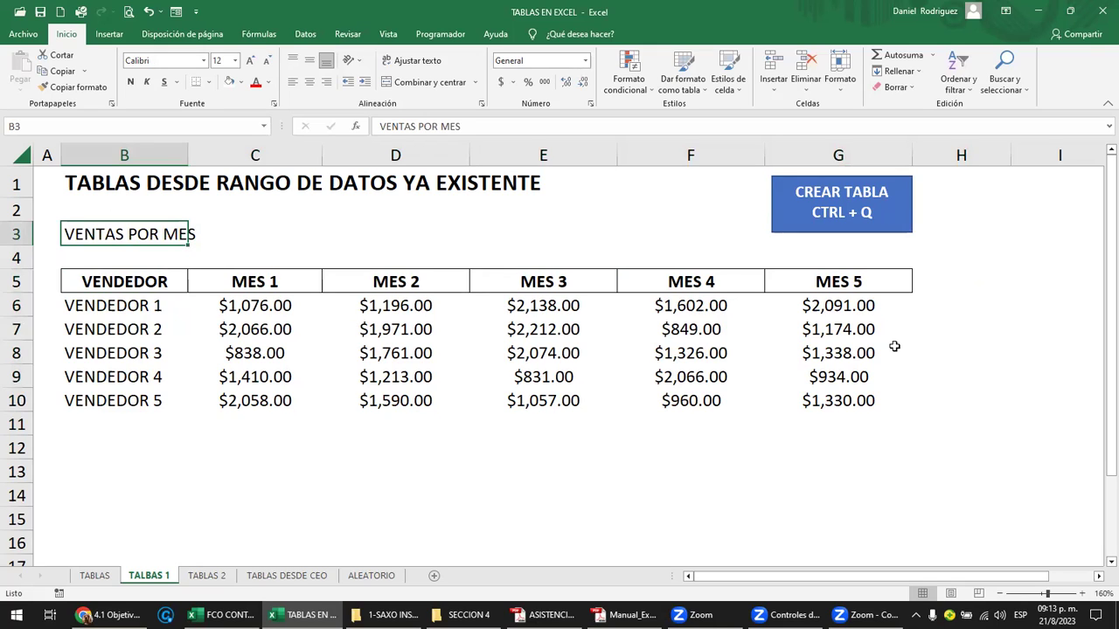
click(713, 282)
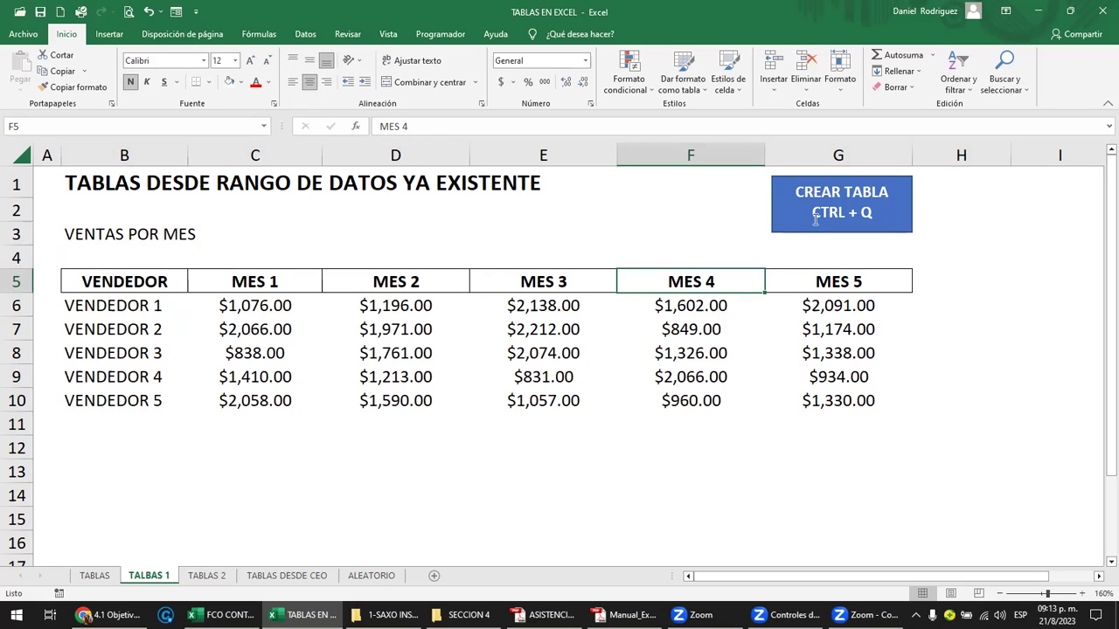
click(109, 35)
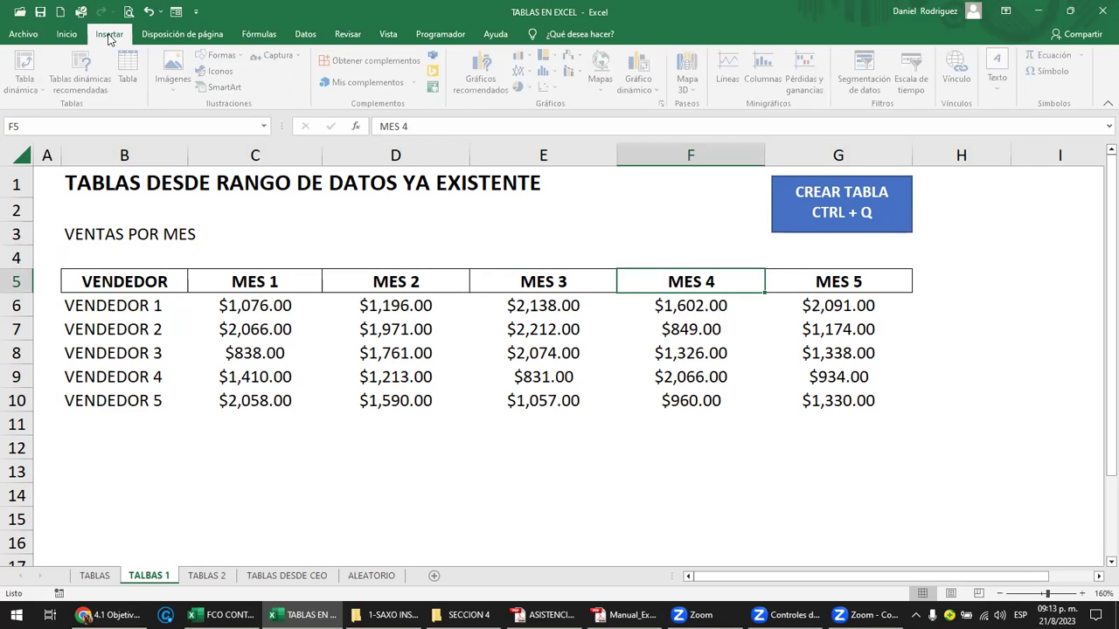
click(133, 79)
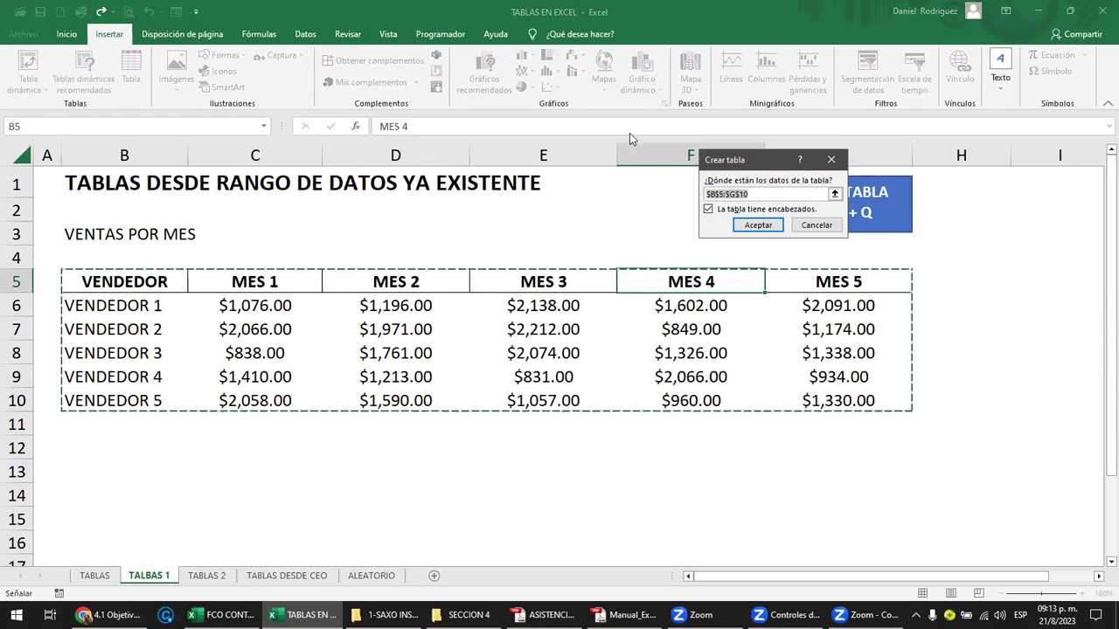
drag(752, 166, 626, 186)
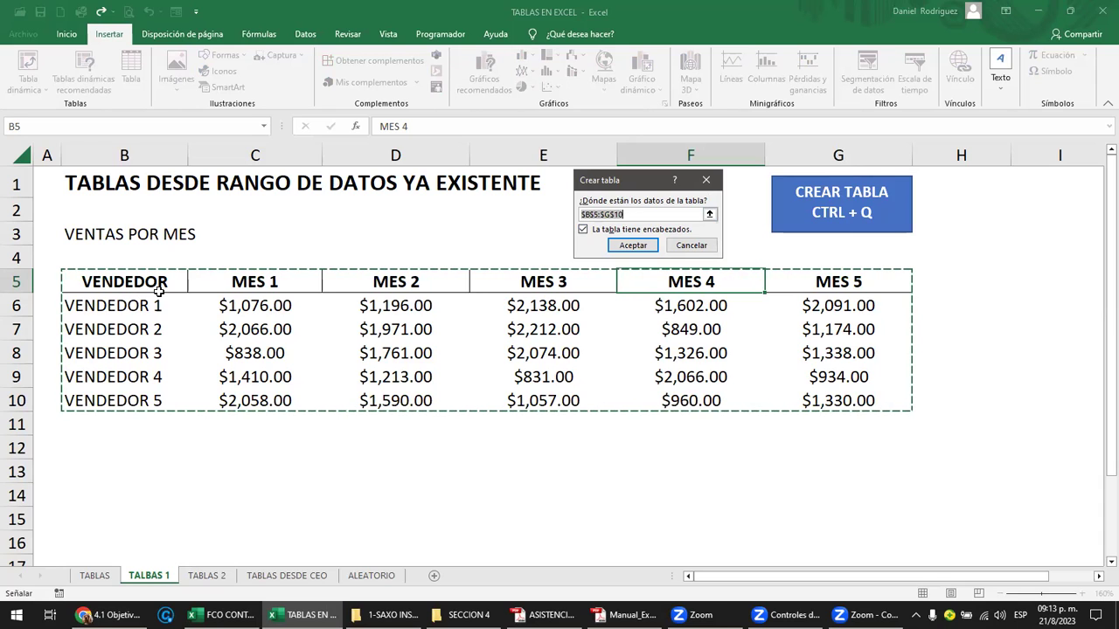
click(643, 246)
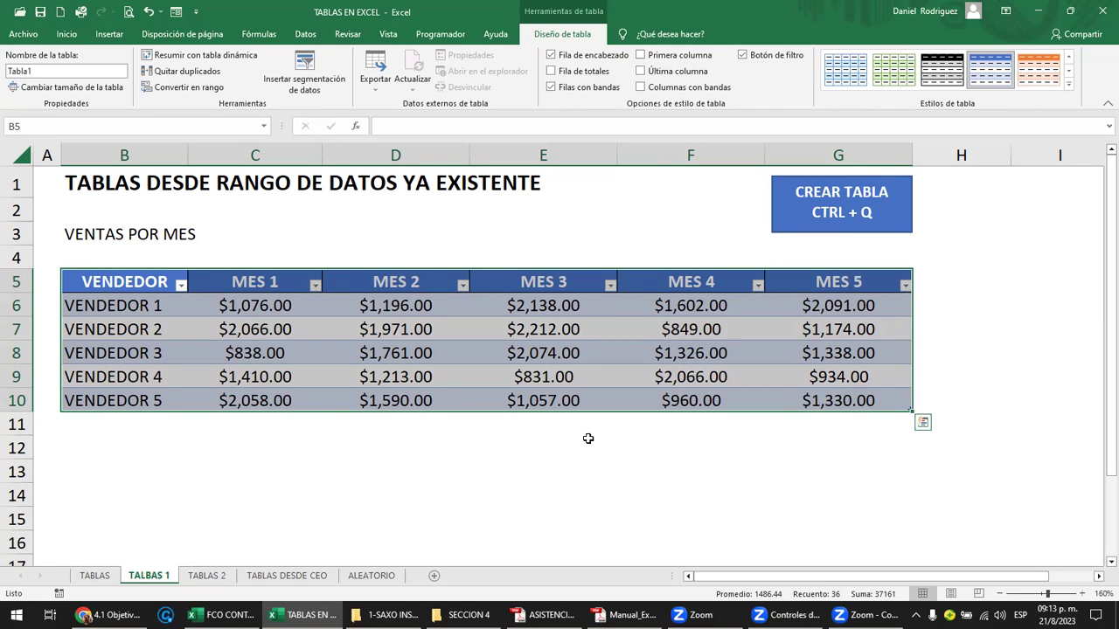
click(493, 472)
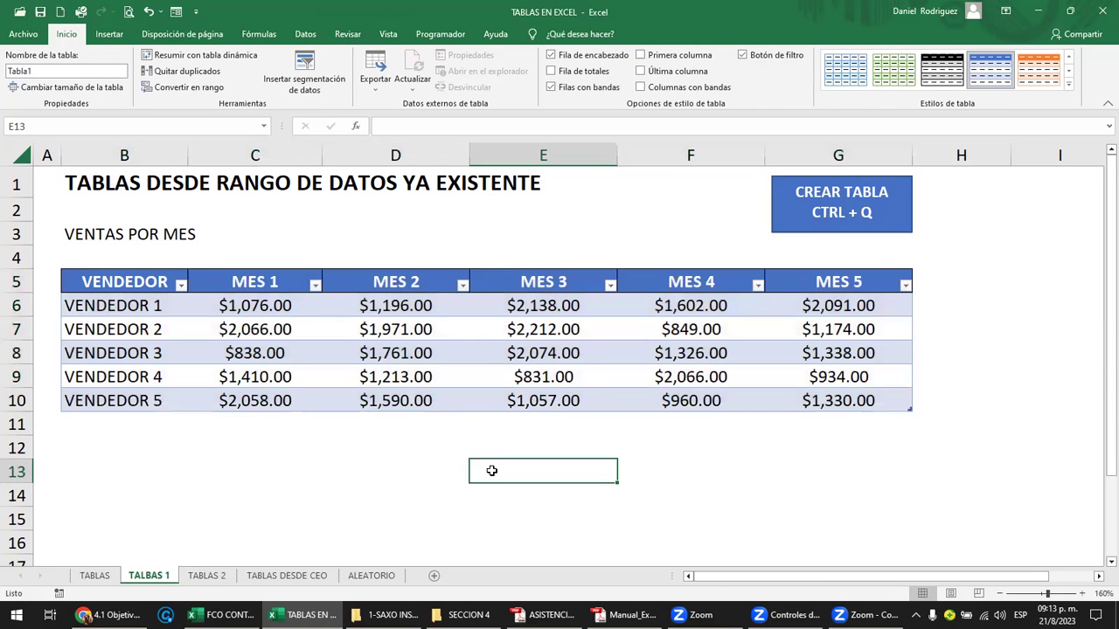
Undo the table conversion, then start Insertar > Tabla for $B$5:$G$10 with headers.
key(ctrl+z)
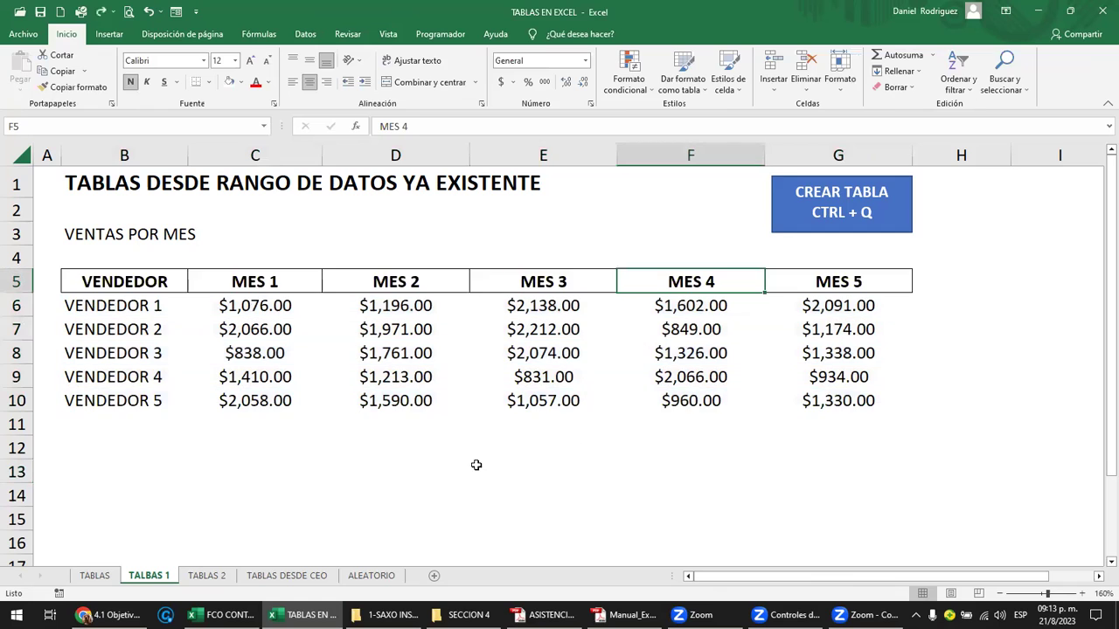
click(983, 354)
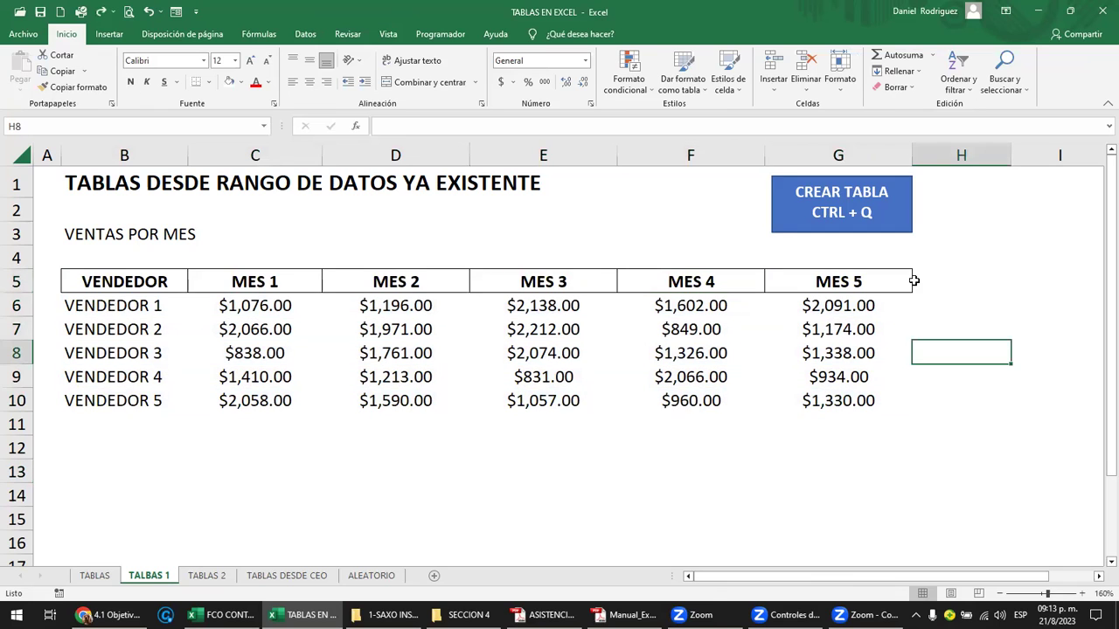
click(225, 292)
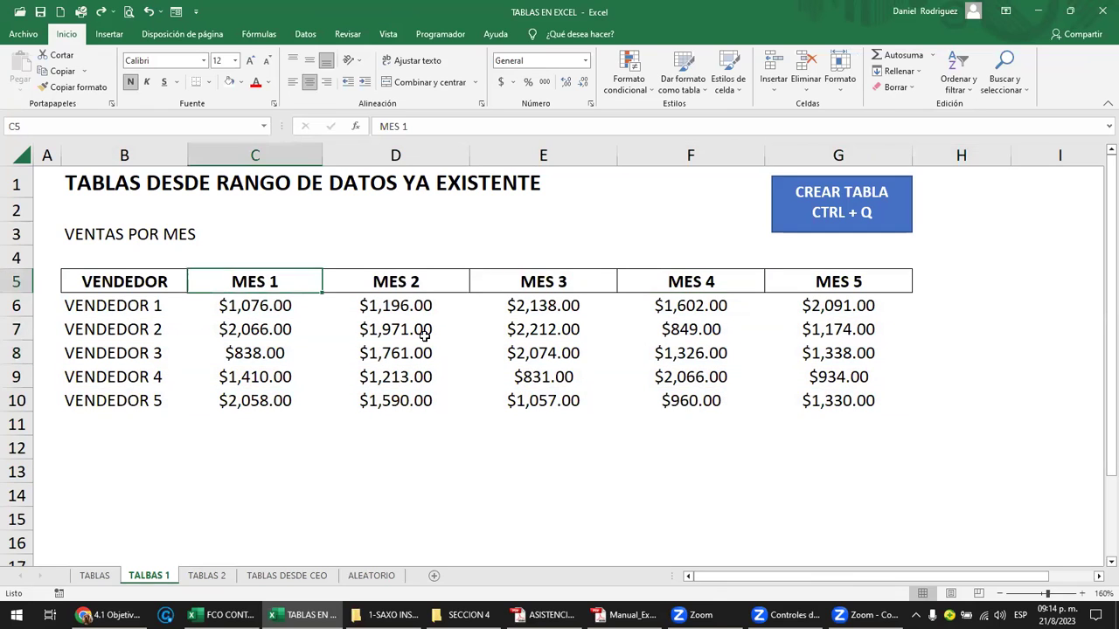
click(833, 399)
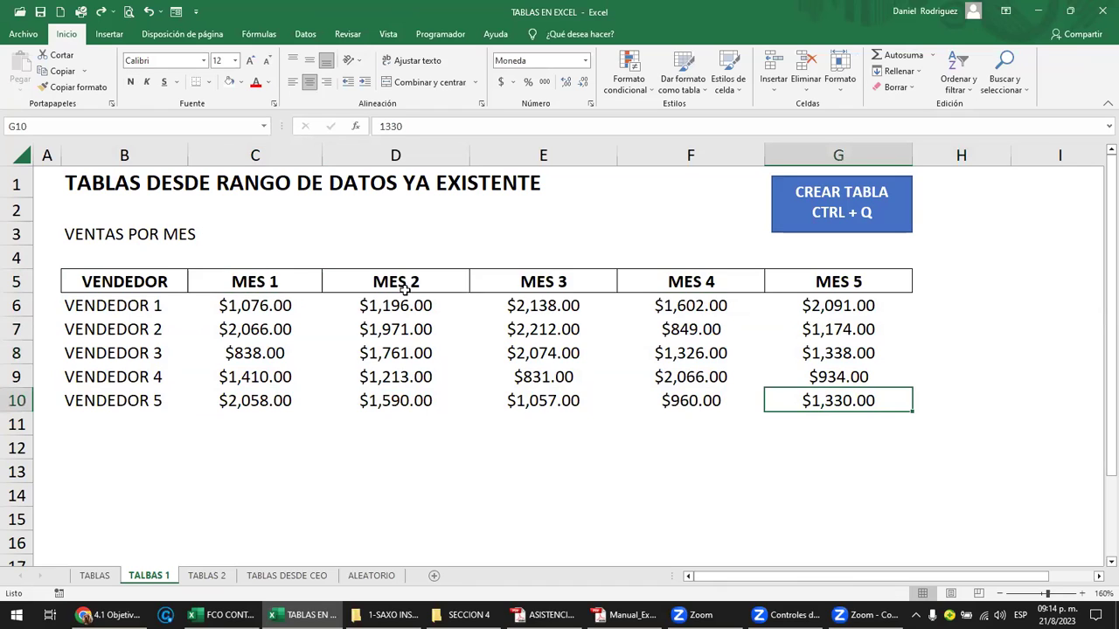
click(415, 282)
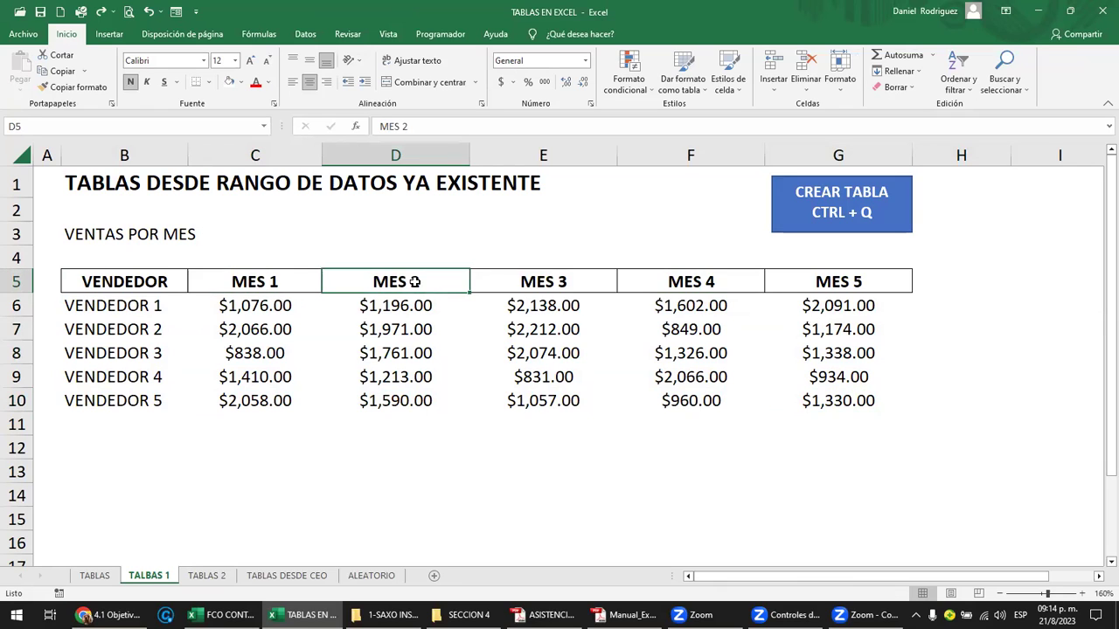
click(116, 39)
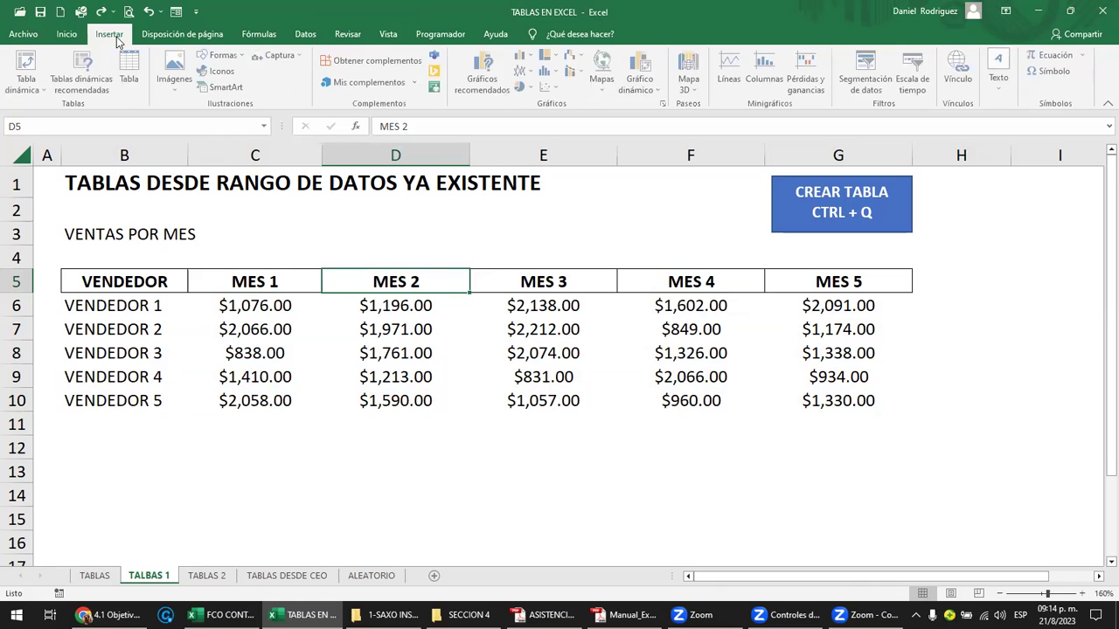
click(131, 78)
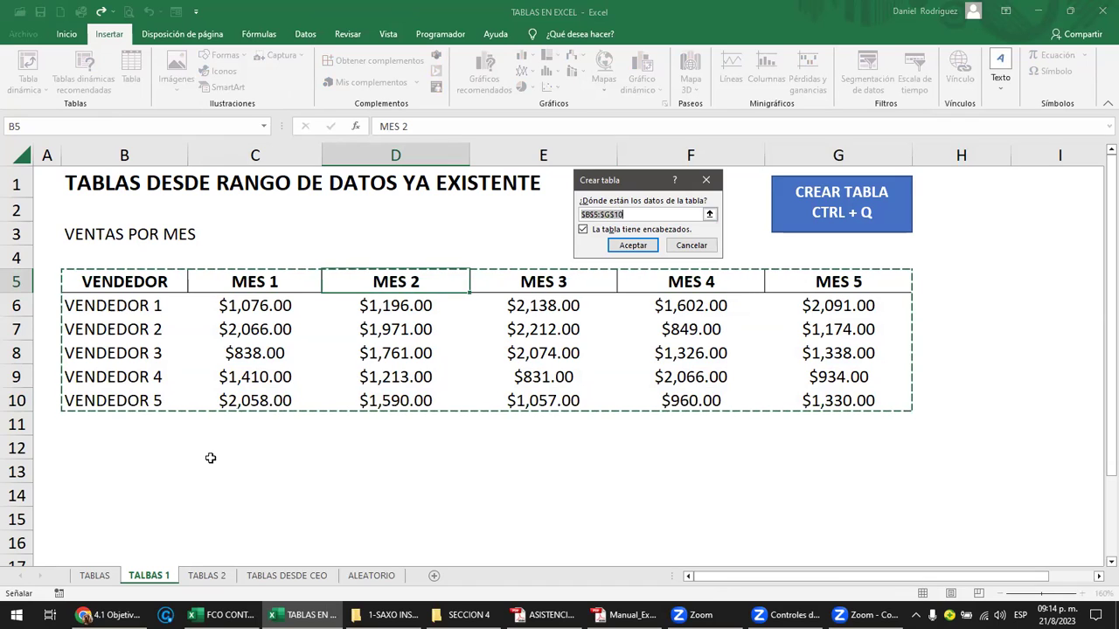
Undo the first table conversion and recreate the table from G6 with Ctrl+Q.
click(630, 249)
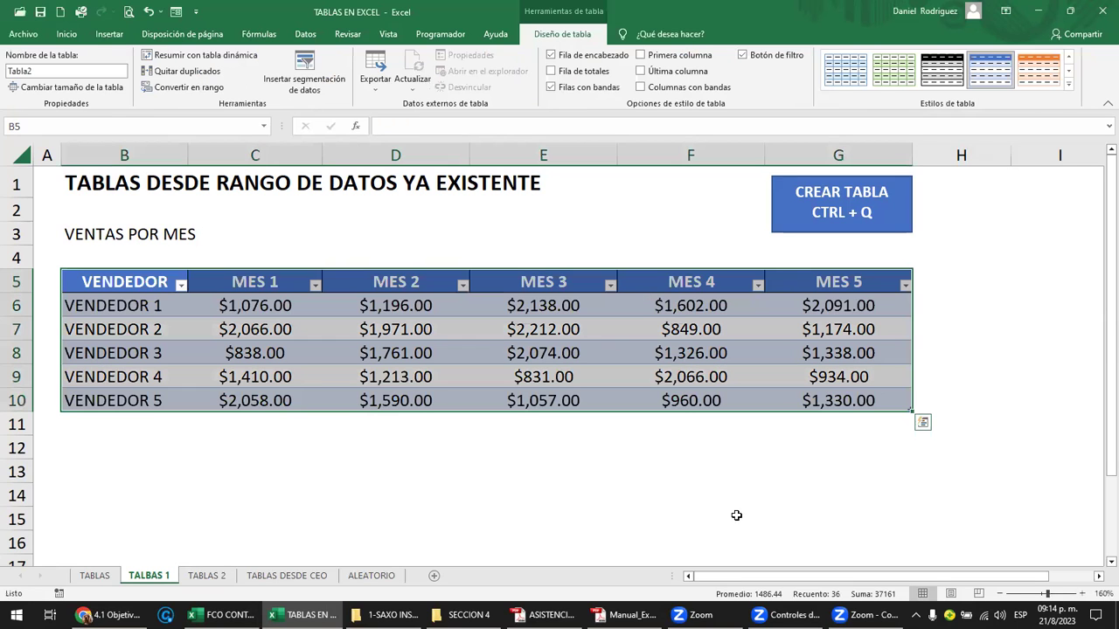
key(ctrl+z)
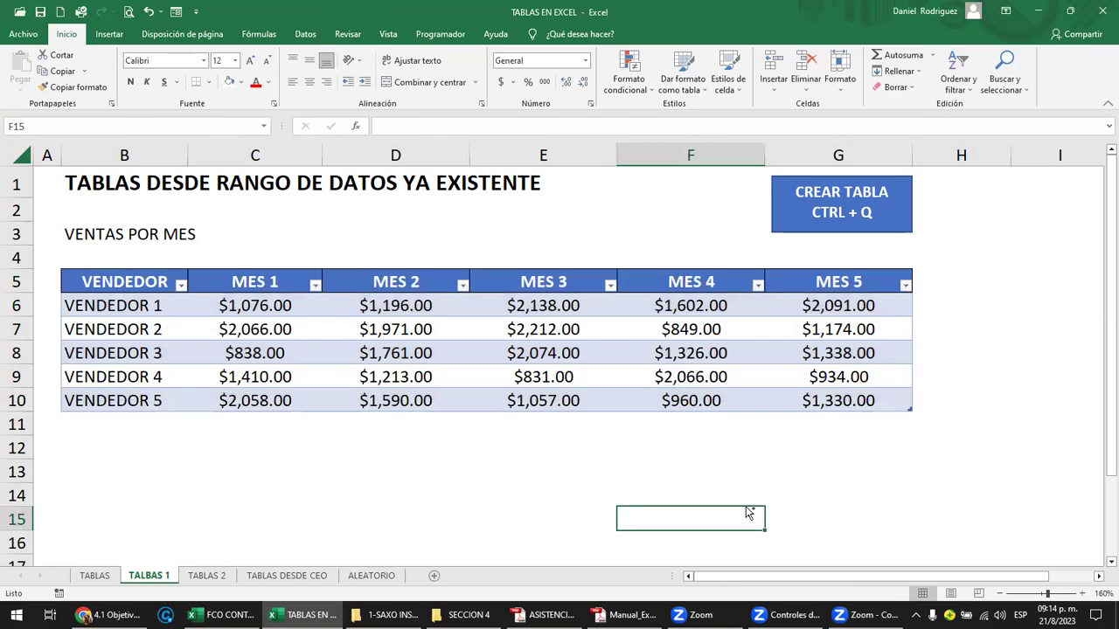
key(ctrl+z)
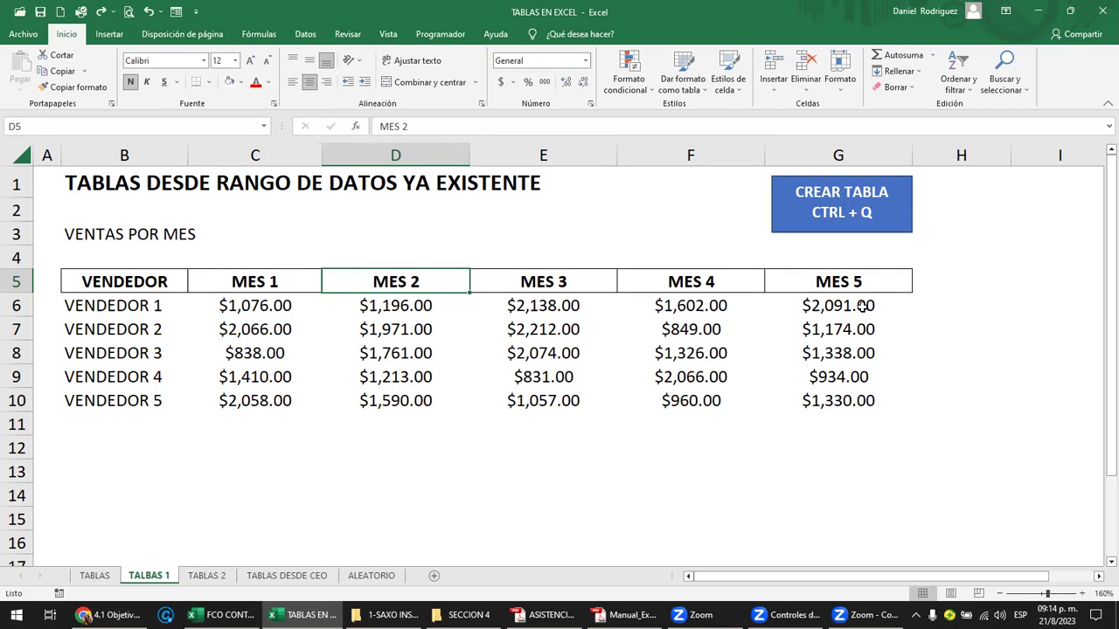
click(862, 307)
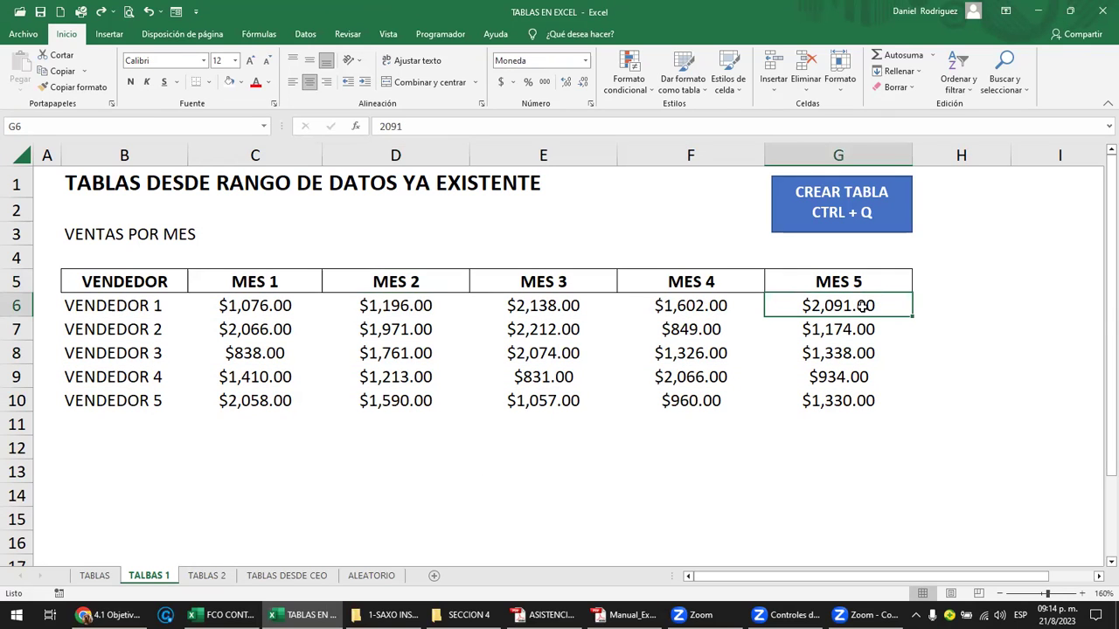
key(ctrl+q)
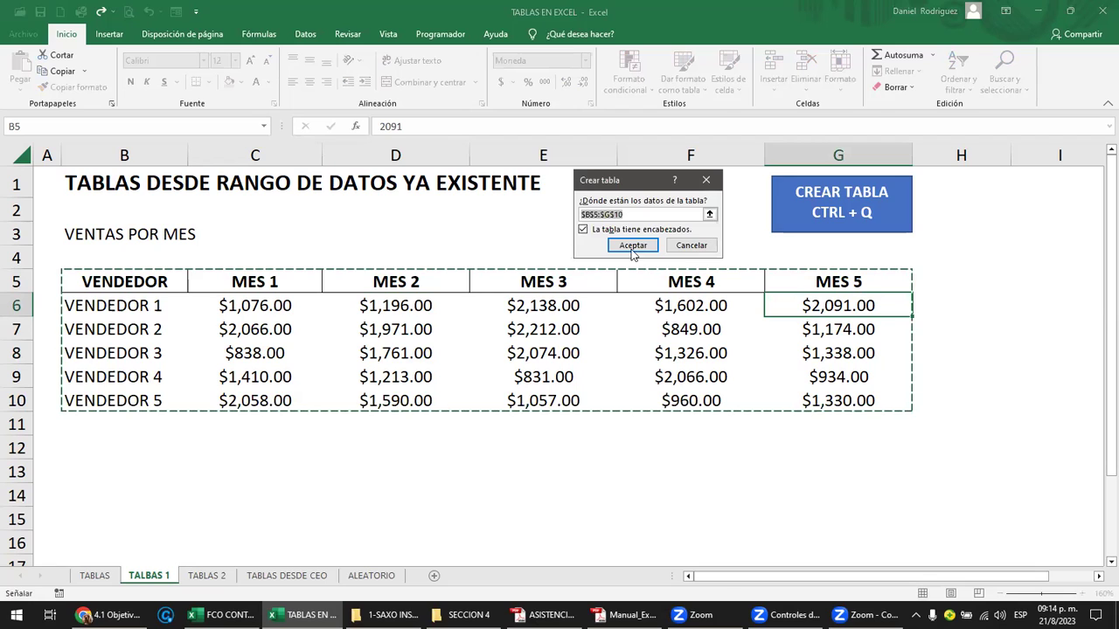
click(627, 247)
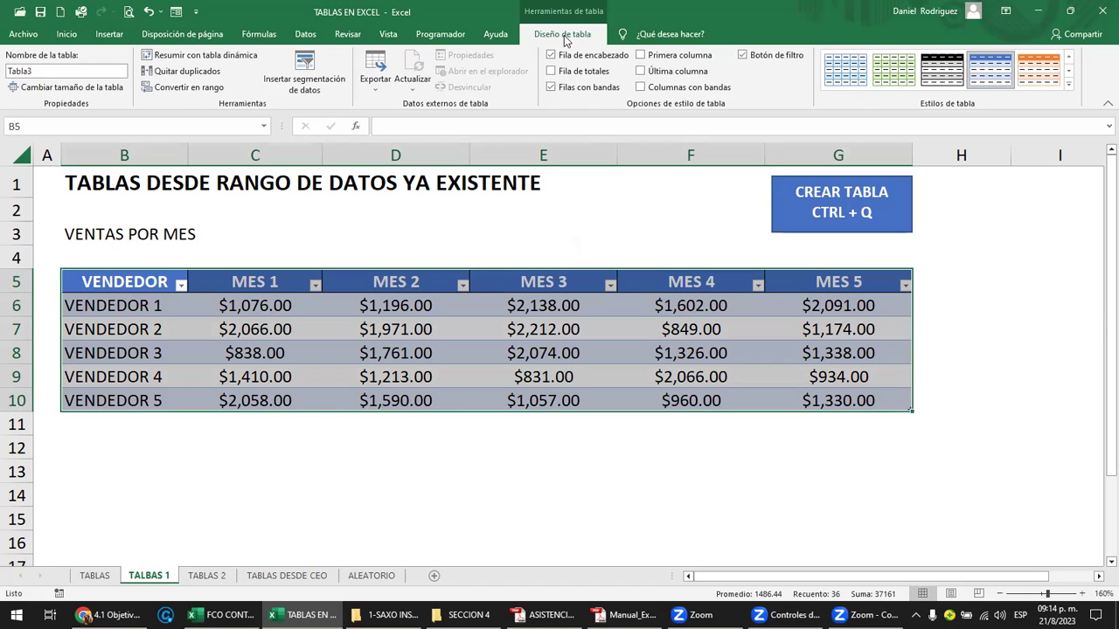
click(519, 303)
click(619, 329)
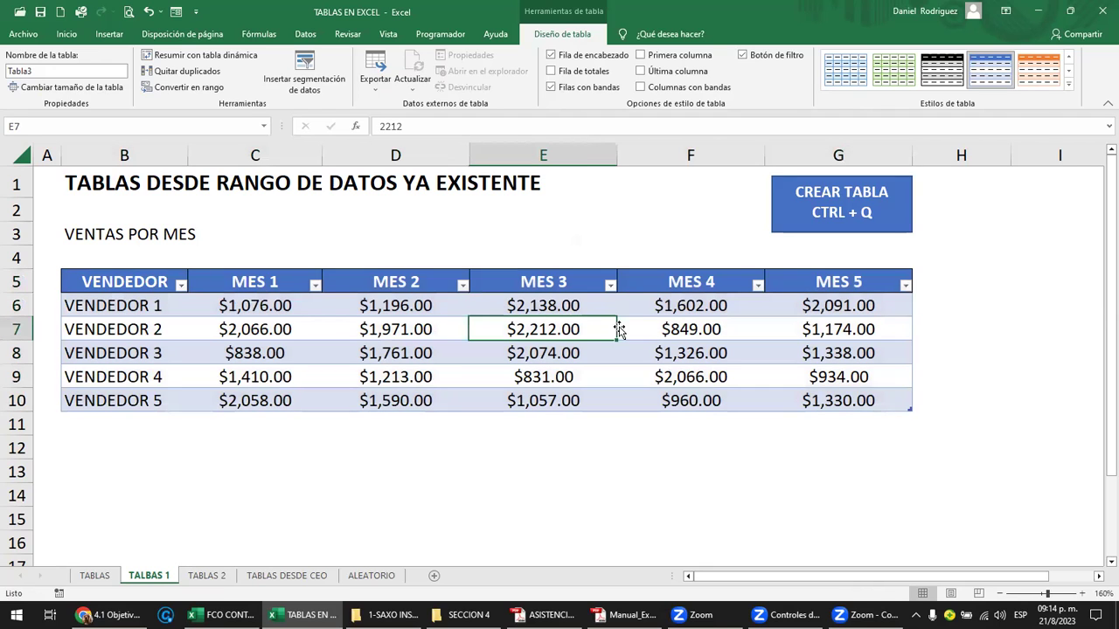
click(660, 323)
click(525, 282)
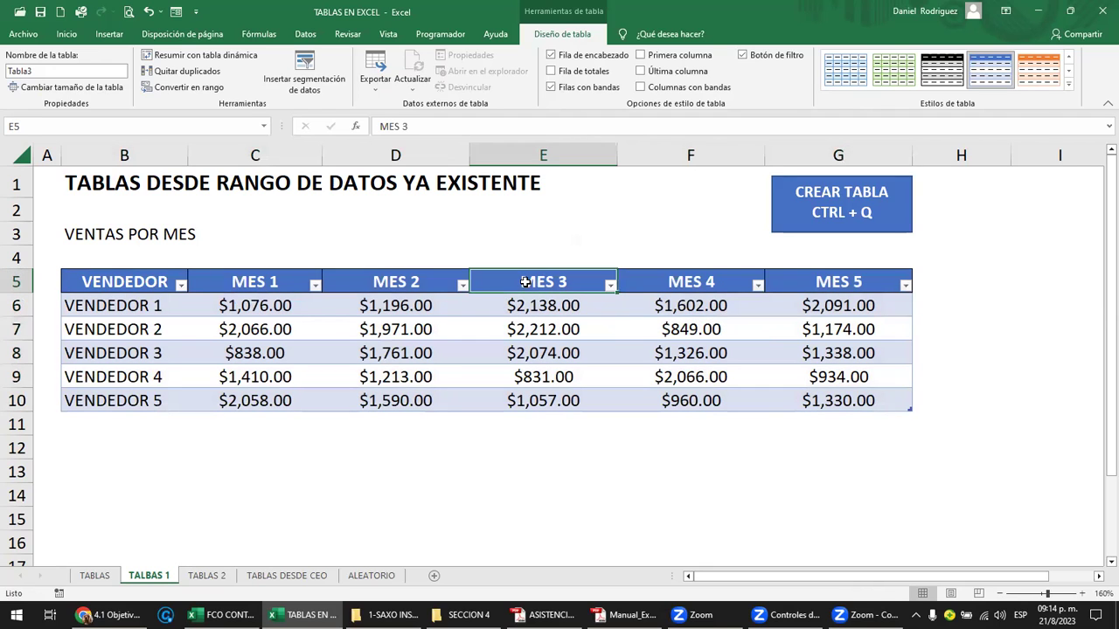
click(602, 197)
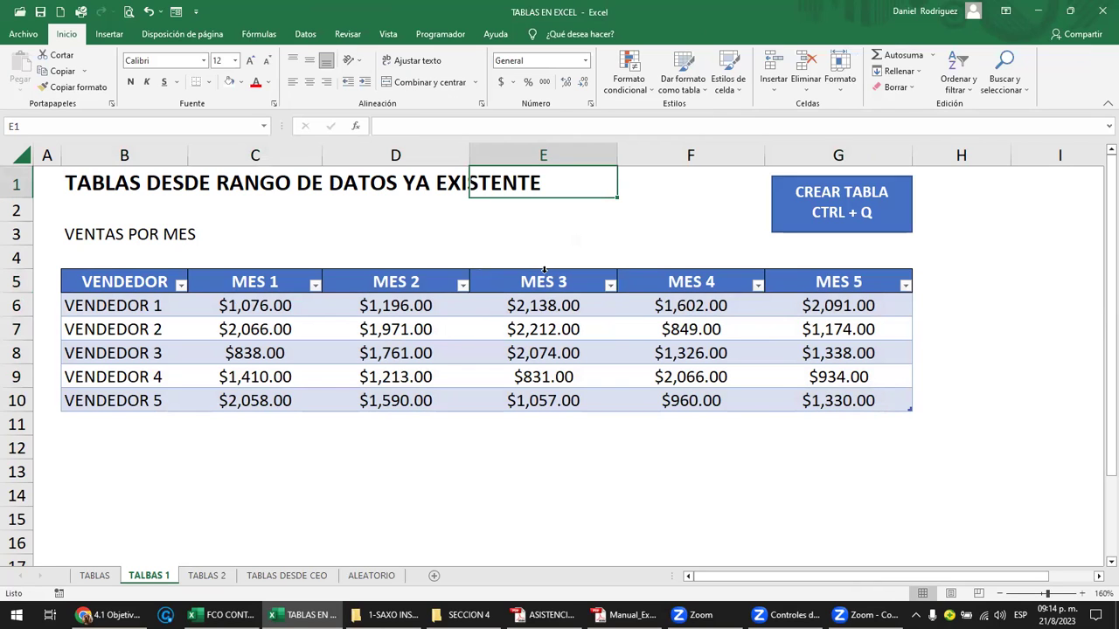
click(541, 282)
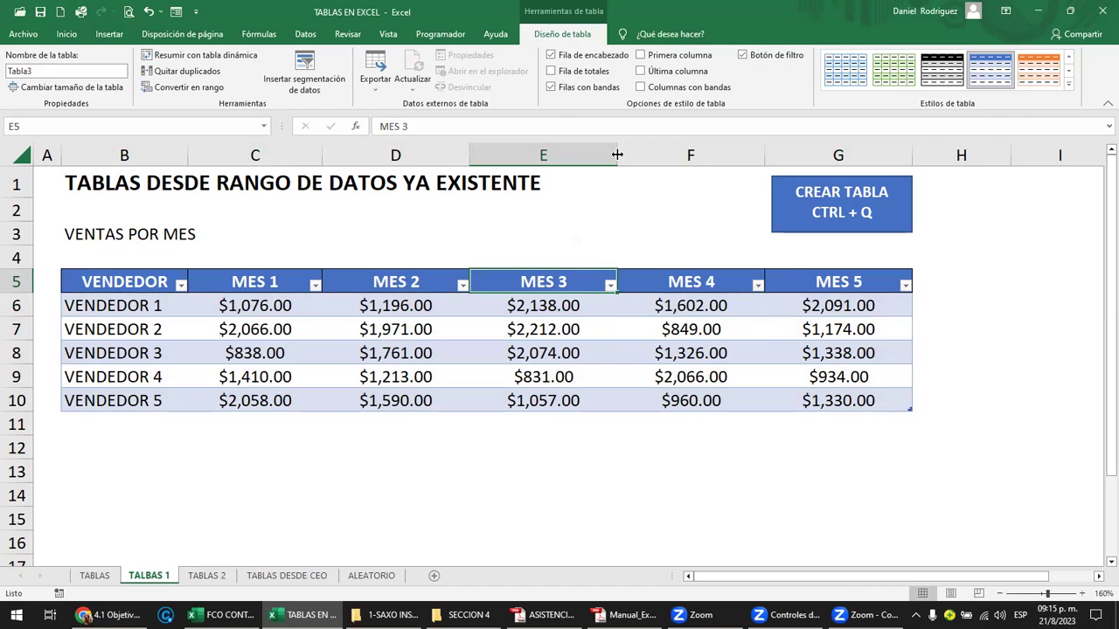
Rename the table from Tabla3 to VENTAS in the table name box.
click(43, 73)
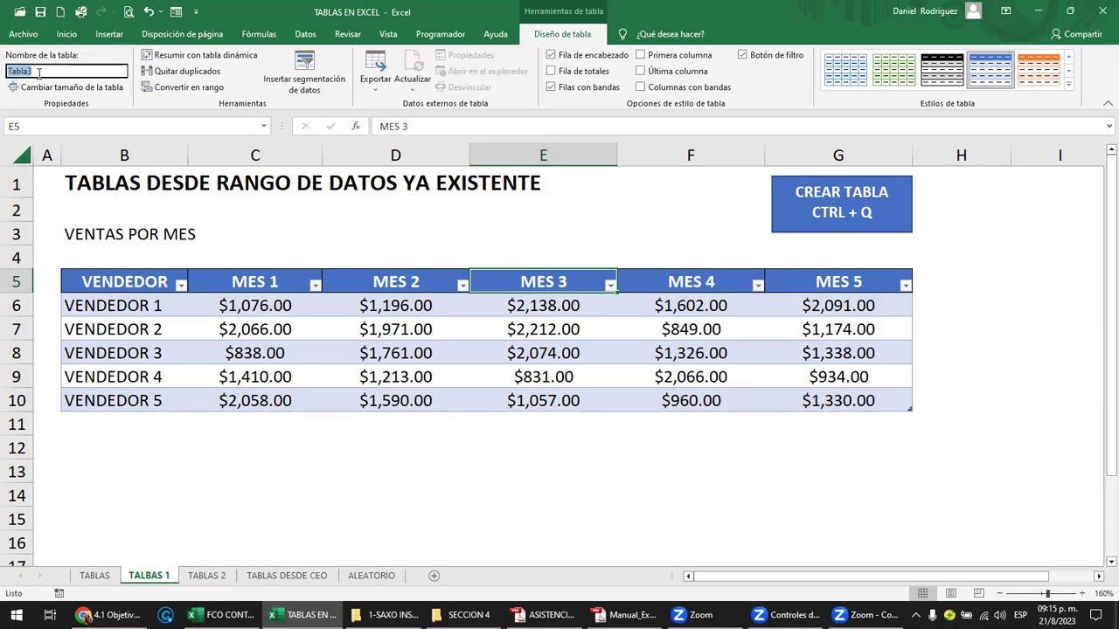
click(46, 70)
key(BackSpace)
key(BackSpace)
key(BackSpace)
key(BackSpace)
key(BackSpace)
text(VENT)
text(AS)
text(2020)
key(BackSpace)
key(BackSpace)
key(BackSpace)
text(_)
text(2020)
key(BackSpace)
key(BackSpace)
key(BackSpace)
key(BackSpace)
key(BackSpace)
key(Return)
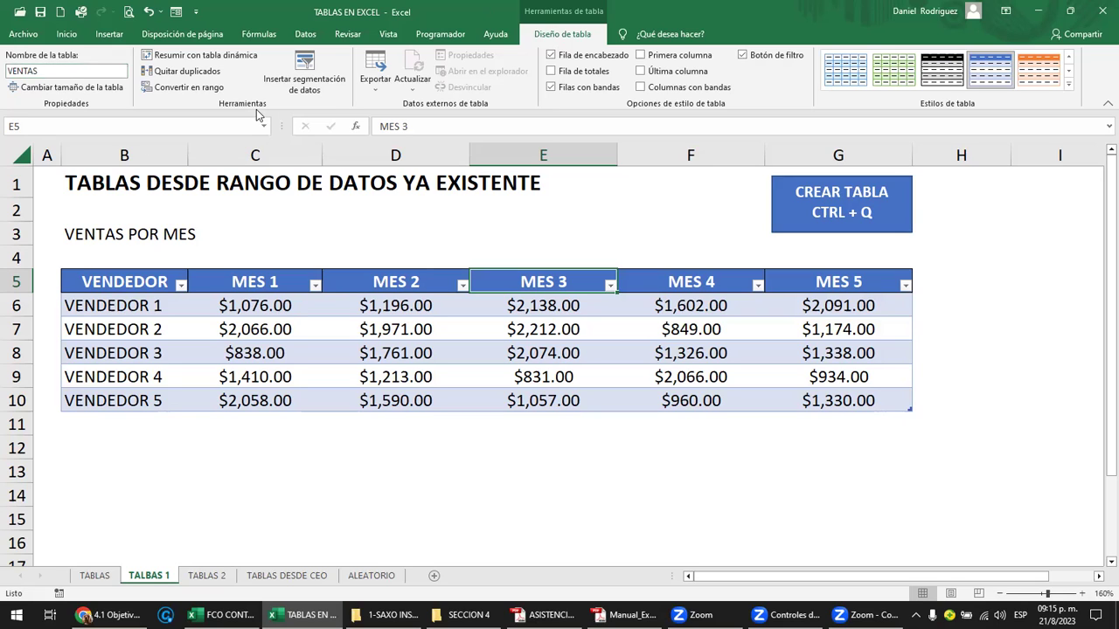
click(265, 125)
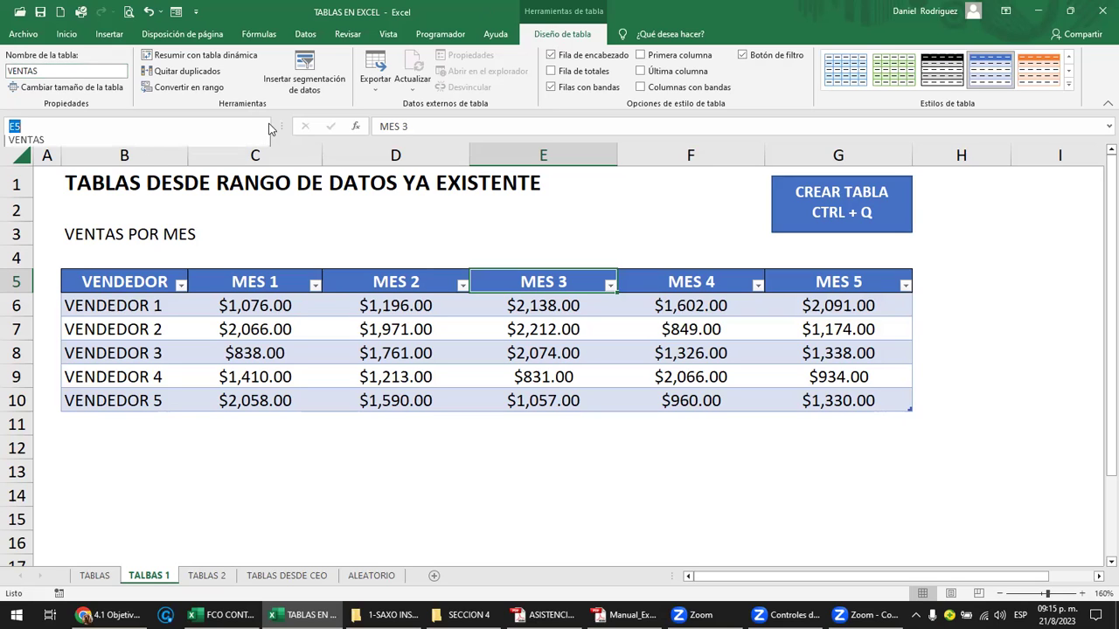
click(127, 143)
click(101, 308)
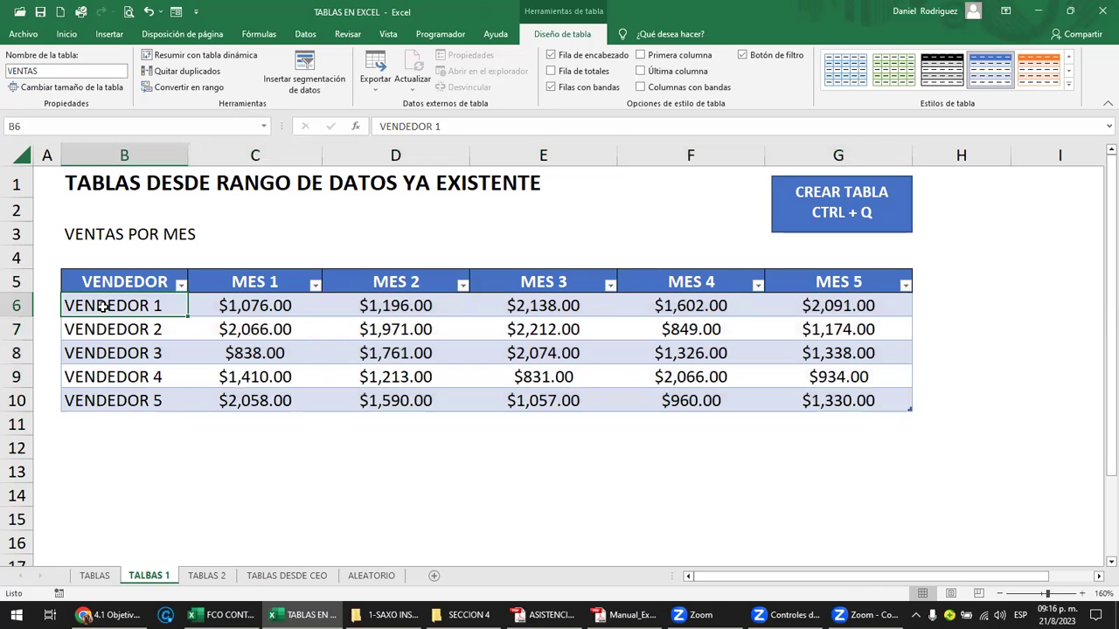
click(264, 127)
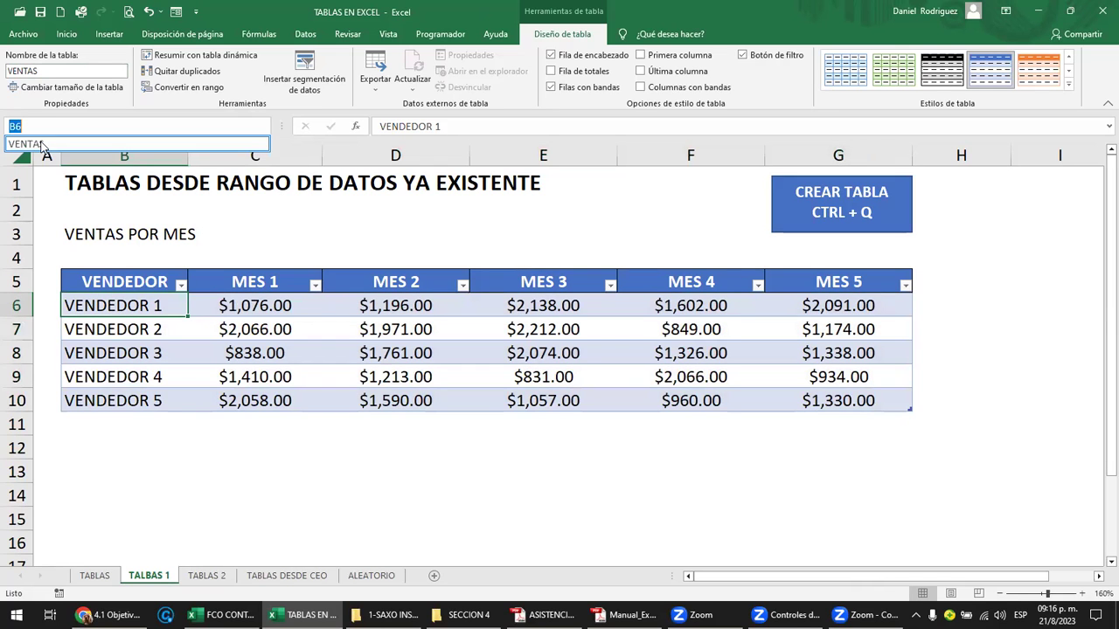
key(Down)
key(Return)
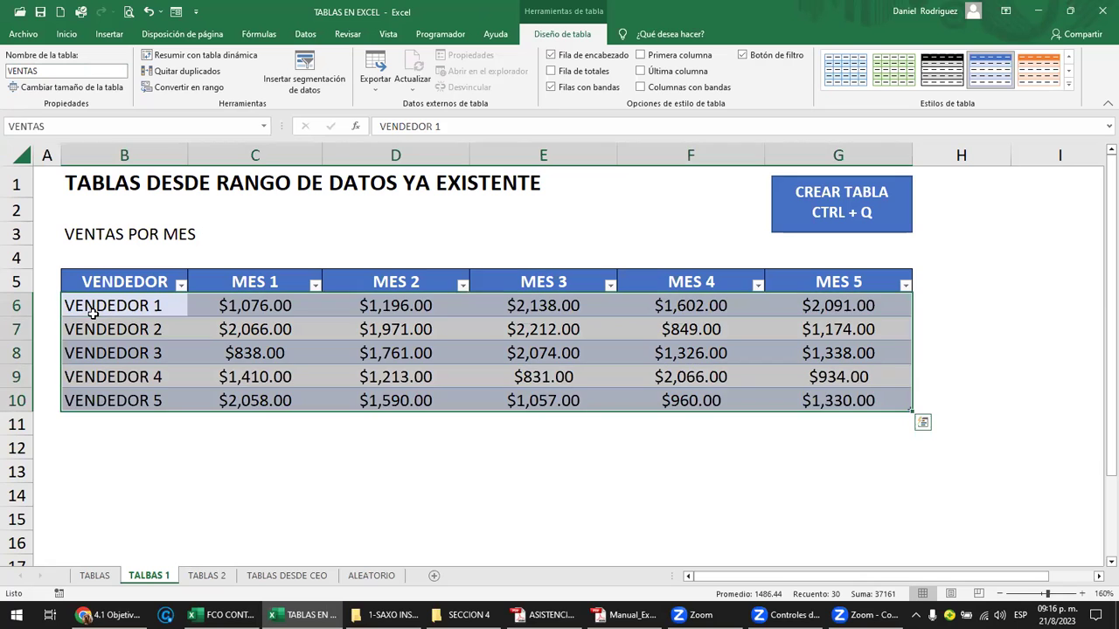
click(91, 311)
drag(705, 328, 818, 399)
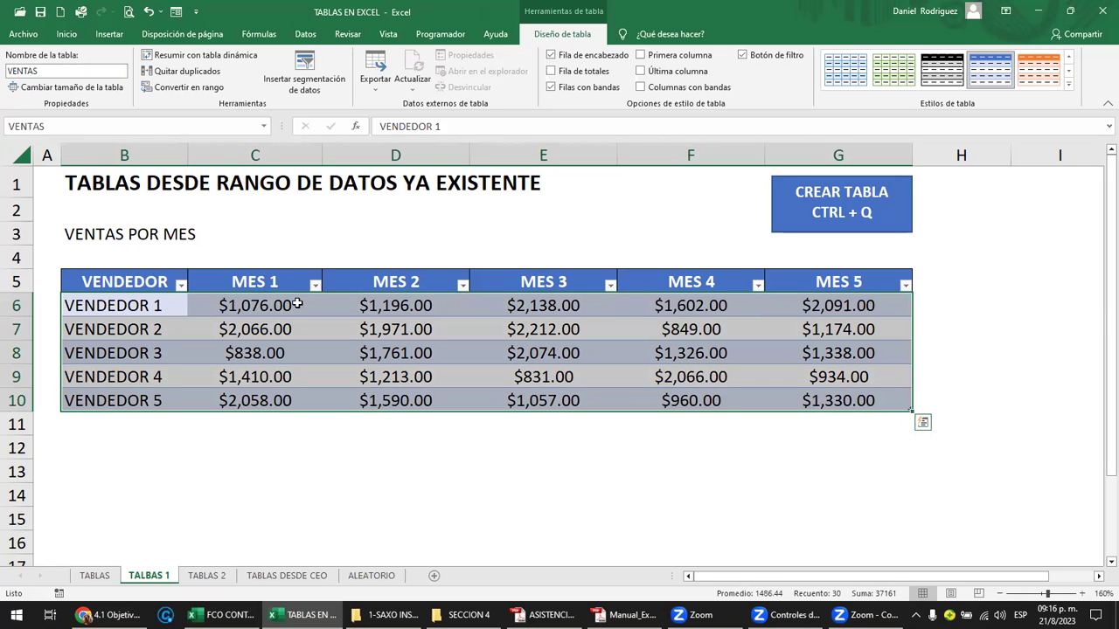
click(126, 281)
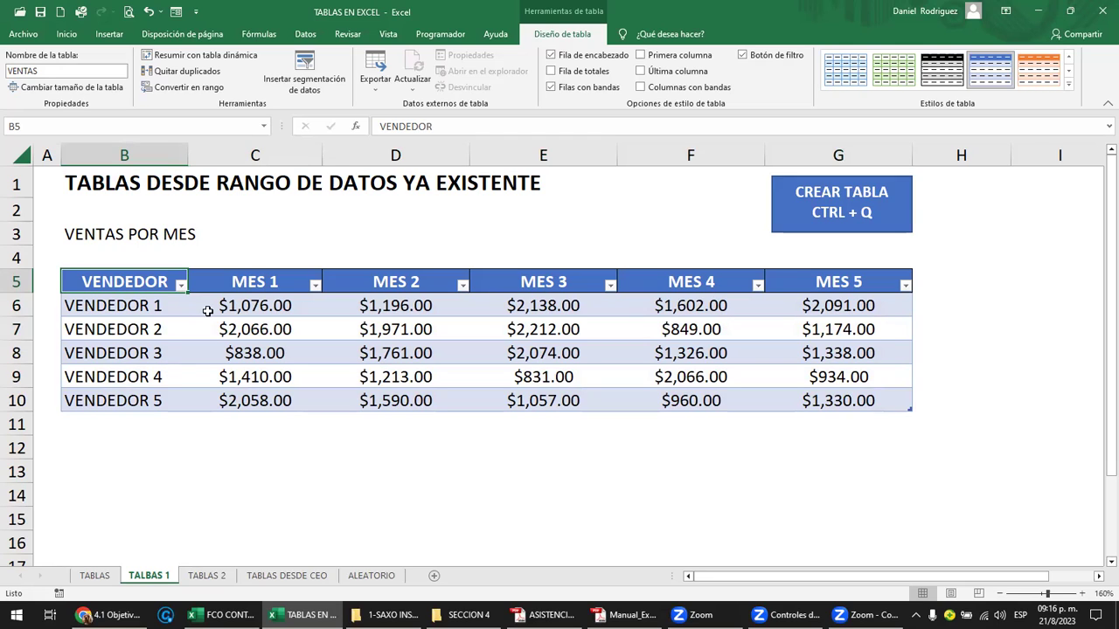
drag(320, 285, 826, 286)
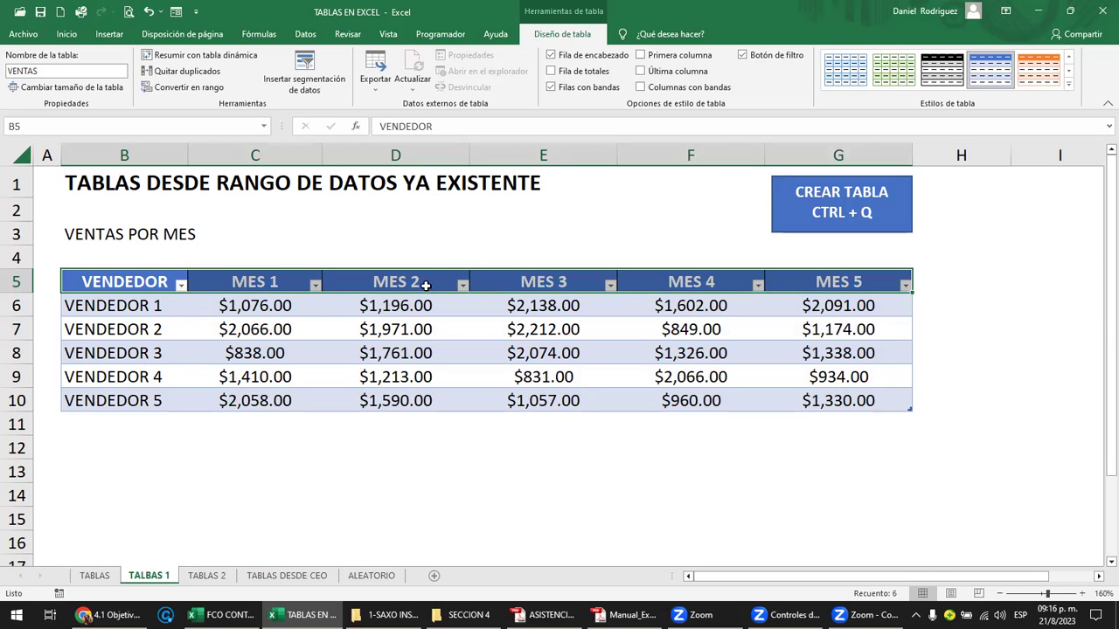
click(112, 311)
shift+click(103, 399)
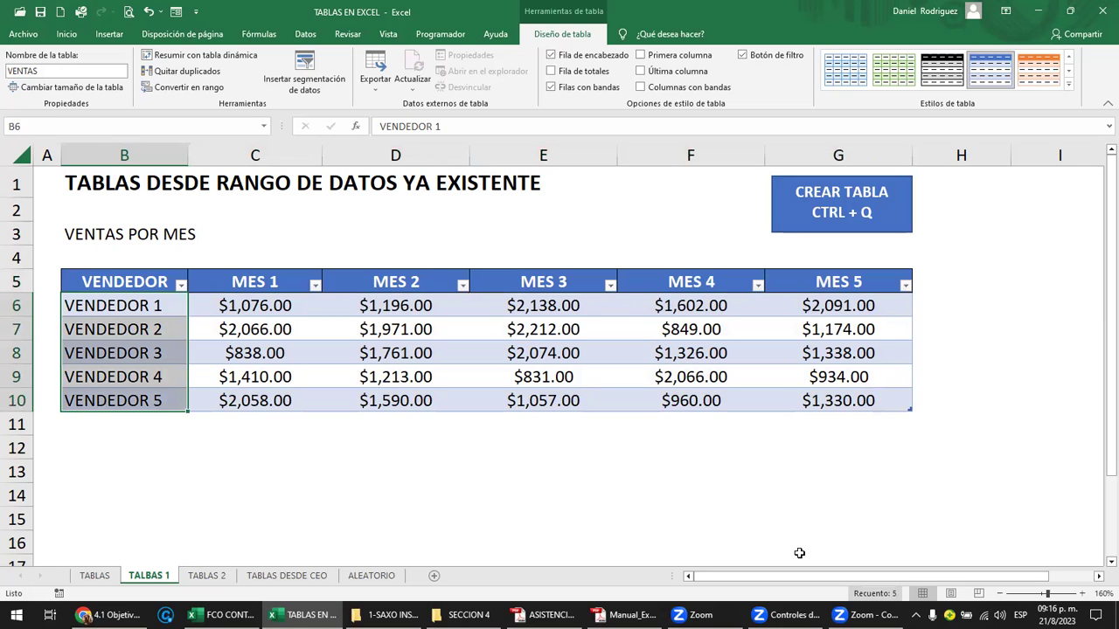
click(379, 455)
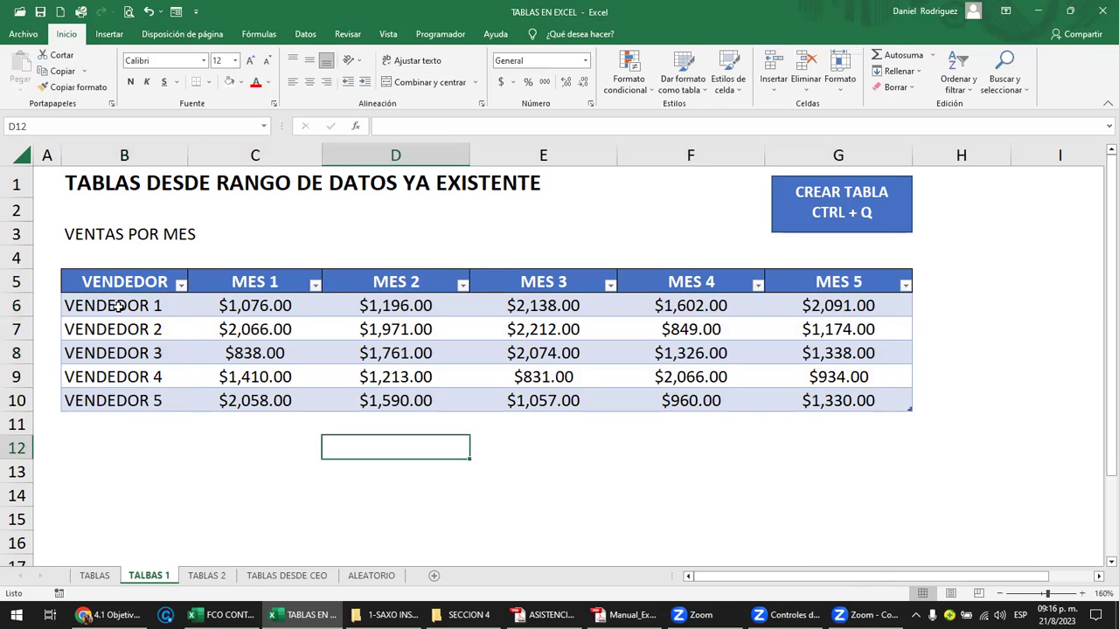
drag(104, 305, 835, 302)
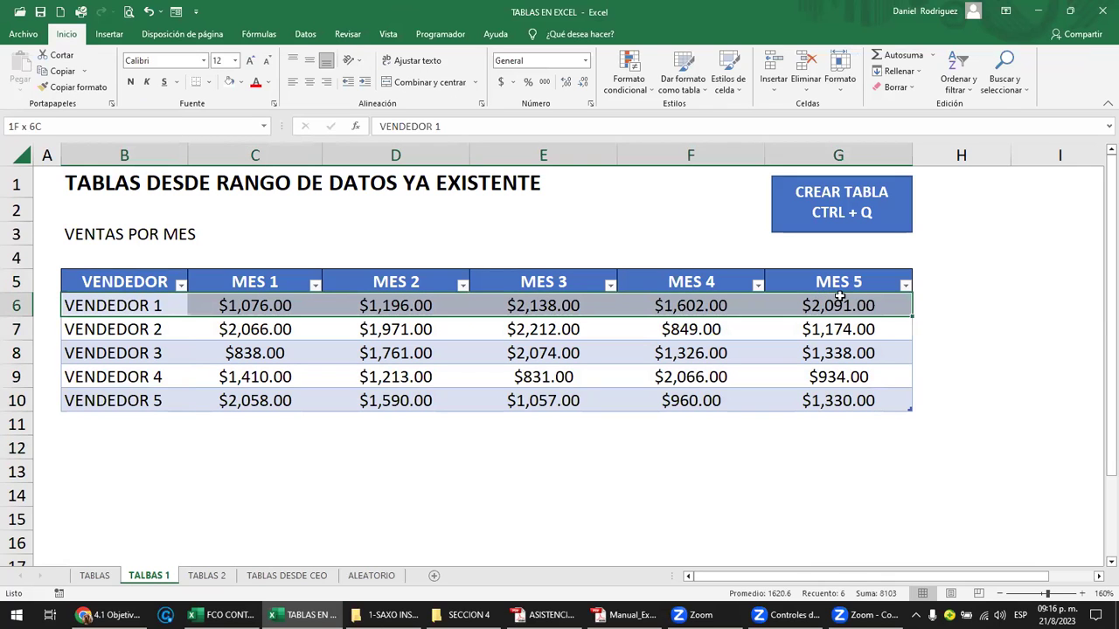
drag(112, 333, 752, 353)
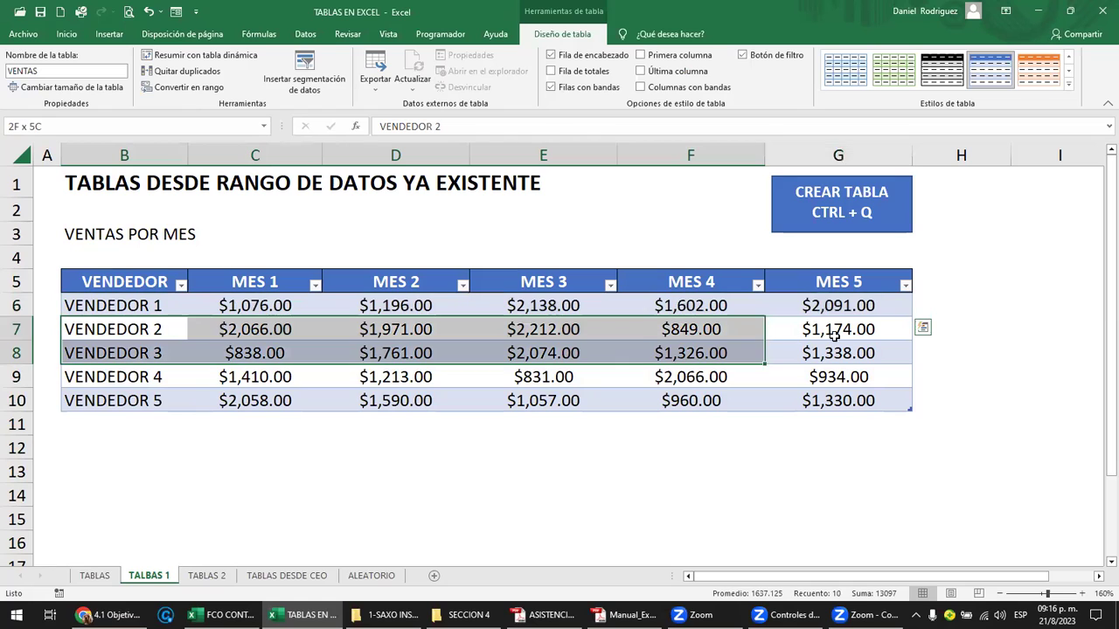
key(shift+space)
click(269, 499)
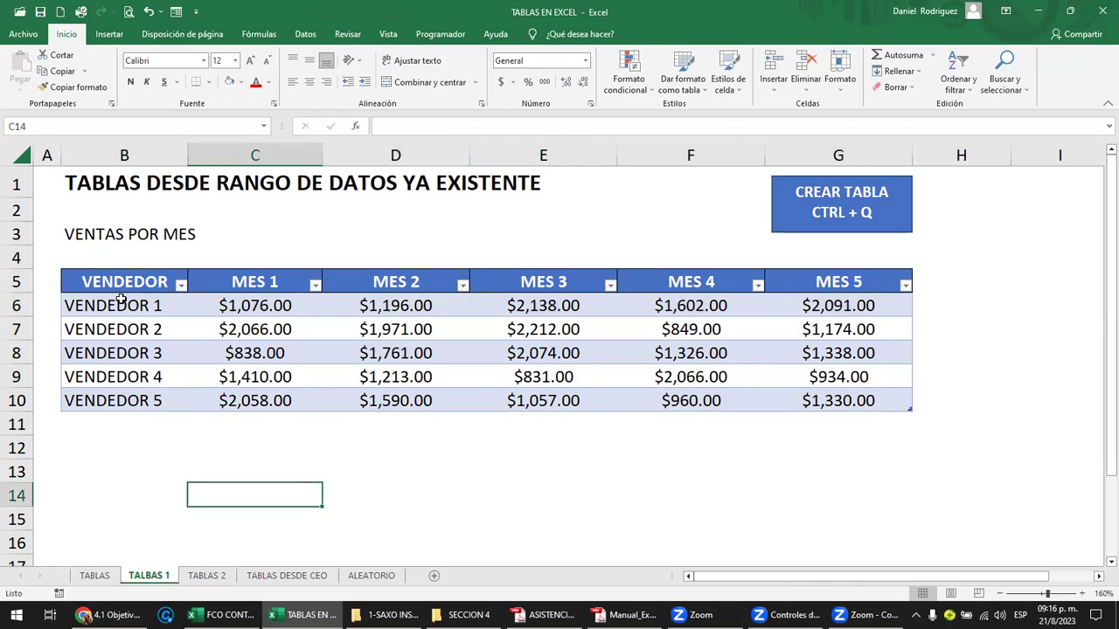
Enter 1, 2, 3, 4, 5, 6 across B4:G4 above the table headings.
click(111, 250)
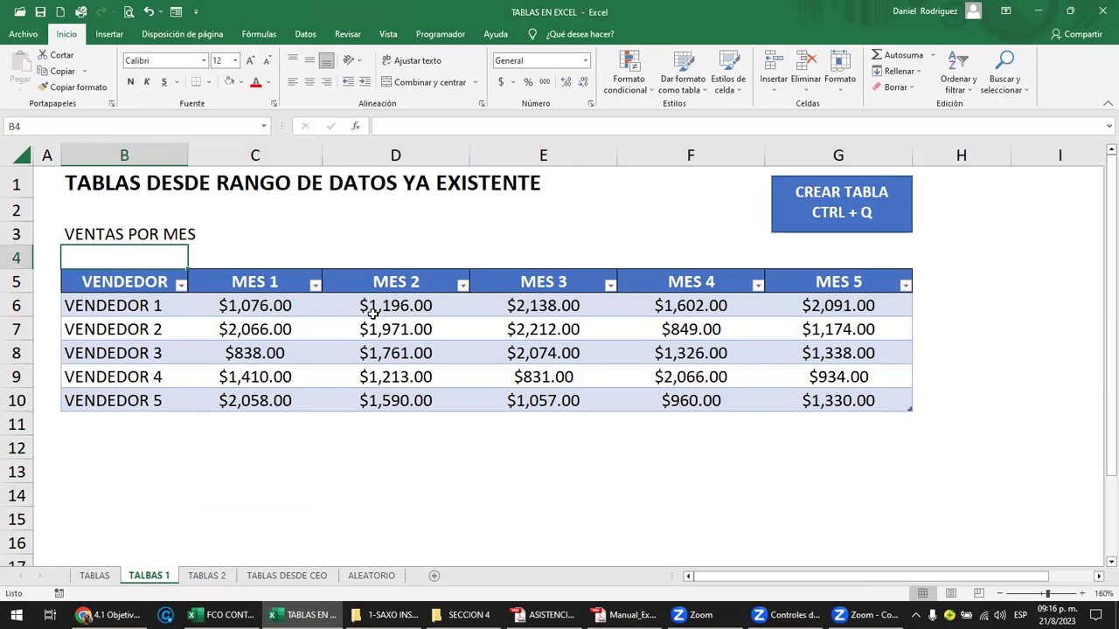
text(1)
key(Tab)
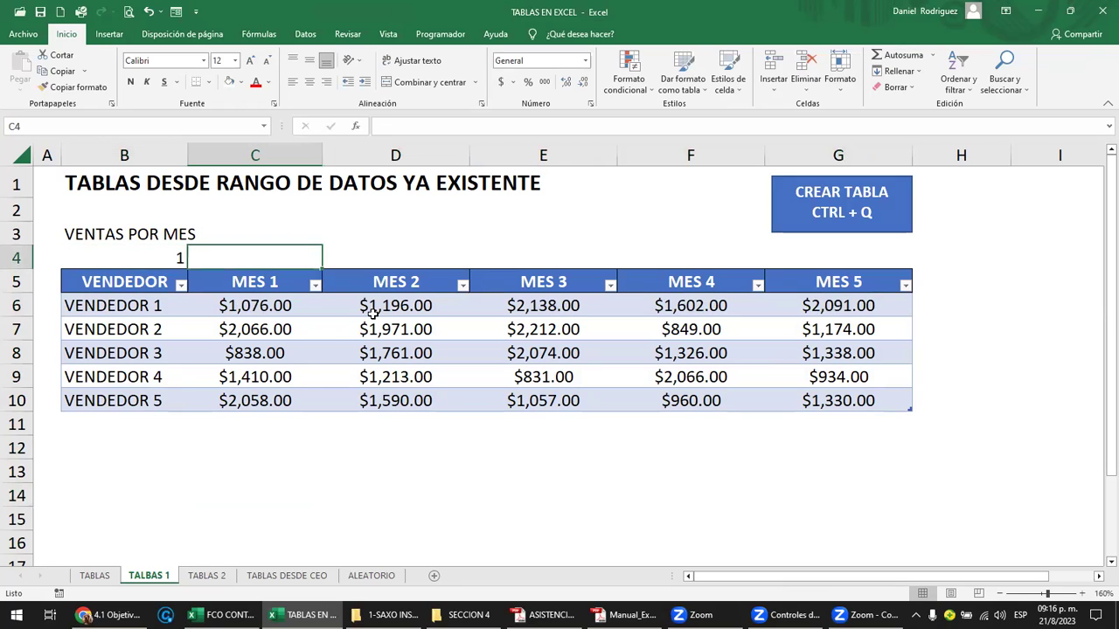
text(2)
key(Tab)
text(3)
key(Tab)
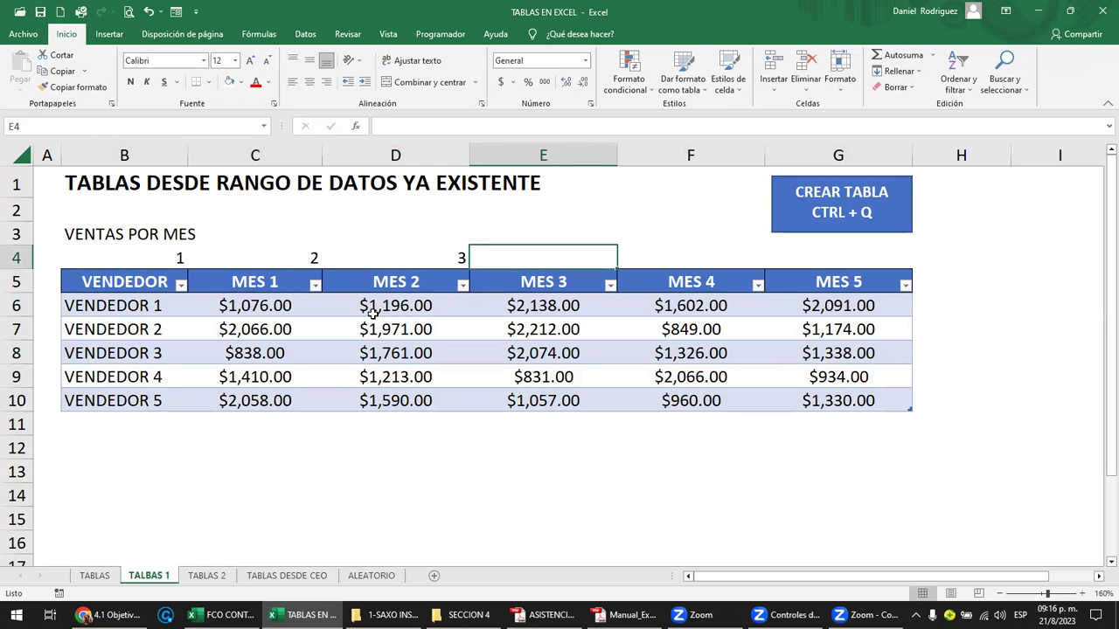
text(4)
key(Tab)
text(5)
key(Tab)
text(6)
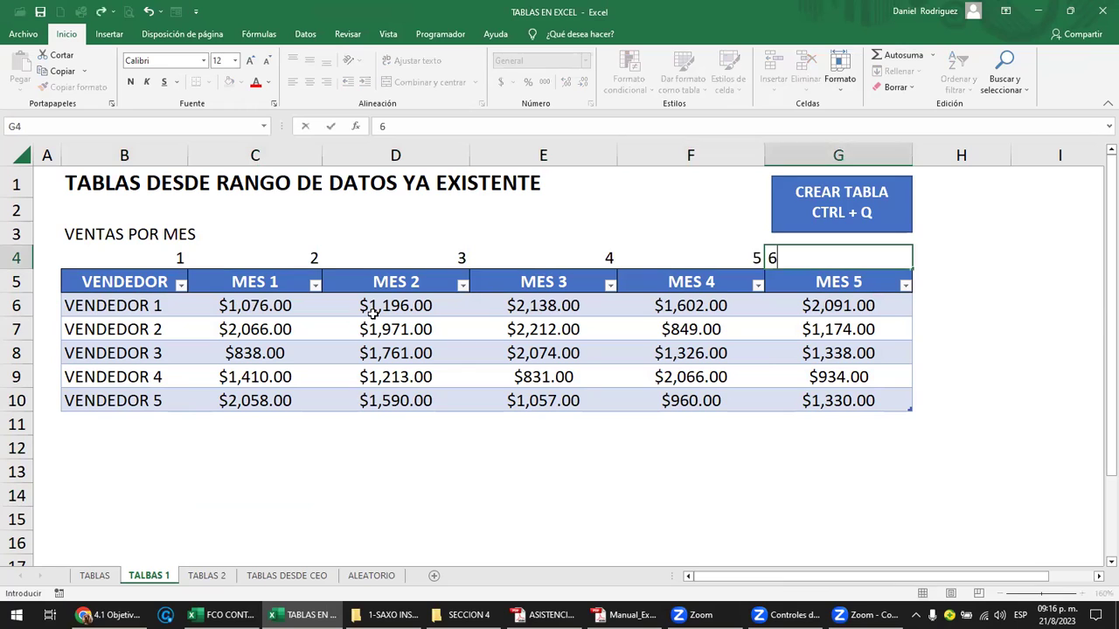
key(Tab)
key(Left)
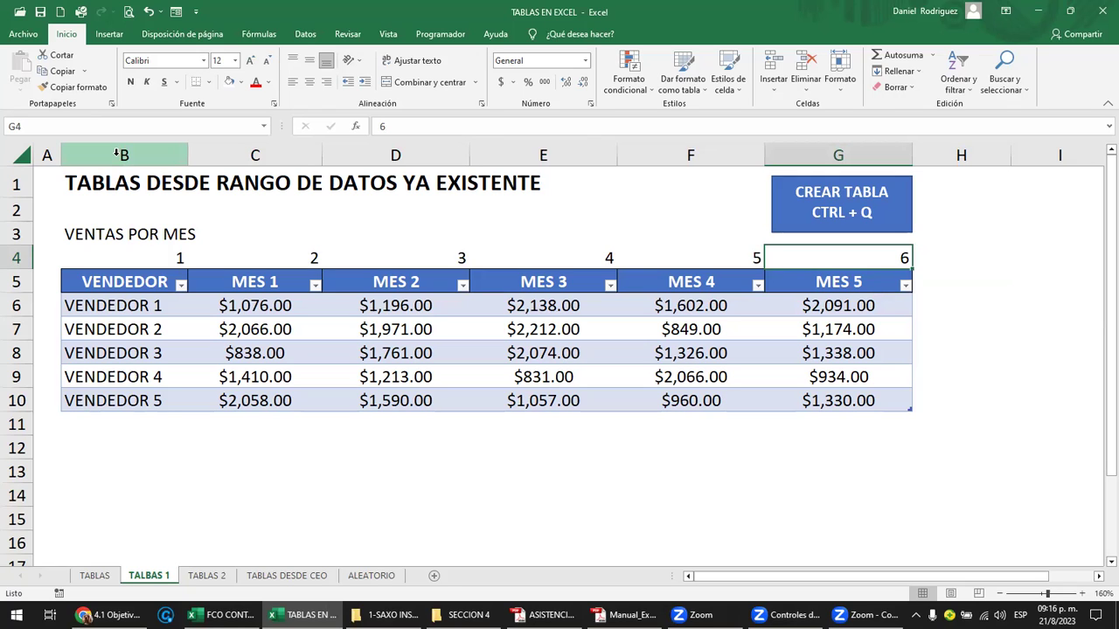
click(117, 153)
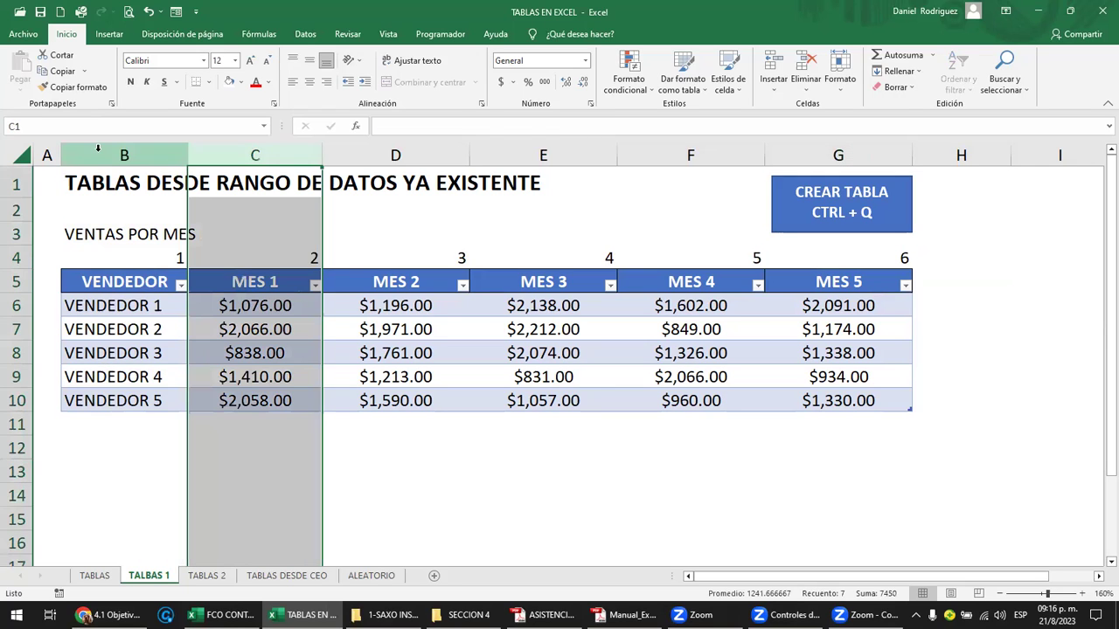
click(395, 154)
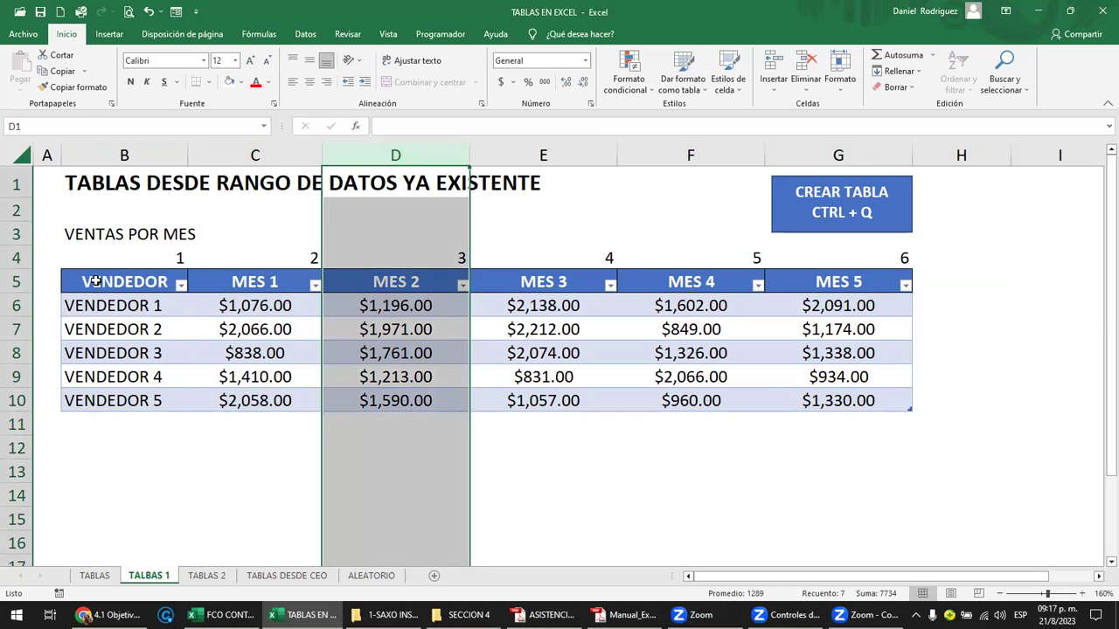
mouse_move(97, 280)
mouse_down()
mouse_move(815, 319)
mouse_move(844, 400)
mouse_up()
drag(489, 364, 265, 312)
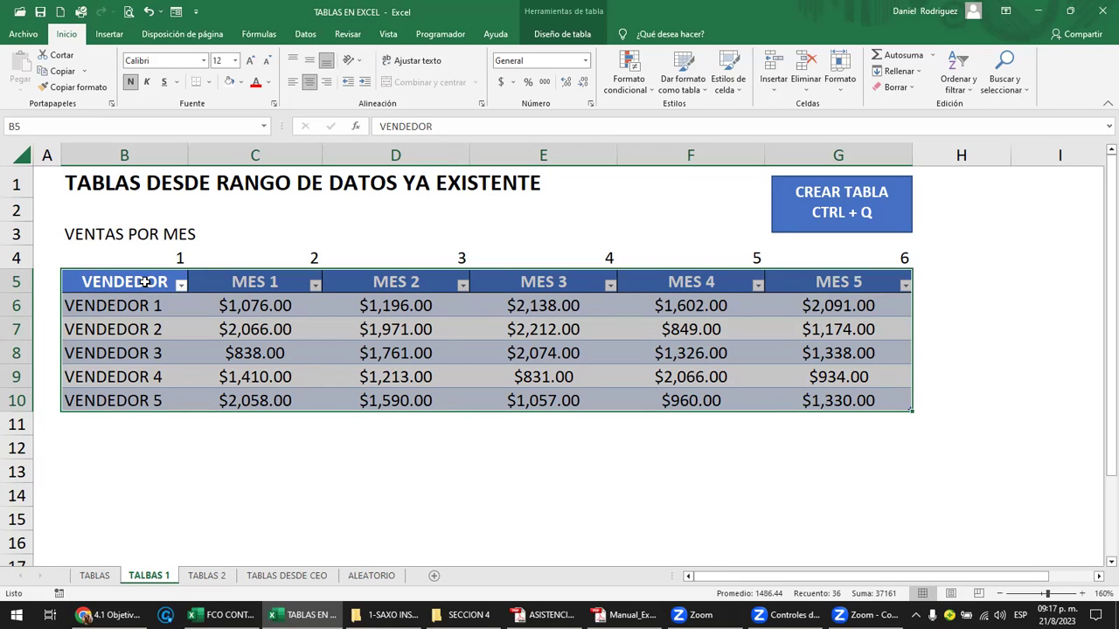
drag(144, 282, 843, 280)
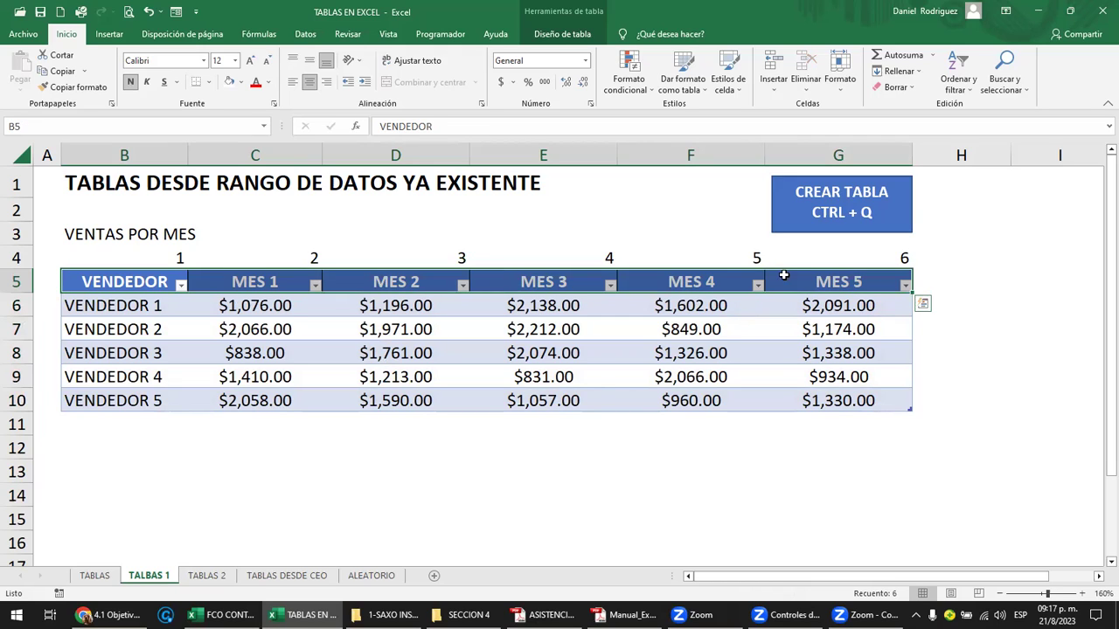
click(568, 154)
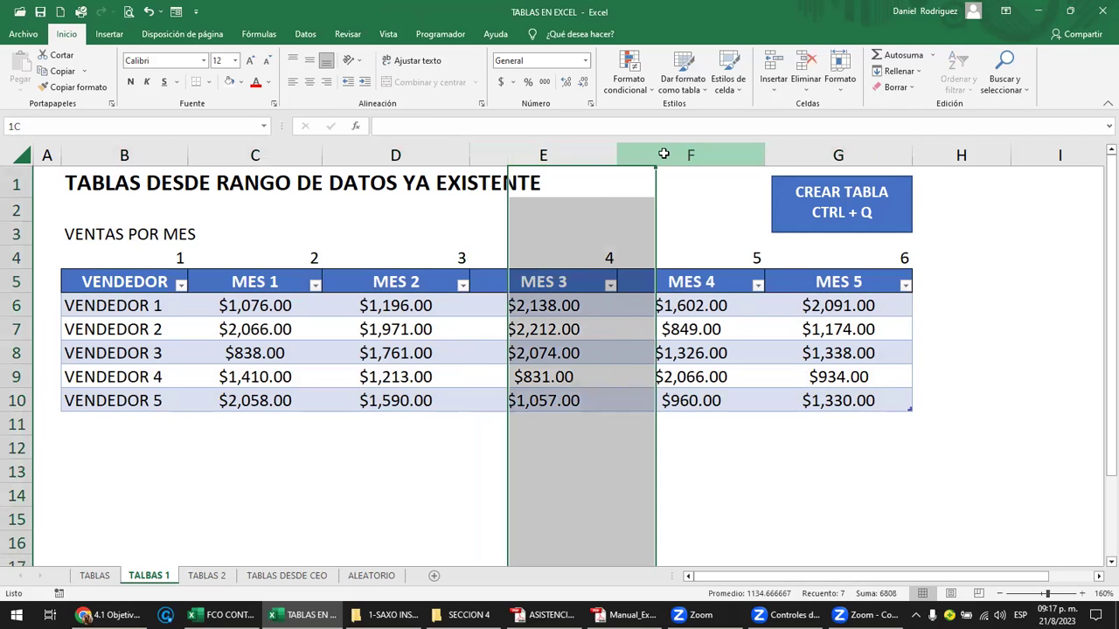
click(532, 151)
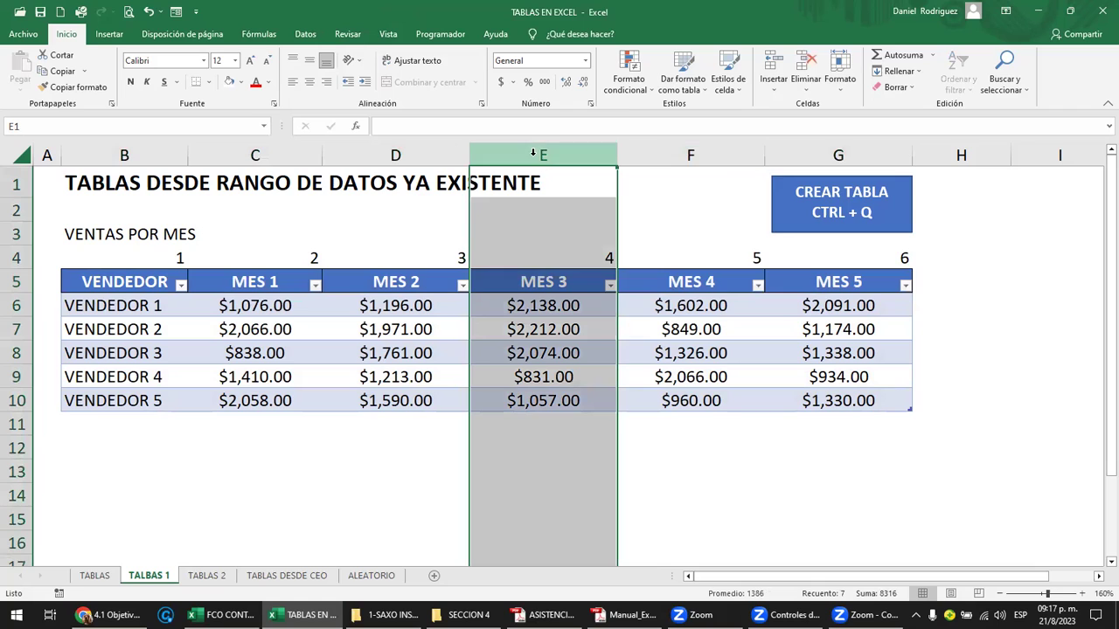
click(539, 281)
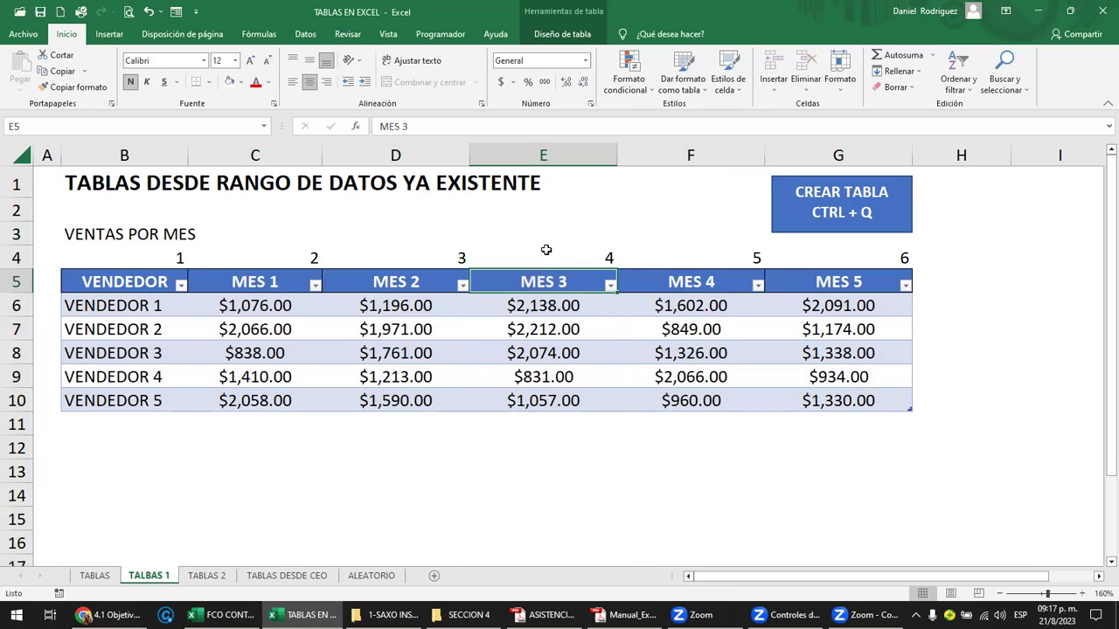
key(Up)
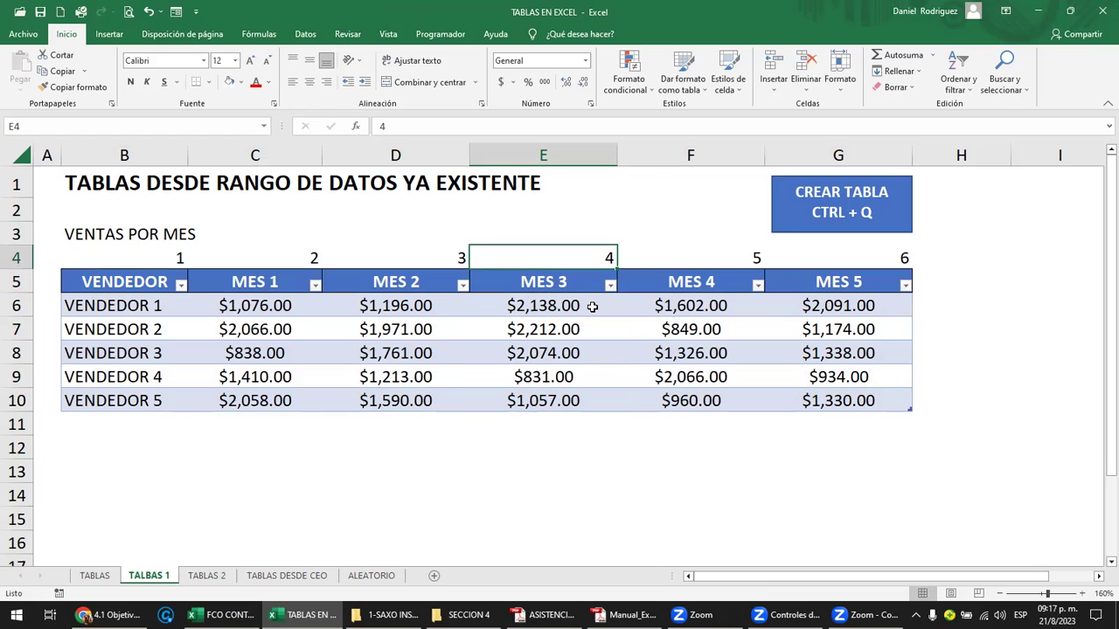
click(562, 284)
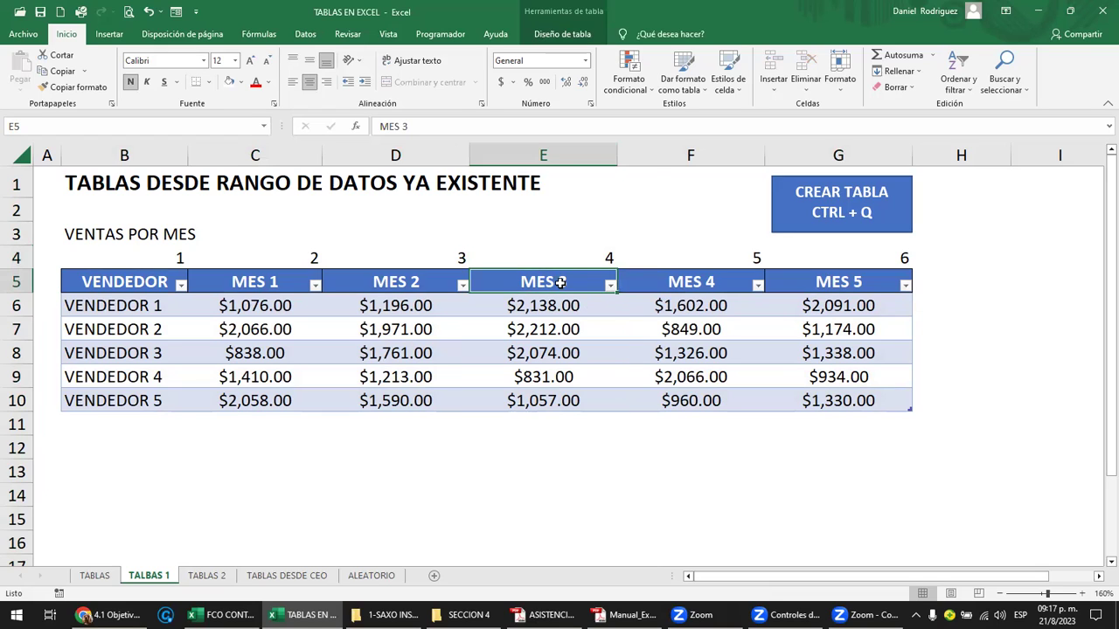
click(565, 261)
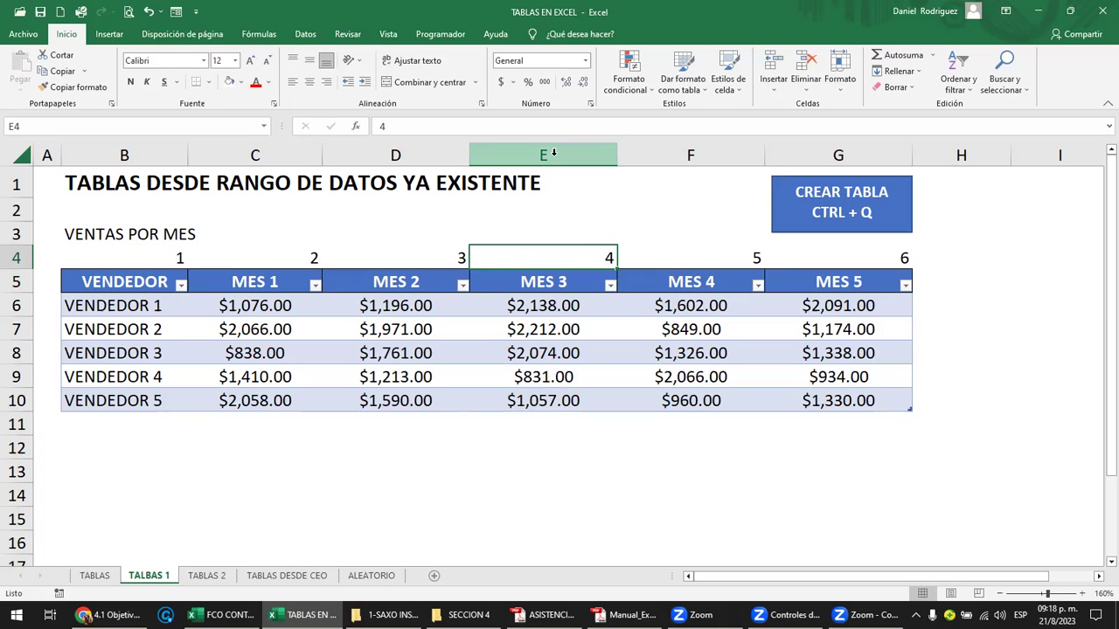
drag(121, 281, 289, 302)
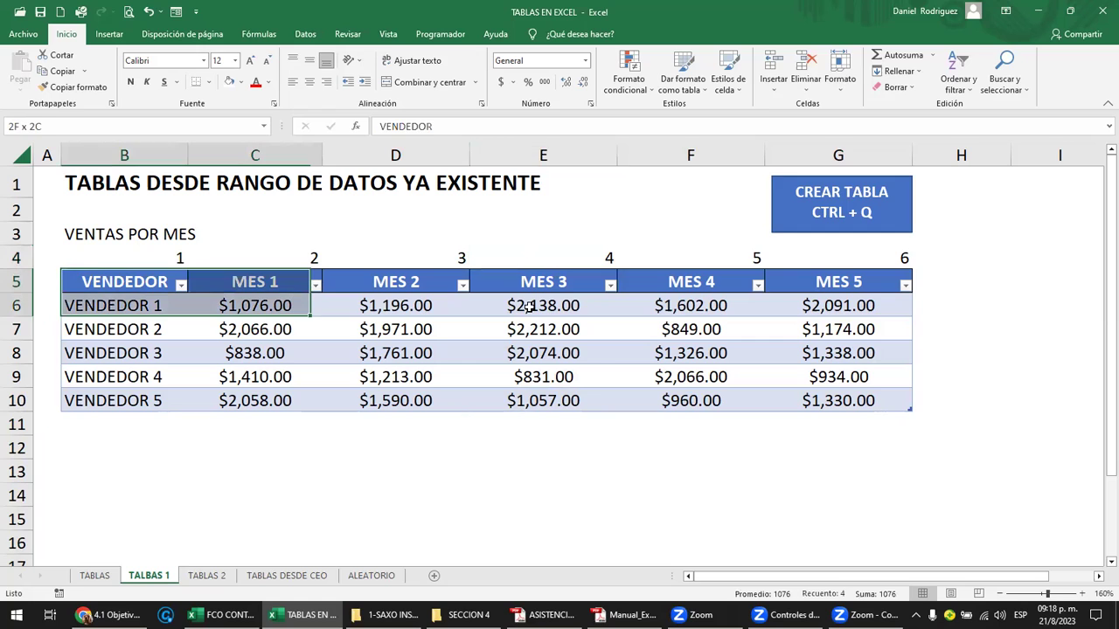
mouse_move(724, 316)
mouse_down()
mouse_move(808, 399)
mouse_move(786, 390)
mouse_up()
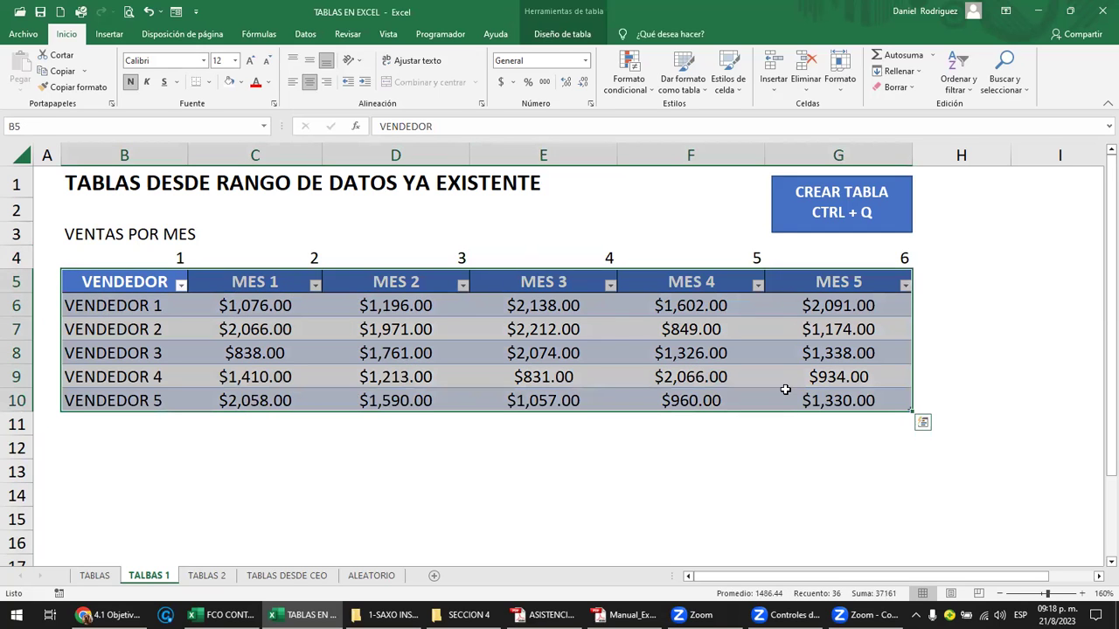
click(564, 153)
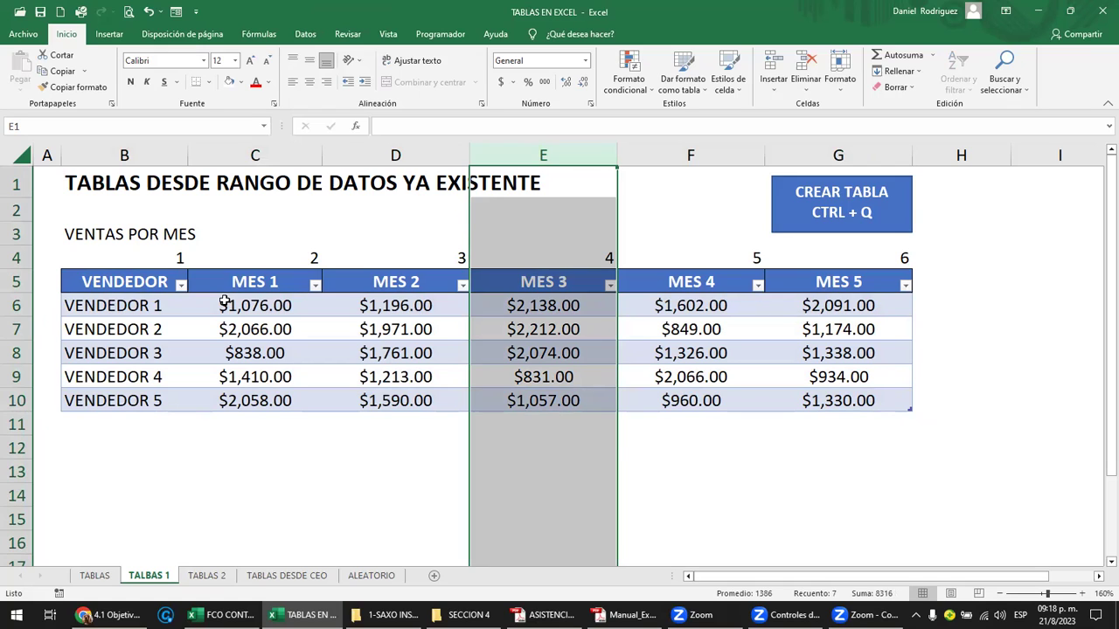
Enter 1 through 5 down A6:A10 beside the five VENDEDOR rows.
key(ctrl+Home)
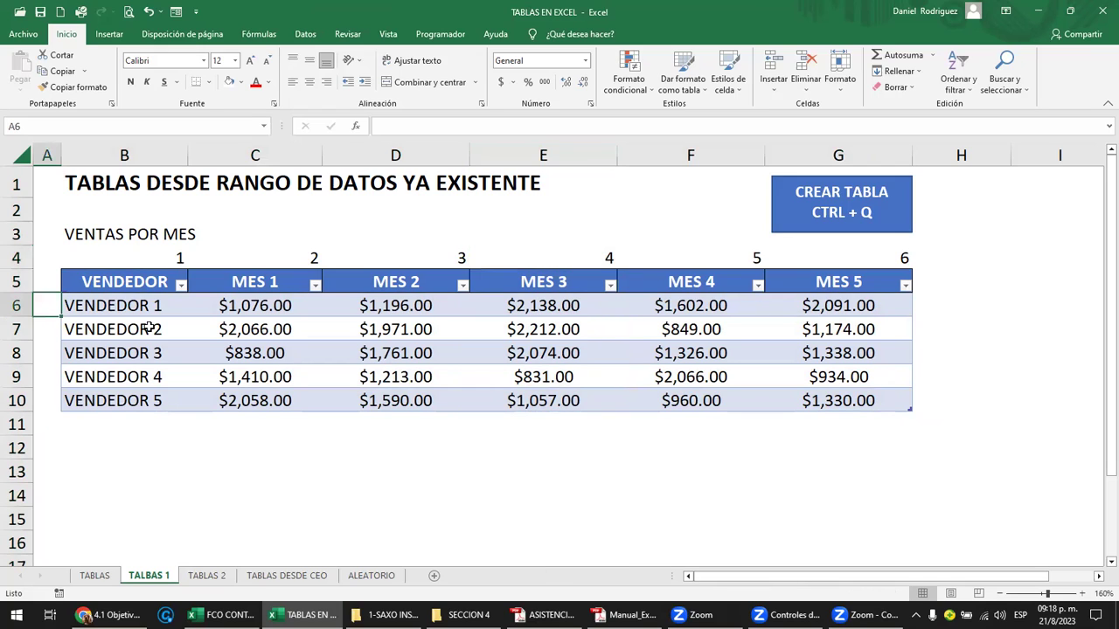
text(1)
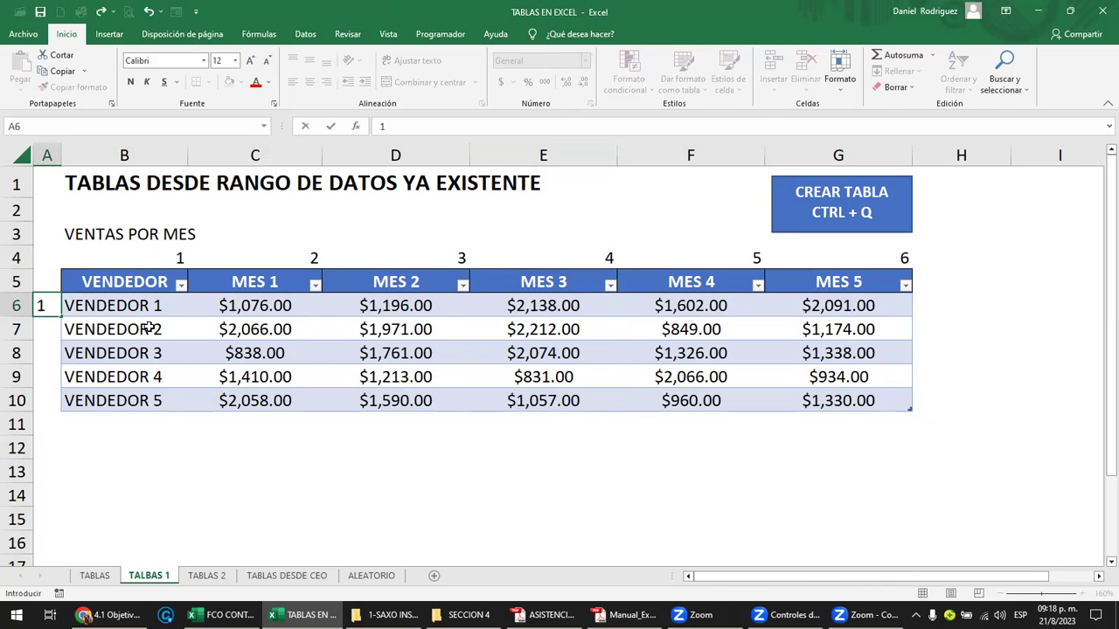
key(Return)
text(2)
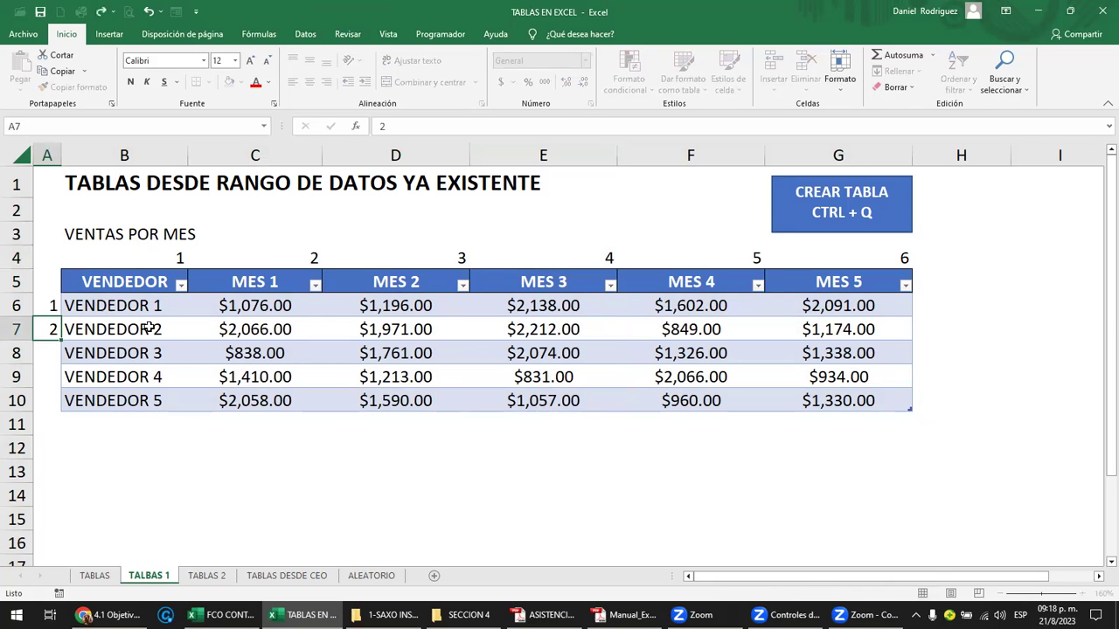
key(Return)
text(3)
key(Return)
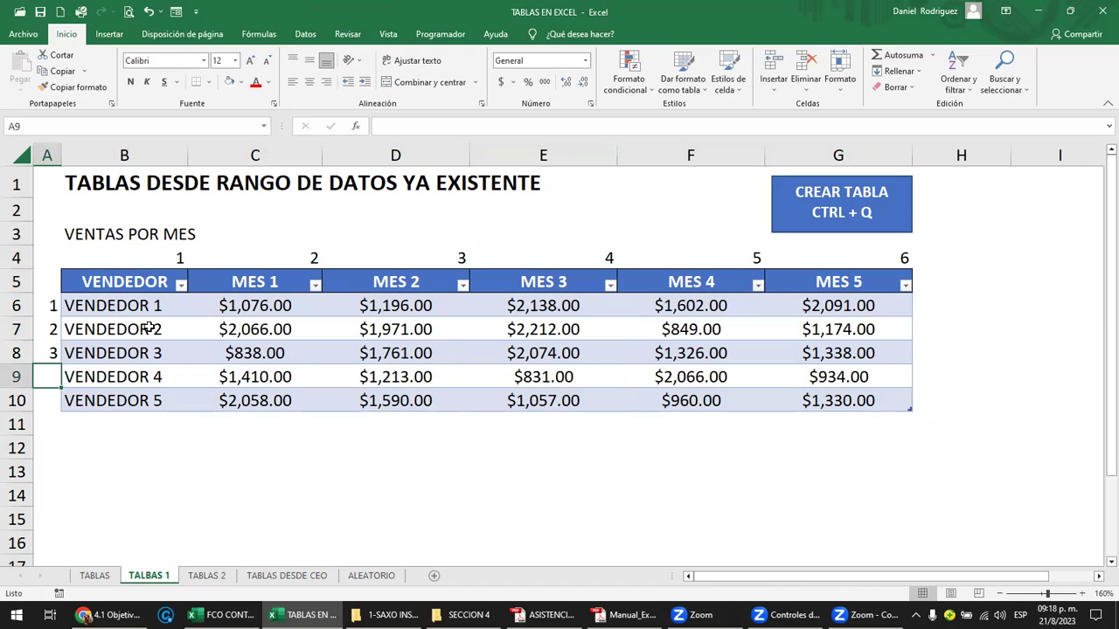
text(4)
key(Return)
text(5)
key(Return)
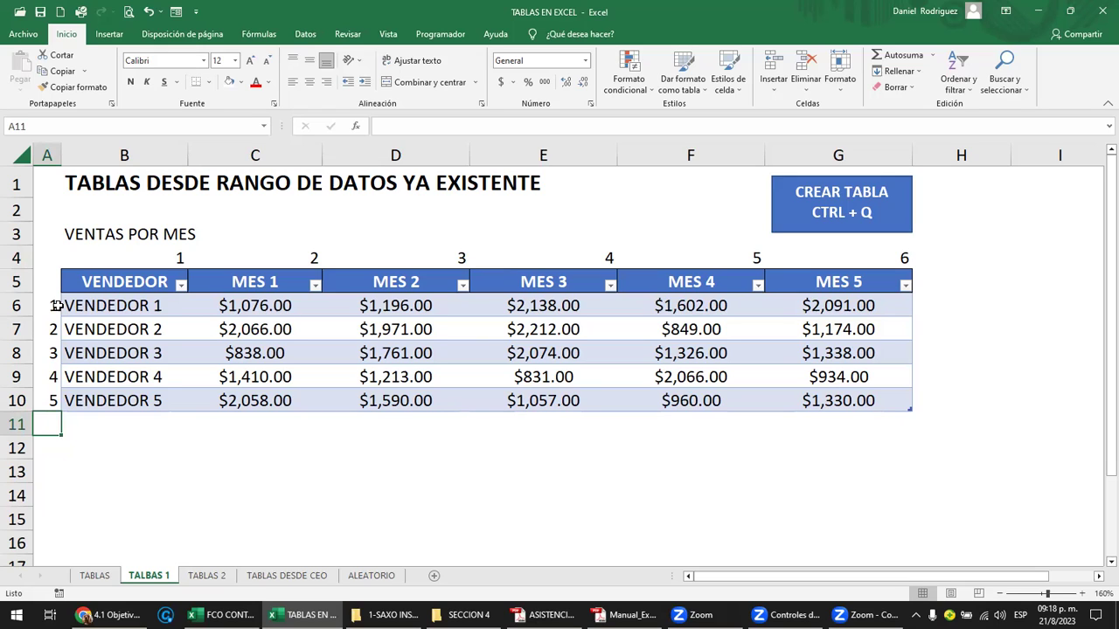
drag(108, 257, 838, 255)
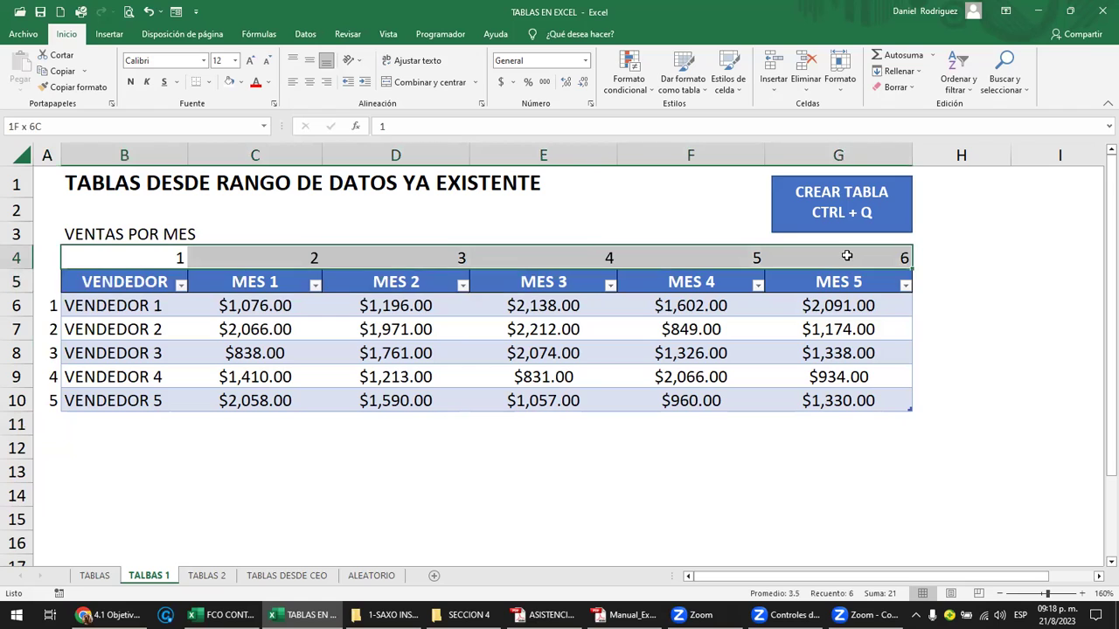
drag(55, 305, 55, 400)
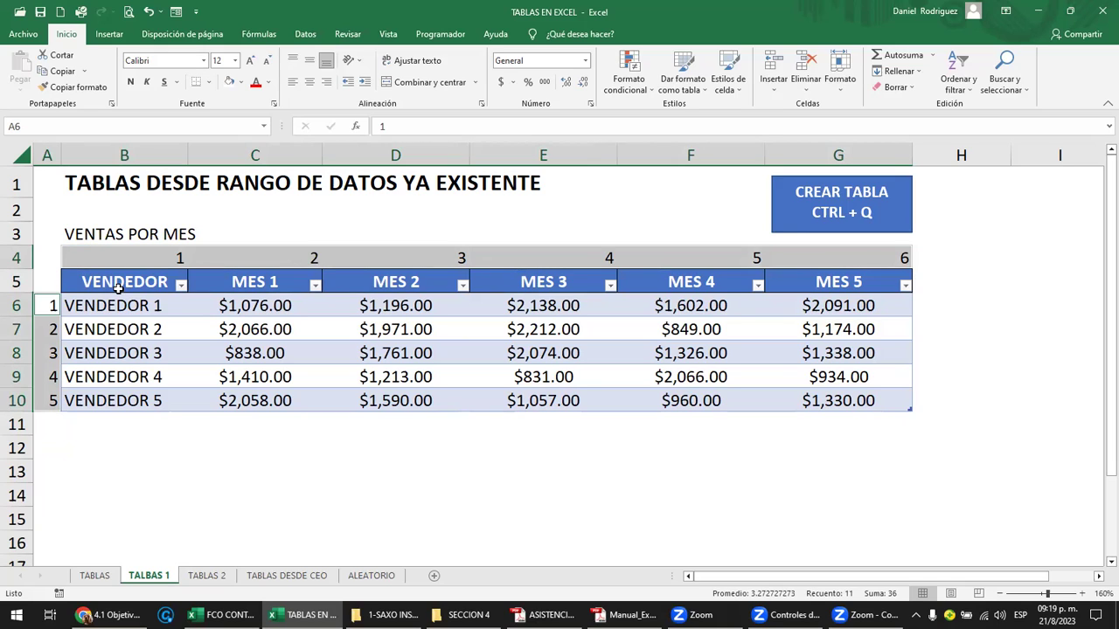
Make the $1,076.00 value in C6 red.
click(238, 301)
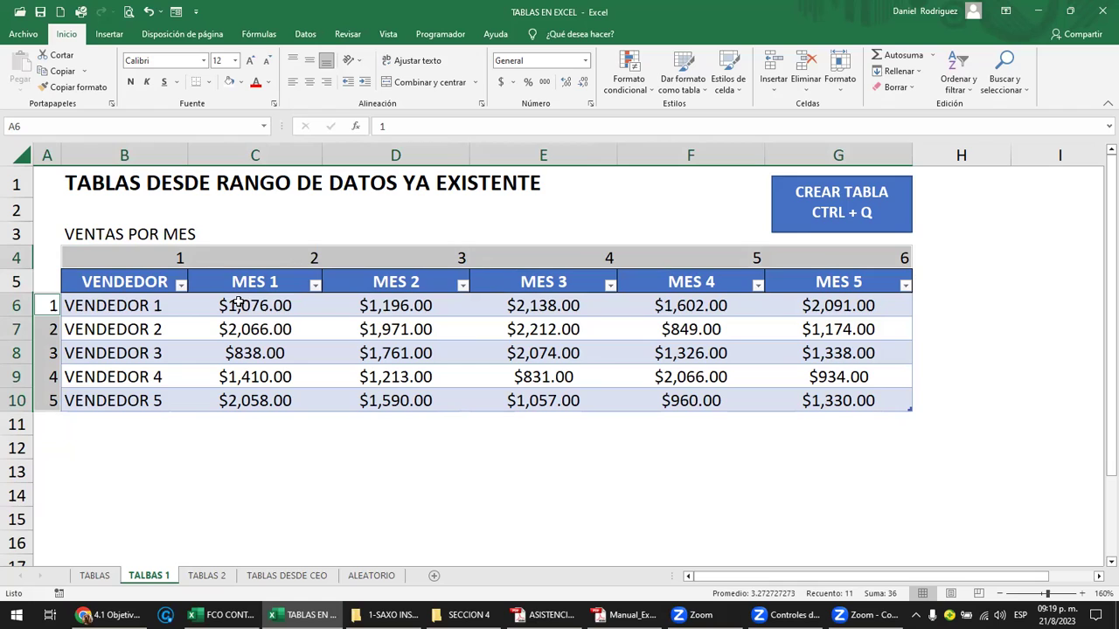
click(258, 81)
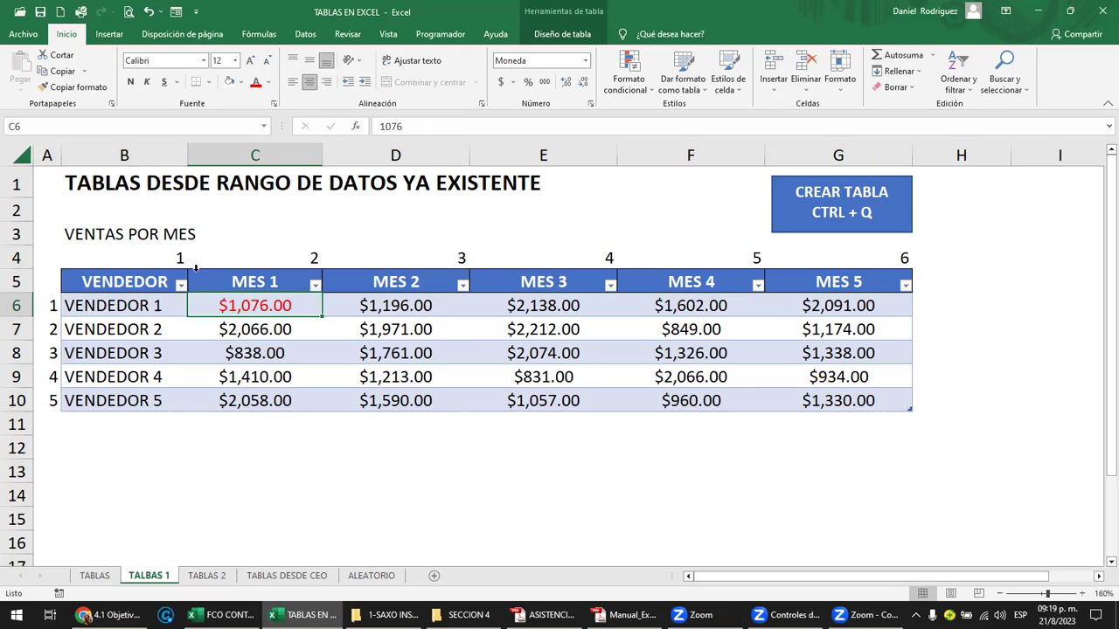
drag(236, 284, 193, 279)
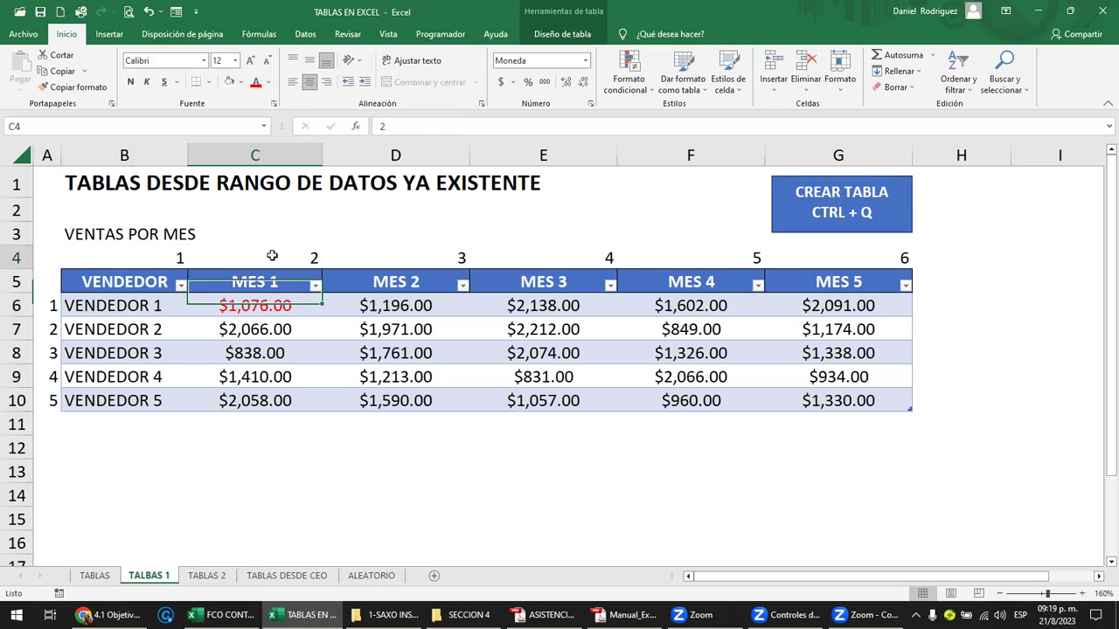
Select the helper numbers, then VENDEDOR 5 and the last value $1,330.00.
click(50, 305)
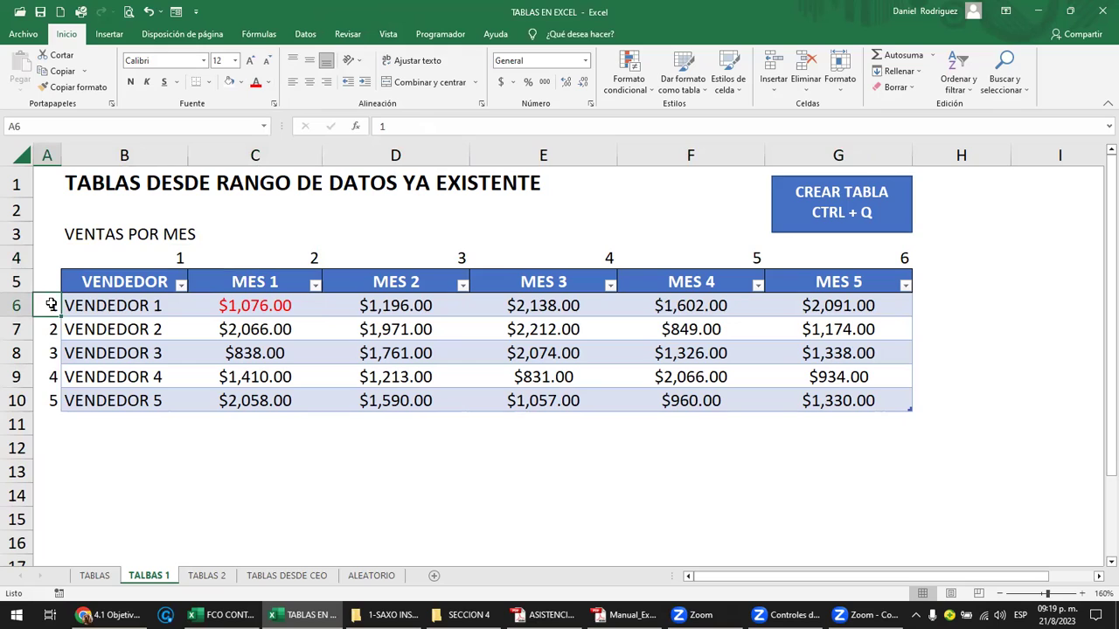
click(268, 254)
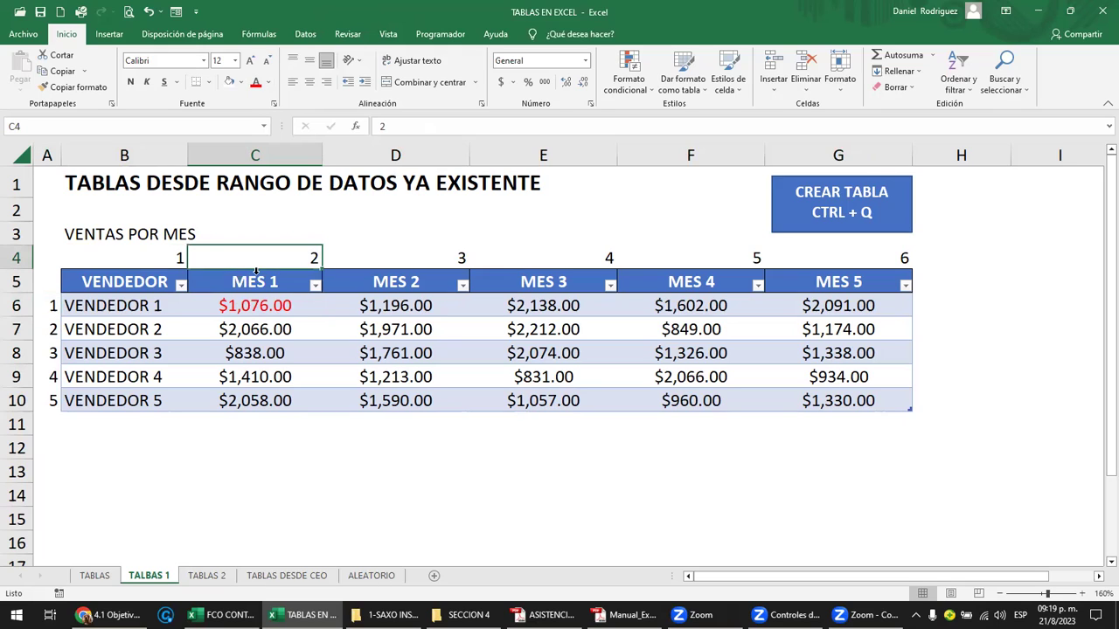
click(51, 305)
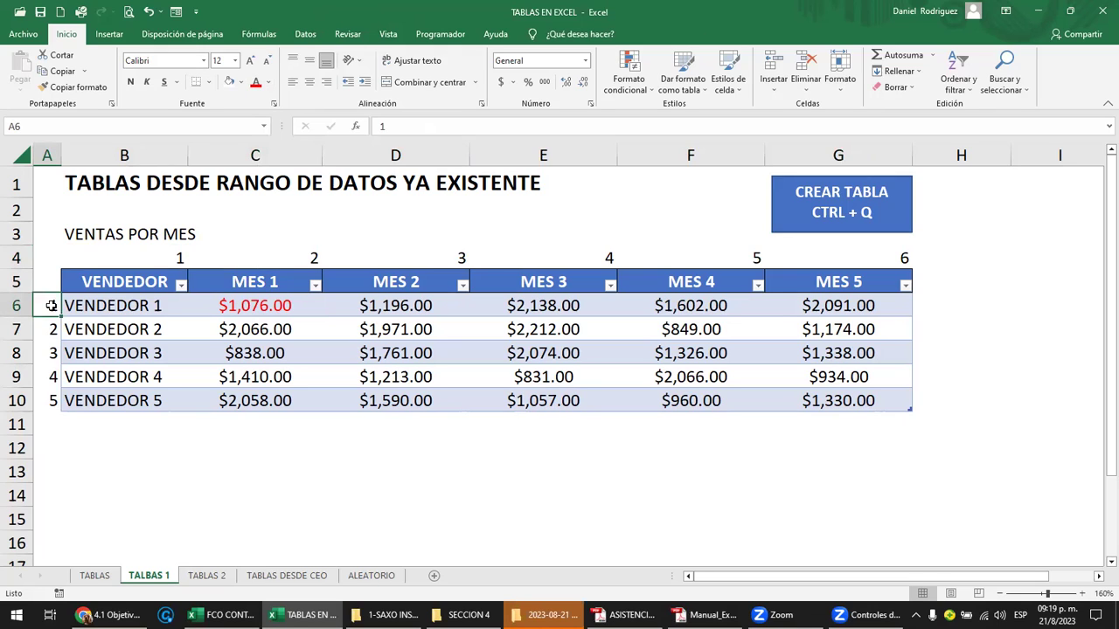
click(103, 401)
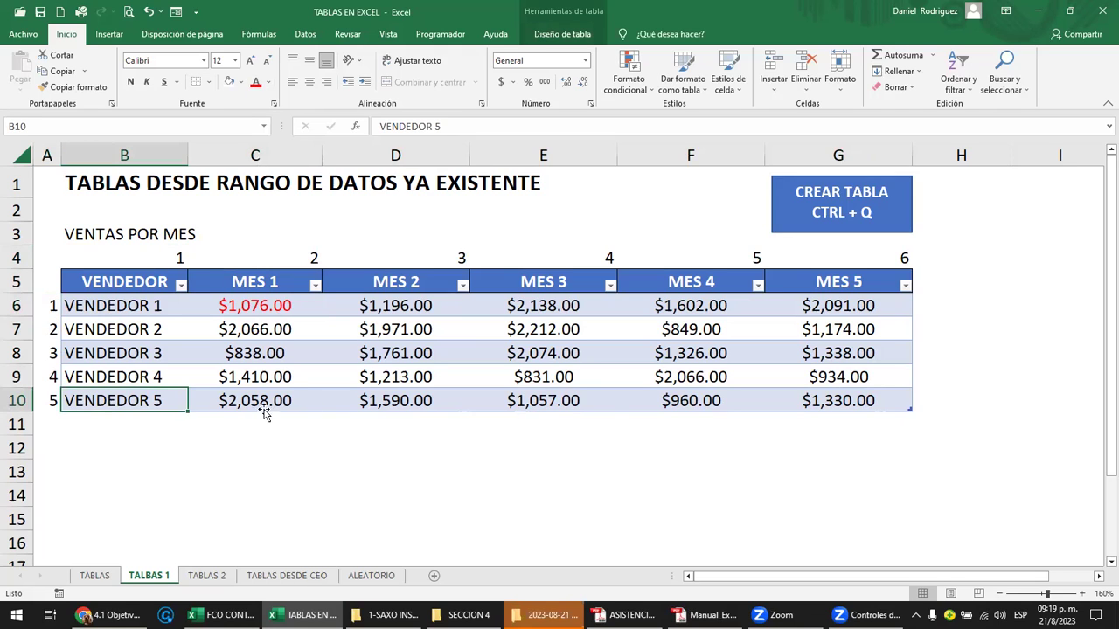
click(835, 400)
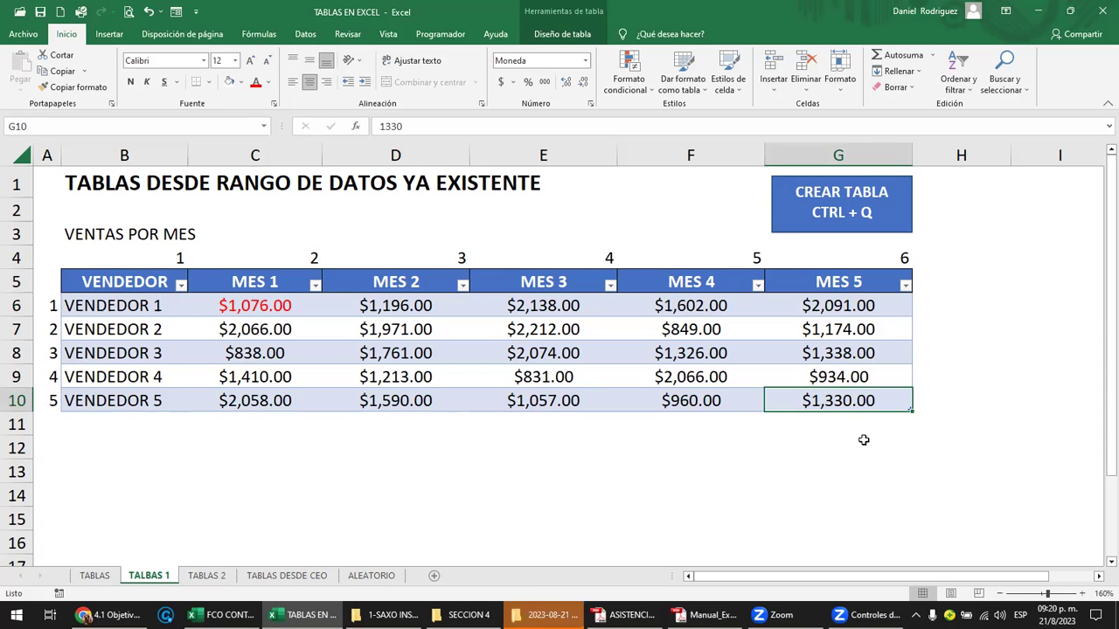
click(178, 285)
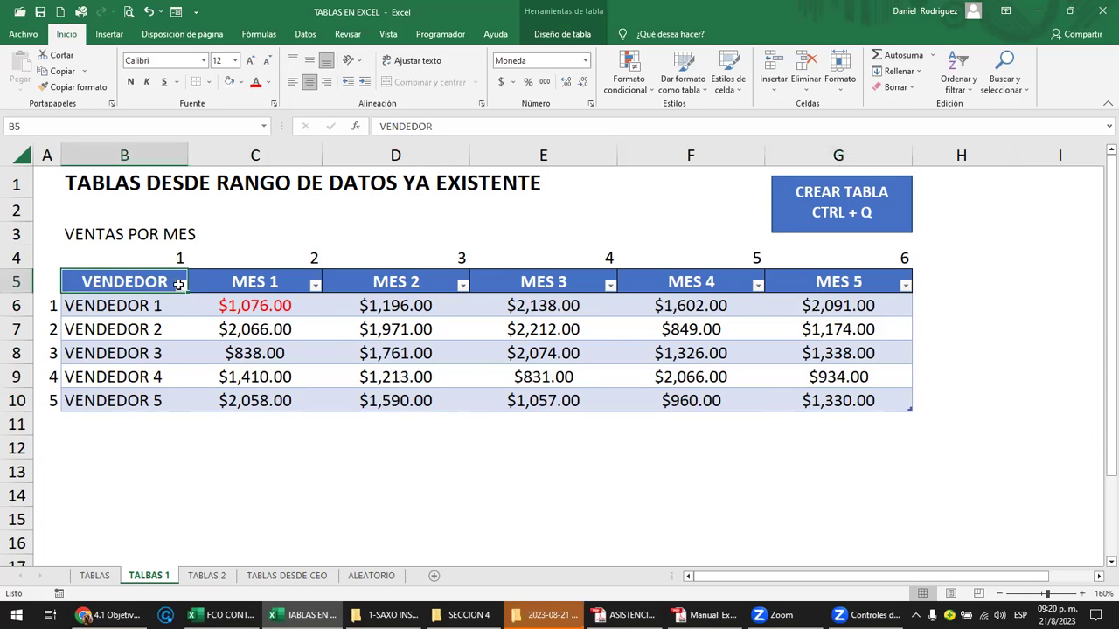
drag(178, 284, 831, 406)
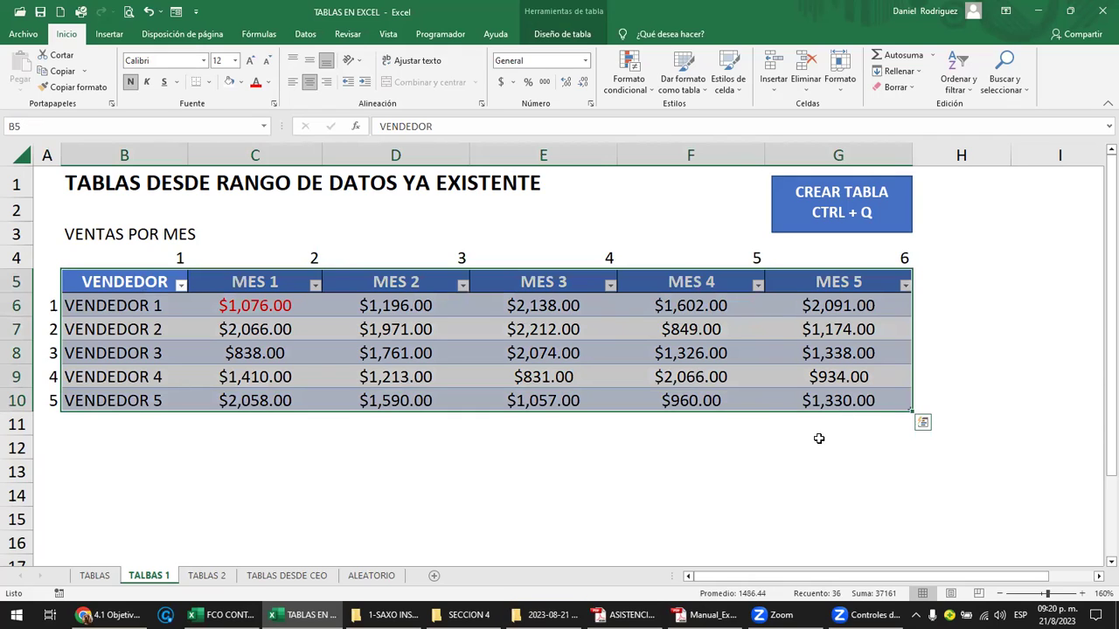
click(844, 401)
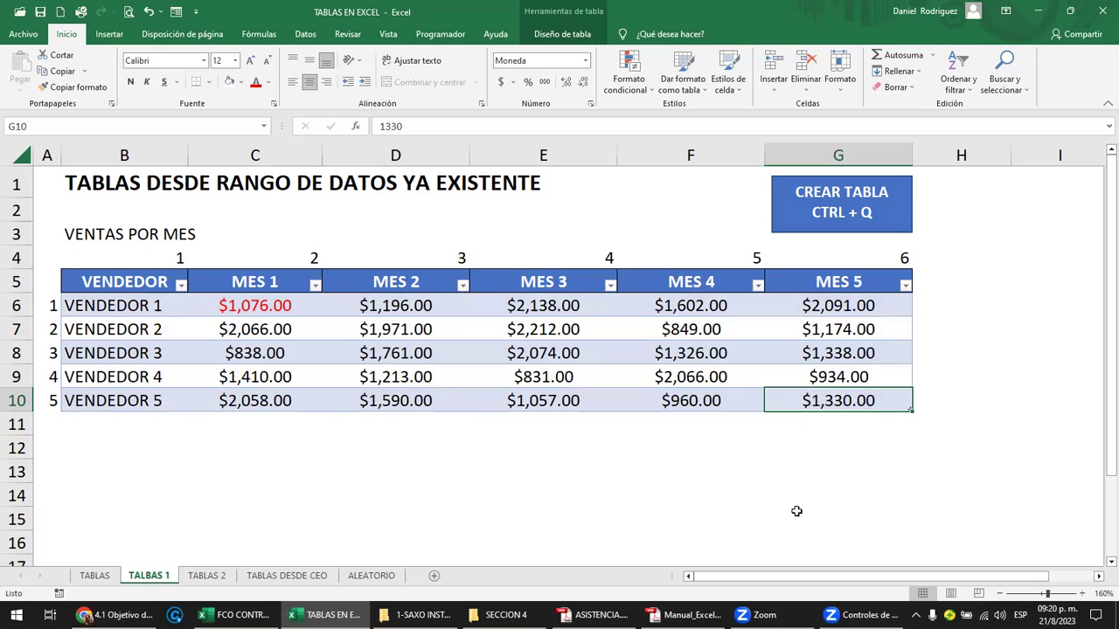
click(258, 329)
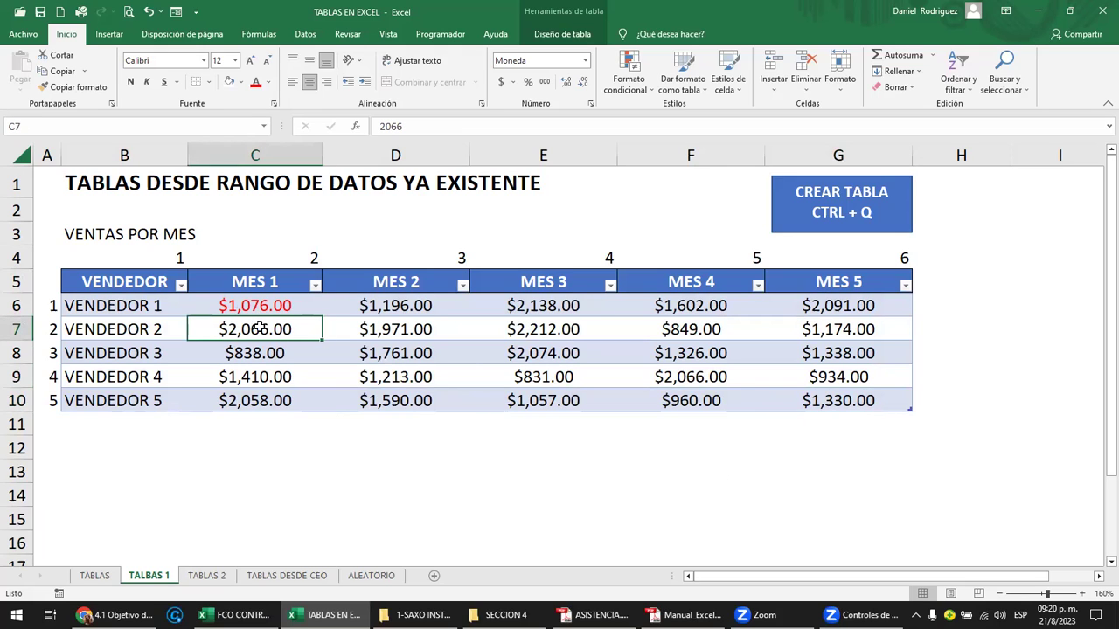
mouse_move(126, 281)
mouse_down()
mouse_move(450, 295)
mouse_move(883, 400)
mouse_up()
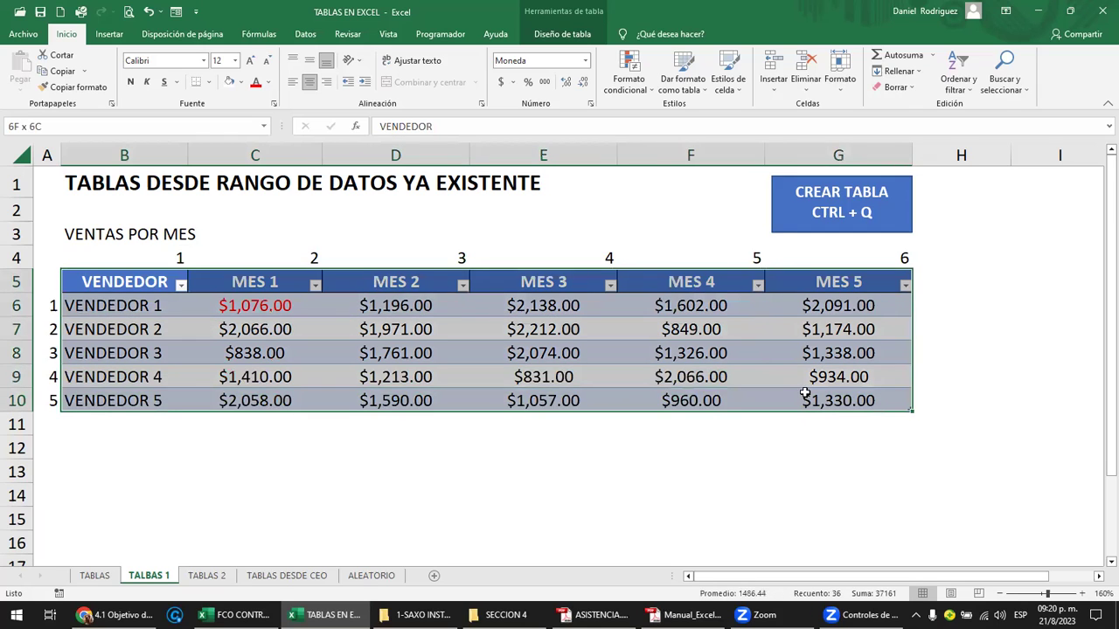
drag(139, 252, 852, 252)
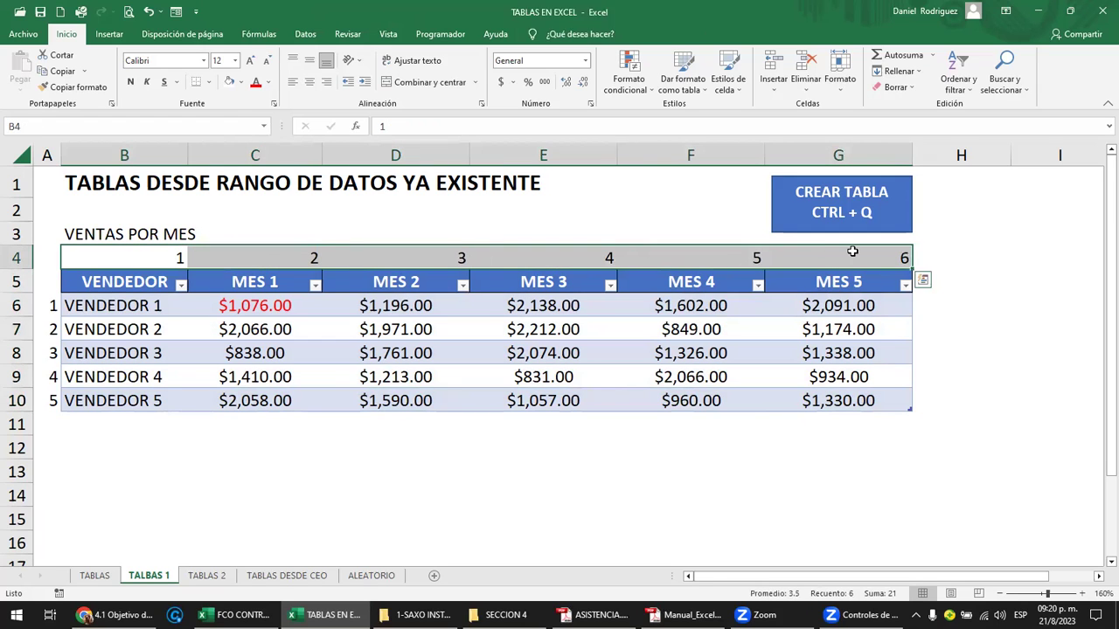
Clear the helper numbers in B4:G4 and A6:A10.
key(Delete)
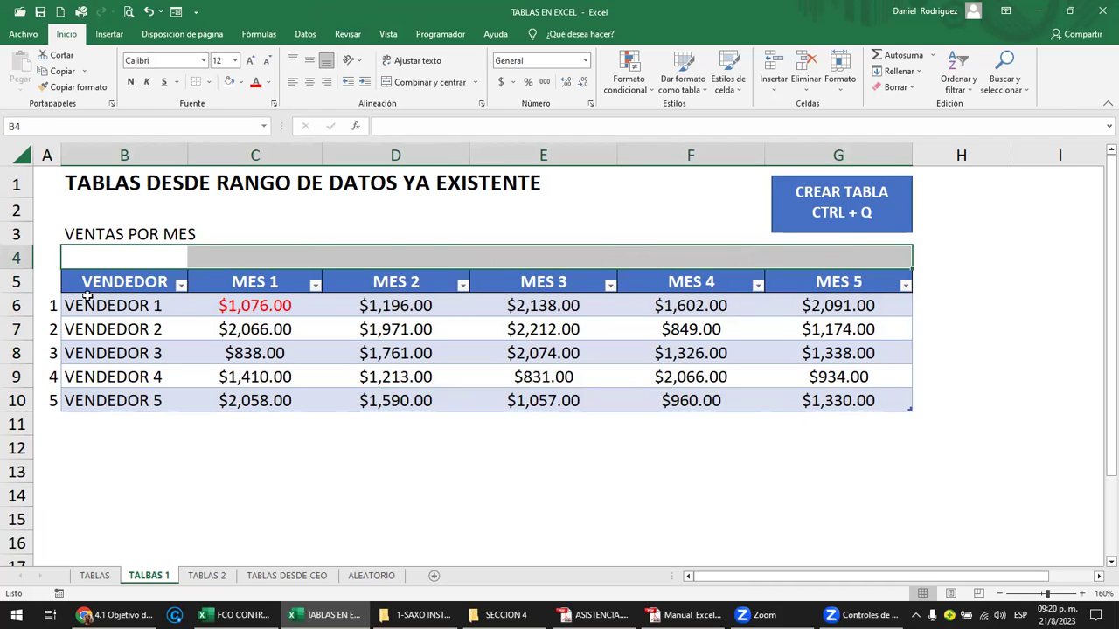
drag(41, 305, 50, 398)
key(Delete)
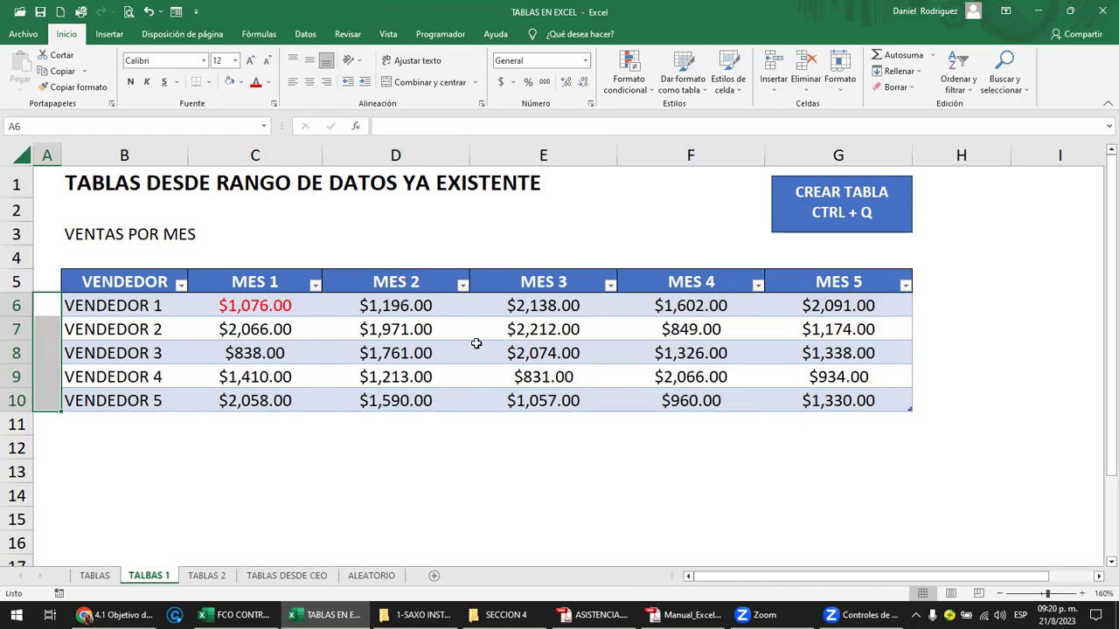
Set the $1,076.00 value's font color back to Automático.
click(283, 305)
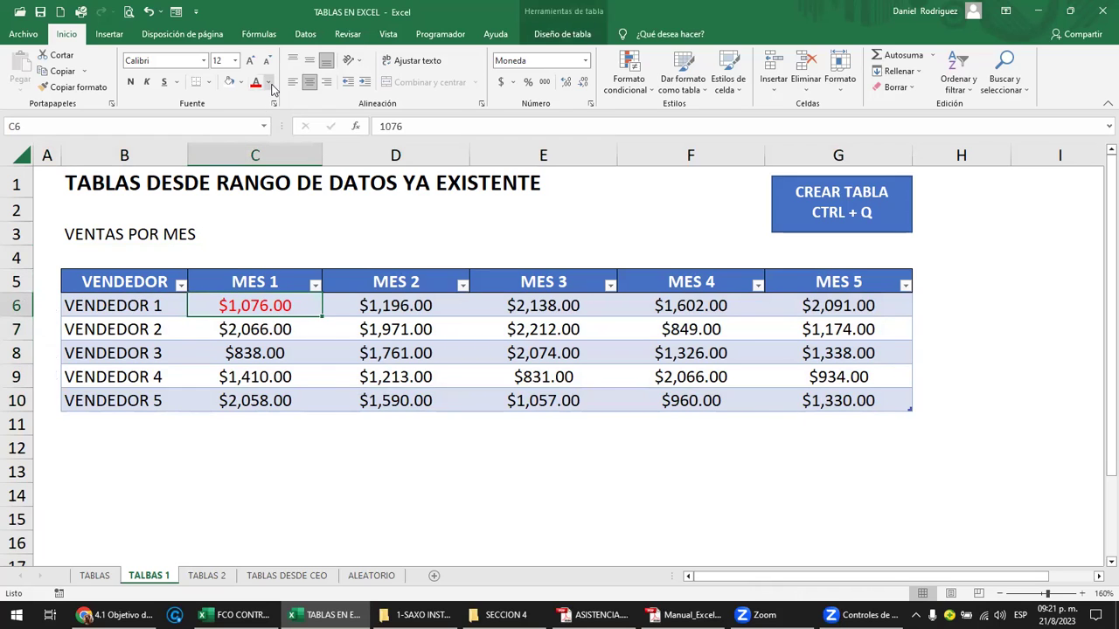
click(270, 82)
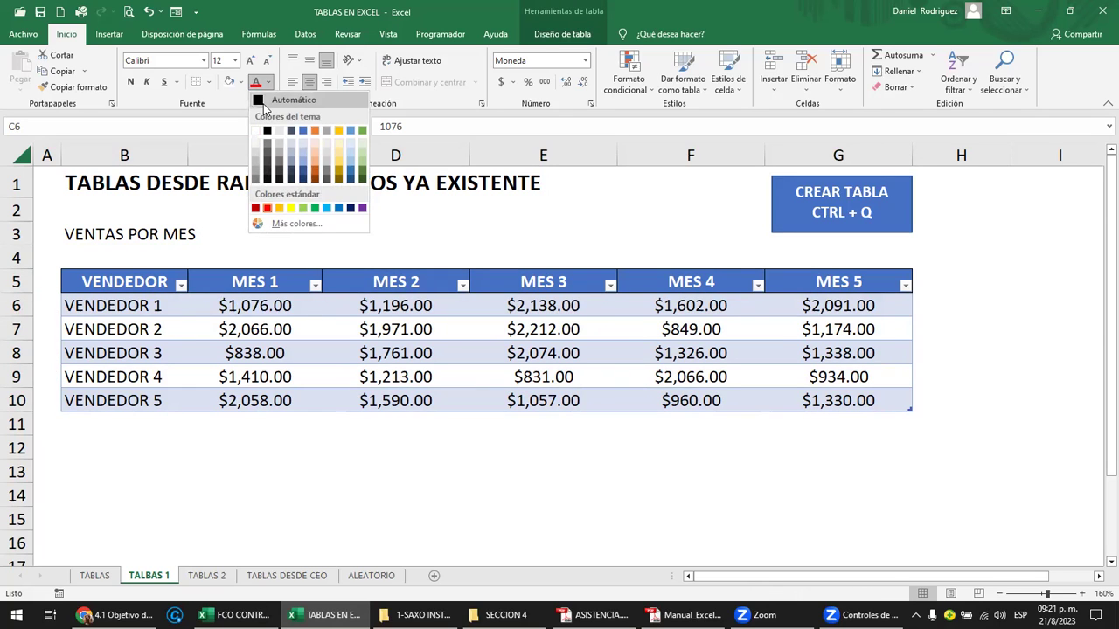
click(271, 101)
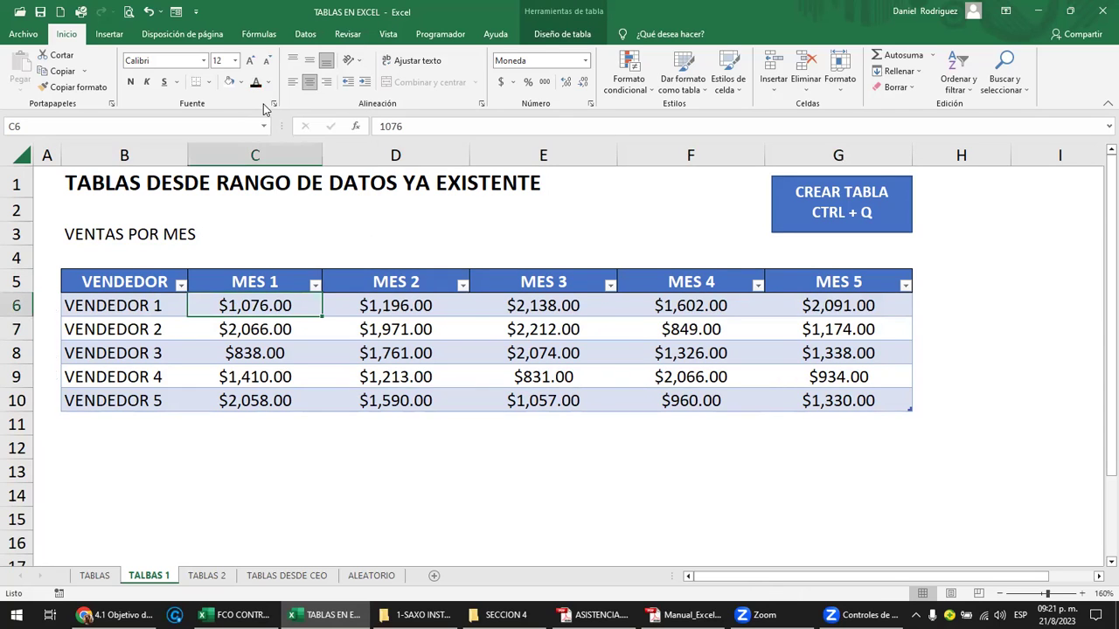
Try yellow text on the $2,212.00 value in E7, then revert to Automático.
click(545, 330)
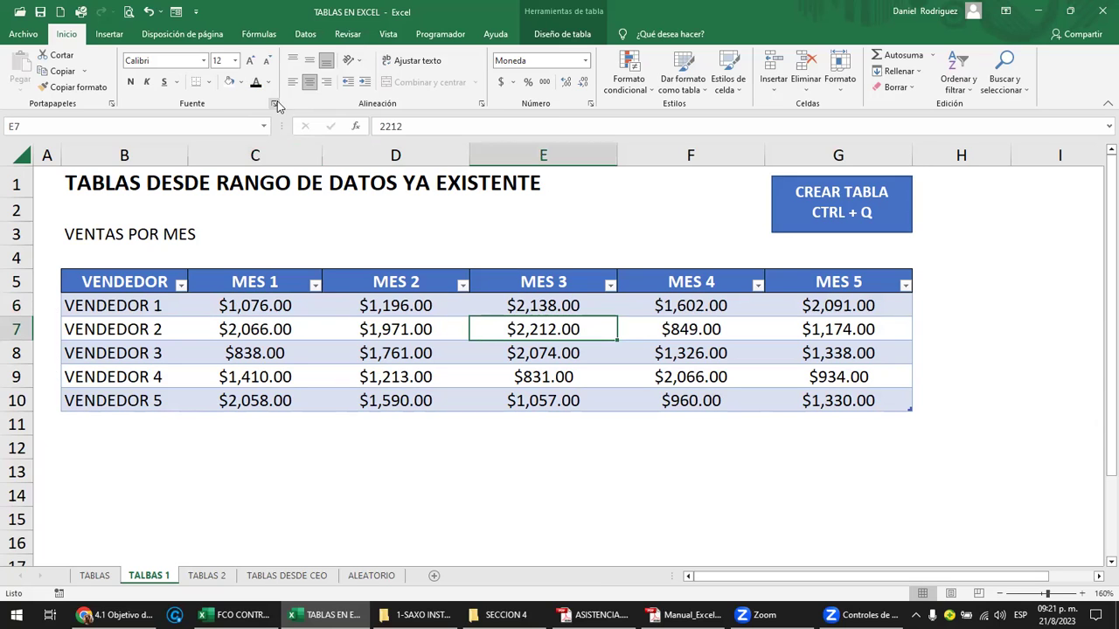
click(269, 83)
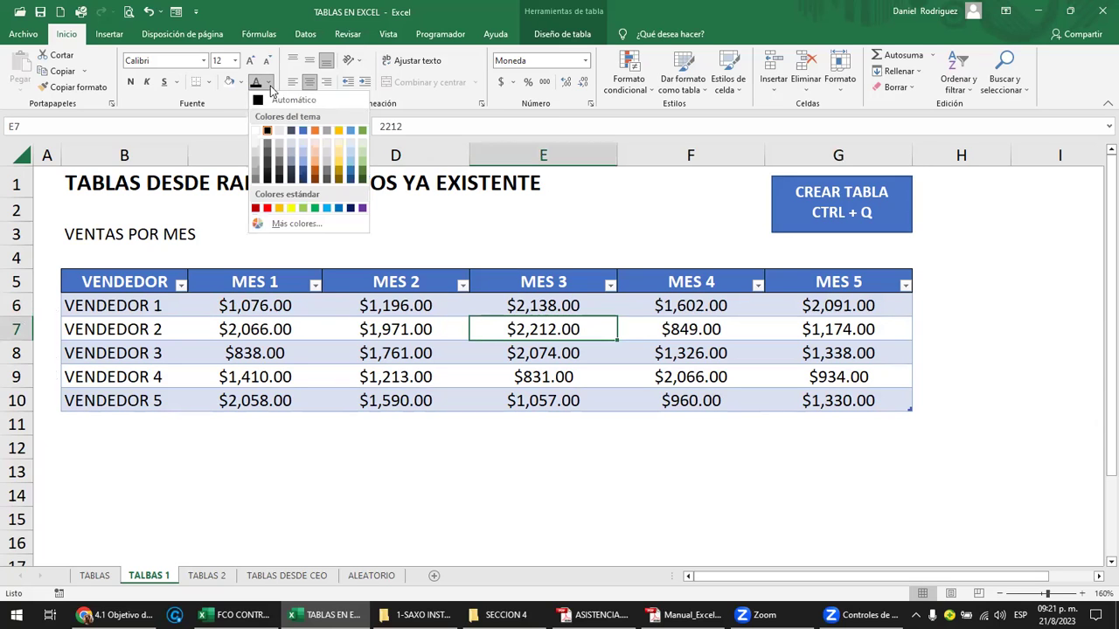
click(290, 210)
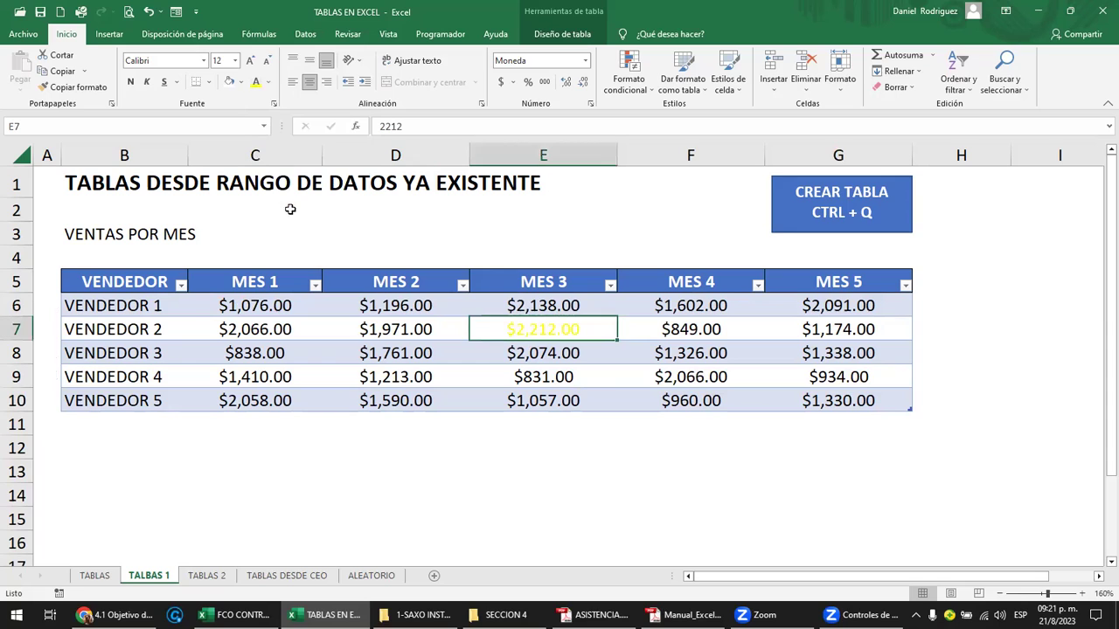
click(268, 82)
click(261, 99)
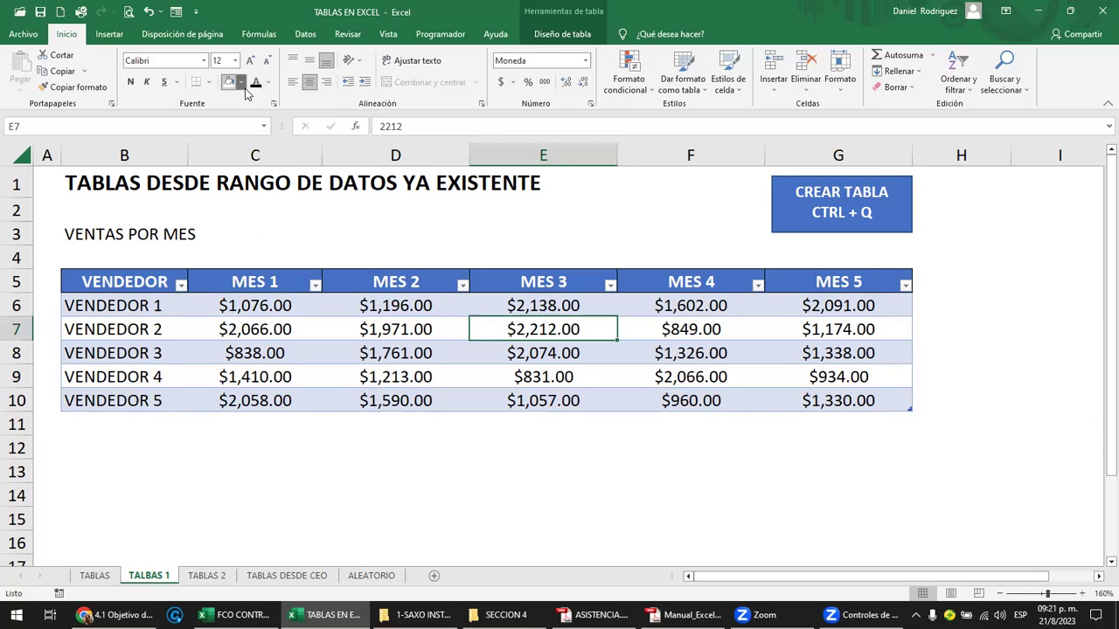
Give the $2,212.00 cell a yellow fill.
click(242, 83)
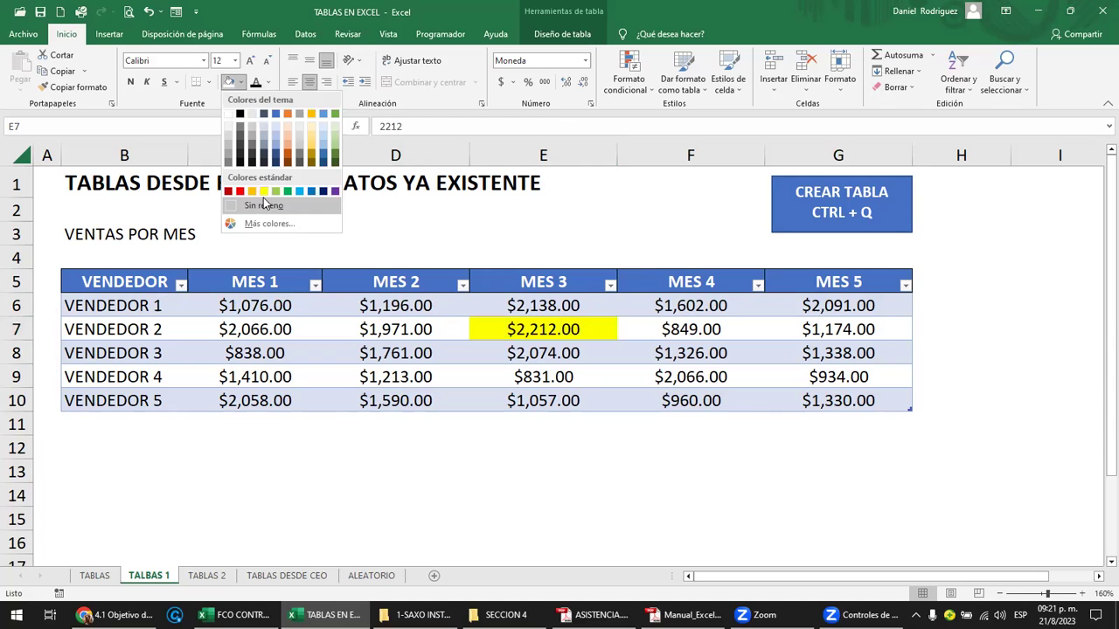
click(263, 190)
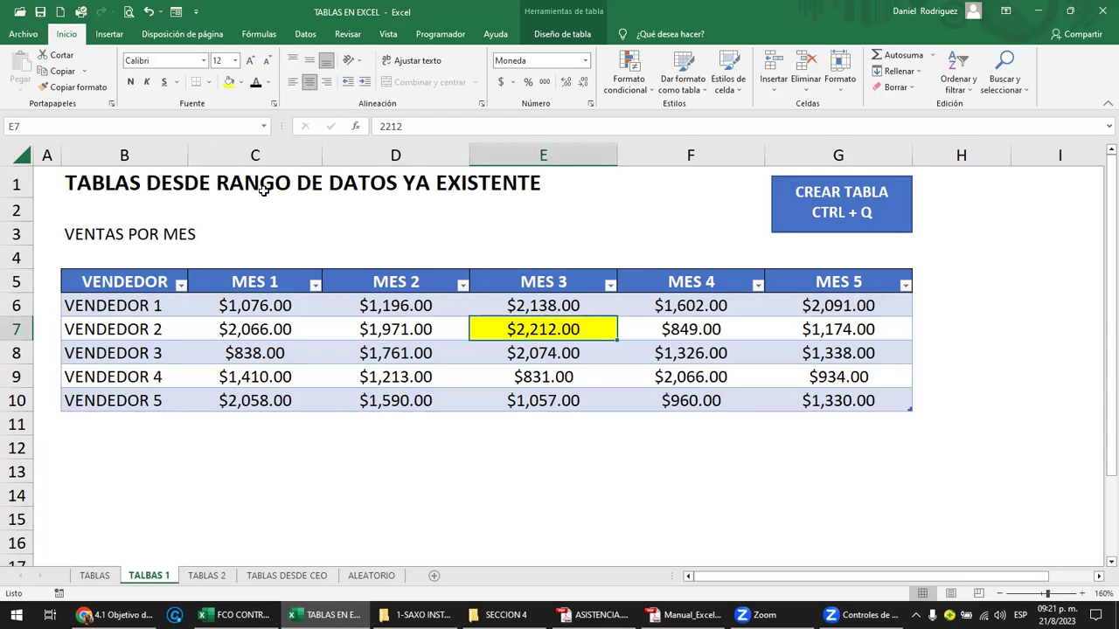
click(129, 272)
click(527, 323)
Delete the header names in B5:G5, leaving Columna1 through Columna6.
mouse_move(105, 282)
mouse_down()
mouse_move(583, 268)
mouse_move(877, 281)
mouse_up()
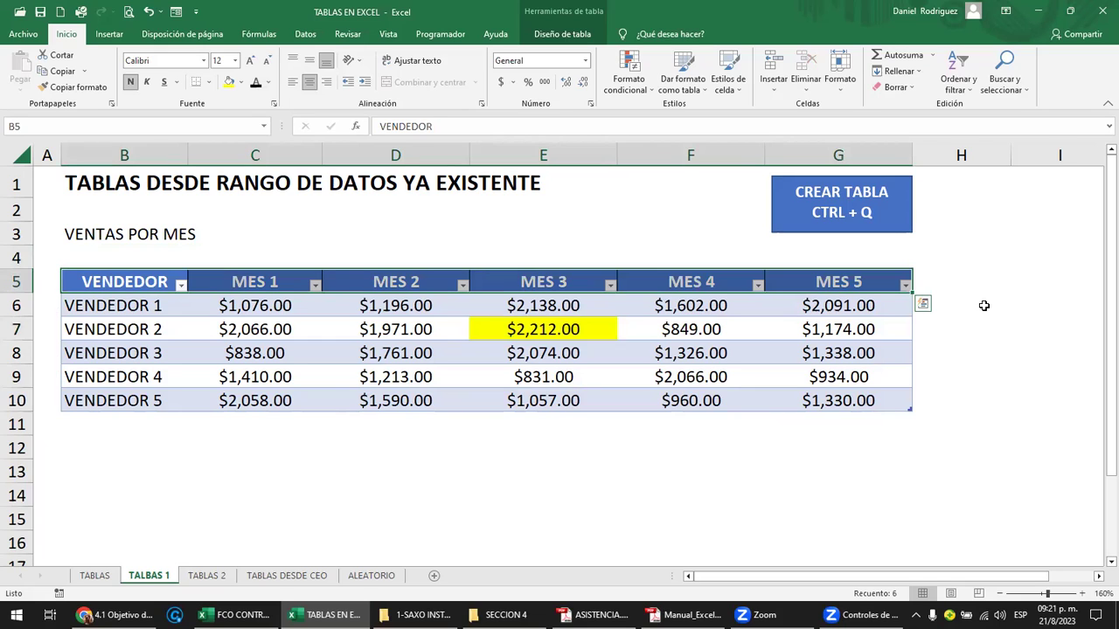
key(Delete)
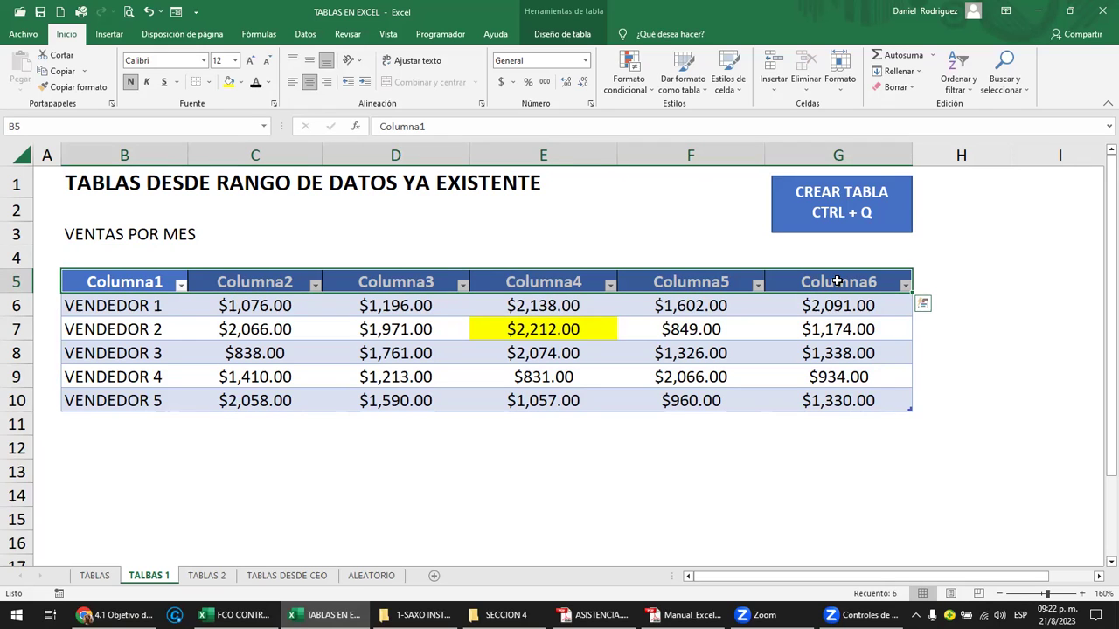
Undo the header deletion to restore VENDEDOR and MES 1–MES 5, then select the headers.
key(ctrl+q)
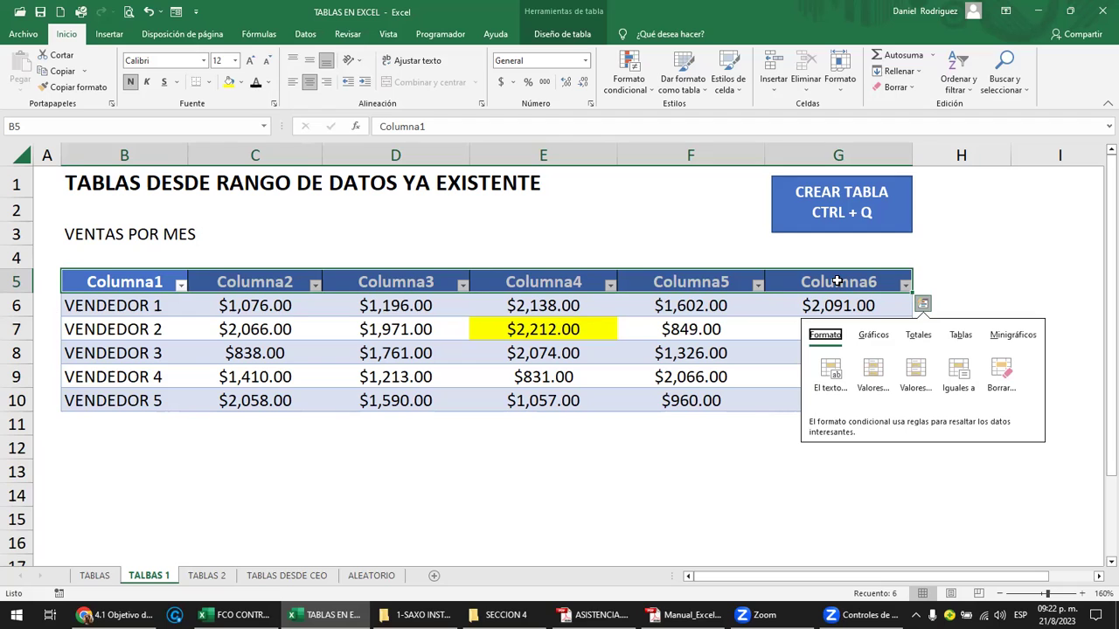
click(687, 252)
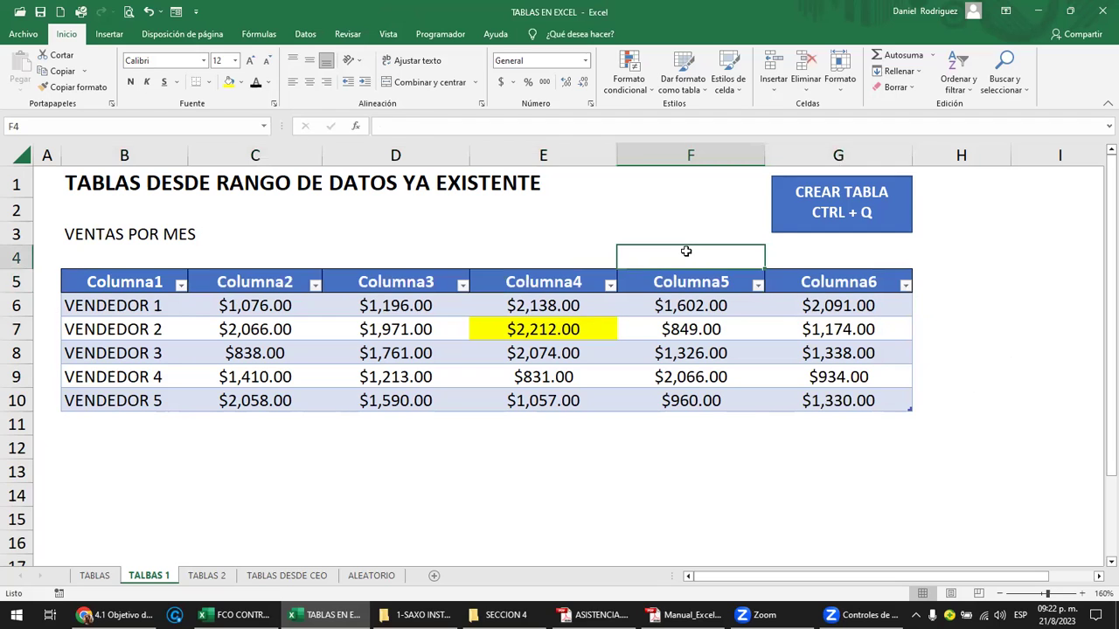
key(ctrl+z)
click(119, 283)
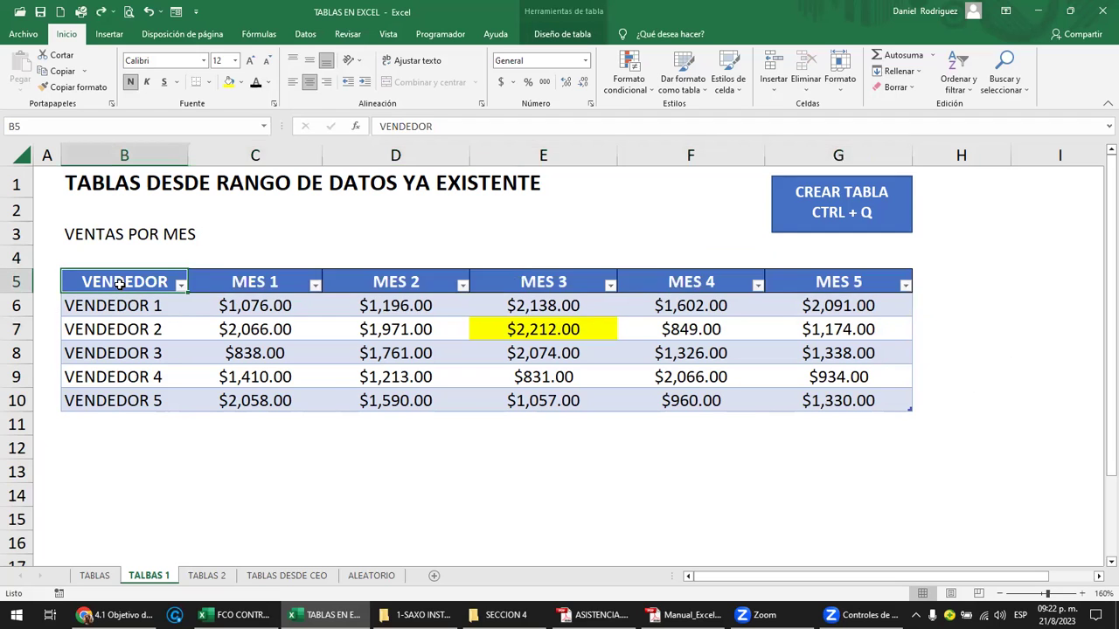
key(shift+Right)
key(shift+Right)
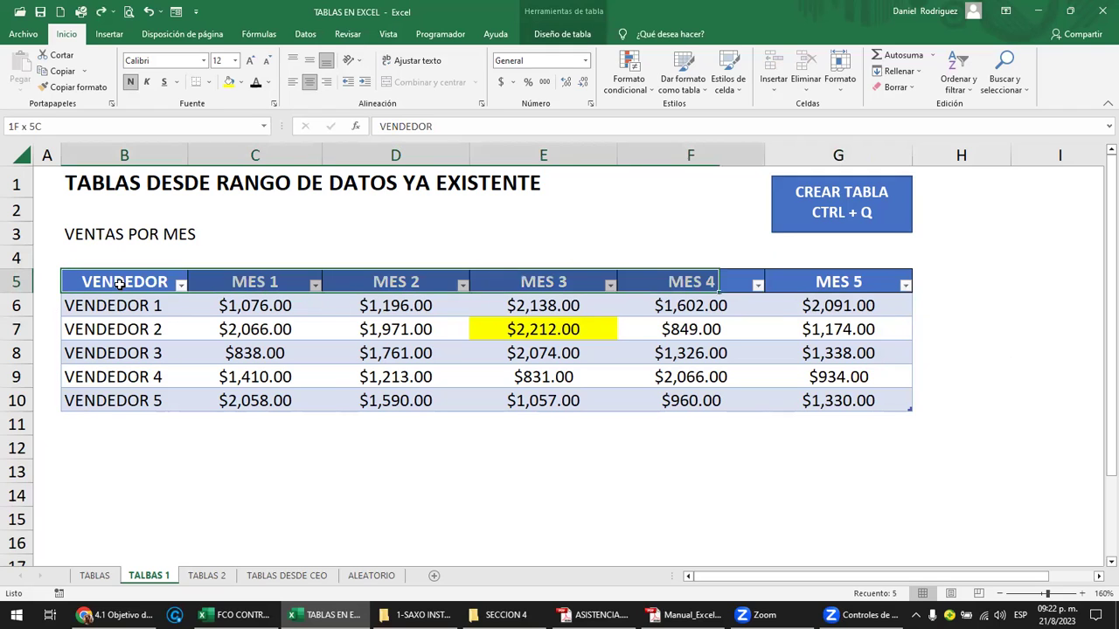
key(shift+Right)
key(shift+Right)
key(shift+Right)
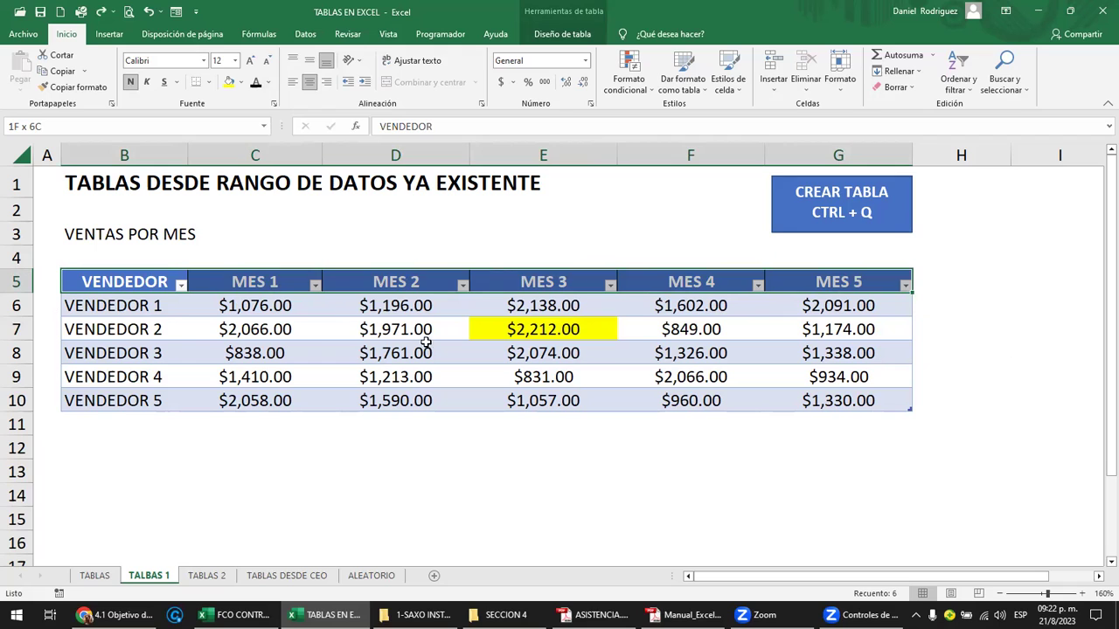
Copy D7's format onto the yellow $2,212.00 cell with Format Painter, then select B5:G8.
click(385, 332)
click(68, 88)
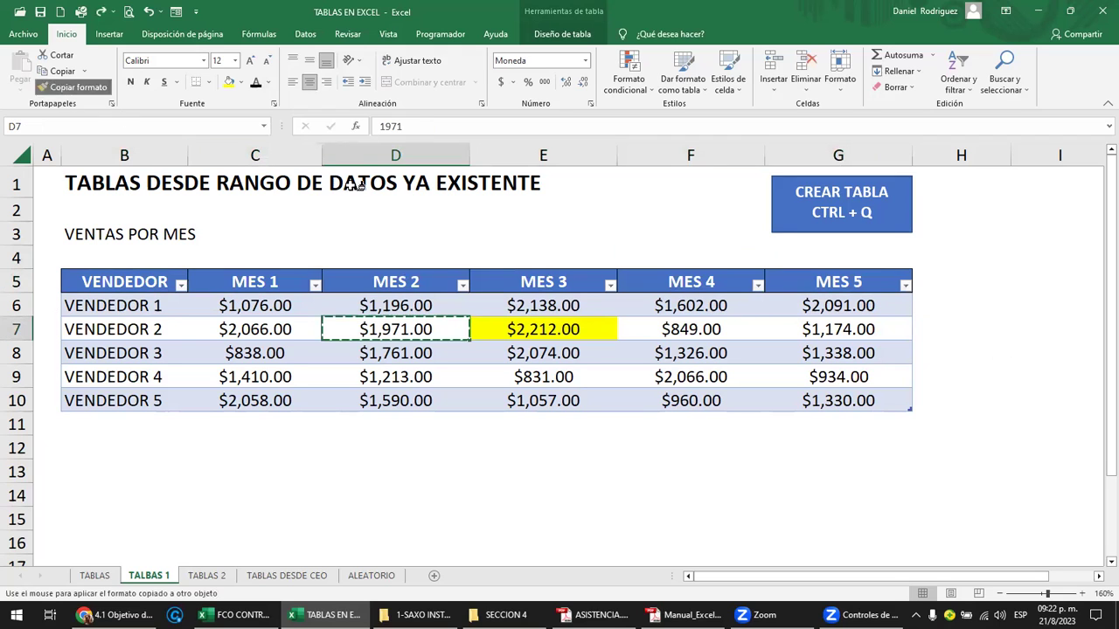
click(546, 332)
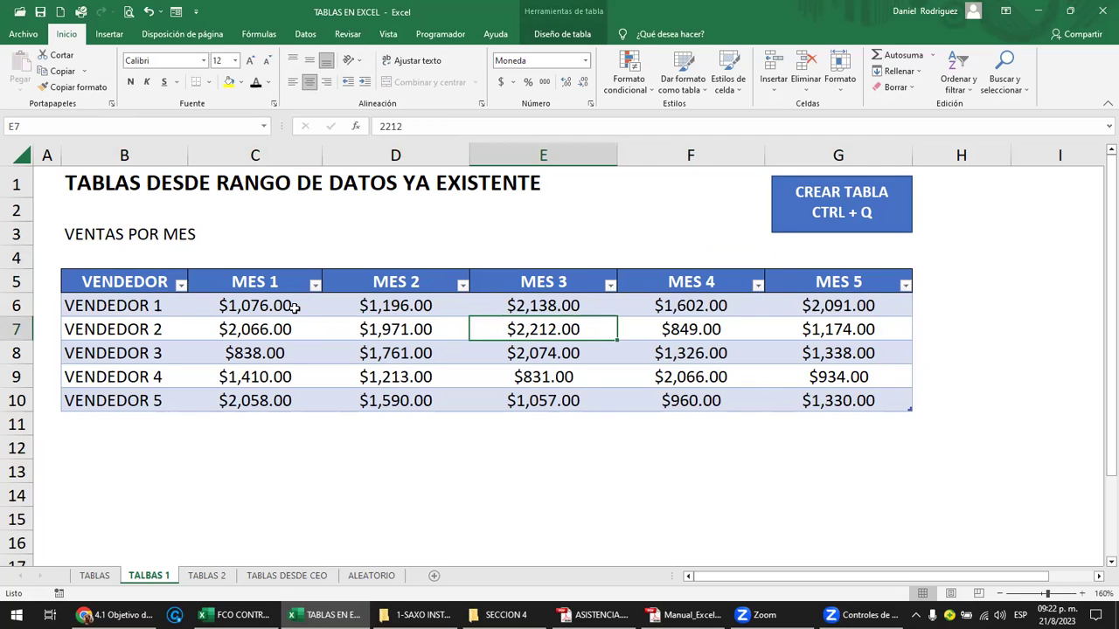
mouse_move(125, 281)
mouse_down()
mouse_move(796, 361)
mouse_move(819, 395)
mouse_up()
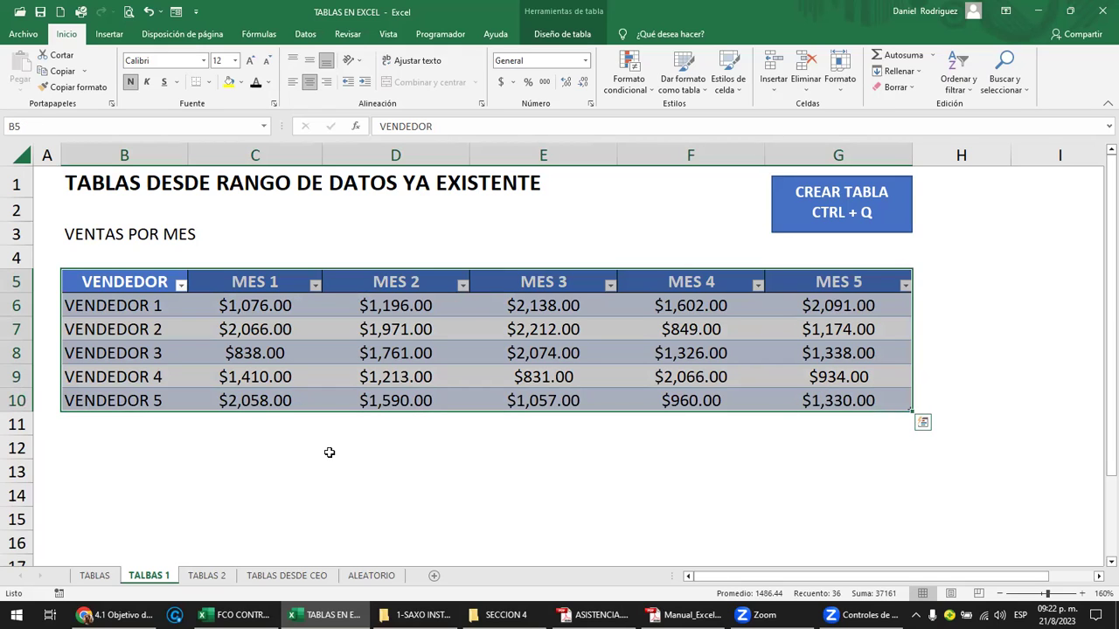
From a VENTAS table cell, expand the full Estilos de tabla gallery under Diseño de tabla.
click(174, 466)
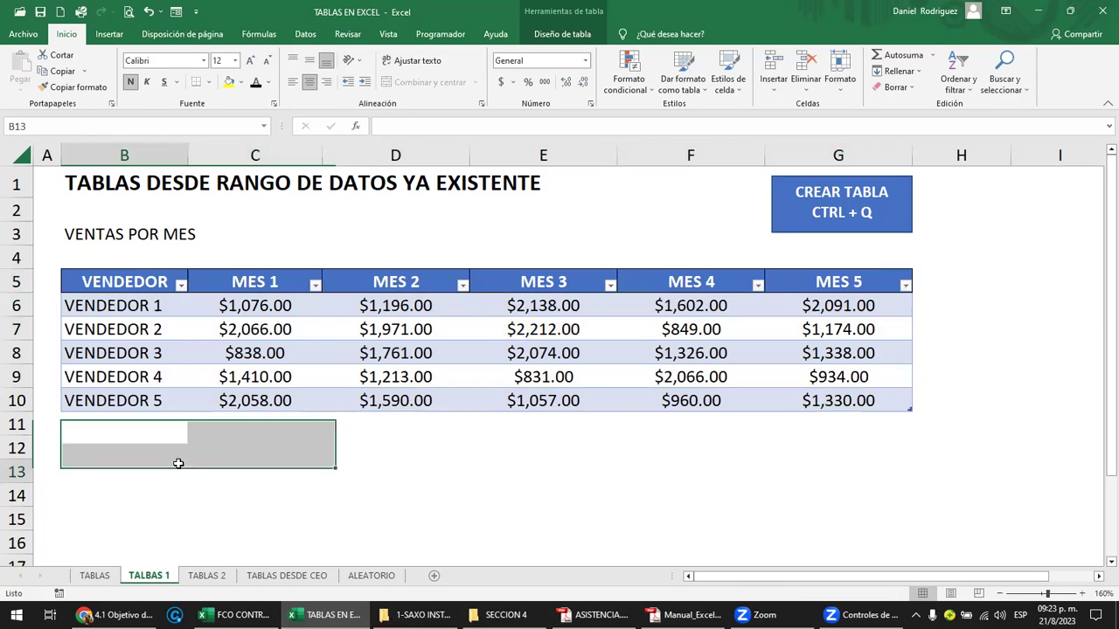
click(142, 287)
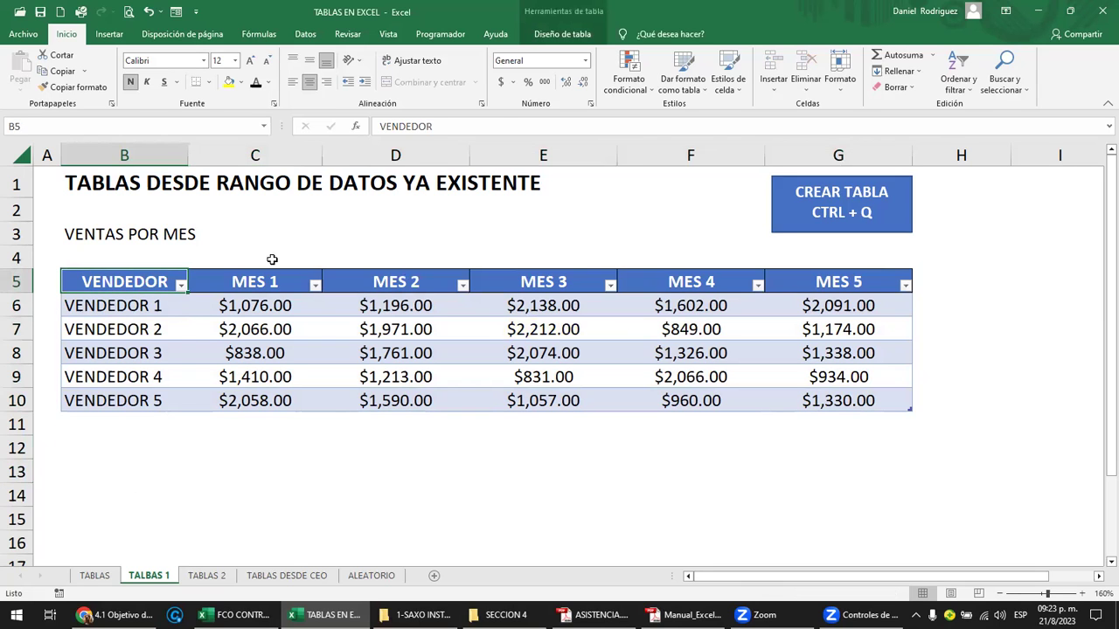
click(564, 34)
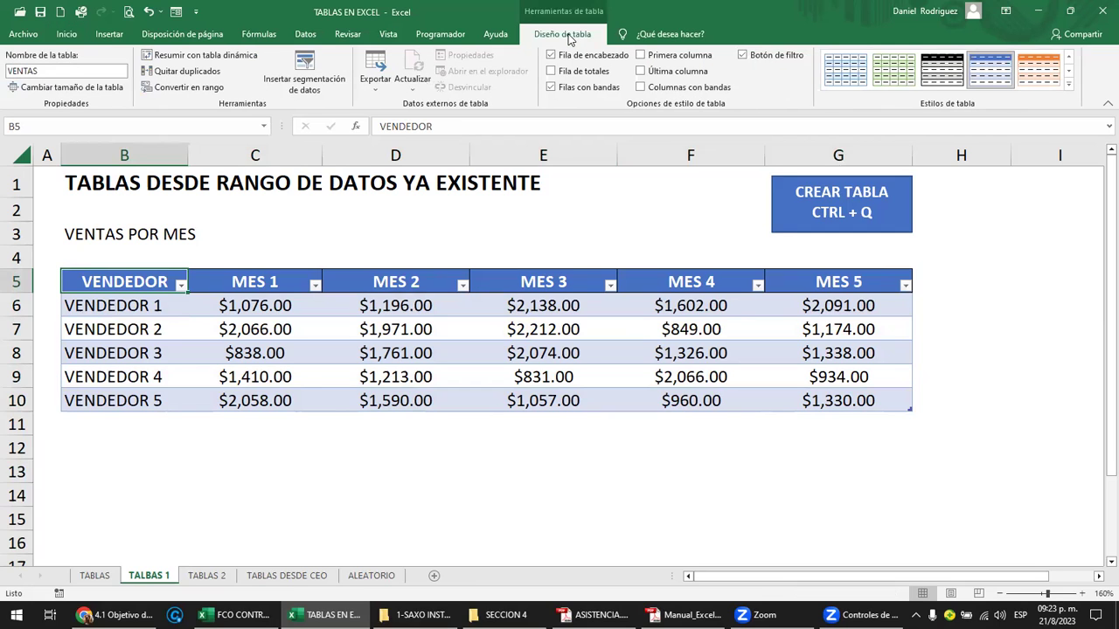
click(45, 70)
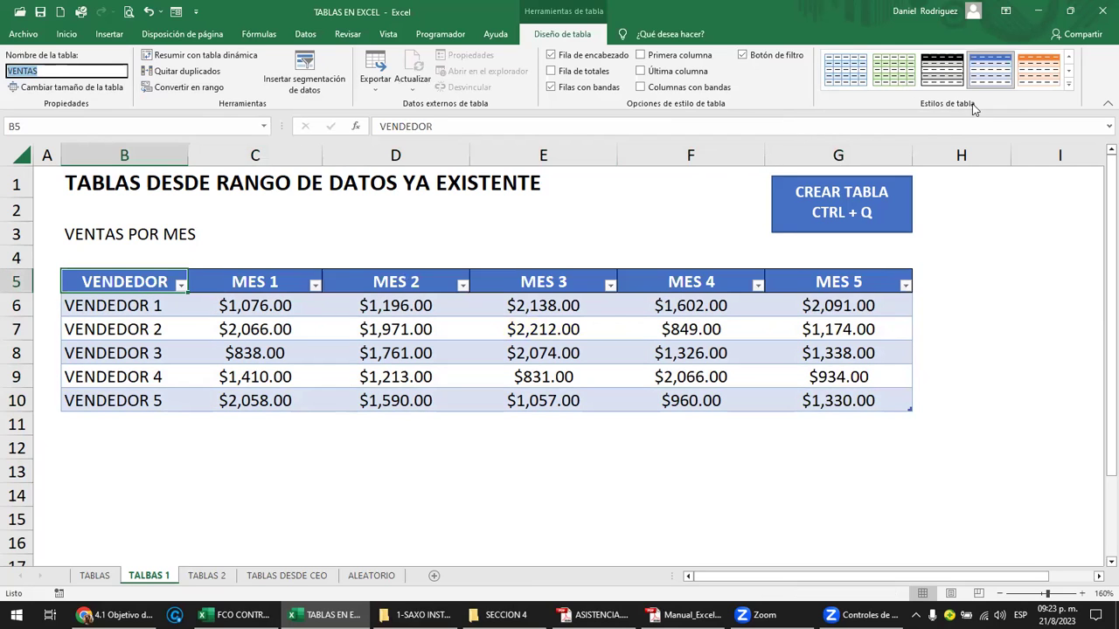
click(1068, 85)
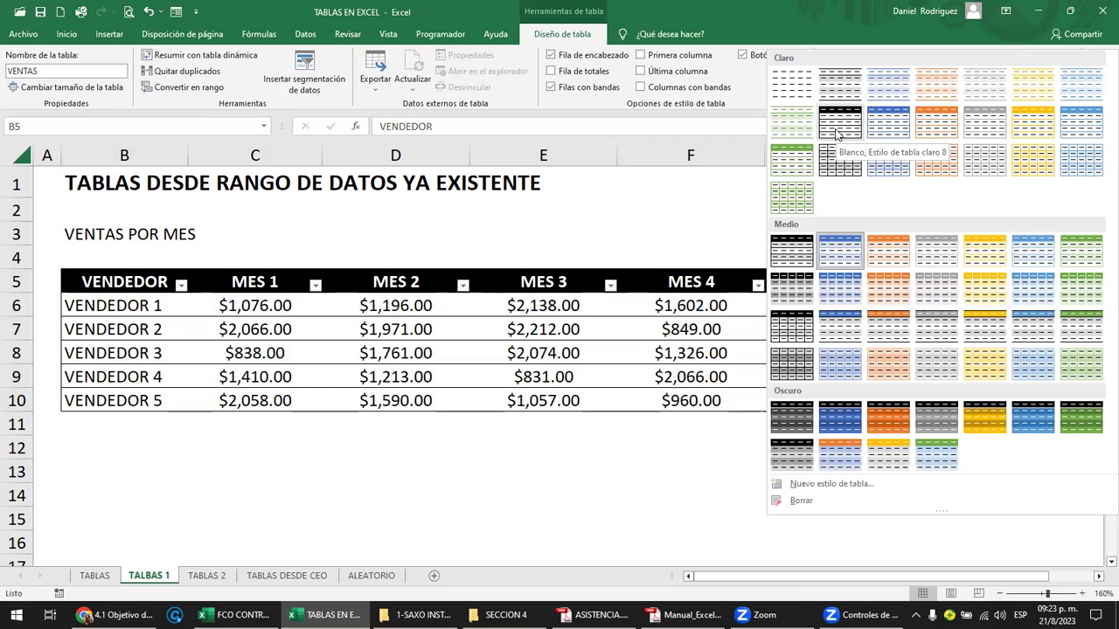
Apply the black-header table style to the VENTAS table and view it.
click(837, 132)
click(931, 325)
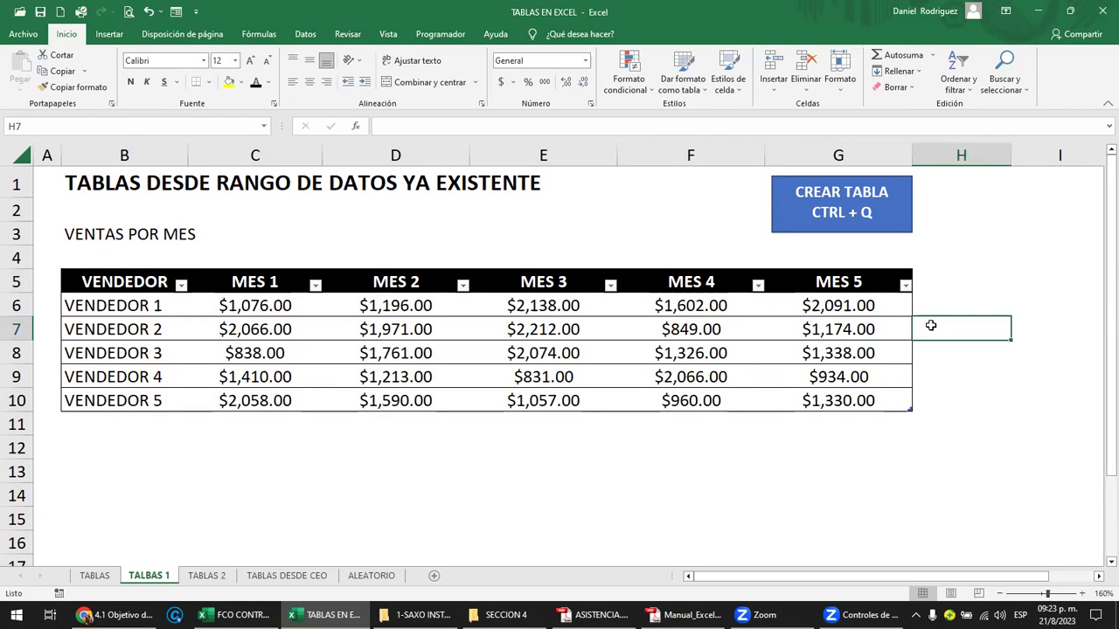
click(818, 282)
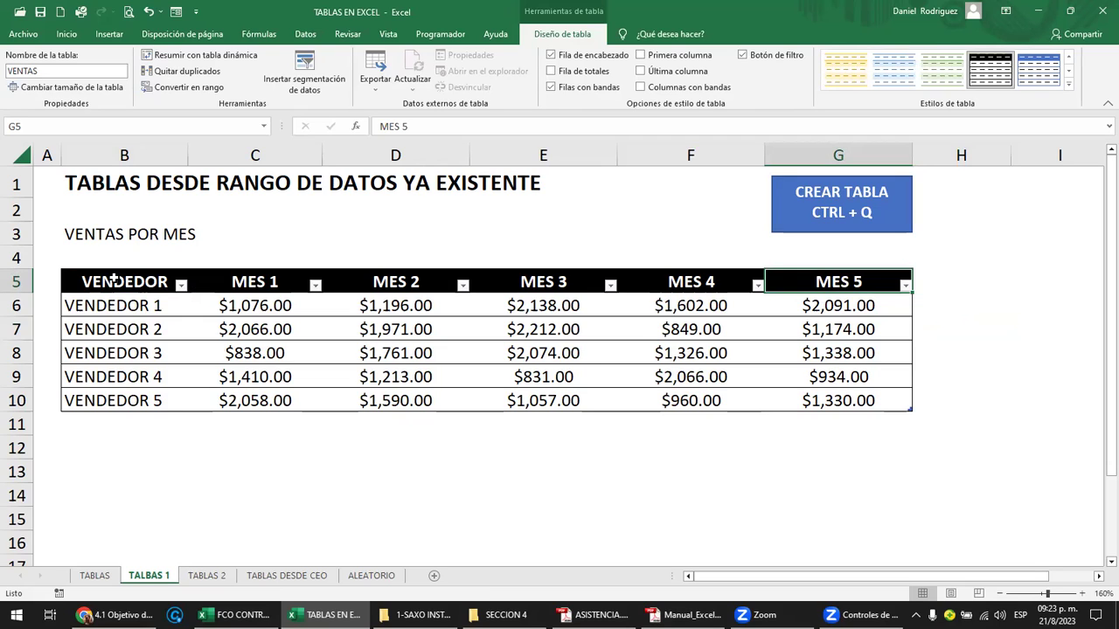
Select the MES 2 values, header and sales data rows to review the restyled table.
drag(391, 305, 386, 393)
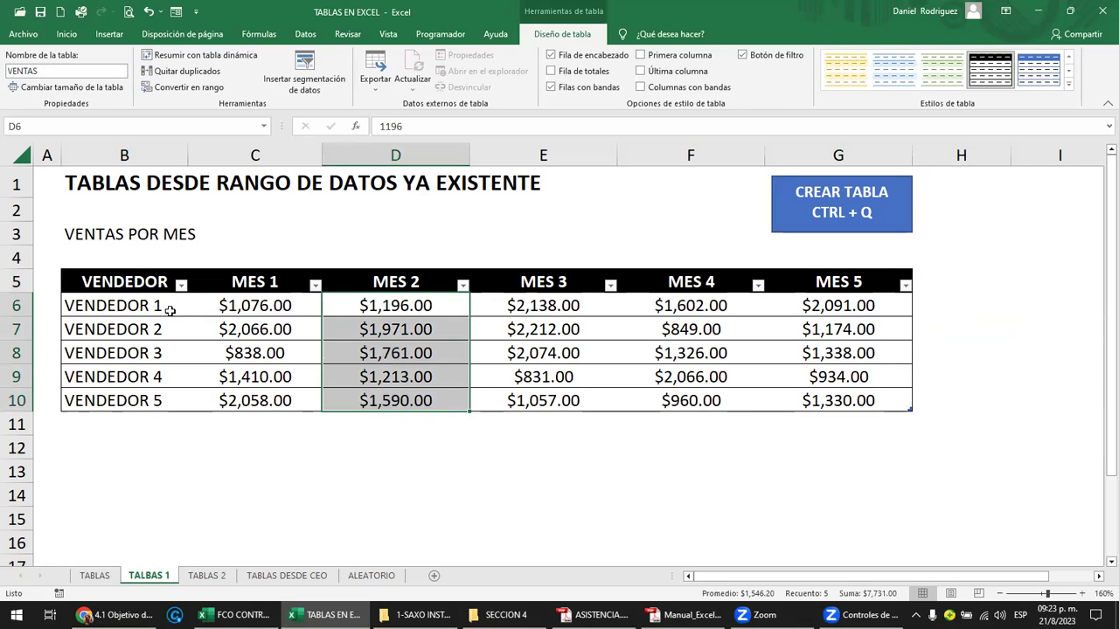
click(129, 282)
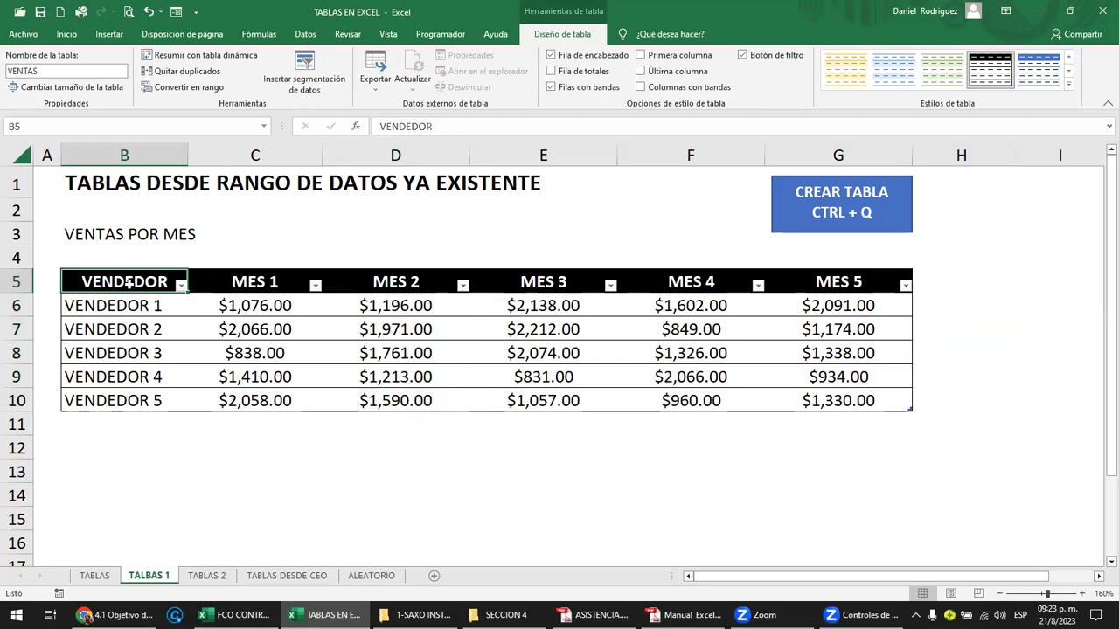
drag(158, 311, 796, 400)
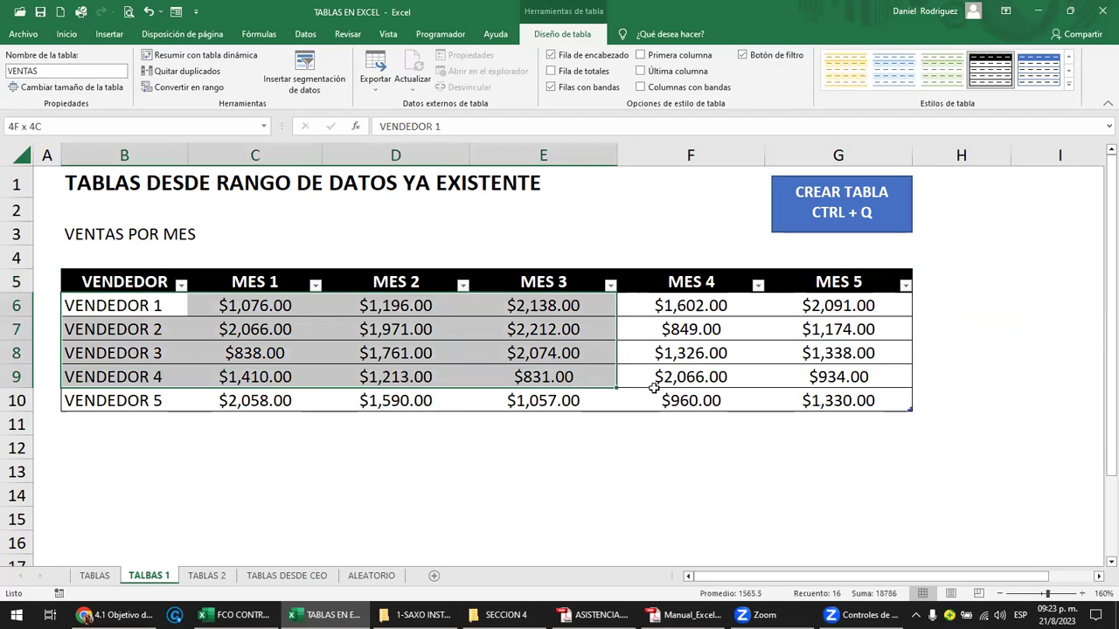
click(717, 444)
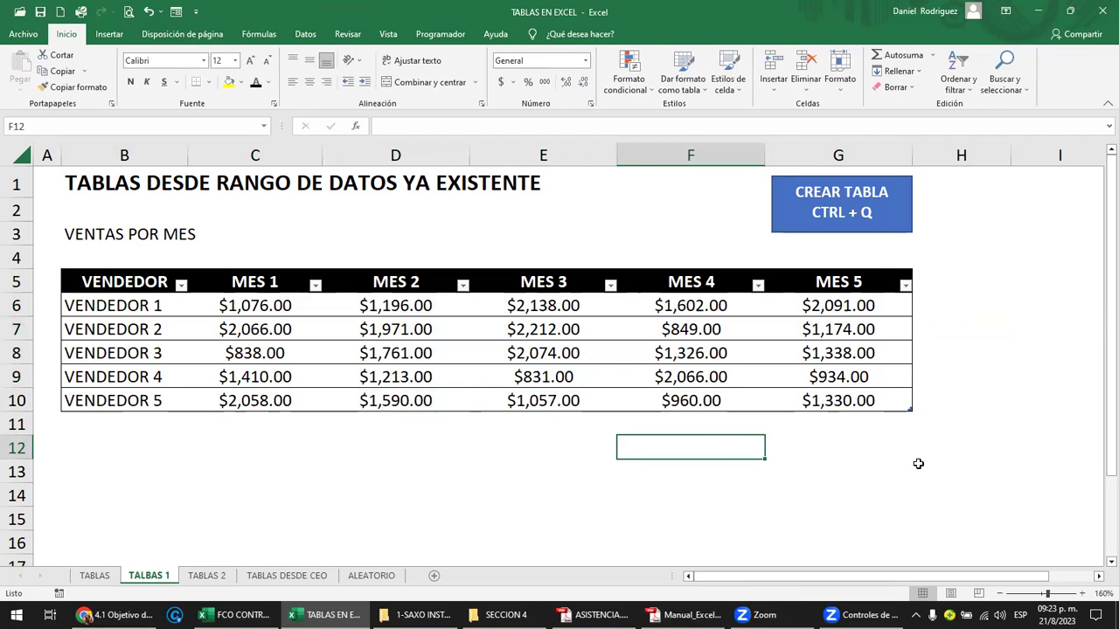
ctrl+scroll(919, 465, up, 1)
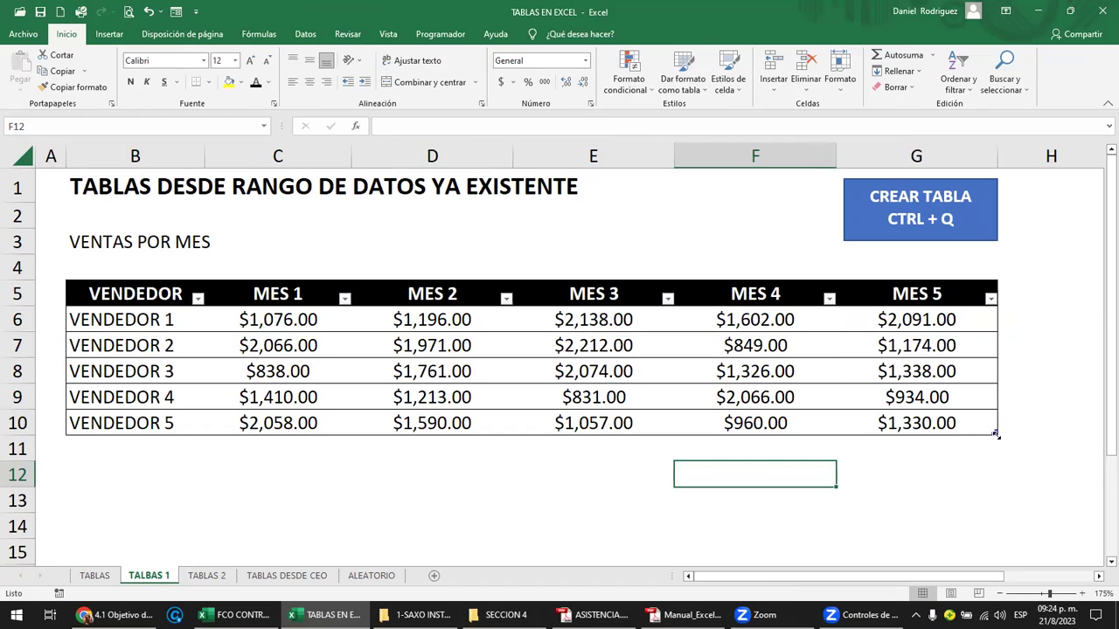
Stretch the table down through row 12 and select the new empty rows 11–12.
drag(992, 446, 991, 455)
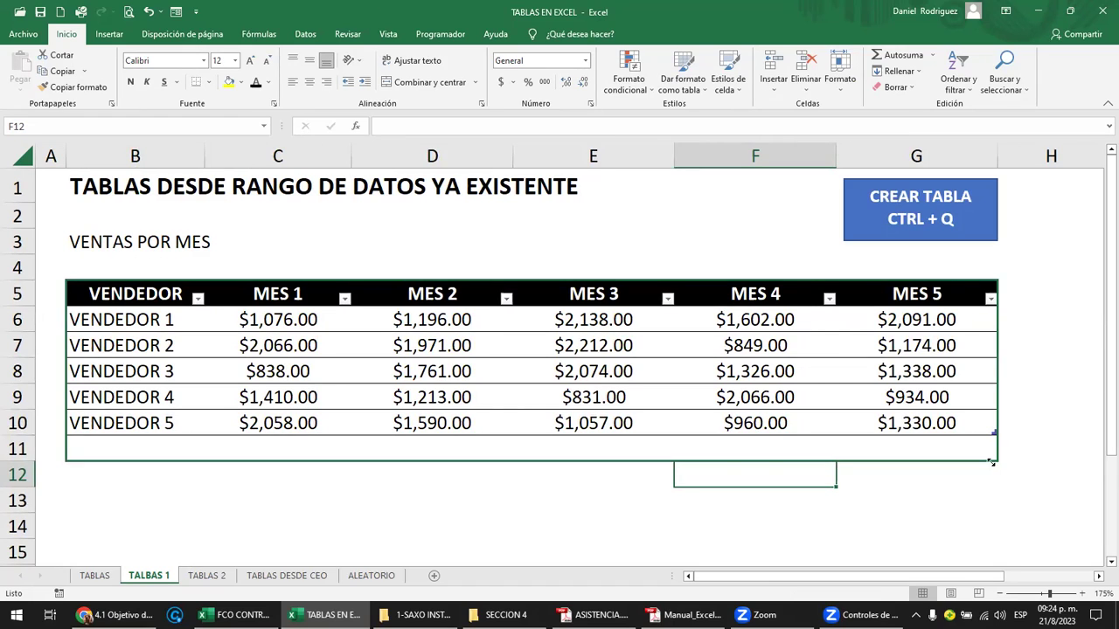
drag(991, 468, 996, 481)
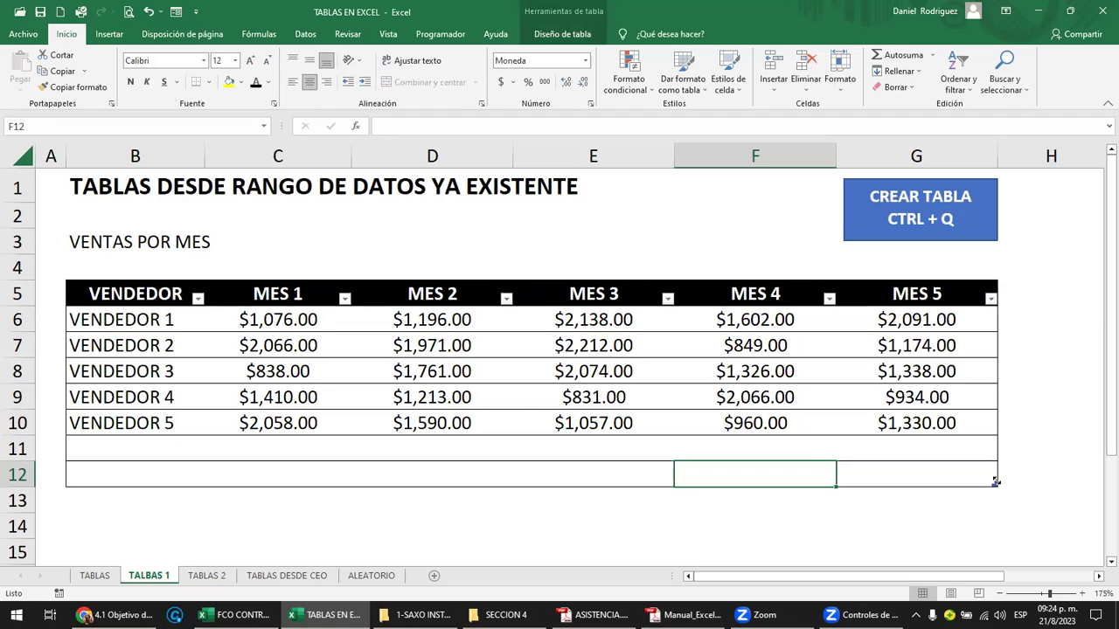
drag(117, 449, 909, 454)
drag(137, 469, 922, 470)
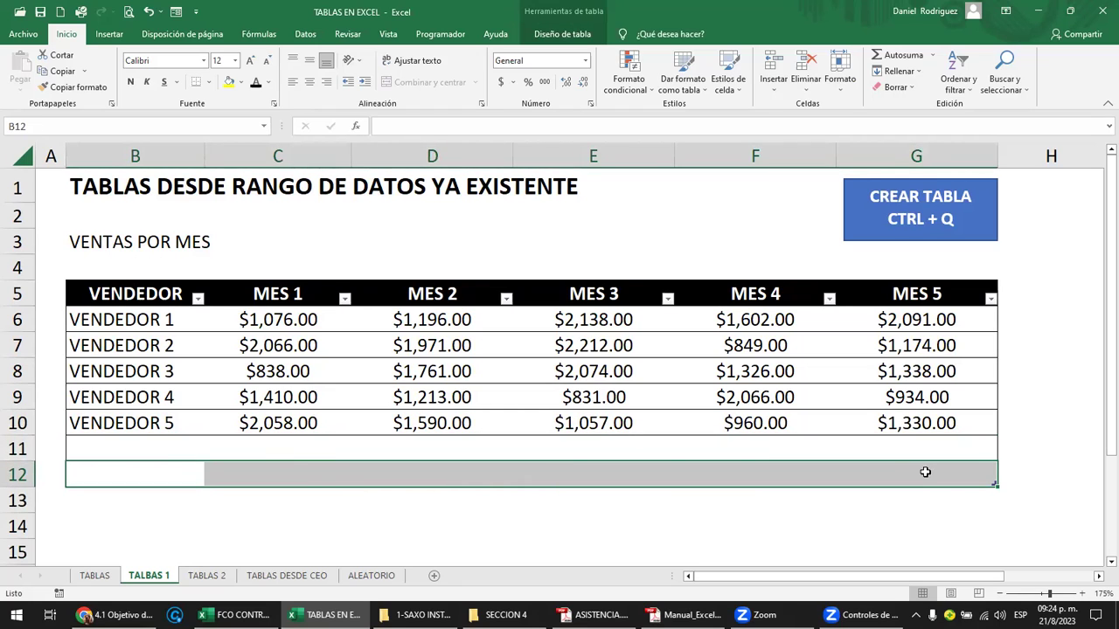
click(1012, 498)
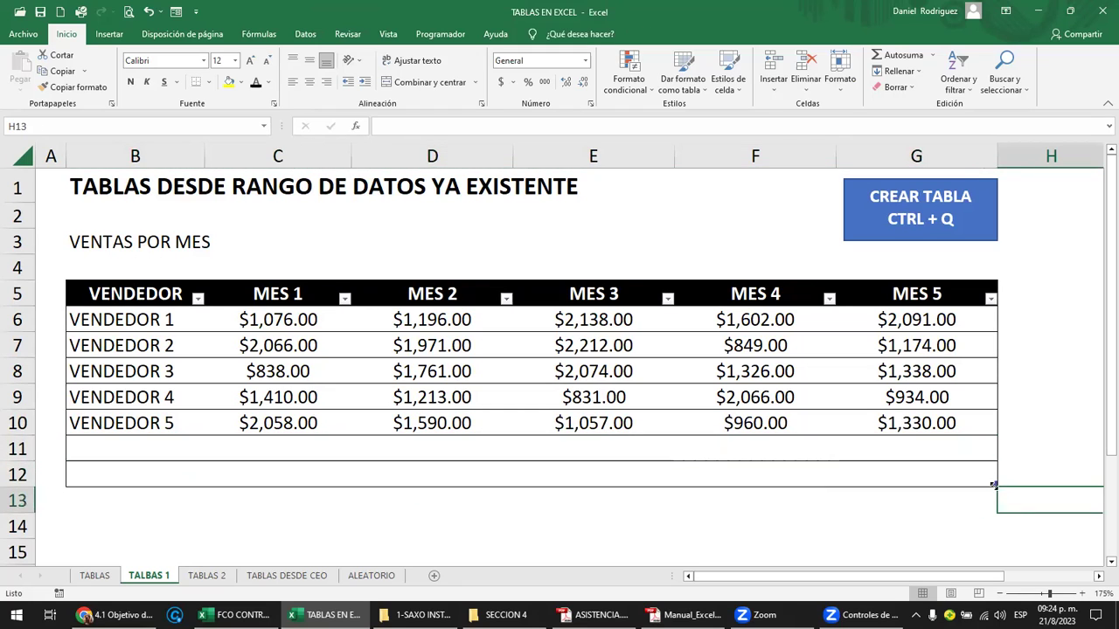
ctrl+scroll(938, 517, down, 1)
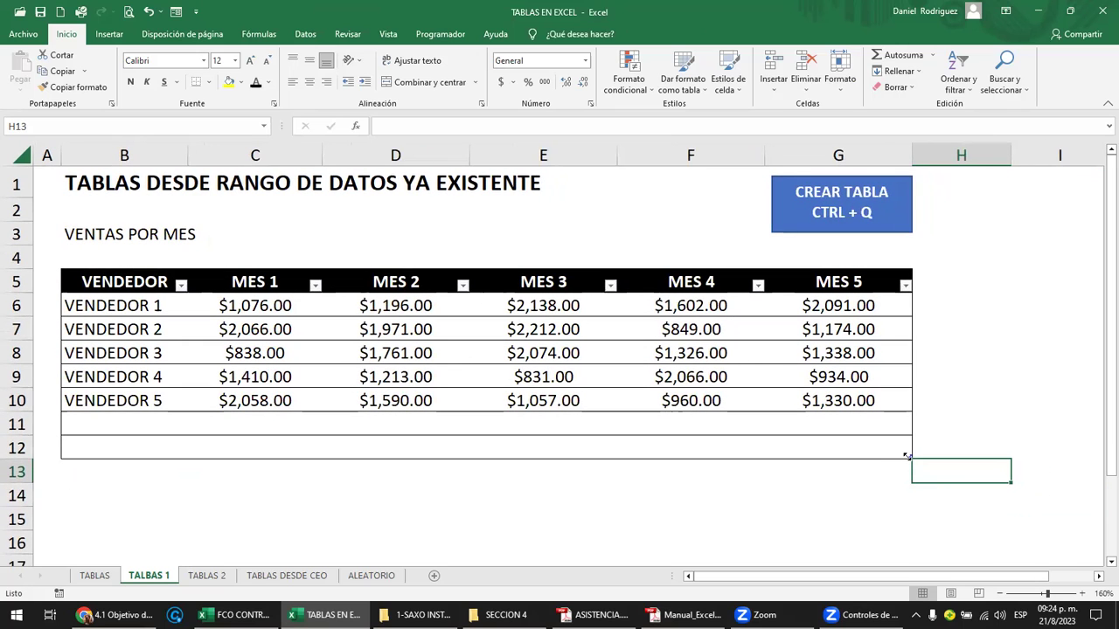
Widen the table through column I, then shrink it back to end at column G.
drag(911, 456, 982, 454)
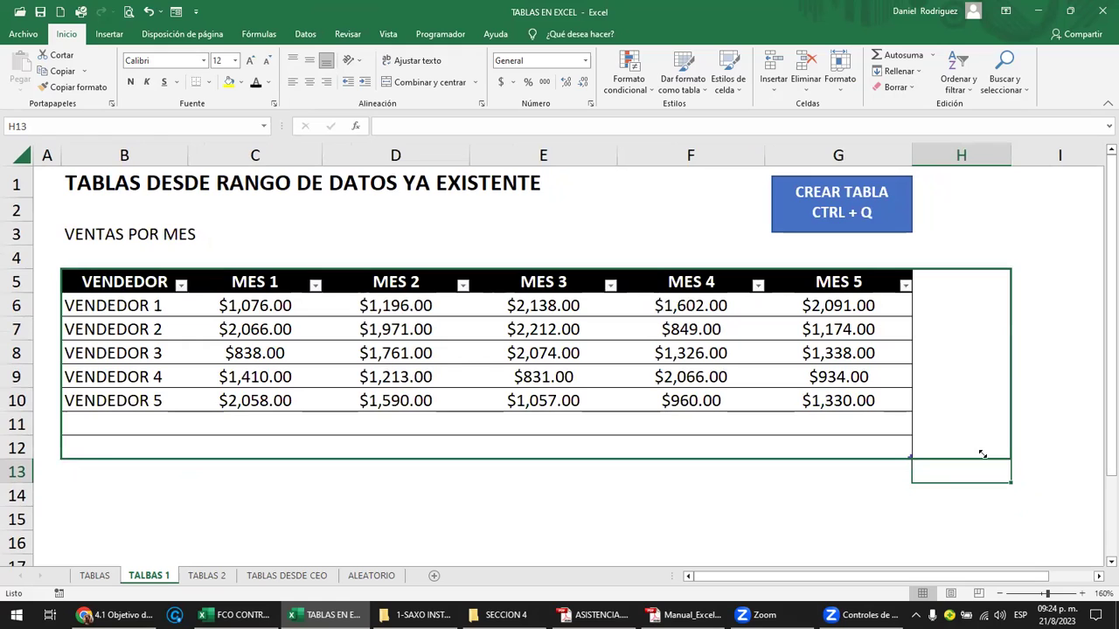
drag(1056, 455, 1073, 461)
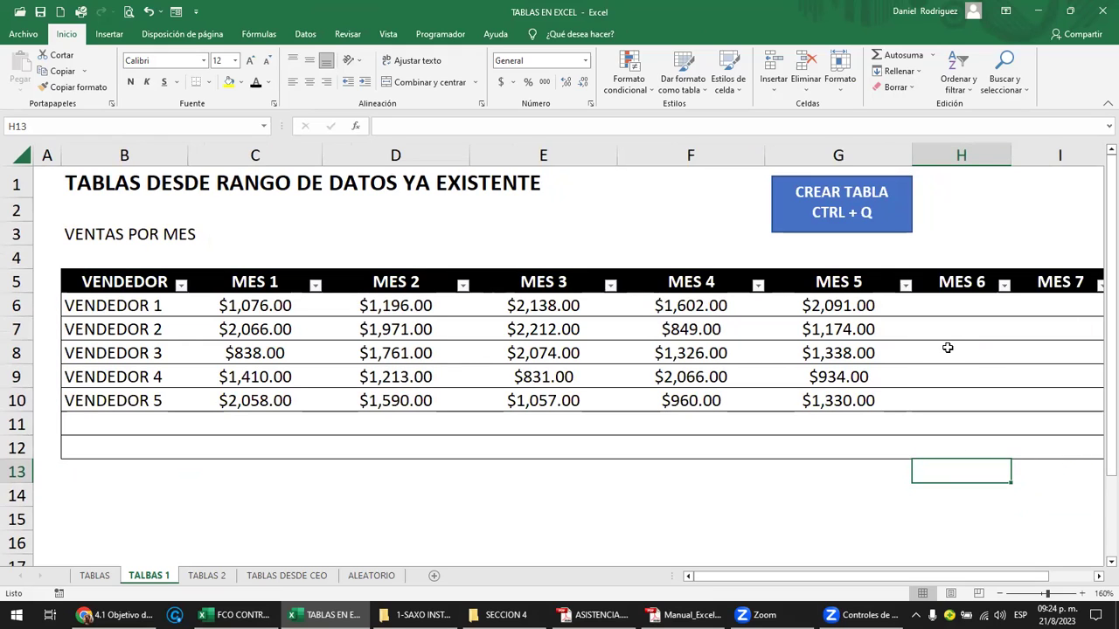
click(953, 251)
scroll(953, 251, down, 3)
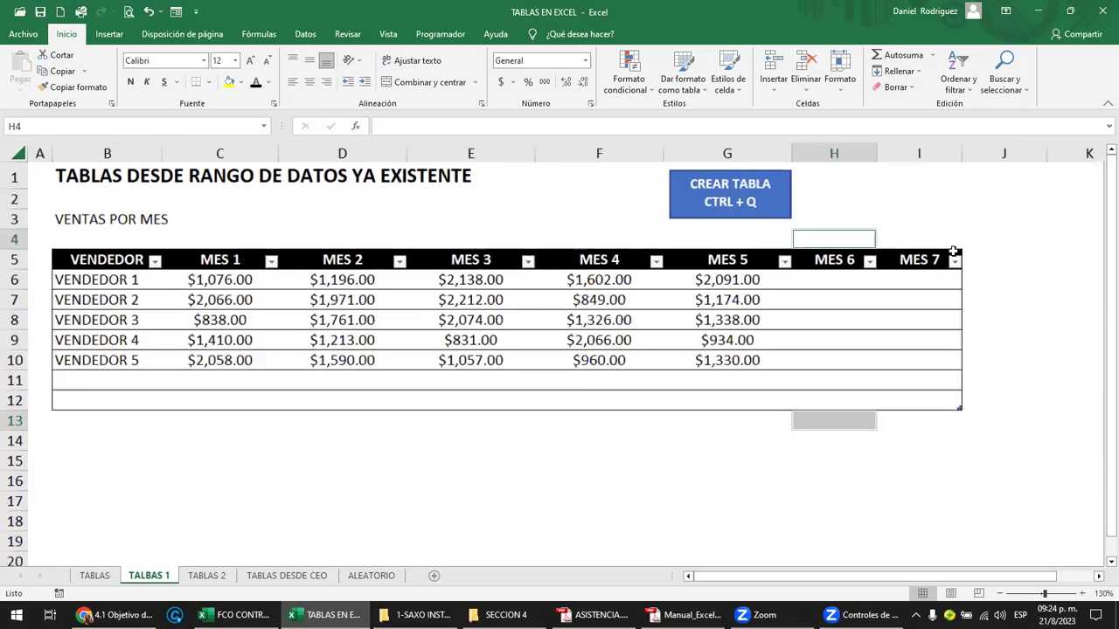
click(792, 264)
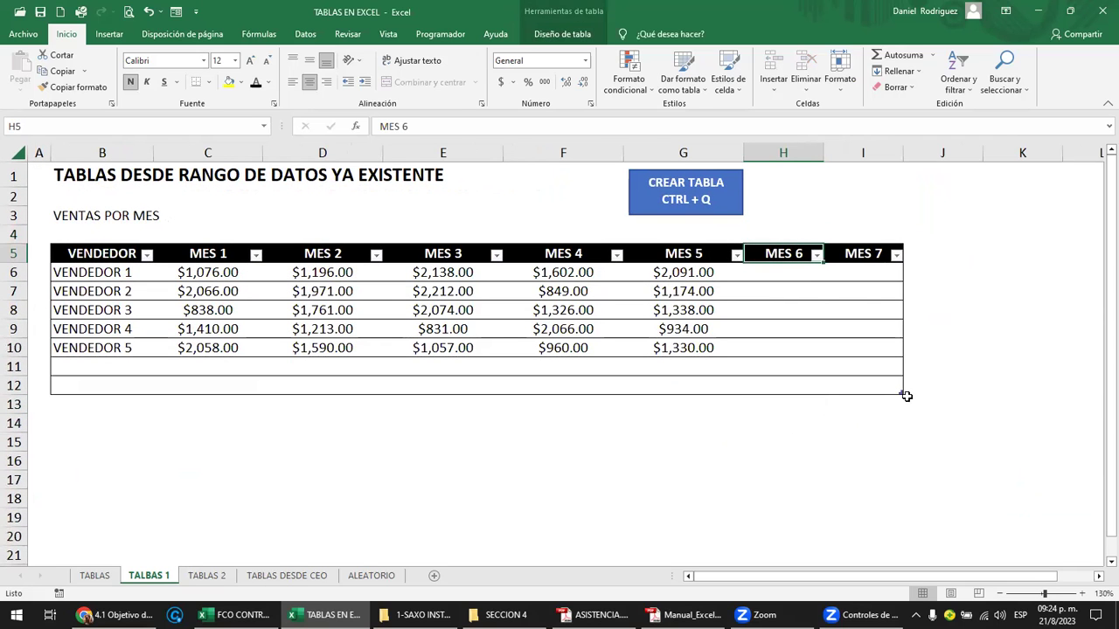
drag(898, 394, 757, 387)
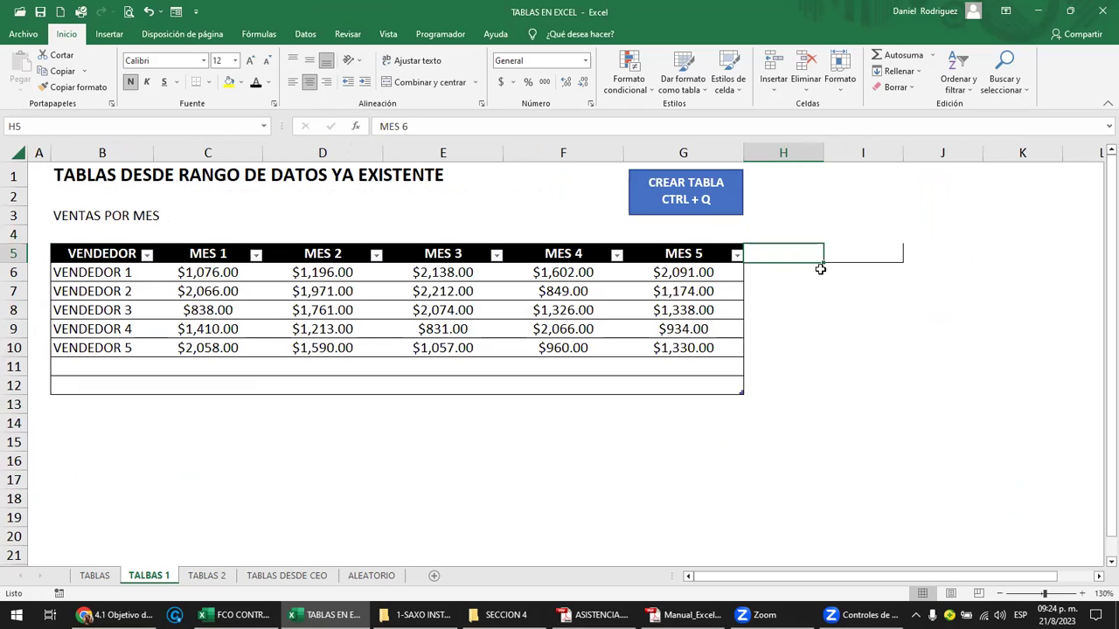
click(939, 306)
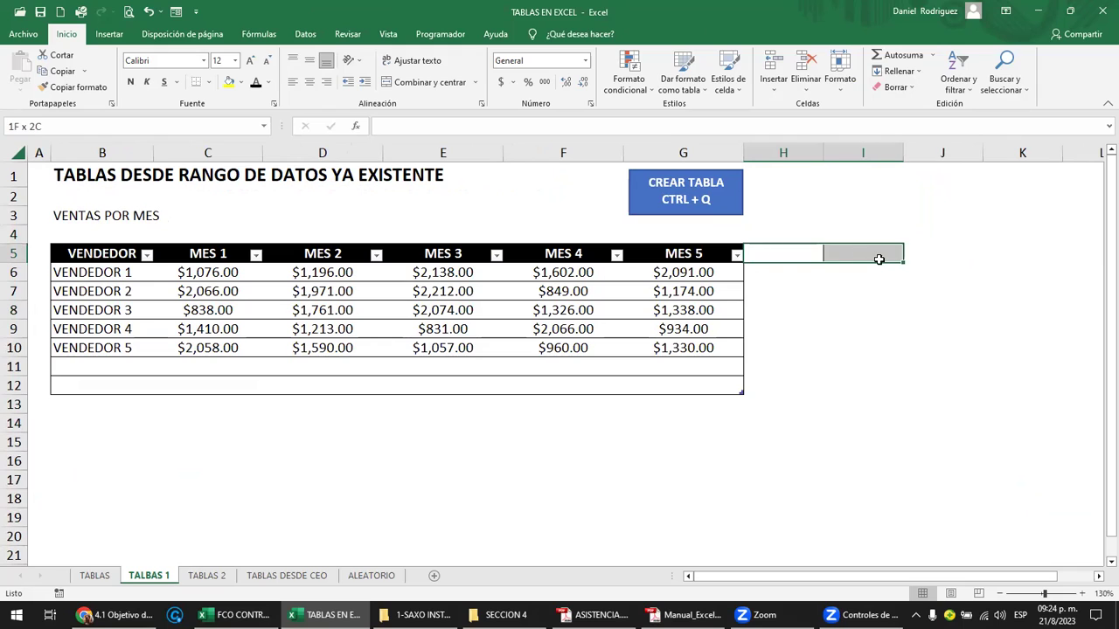
drag(766, 250, 878, 267)
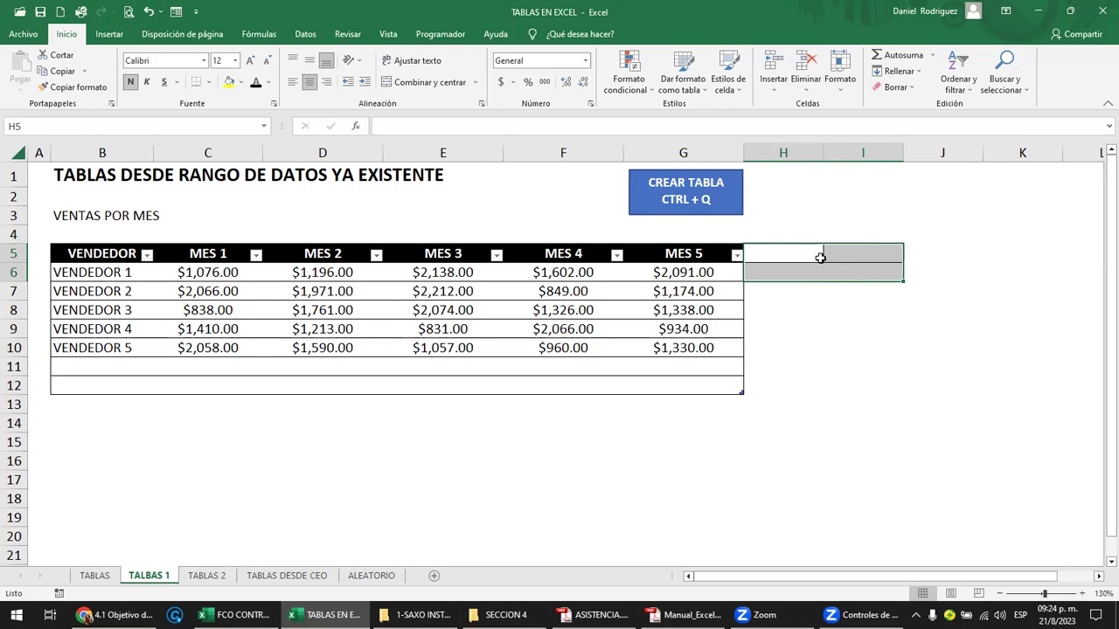
Remove all borders from the leftover cells H5:I6 with Sin borde.
click(798, 423)
click(793, 255)
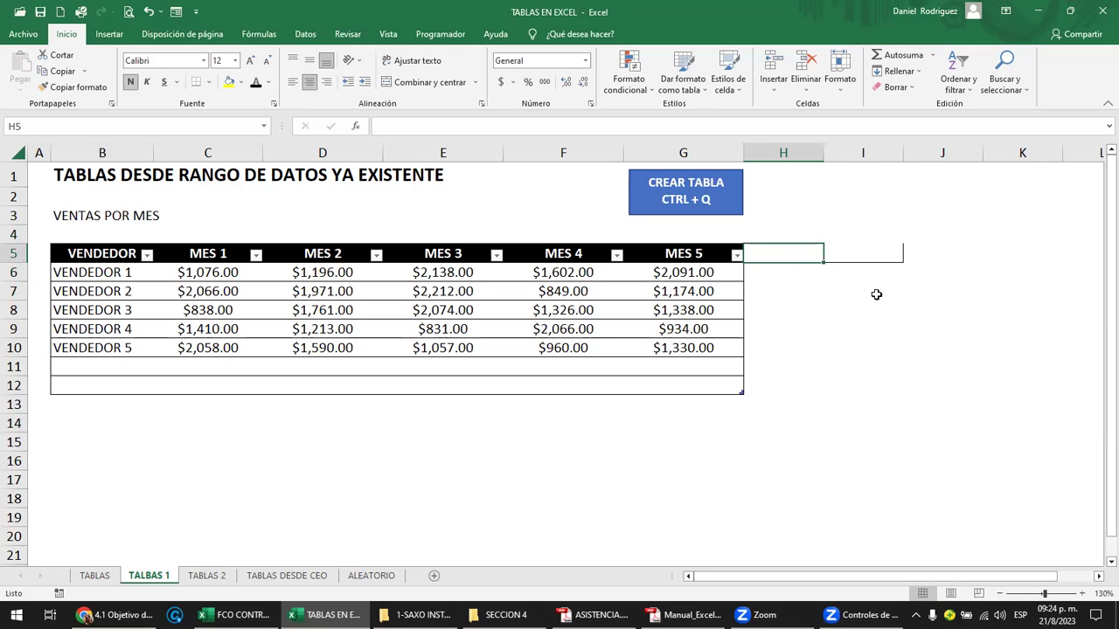
key(shift+Right)
key(shift+Down)
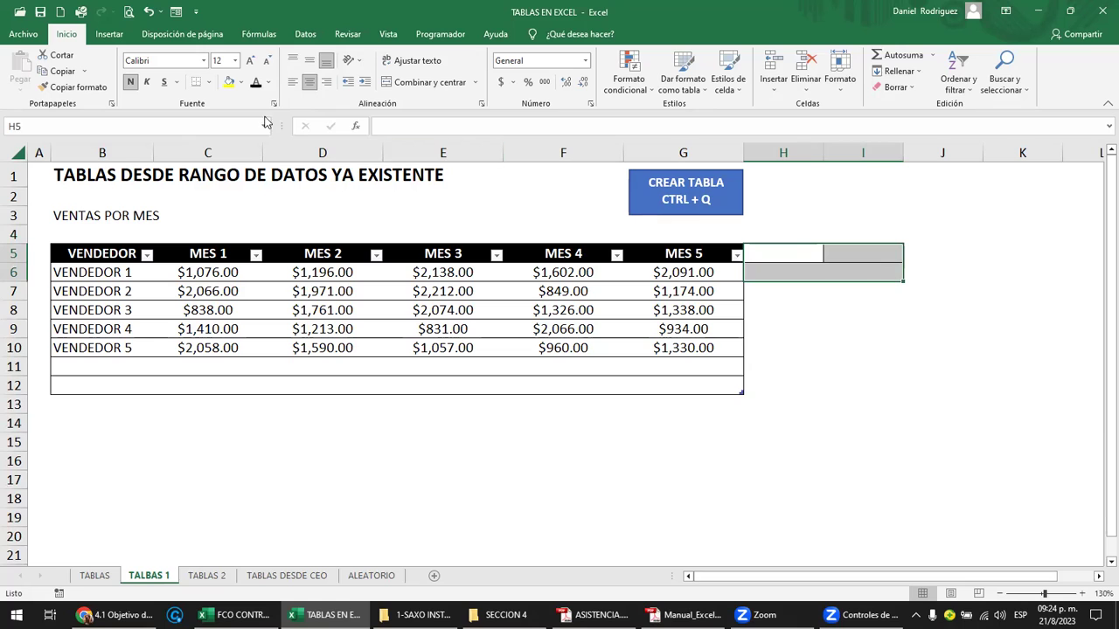
click(208, 82)
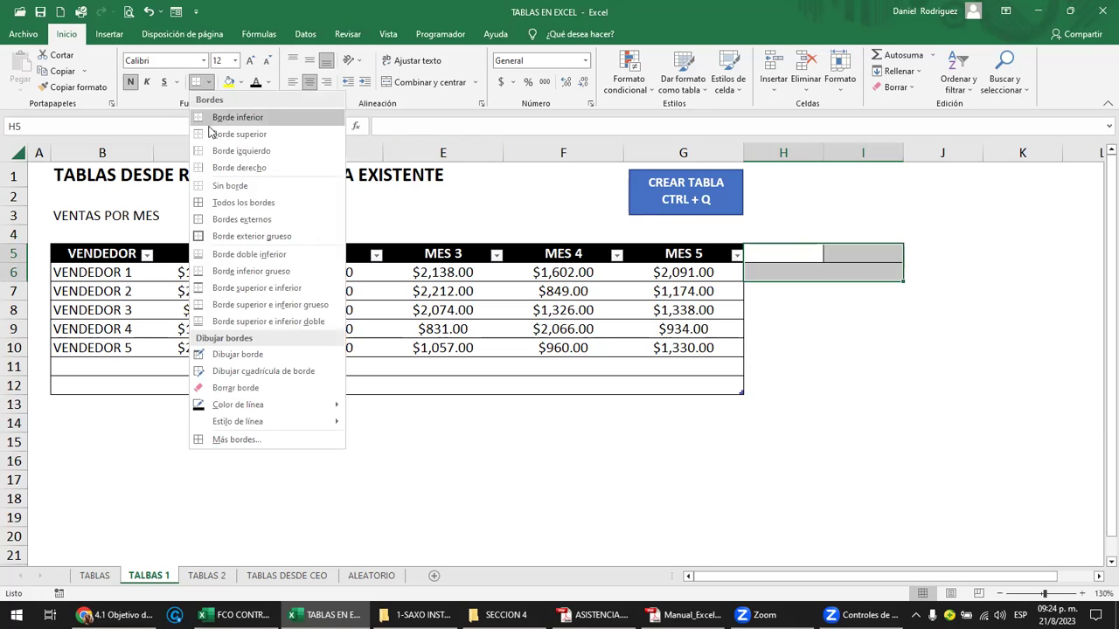
click(243, 185)
click(852, 324)
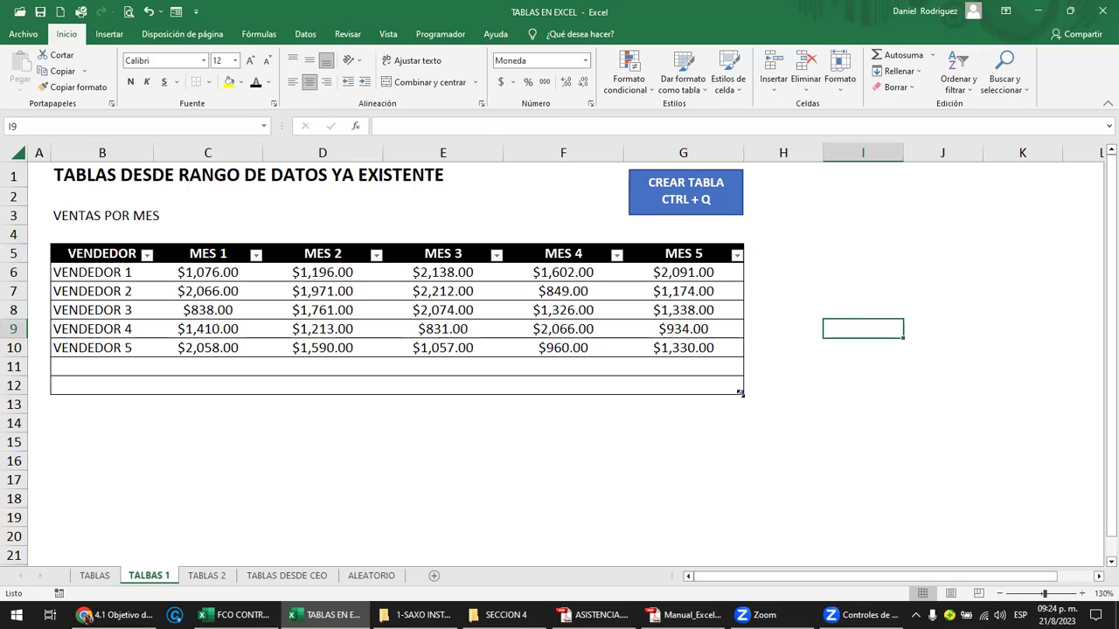
Resize the VENTAS table so it ends at row 10 again.
mouse_move(743, 411)
mouse_down()
mouse_move(741, 472)
mouse_move(739, 358)
mouse_up()
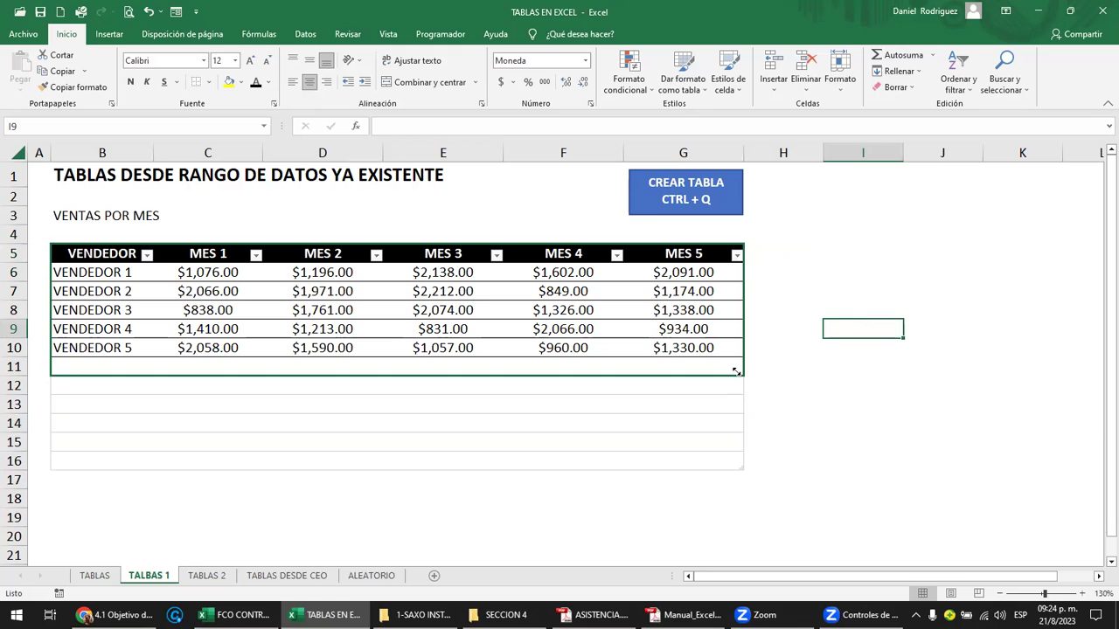
click(780, 367)
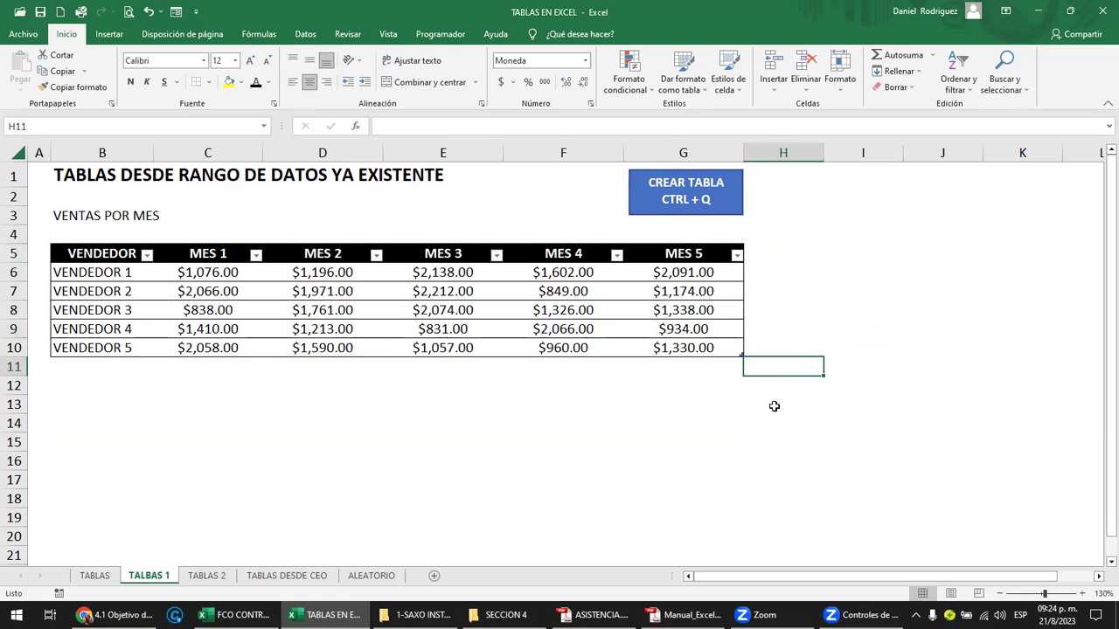
click(702, 262)
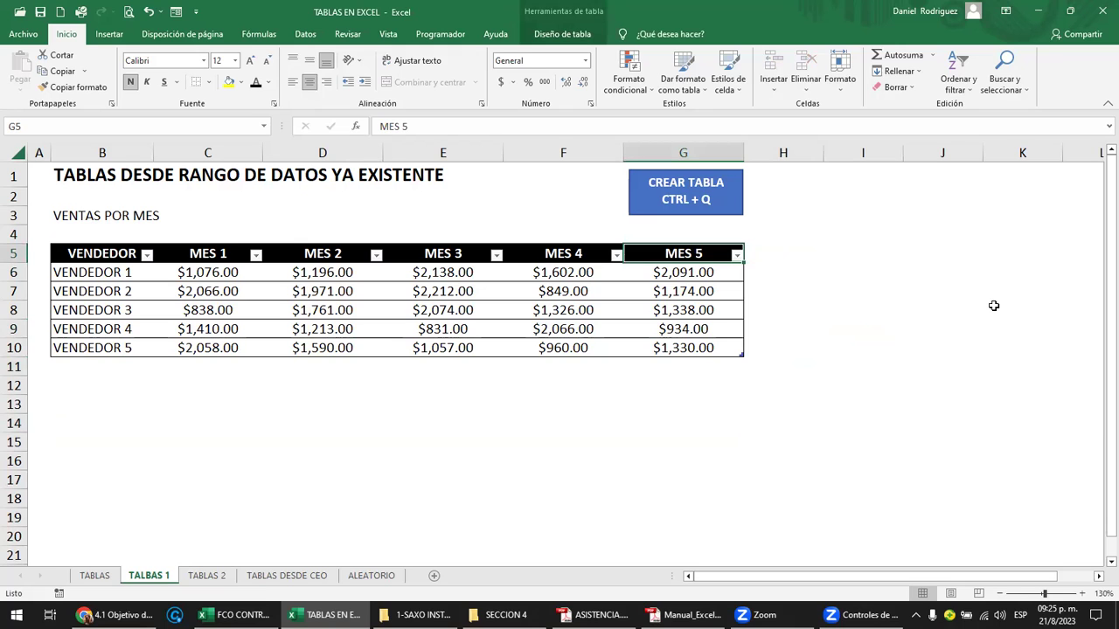
Enter the header MES6 in H5 so the table expands to column H.
key(Down)
key(Down)
key(Down)
key(Down)
key(Down)
key(Up)
key(Up)
key(Up)
key(Up)
key(Up)
key(Down)
key(Down)
key(Up)
key(Up)
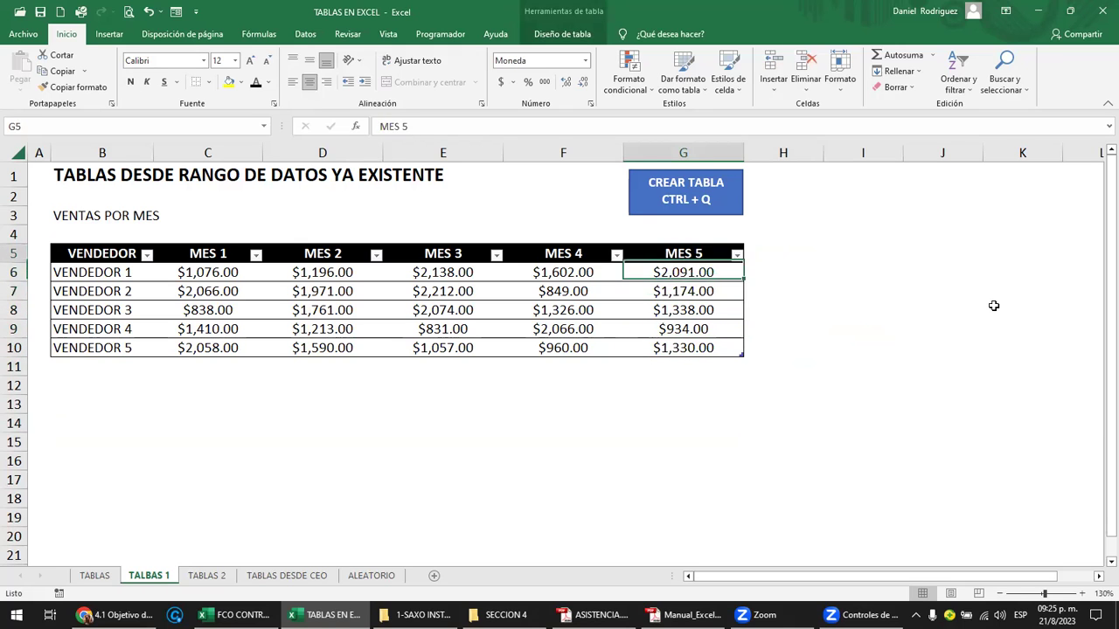
key(Right)
text(MES6)
key(Return)
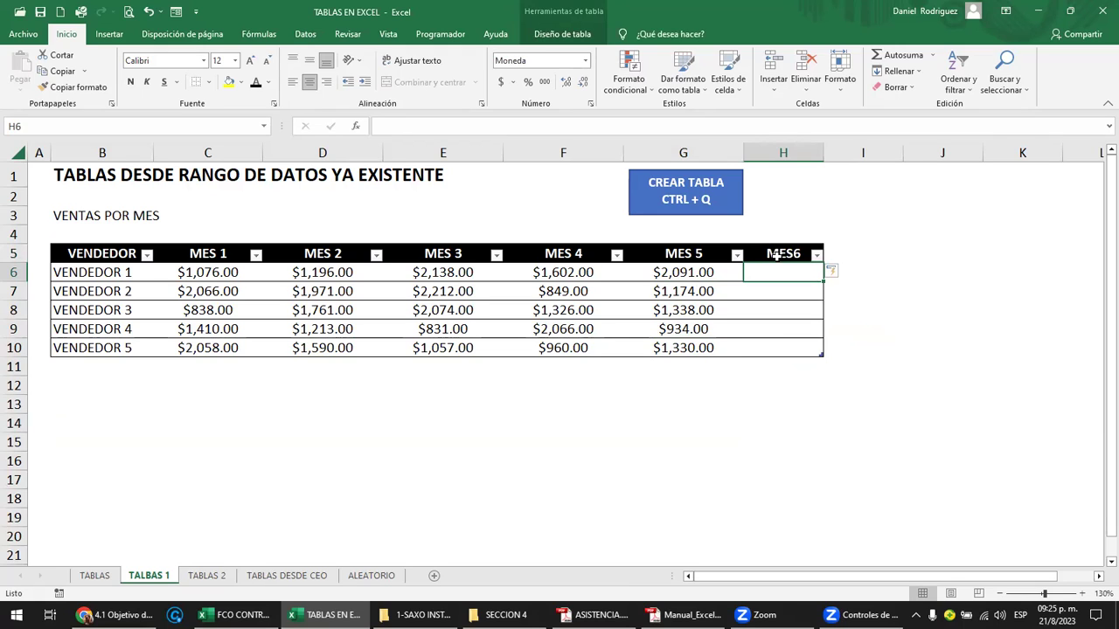
Type MES7 in J5, move it into I5, then undo and clear it.
click(901, 253)
key(Right)
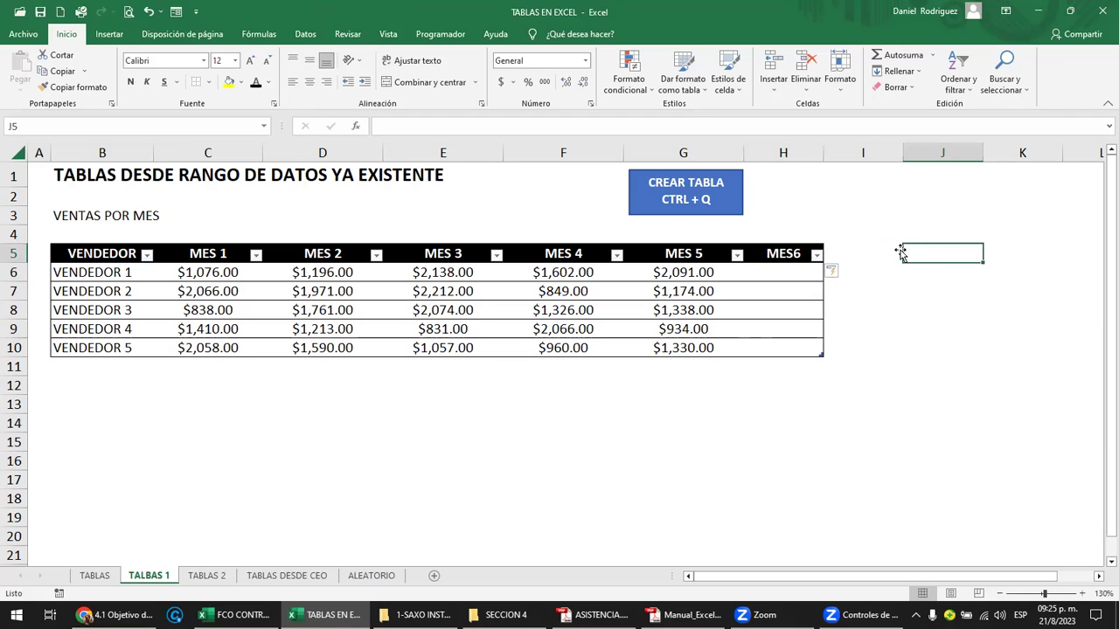
text(MES)
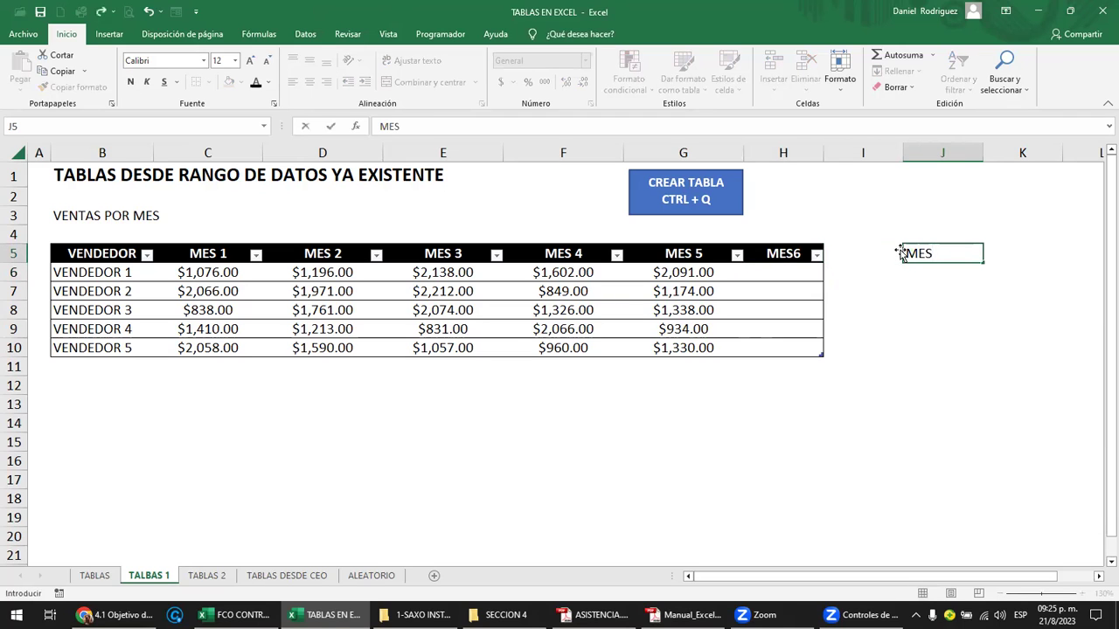
text(7)
key(Return)
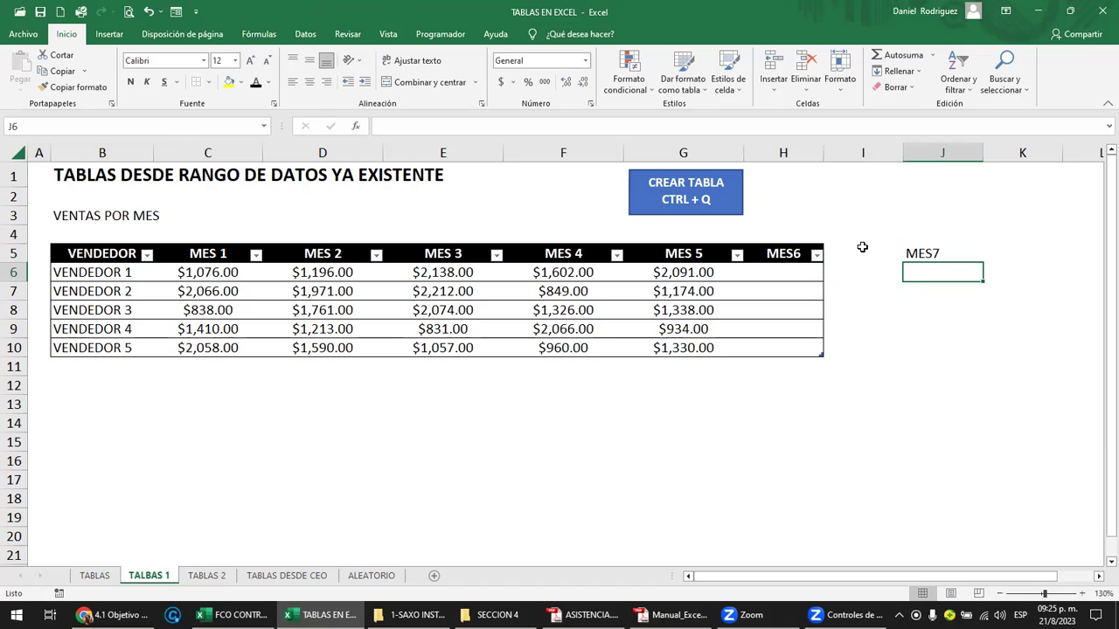
click(849, 148)
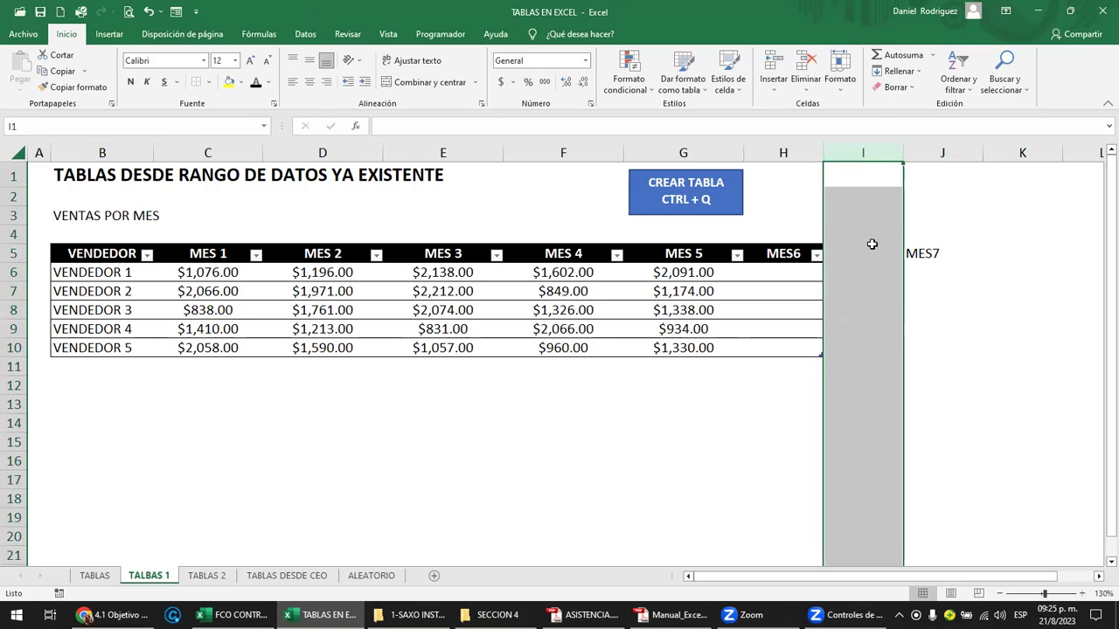
click(939, 272)
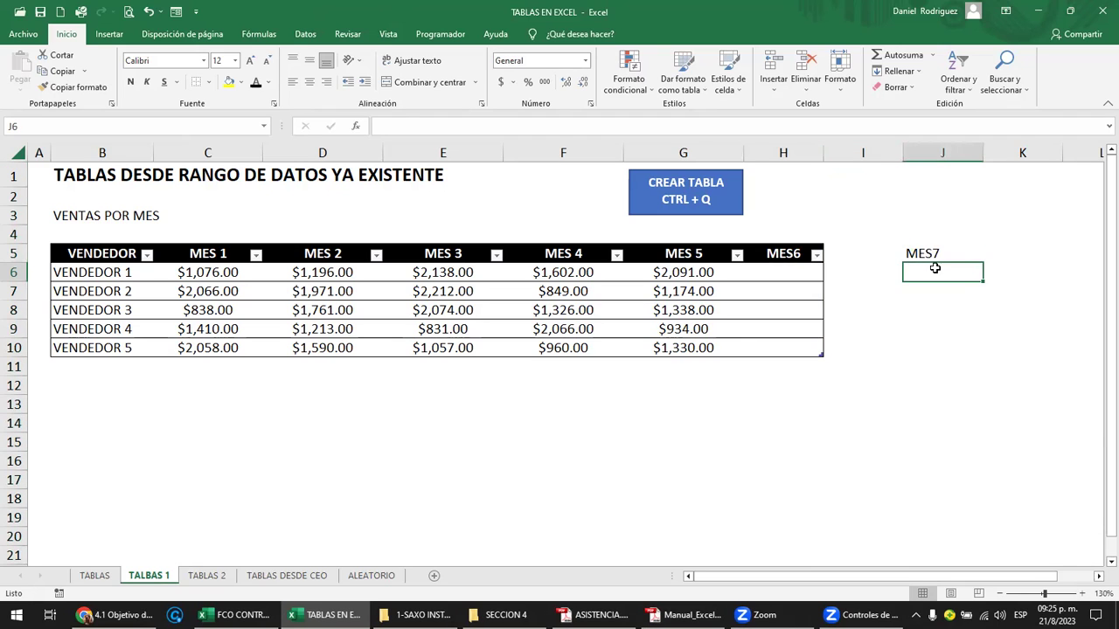
click(929, 257)
drag(936, 263, 854, 257)
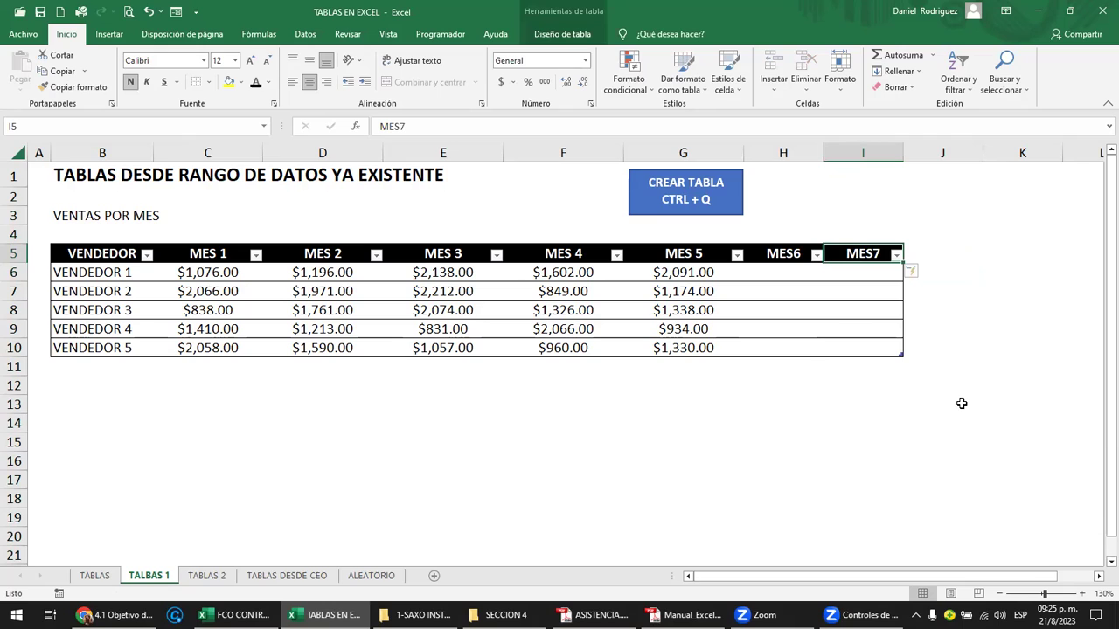
key(ctrl+z)
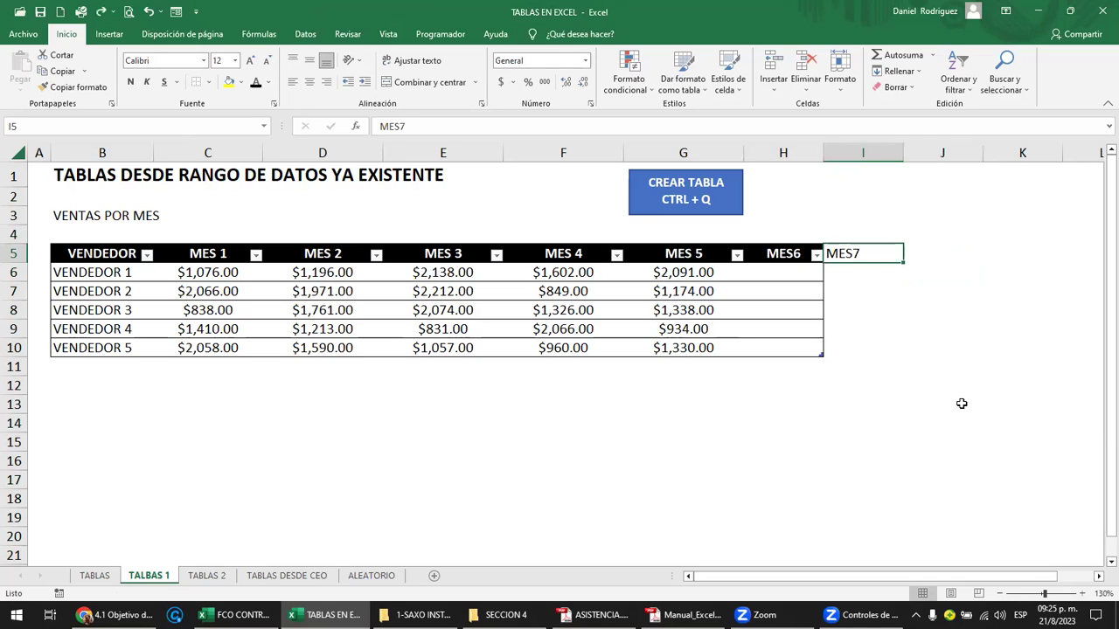
key(ctrl+z)
key(Delete)
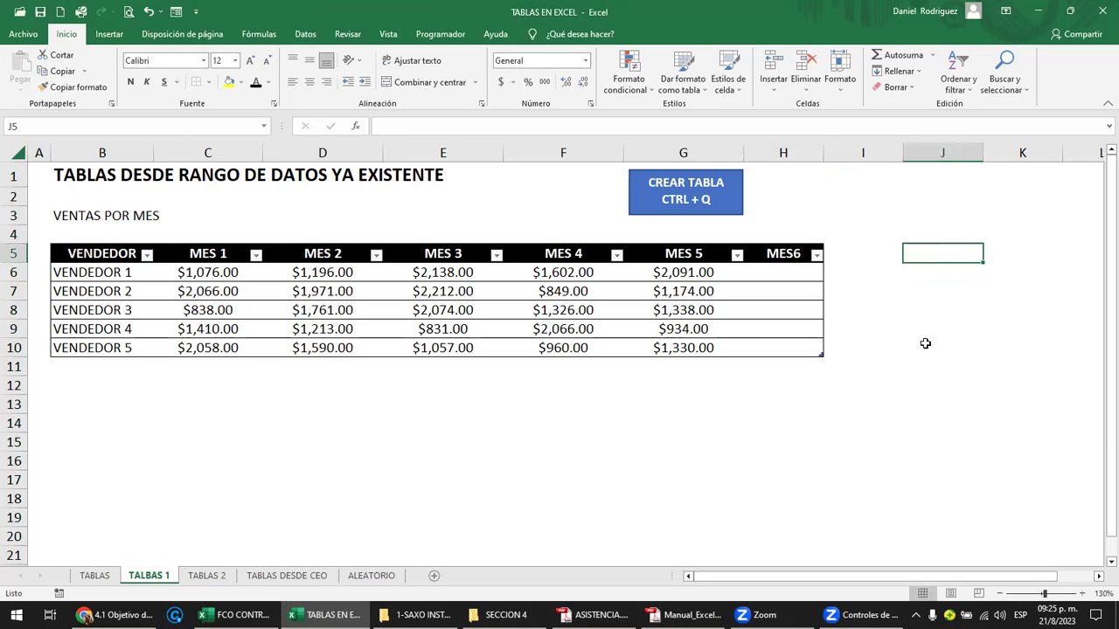
drag(780, 153, 861, 154)
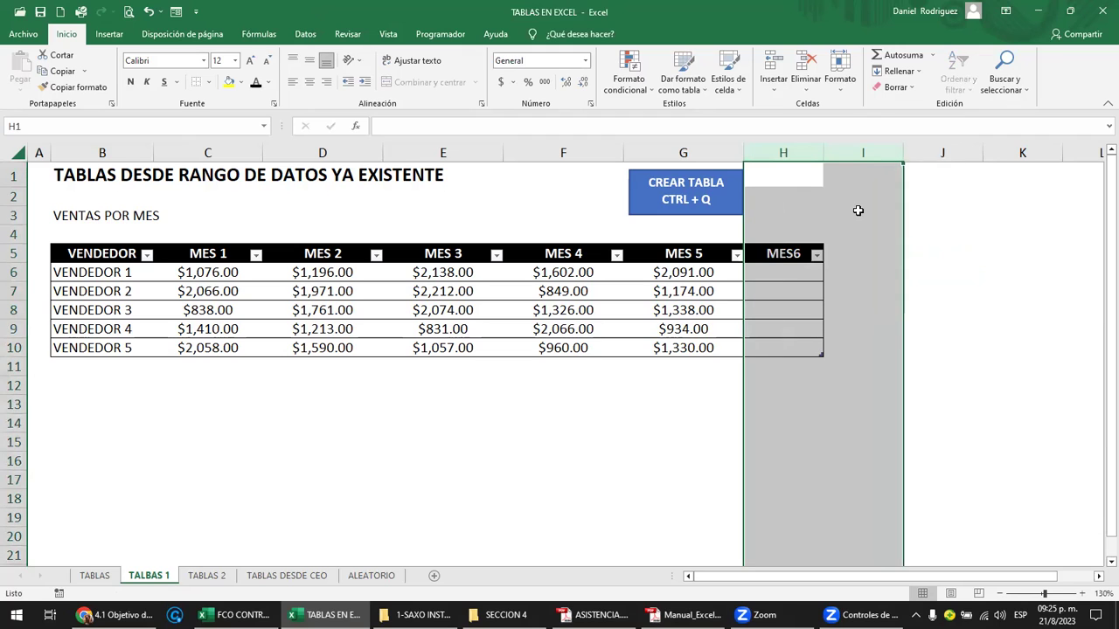
Press Tab from the last cell H10 to add row 11 to the table.
click(158, 369)
click(118, 363)
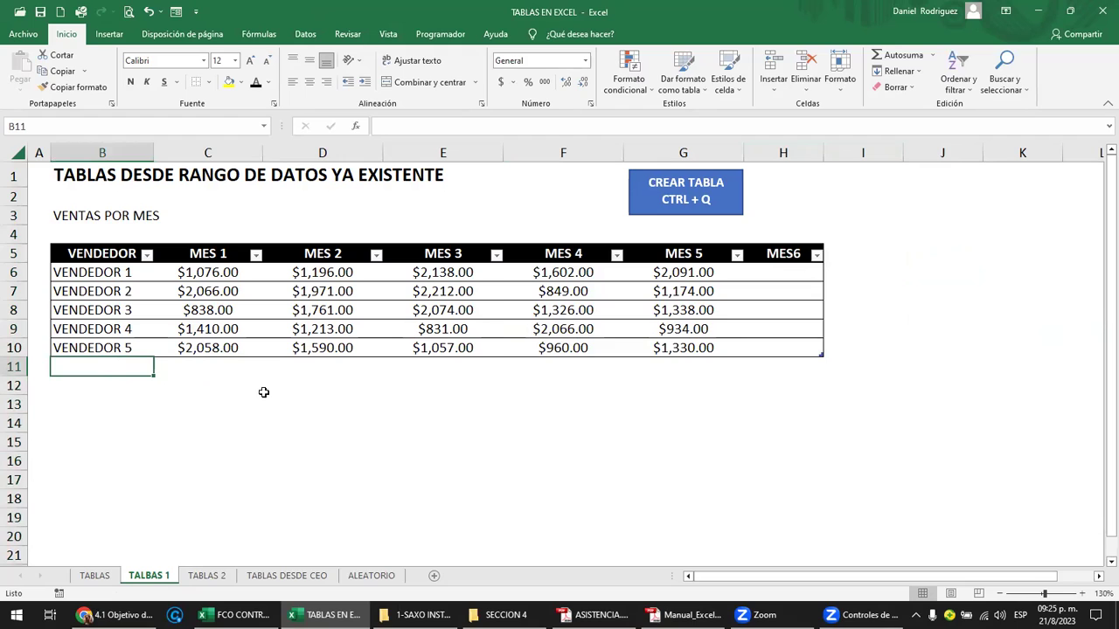
click(750, 351)
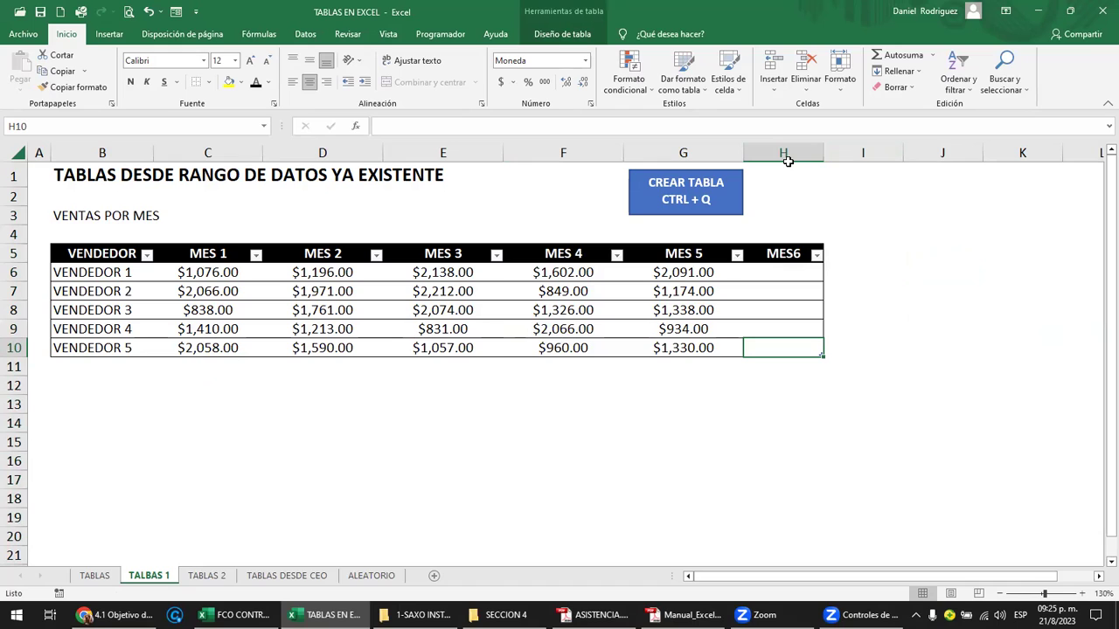
key(Down)
key(Down)
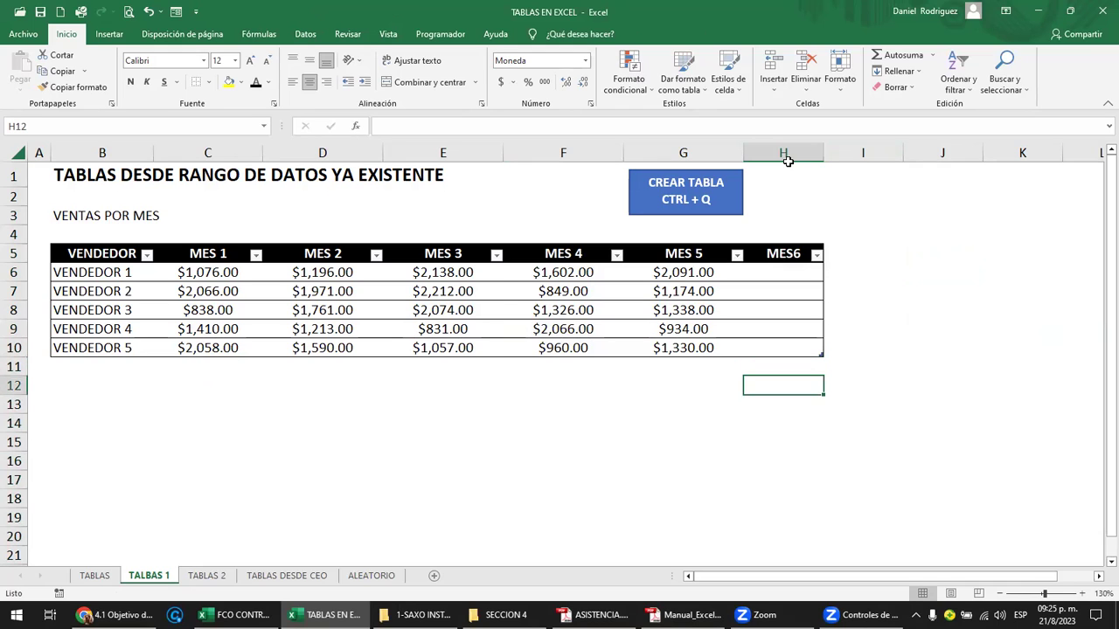
key(Up)
key(Up)
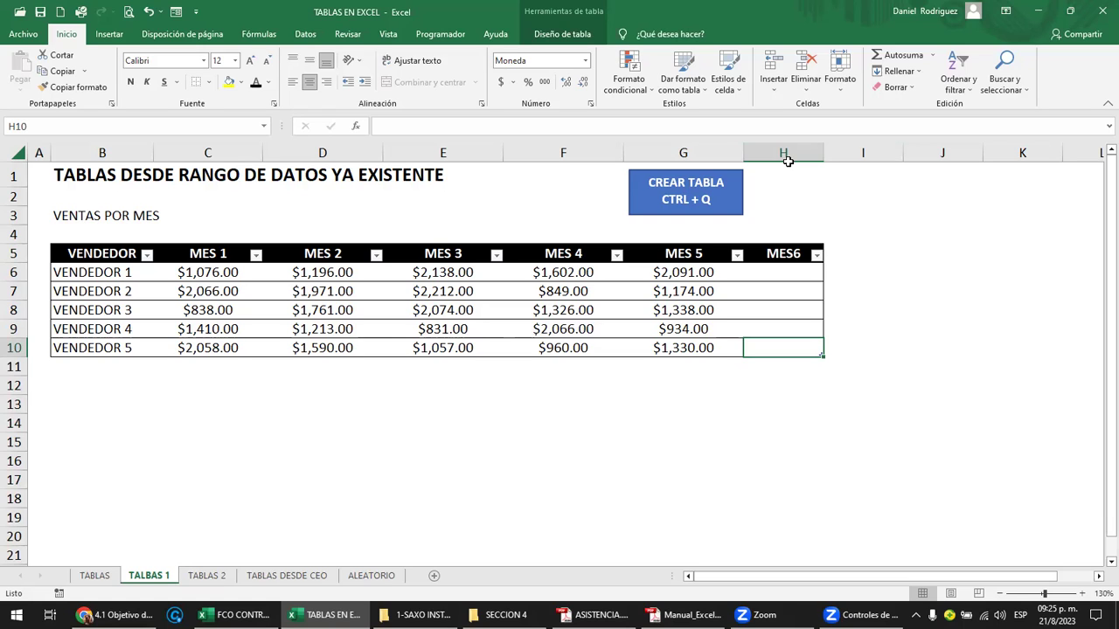
key(Tab)
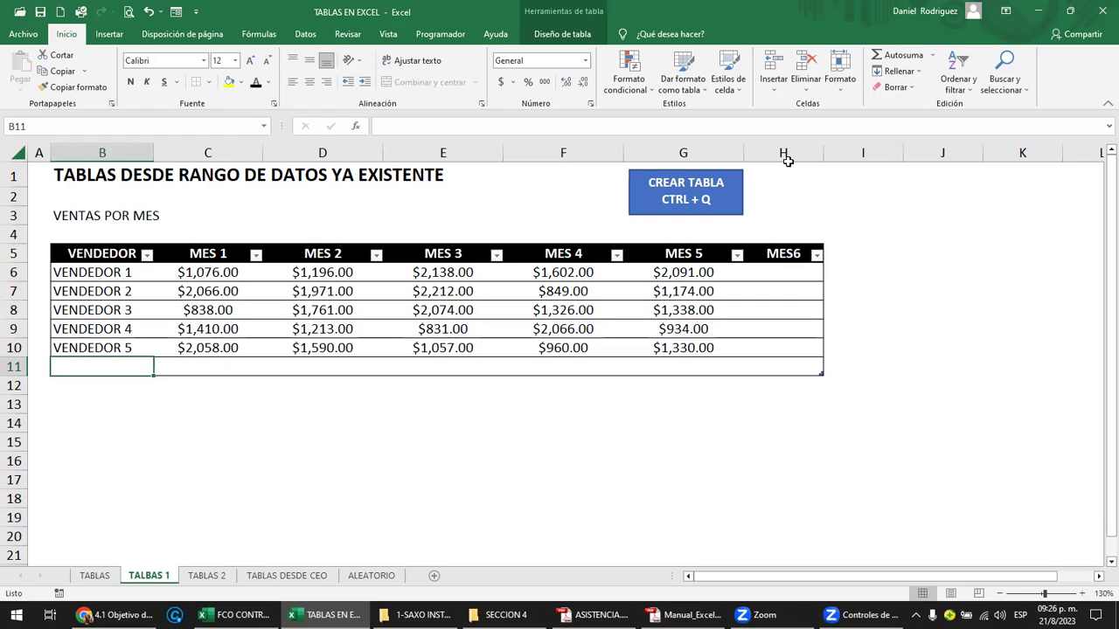
Press Tab from H11 to add a second new row 12.
key(Right)
key(Right)
key(Right)
key(Right)
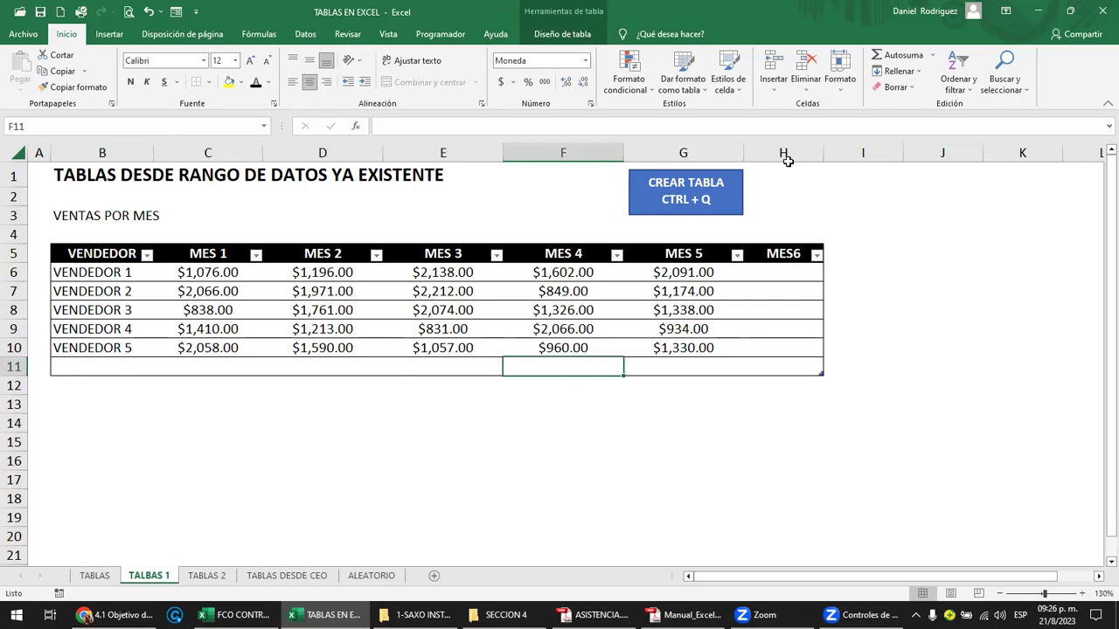
key(Right)
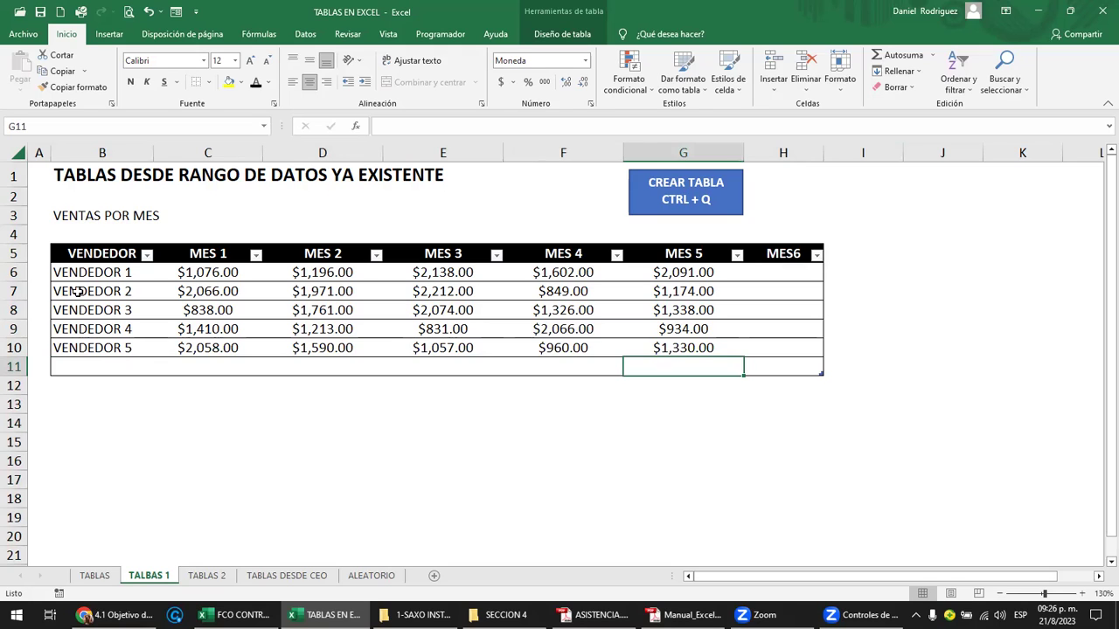
click(78, 292)
click(335, 312)
click(446, 313)
click(530, 313)
click(699, 296)
click(780, 368)
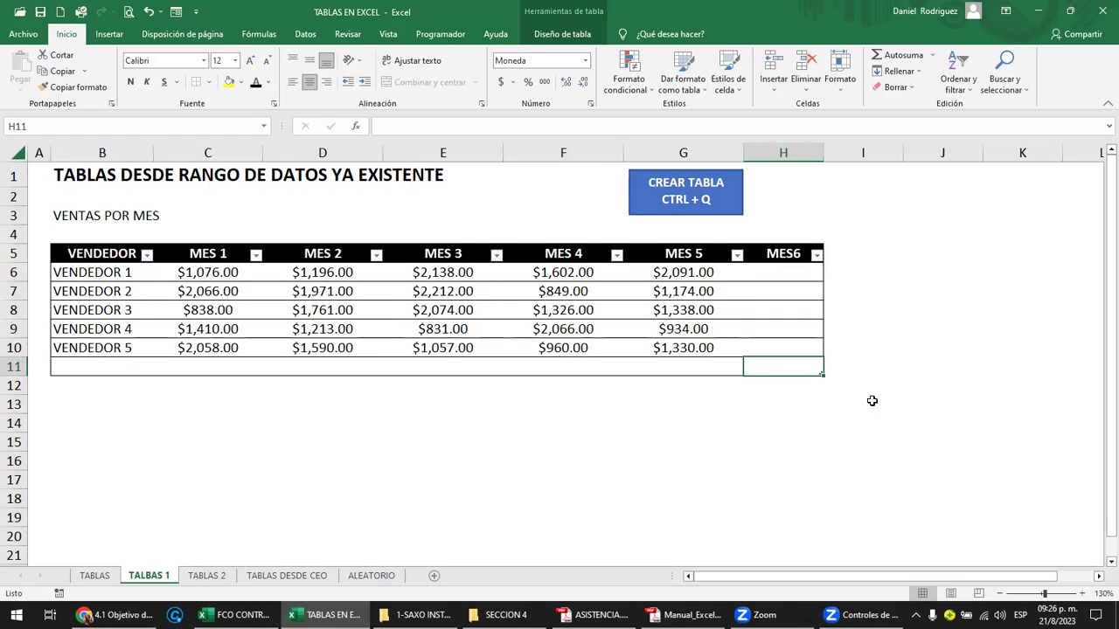
key(Tab)
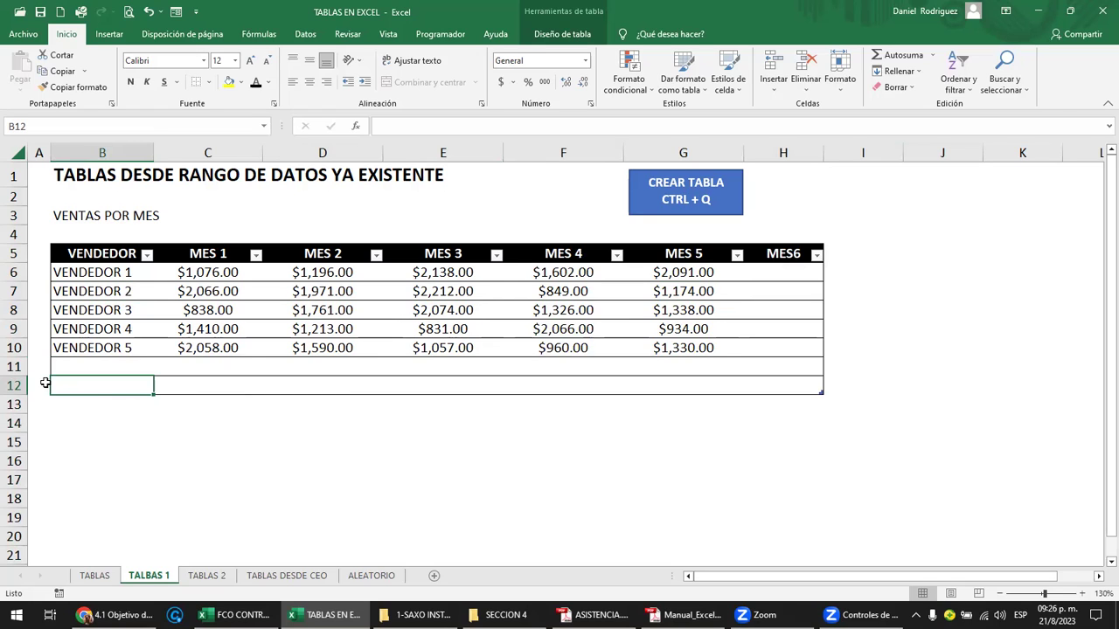
Delete the empty rows 11 and 12 from the sheet.
drag(12, 366, 12, 384)
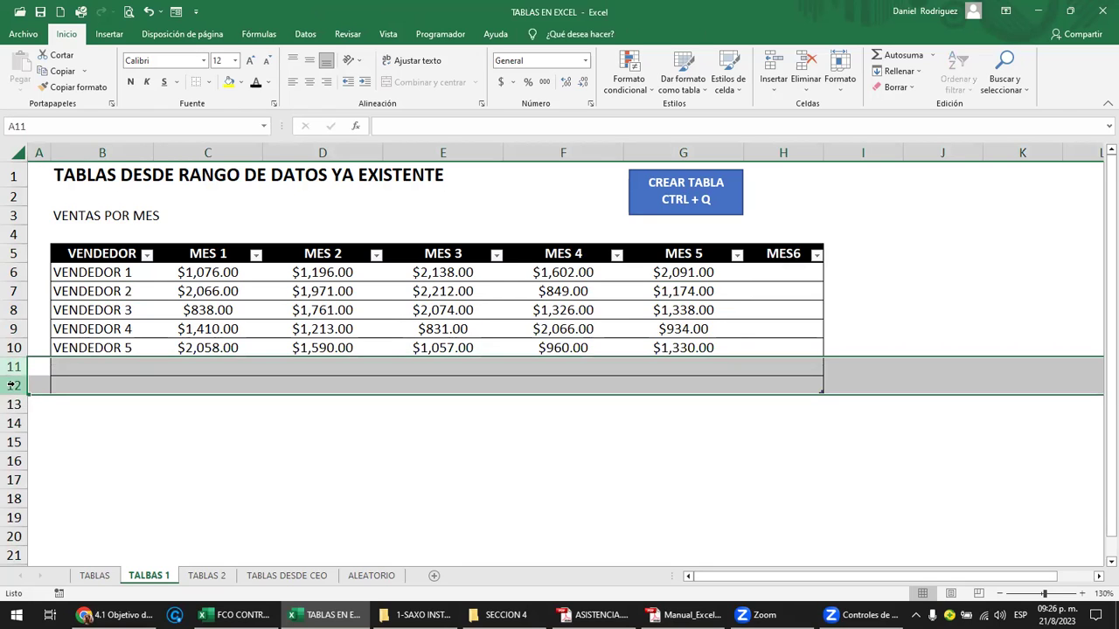
right_click(12, 386)
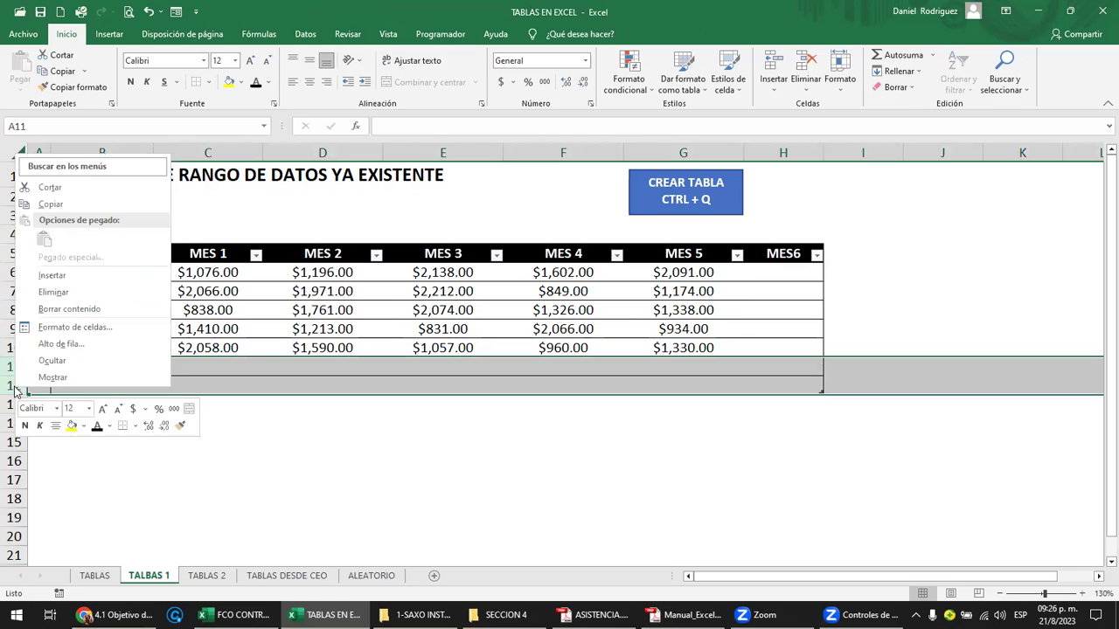
click(65, 292)
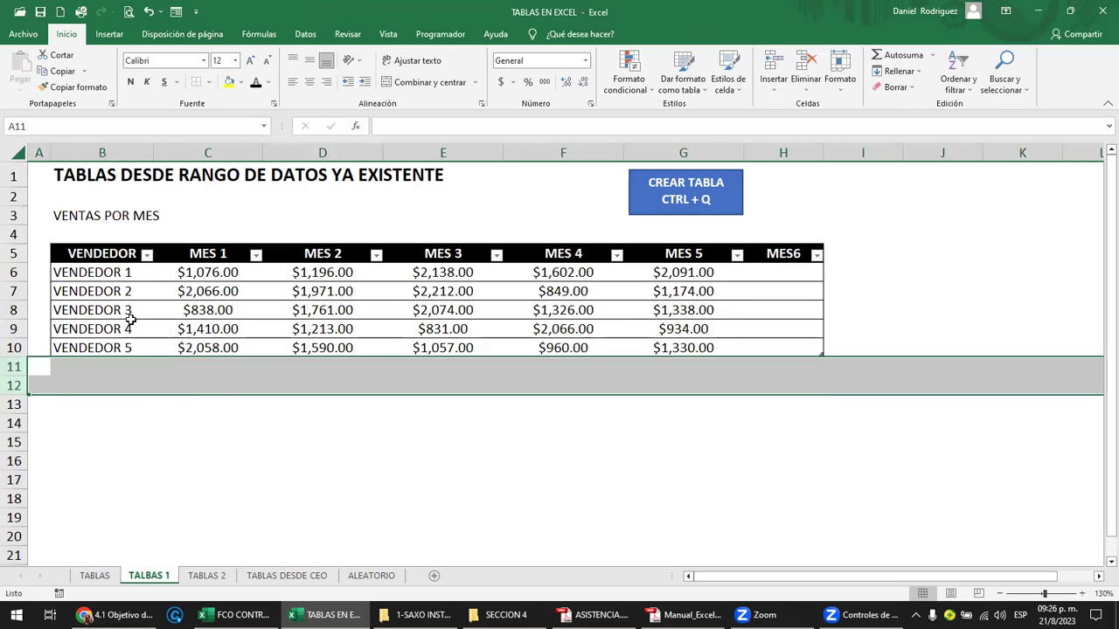
click(248, 404)
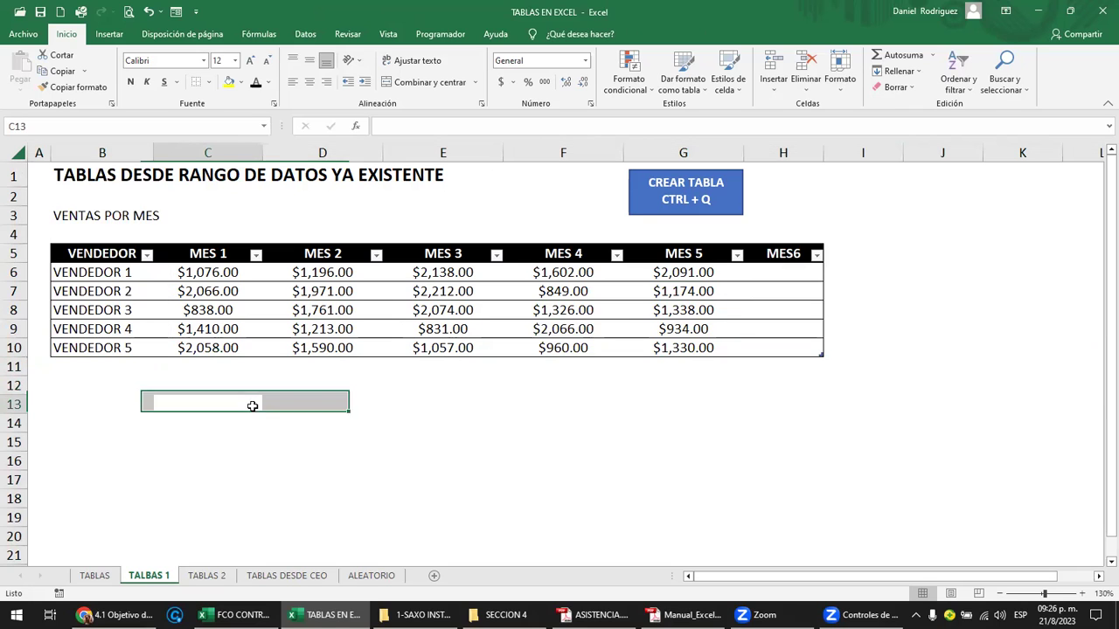
Delete column H (MES6), then undo to restore MES6 and rows 11–12.
click(789, 153)
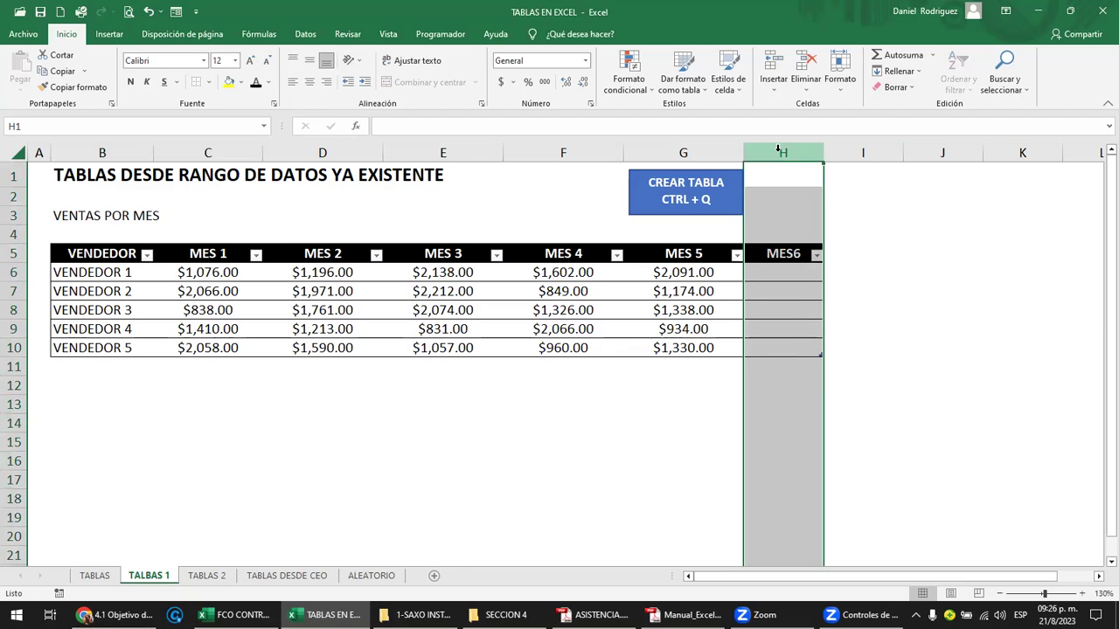
right_click(779, 151)
click(829, 290)
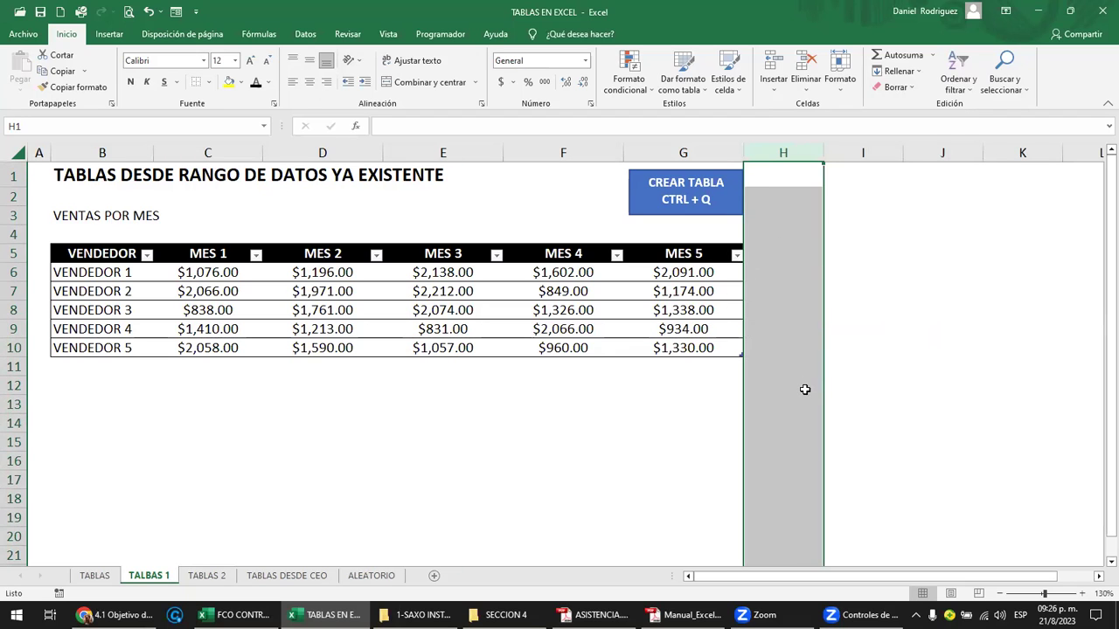
click(720, 410)
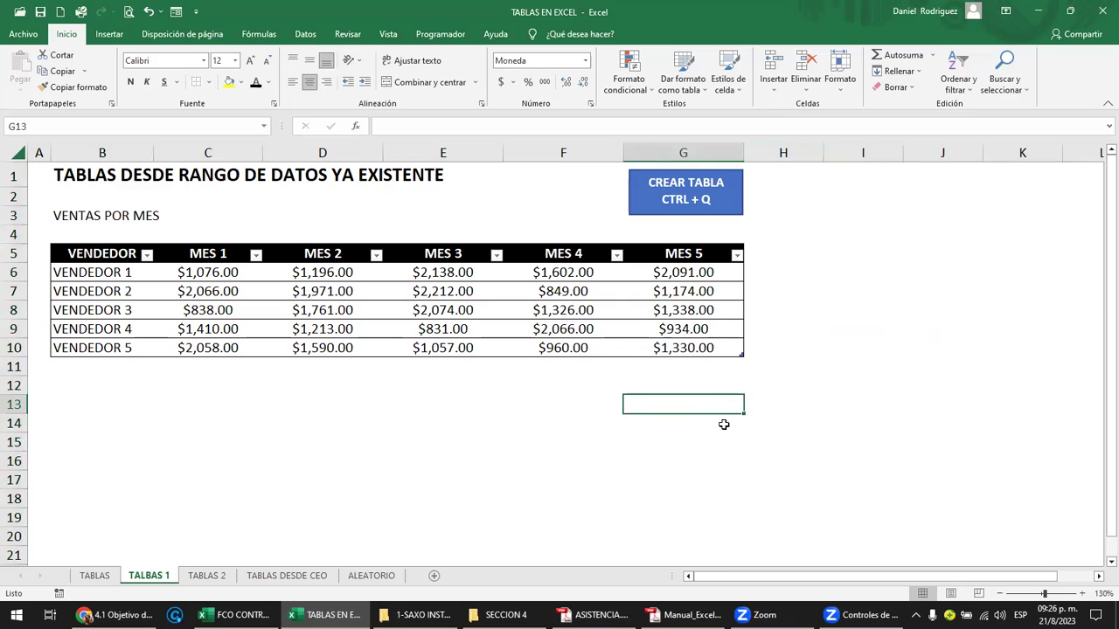
key(ctrl+z)
key(ctrl+z)
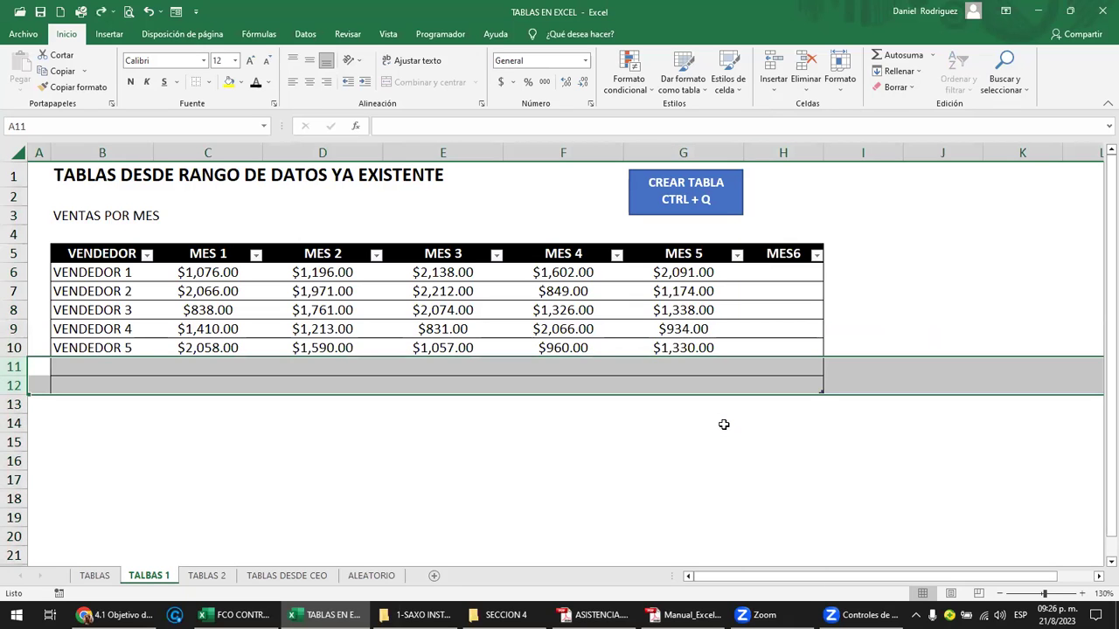
click(786, 422)
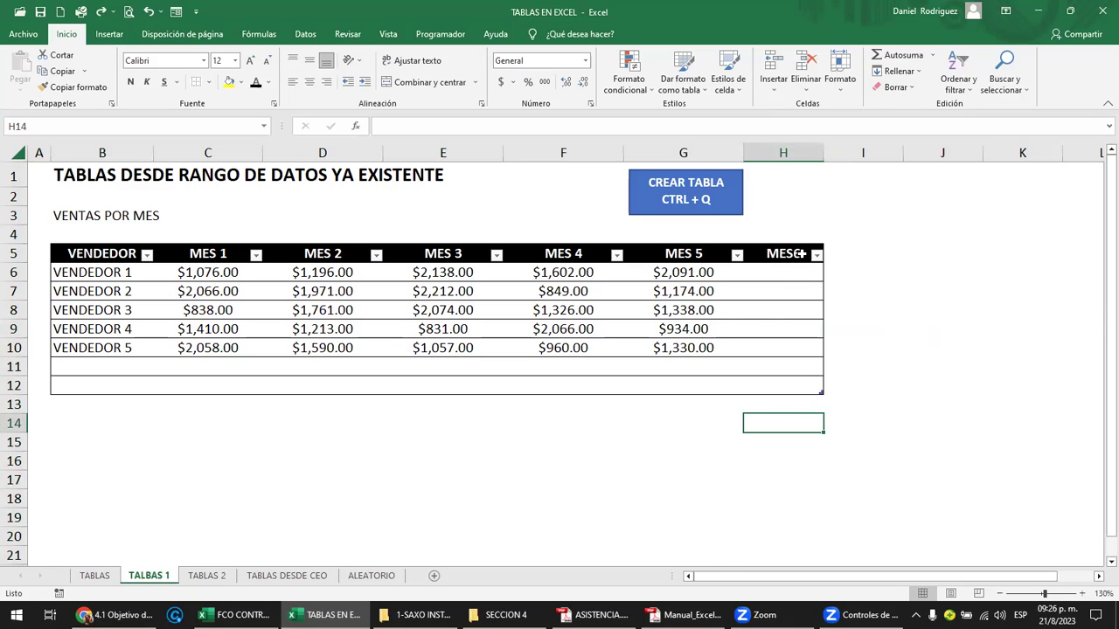
click(845, 253)
Enter MES7 in I5 so the table absorbs a new column I.
text(MES7)
key(Return)
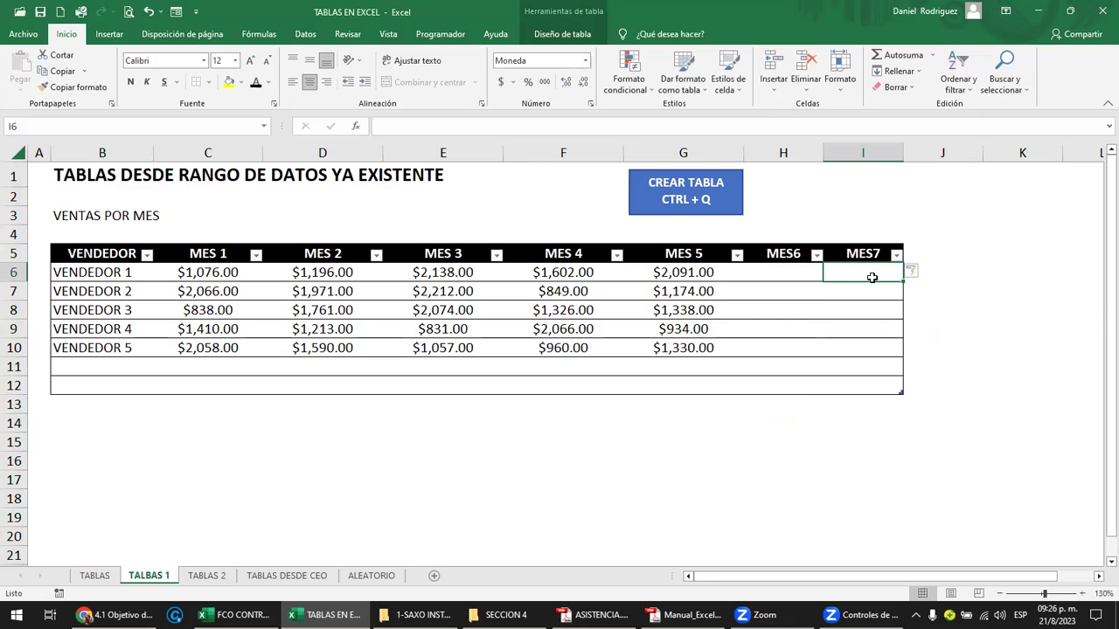
scroll(869, 358, up, 1)
scroll(869, 358, up, 1)
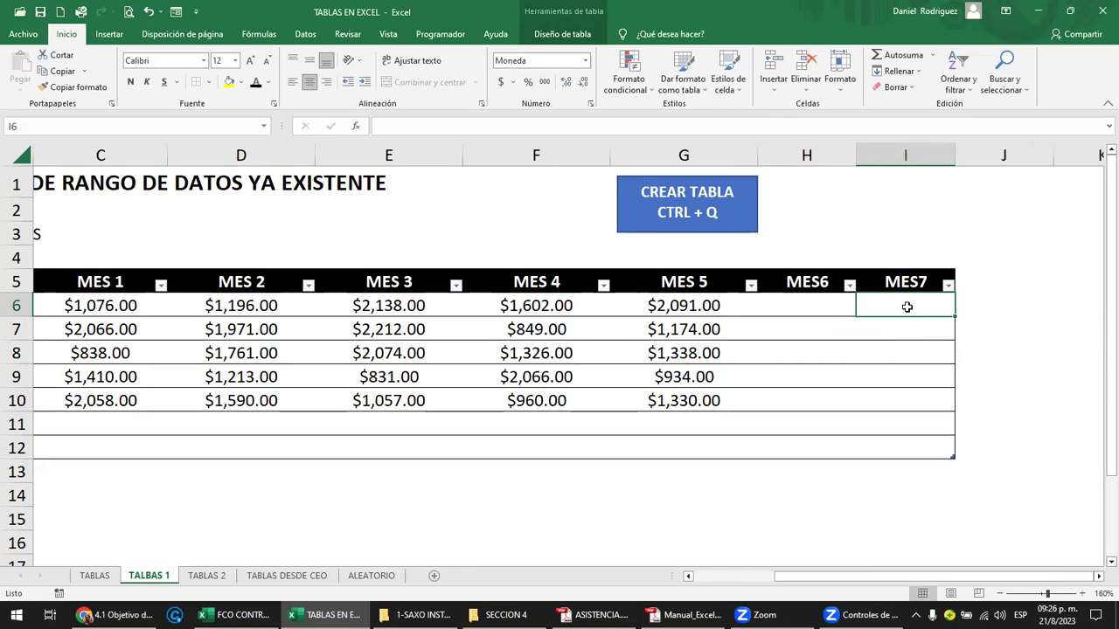
key(Down)
key(Down)
key(Down)
key(Down)
key(Down)
click(912, 312)
Delete the MES7 and MES6 table columns via Eliminar > Columnas de la tabla.
right_click(914, 313)
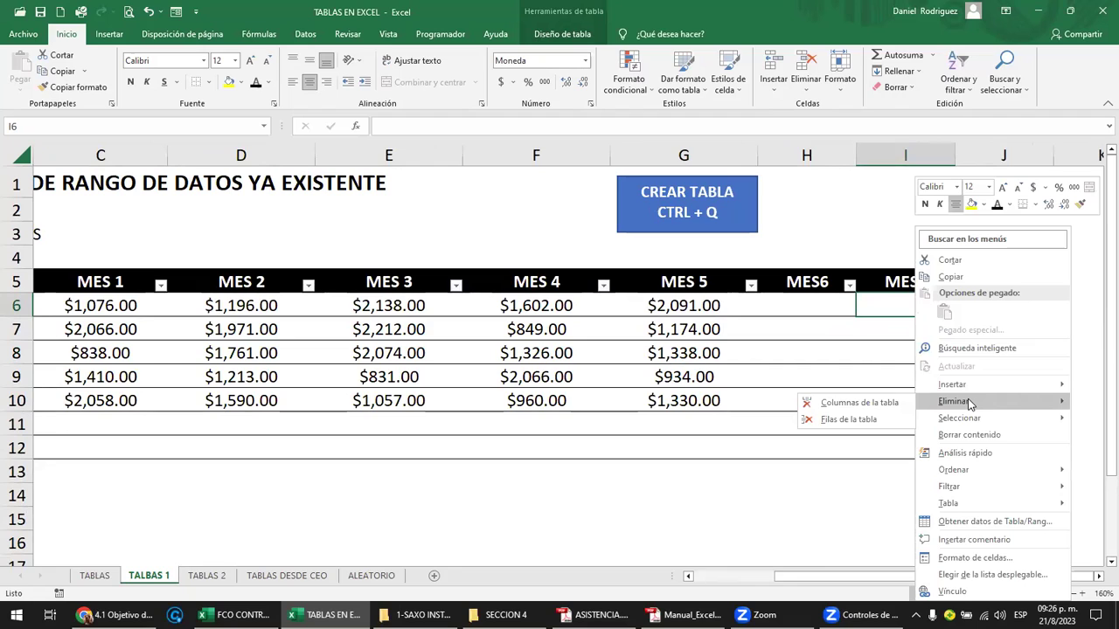
mouse_move(954, 402)
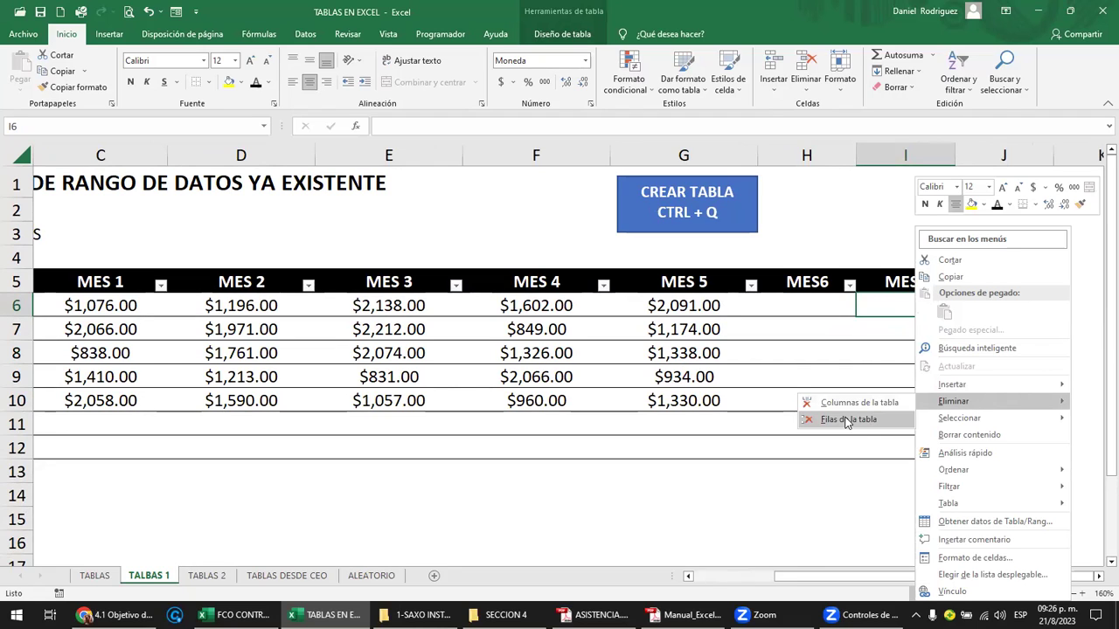
click(861, 403)
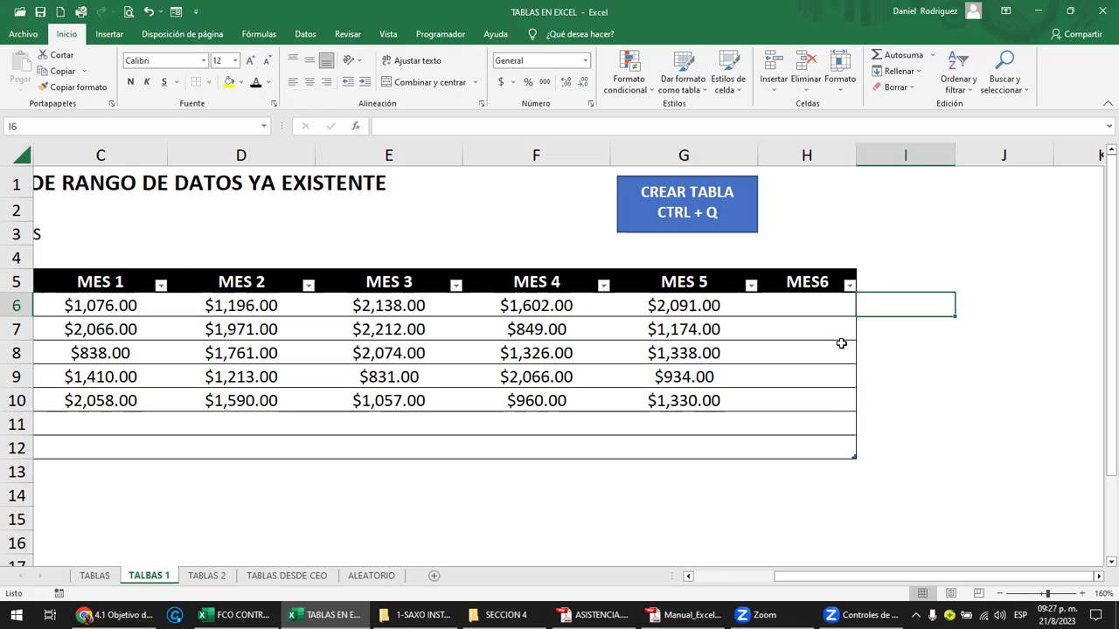
click(814, 304)
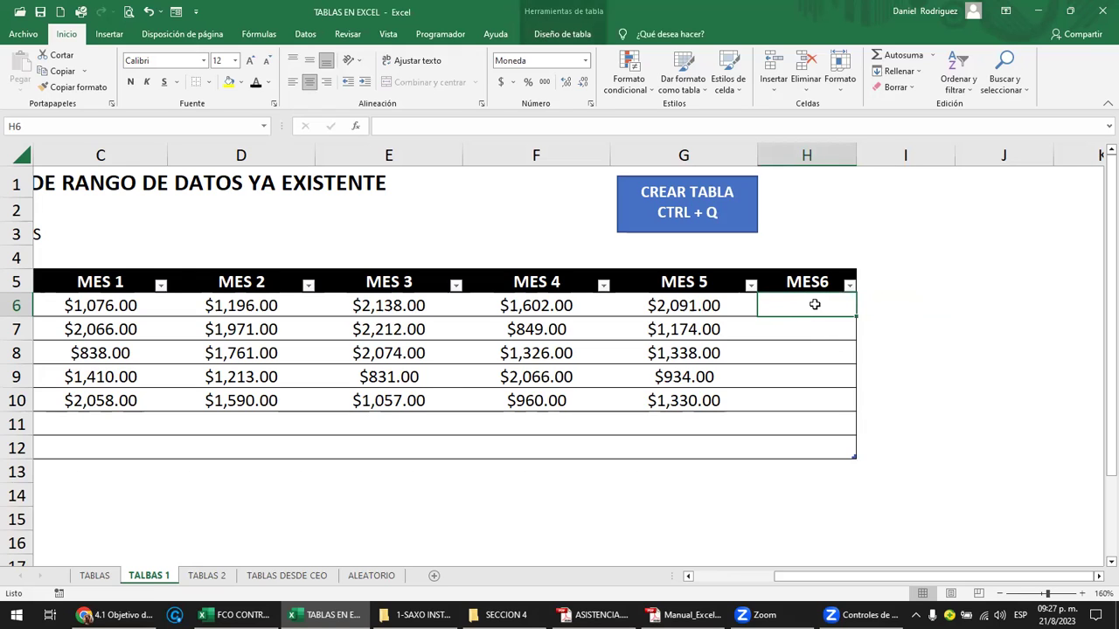
right_click(813, 302)
mouse_move(853, 401)
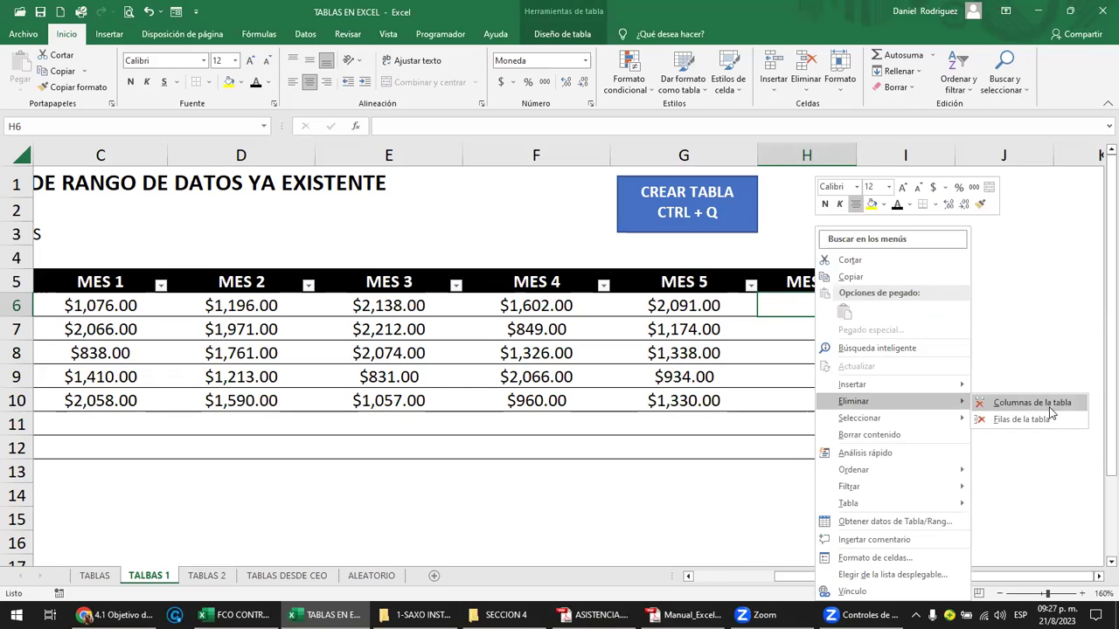
click(1050, 406)
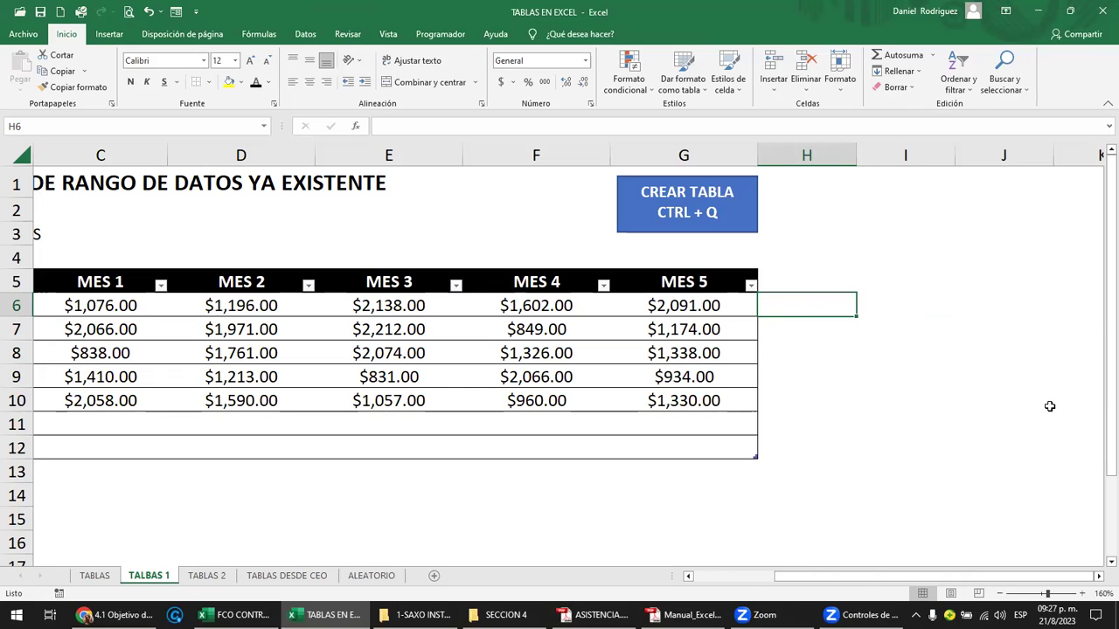
Delete empty rows 11 and 12 via Eliminar > Filas de la tabla.
click(55, 426)
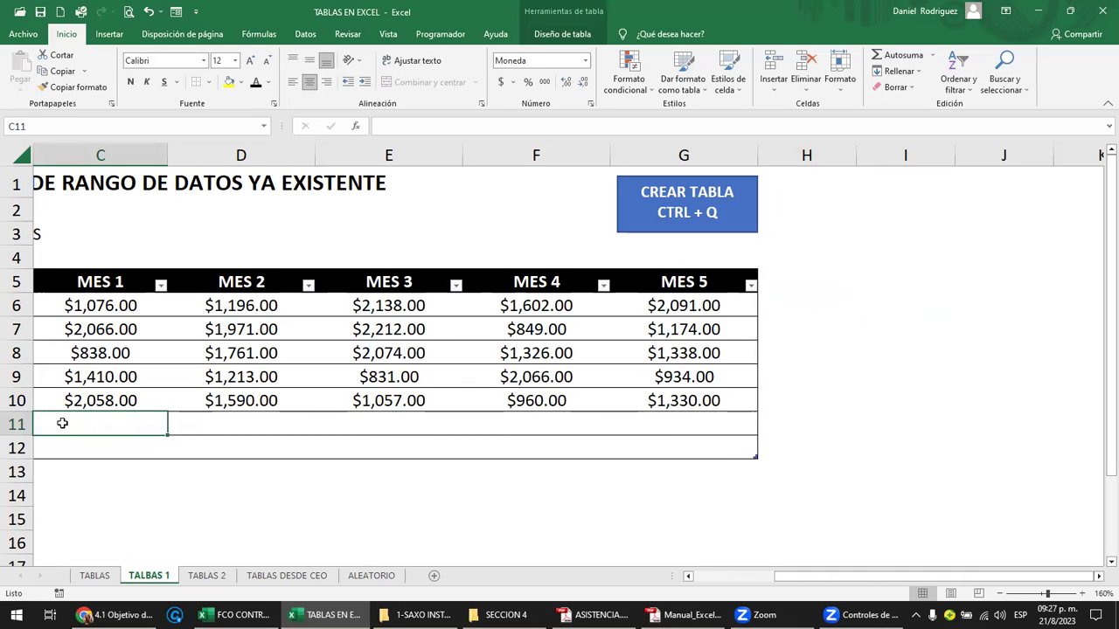
right_click(62, 424)
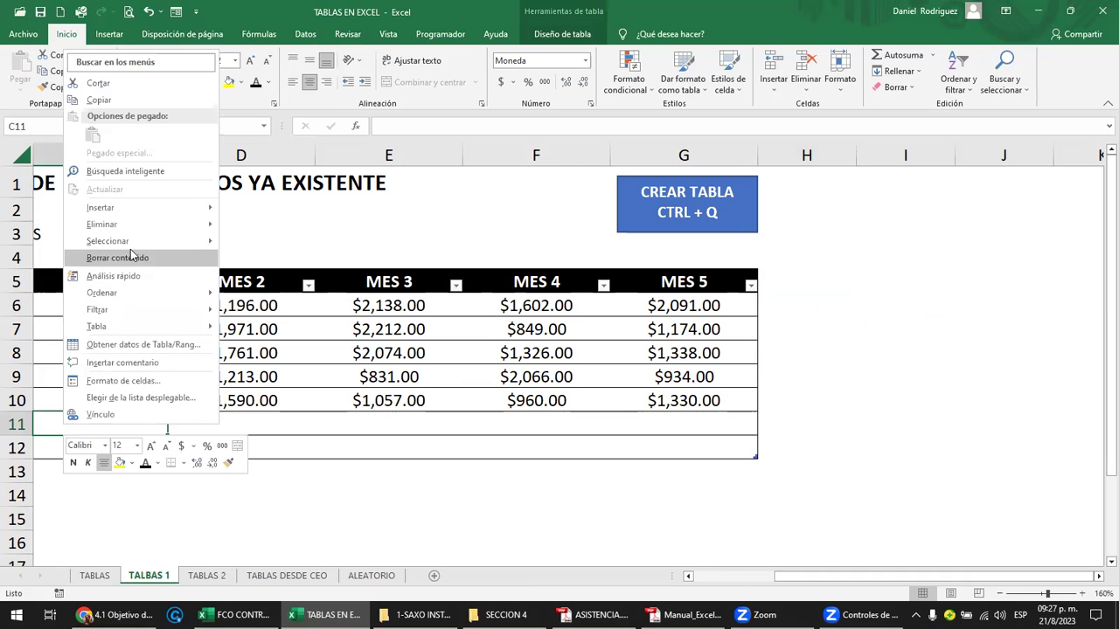
mouse_move(140, 225)
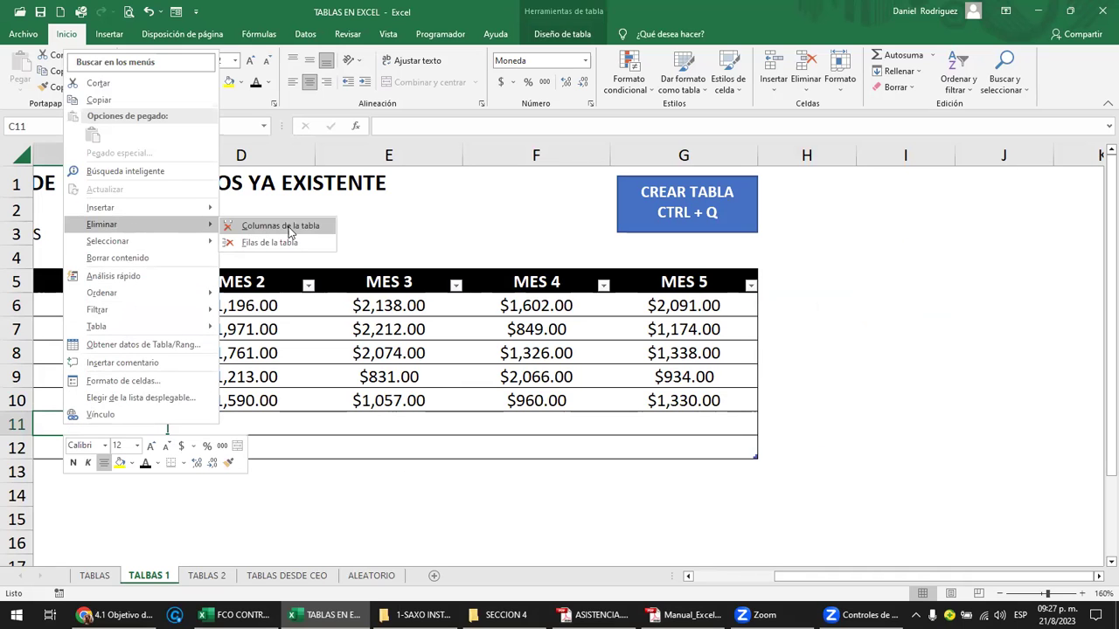
key(Escape)
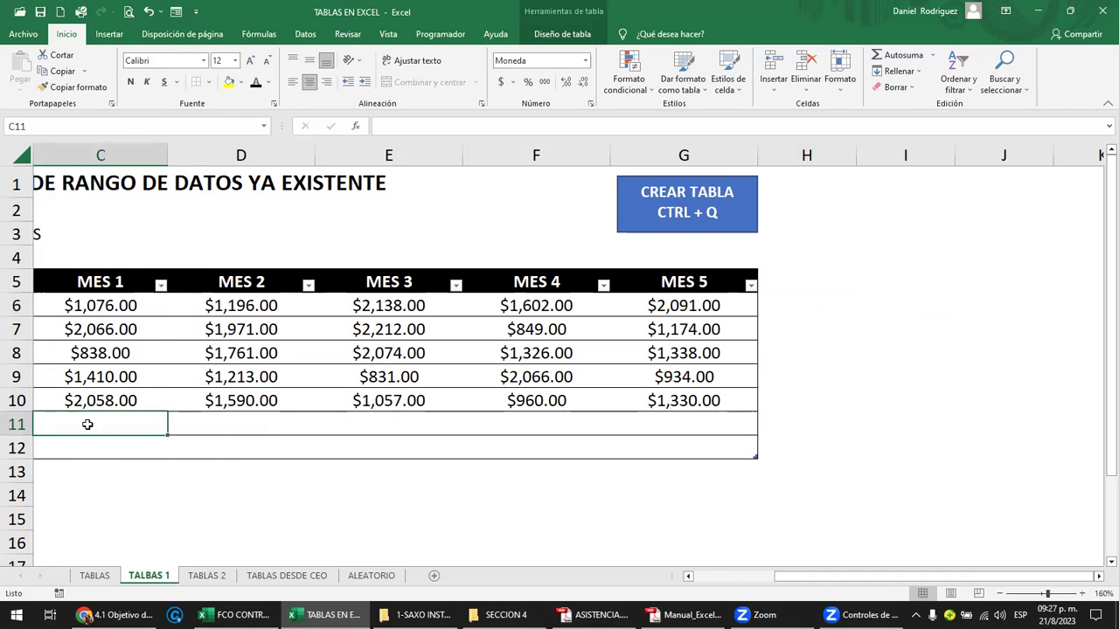
right_click(89, 424)
mouse_move(127, 225)
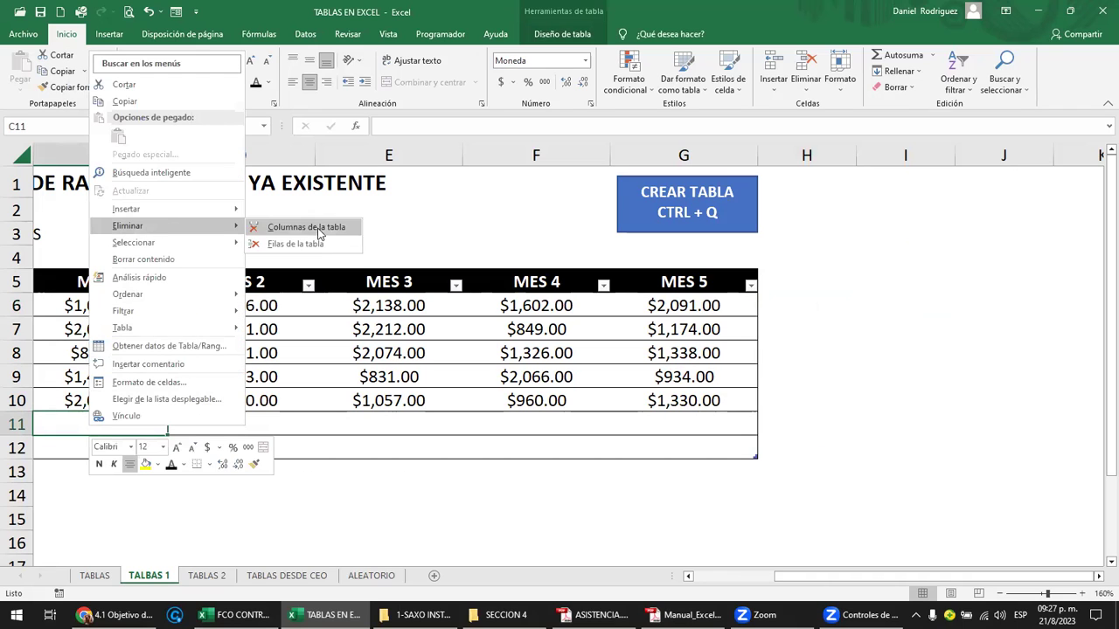
click(306, 246)
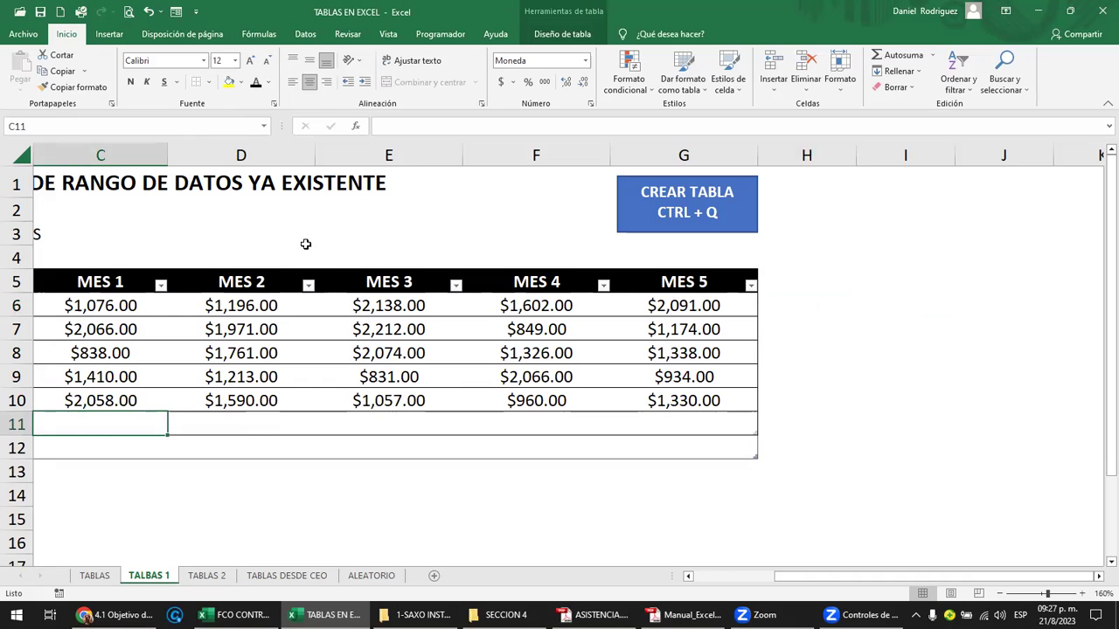
click(693, 422)
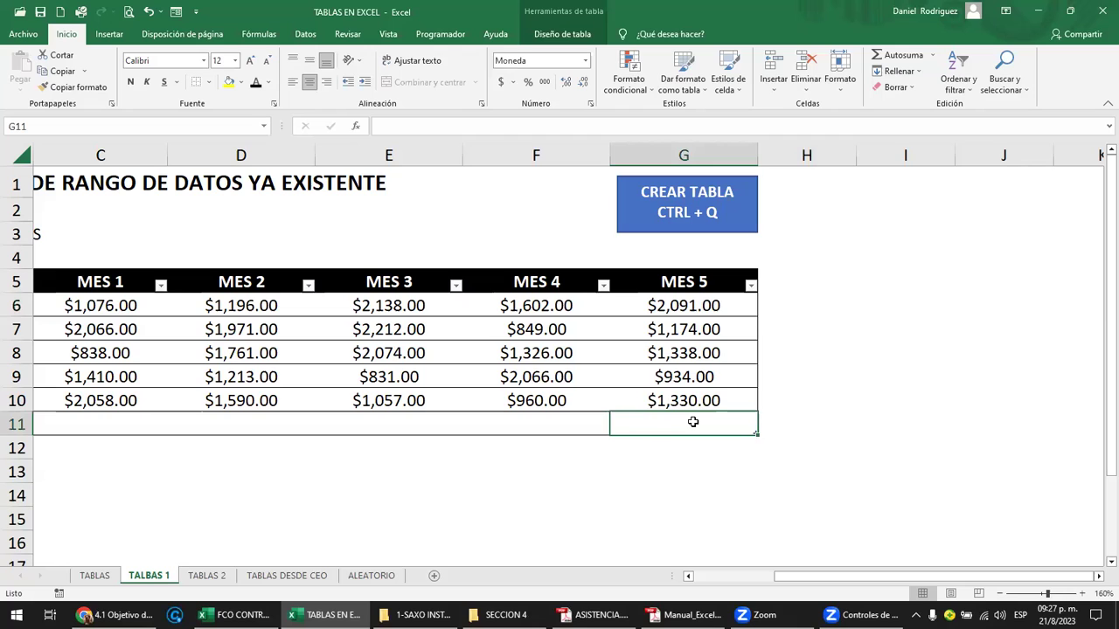
right_click(692, 422)
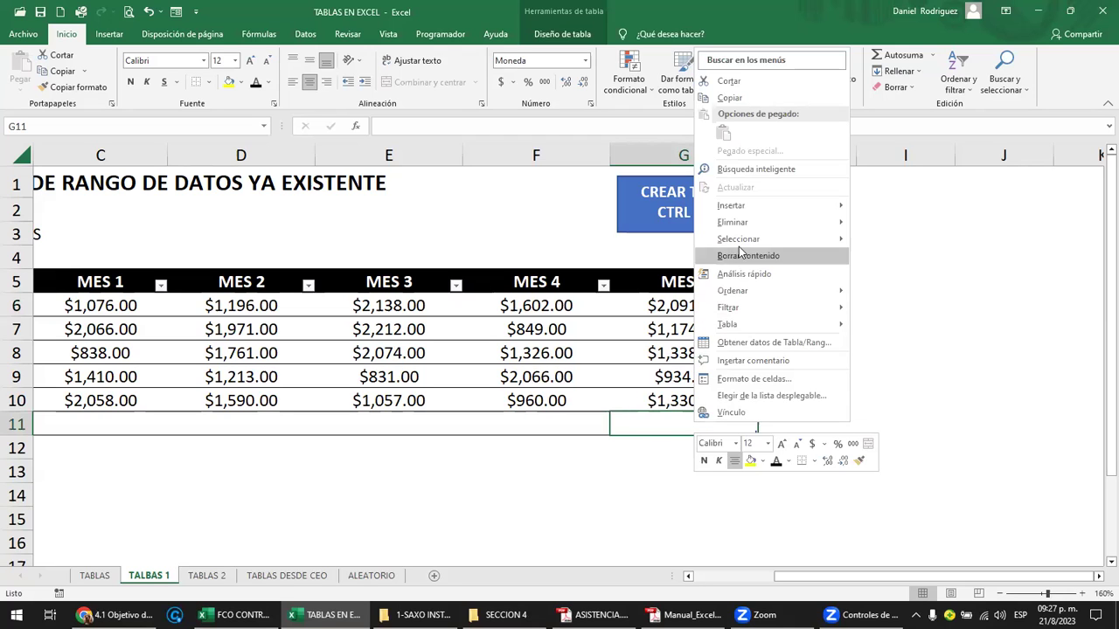
mouse_move(733, 222)
click(940, 245)
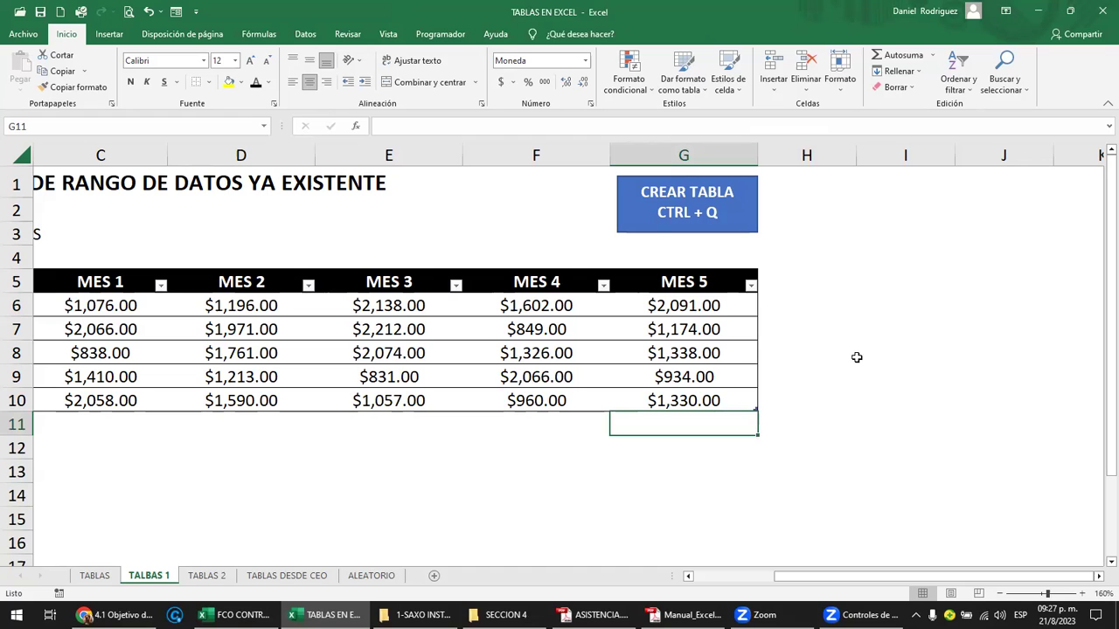
key(Left)
key(Left)
key(Left)
key(Left)
key(Left)
key(Left)
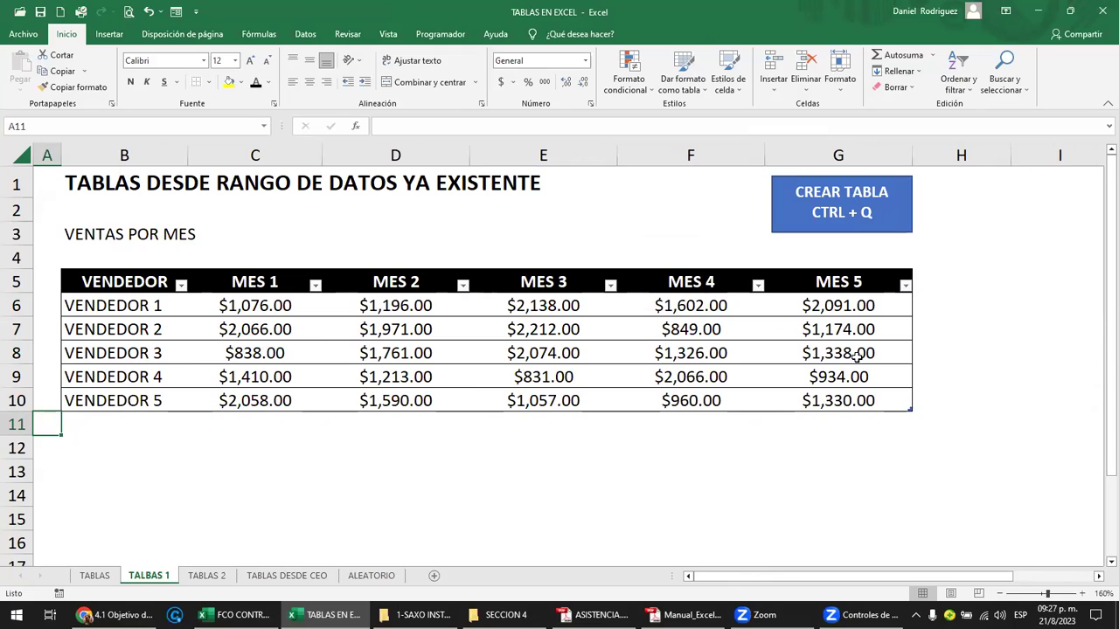
Test the deletions with Ctrl+Z and Ctrl+Y, then review MES 5 values G6:G10.
key(ctrl+z)
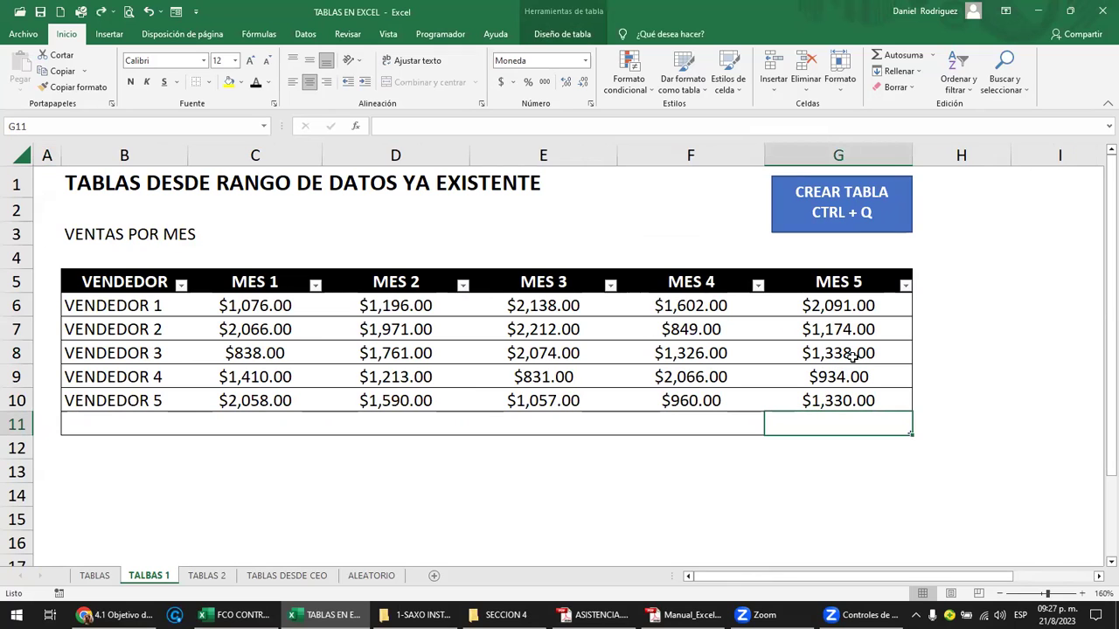
key(ctrl+z)
key(ctrl+y)
key(ctrl+y)
key(ctrl+y)
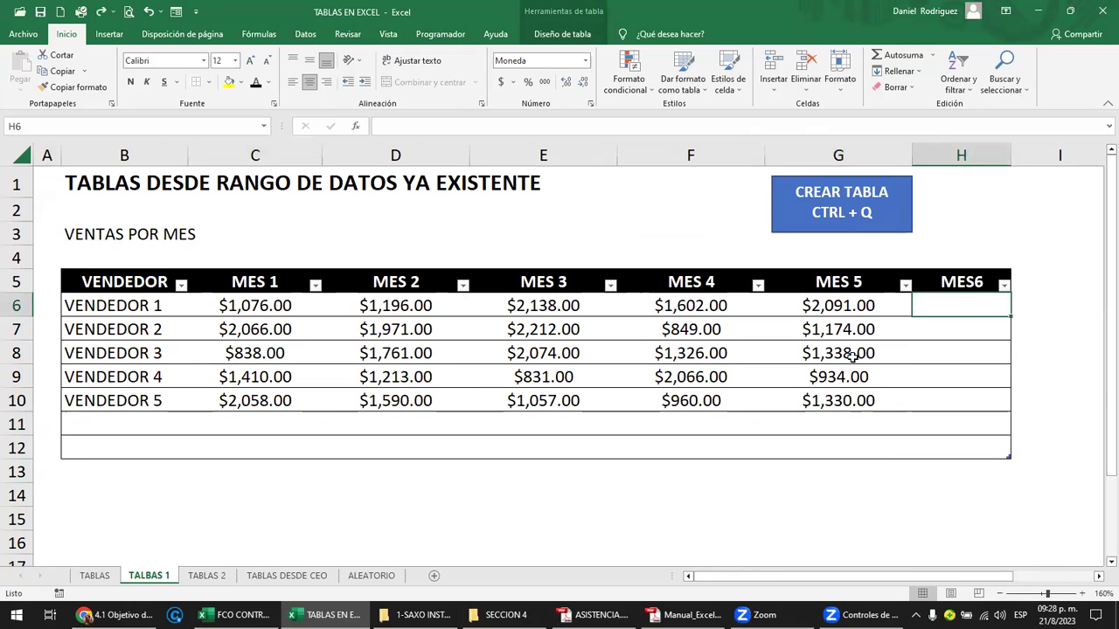
key(ctrl+z)
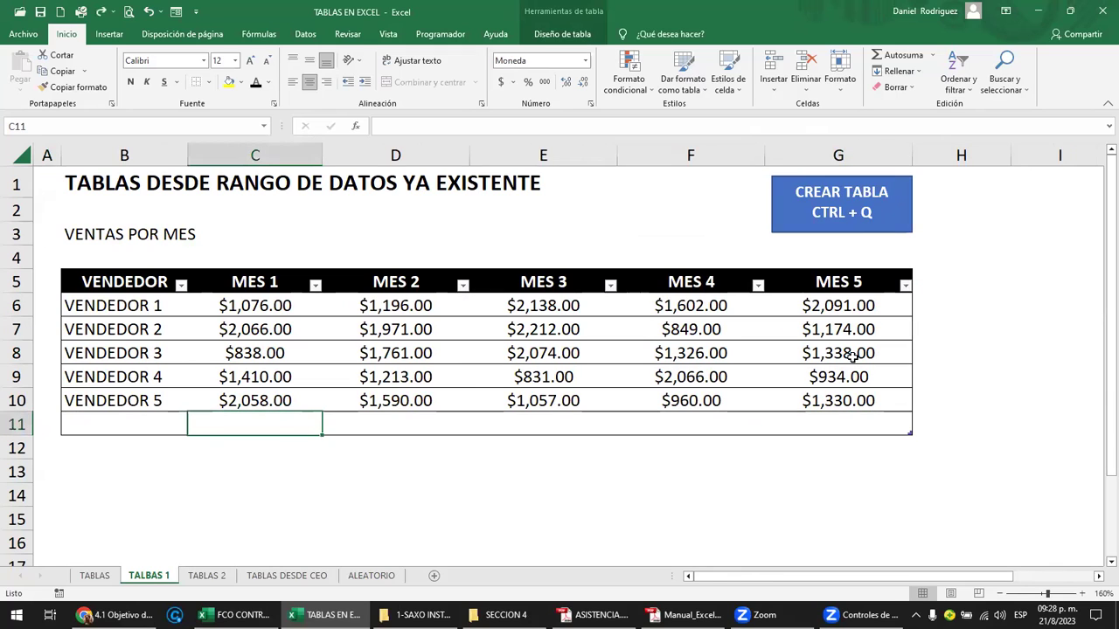
key(ctrl+z)
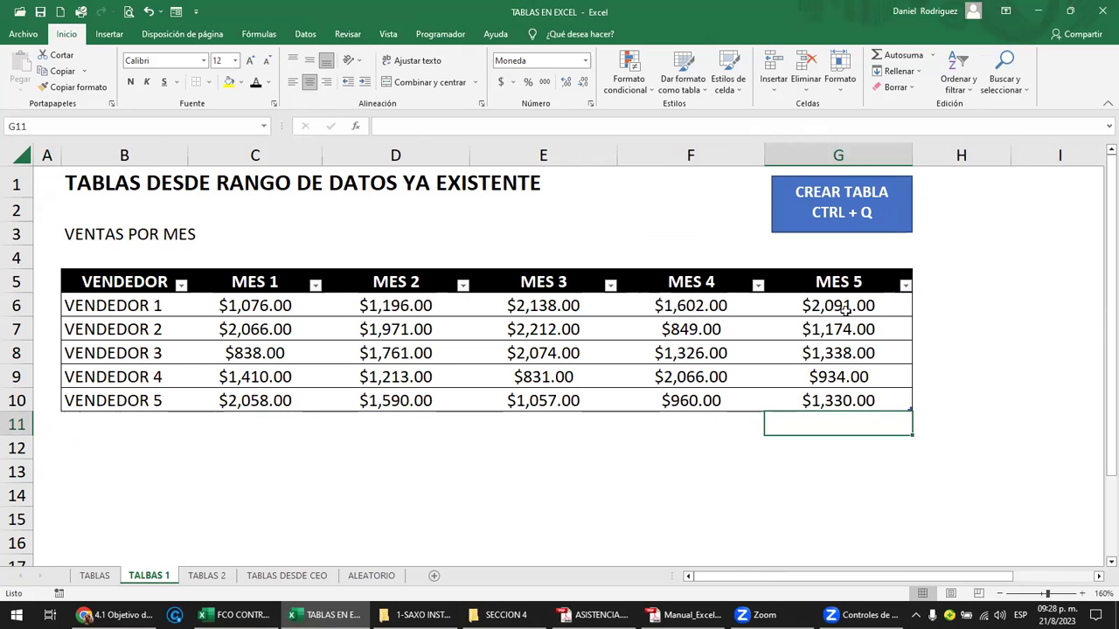
drag(841, 300, 848, 400)
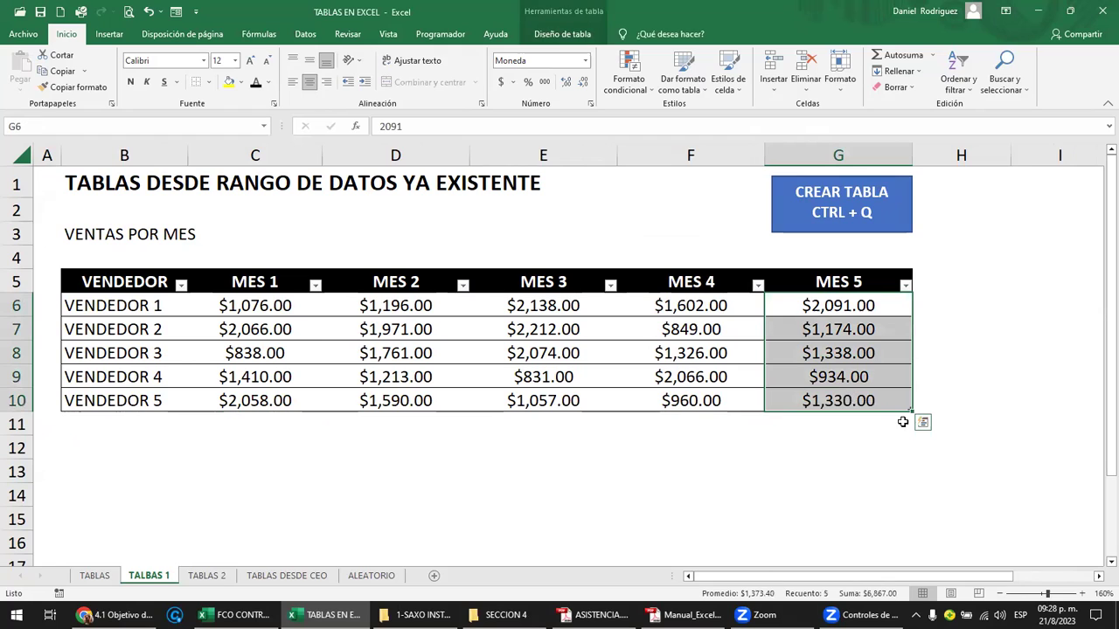
click(855, 423)
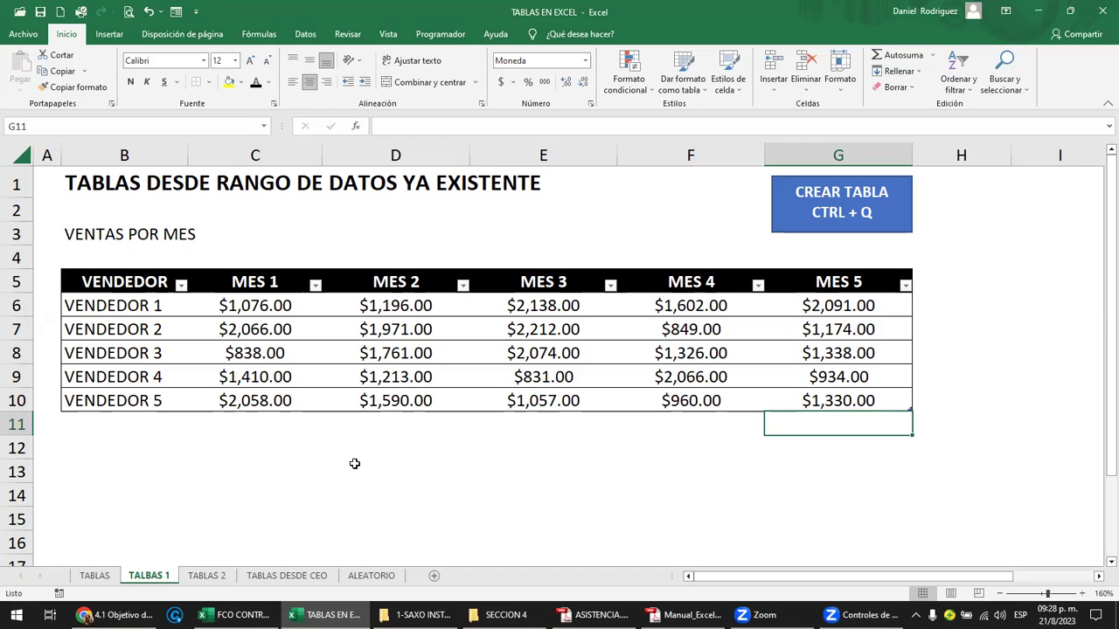
Open the TABLAS 2 sheet and inspect the title, the blank row and the Plataforma/Año headers.
click(215, 579)
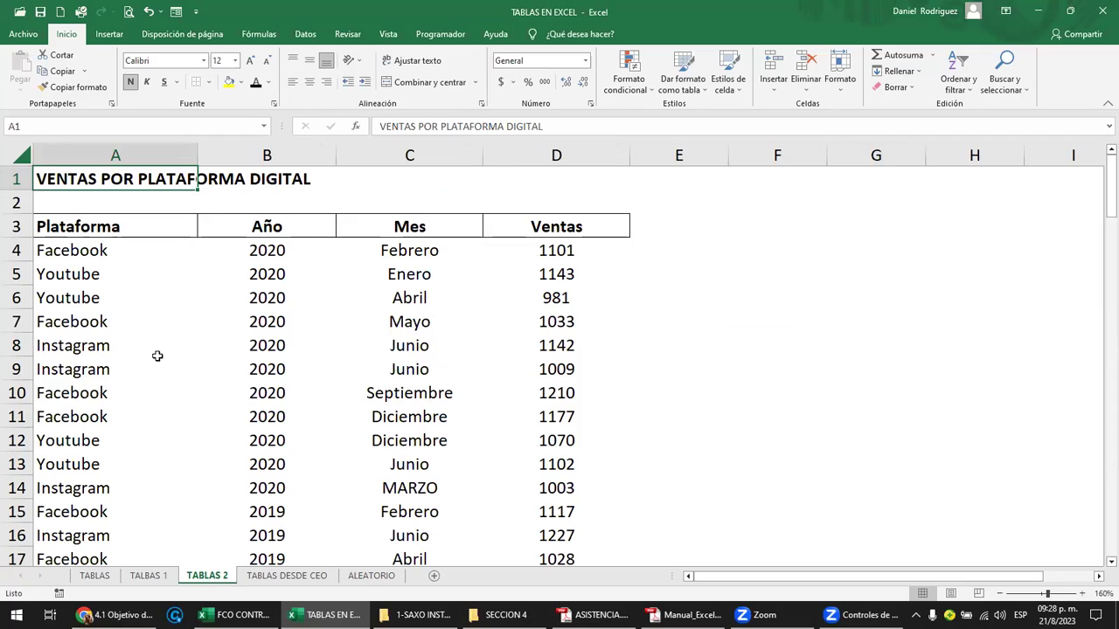
click(101, 247)
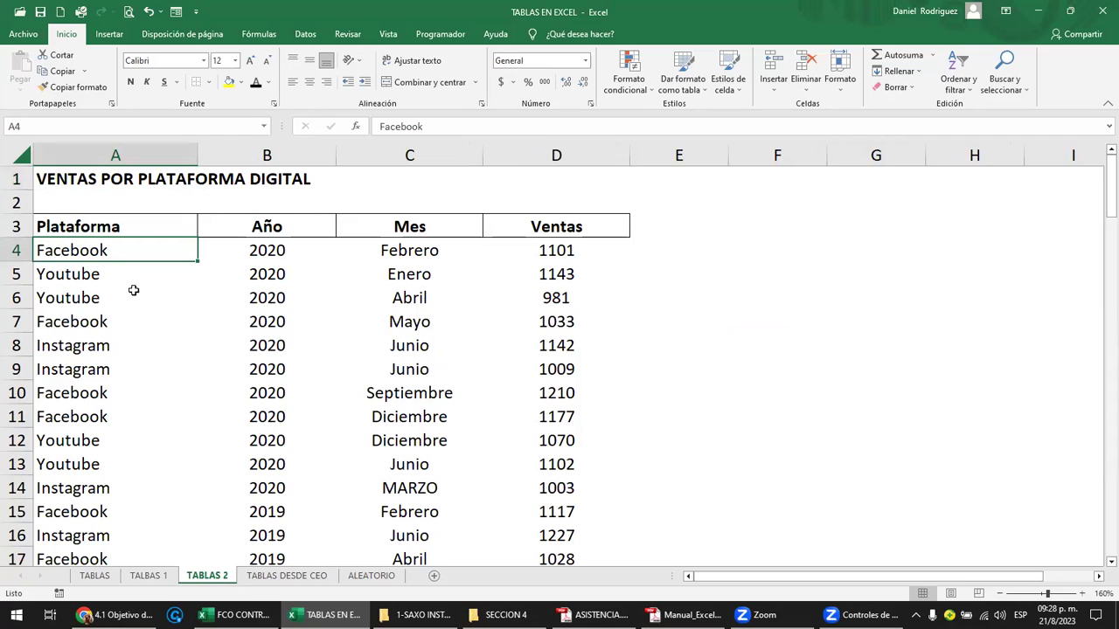
key(Up)
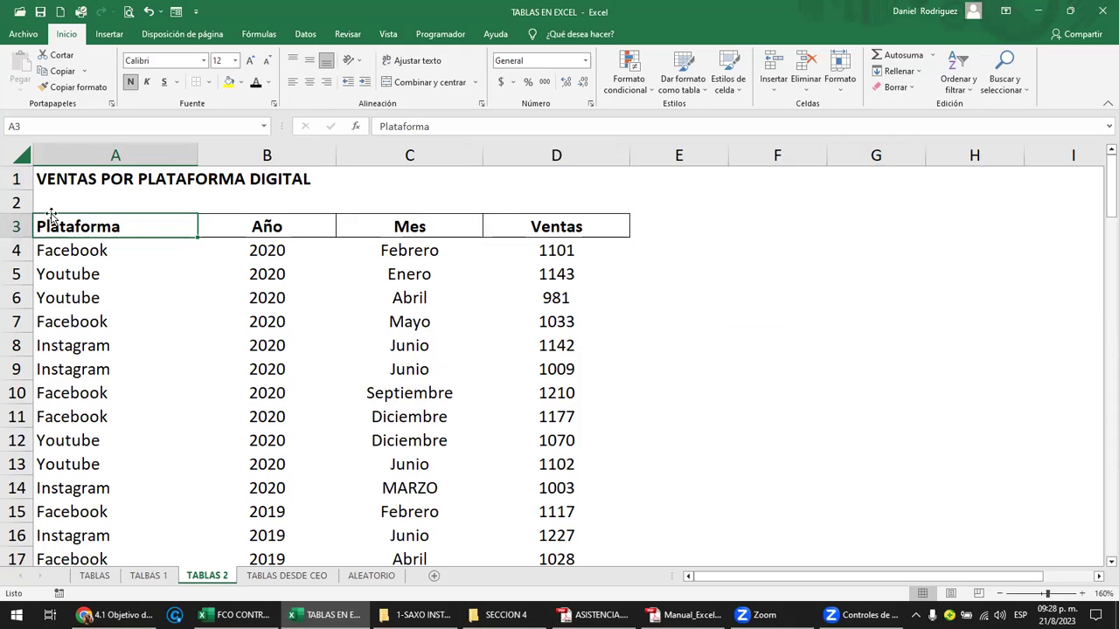
click(54, 181)
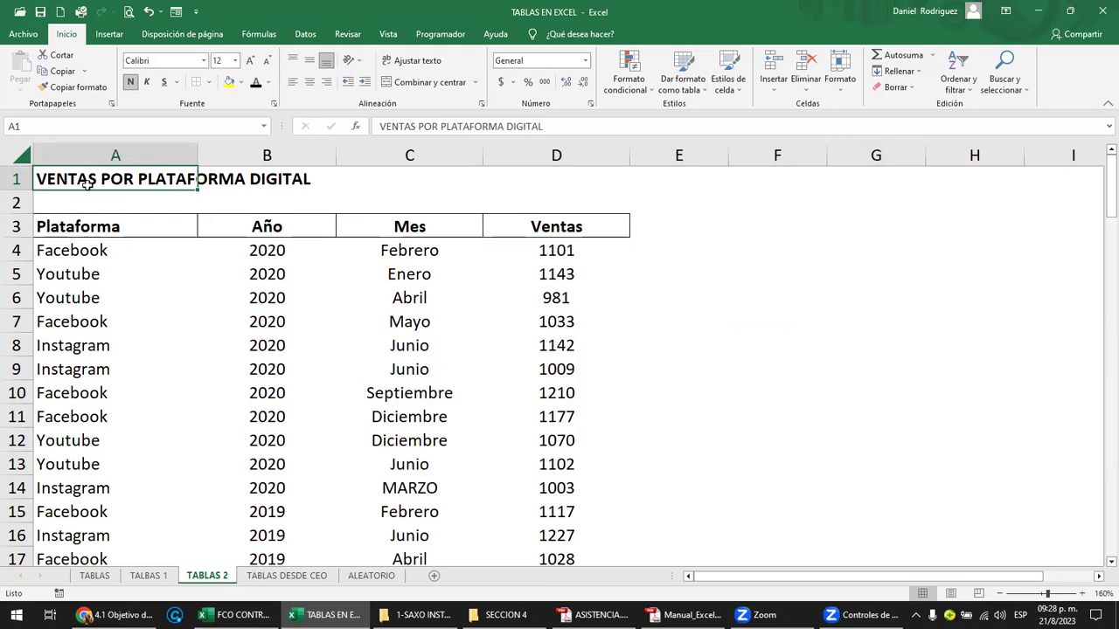
mouse_move(50, 205)
mouse_down()
mouse_move(646, 214)
mouse_move(664, 201)
mouse_up()
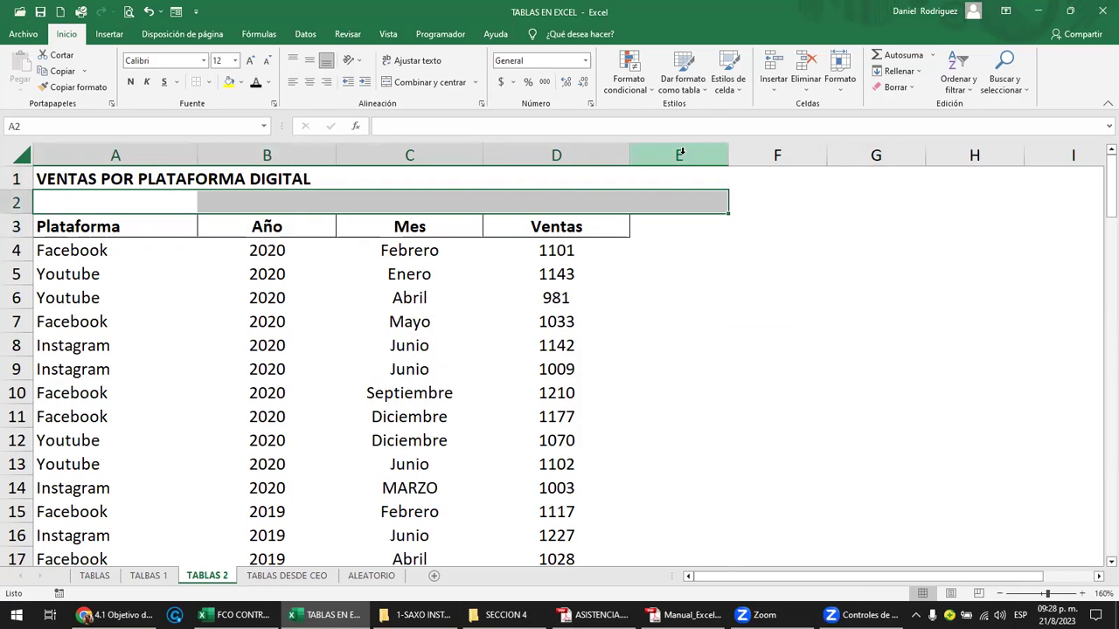
click(681, 153)
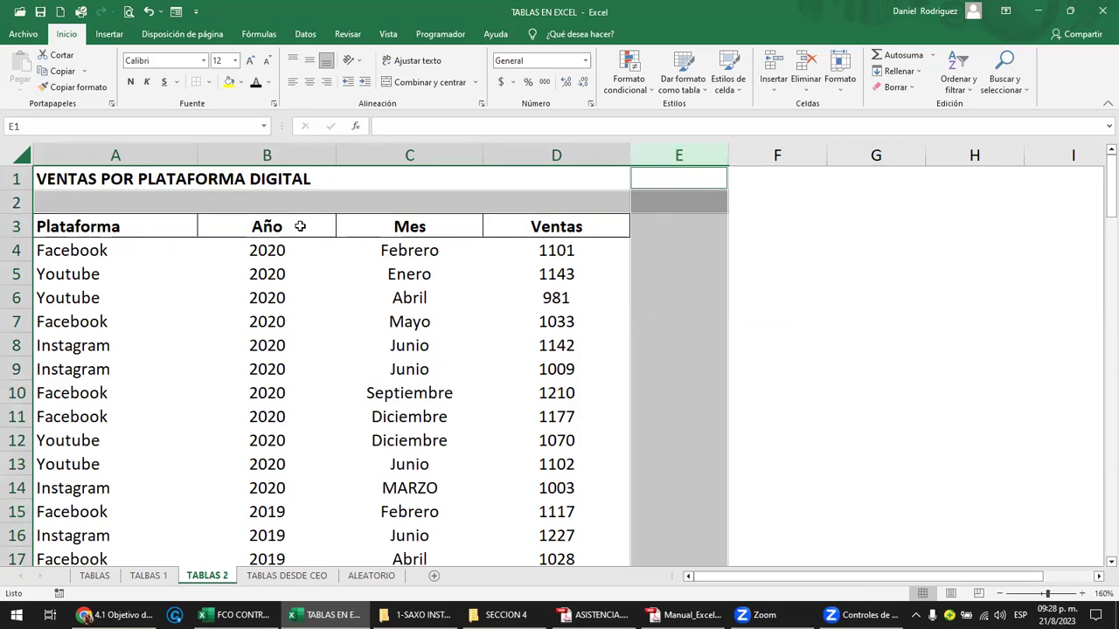
click(295, 227)
Scroll down through the roughly 100 rows of sales data and back to the top.
ctrl+scroll(291, 251, down, 2)
ctrl+scroll(293, 251, down, 1)
ctrl+scroll(293, 252, down, 3)
scroll(295, 252, down, 3)
scroll(296, 253, down, 2)
scroll(295, 252, down, 5)
scroll(295, 252, down, 5)
scroll(295, 252, down, 2)
scroll(295, 252, down, 7)
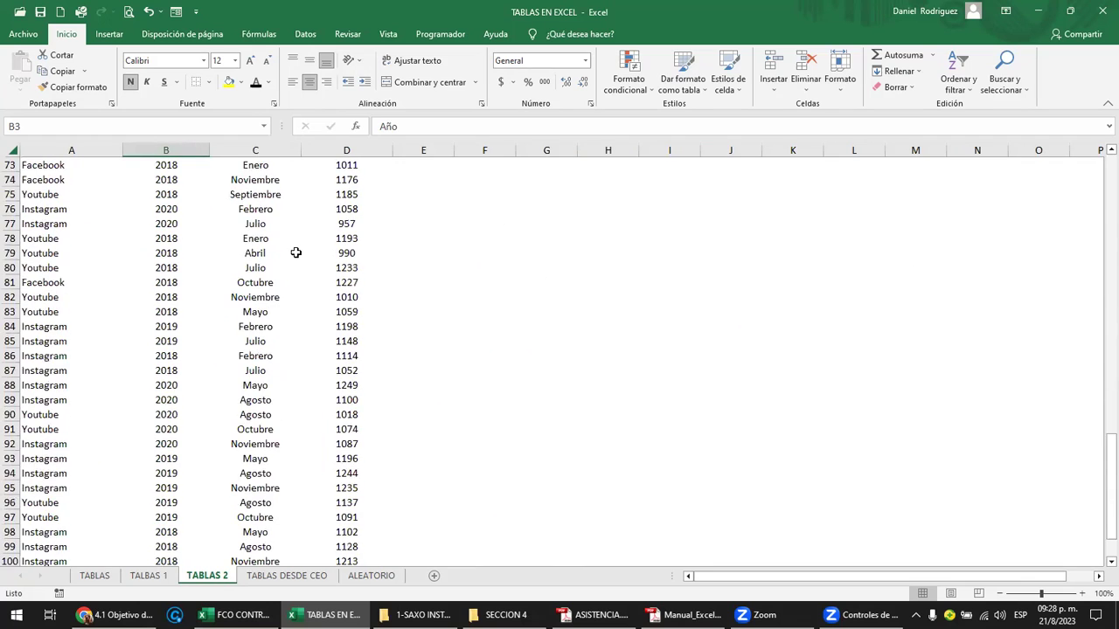
scroll(296, 252, down, 5)
scroll(296, 252, up, 6)
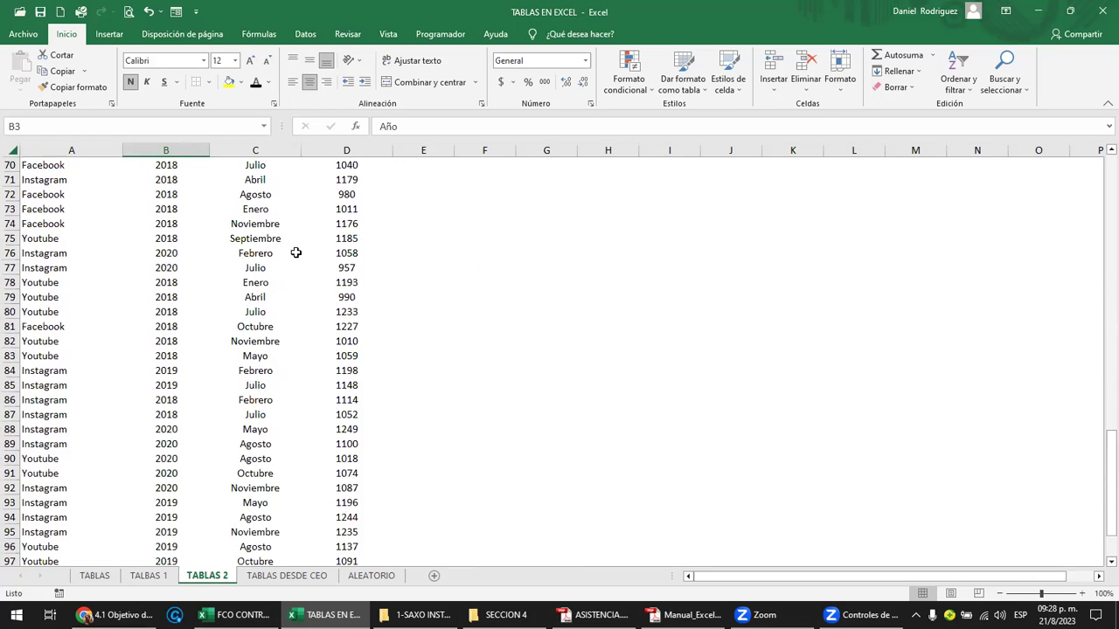
scroll(295, 253, up, 3)
scroll(296, 253, up, 8)
scroll(295, 253, up, 11)
scroll(295, 253, up, 1)
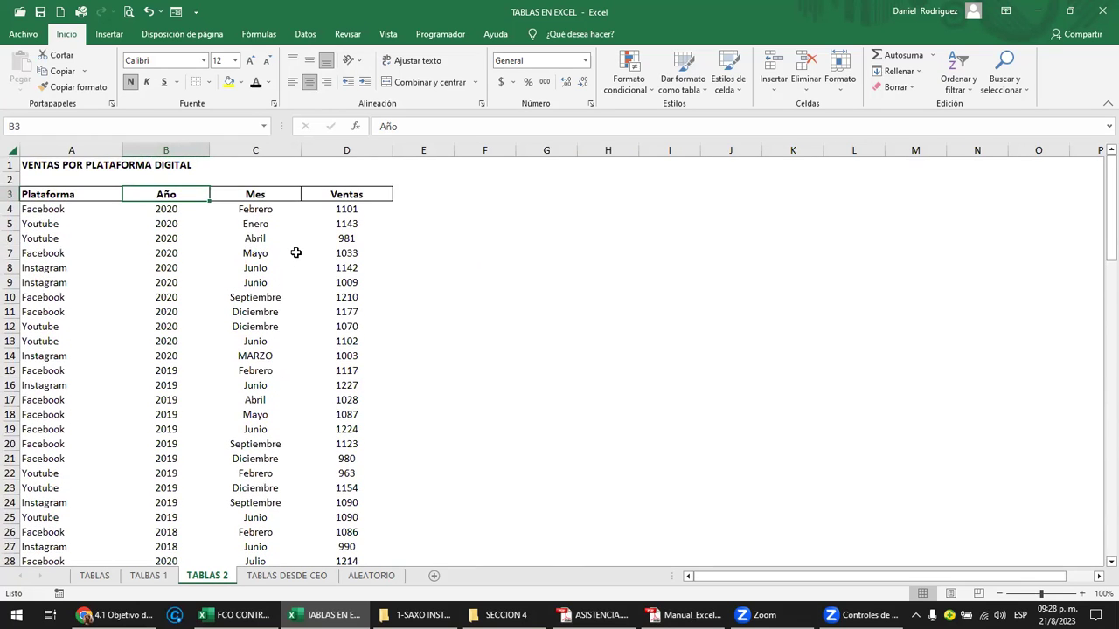
ctrl+scroll(295, 253, up, 2)
scroll(295, 253, up, 1)
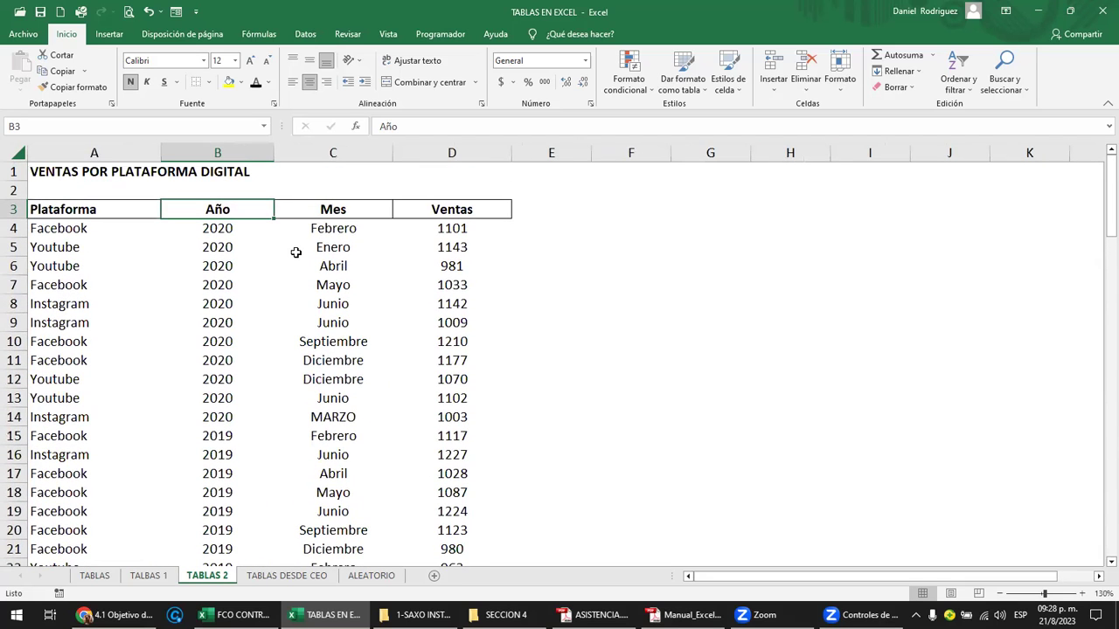
ctrl+scroll(437, 242, up, 2)
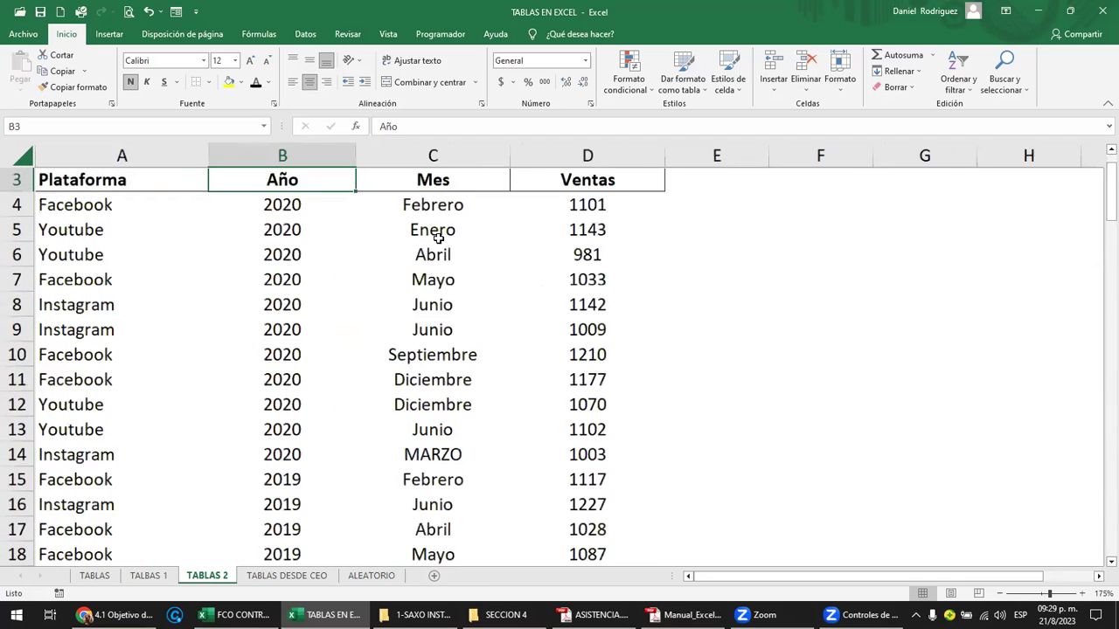
ctrl+scroll(440, 242, up, 2)
click(663, 246)
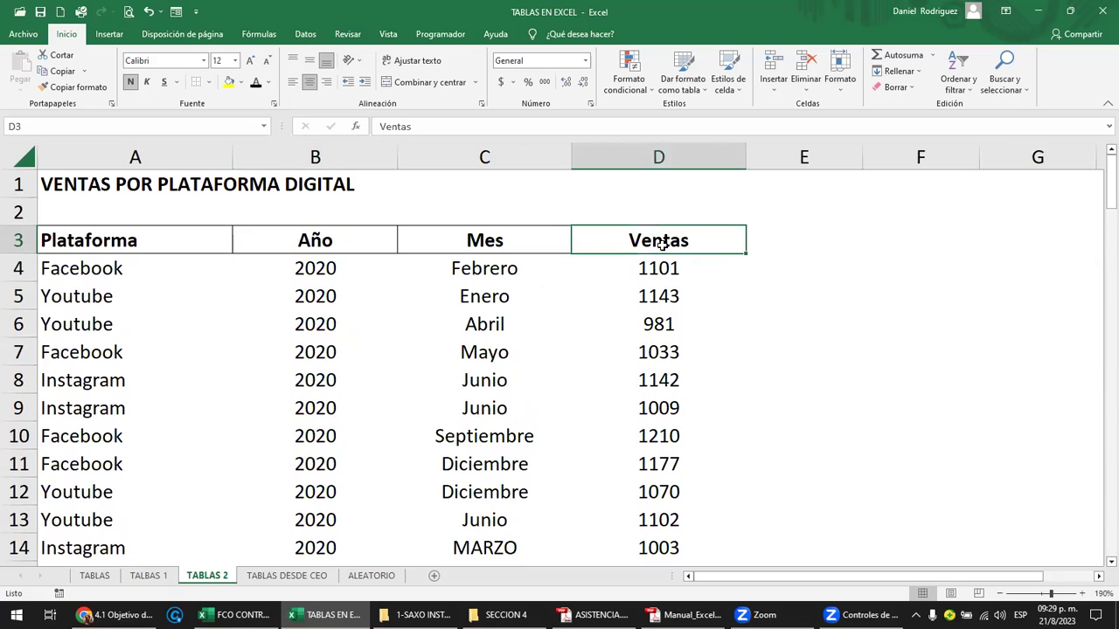
key(ctrl+t)
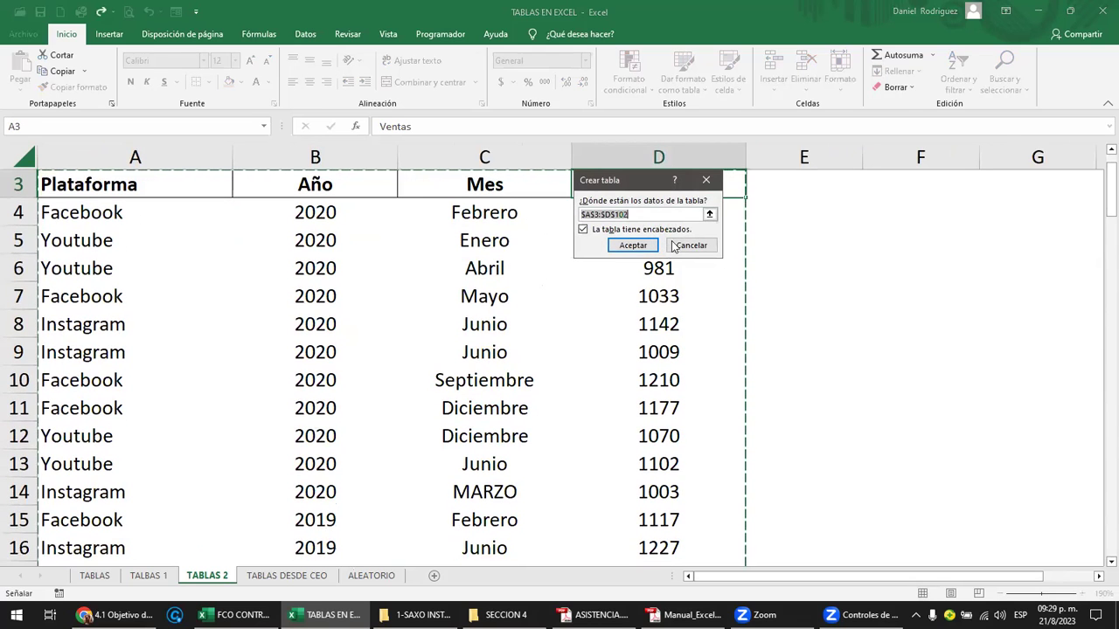
drag(629, 173, 877, 211)
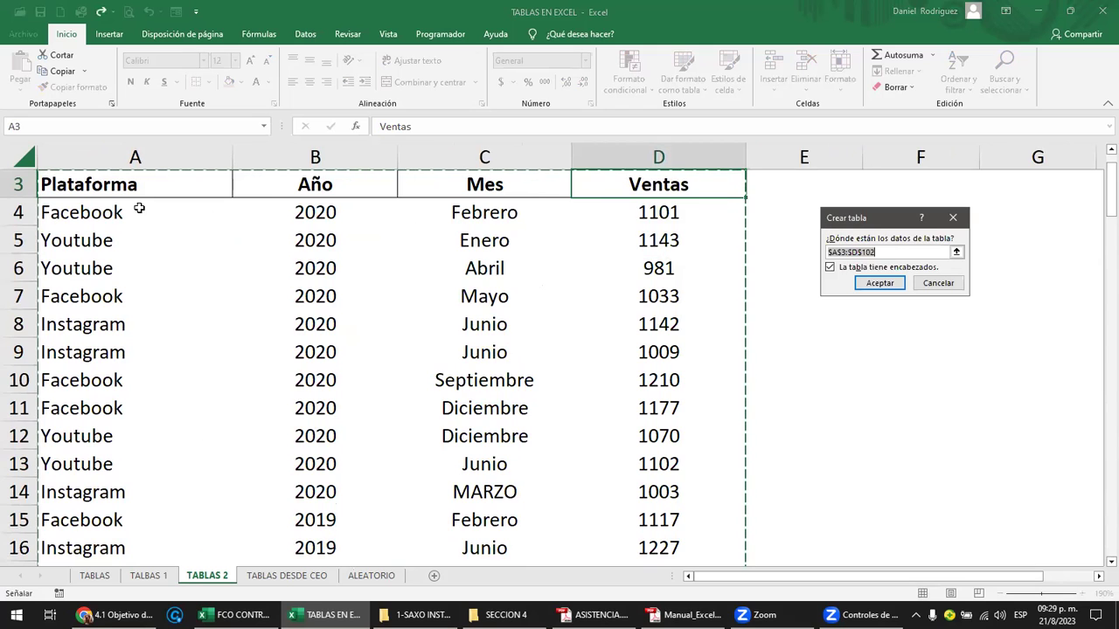
scroll(235, 284, up, 1)
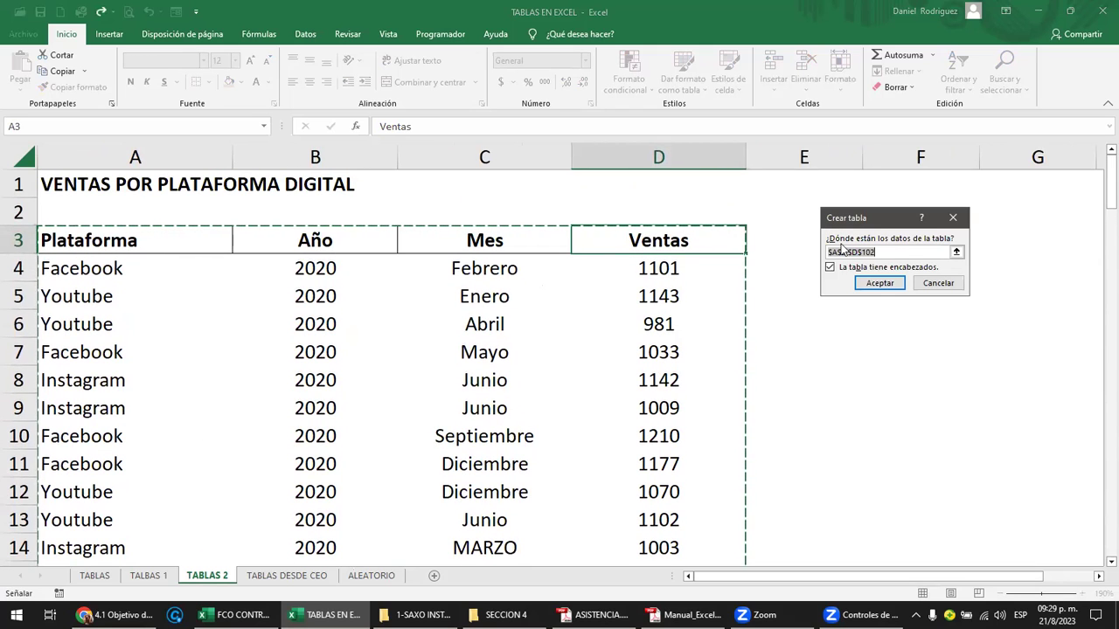
click(879, 284)
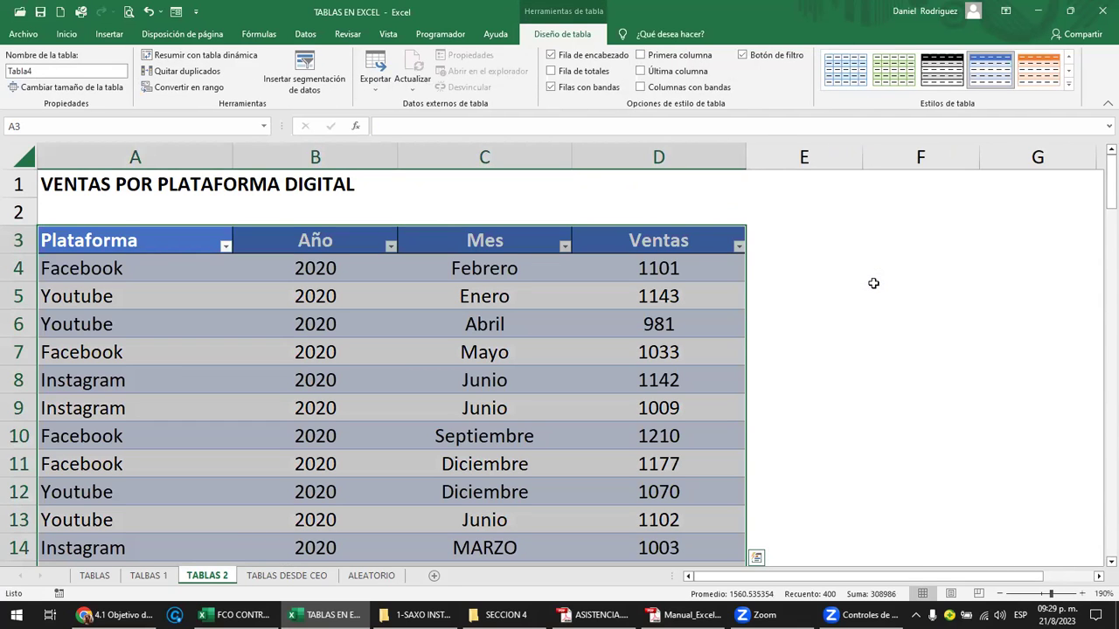
key(ctrl+z)
click(874, 283)
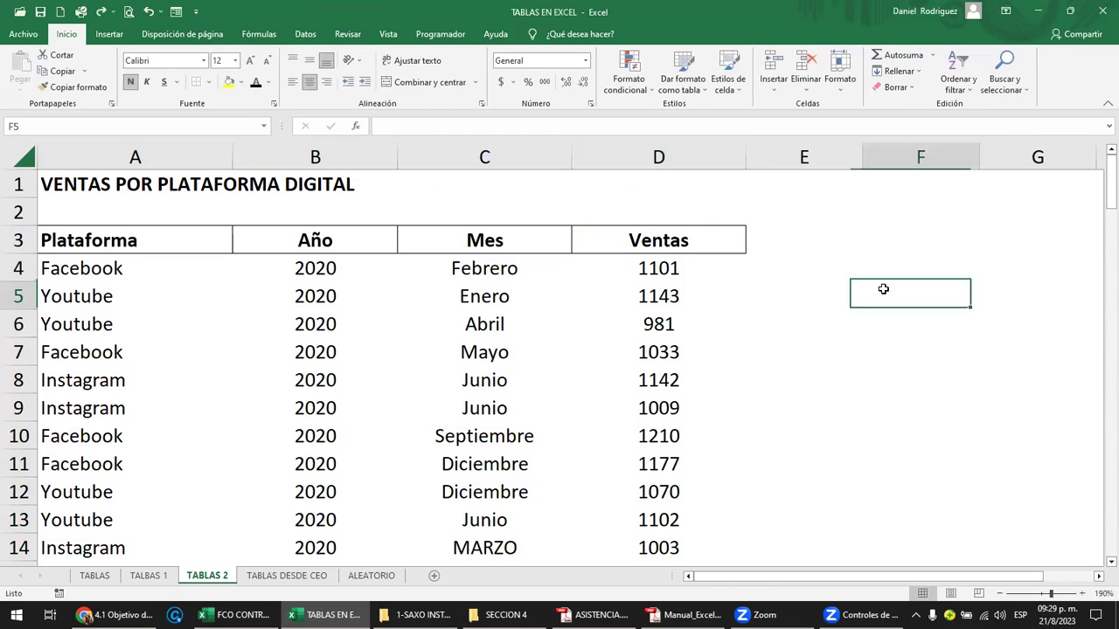
click(92, 186)
key(ctrl+x)
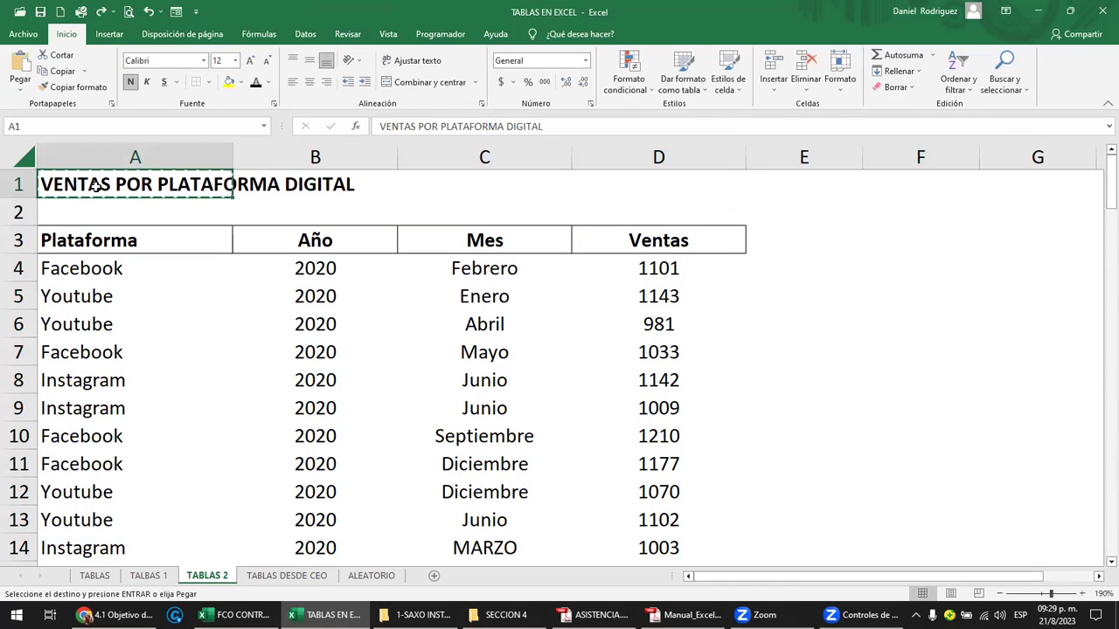
key(Down)
key(ctrl+v)
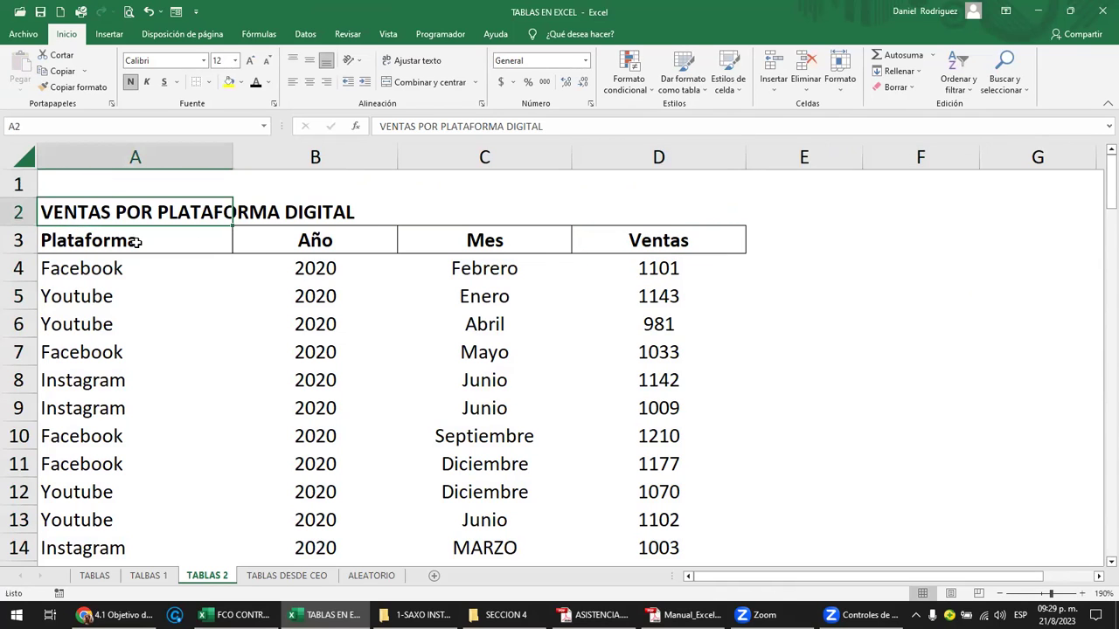
click(137, 242)
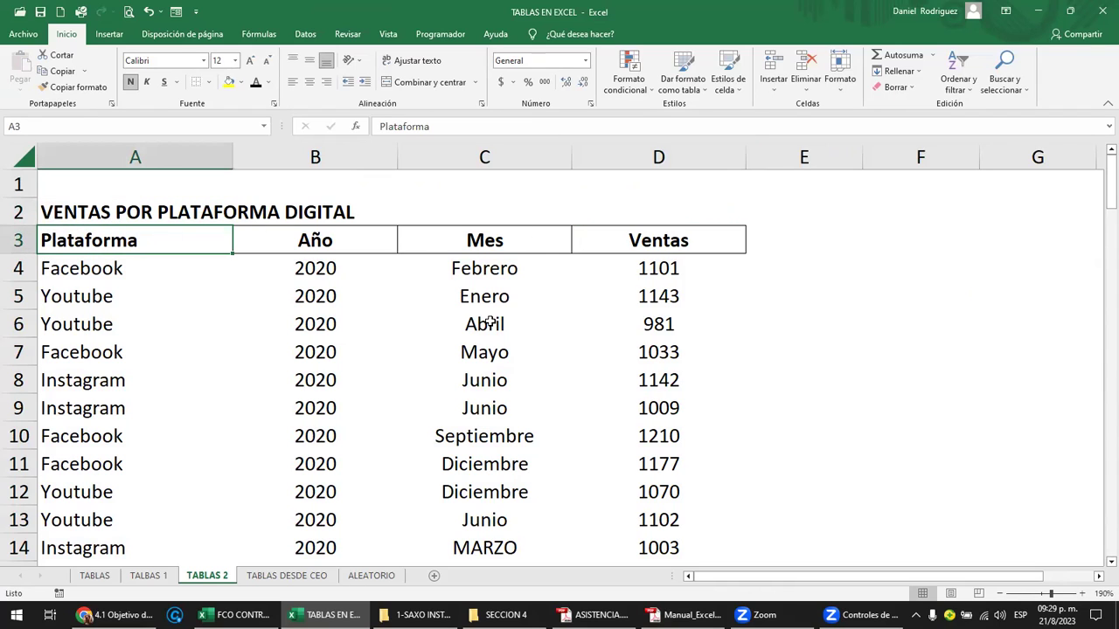
click(491, 244)
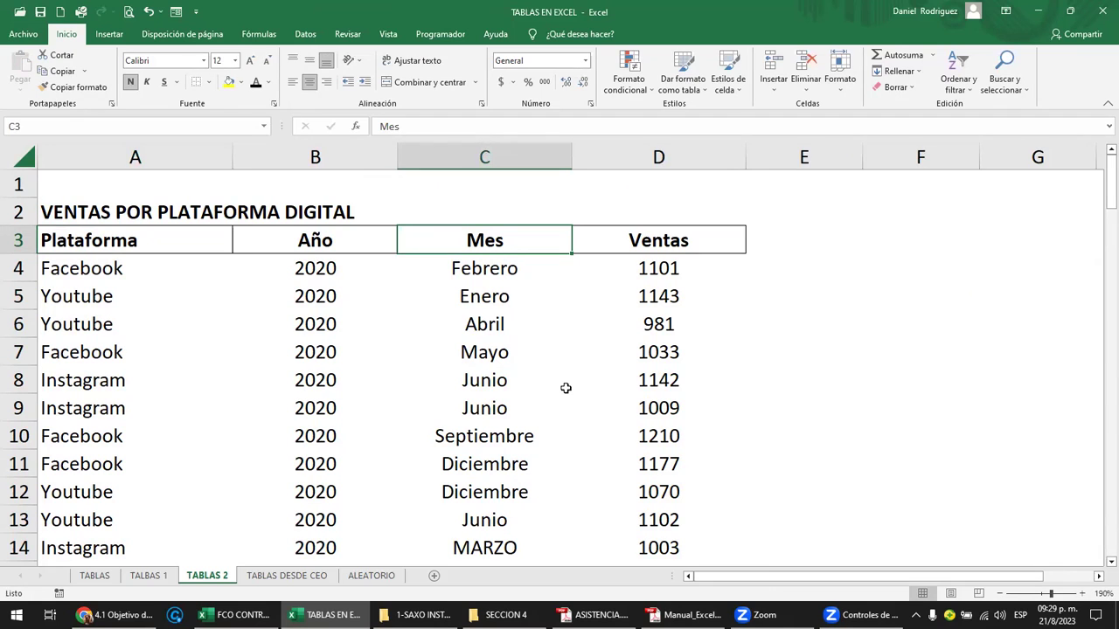
key(ctrl+t)
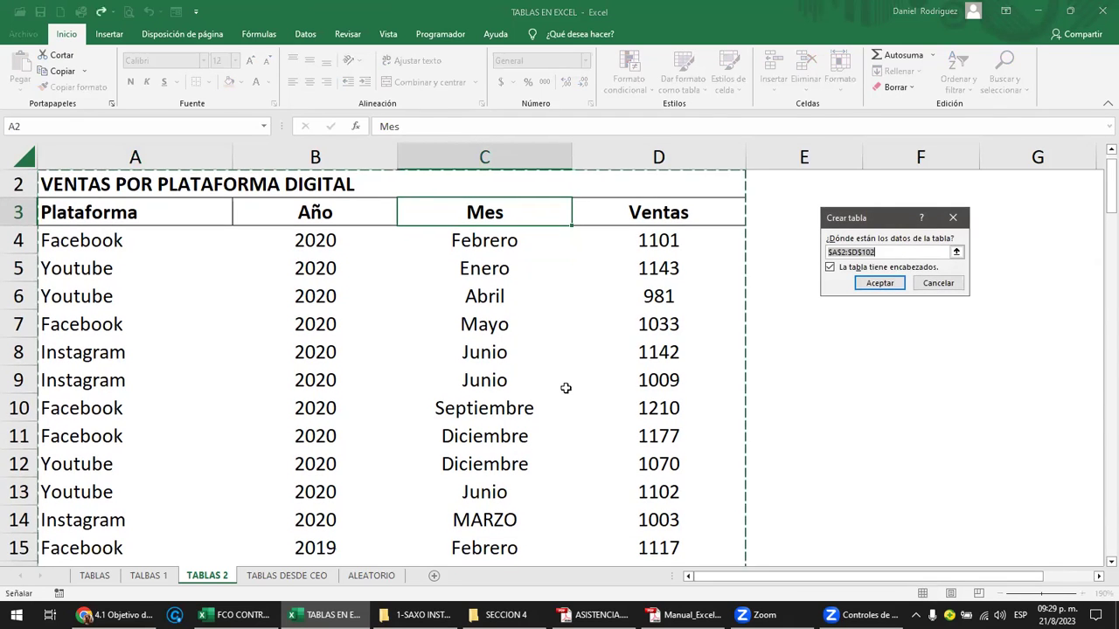
click(880, 284)
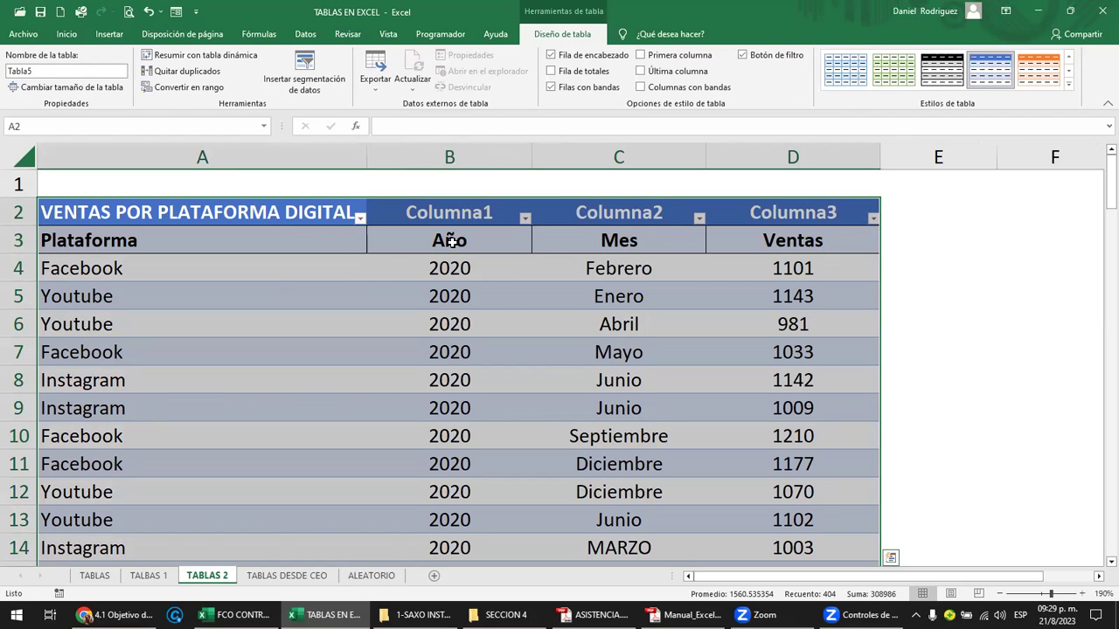
click(55, 216)
drag(407, 214, 818, 209)
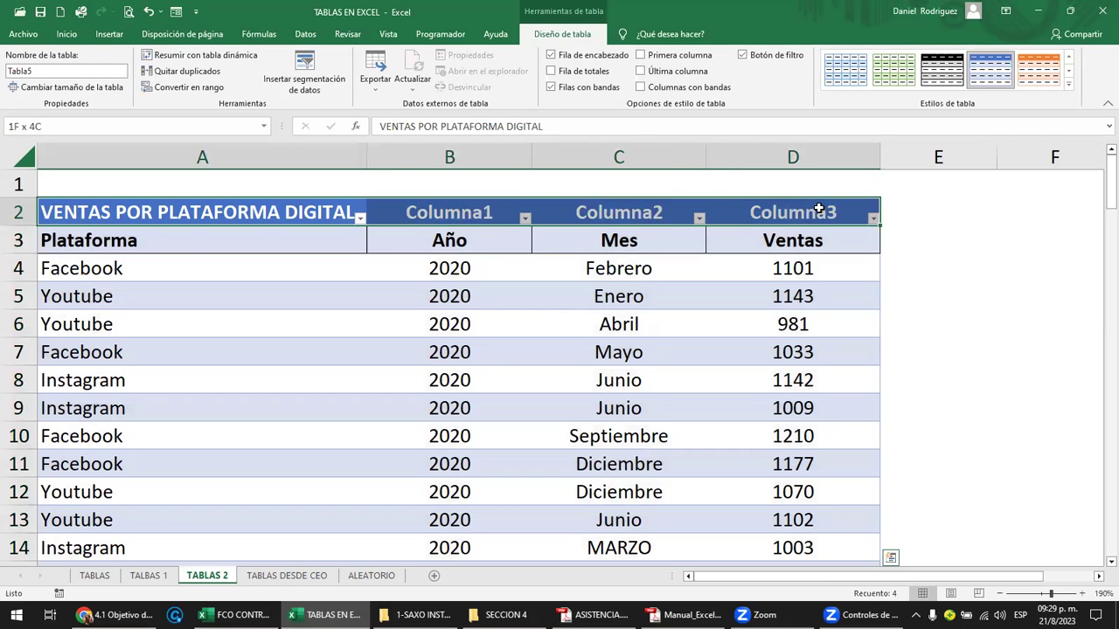
drag(163, 240, 825, 242)
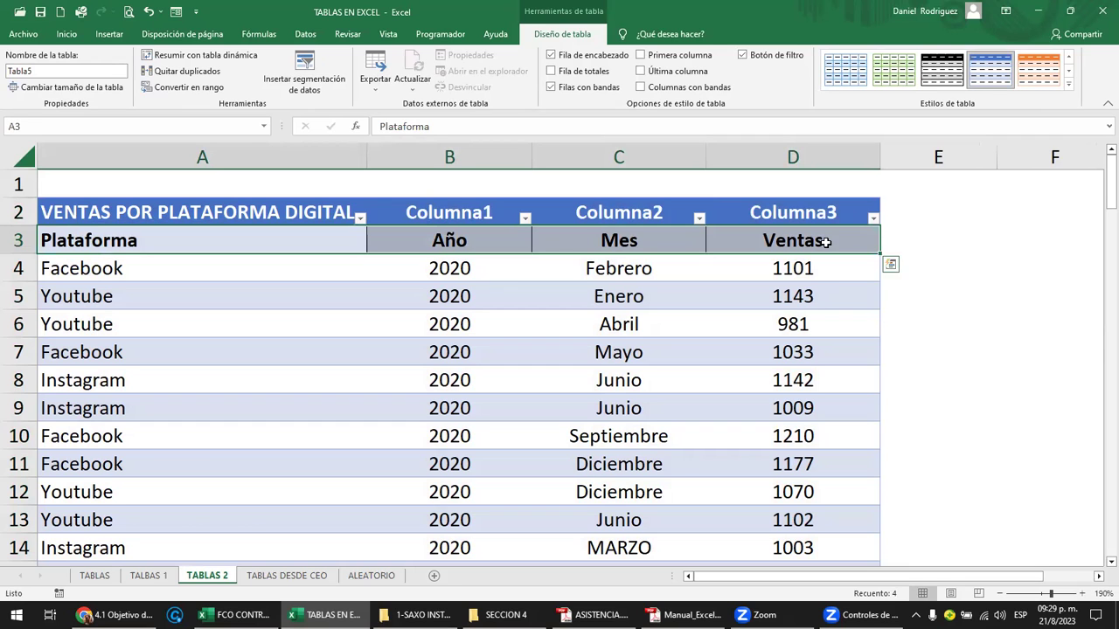
click(260, 212)
key(ctrl+a)
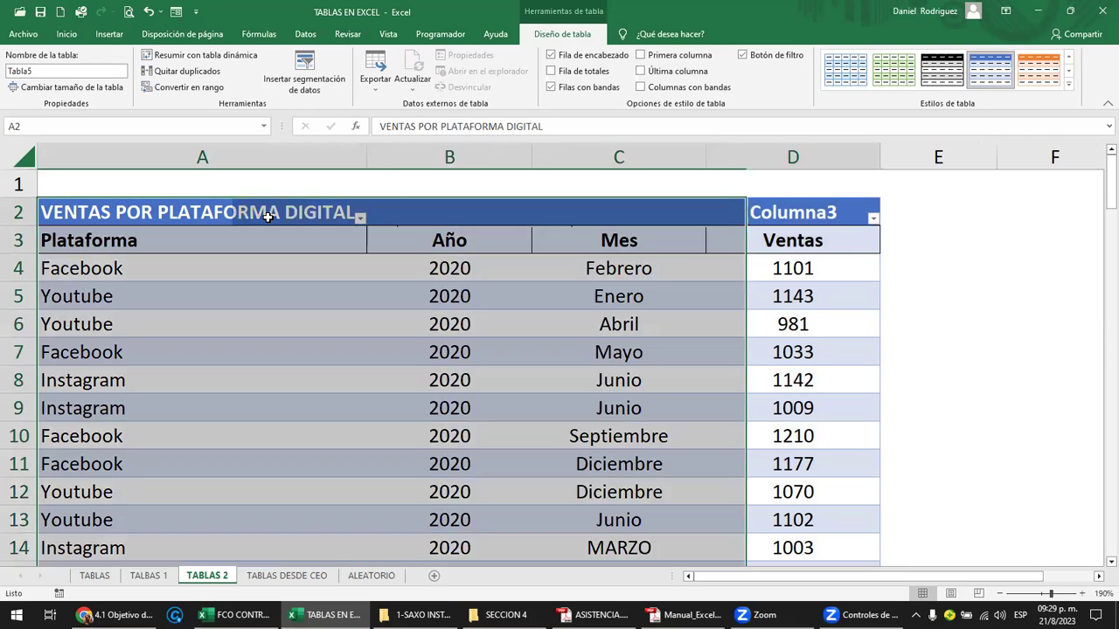
key(ctrl+z)
key(ctrl+z)
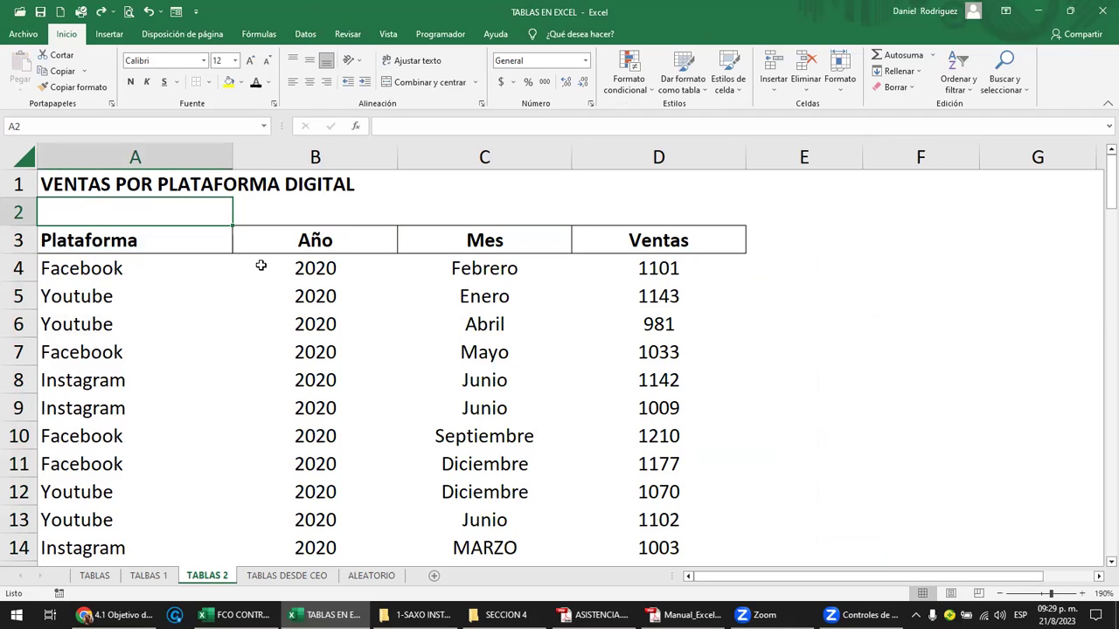
Create a table from A3:D102 without a header row, giving generic Columna headers.
click(172, 246)
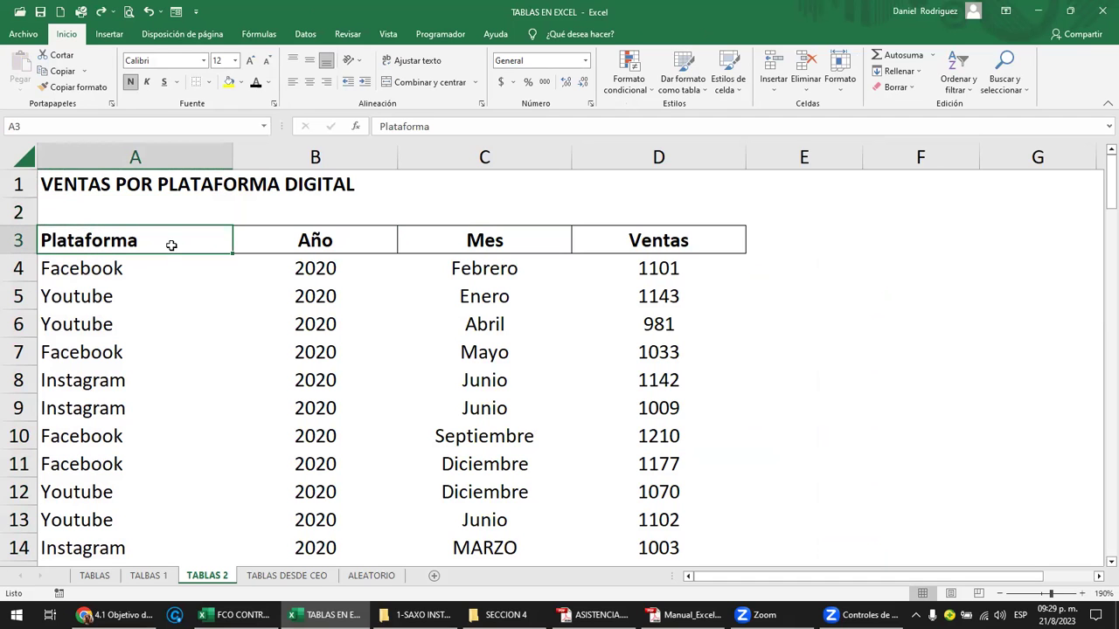
click(109, 34)
click(131, 63)
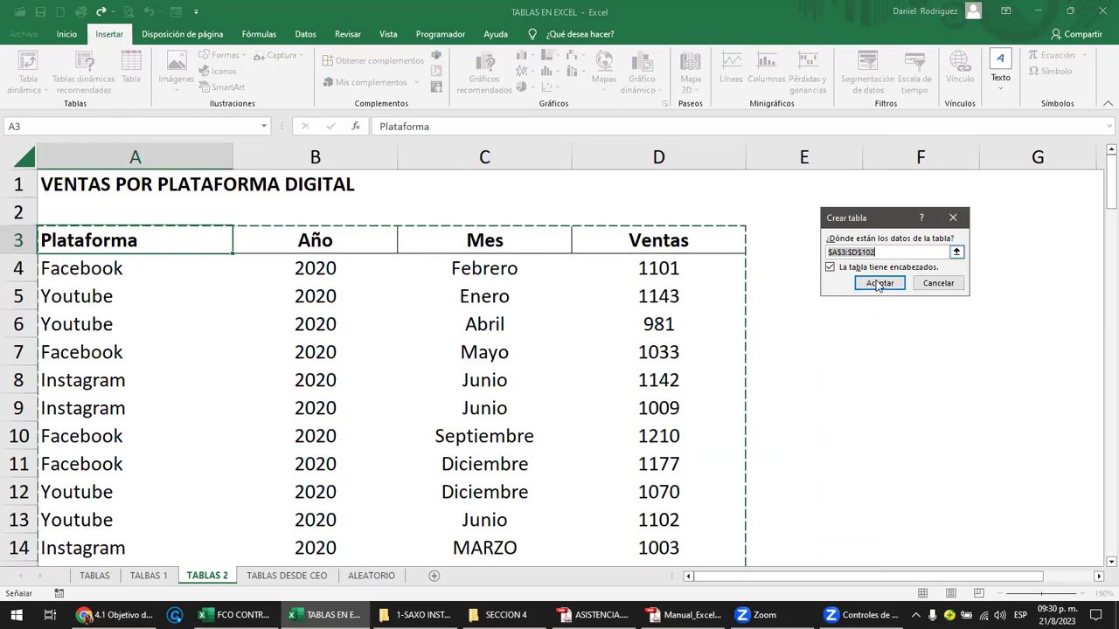
click(831, 267)
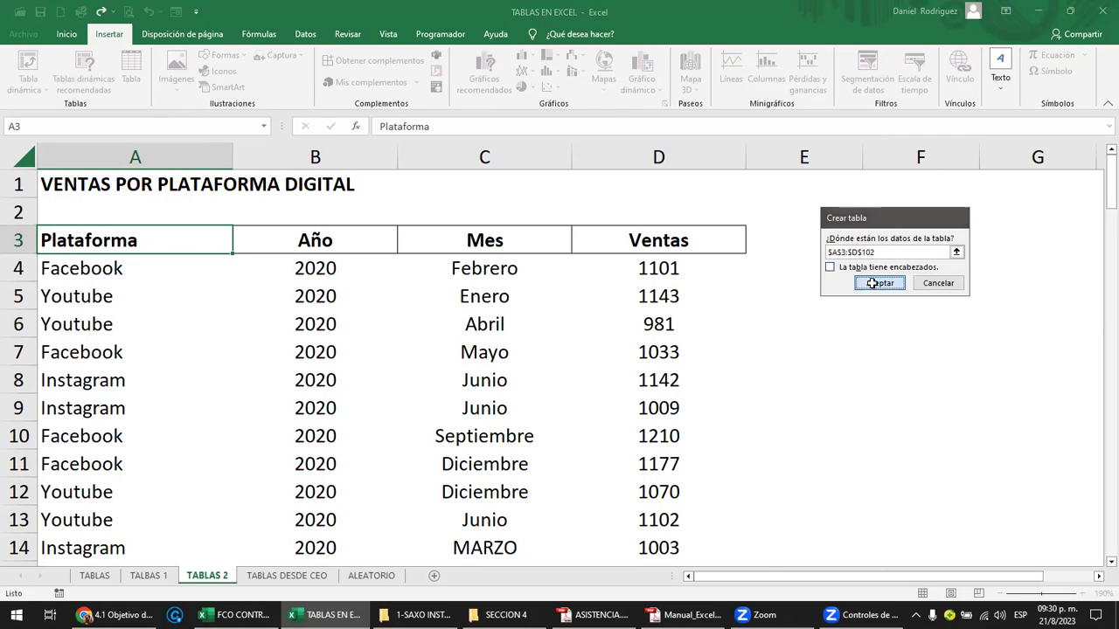
click(879, 284)
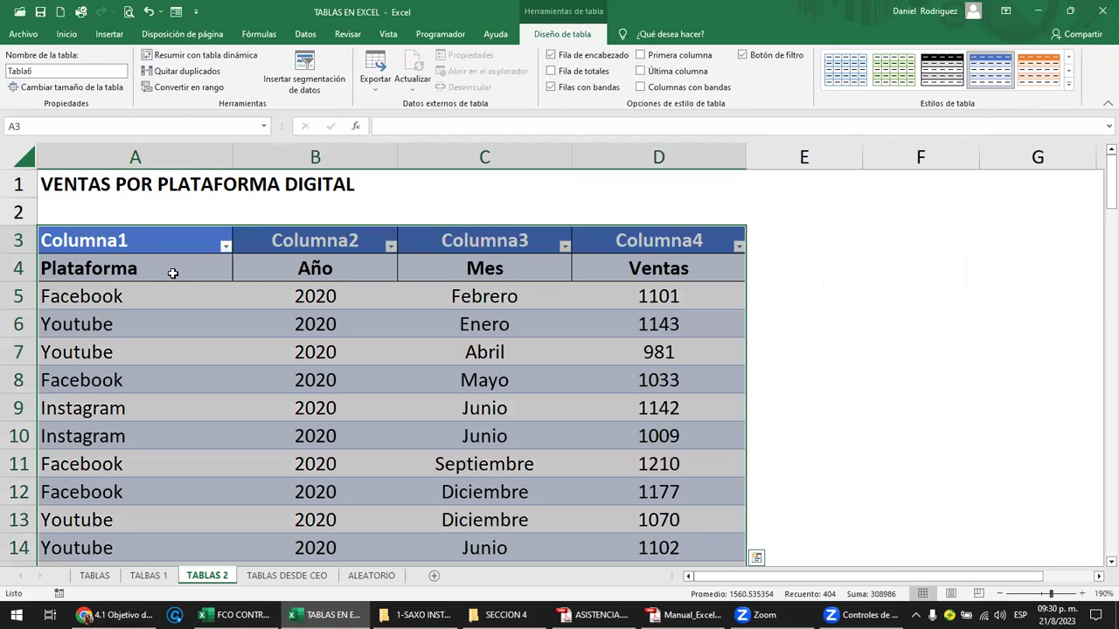
Copy the Plataforma, Año, Mes, Ventas names from row 4 over the Columna headers.
click(171, 273)
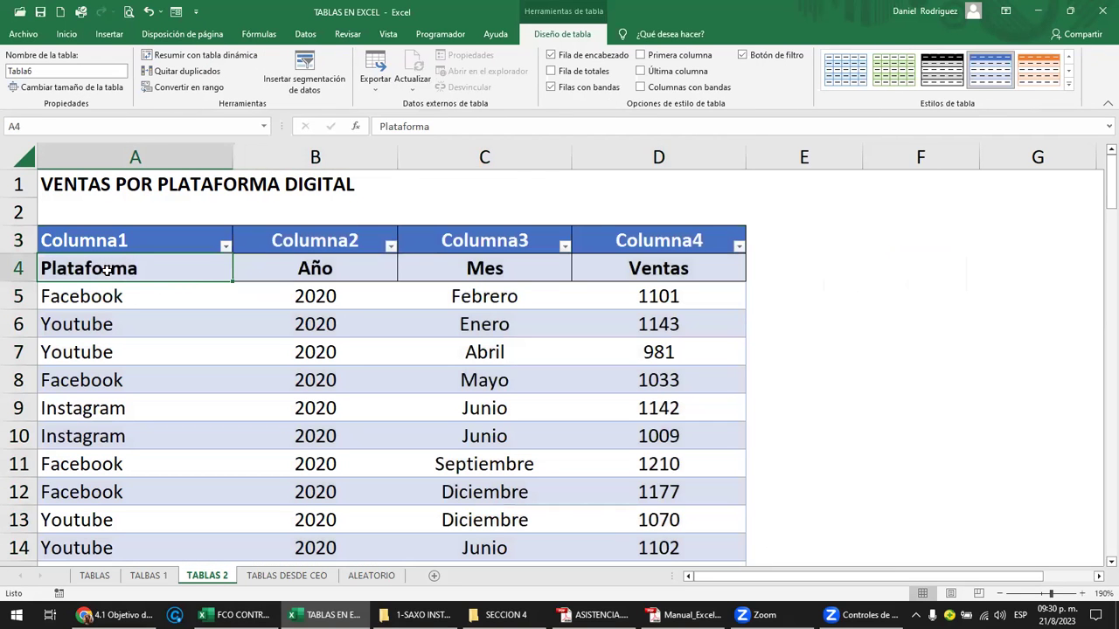
drag(101, 269, 645, 267)
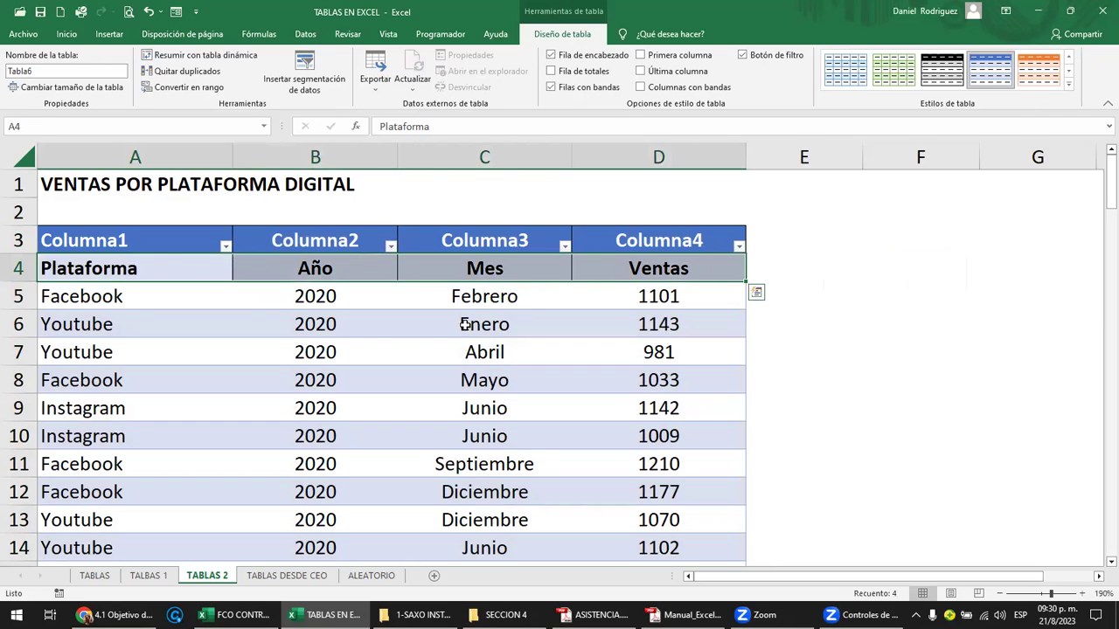
click(105, 242)
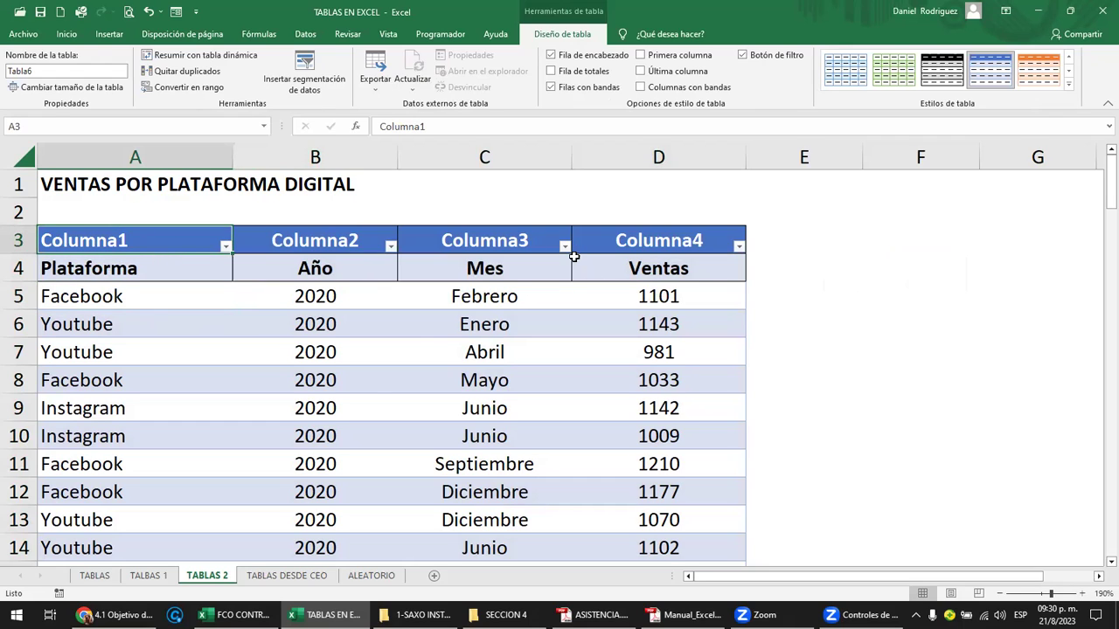
click(166, 267)
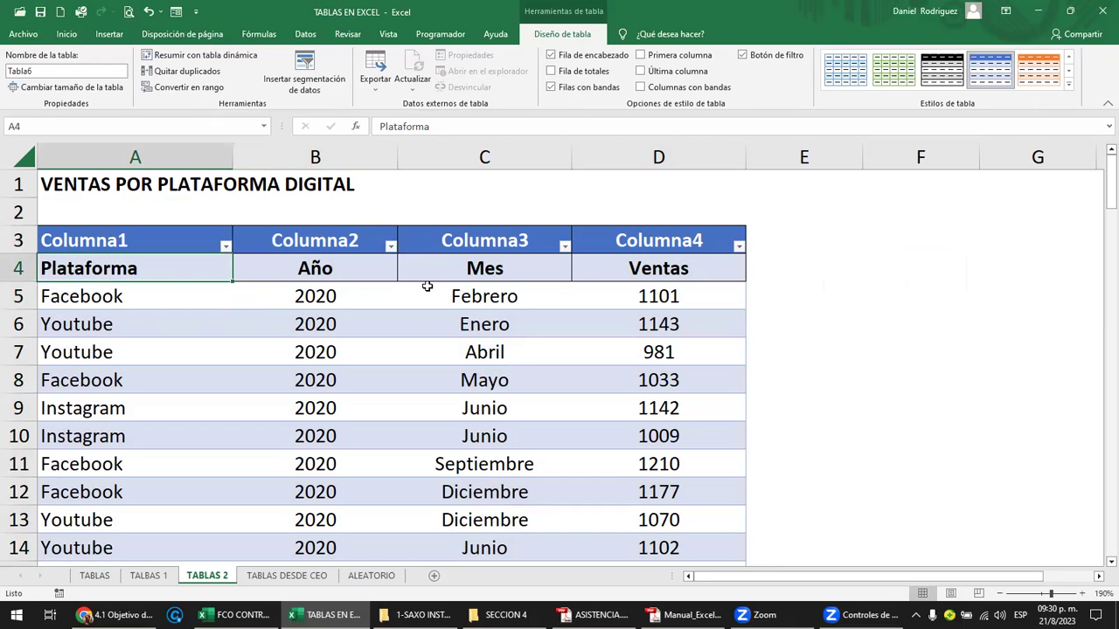
key(shift+Right)
key(shift+Right)
key(shift+Right)
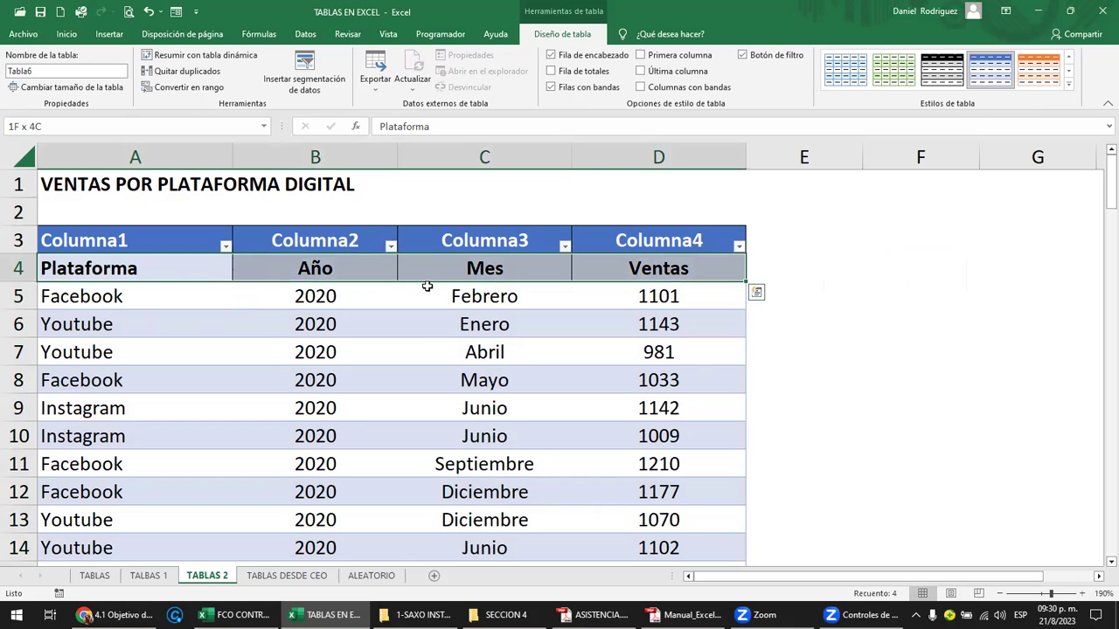
key(ctrl+c)
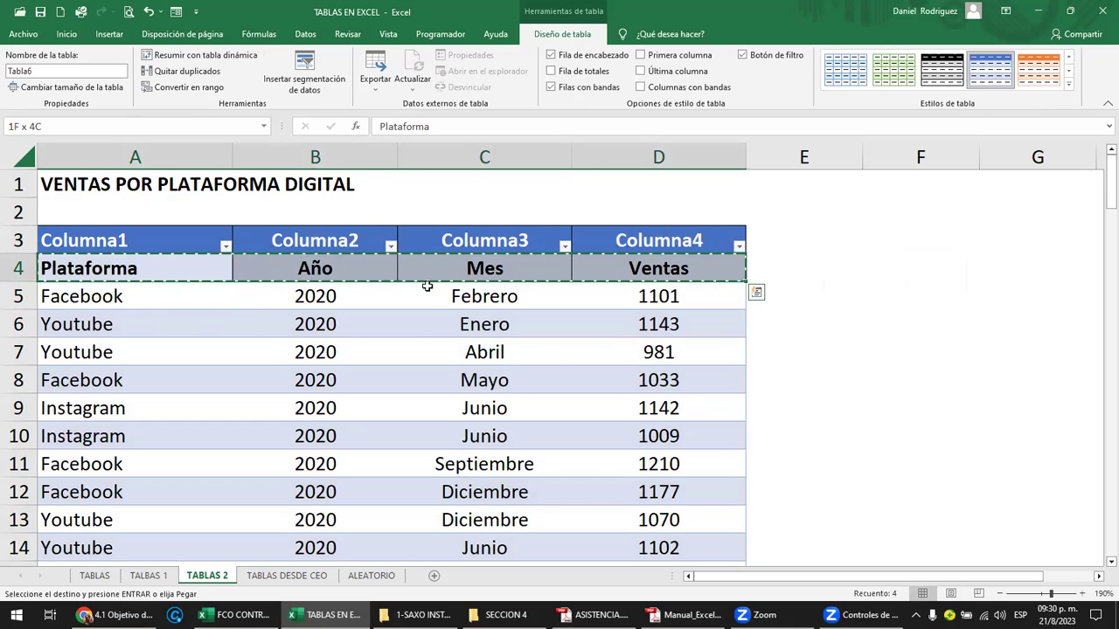
key(Up)
key(Return)
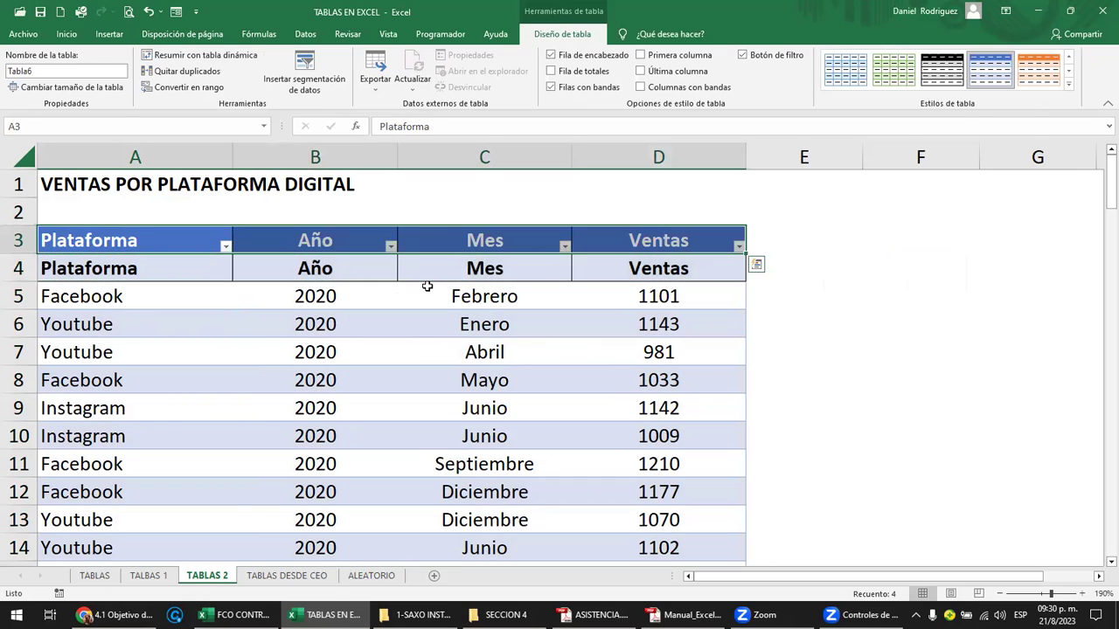
Delete the duplicate header row 4 with Eliminar.
click(16, 268)
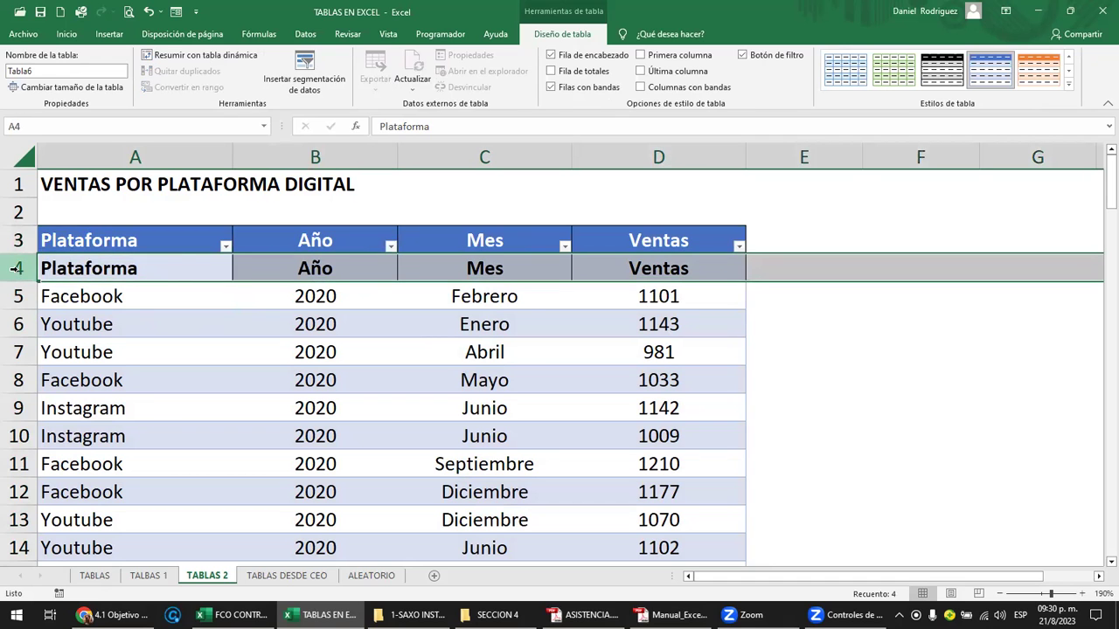
right_click(15, 268)
click(88, 409)
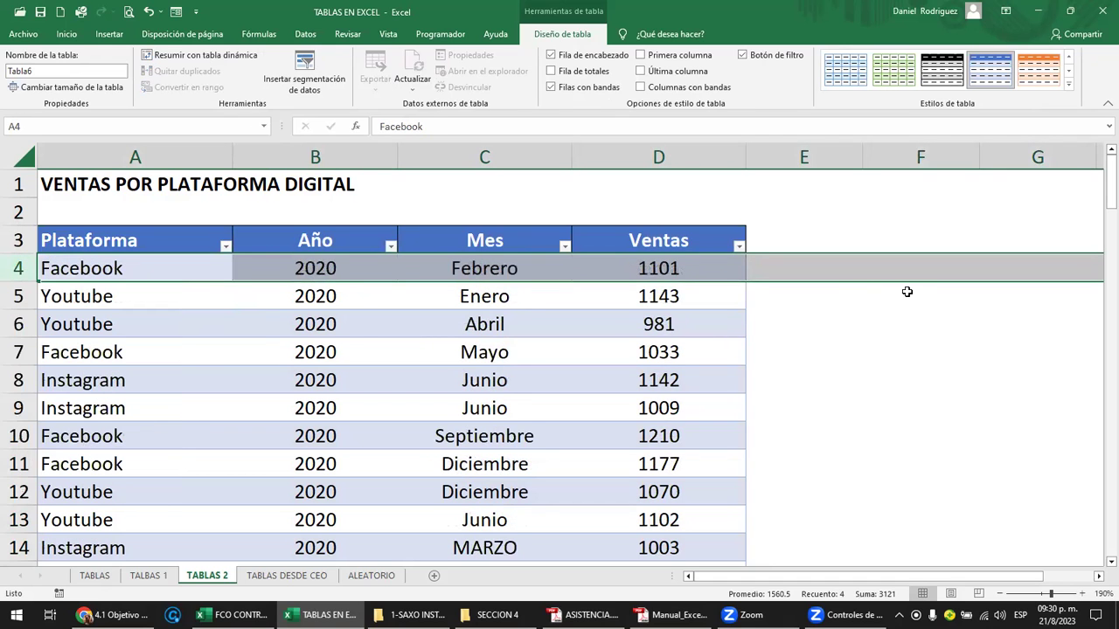
click(929, 300)
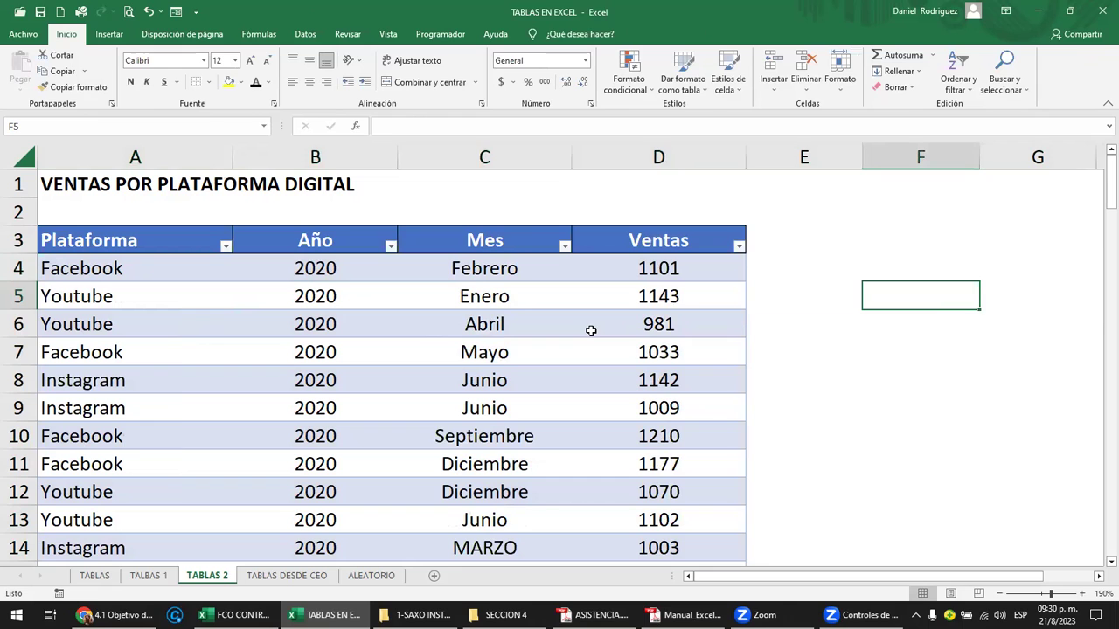
Undo to a plain range and recreate the table from A3:D102 with row 3 as headers.
key(ctrl+z)
key(ctrl+z)
key(ctrl+z)
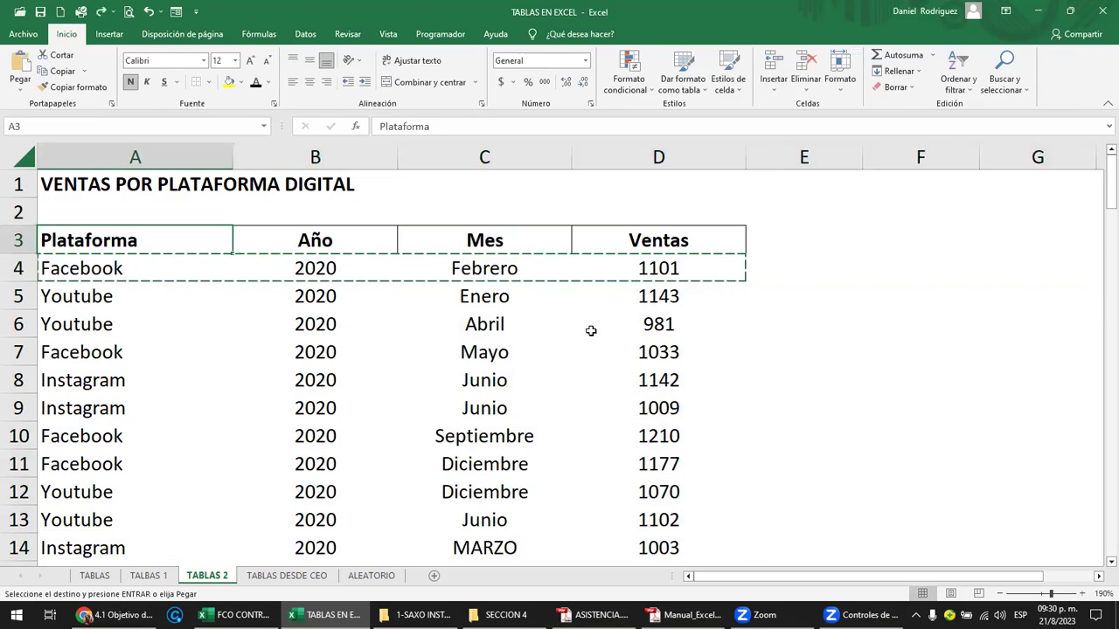
key(Escape)
click(839, 297)
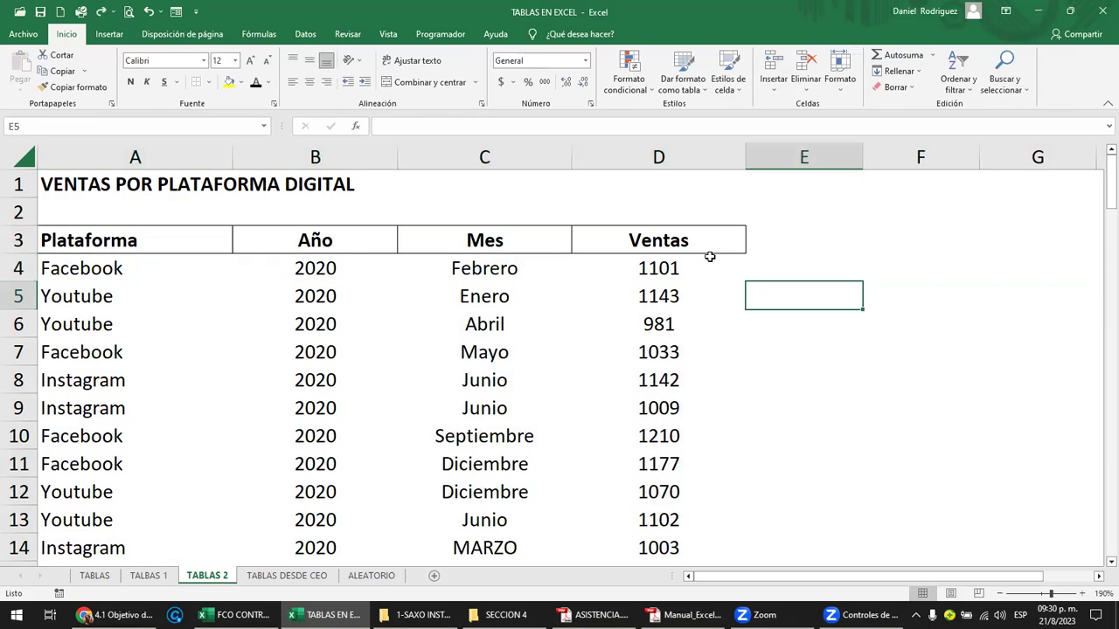
click(647, 243)
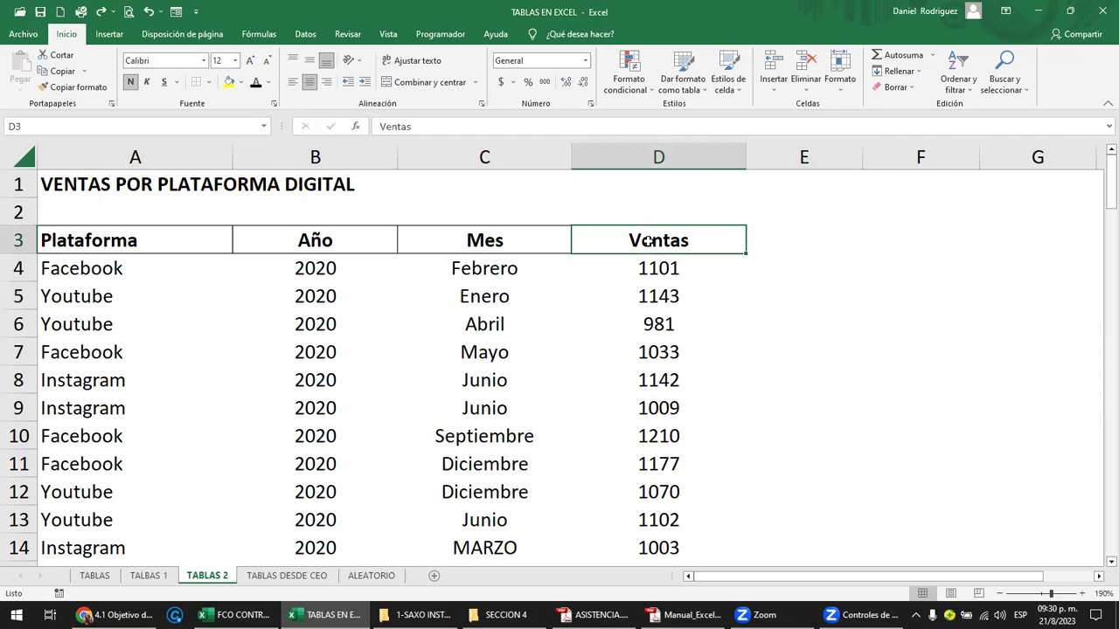
key(ctrl+t)
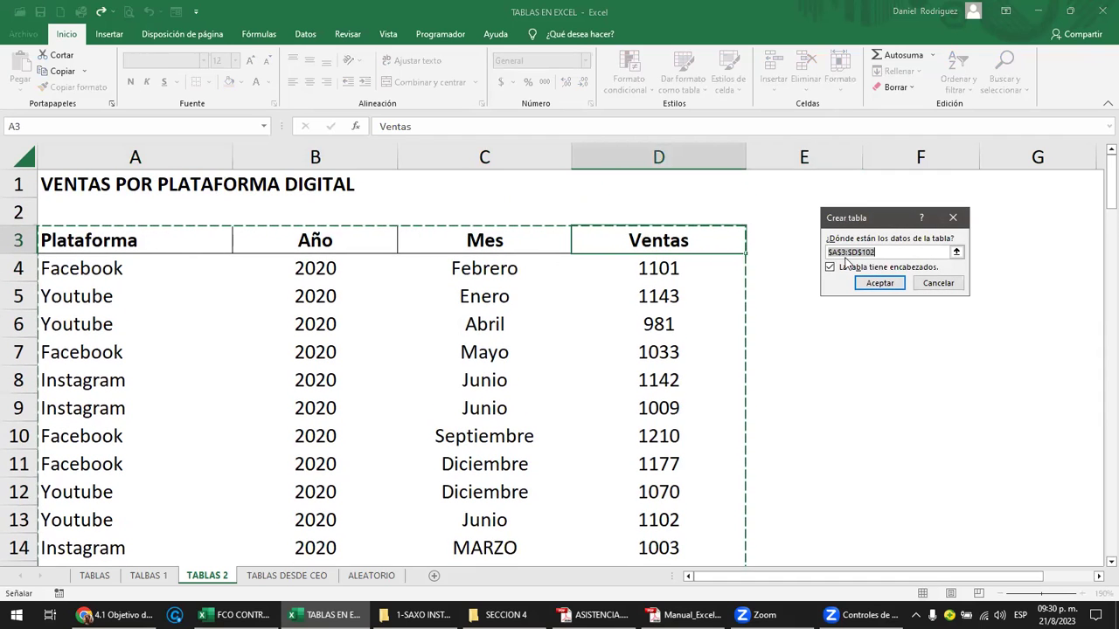
click(879, 282)
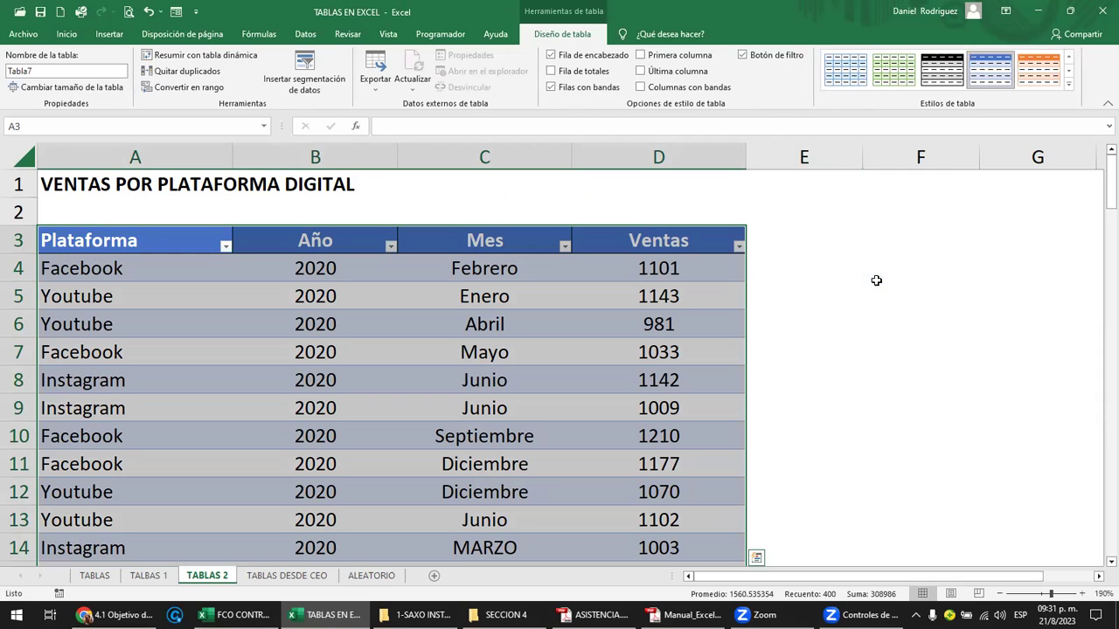
Enter VENTAS2 in the Nombre de la tabla box, replacing Tabla7.
click(876, 280)
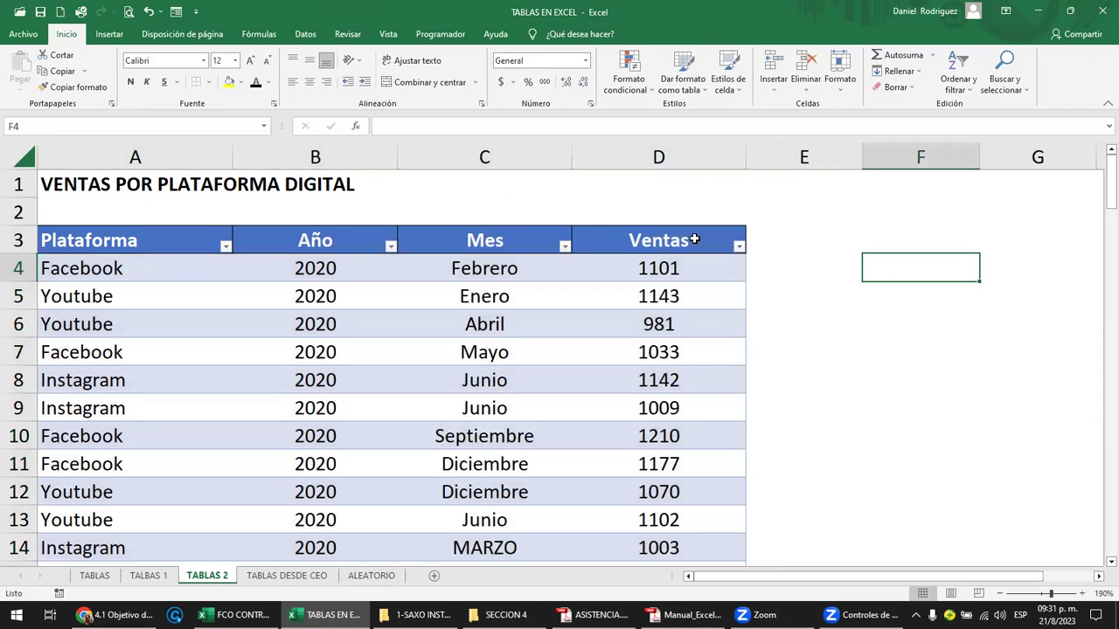
click(694, 240)
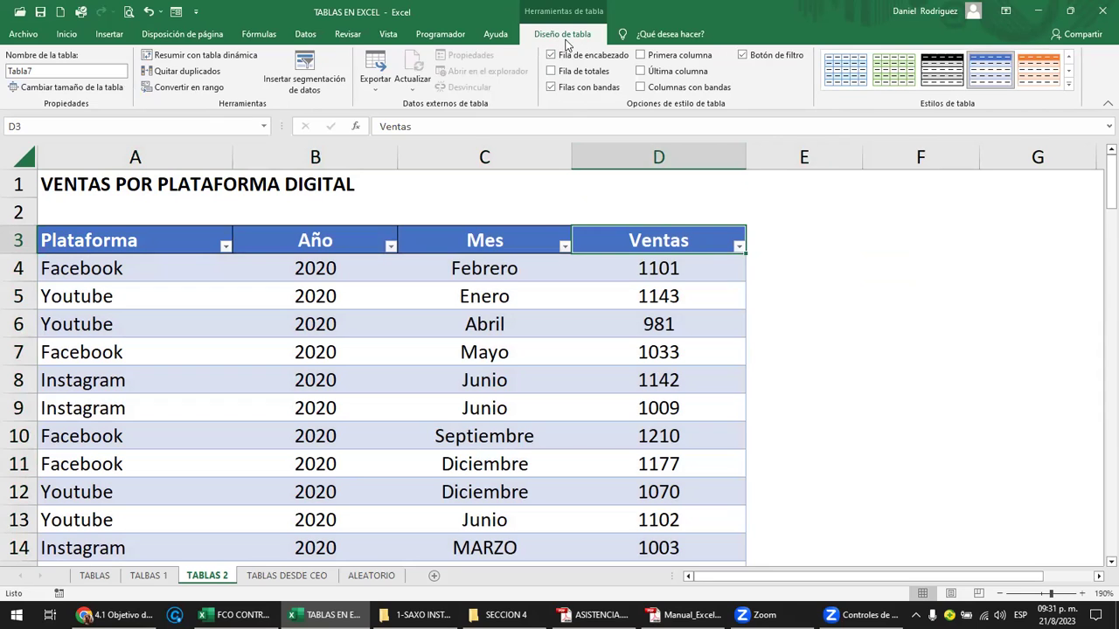
click(53, 70)
text(VENTAS2)
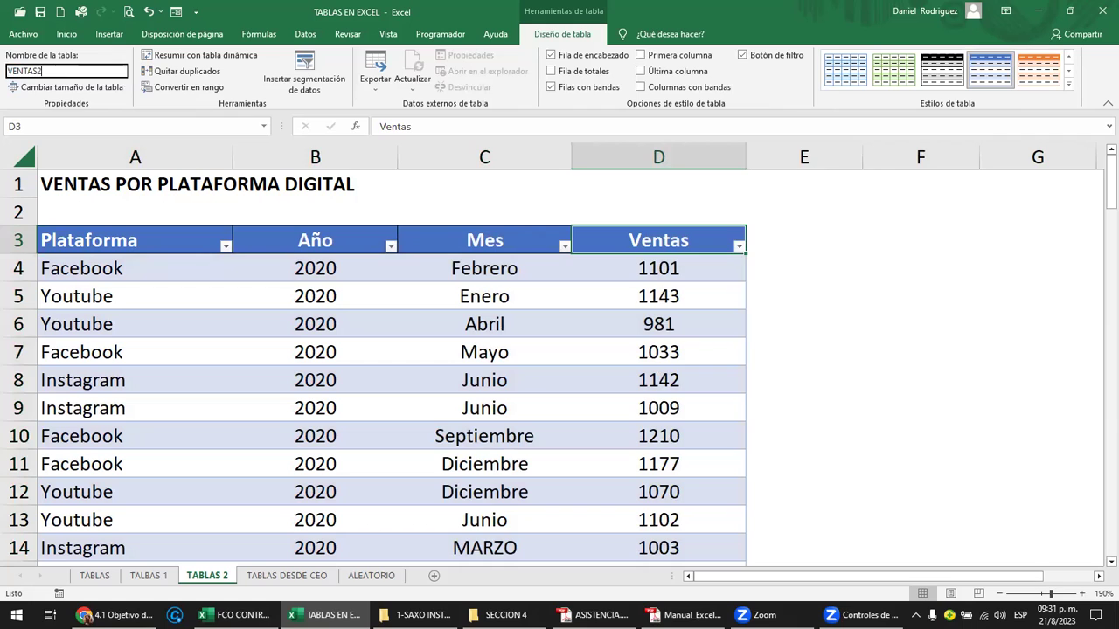
key(Return)
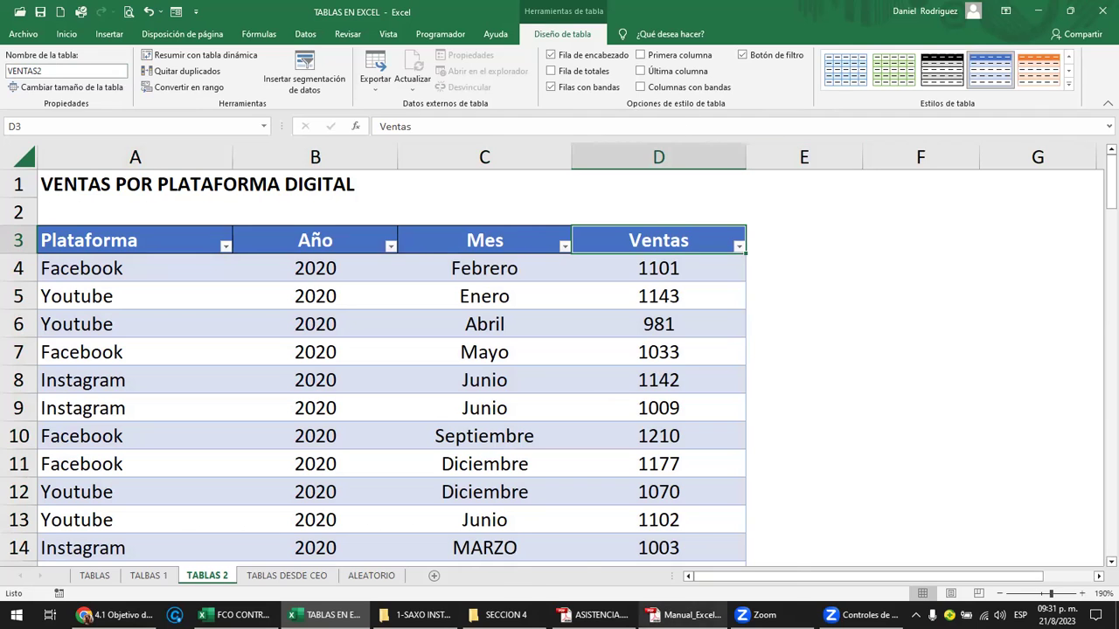
click(830, 320)
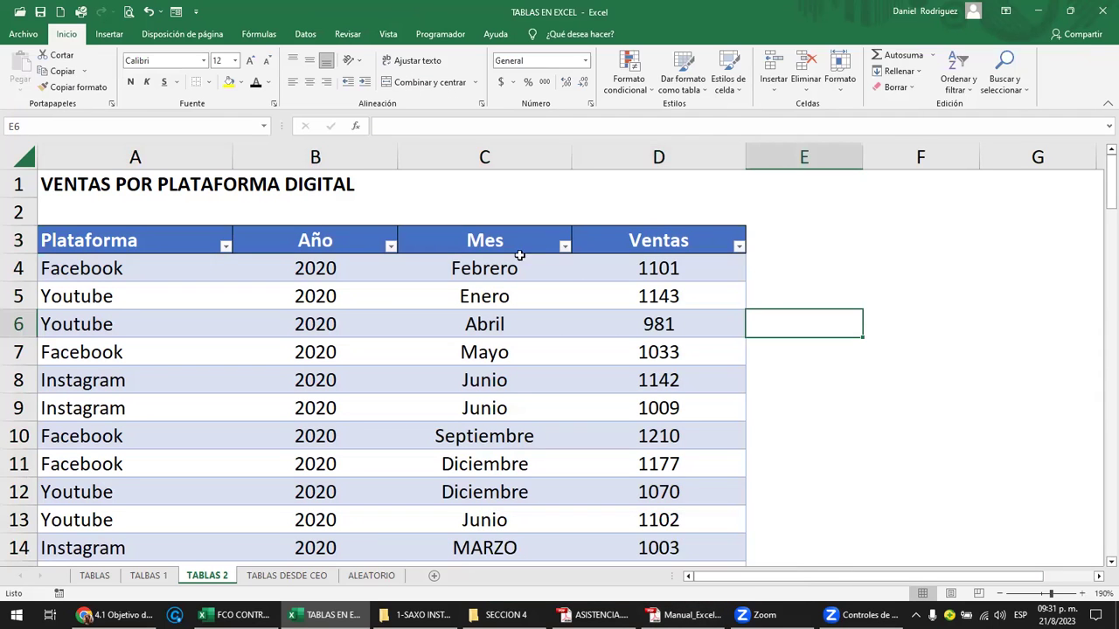
click(486, 241)
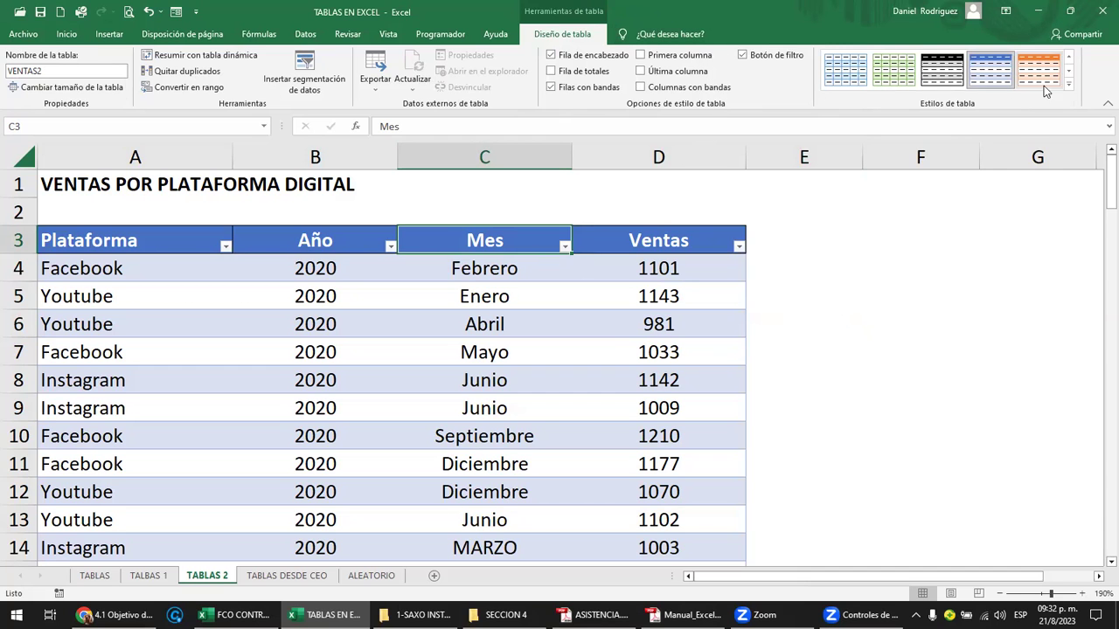
Apply the green Medio table style, keeping the header filter buttons visible.
click(1068, 85)
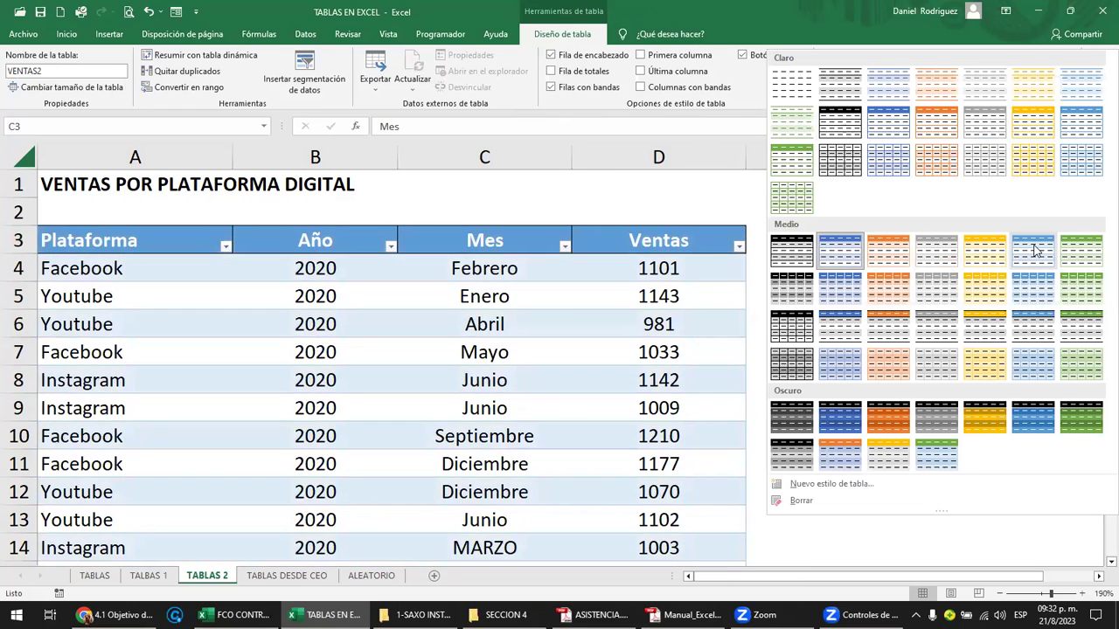
click(1072, 251)
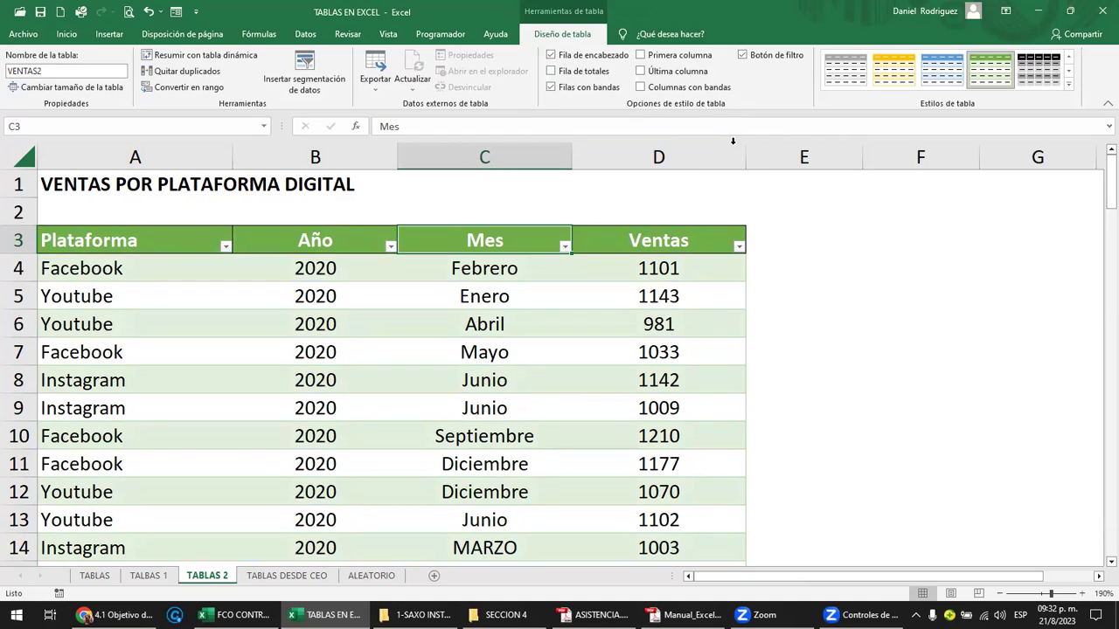
click(741, 55)
click(741, 56)
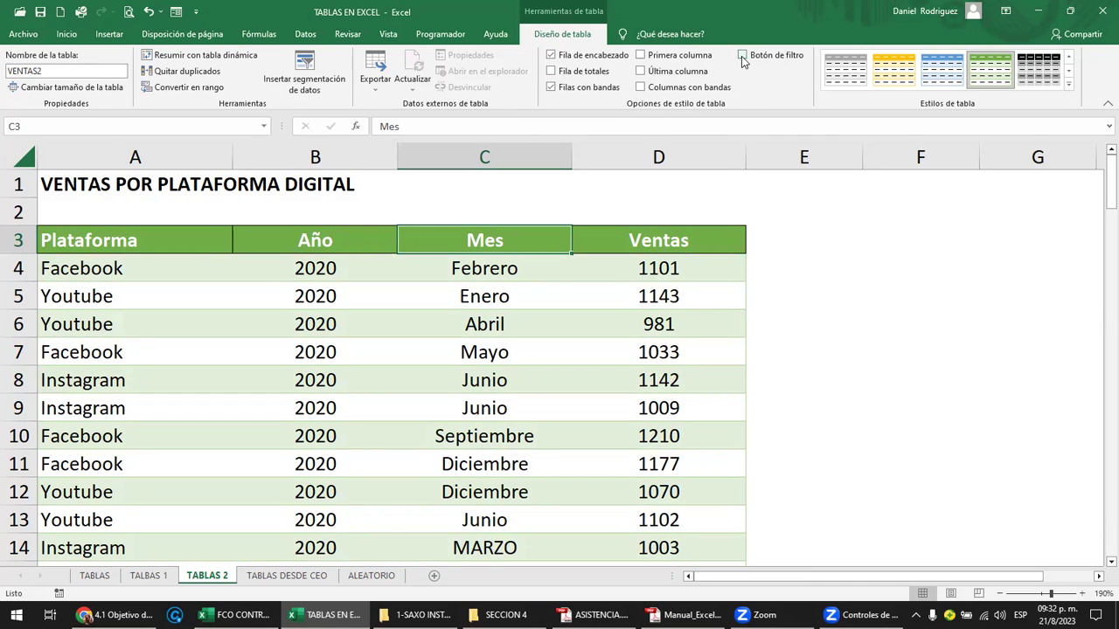
click(739, 247)
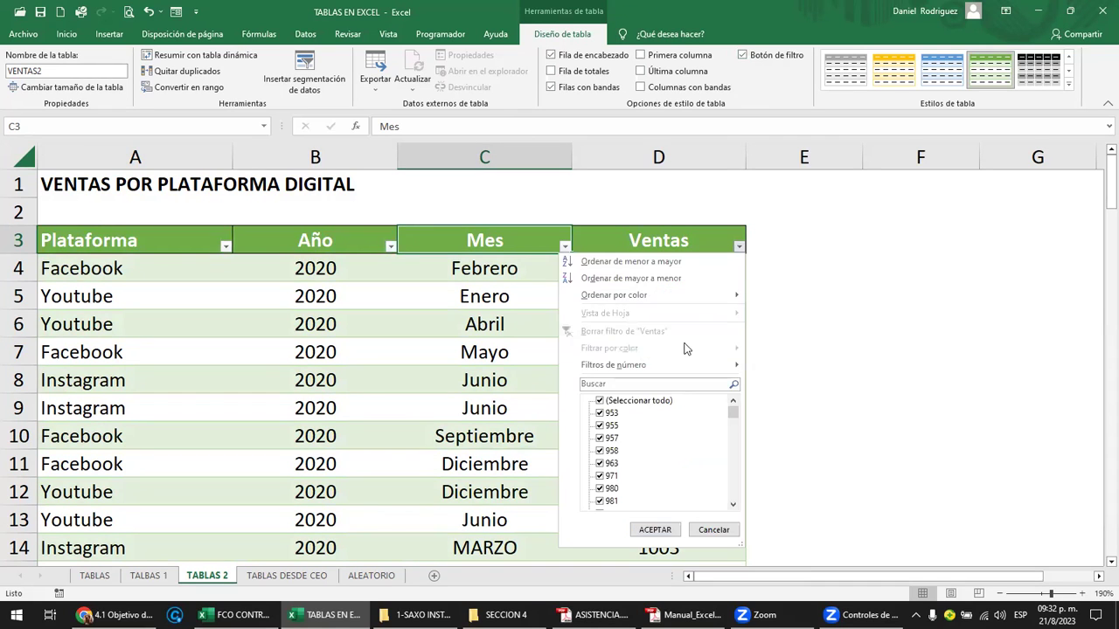
click(775, 269)
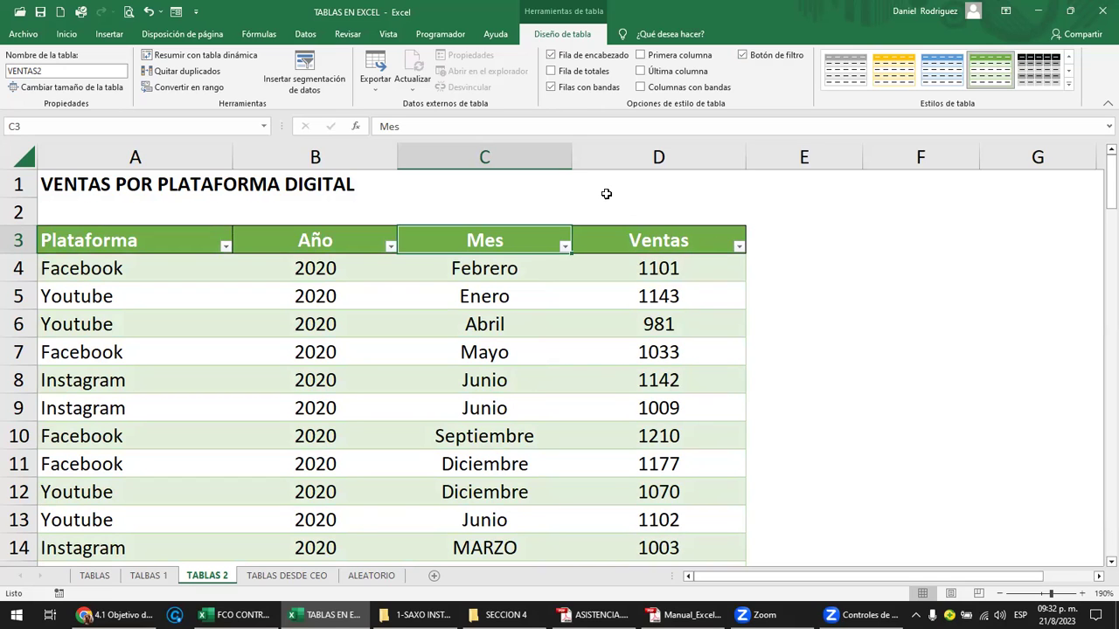
Switch off Filas con bandas so the data rows are unshaded.
click(550, 87)
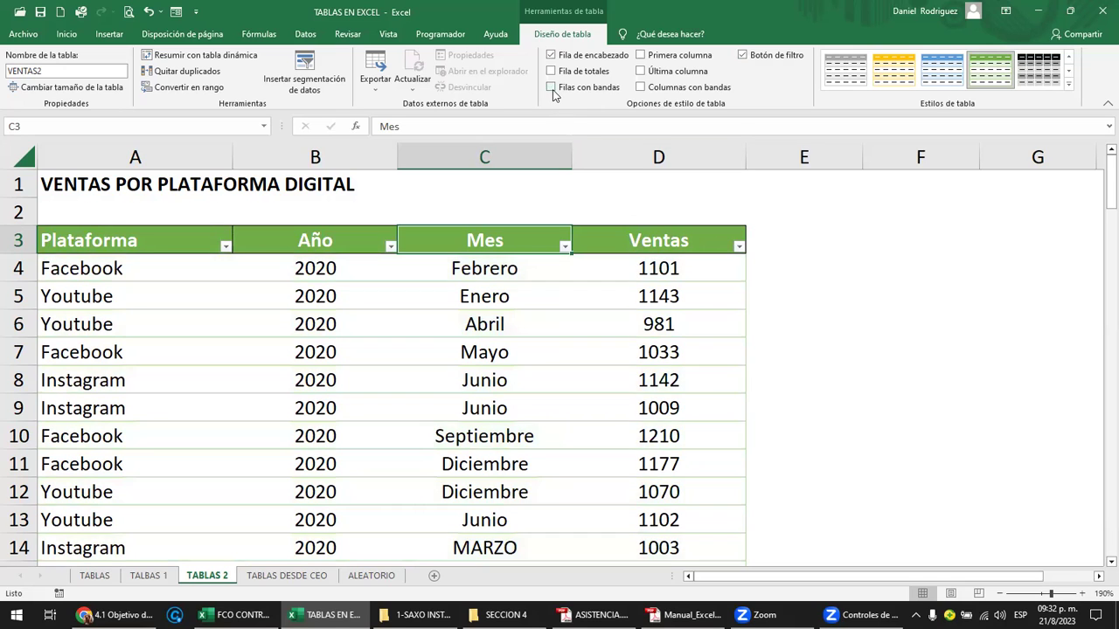
click(550, 87)
click(552, 89)
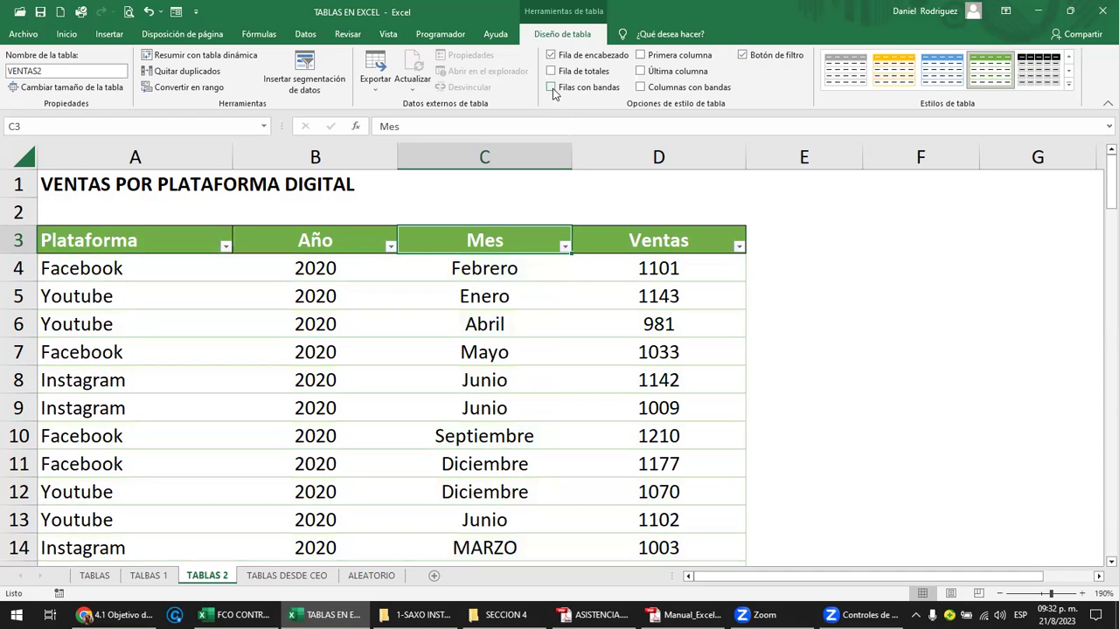
click(552, 88)
click(552, 89)
click(553, 89)
click(553, 88)
click(1068, 85)
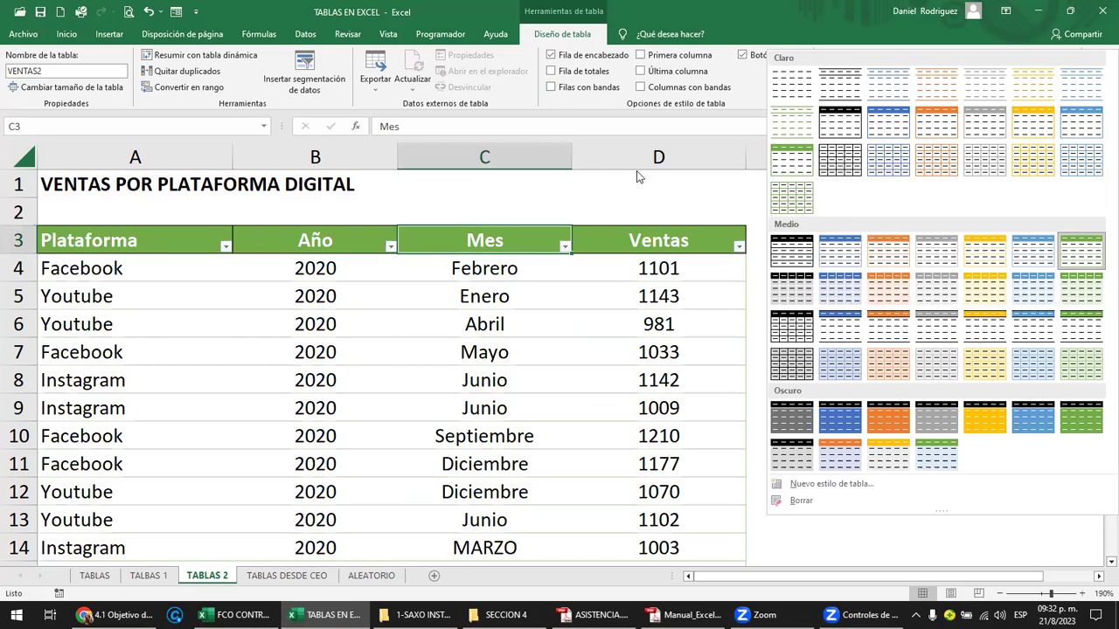
Keep the green style, briefly add then remove a total row, and return to the table.
click(636, 172)
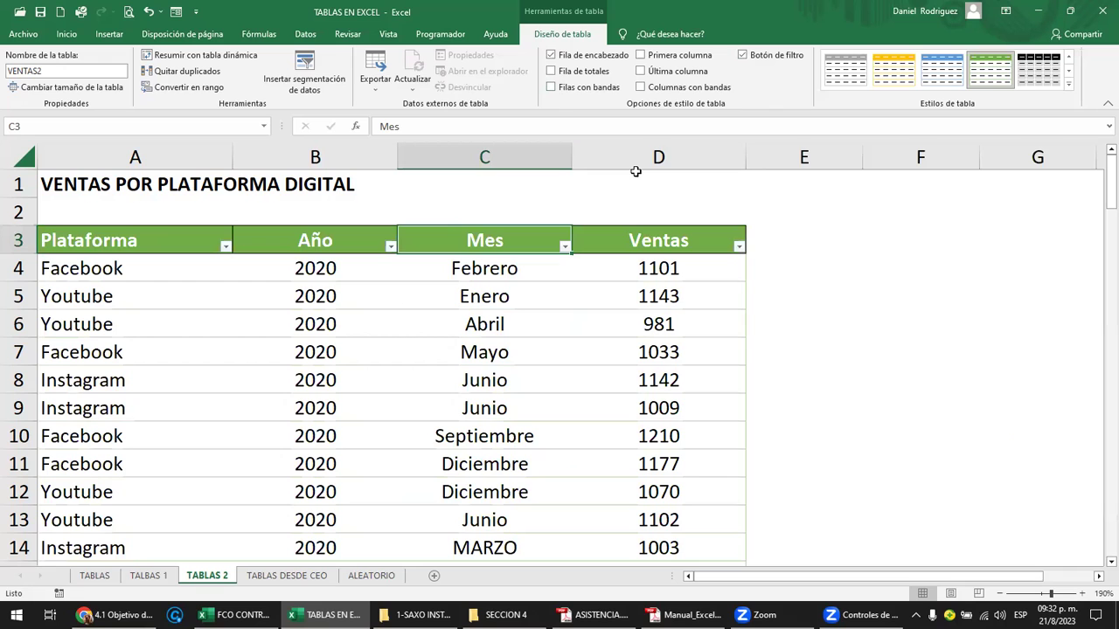
click(554, 74)
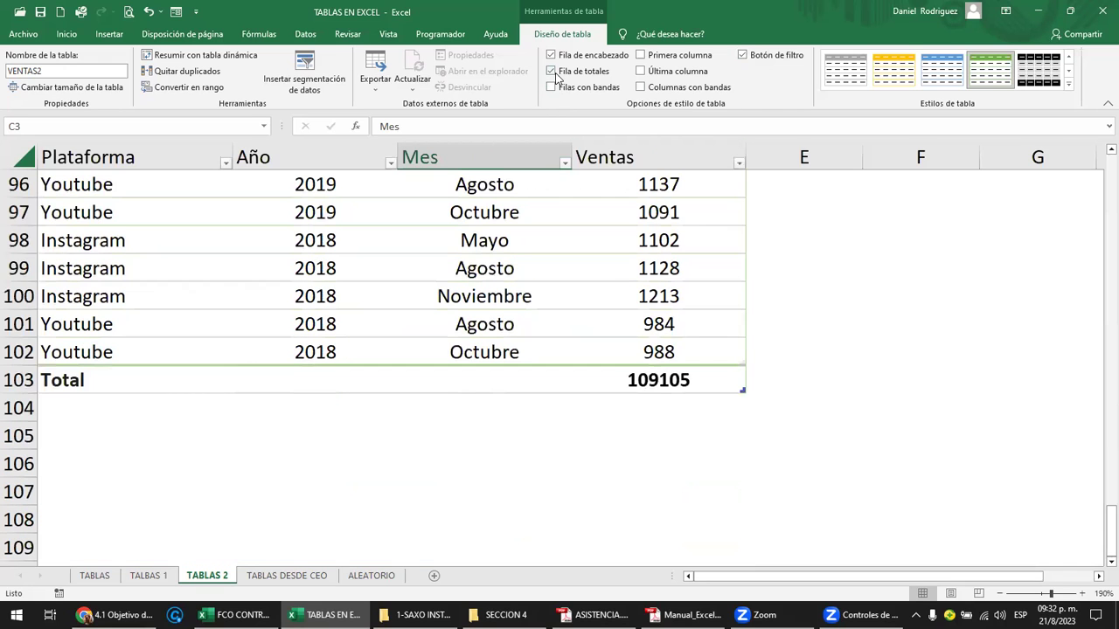
click(554, 74)
click(820, 360)
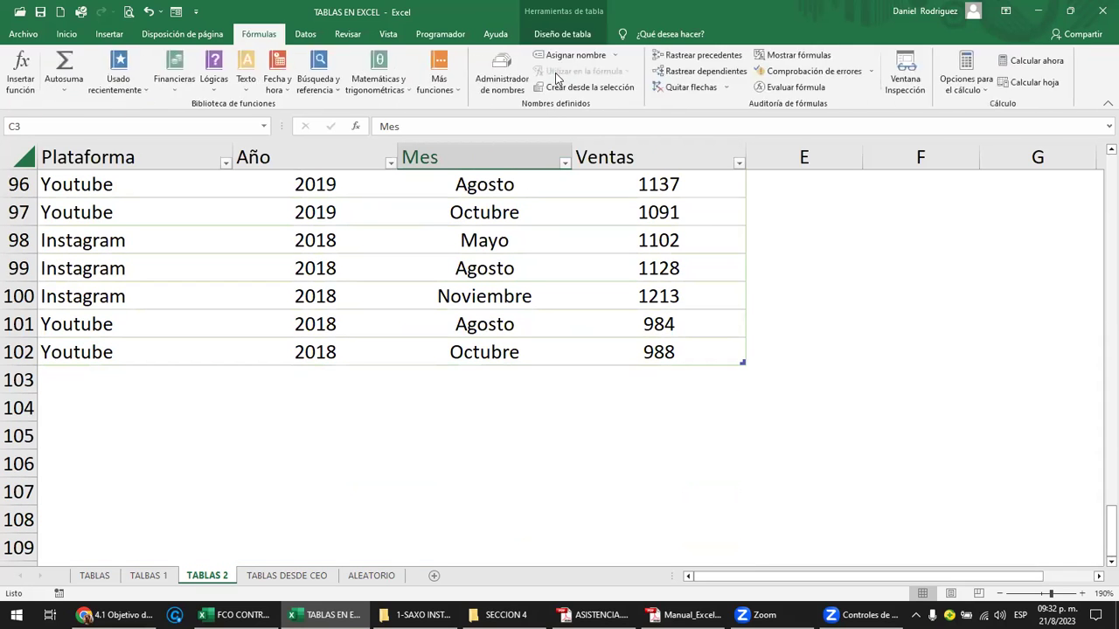
key(ctrl+Home)
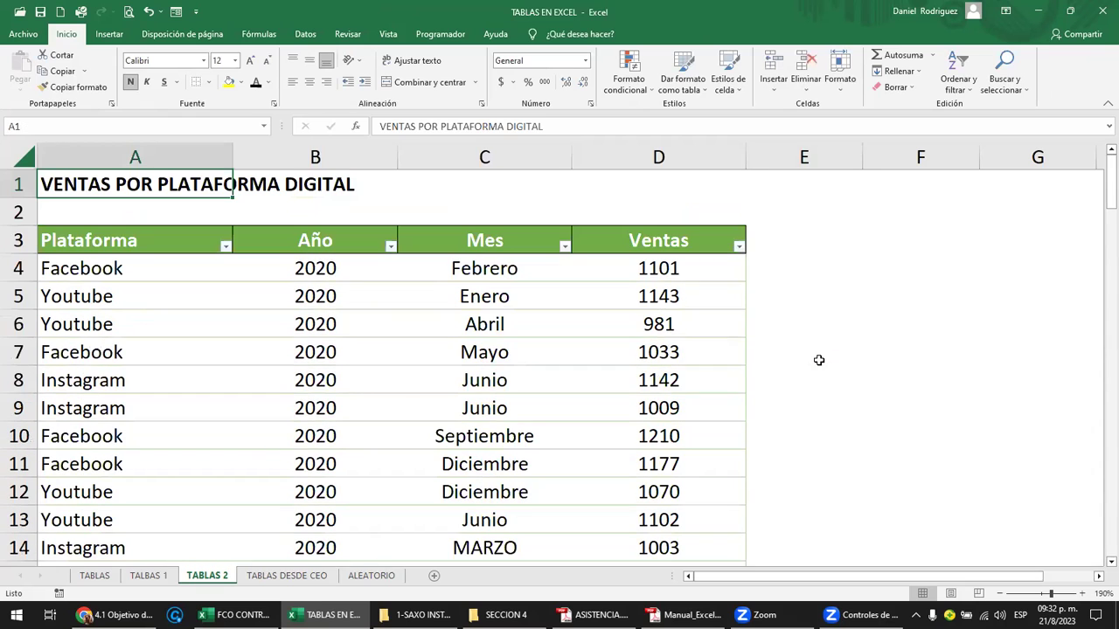
click(675, 245)
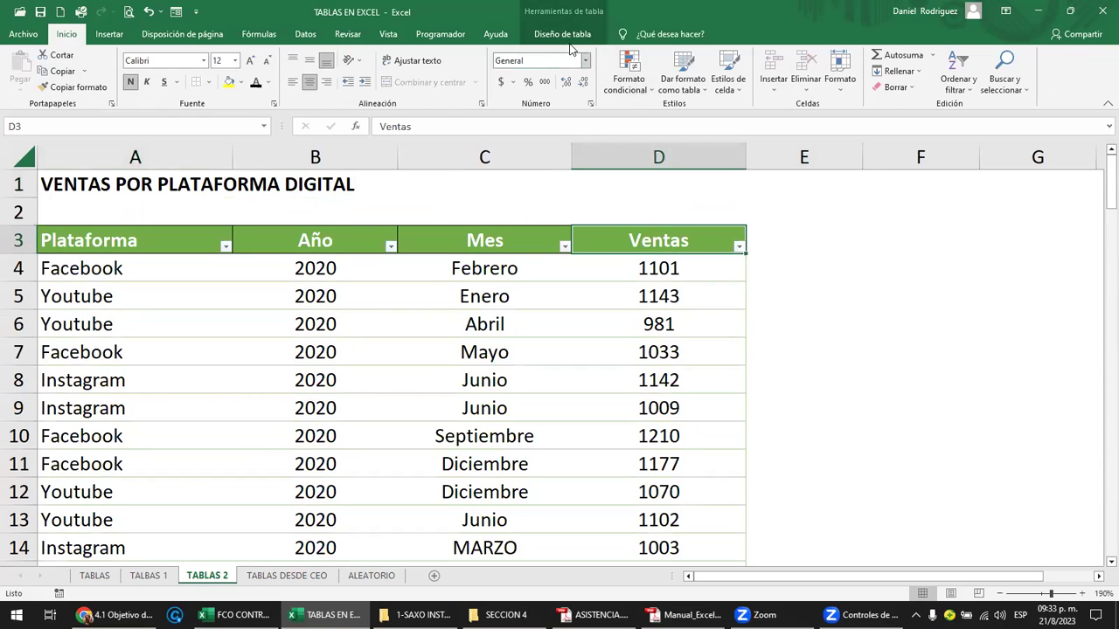
click(562, 34)
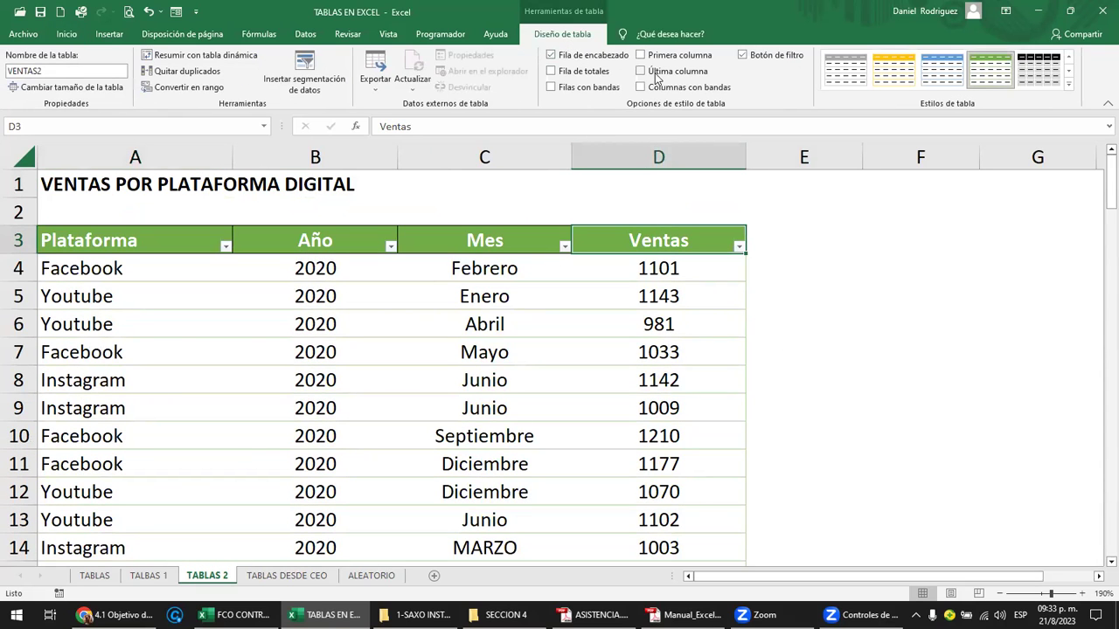
Try orange, blue, green and black table styles, settling on the blue style.
click(585, 90)
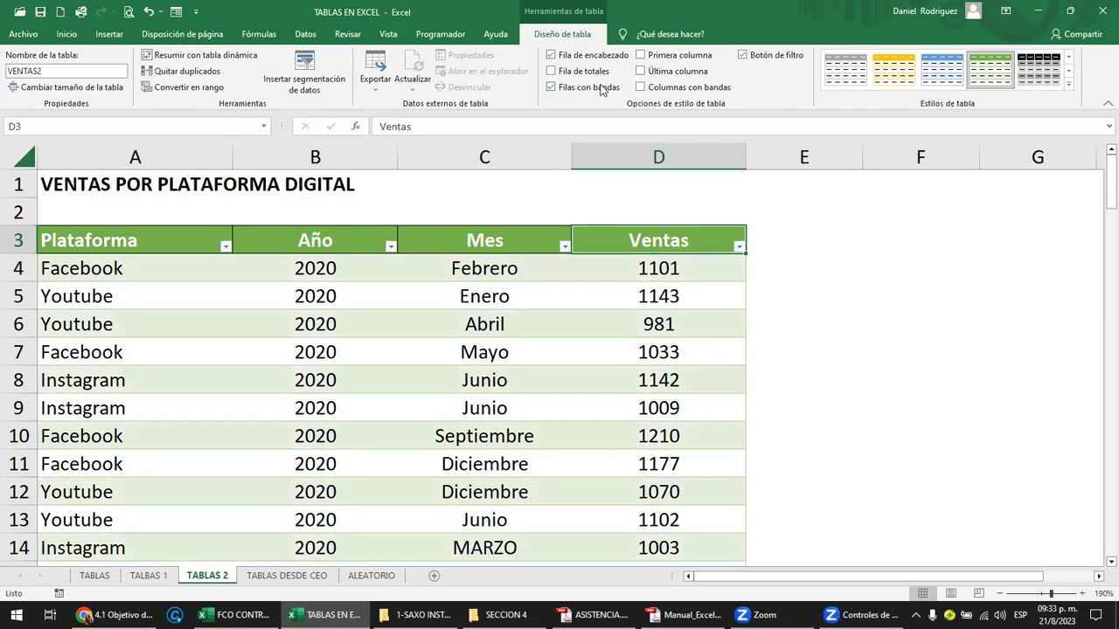
click(890, 70)
click(939, 75)
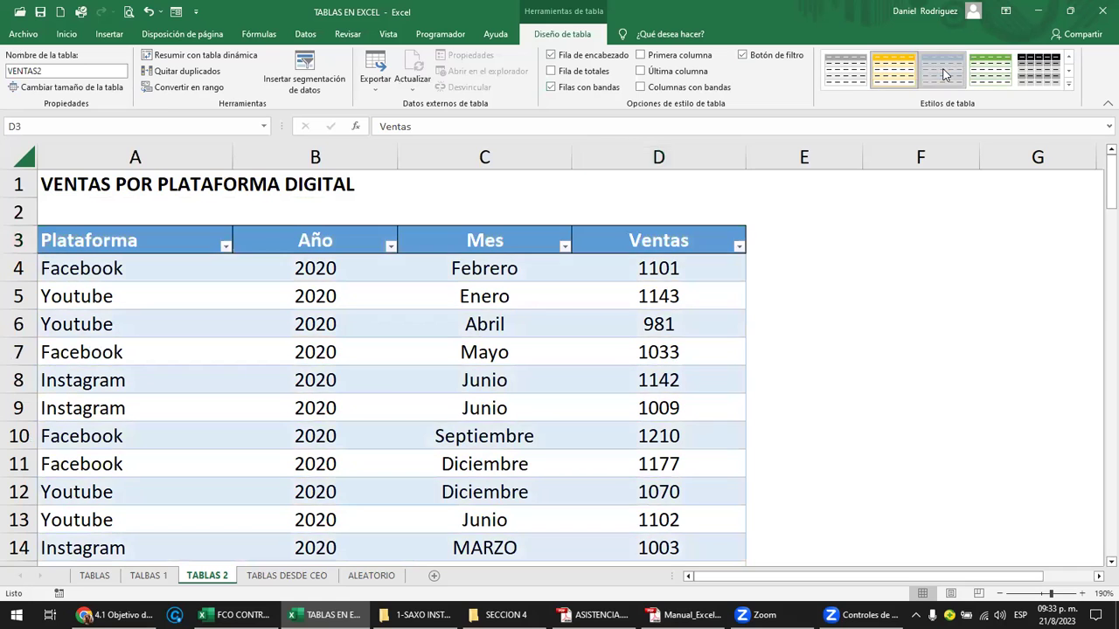
click(990, 72)
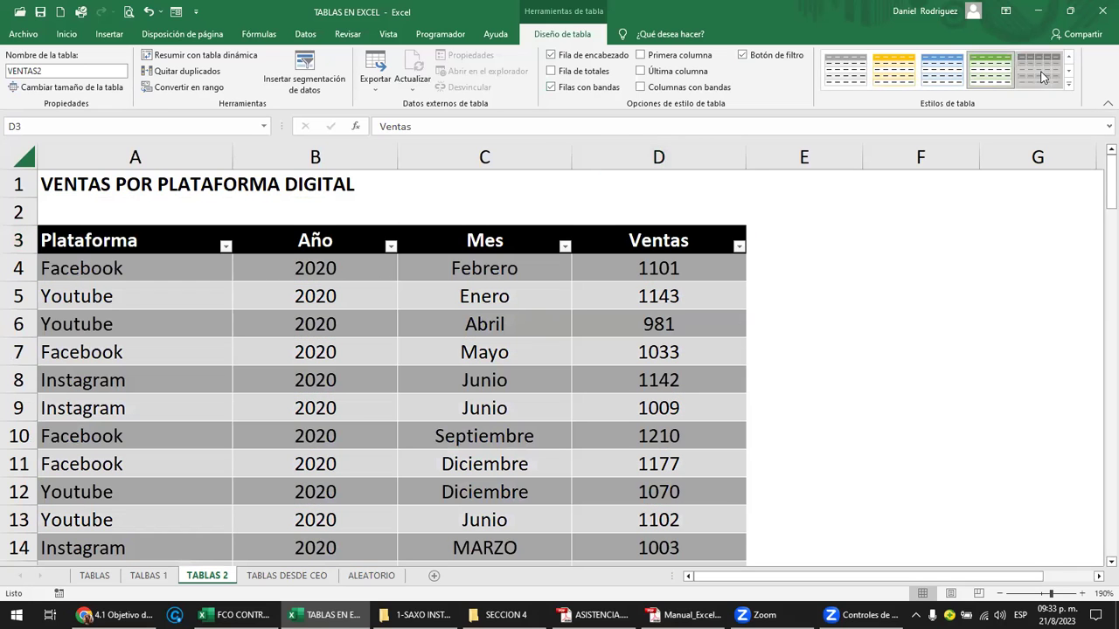
click(1042, 75)
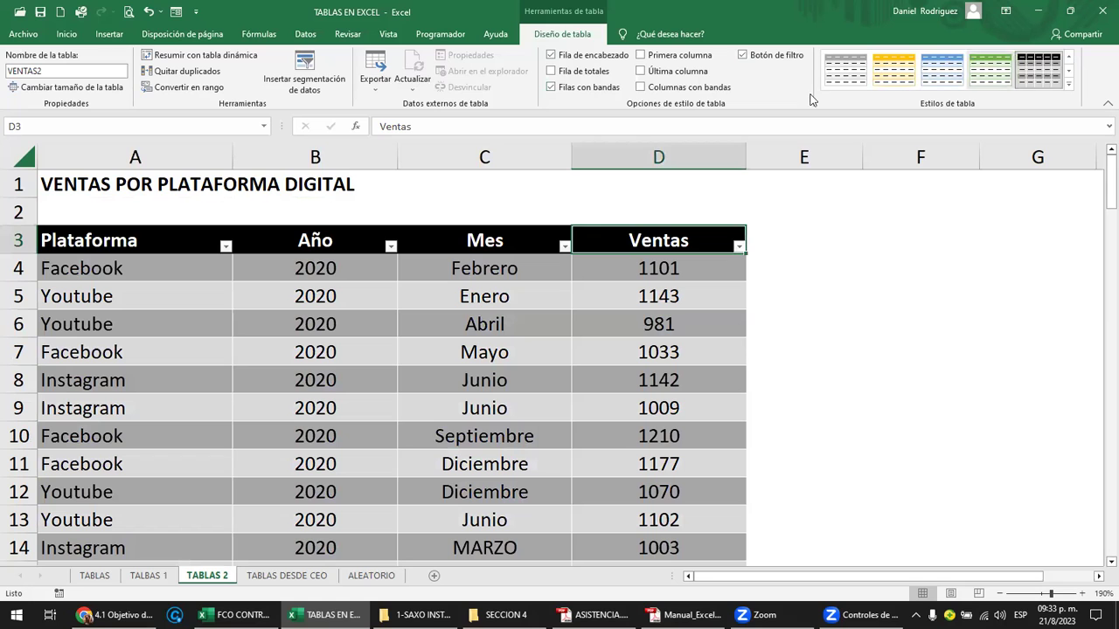
click(552, 88)
click(551, 87)
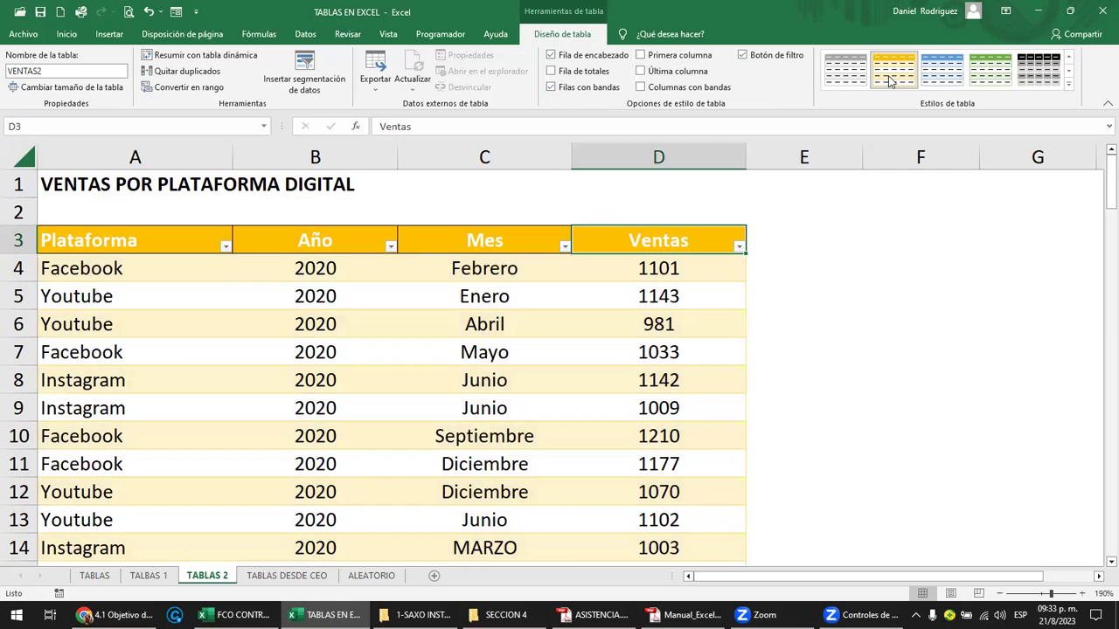
click(944, 79)
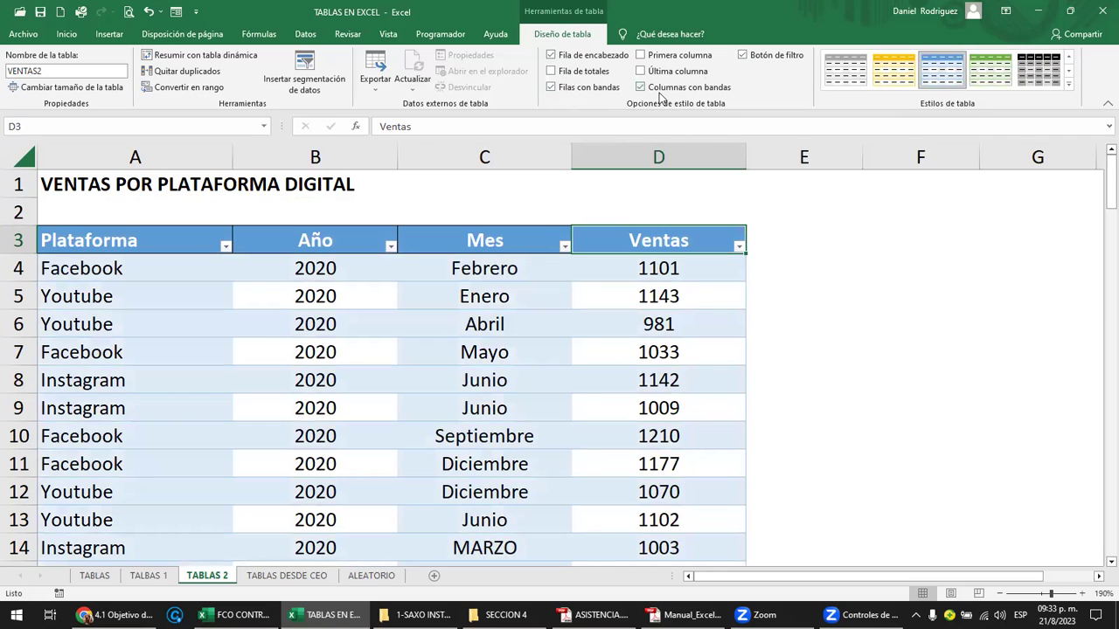
Turn off row banding and test Columnas con bandas, leaving column banding off.
click(568, 91)
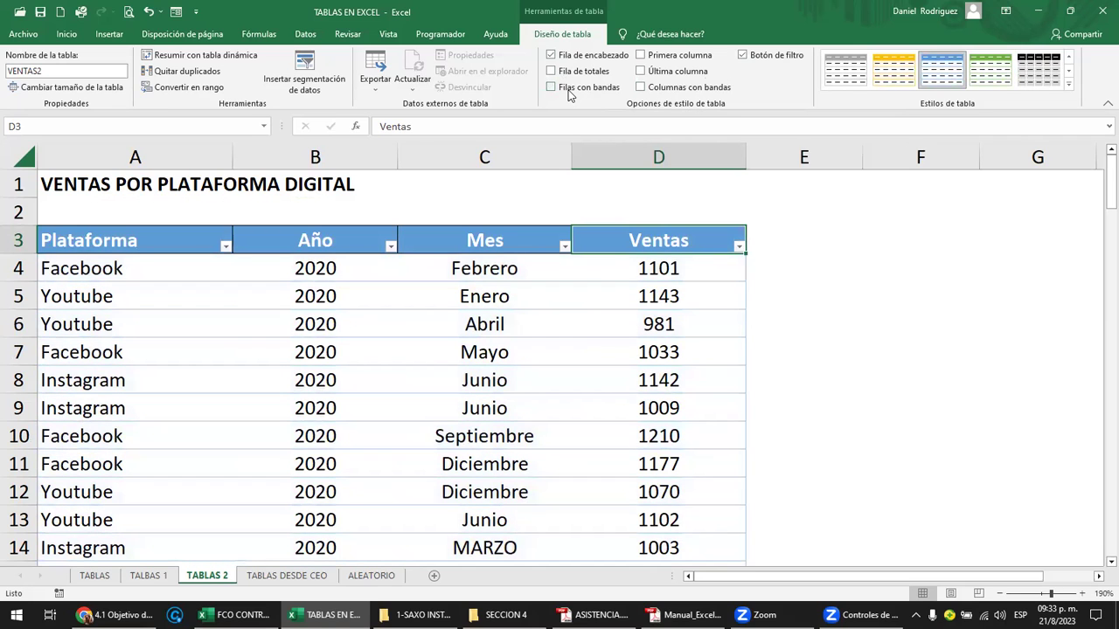
click(660, 86)
click(659, 89)
click(658, 99)
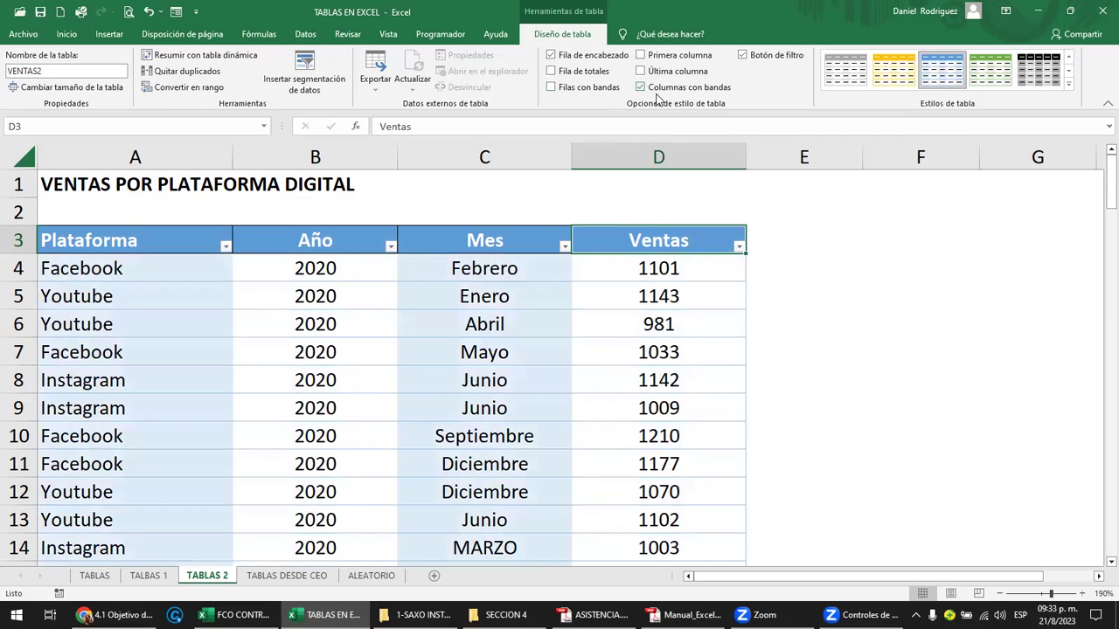
click(658, 99)
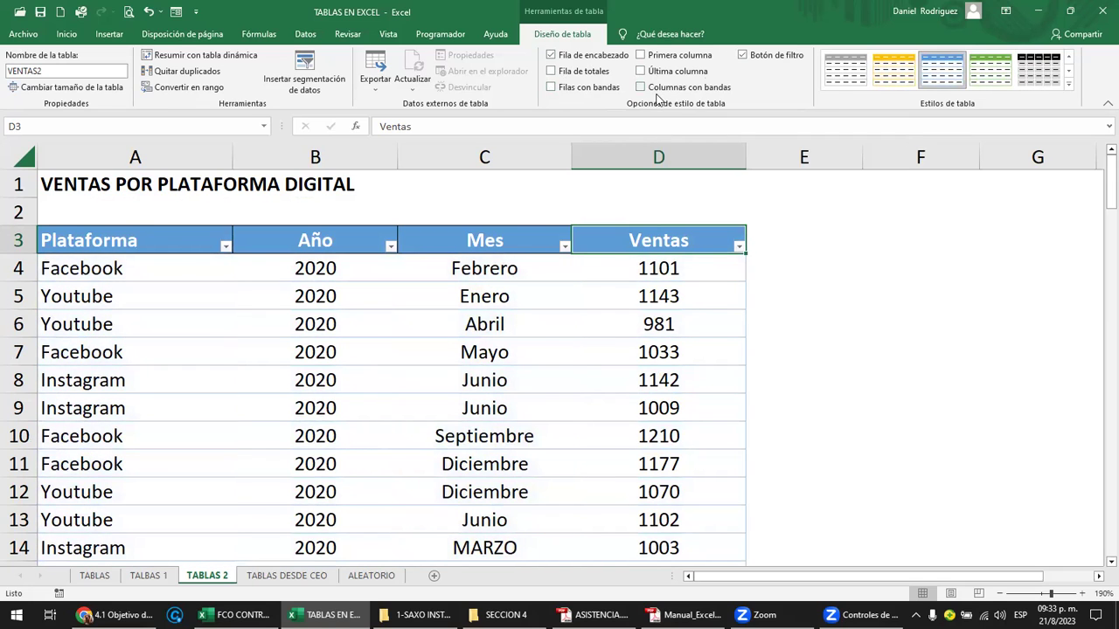
click(658, 98)
click(658, 99)
Test bold Primera and Última columna, then leave both columns unbolded.
click(650, 77)
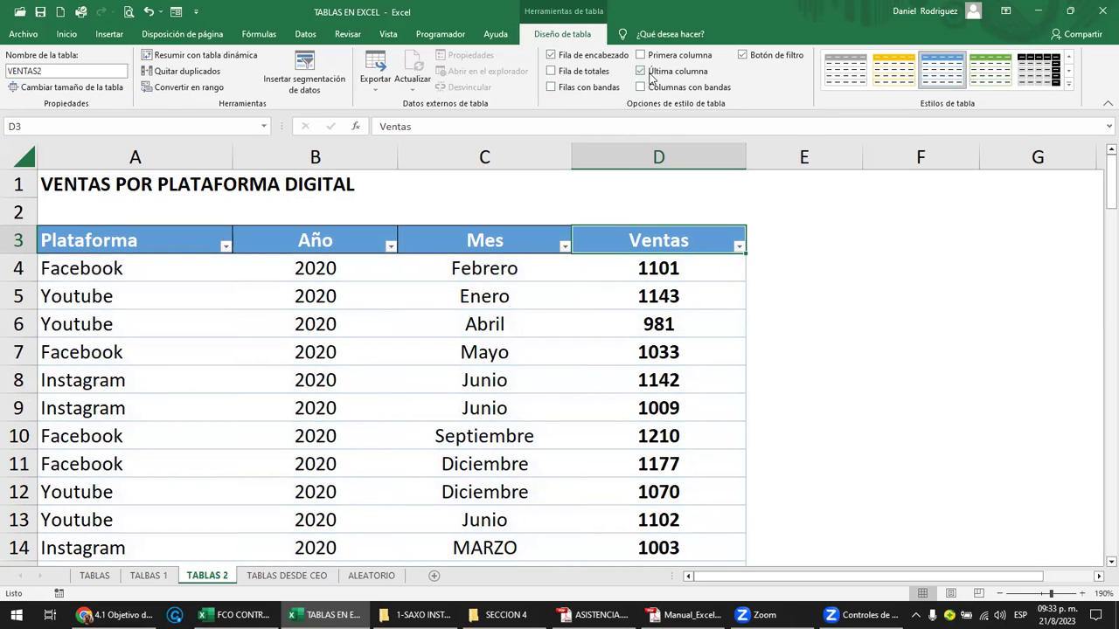
click(651, 77)
click(641, 56)
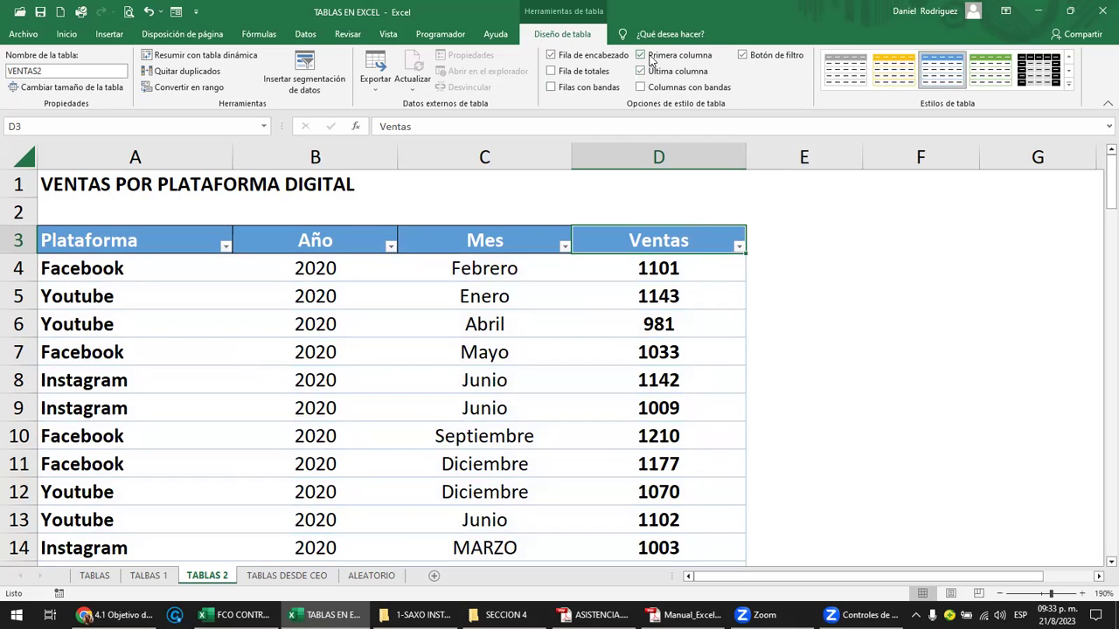
click(649, 72)
click(649, 57)
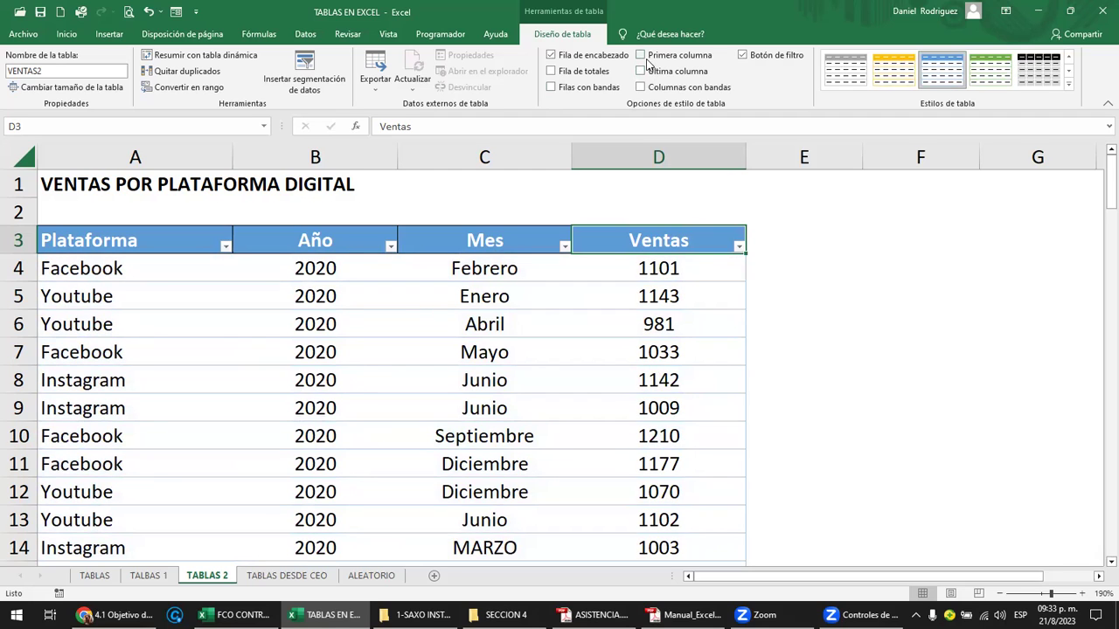
click(687, 273)
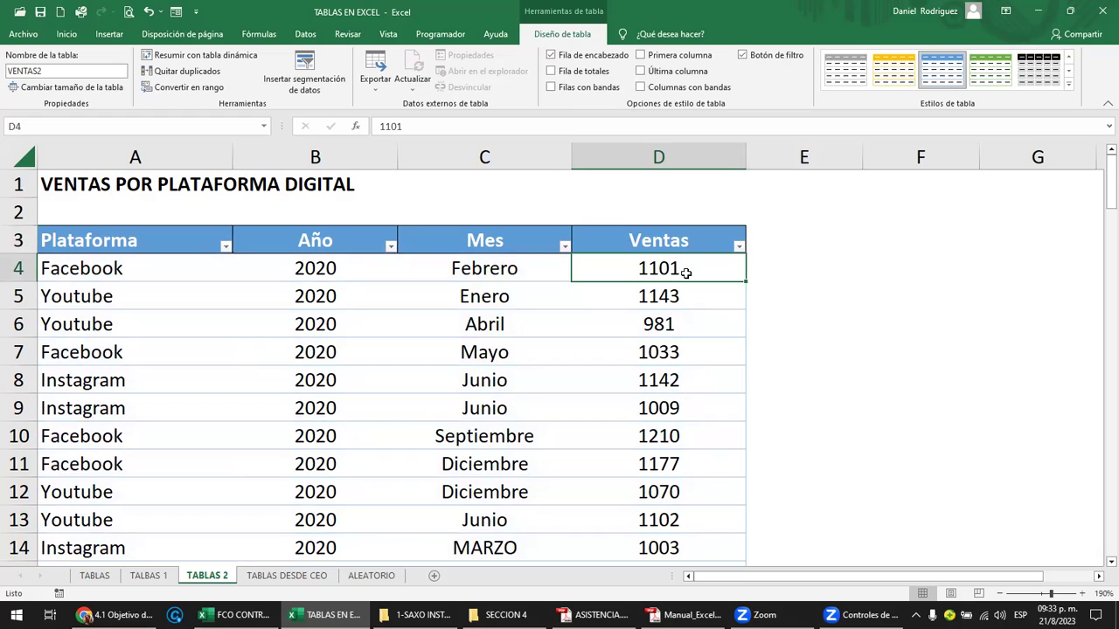
Go to the last Ventas row and switch on the table's Total row.
key(ctrl+Down)
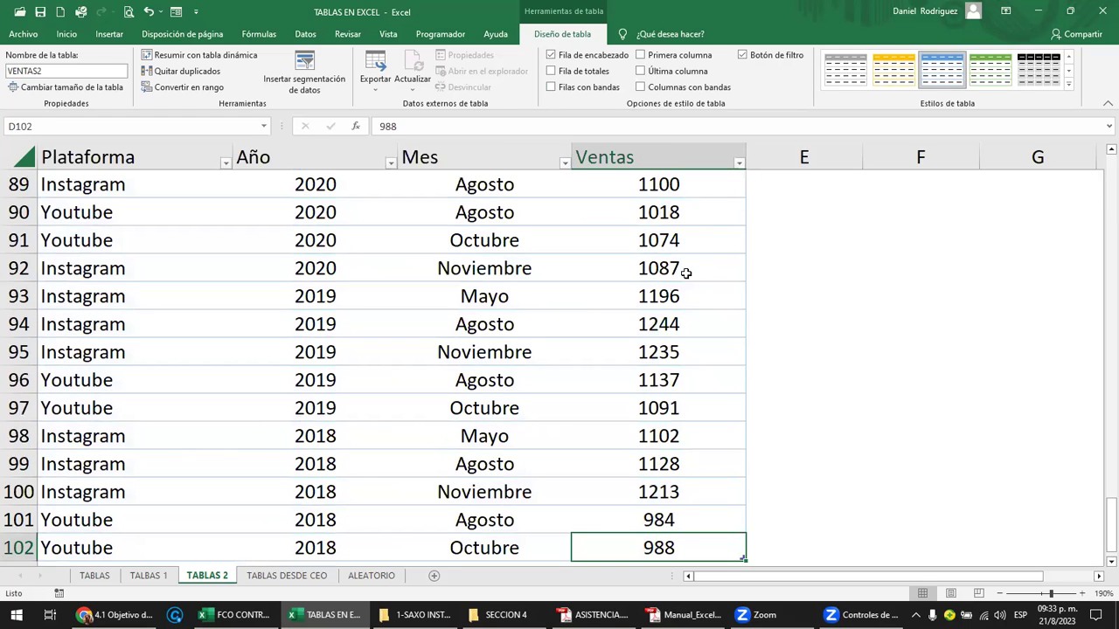
scroll(679, 402, down, 1)
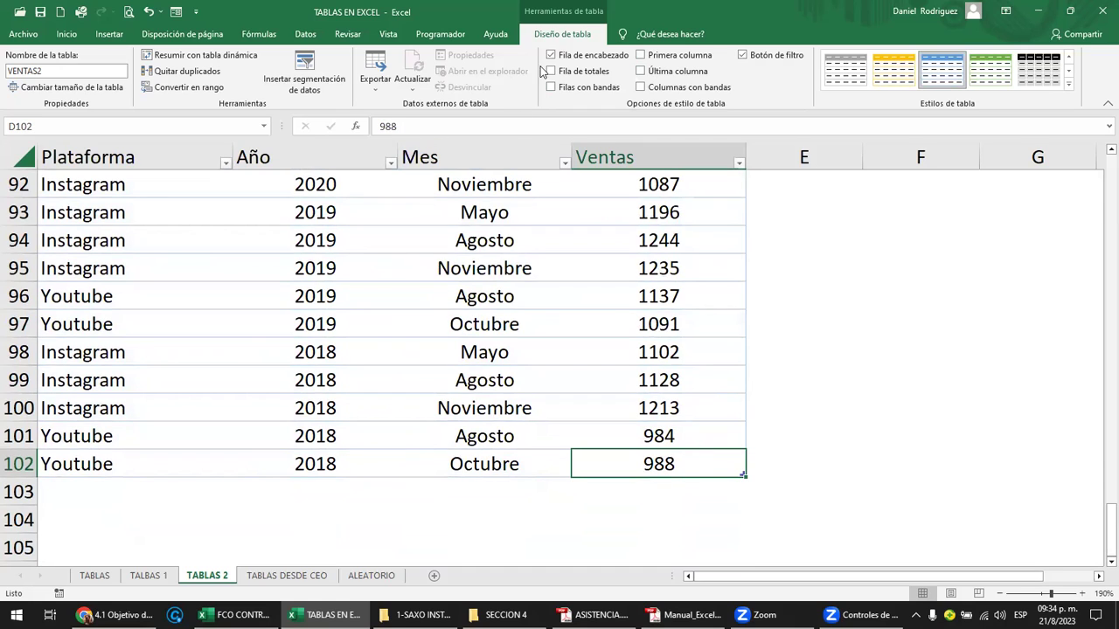
click(778, 481)
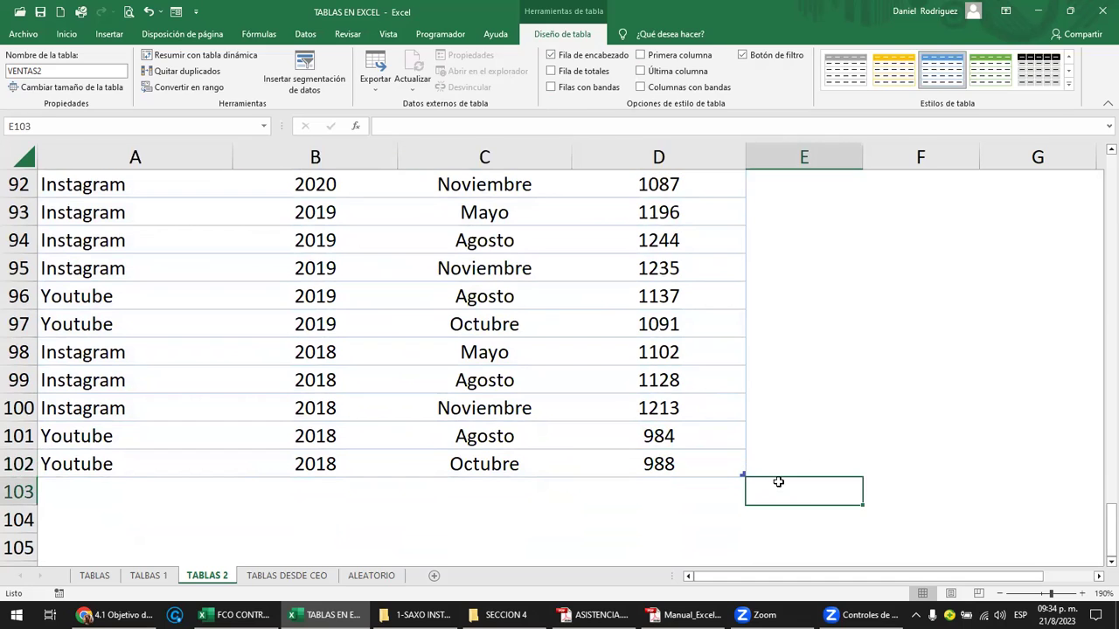
click(659, 454)
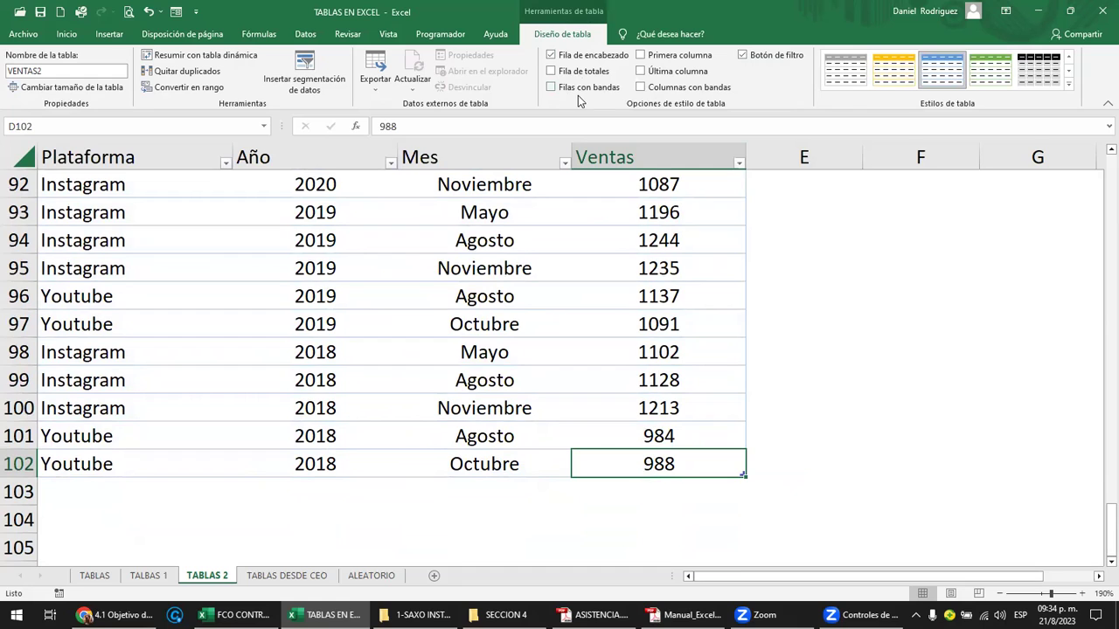
click(583, 73)
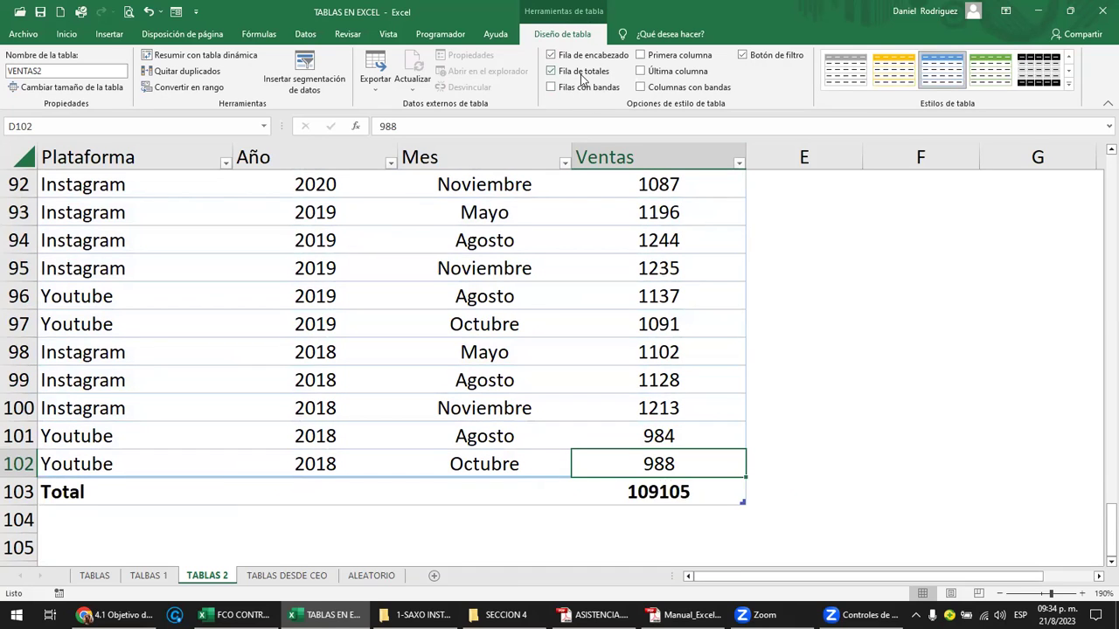
click(581, 73)
click(581, 74)
click(581, 75)
click(581, 75)
Set the Ventas total in D103 to Ninguno, then toggle the Total row off and on.
click(667, 495)
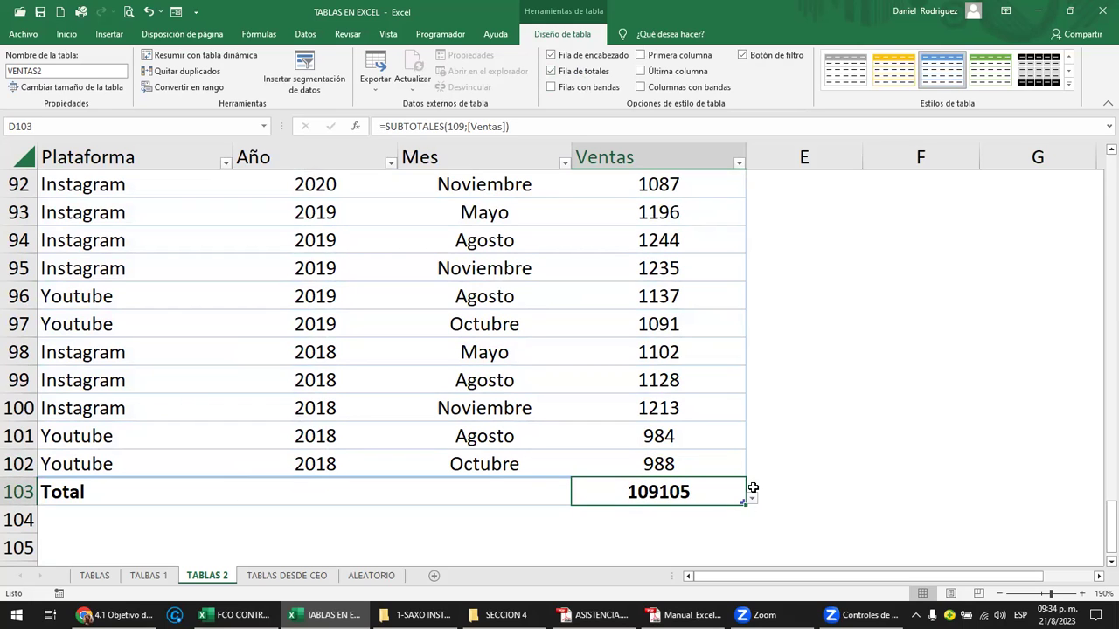
click(752, 498)
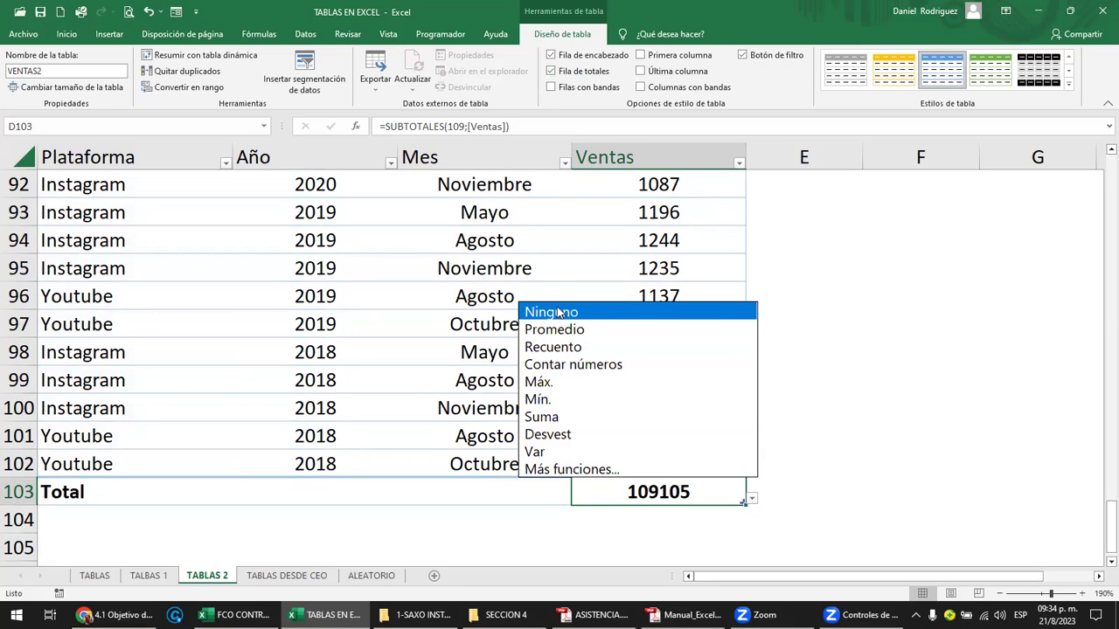
click(552, 313)
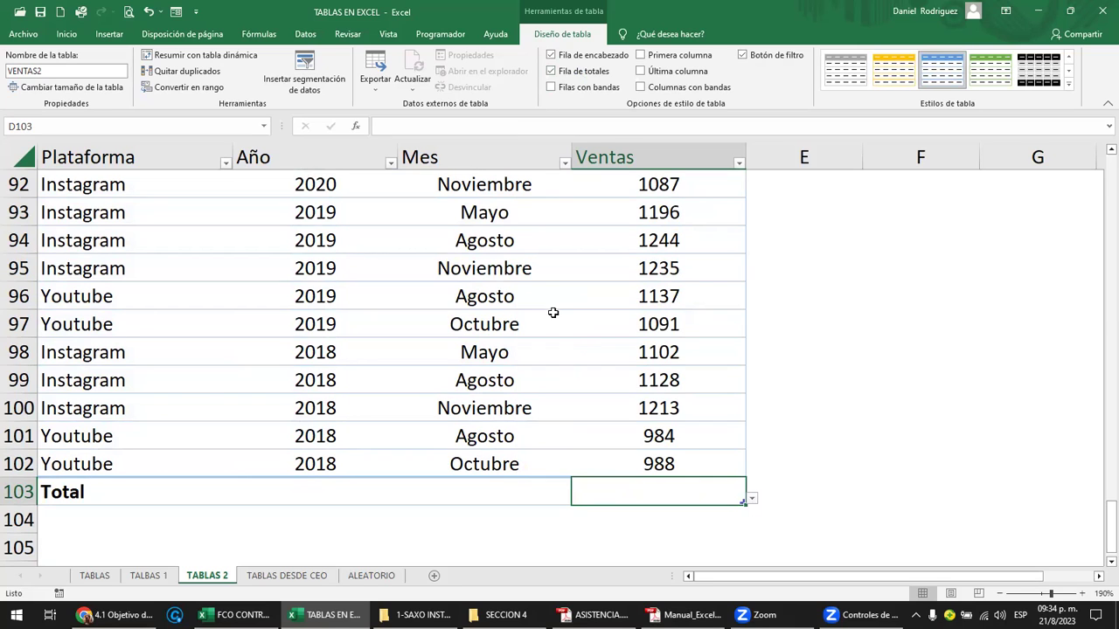
click(844, 488)
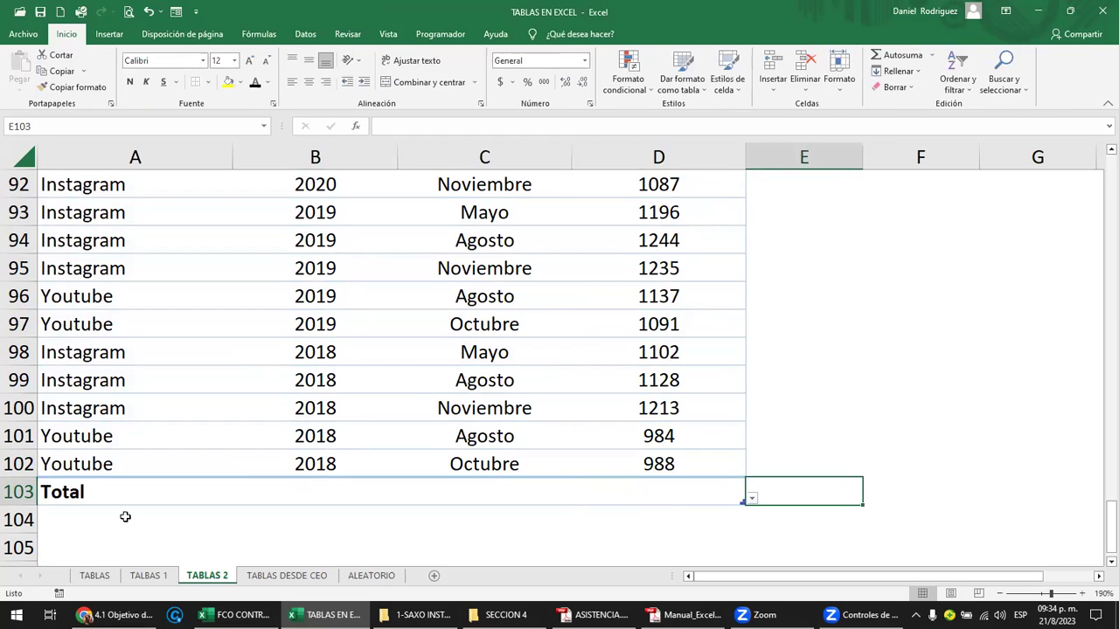
click(682, 490)
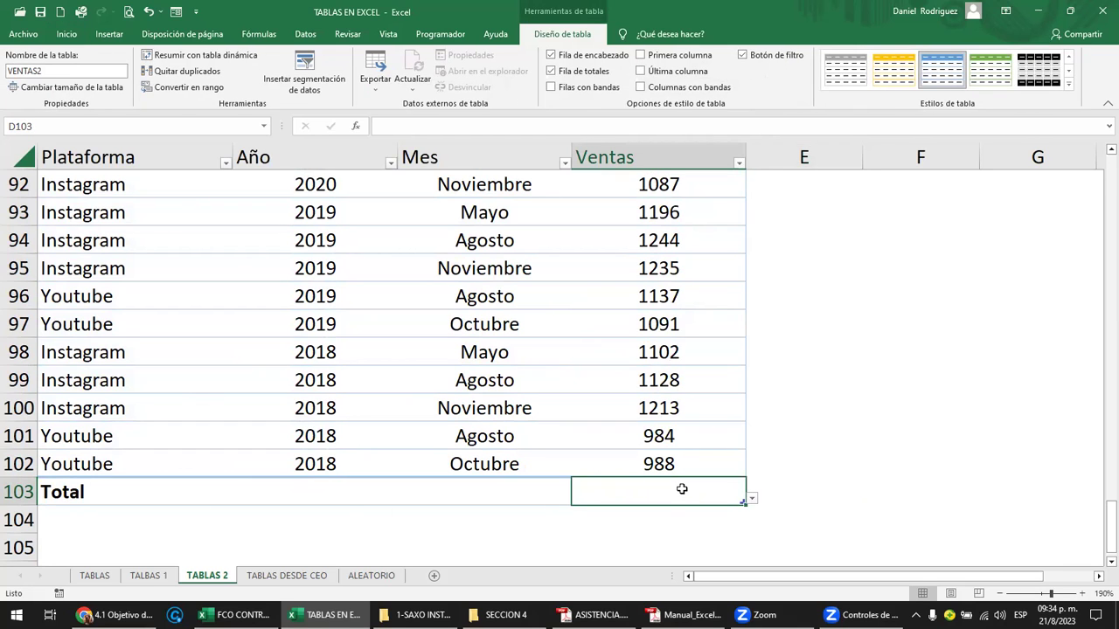
click(582, 74)
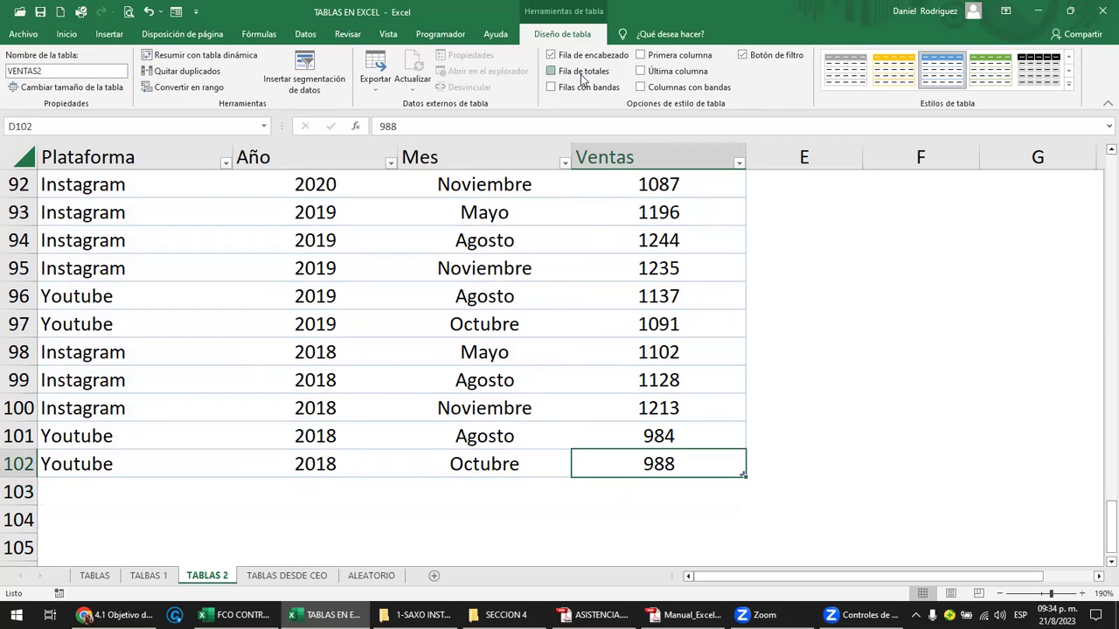
click(582, 73)
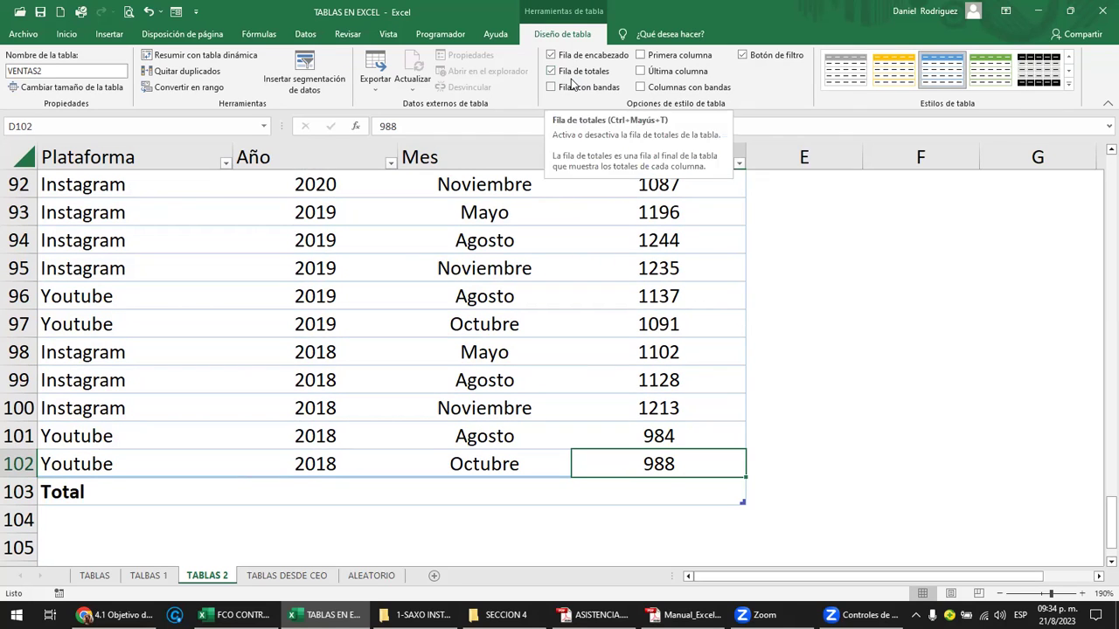
Try Suma, Máx and Contar números for the Ventas total, ending with Suma (109105).
click(675, 487)
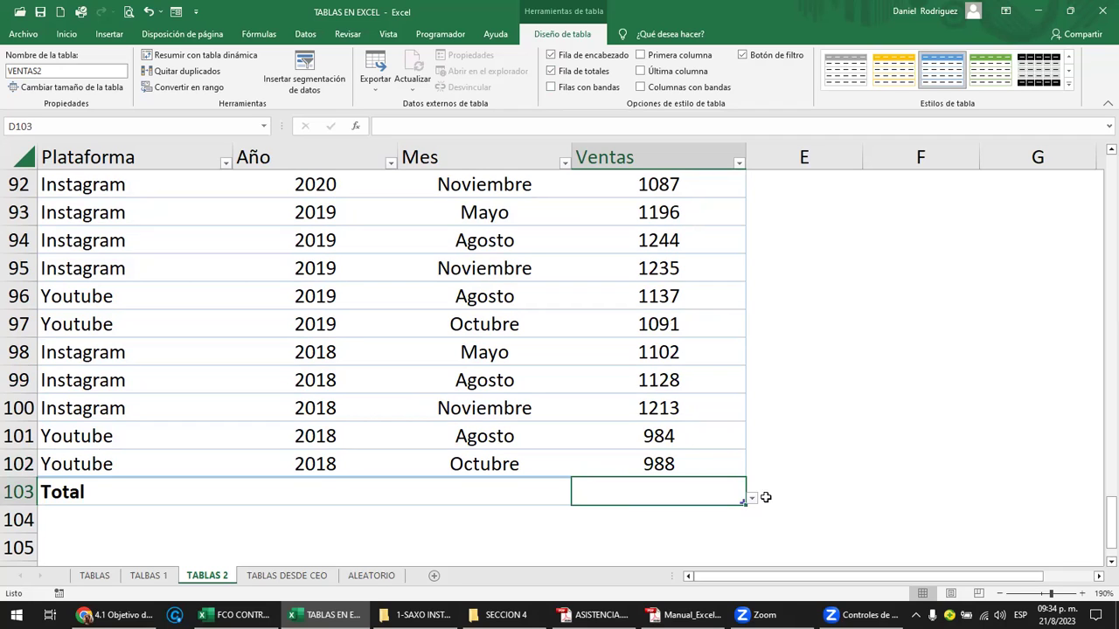
click(751, 499)
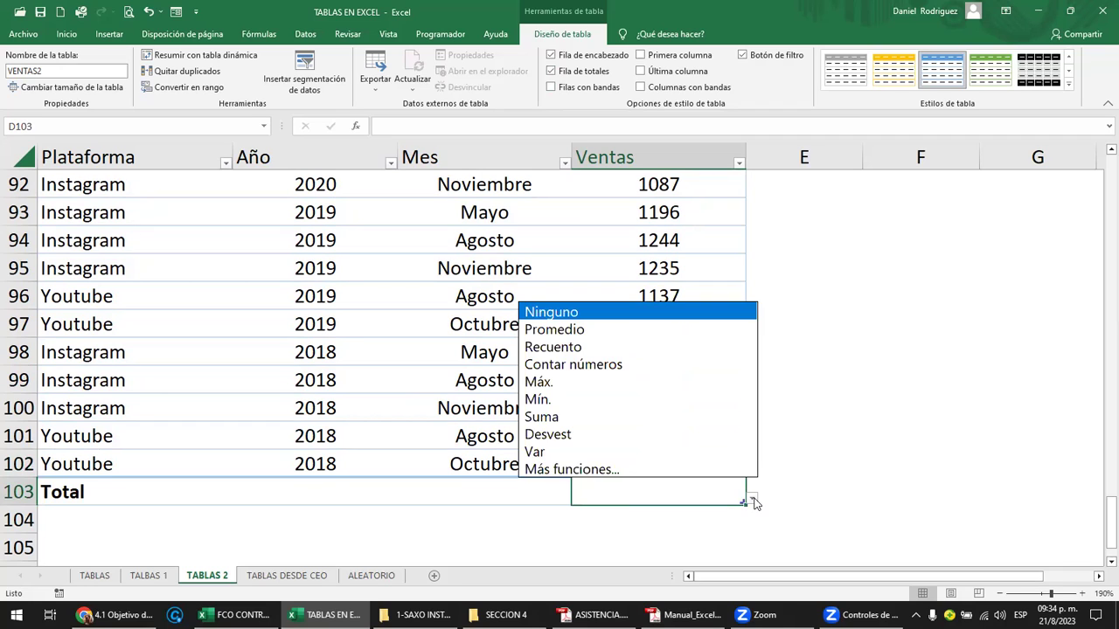
click(591, 418)
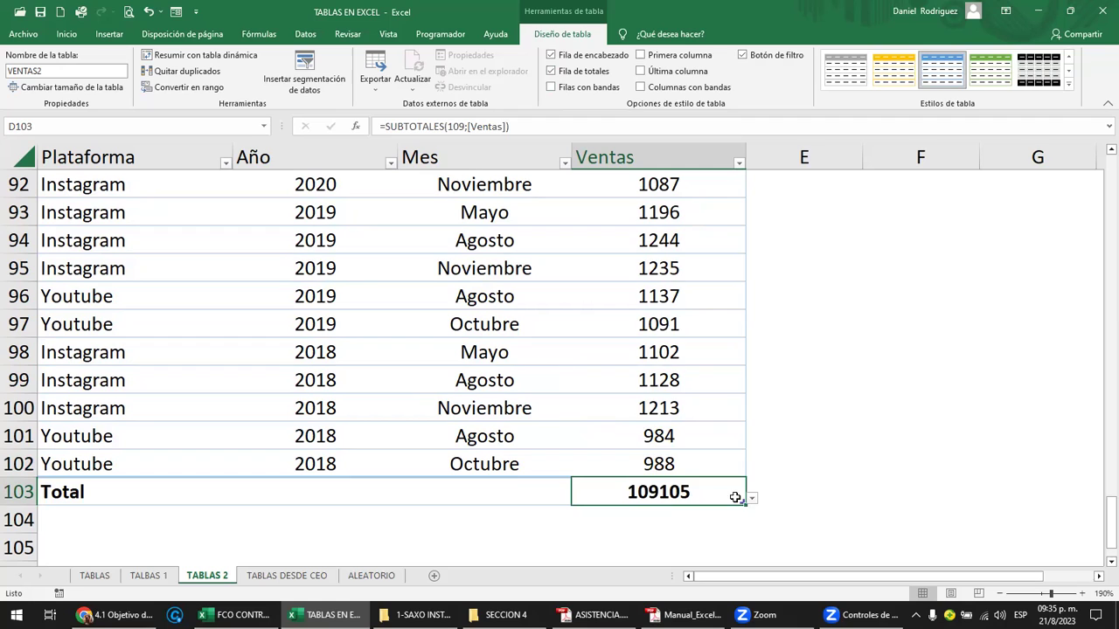
click(750, 501)
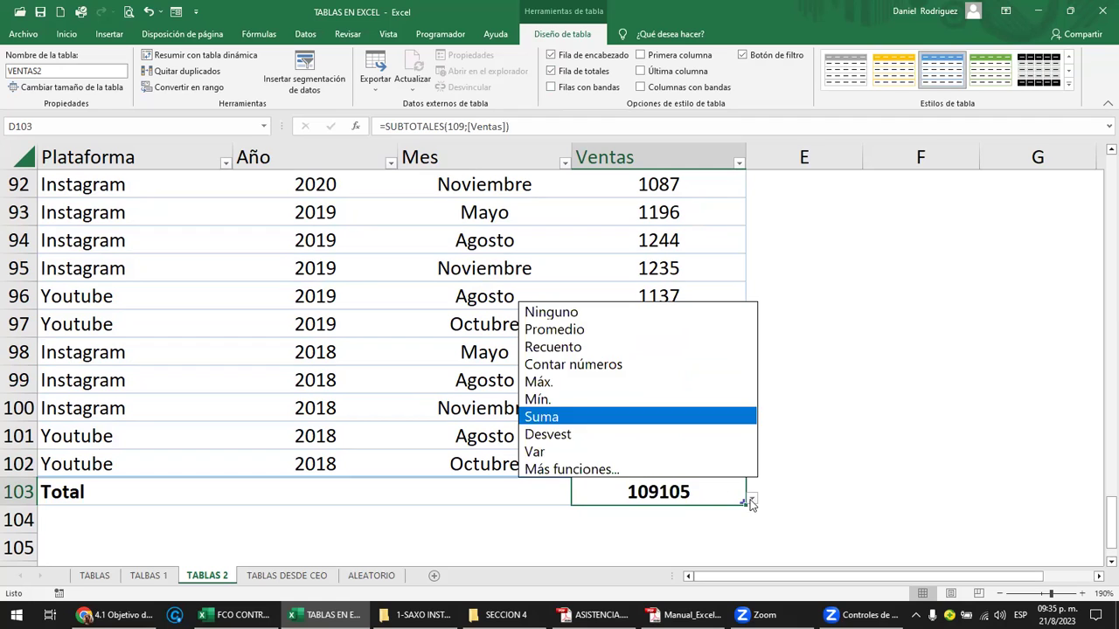
click(599, 385)
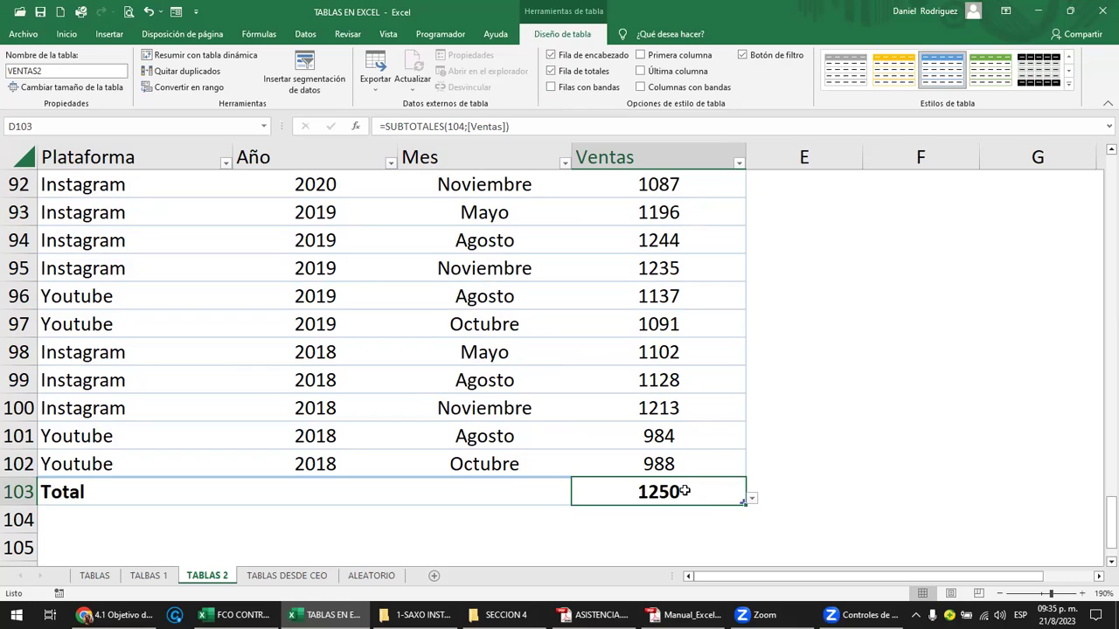
click(750, 498)
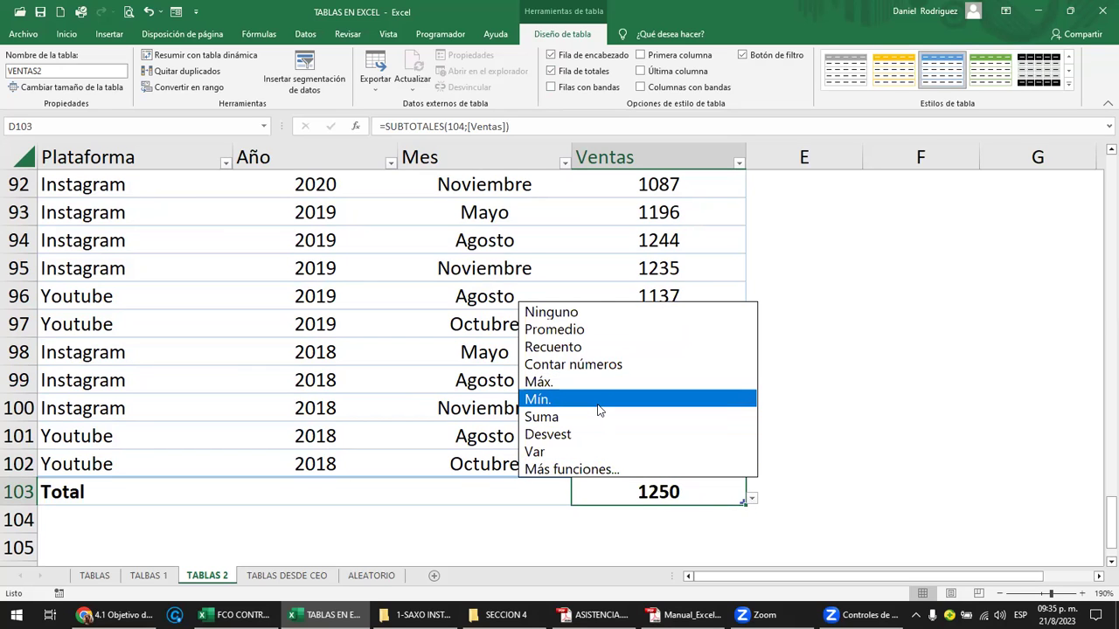
click(589, 363)
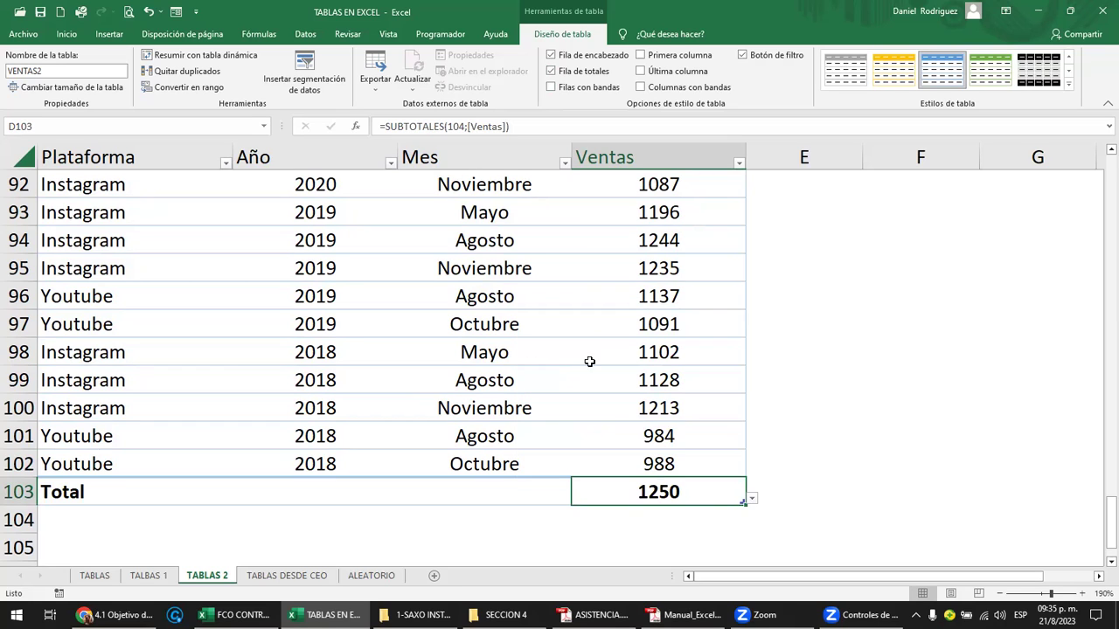
drag(671, 458, 674, 216)
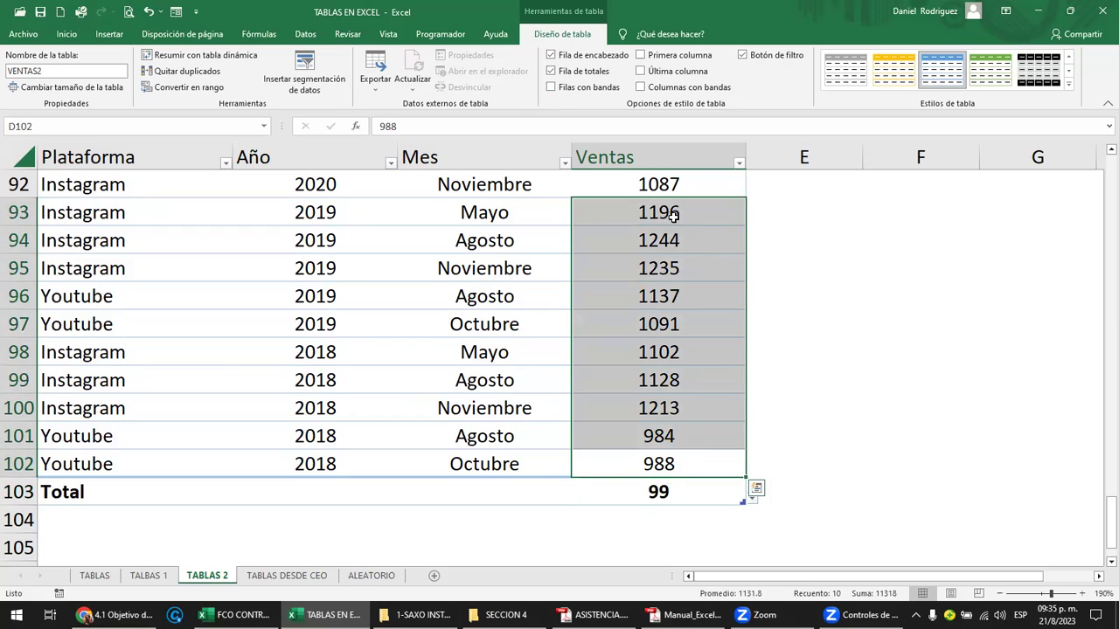
click(682, 490)
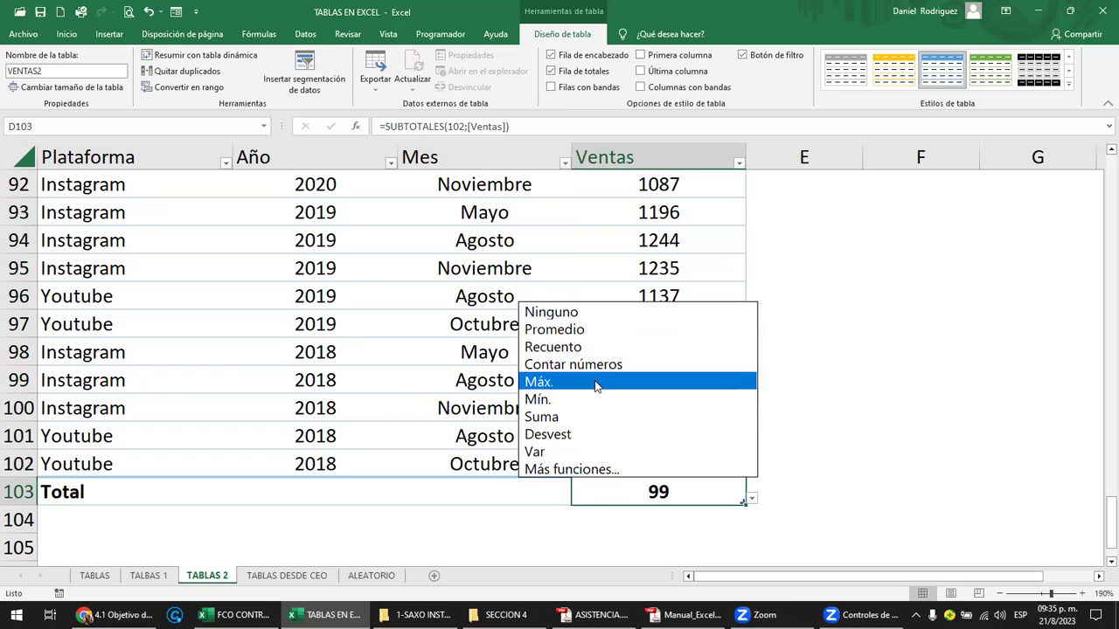
click(573, 417)
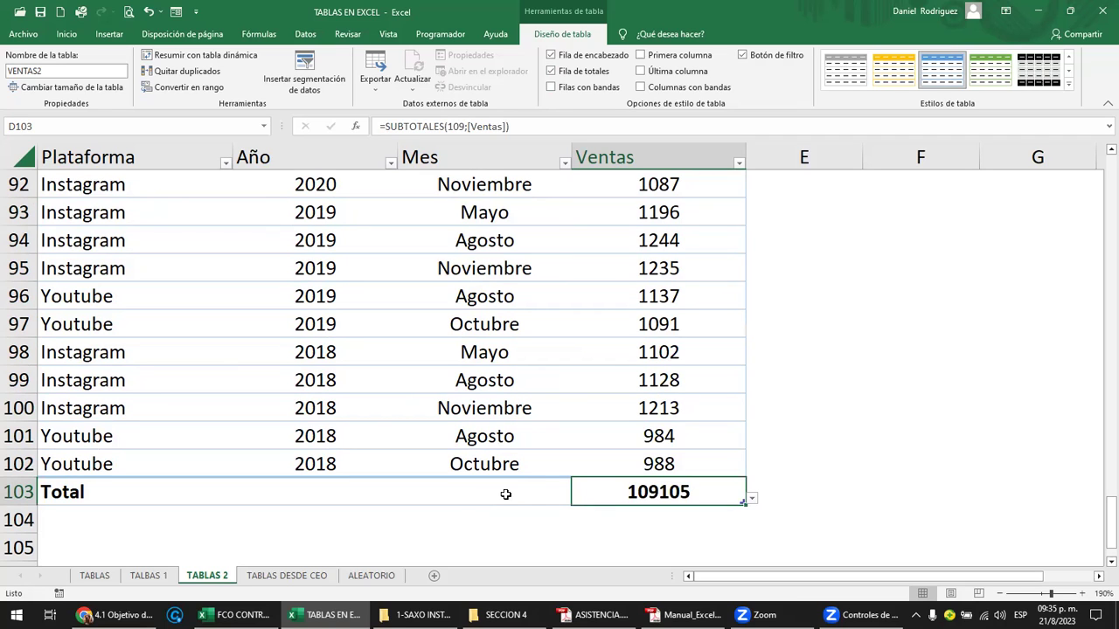
Format the Ventas total in D103 as Moneda, showing $109,105.00.
click(67, 33)
click(502, 82)
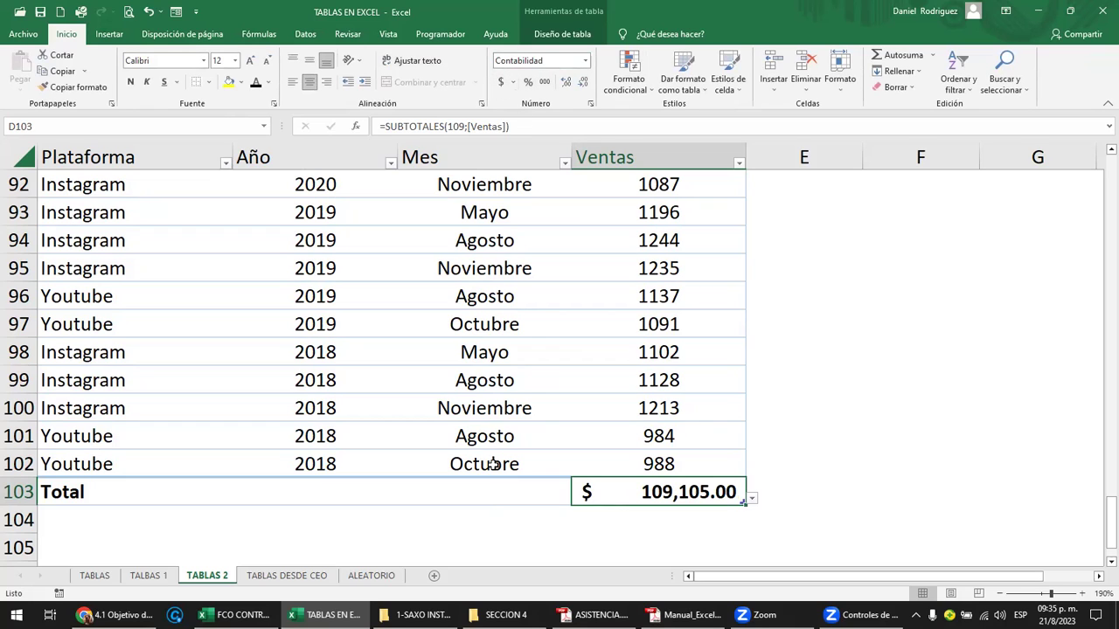
click(585, 60)
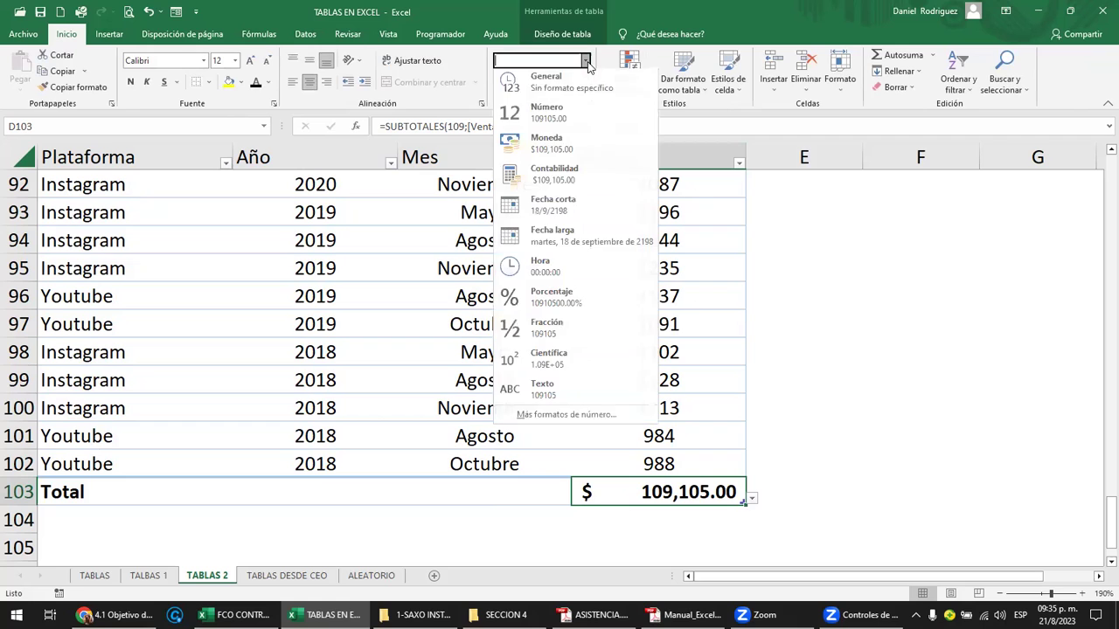
click(574, 149)
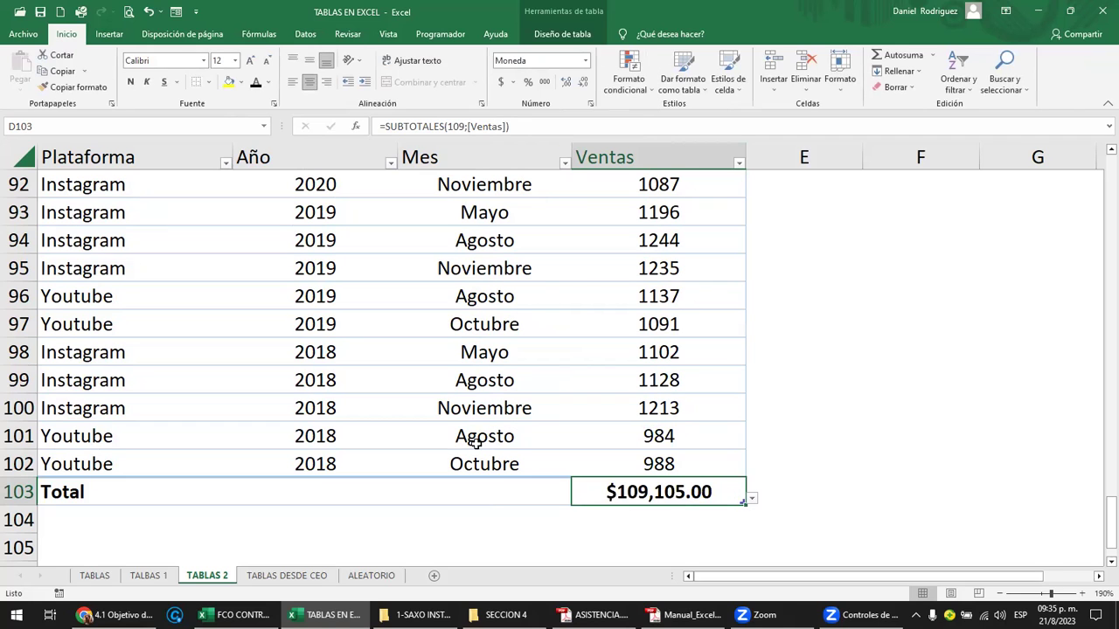
Set the Mes total in C103 to Recuento, counting 99 entries.
click(505, 488)
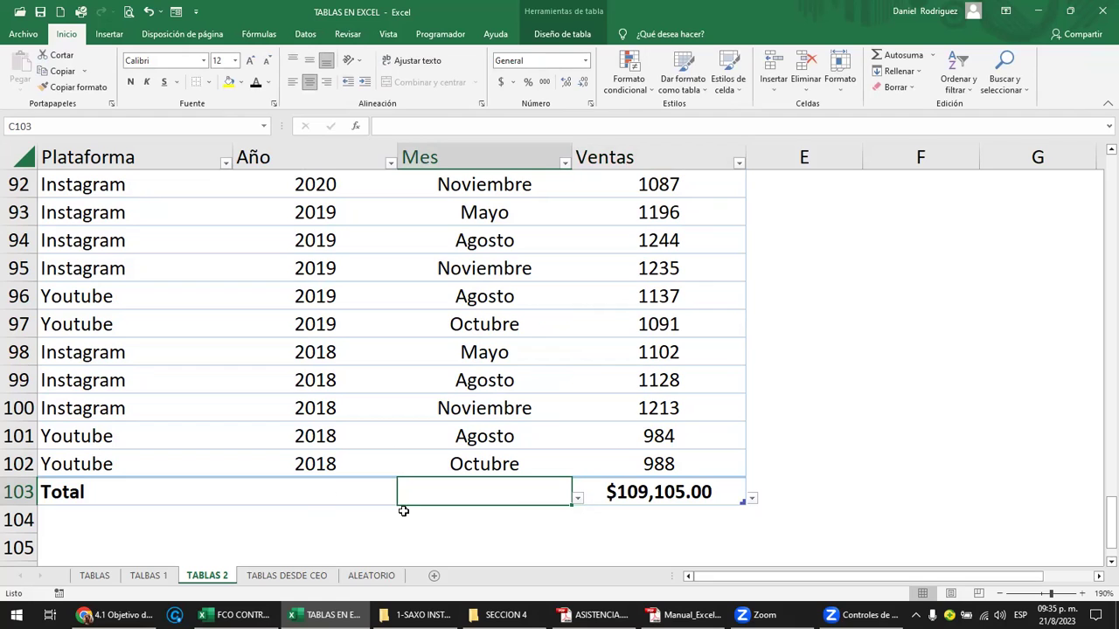
click(578, 497)
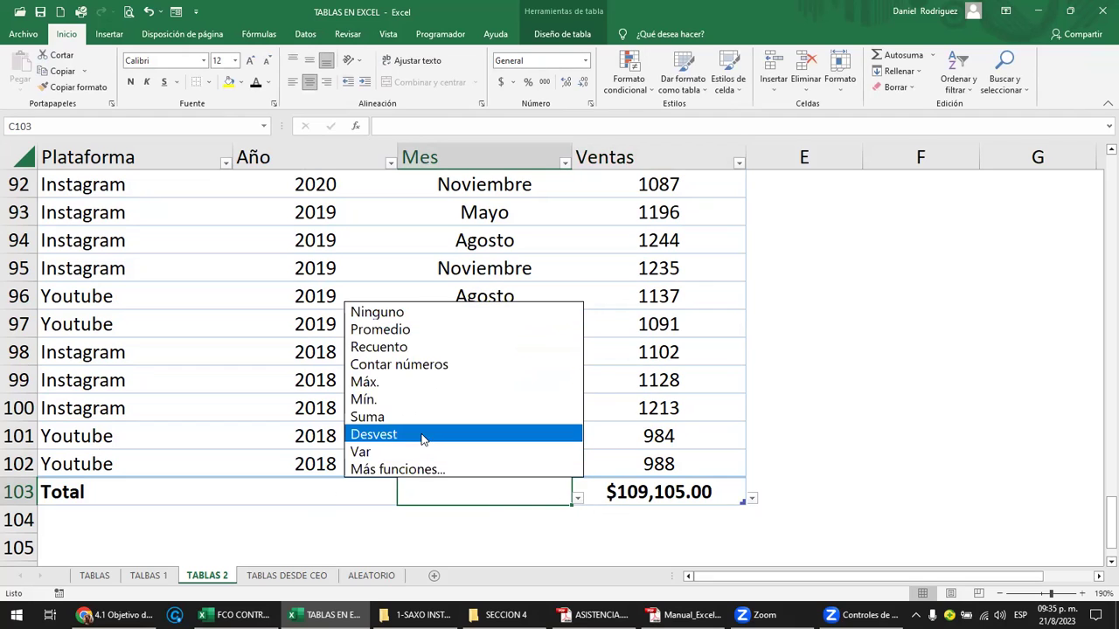
click(409, 347)
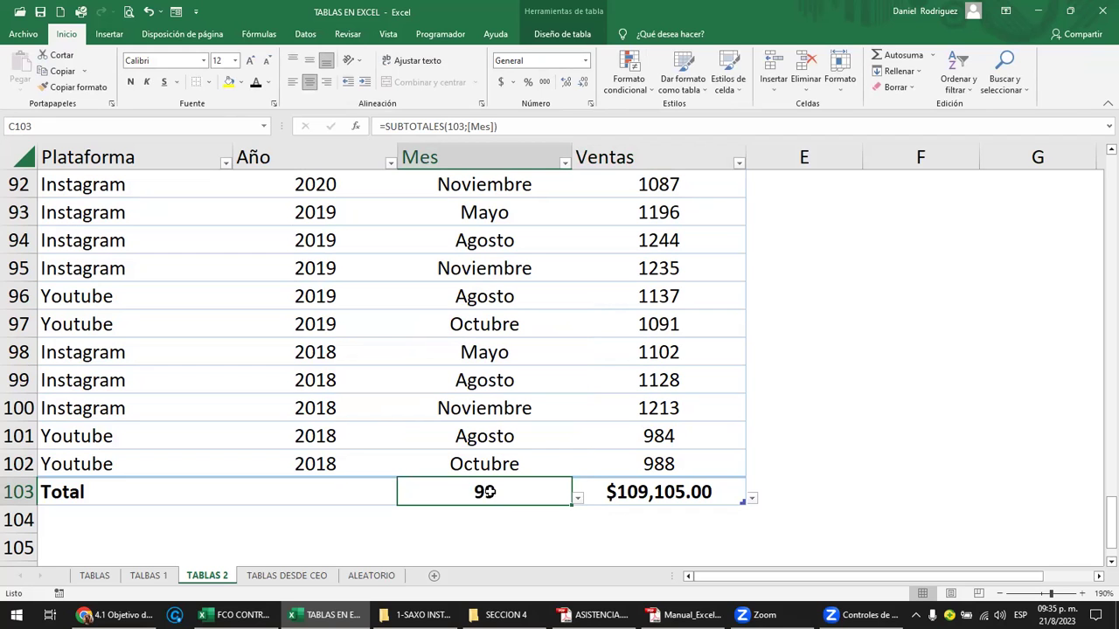
scroll(486, 492, down, 2)
scroll(487, 492, up, 8)
scroll(487, 492, up, 6)
scroll(486, 492, up, 6)
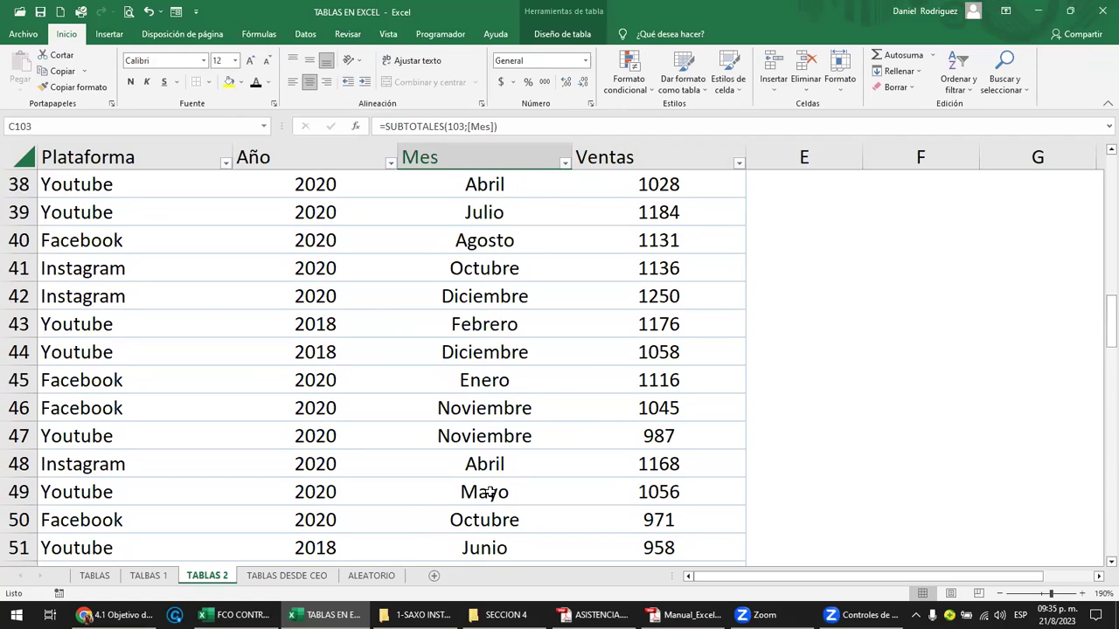
key(ctrl+Home)
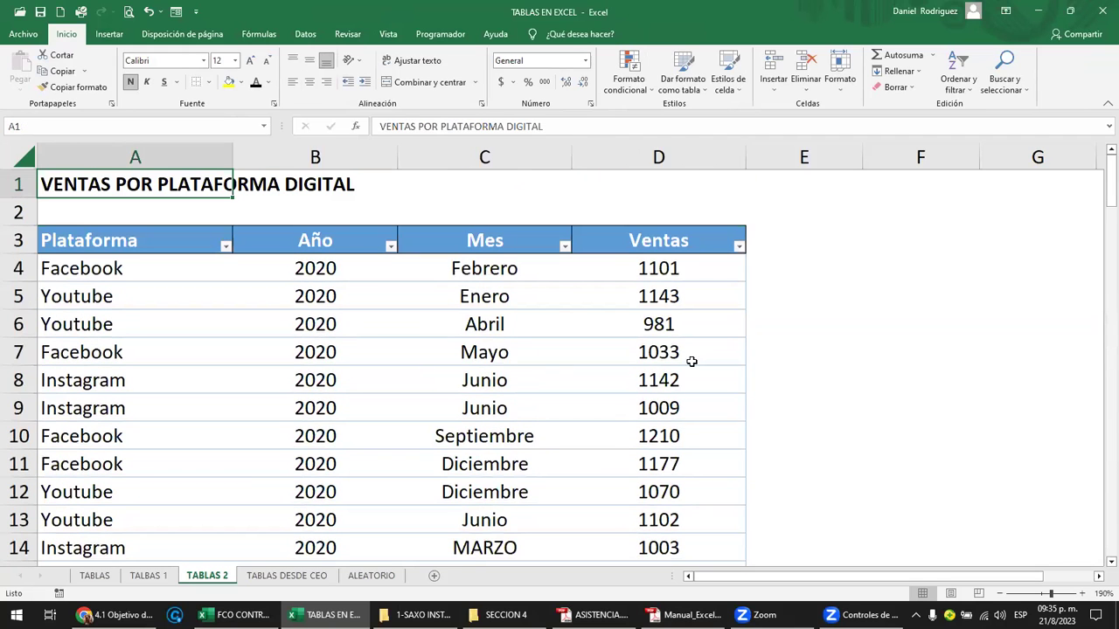
click(619, 210)
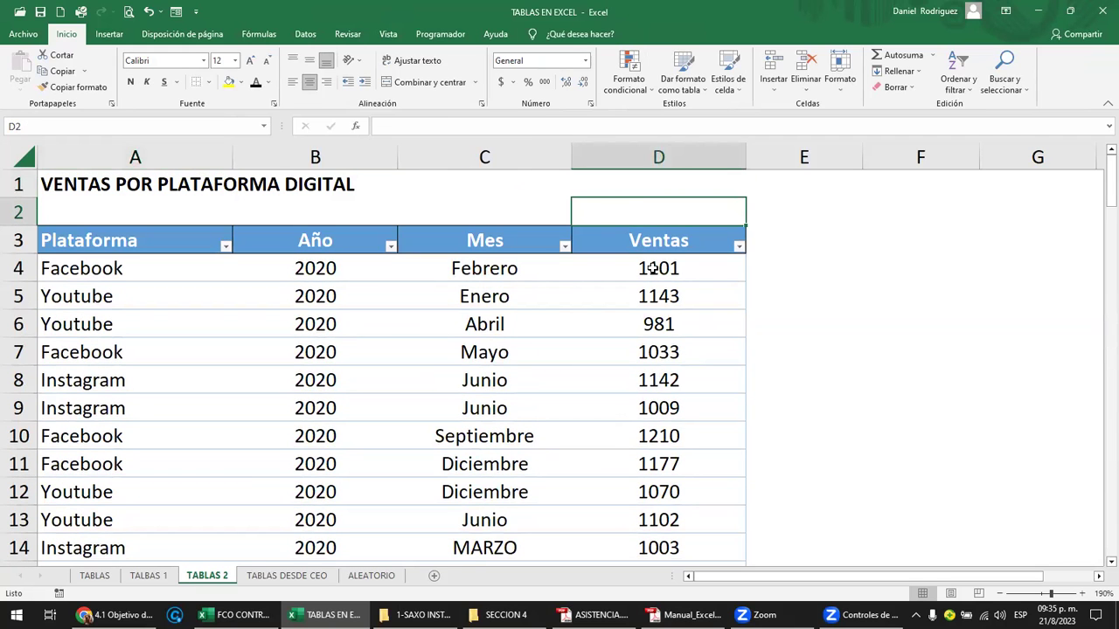
click(631, 243)
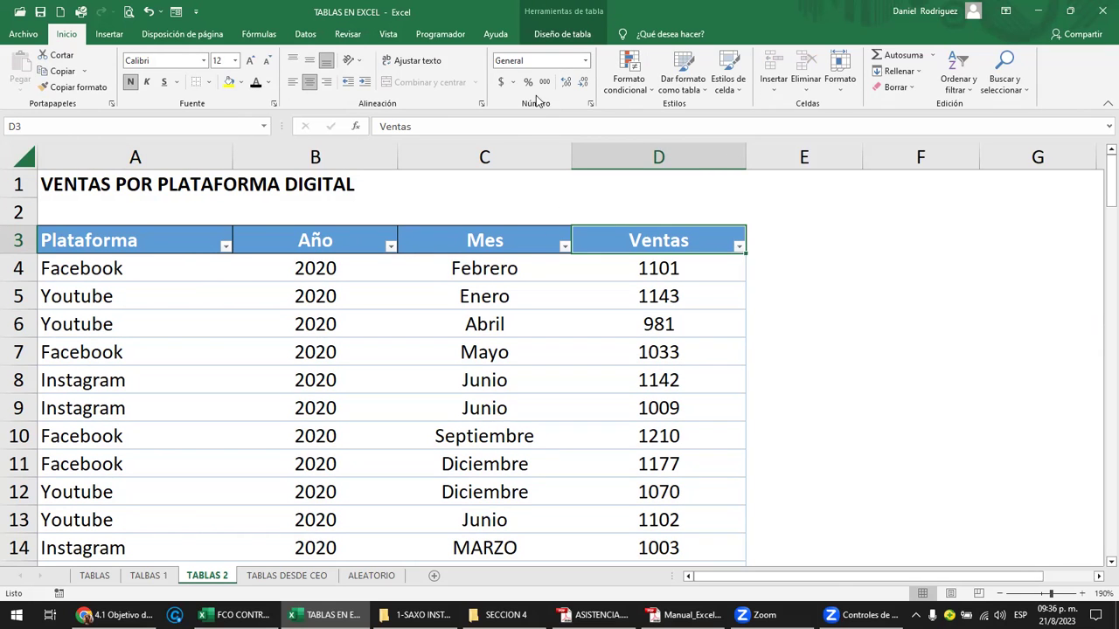
click(558, 35)
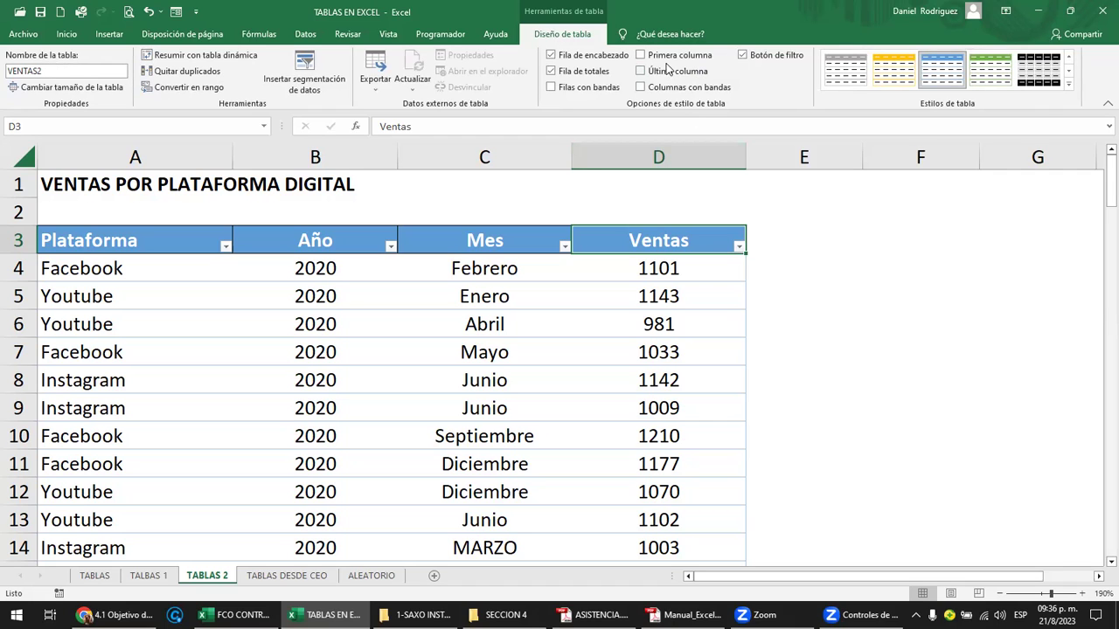
click(505, 246)
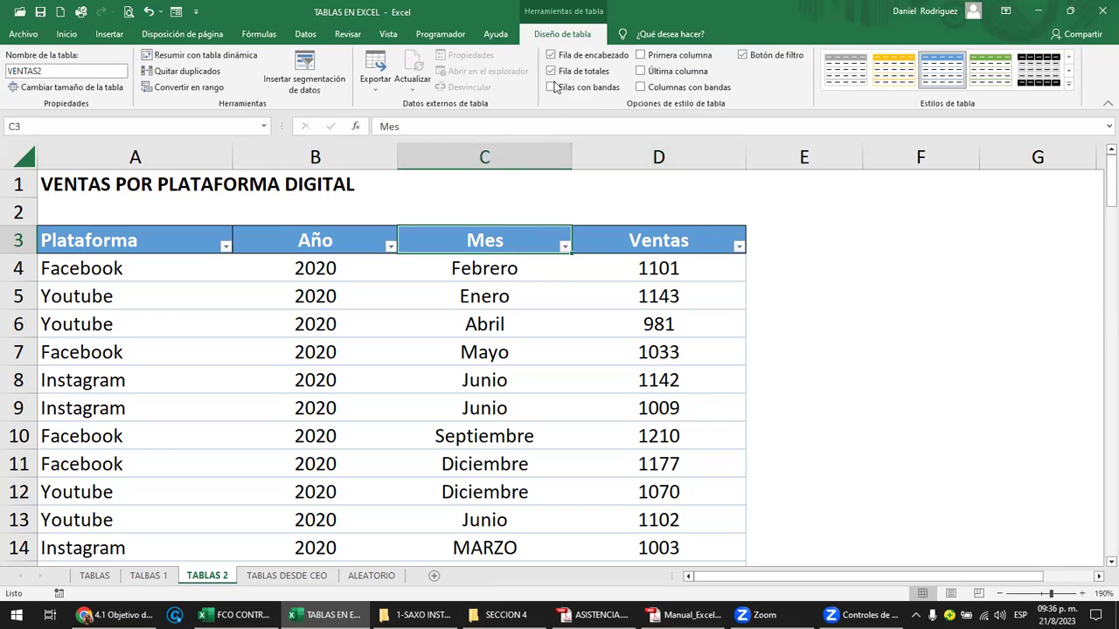
click(574, 61)
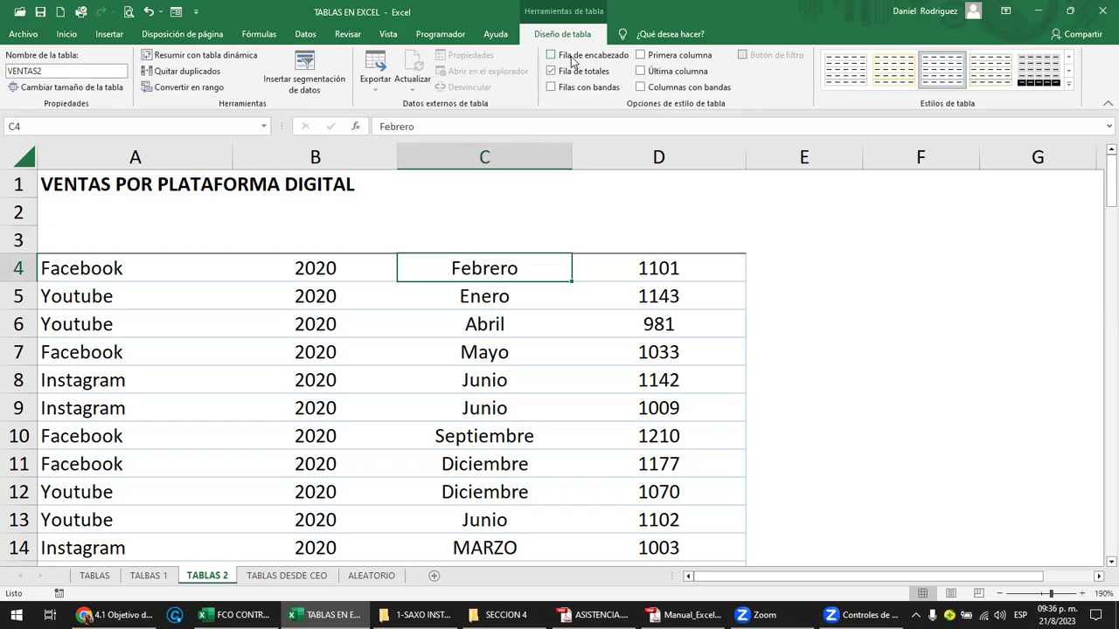
click(572, 61)
click(573, 61)
click(571, 56)
click(573, 60)
click(573, 59)
click(573, 60)
click(556, 56)
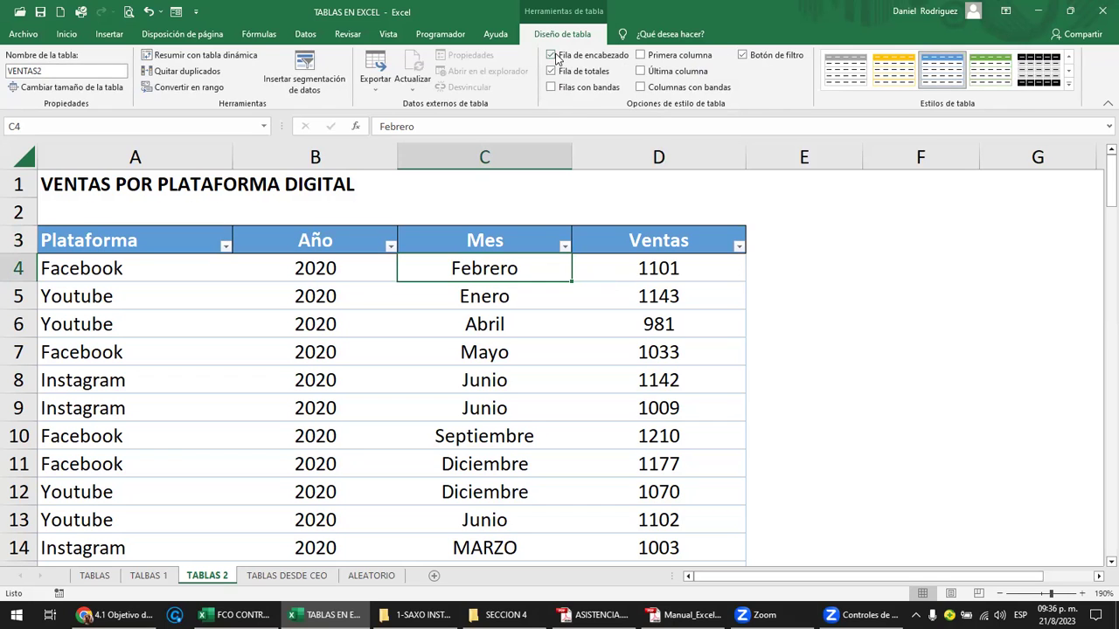
click(813, 350)
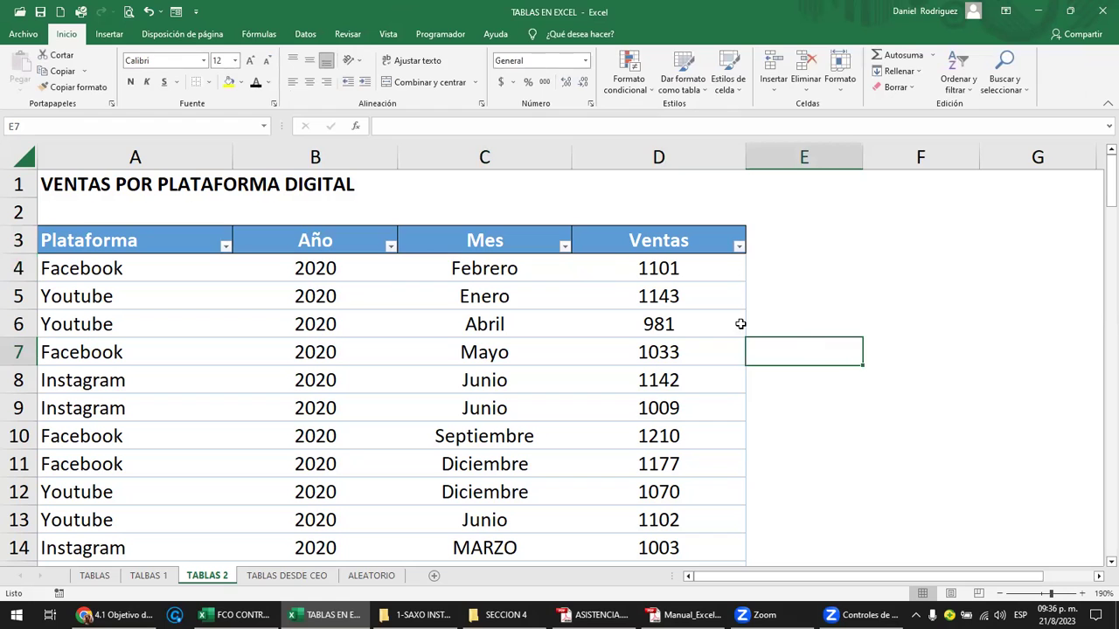
click(611, 246)
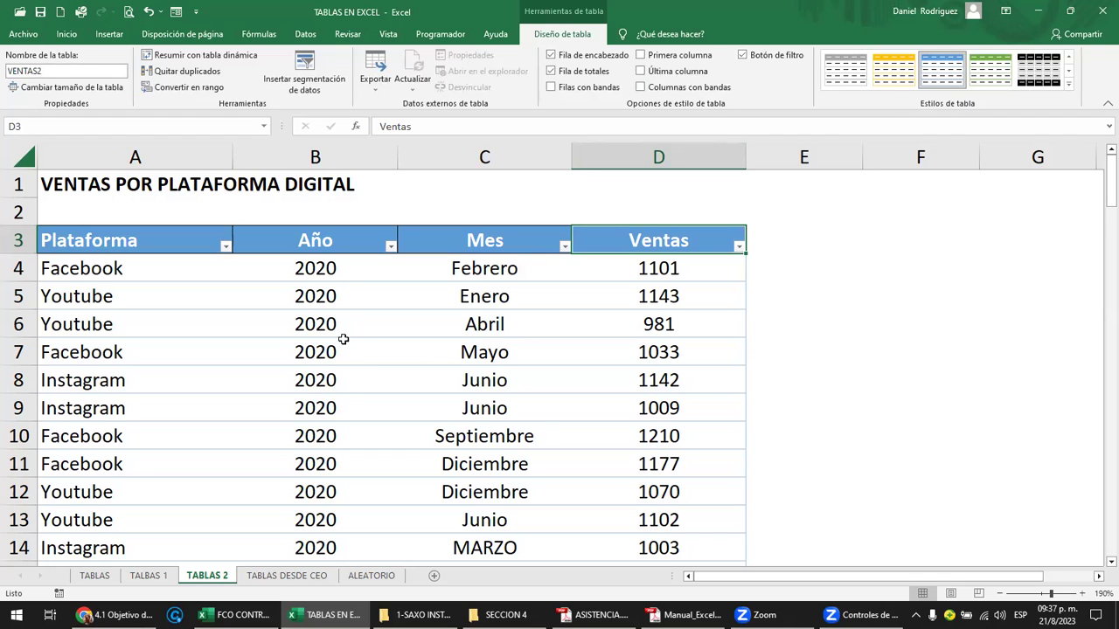
mouse_move(686, 615)
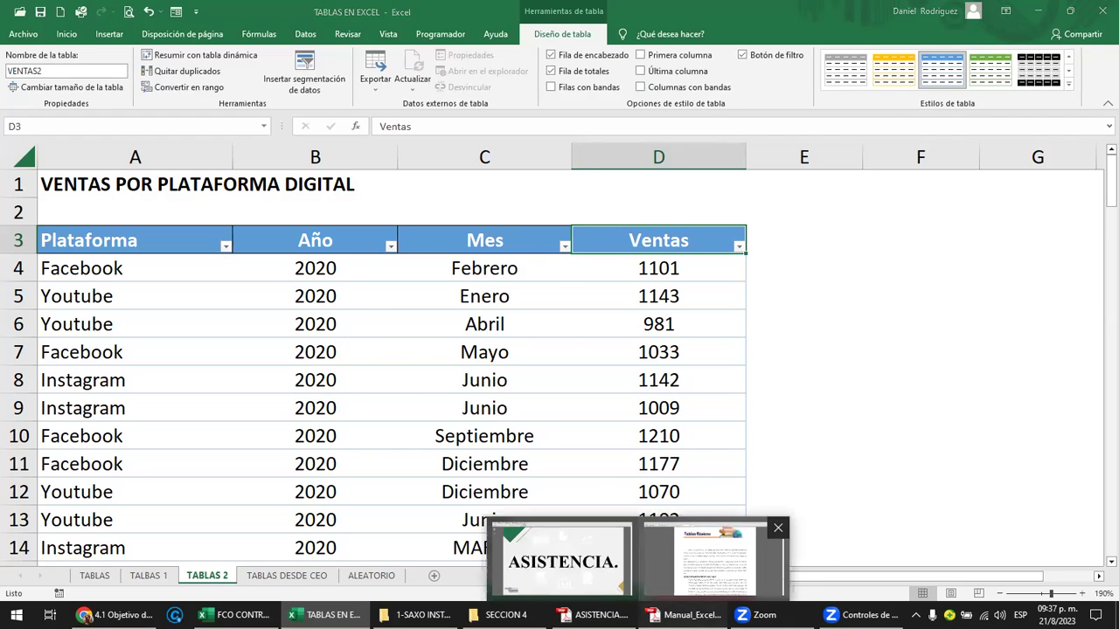
In Manual_Excel_Basico.pdf, read Figura 53 and 54 on page 81 about selecting table rows and whole tables.
click(713, 559)
scroll(564, 288, down, 1)
scroll(590, 290, down, 1)
scroll(590, 290, down, 2)
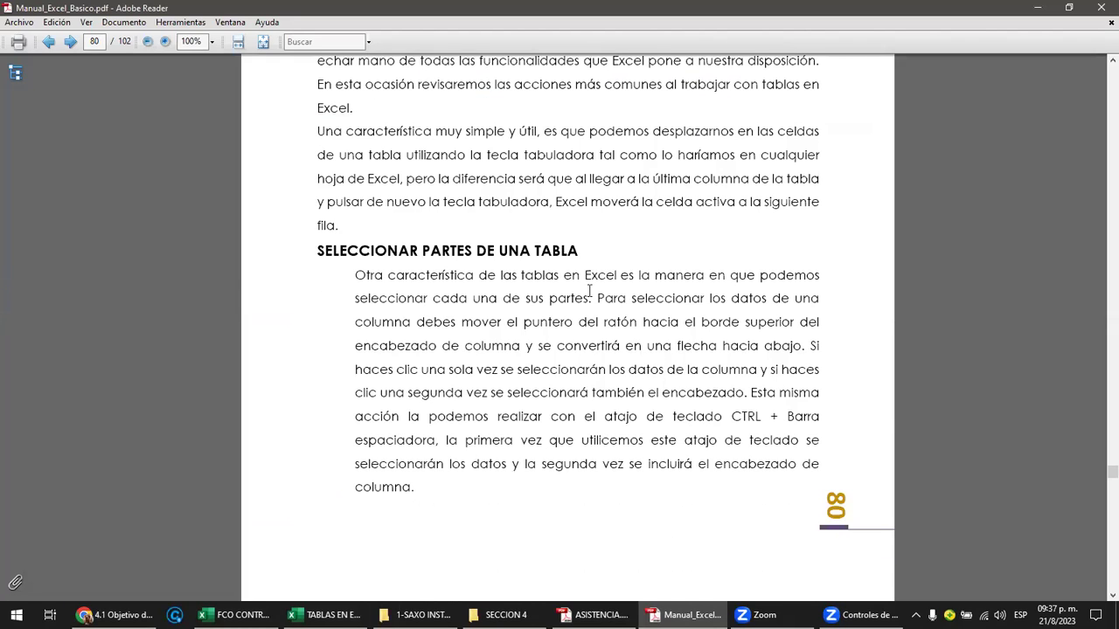
scroll(590, 291, down, 1)
scroll(591, 291, down, 1)
scroll(591, 294, down, 1)
scroll(592, 297, down, 1)
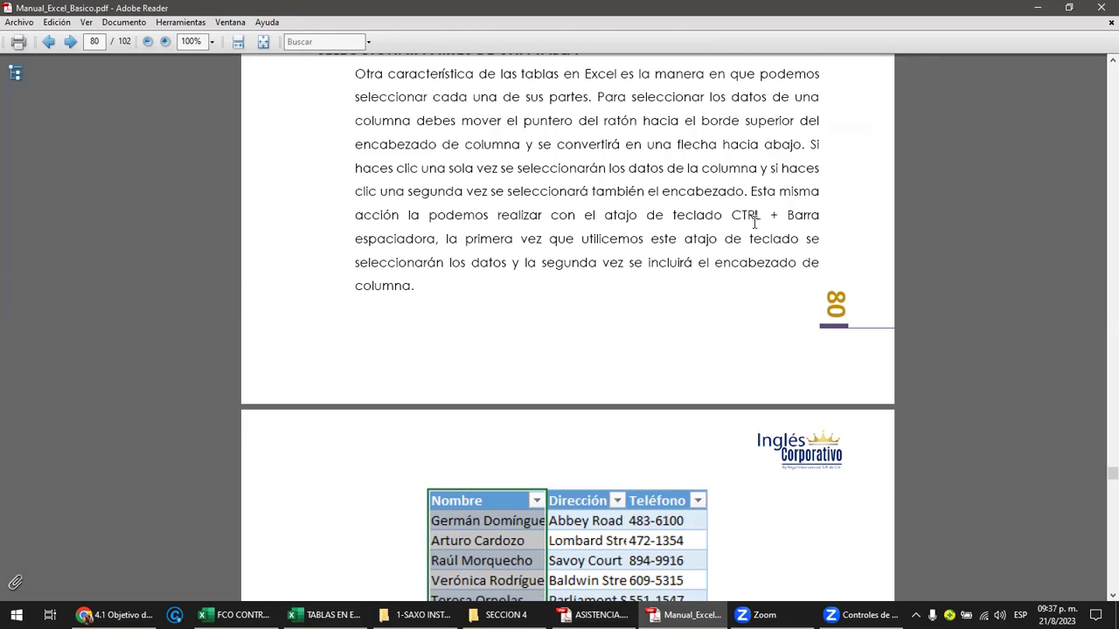
scroll(755, 222, down, 2)
scroll(755, 224, down, 1)
scroll(756, 226, down, 1)
scroll(757, 228, down, 1)
scroll(756, 229, down, 1)
scroll(756, 230, down, 2)
scroll(757, 233, down, 1)
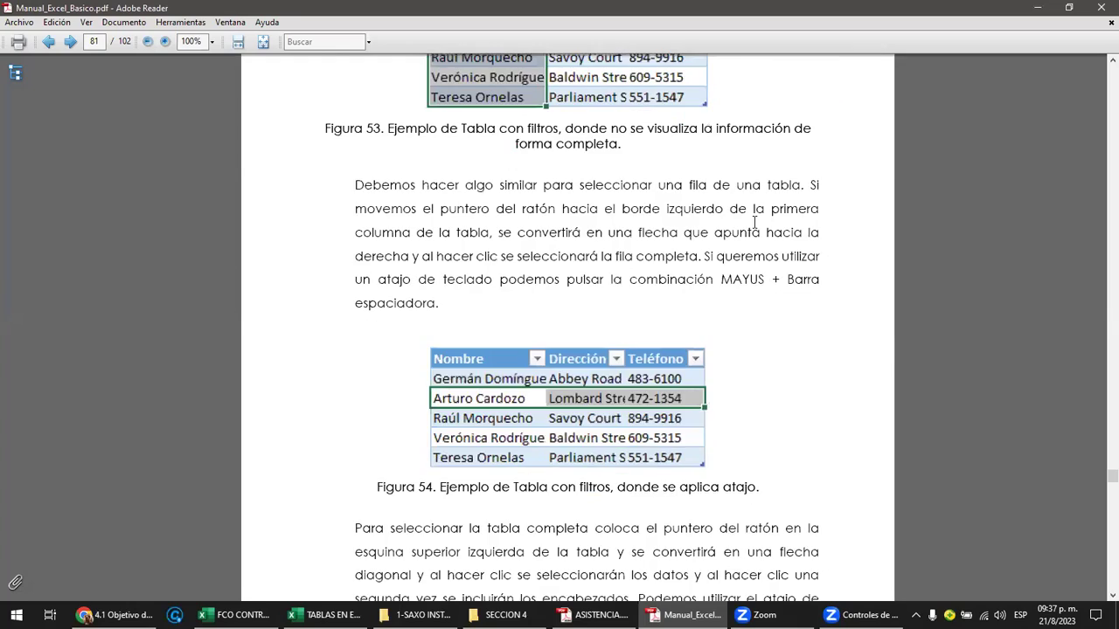
scroll(757, 236, down, 3)
scroll(757, 238, up, 1)
scroll(757, 239, up, 6)
scroll(756, 243, up, 2)
scroll(757, 242, up, 3)
scroll(756, 242, up, 5)
scroll(757, 242, up, 3)
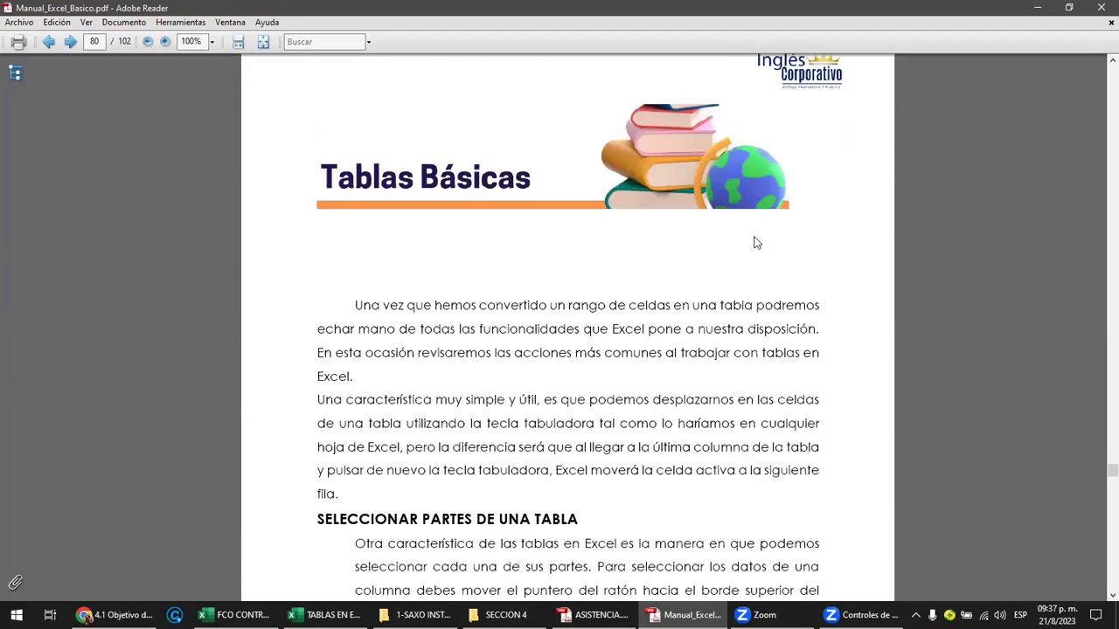
scroll(665, 341, down, 4)
scroll(706, 402, down, 2)
scroll(704, 407, down, 1)
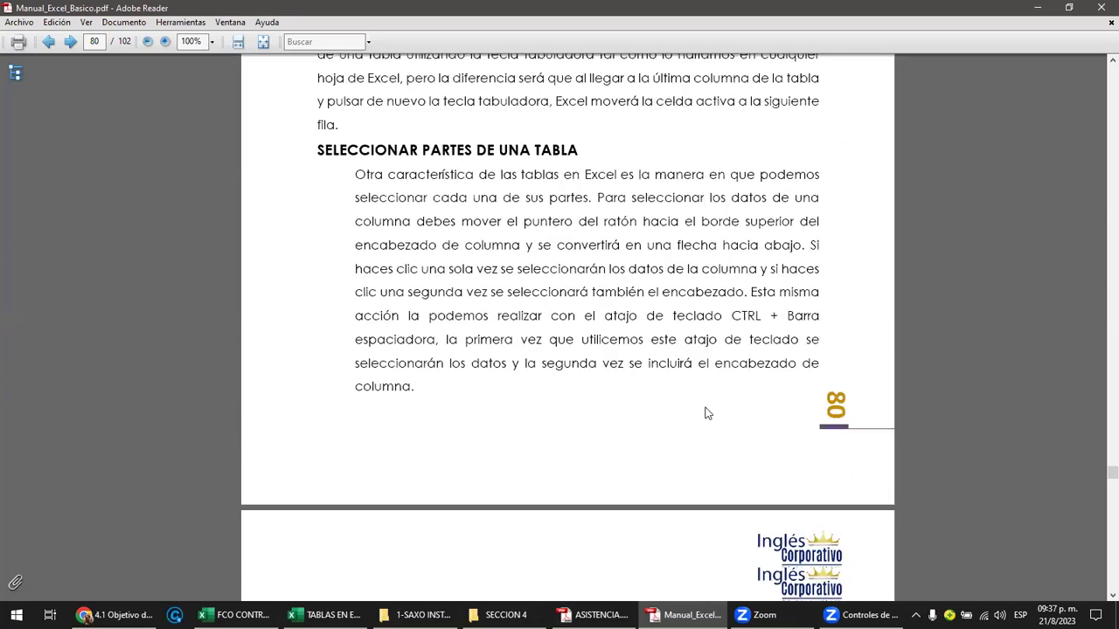
scroll(696, 416, down, 2)
scroll(697, 416, down, 1)
scroll(697, 417, up, 5)
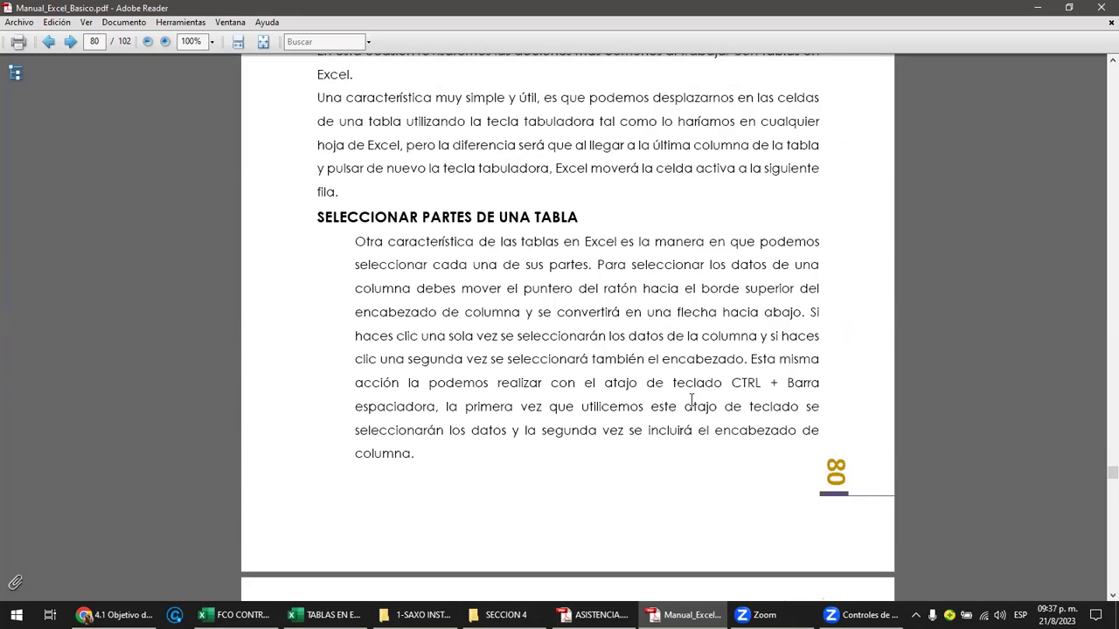
scroll(682, 365, down, 2)
scroll(682, 368, down, 7)
scroll(682, 369, down, 3)
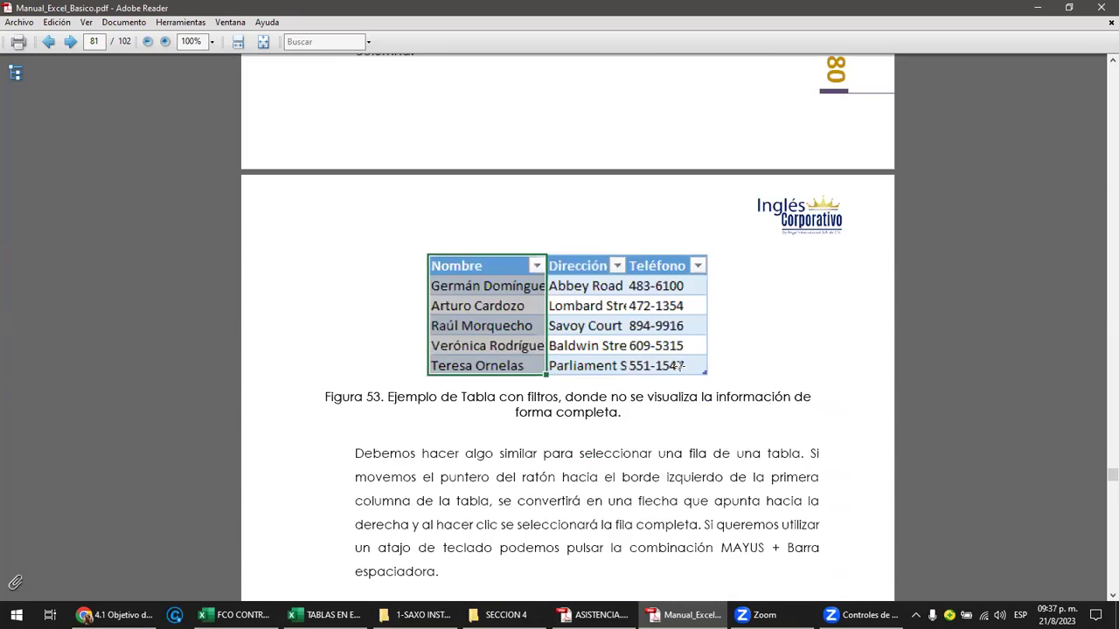
scroll(682, 371, down, 2)
scroll(682, 372, down, 1)
scroll(682, 371, down, 2)
scroll(681, 369, down, 5)
scroll(679, 367, down, 1)
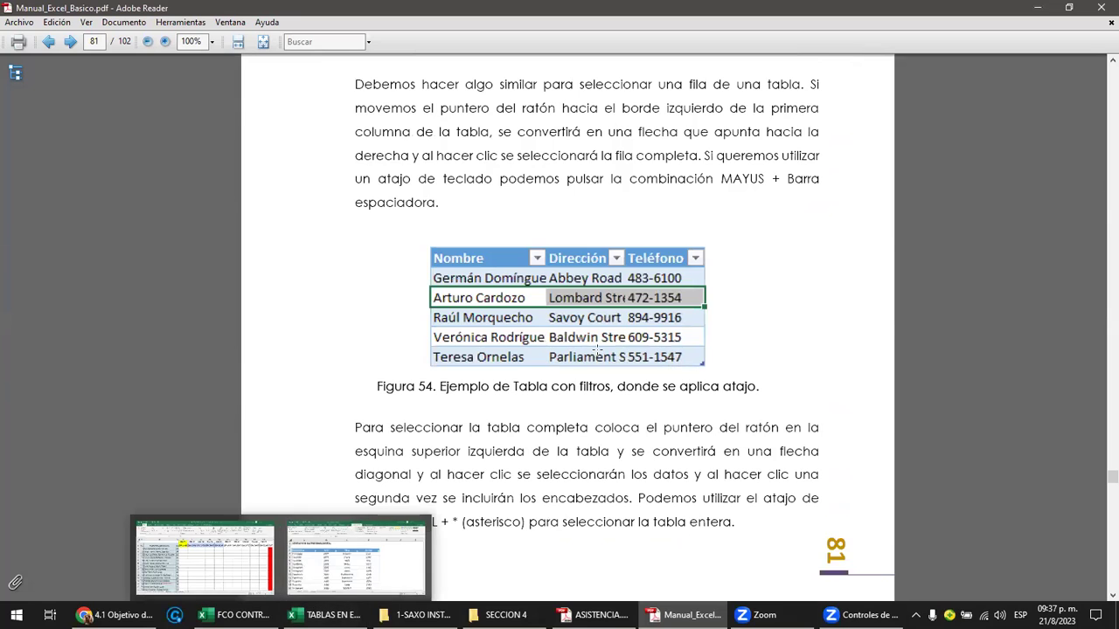
scroll(597, 350, down, 3)
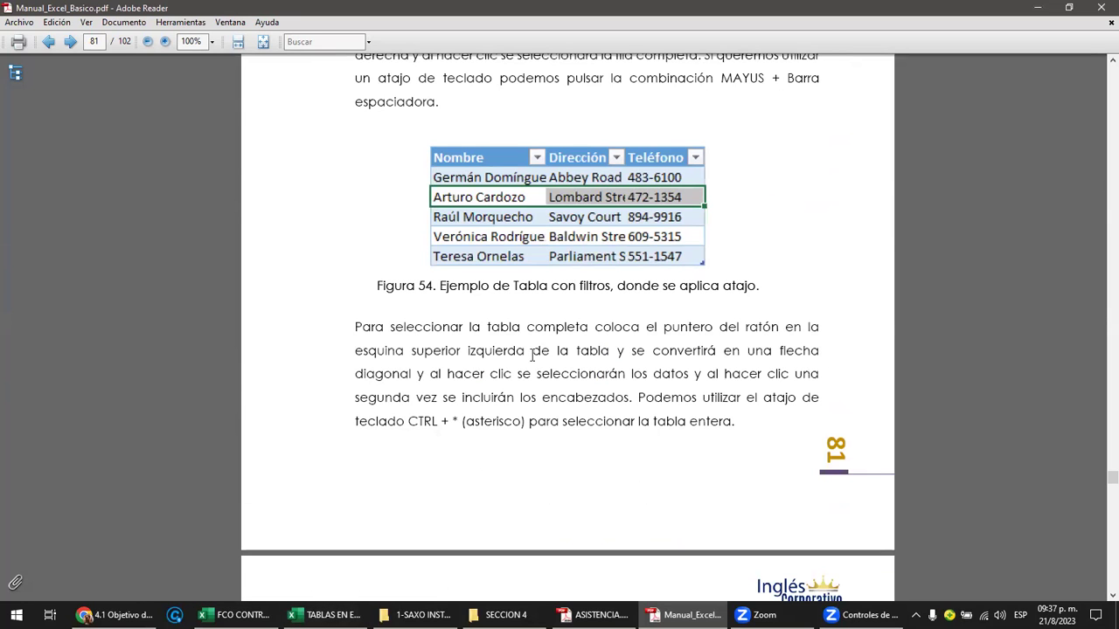
Back in Excel, go to the TABLAS 1 sheet and put the cursor inside the VENTAS table.
click(365, 612)
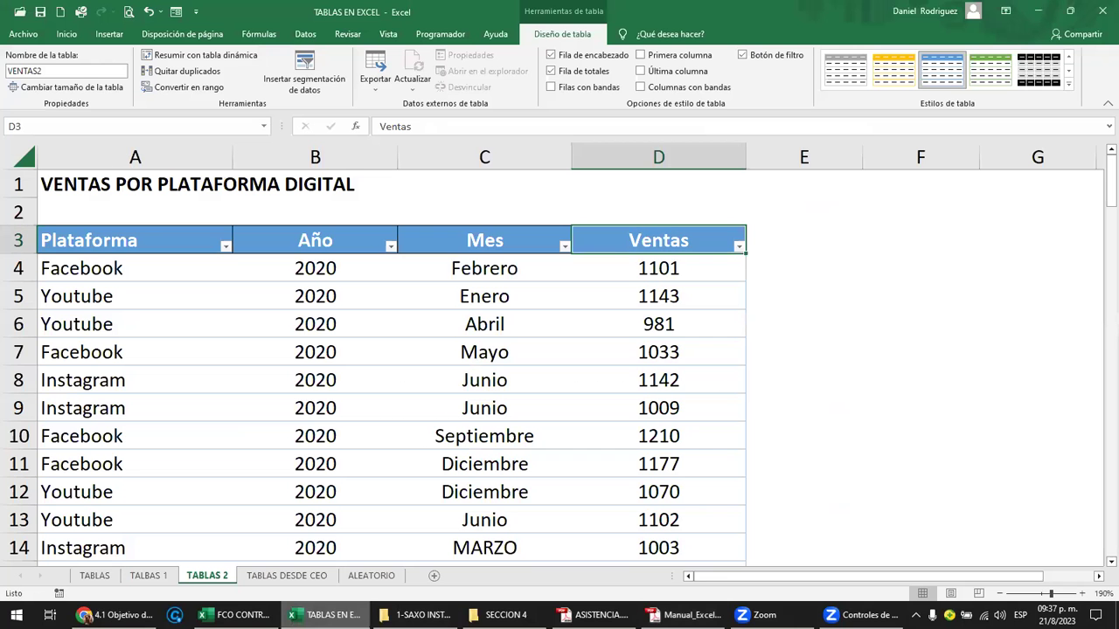
click(111, 268)
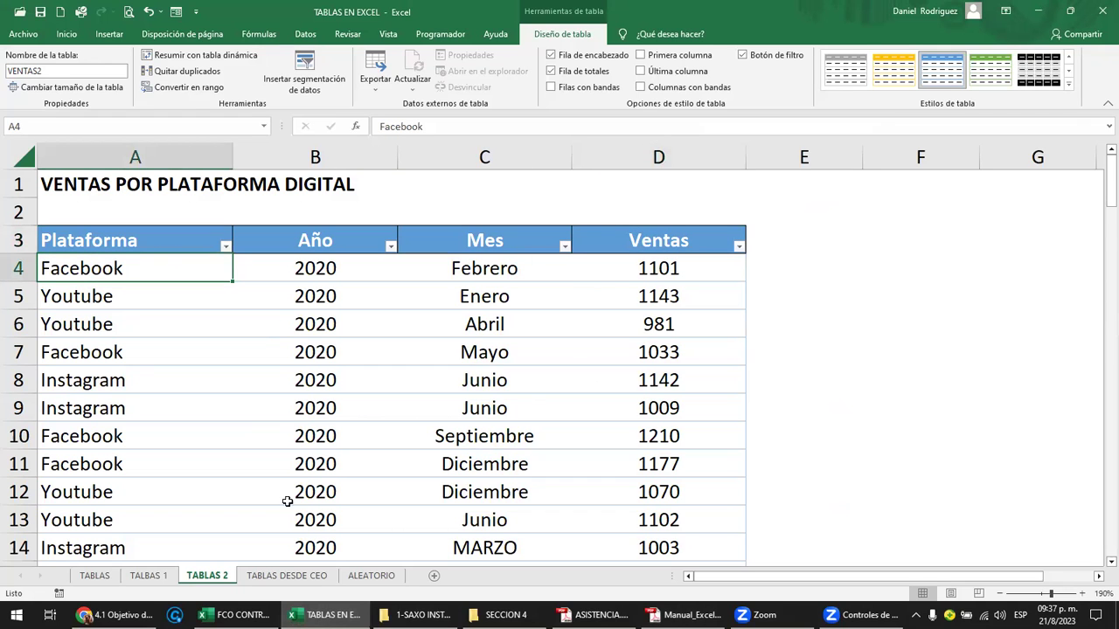
click(149, 576)
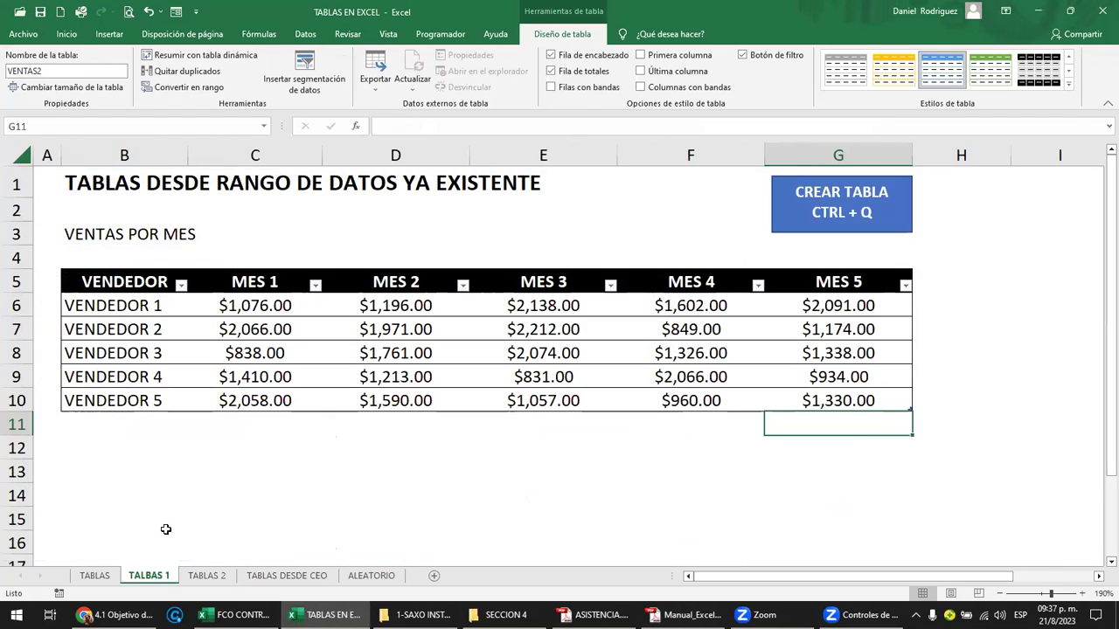
click(159, 311)
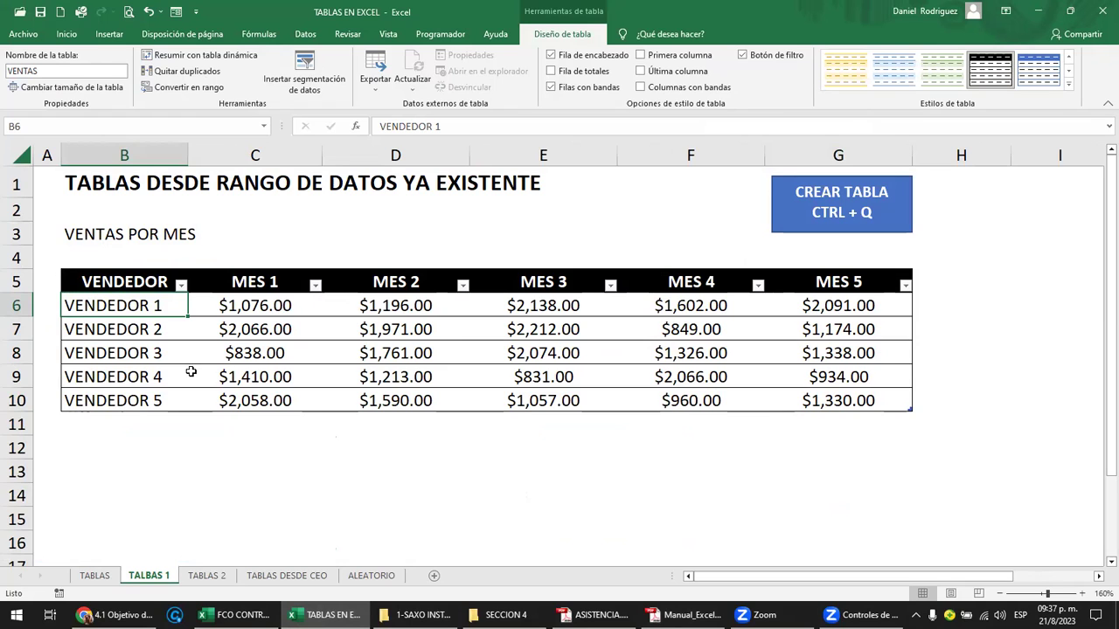
Select the VENTAS table's data body with the Ctrl+E shortcut, deselect, and select it again.
key(ctrl+a)
key(ctrl+q)
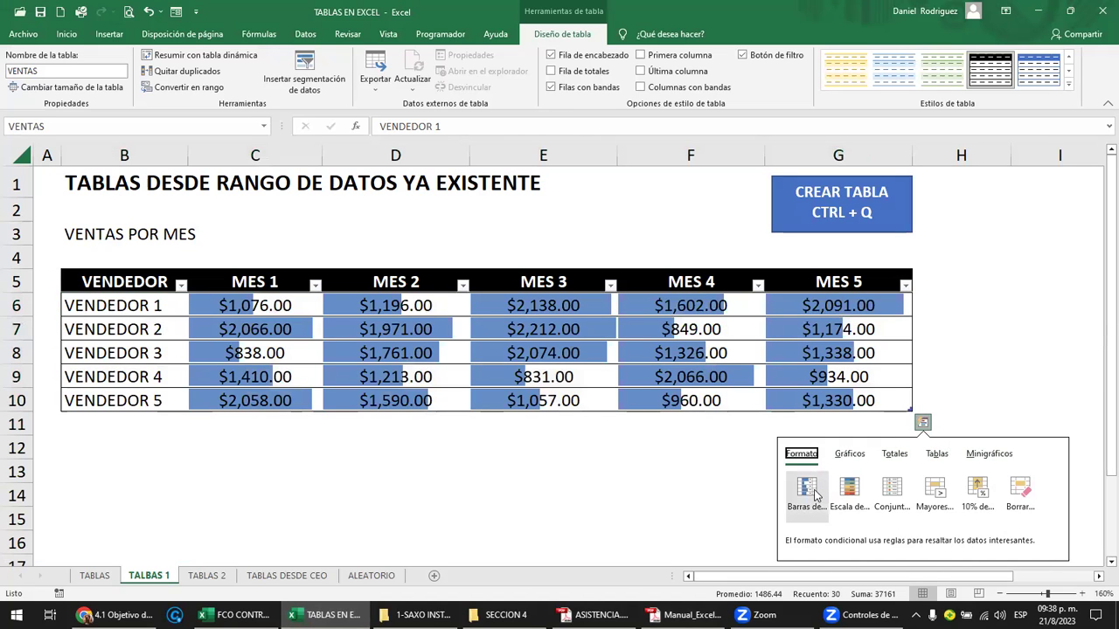
click(1020, 423)
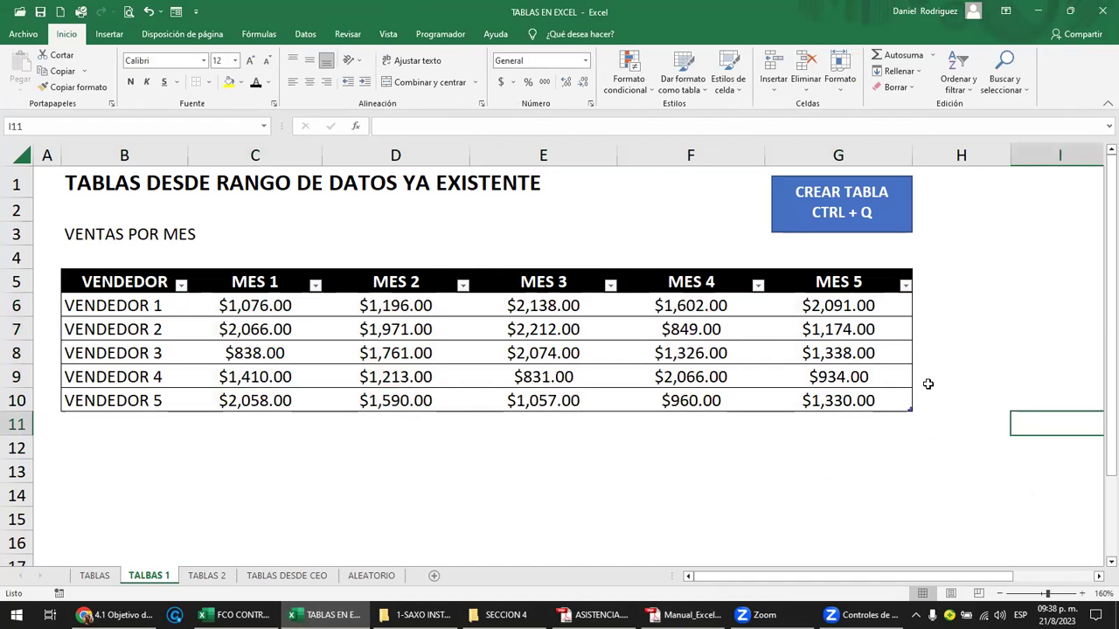
click(883, 308)
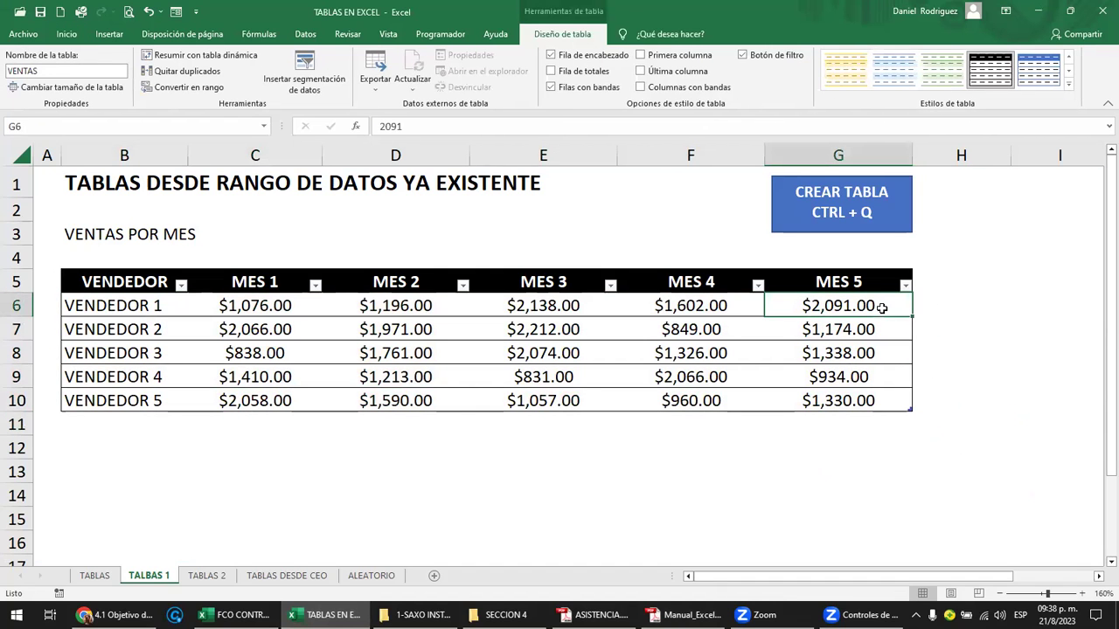
key(ctrl+a)
key(ctrl+q)
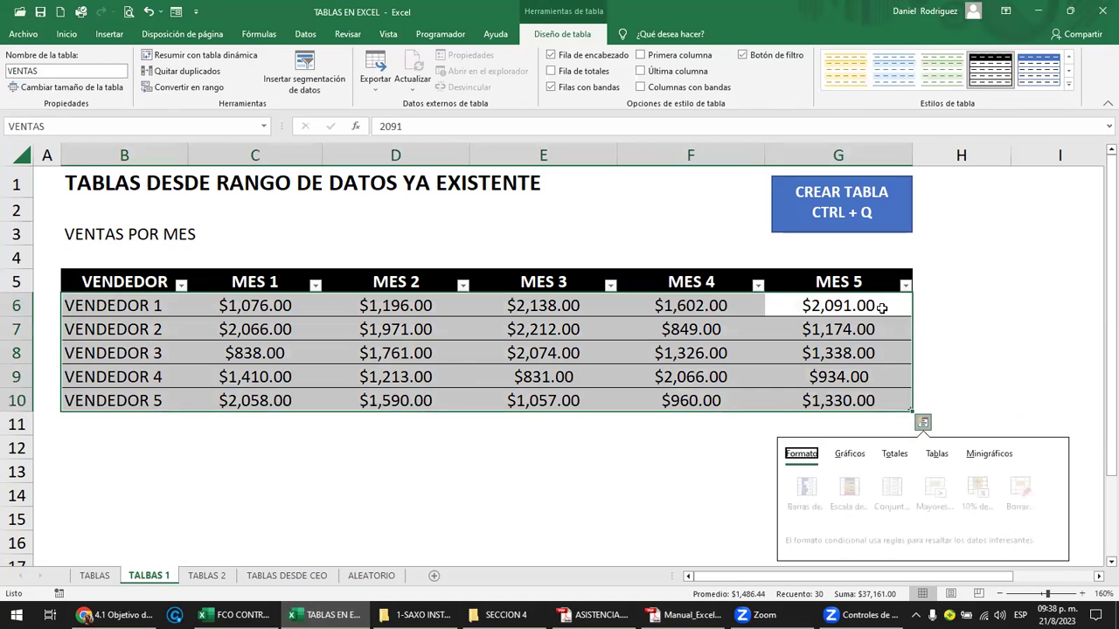
key(Escape)
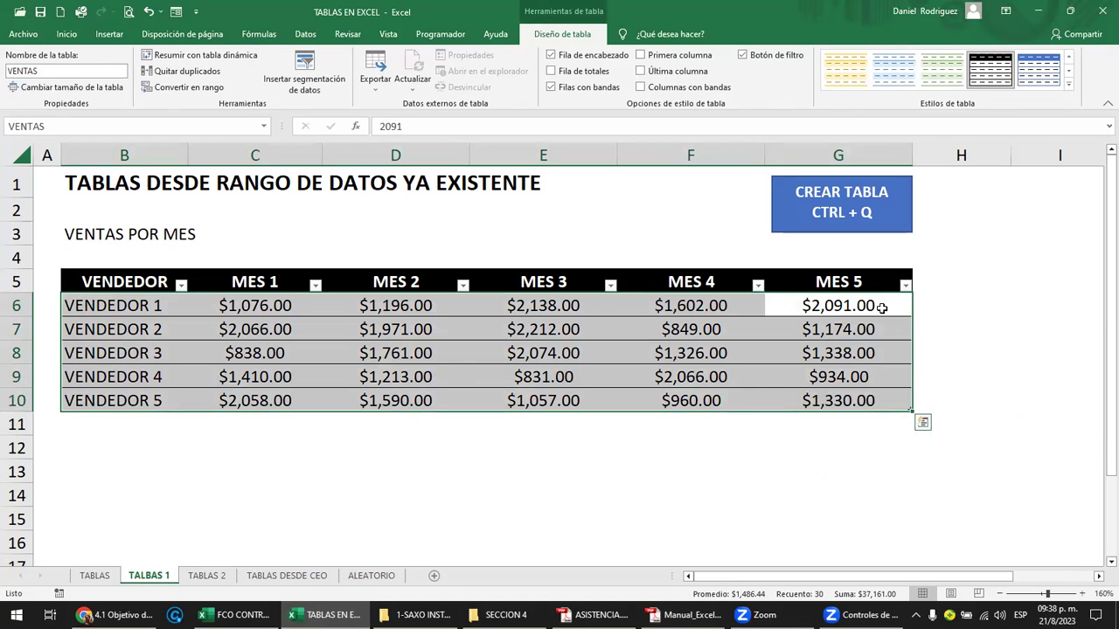
From the MES 5 header cell, select the entire VENTAS table including its header row.
click(993, 295)
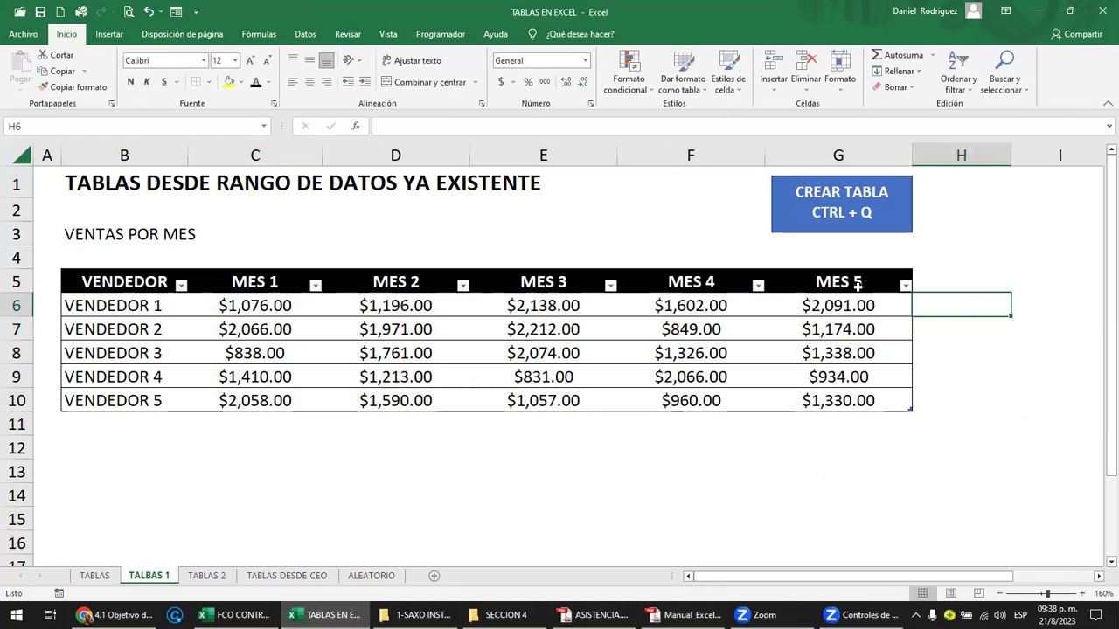
click(858, 286)
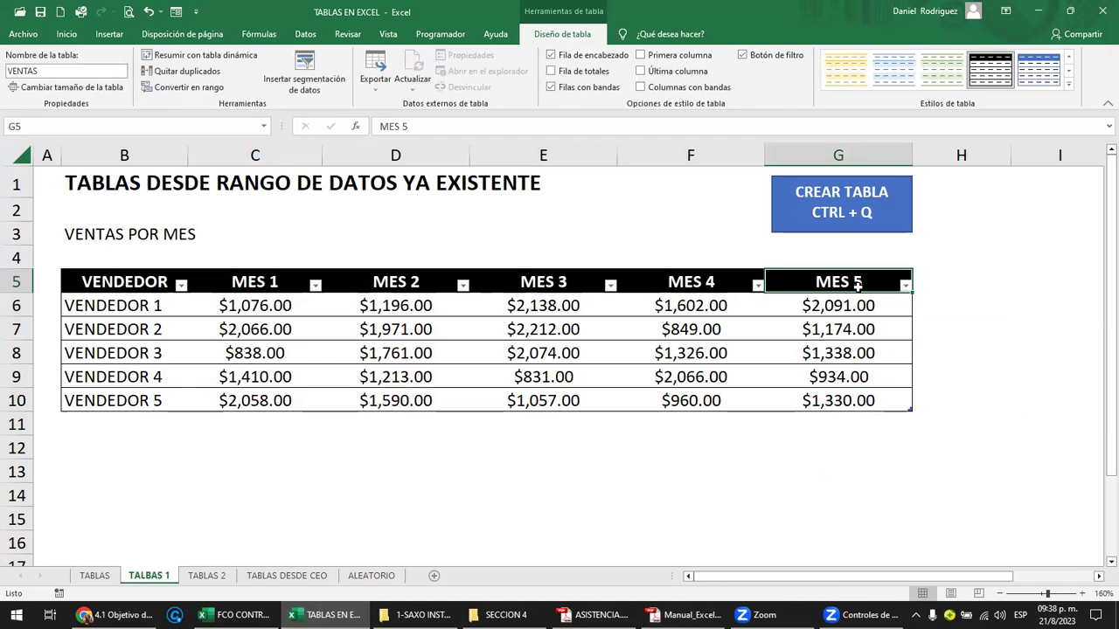
key(ctrl+a)
key(ctrl+q)
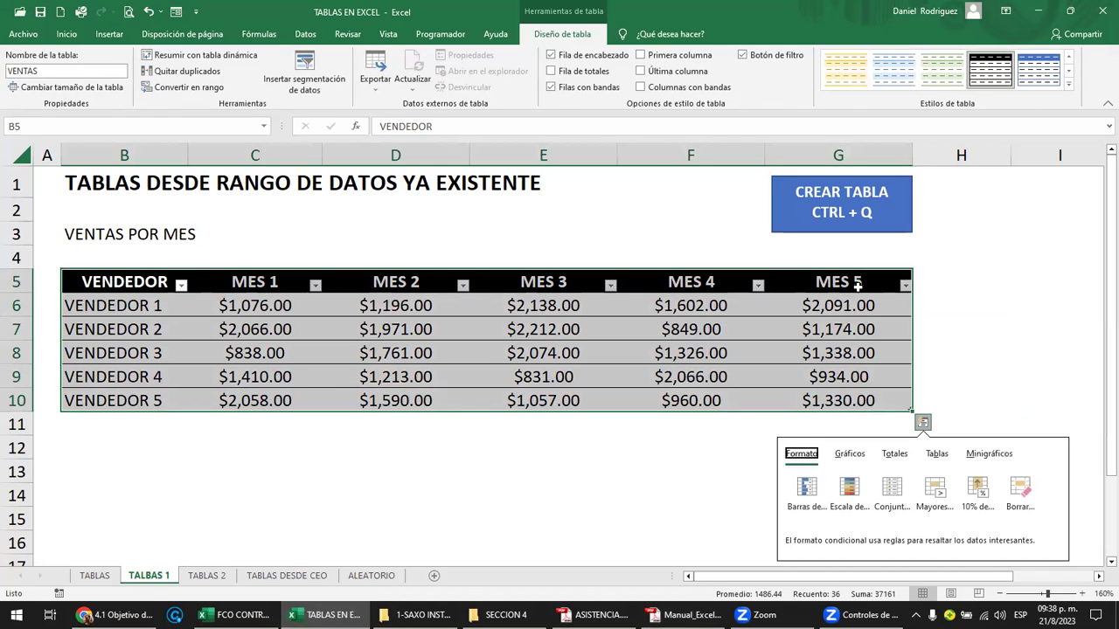
Enter the shortcut note 'CTRL+E / CTRL+*' in cell F2.
click(882, 215)
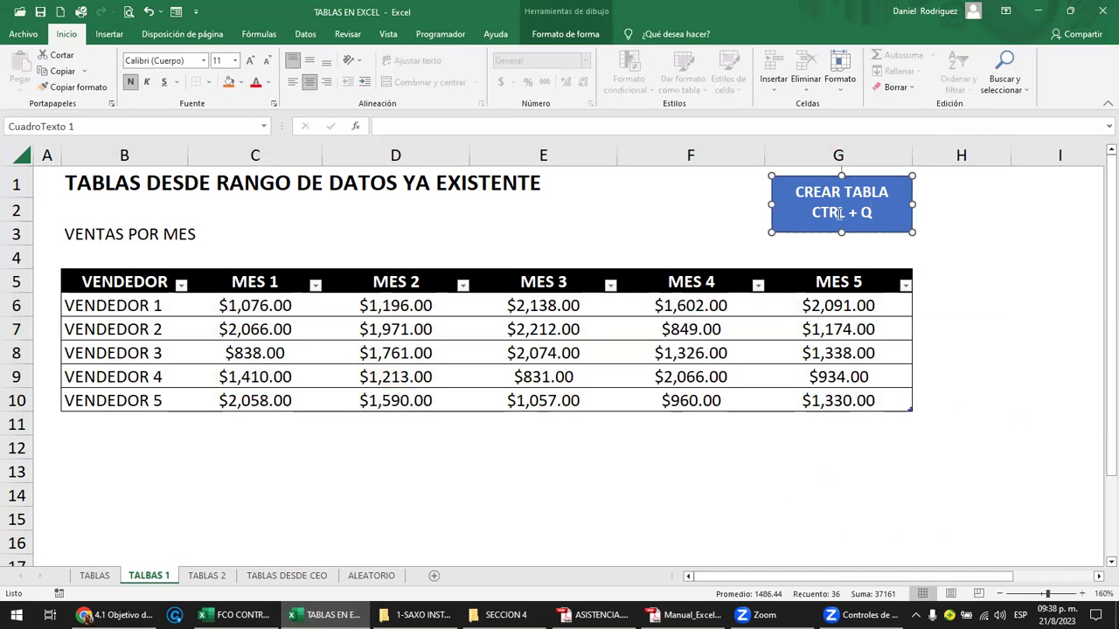
click(979, 187)
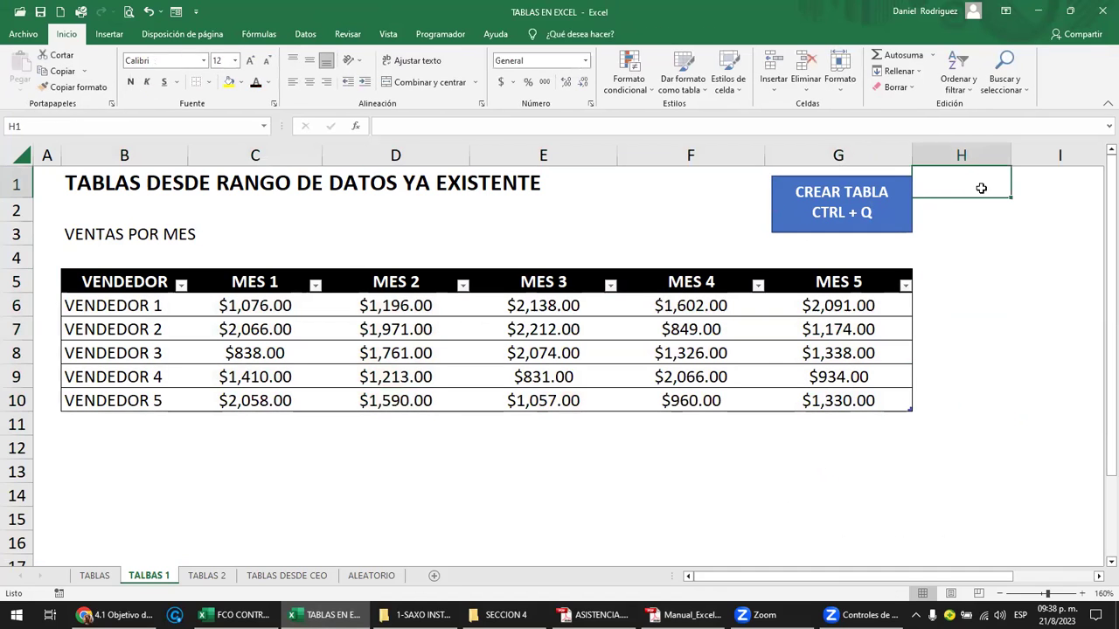
key(Return)
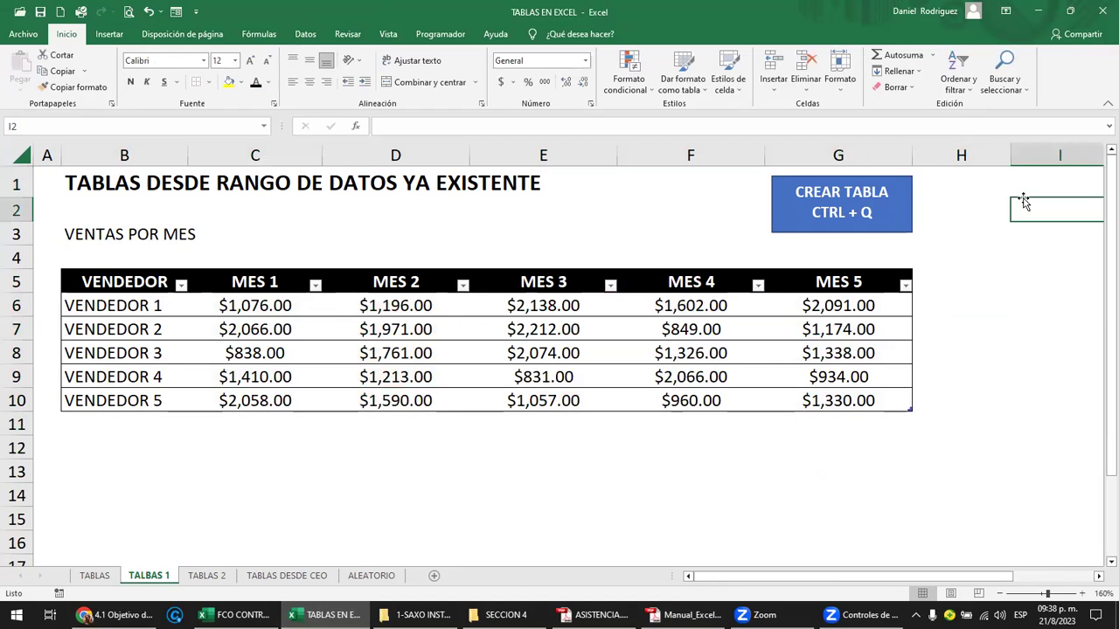
key(Left)
key(Left)
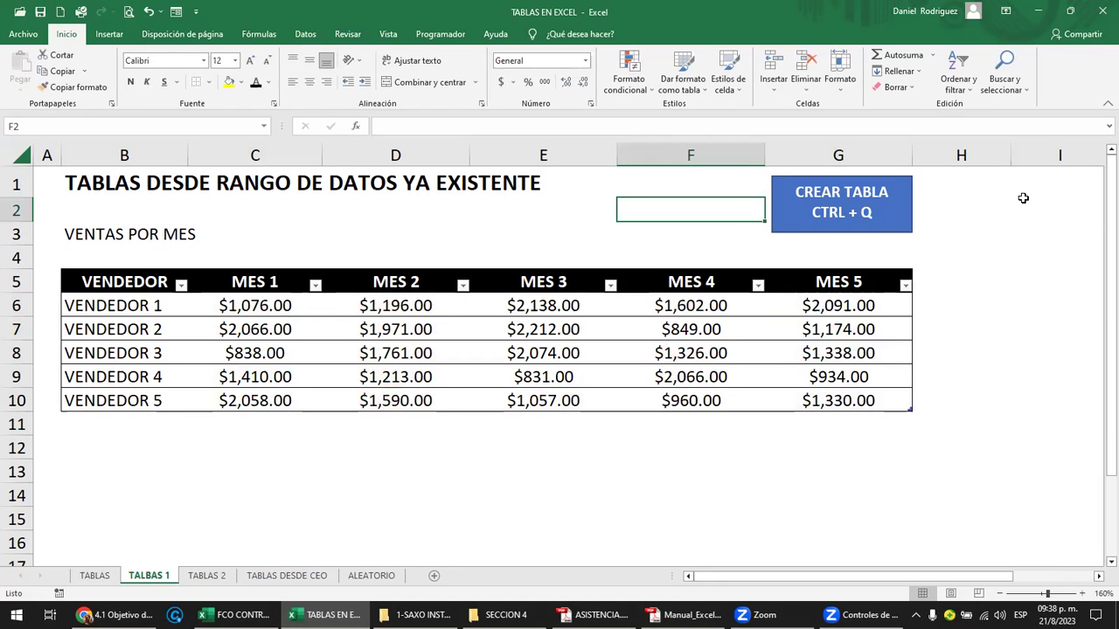
text(CR)
key(BackSpace)
text(TRL+E)
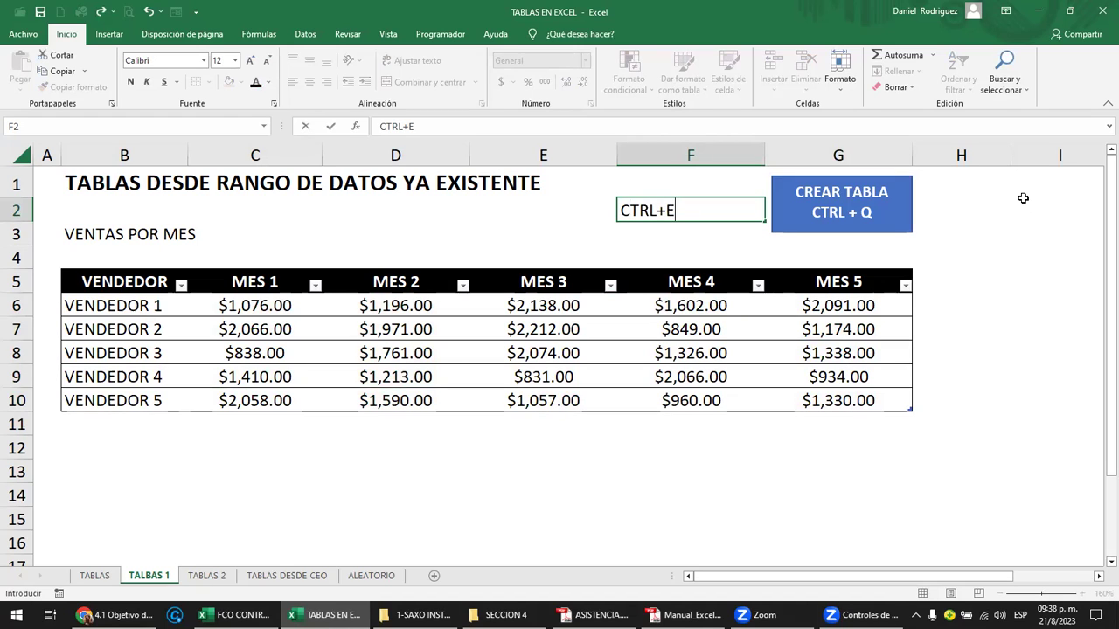
text(   / )
text(CTR)
key(BackSpace)
text(RL)
text(+*)
key(Return)
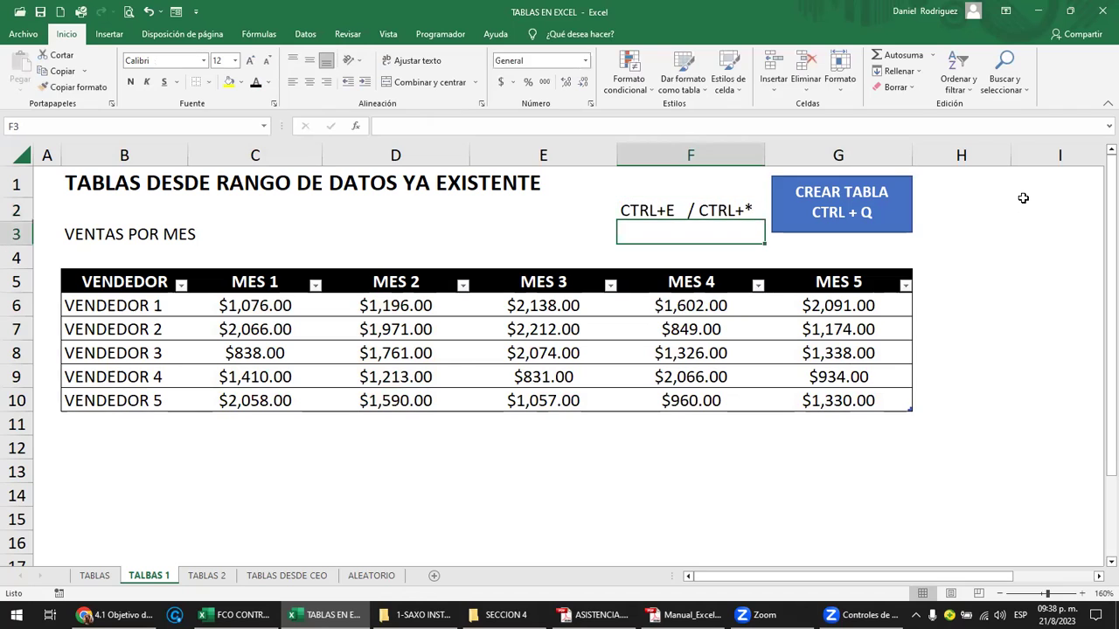
Label cell F1 'SELECCIONAR TABLA' and drag the CREAR TABLA text box further right.
click(656, 211)
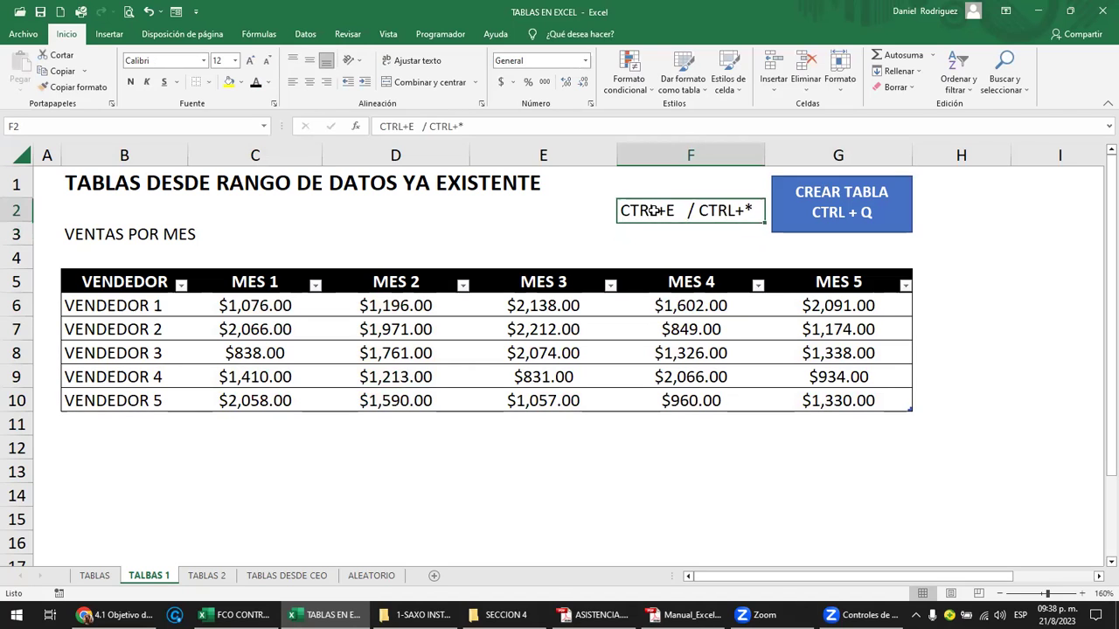
click(657, 188)
text(SELECCIONAR )
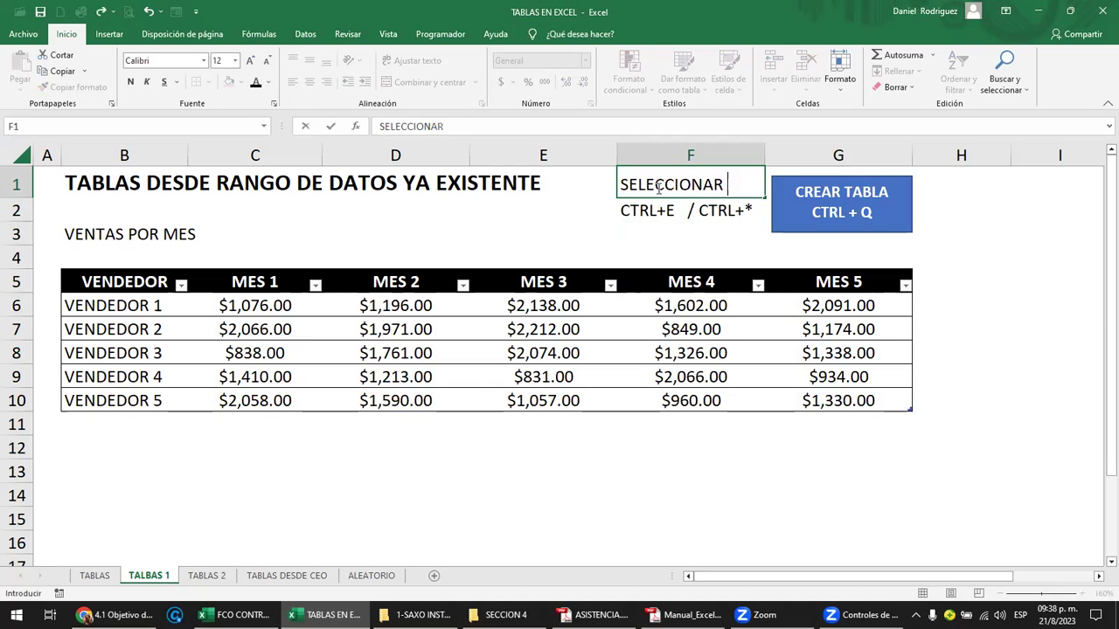
text(TABLA)
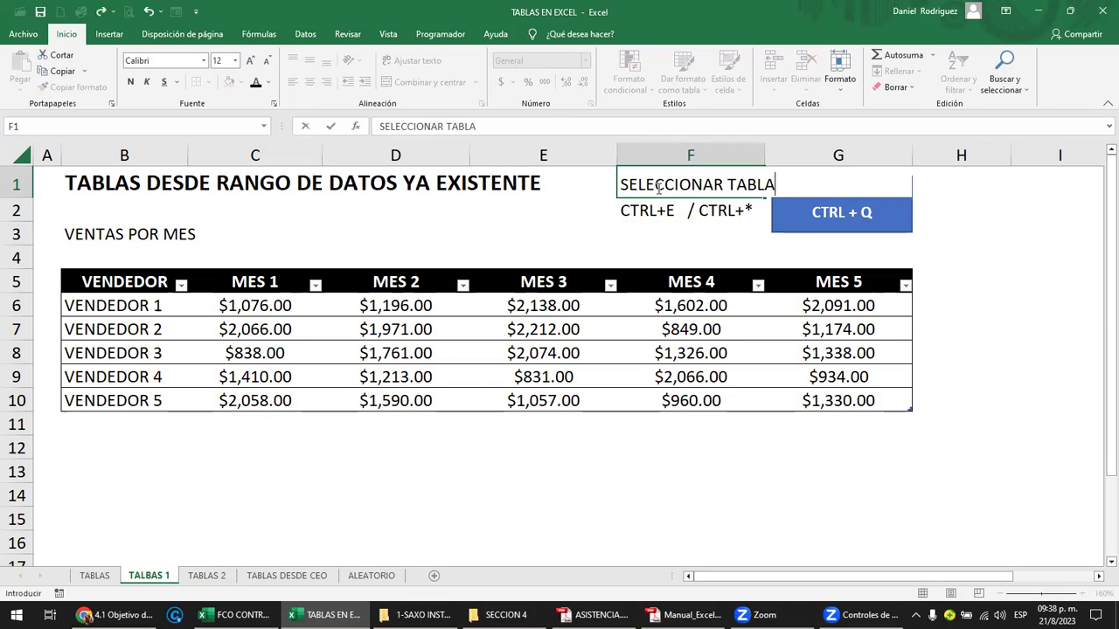
key(Return)
click(896, 233)
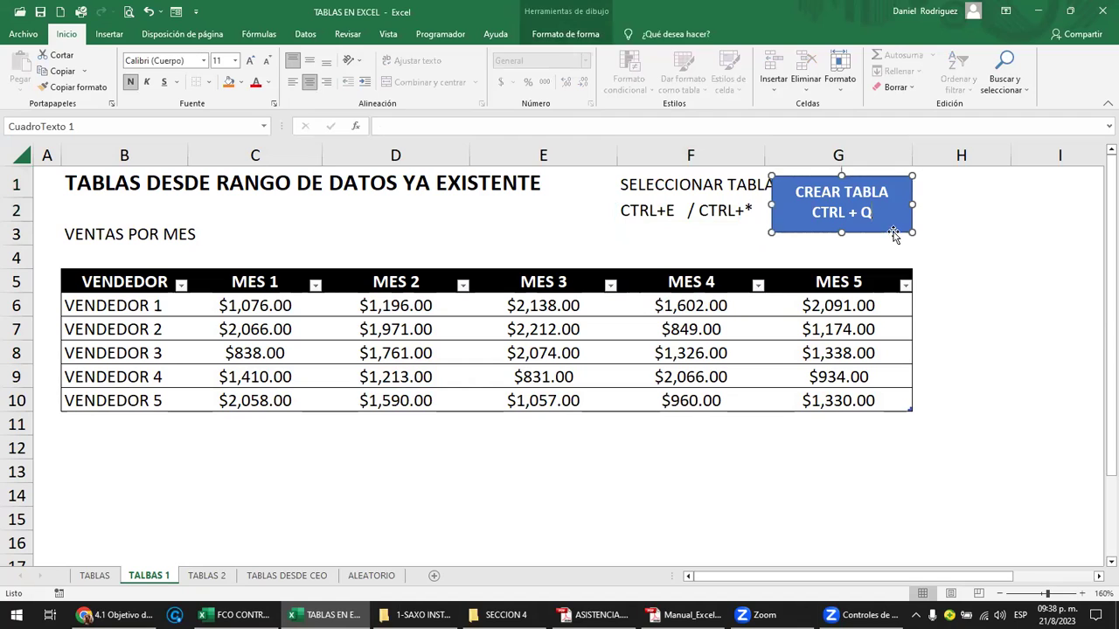
drag(921, 231, 969, 231)
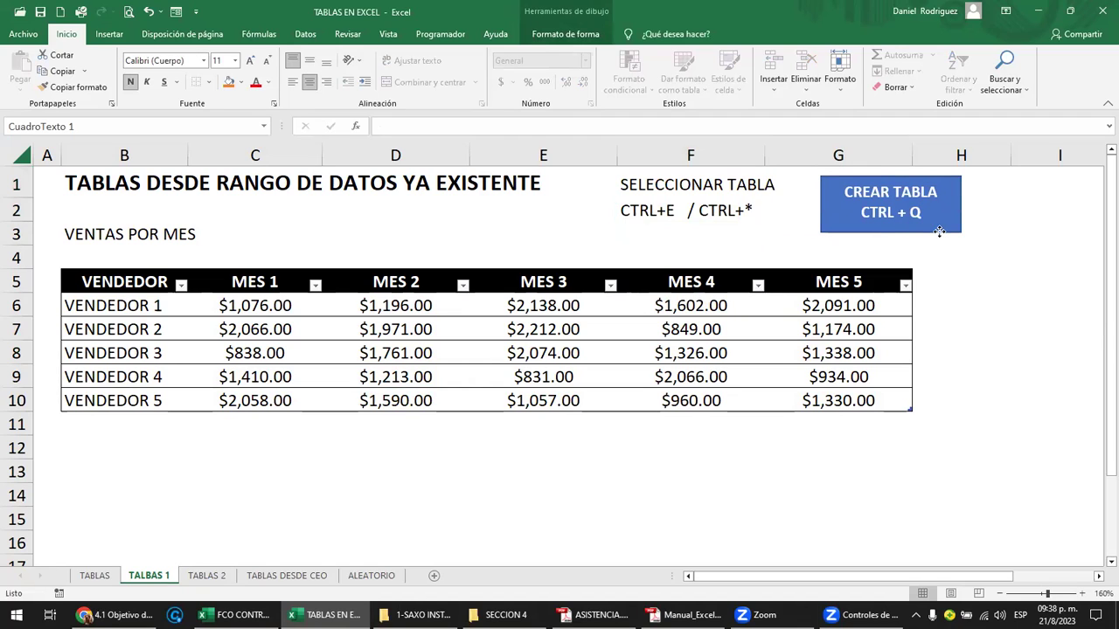
Select the VENTAS table's data from VENDEDOR 1's MES 1 cell with Ctrl+E, then deselect.
click(259, 297)
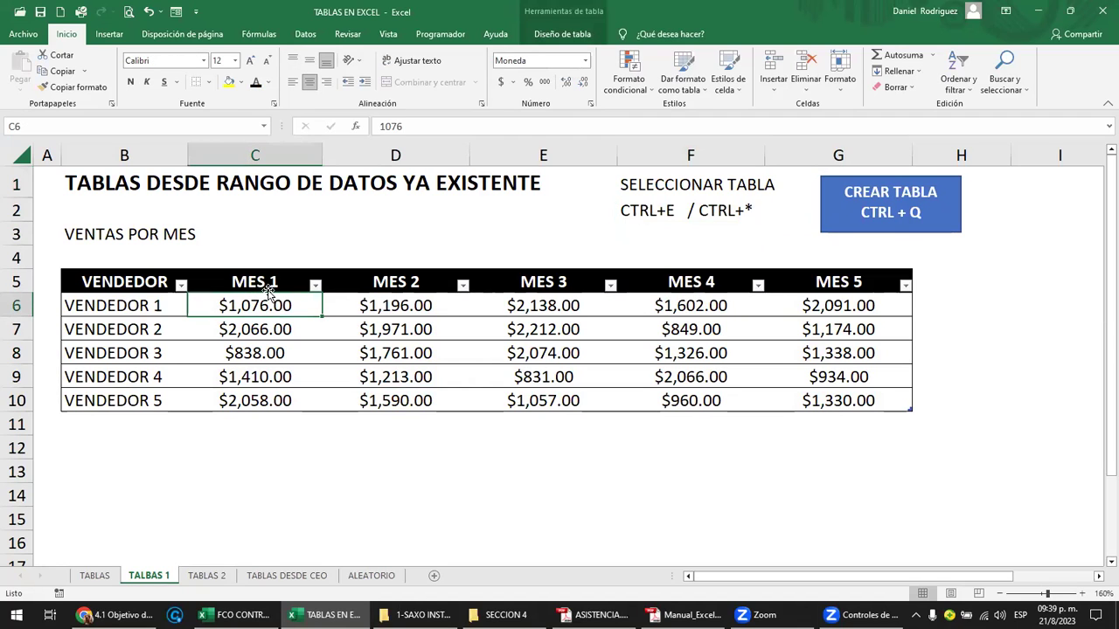
key(ctrl+e)
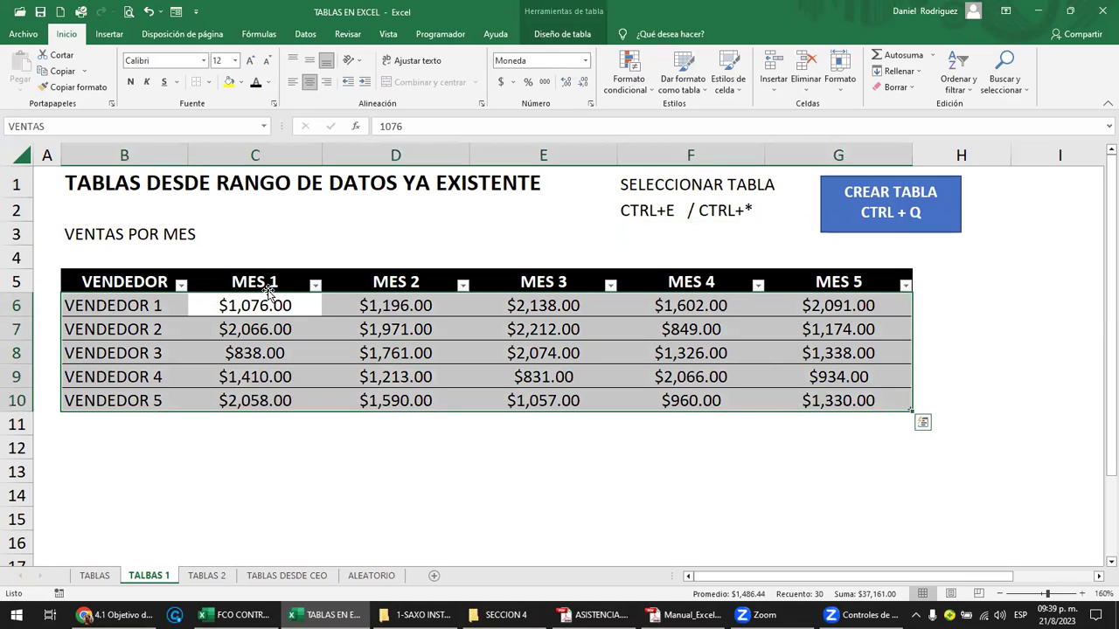
click(378, 233)
On TABLAS 2, set the whole sales table's text to size 14 and undo the yellow fill.
click(219, 579)
click(658, 243)
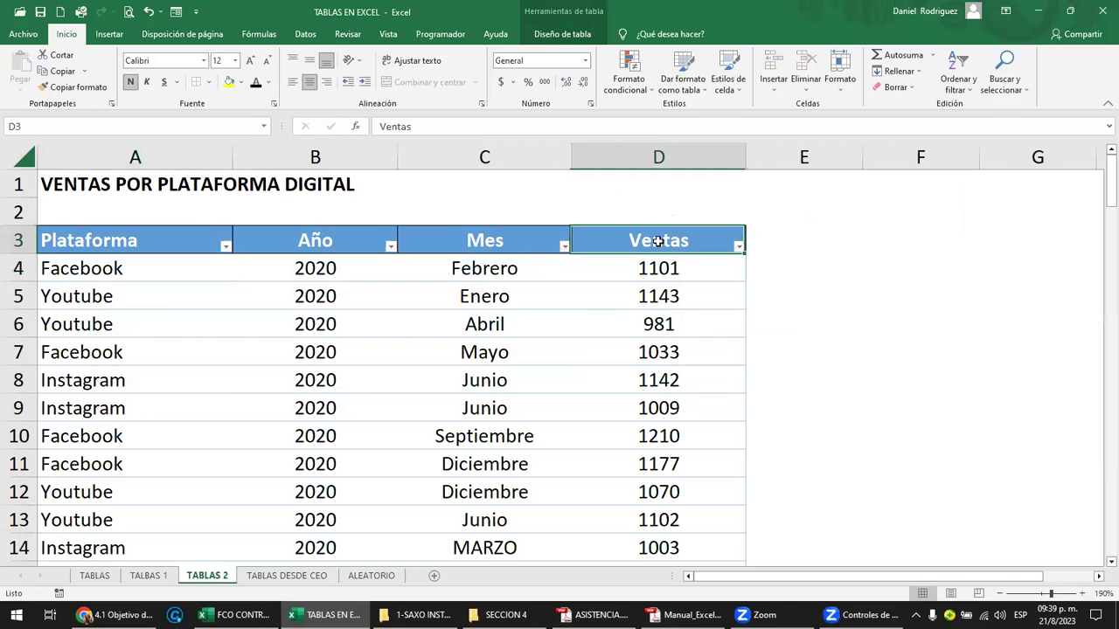
key(ctrl+a)
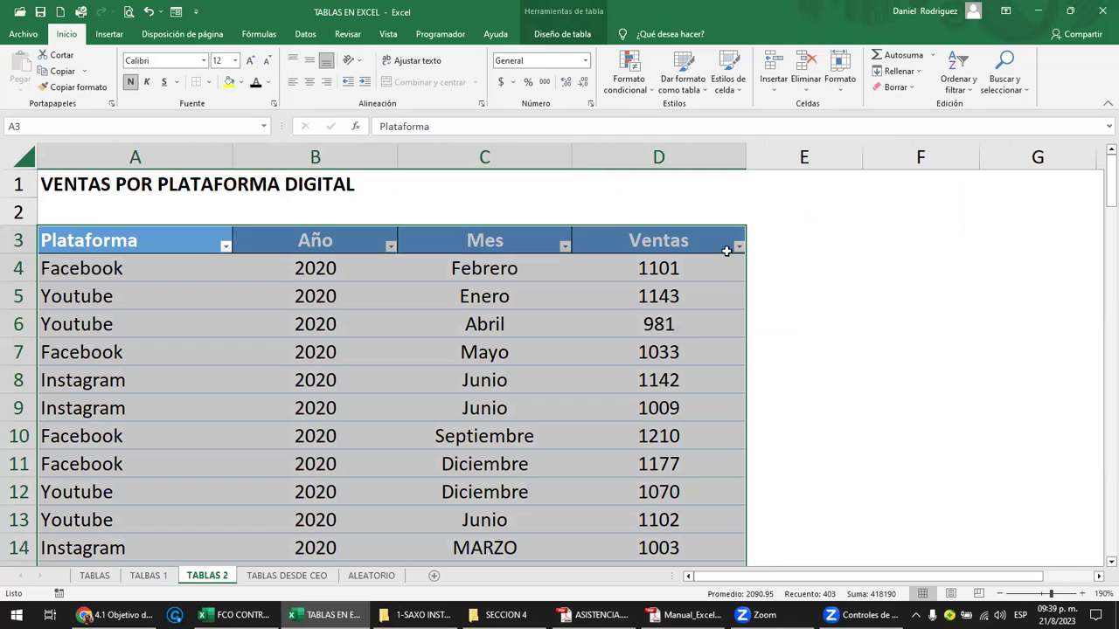
click(250, 61)
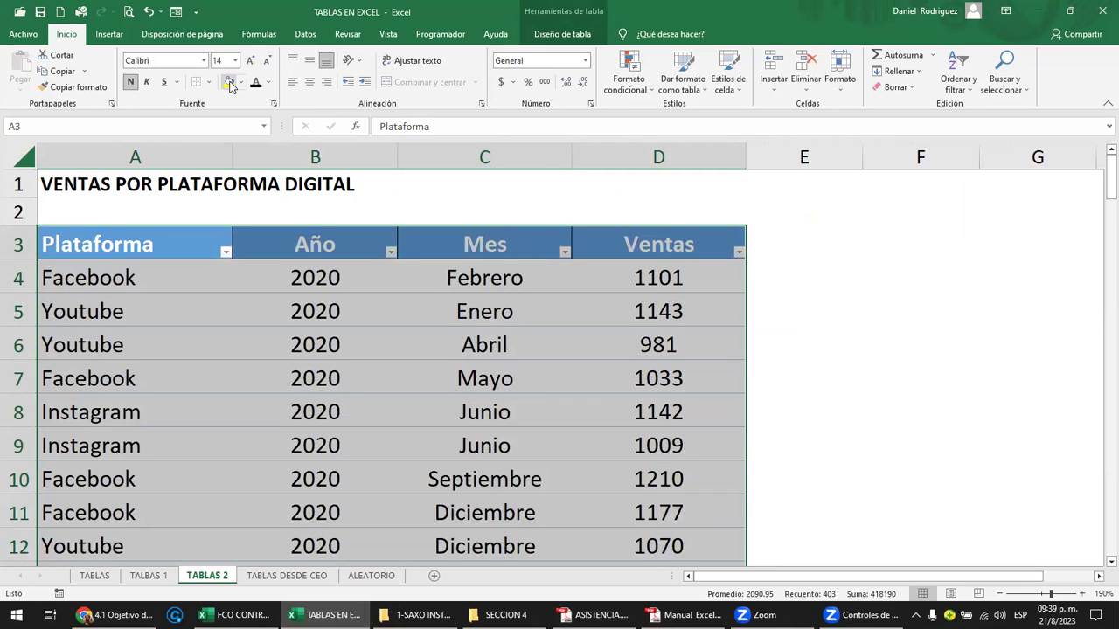
click(228, 82)
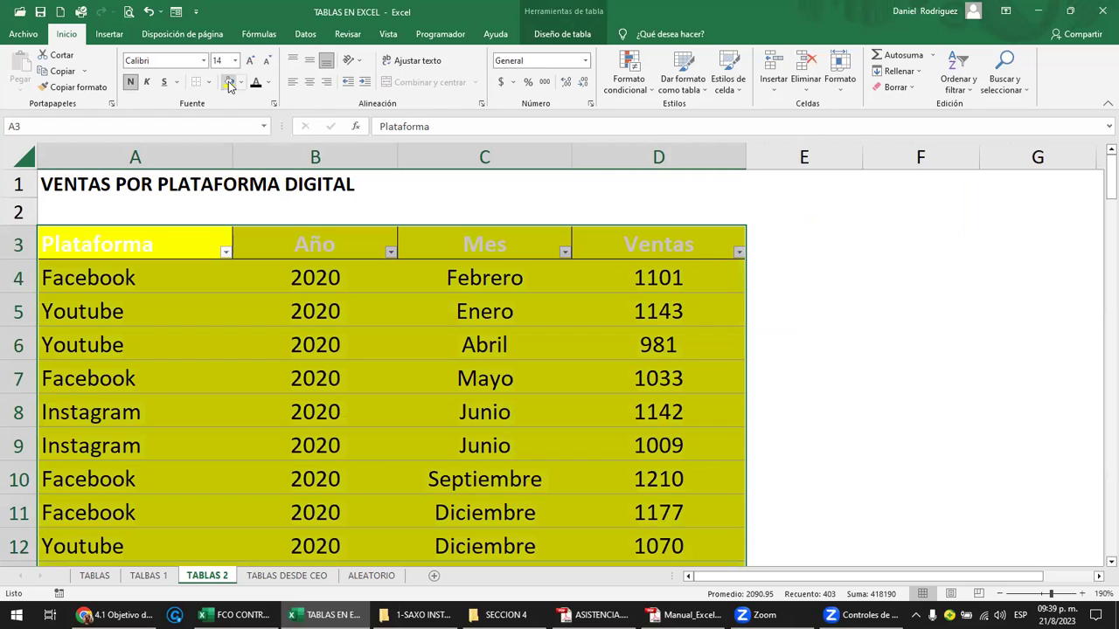
key(ctrl+z)
click(866, 293)
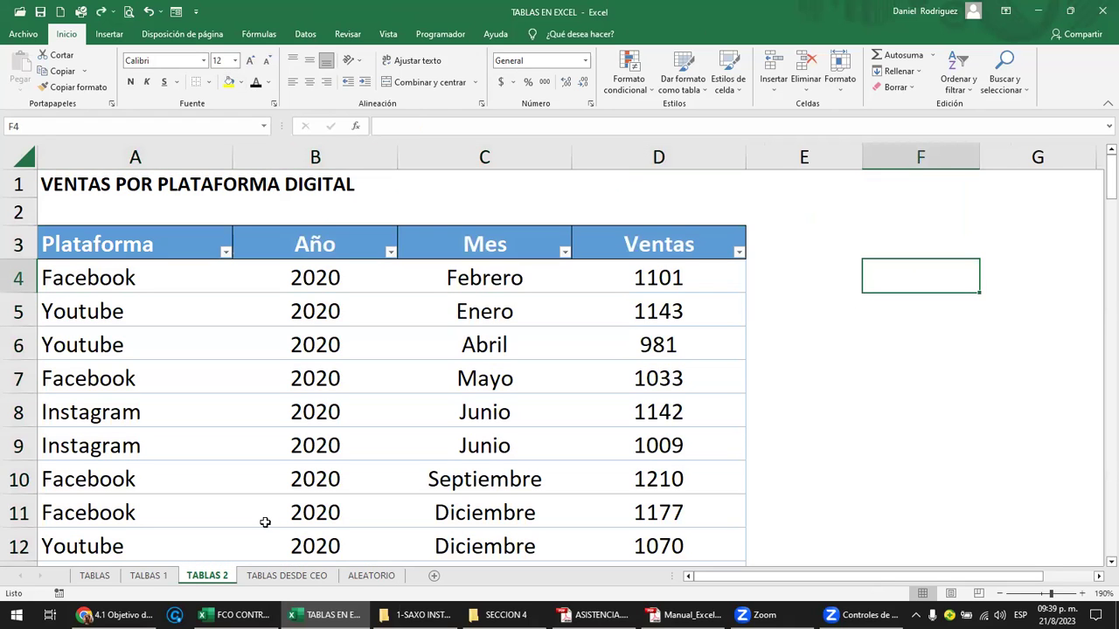
click(141, 575)
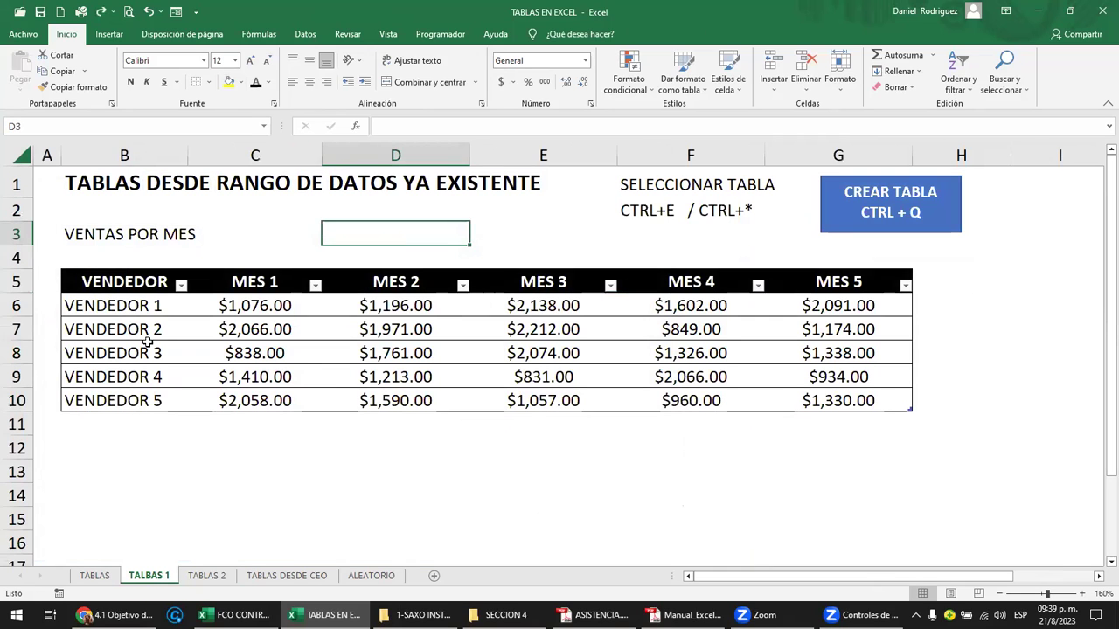
click(108, 307)
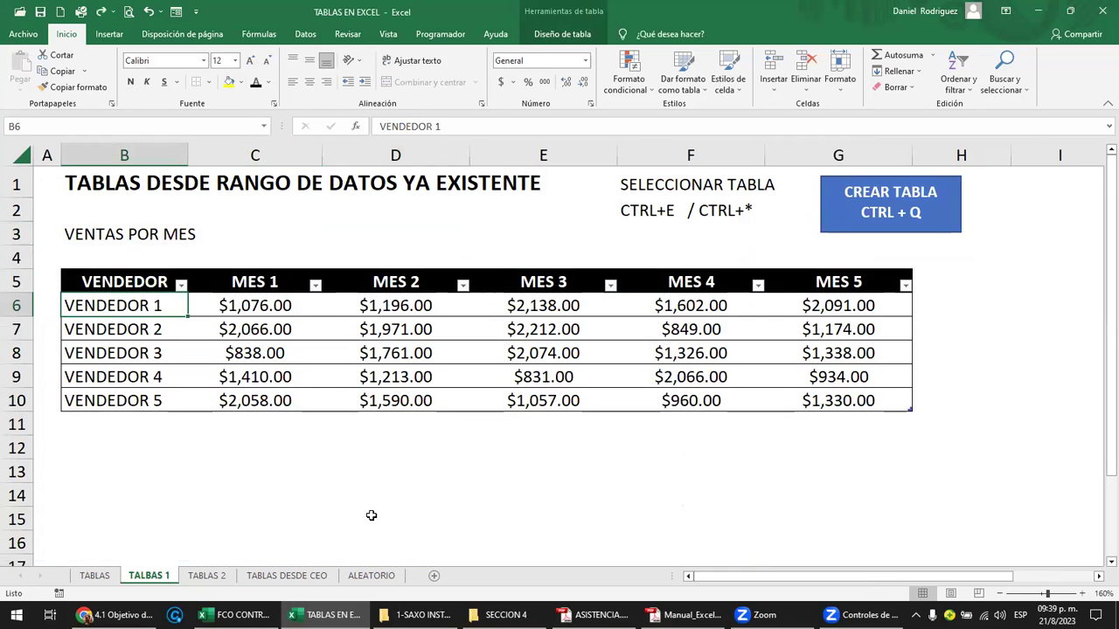
key(Right)
key(Right)
key(Right)
key(Right)
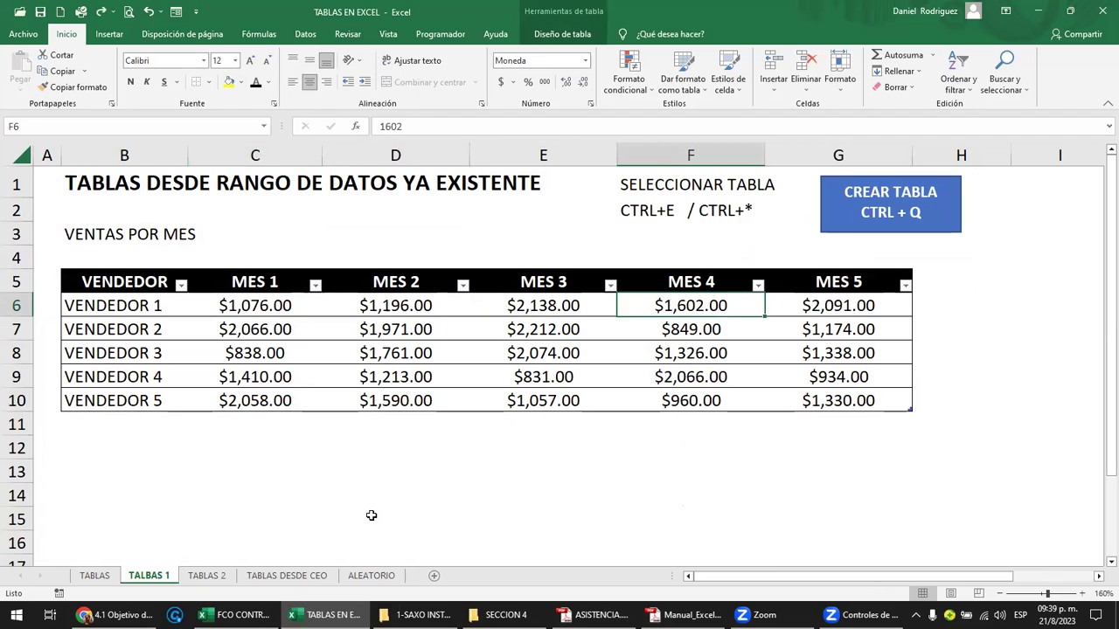
key(Tab)
key(Tab)
key(Tab)
key(Tab)
key(Tab)
key(Tab)
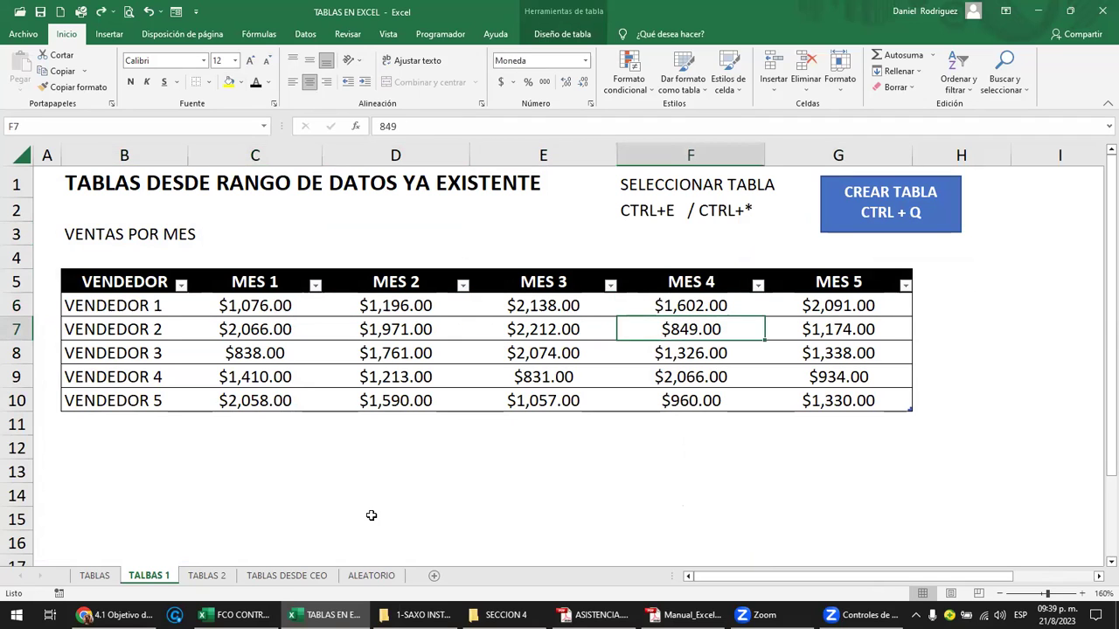
key(Tab)
key(Tab)
key(Tab)
key(Tab)
click(520, 307)
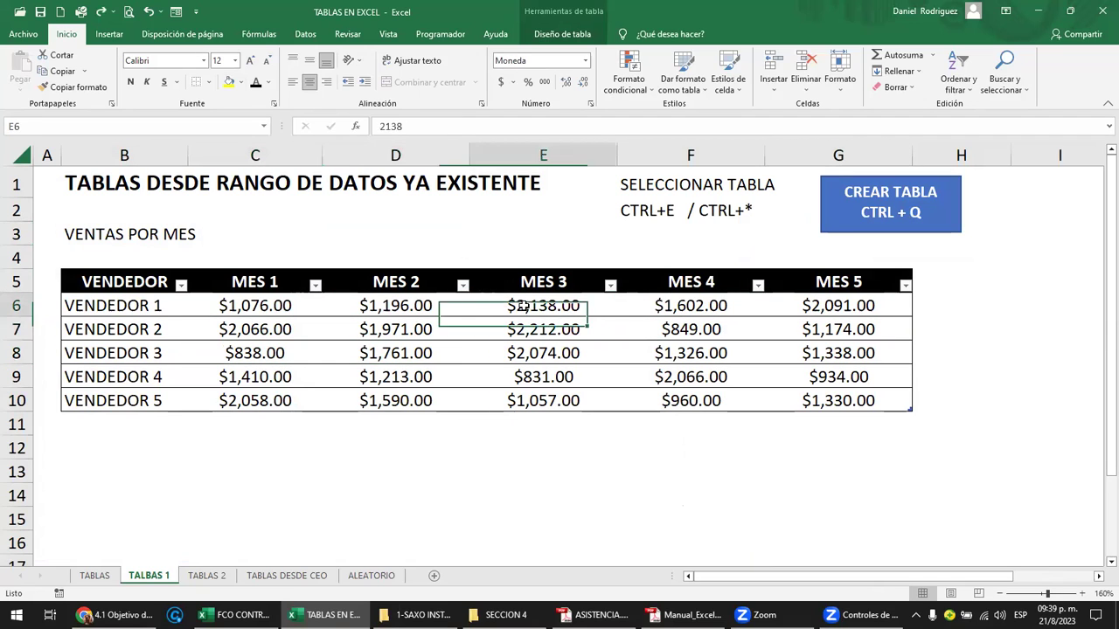
click(549, 398)
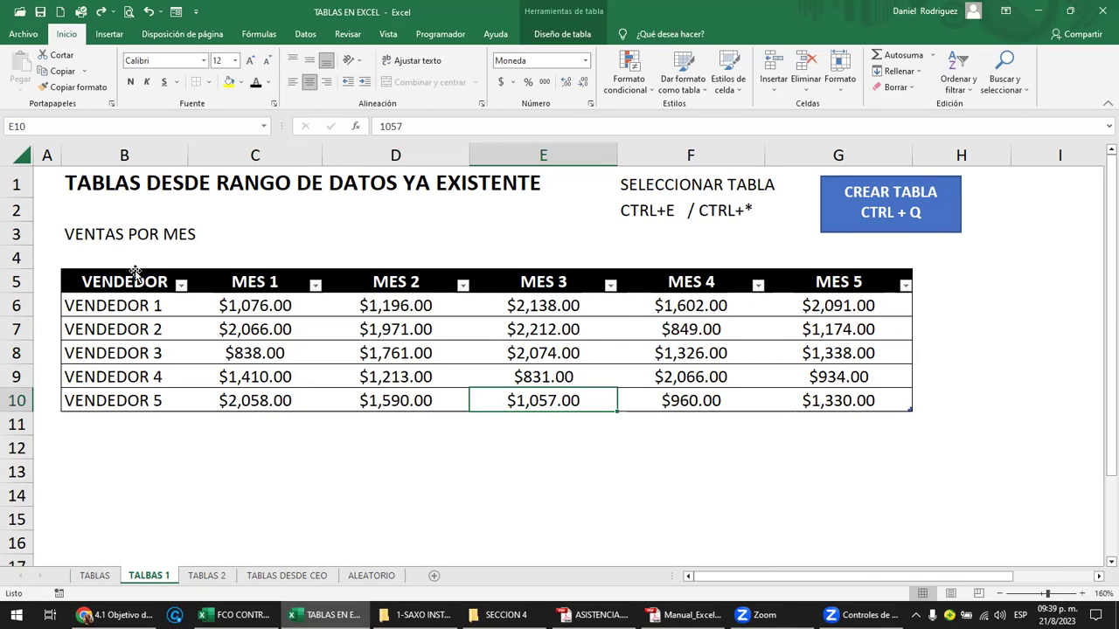
click(271, 269)
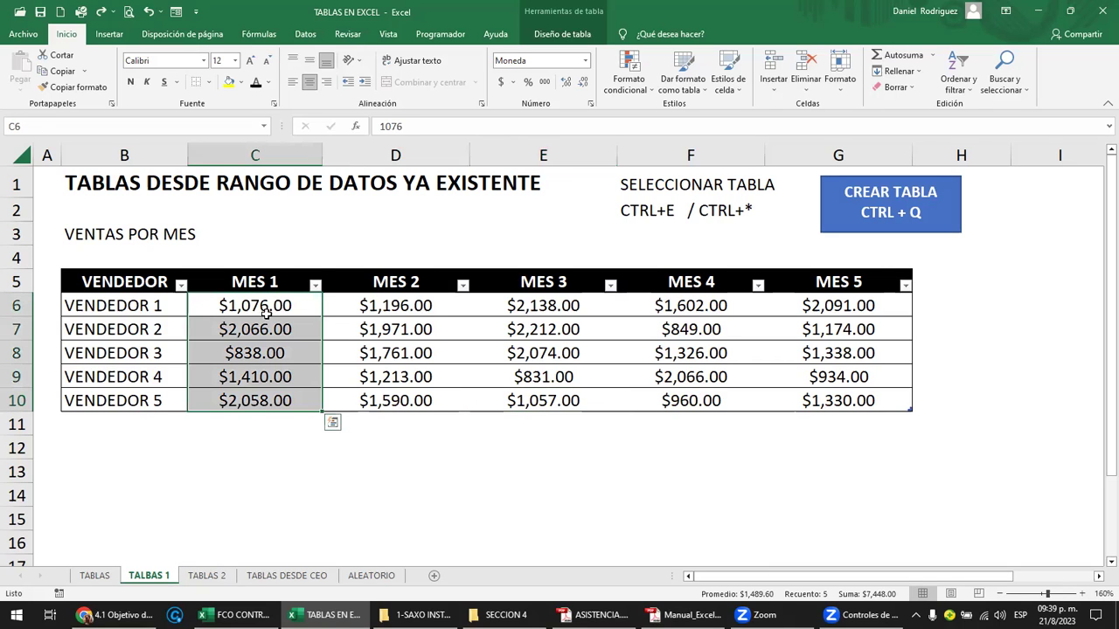
click(396, 270)
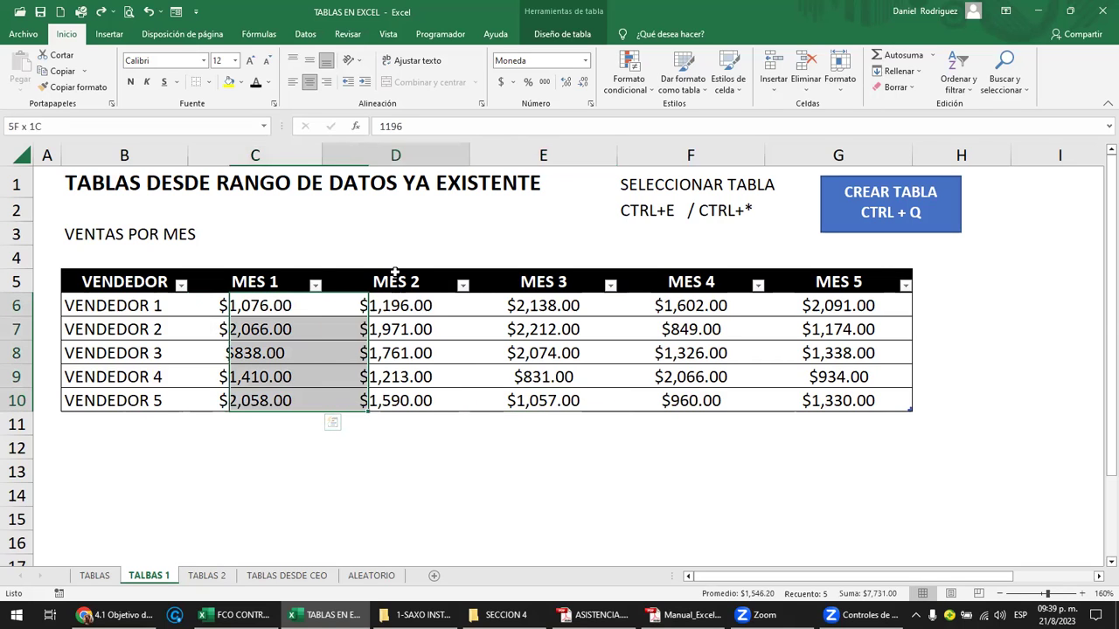
click(74, 353)
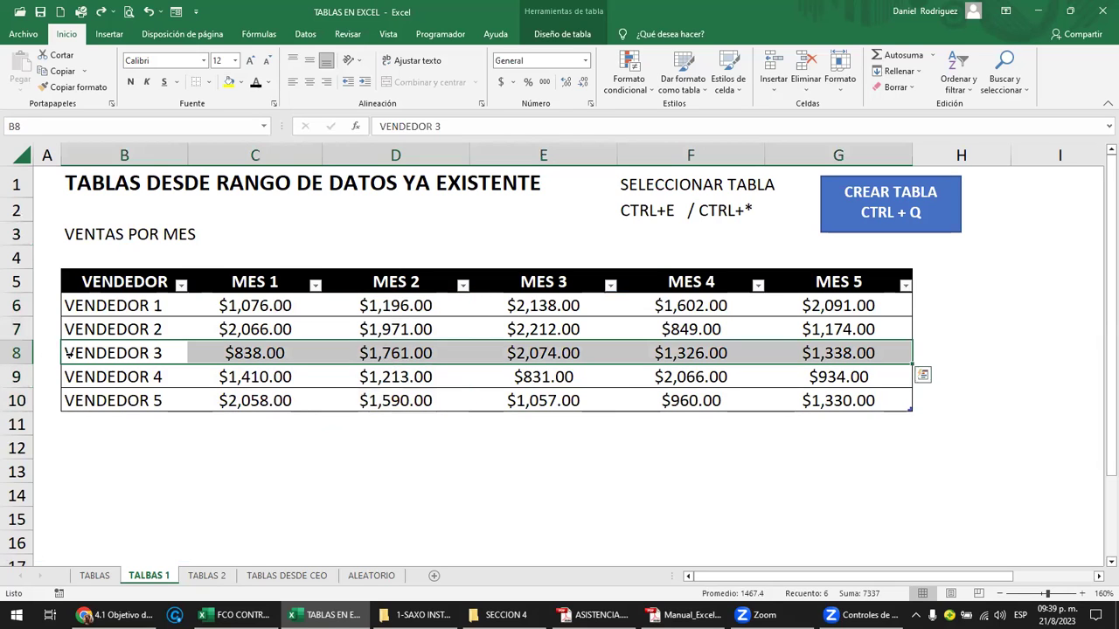
click(62, 402)
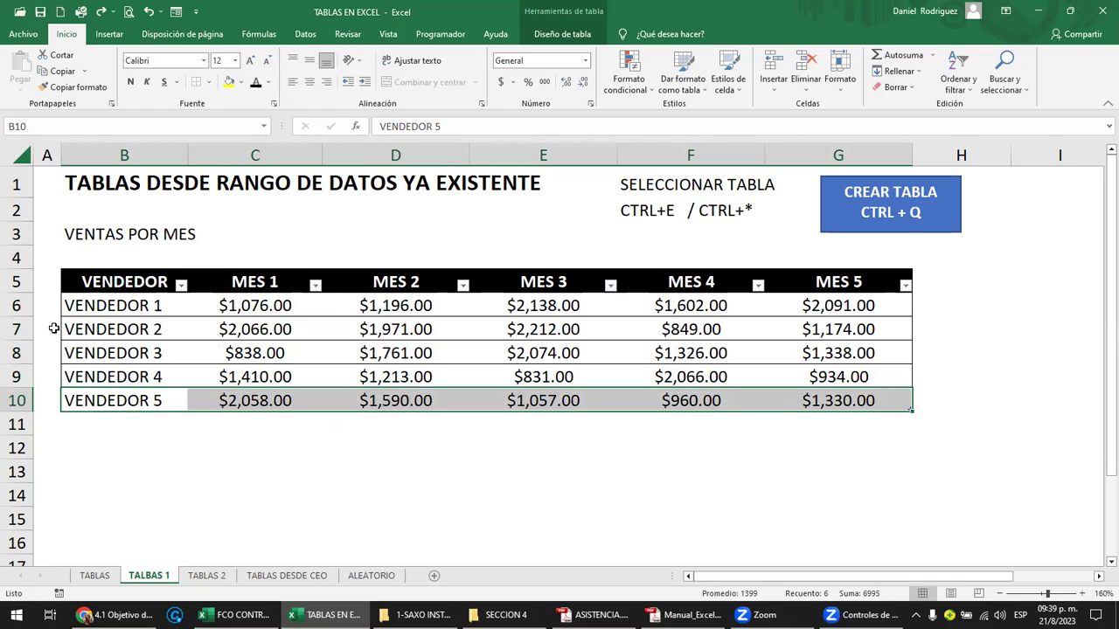
ctrl+click(62, 329)
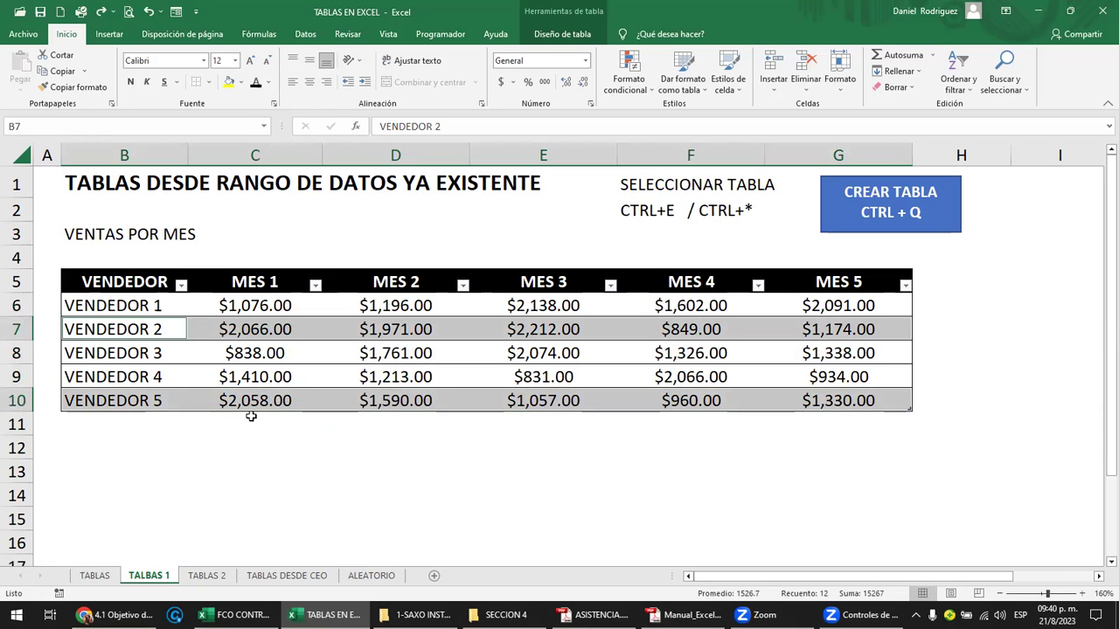
click(256, 444)
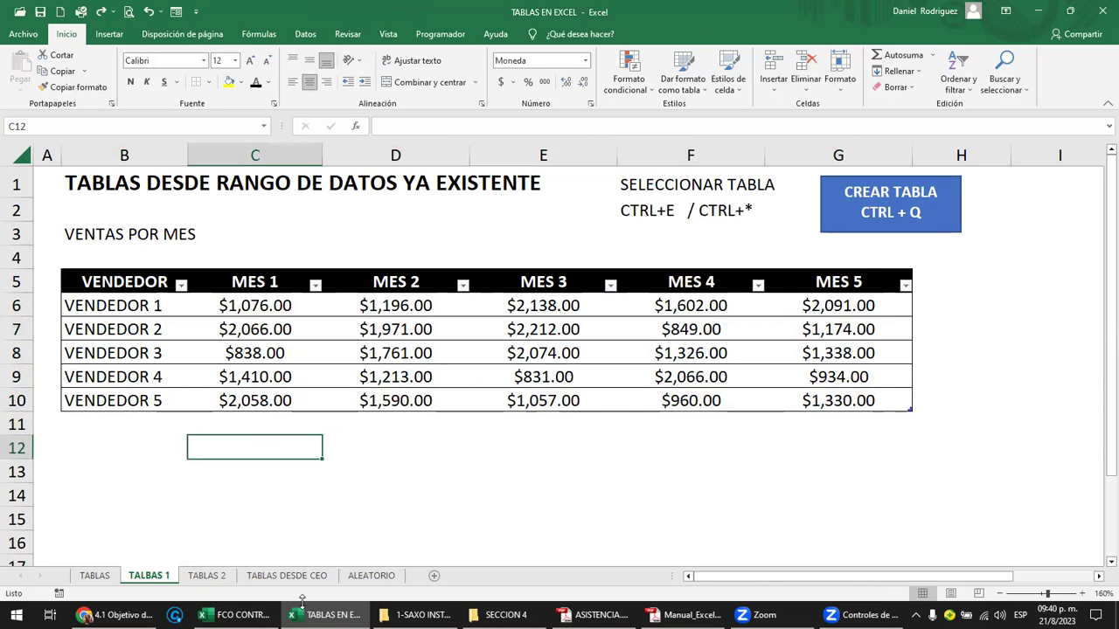
On TABLAS 2, select the Plataforma and Ventas column data, then the Facebook row 4.
click(207, 576)
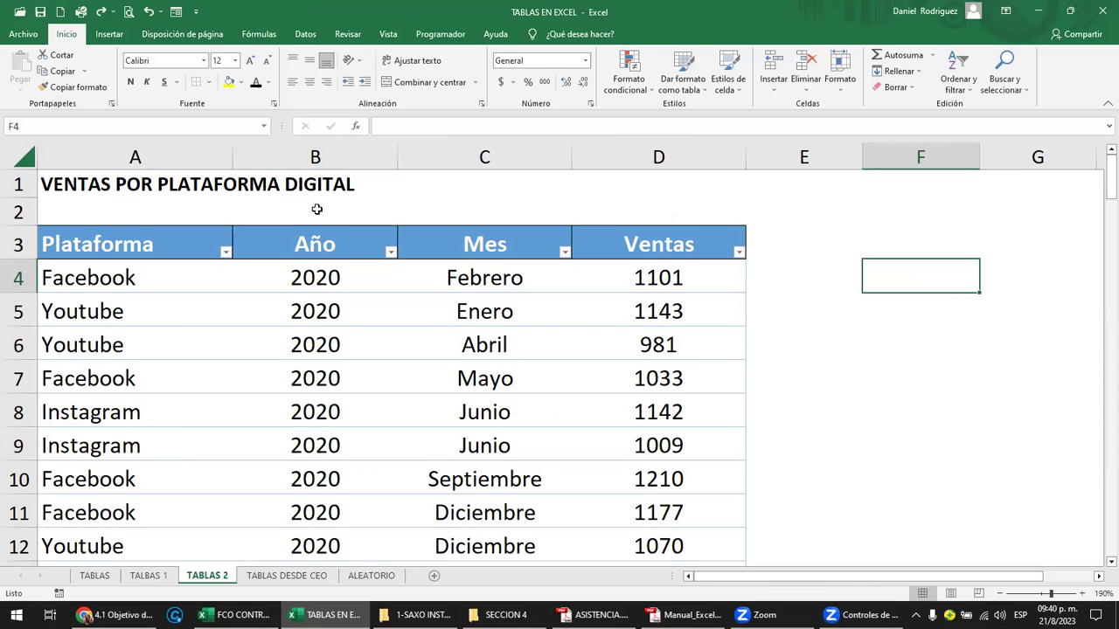
click(178, 225)
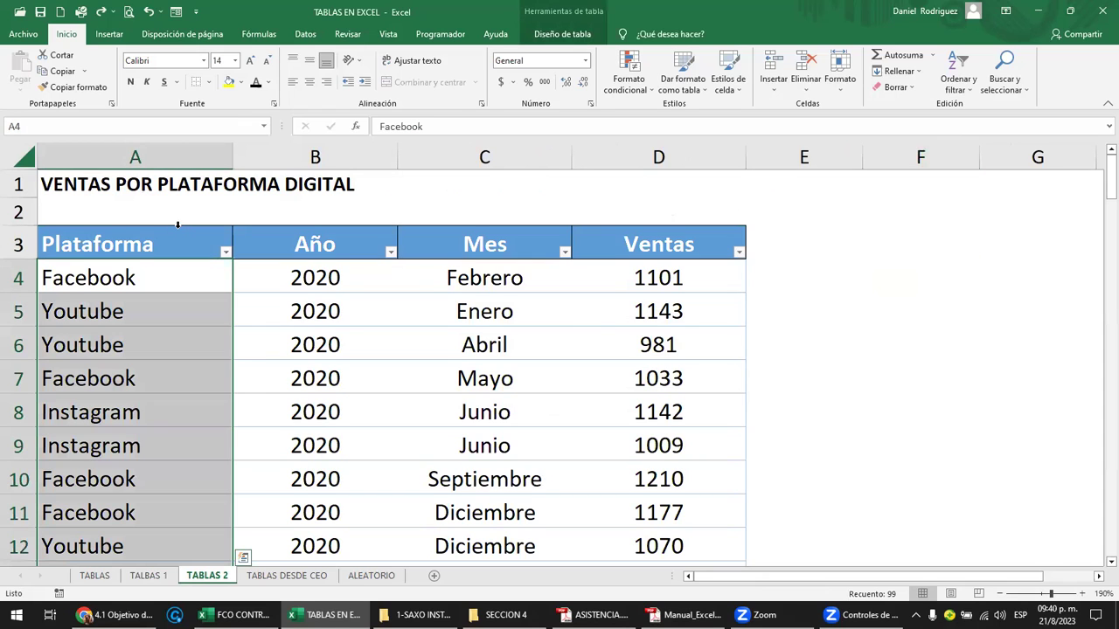
ctrl+click(638, 226)
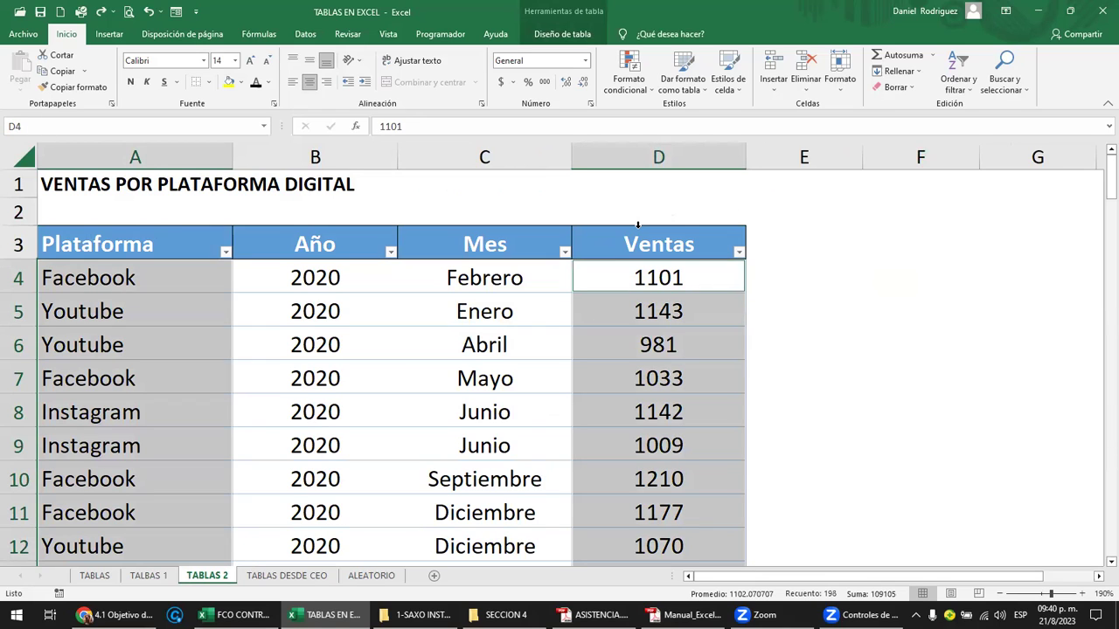
click(913, 286)
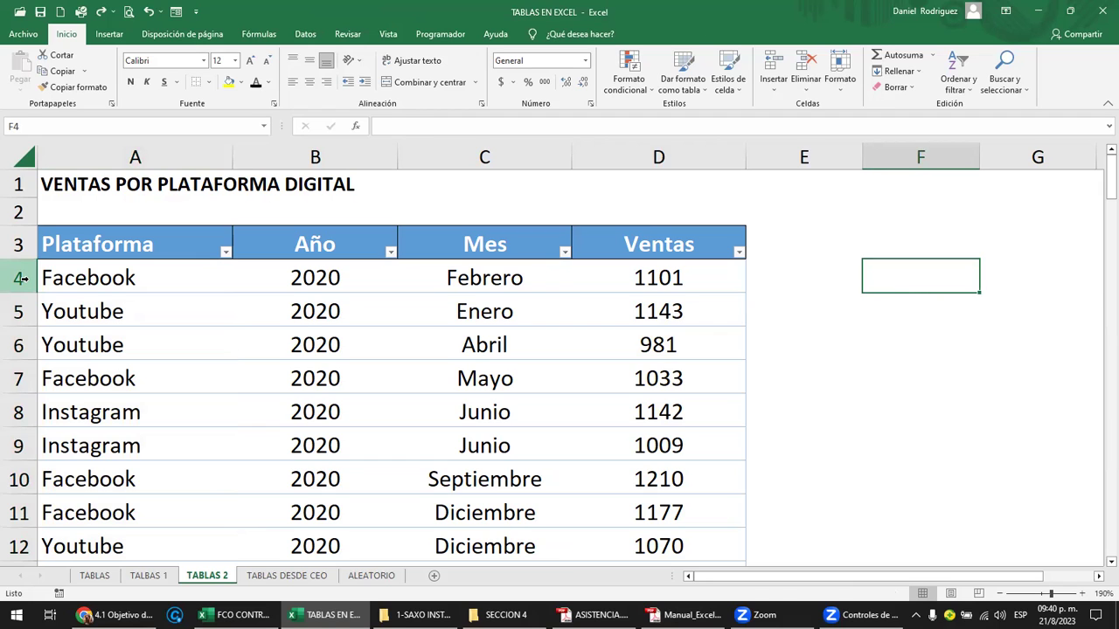
click(19, 278)
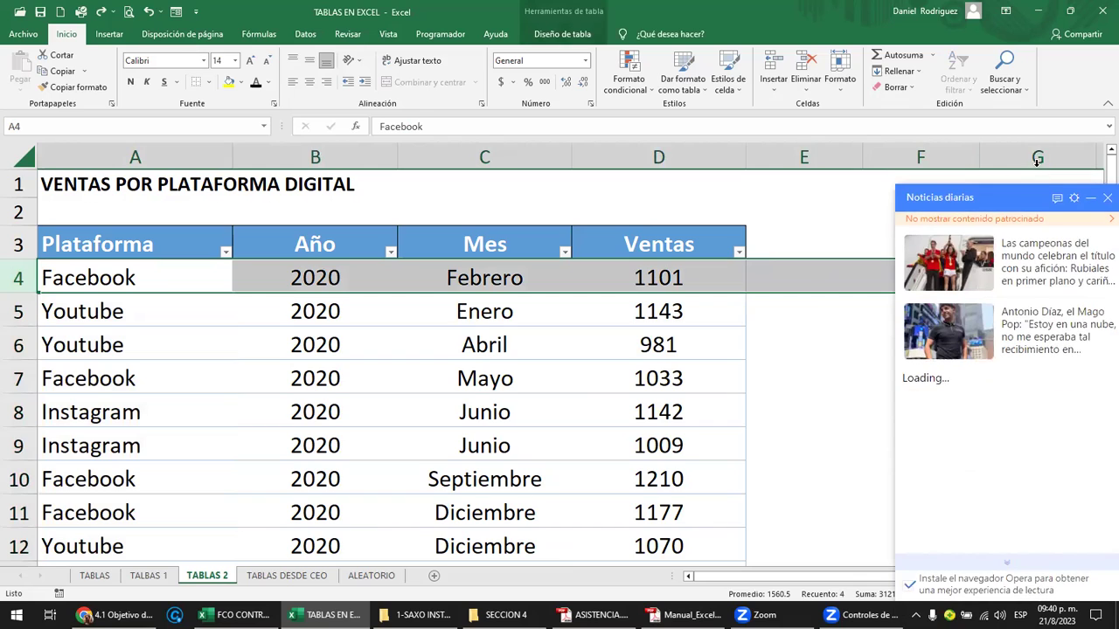
Close the Noticias diarias panel and practise selecting the Facebook table row and worksheet row 4.
click(1104, 199)
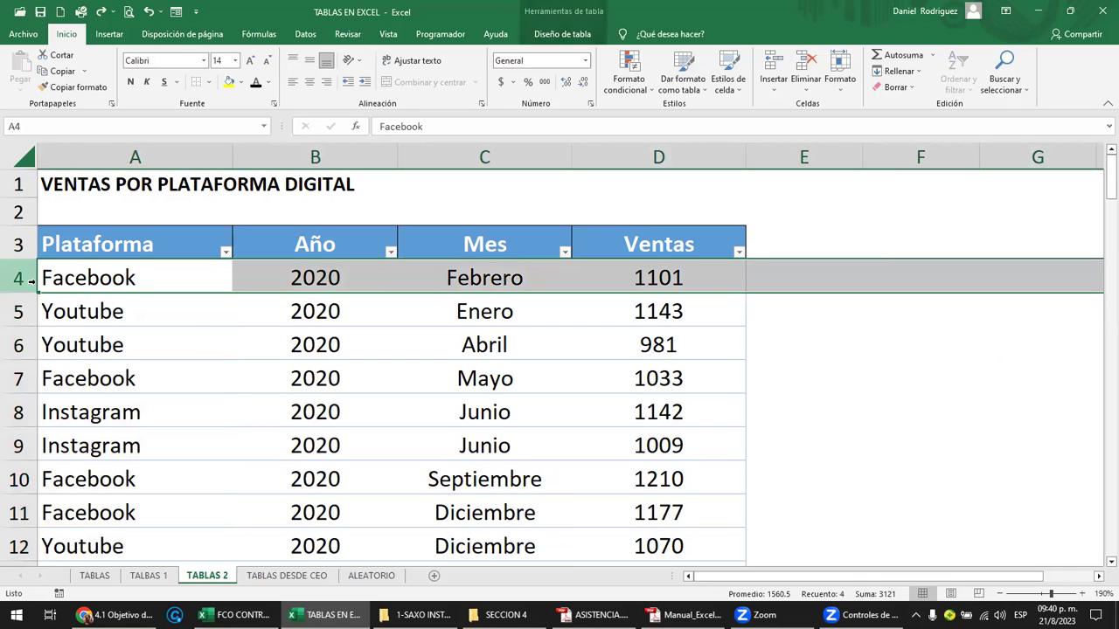
click(279, 274)
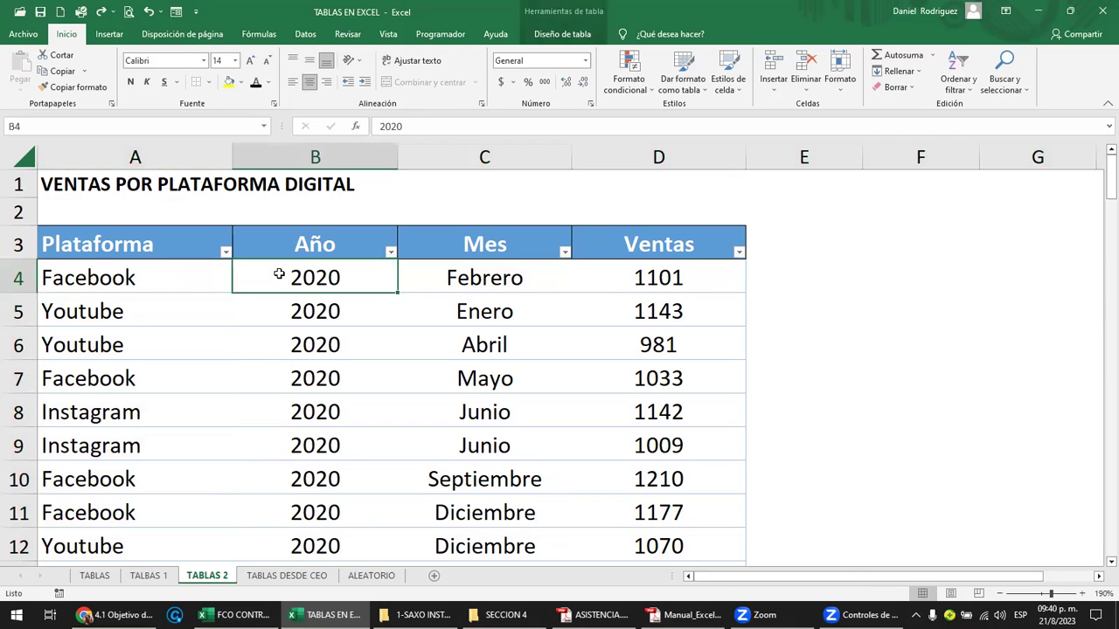
click(739, 277)
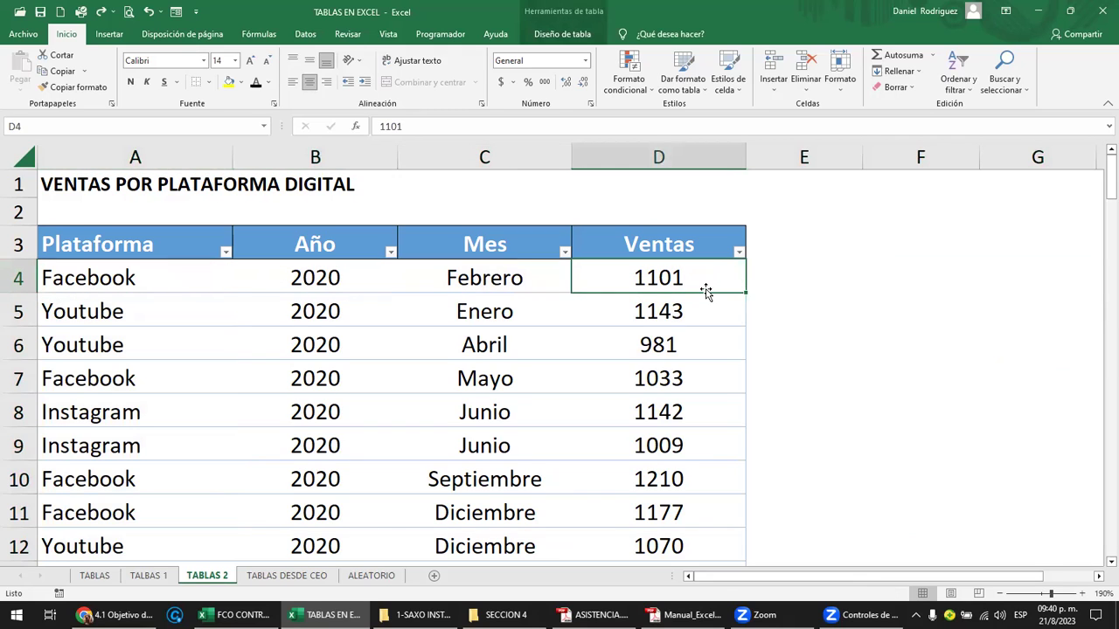
click(49, 276)
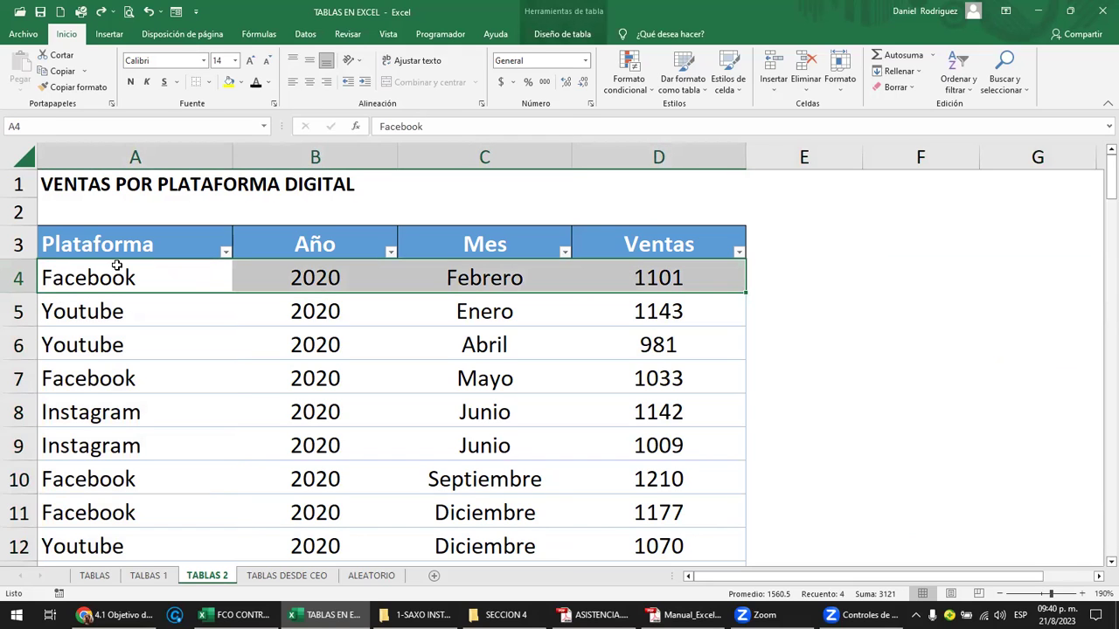
click(933, 266)
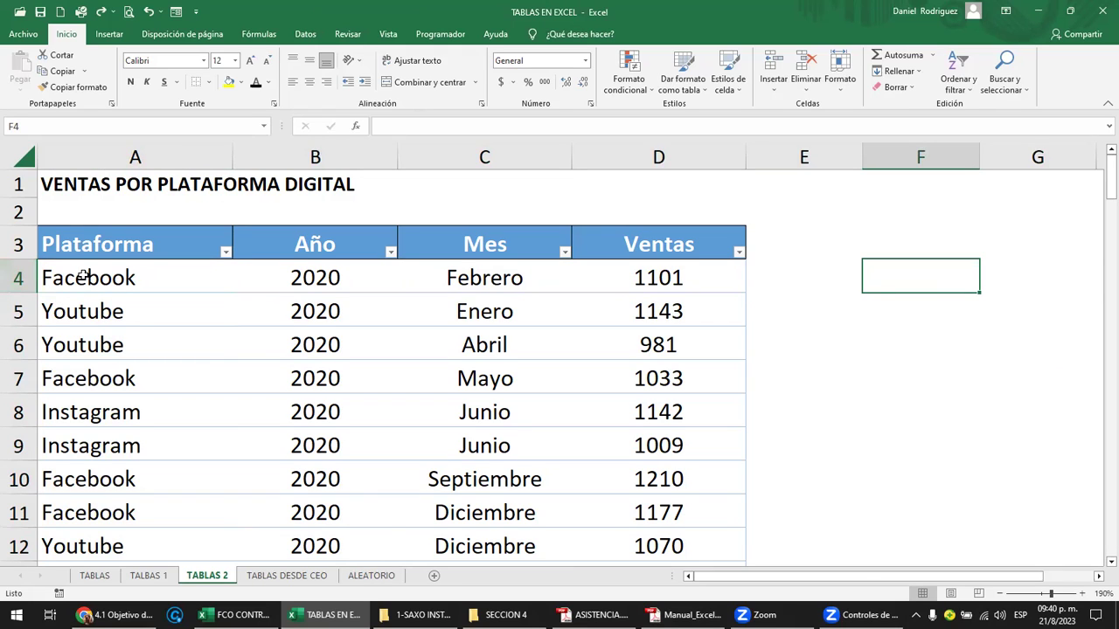
click(19, 278)
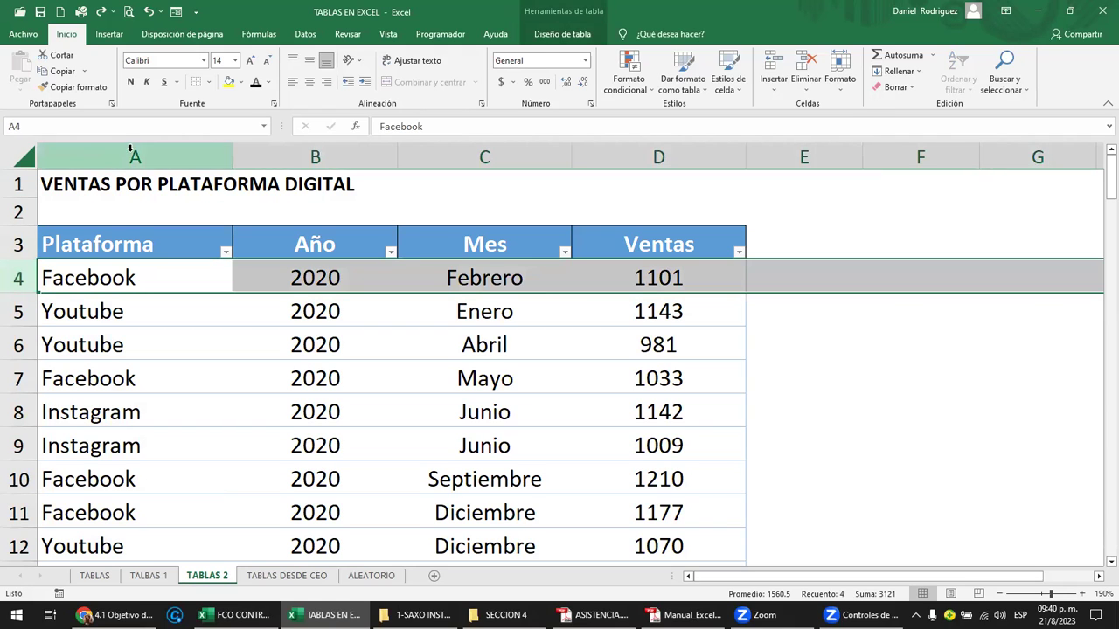
click(115, 277)
click(875, 264)
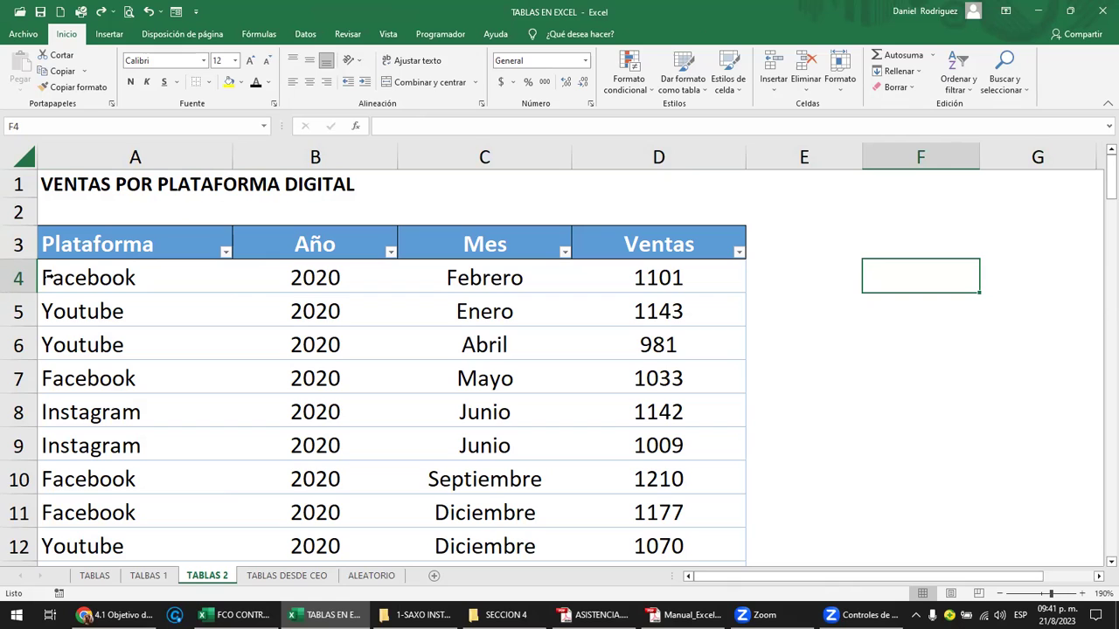
Reselect the Facebook table row and all of row 4, then bring up column A's context menu.
click(48, 277)
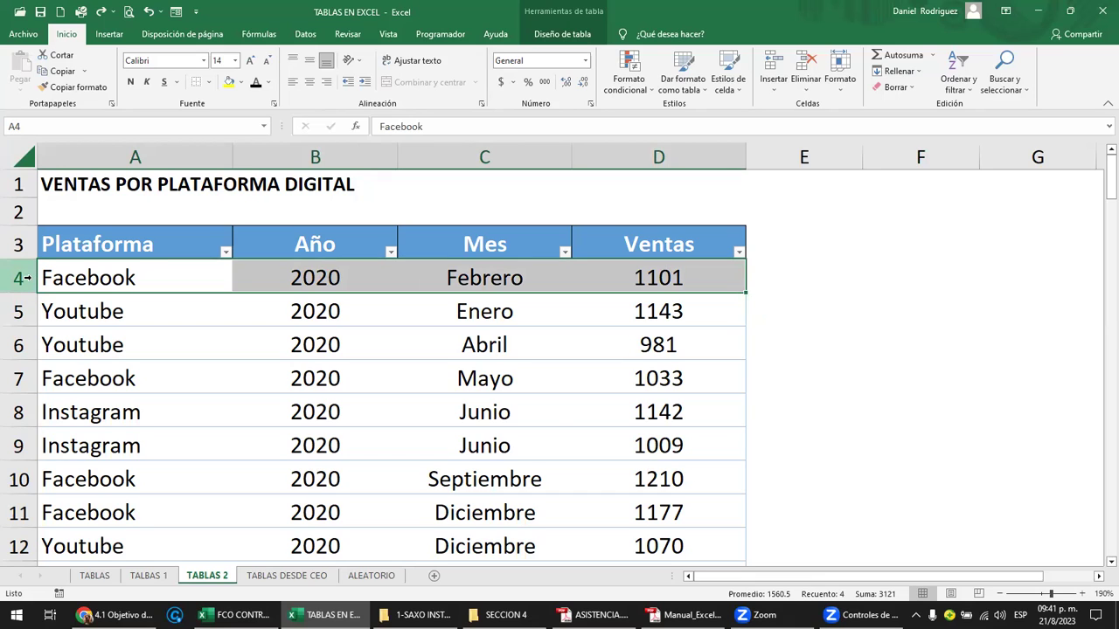
click(18, 277)
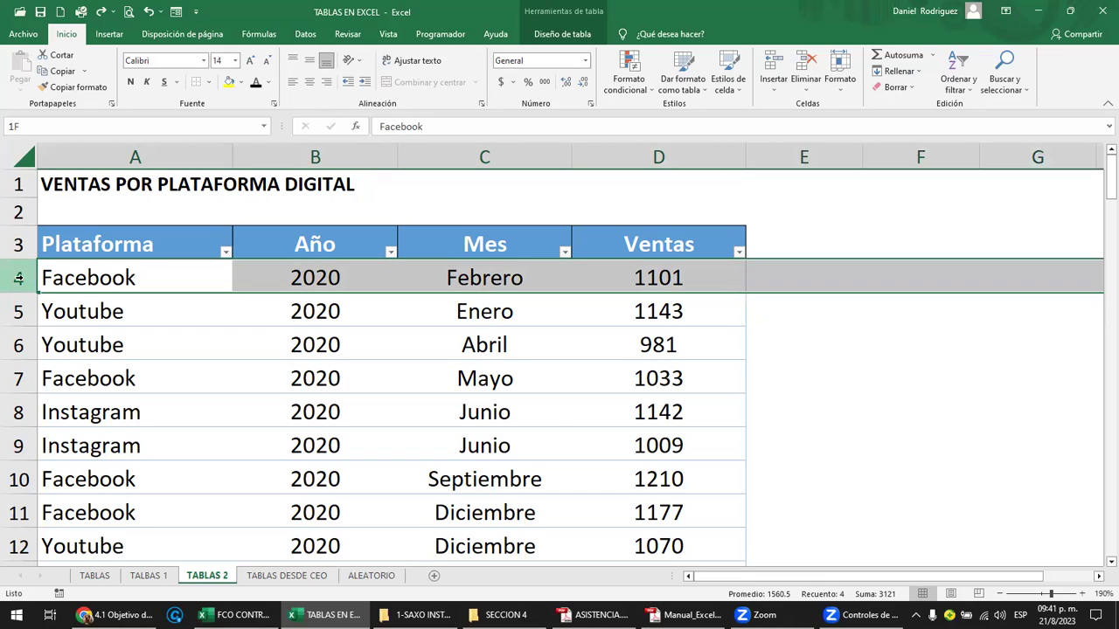
click(119, 204)
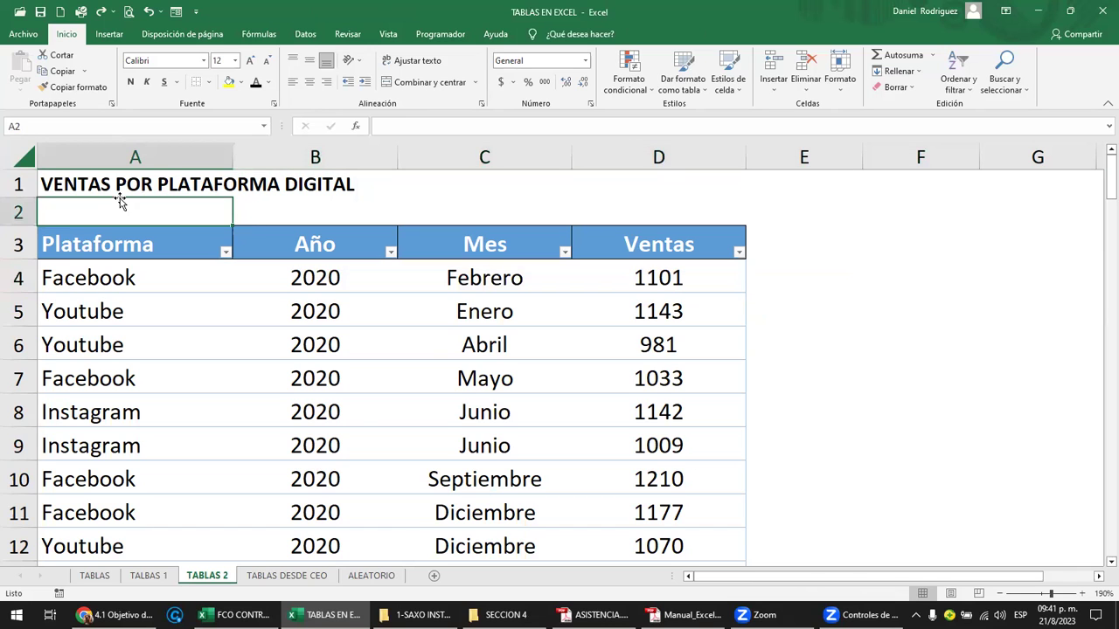
right_click(116, 166)
Insert an empty column before column A and make it narrow to offset the table.
click(187, 281)
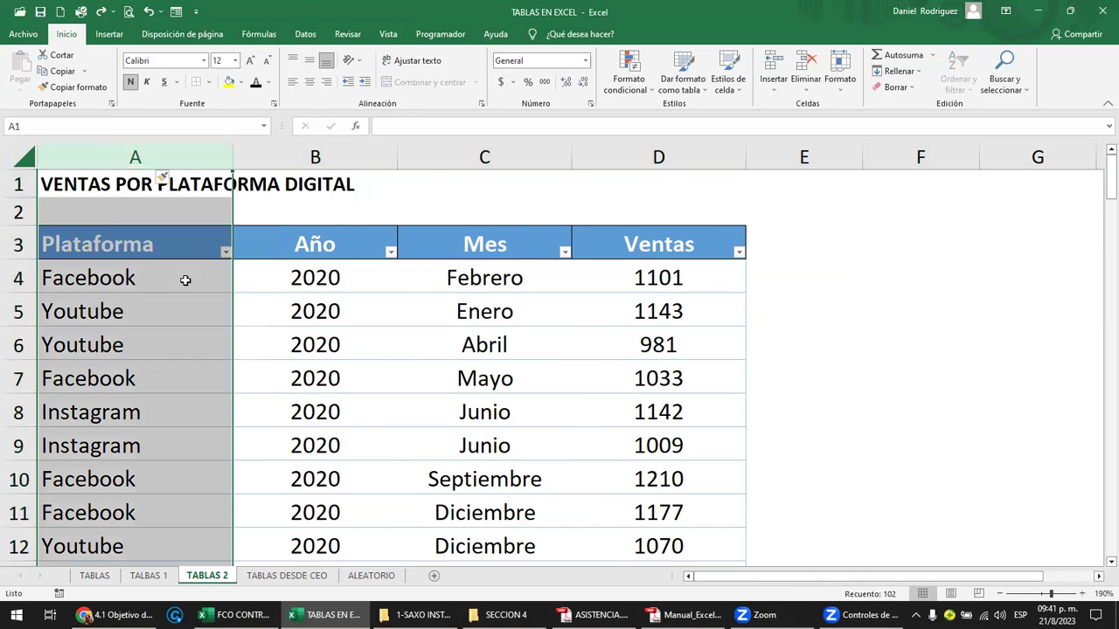
click(198, 285)
drag(154, 158, 45, 158)
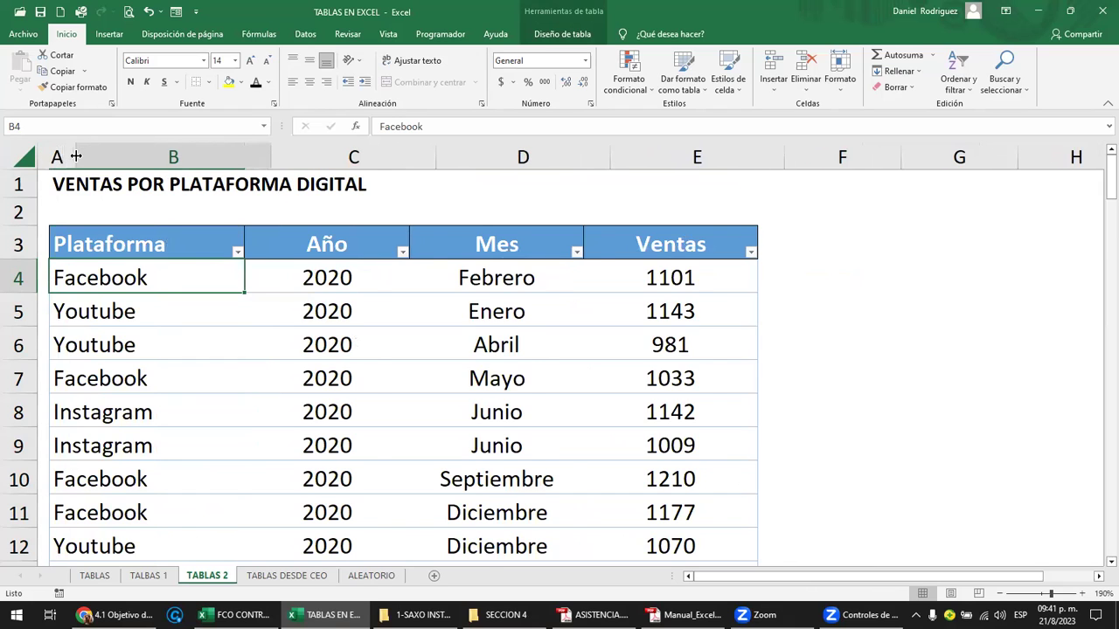
drag(45, 157, 72, 157)
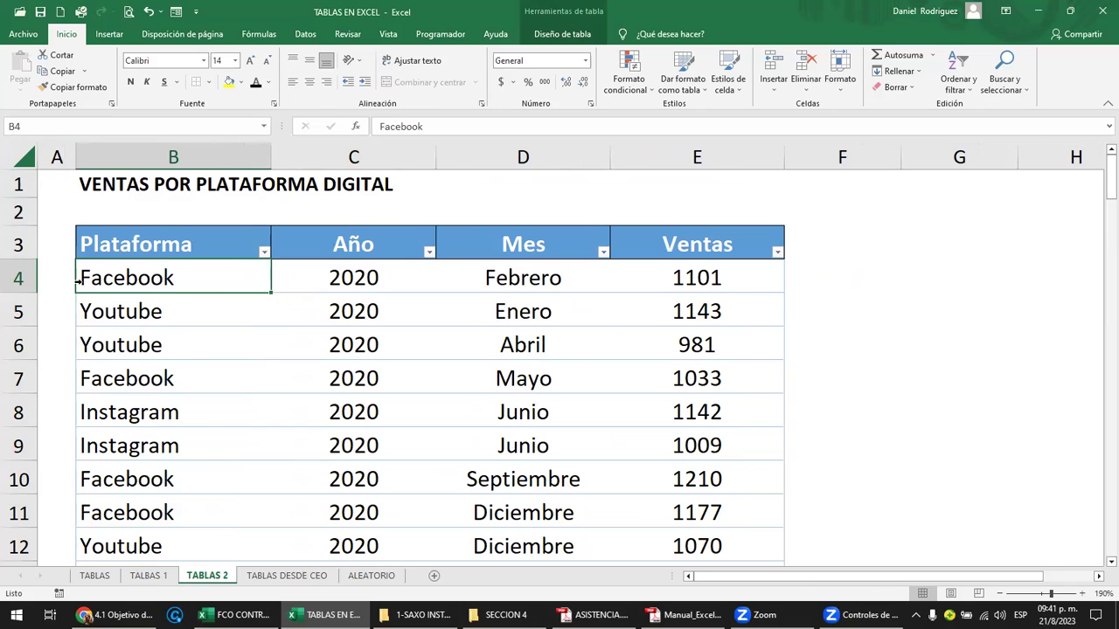
Select the Facebook table row and row 4, then select title rows 1–2.
click(77, 279)
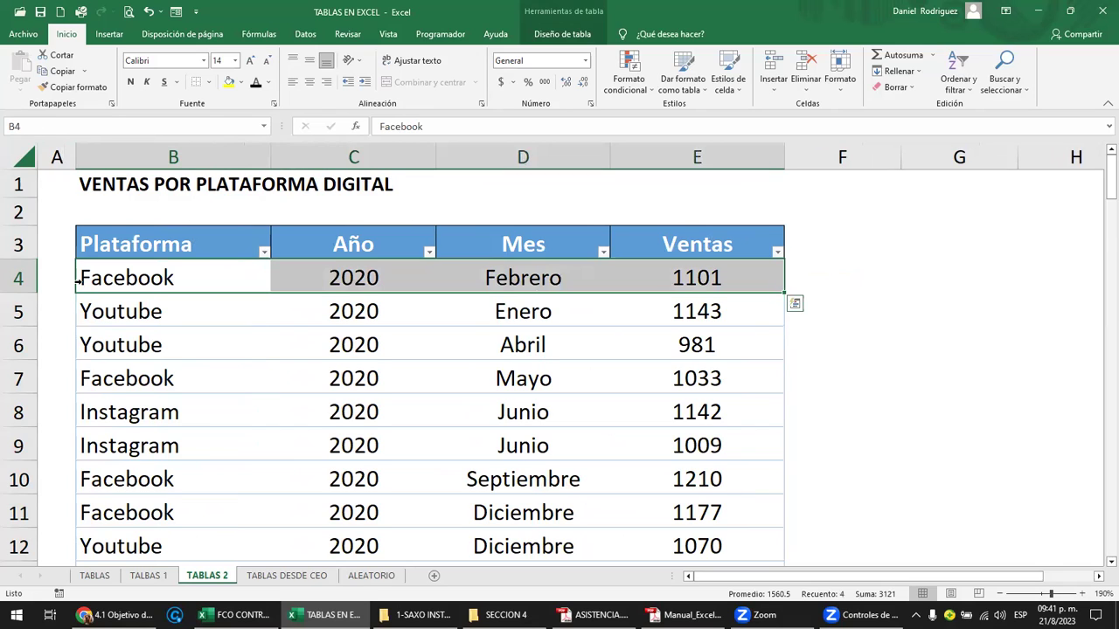
click(21, 278)
click(120, 276)
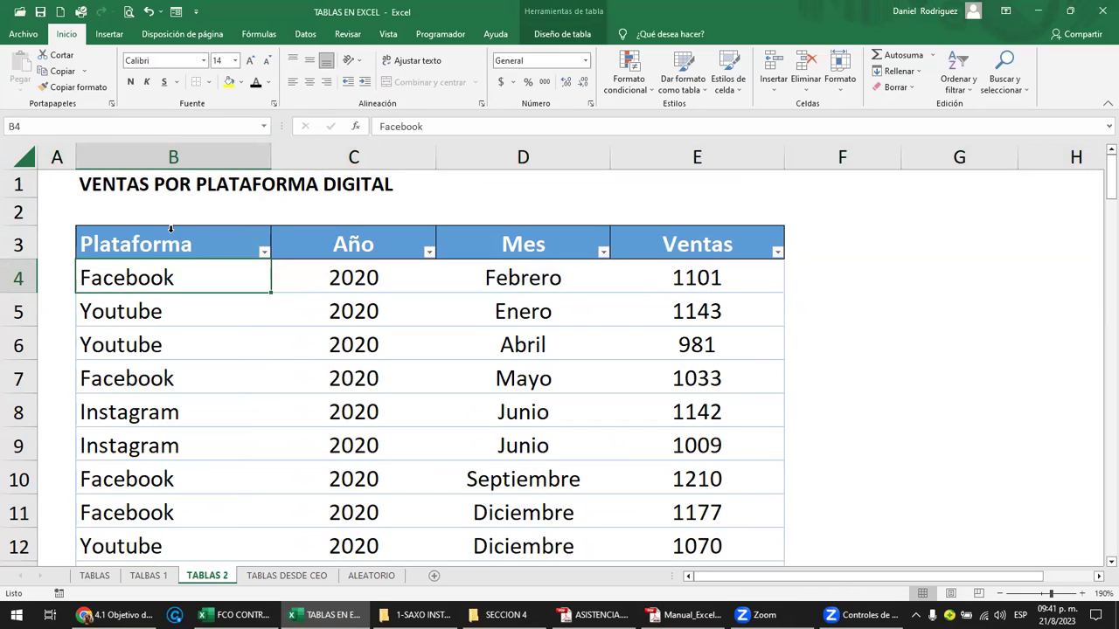
drag(19, 214, 18, 185)
Delete rows 1–2 with Eliminar so the table headers move to row 1.
right_click(17, 185)
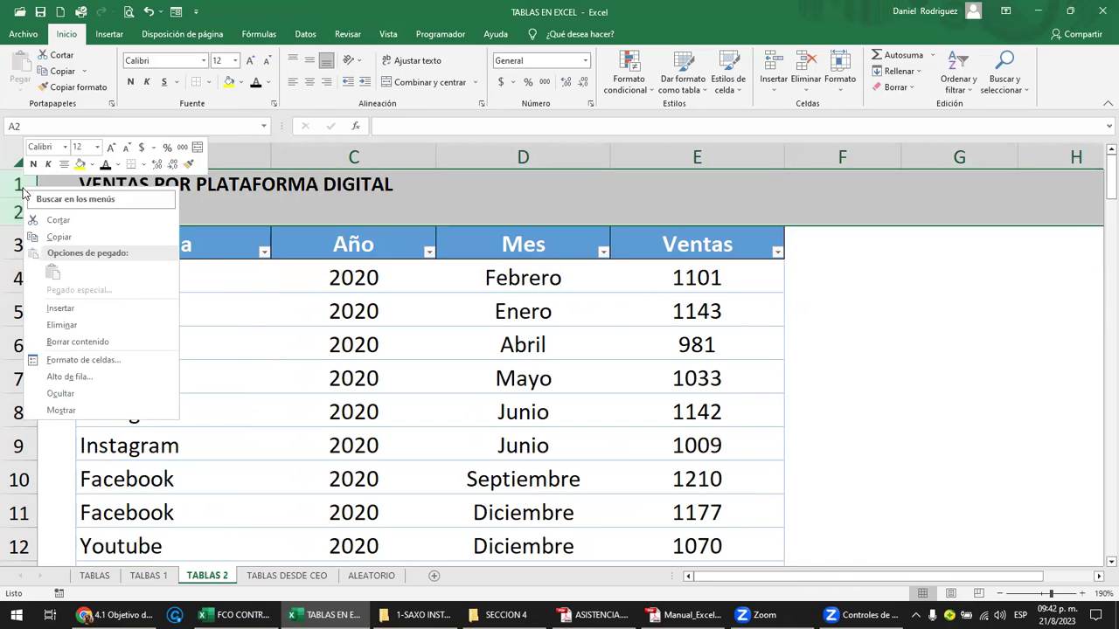
click(70, 323)
click(201, 222)
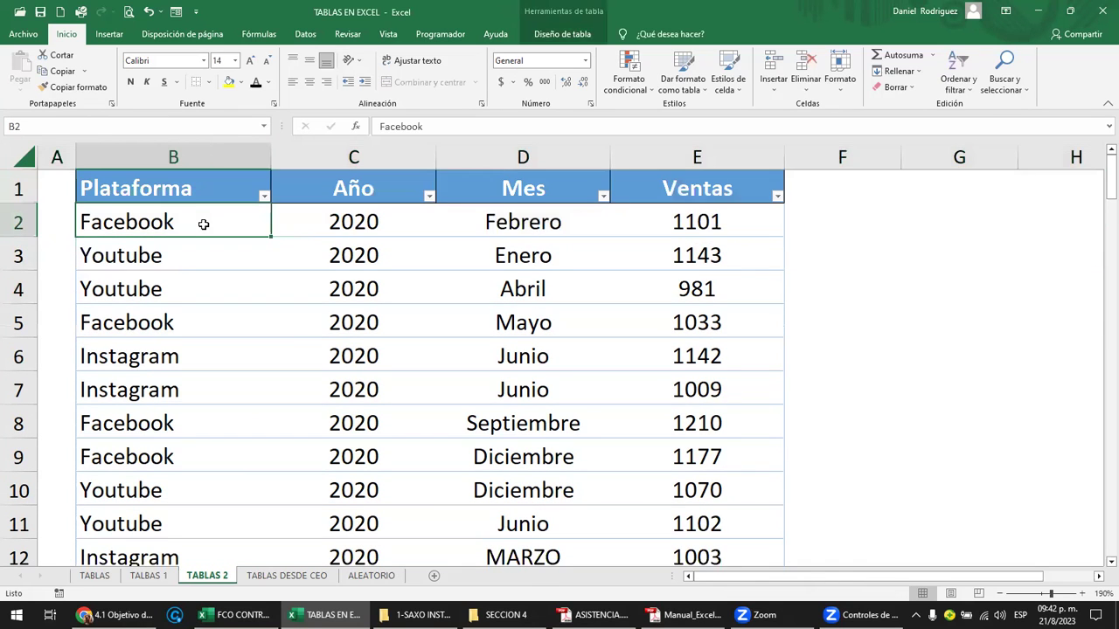
click(72, 195)
Select the Plataforma column, deselect it, then select just the Plataforma column's data.
click(161, 158)
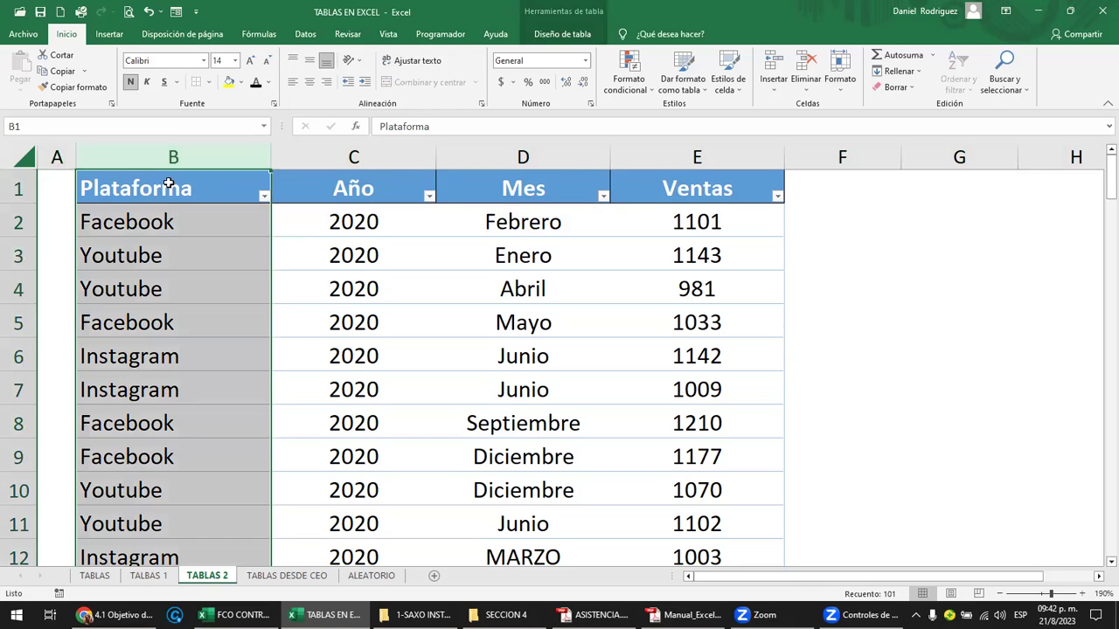
click(403, 232)
click(809, 232)
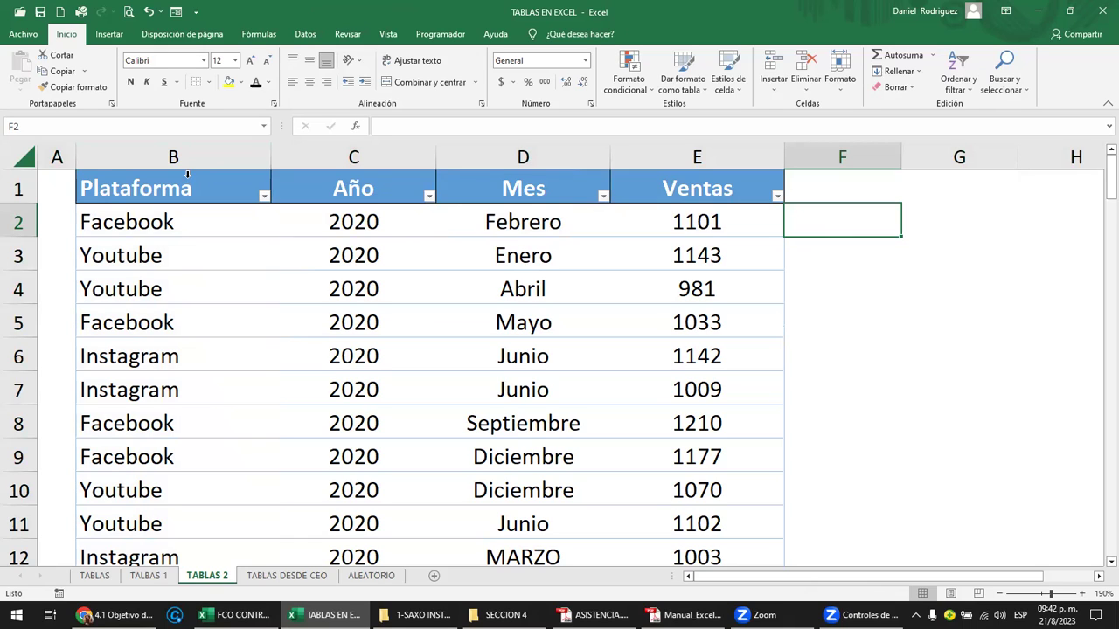
click(187, 172)
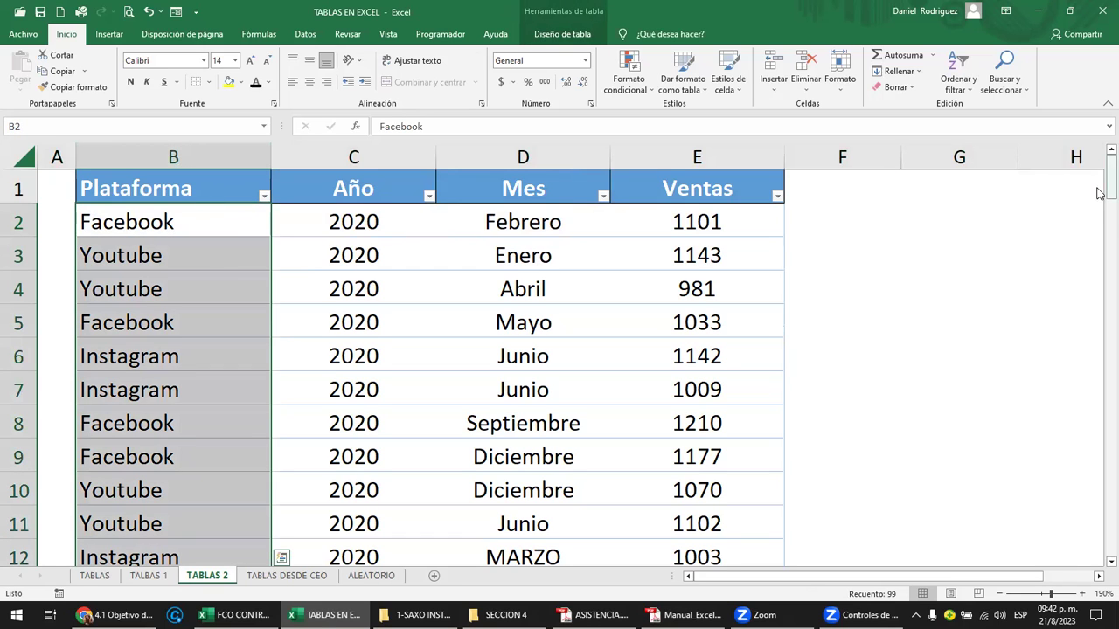
mouse_move(1099, 192)
mouse_down()
mouse_move(1098, 542)
mouse_move(1099, 179)
mouse_up()
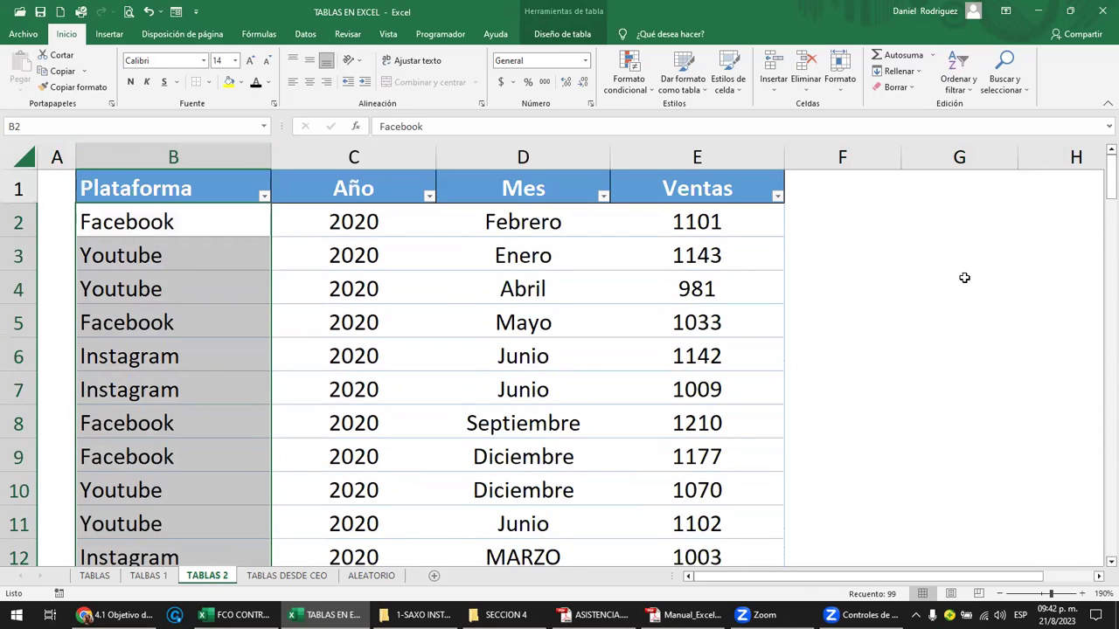
click(366, 223)
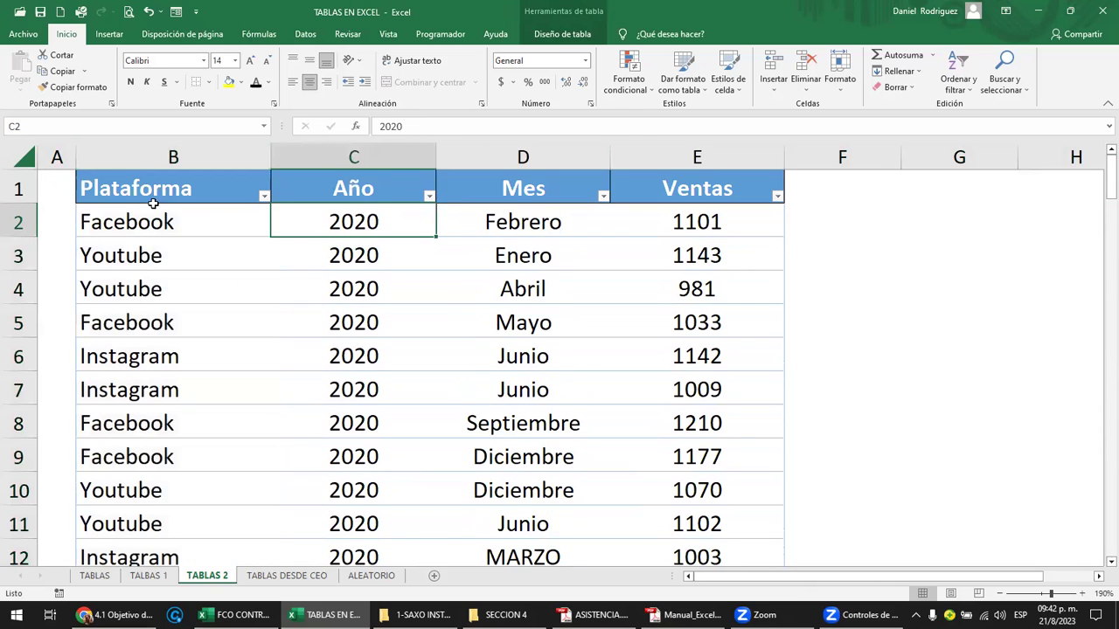
click(73, 221)
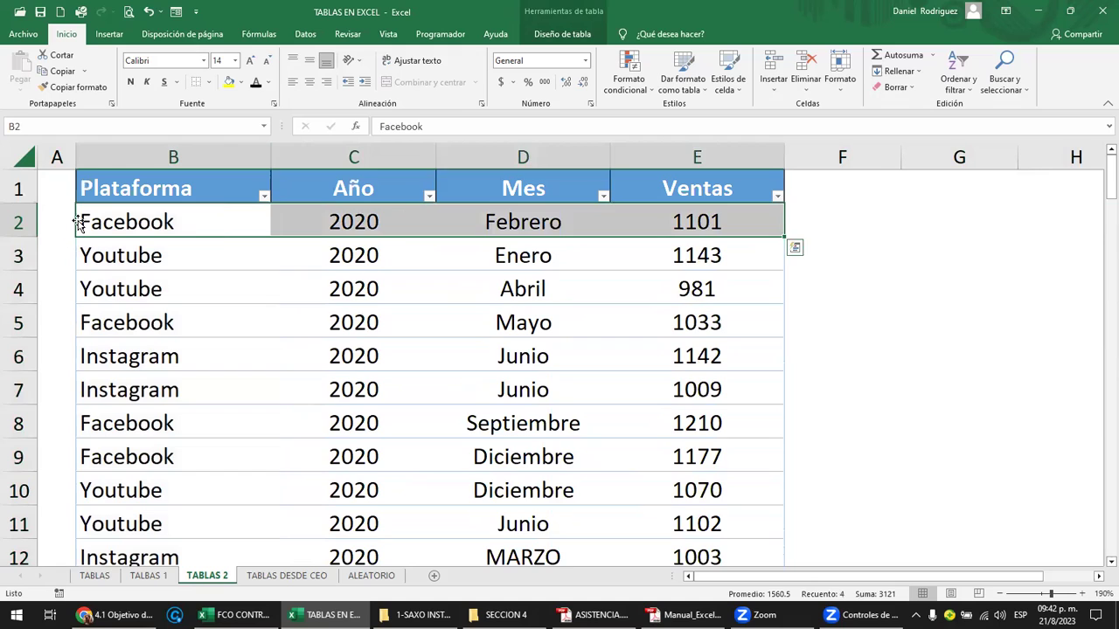
click(284, 265)
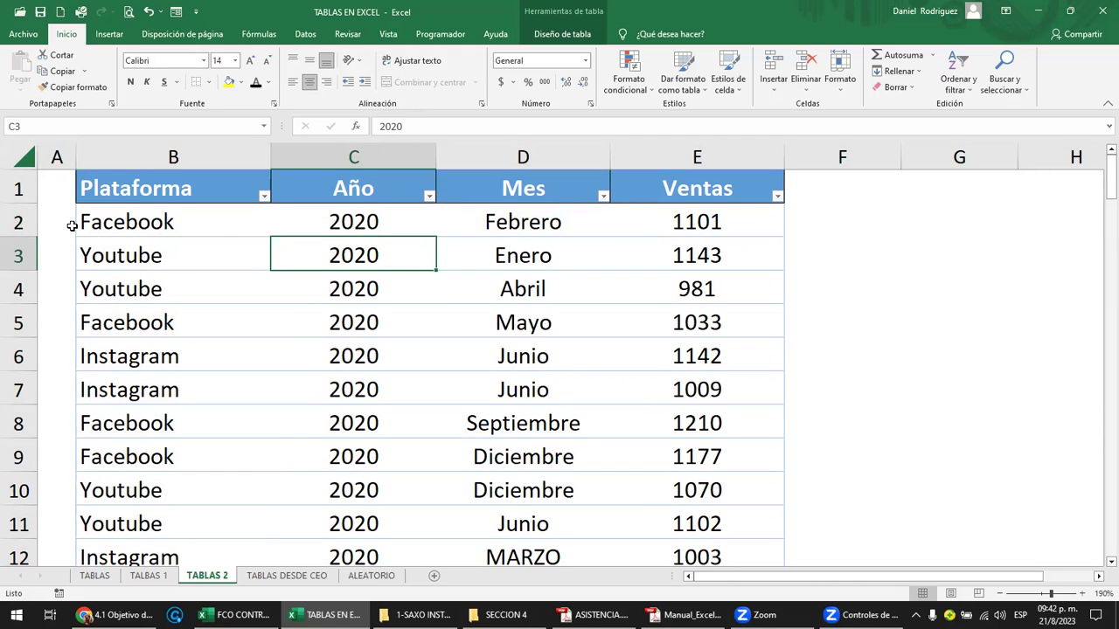
click(78, 221)
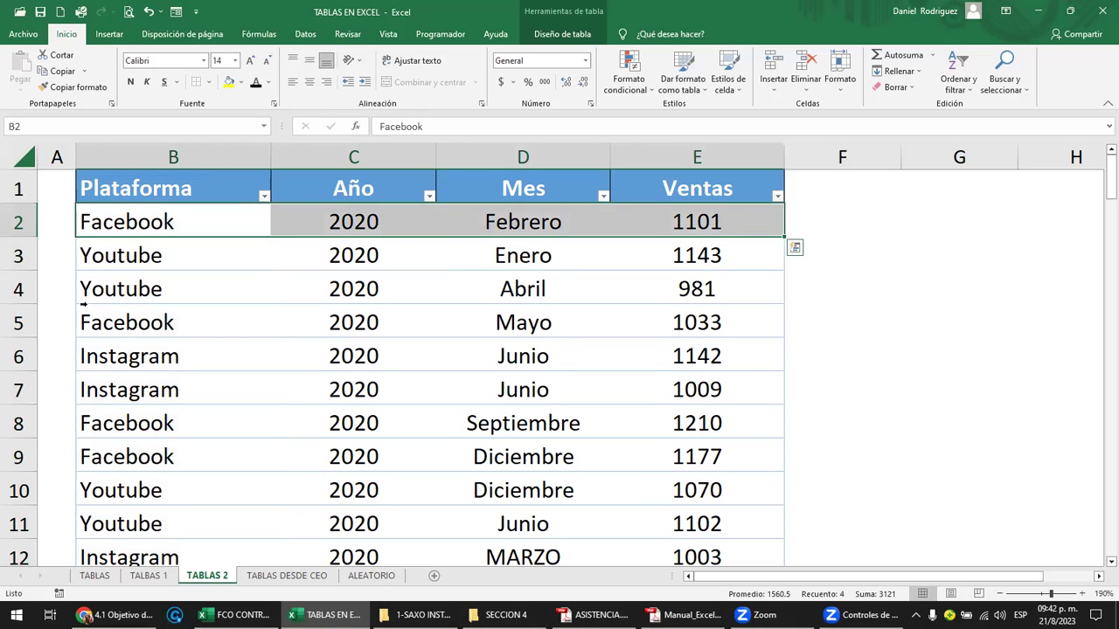
ctrl+click(78, 321)
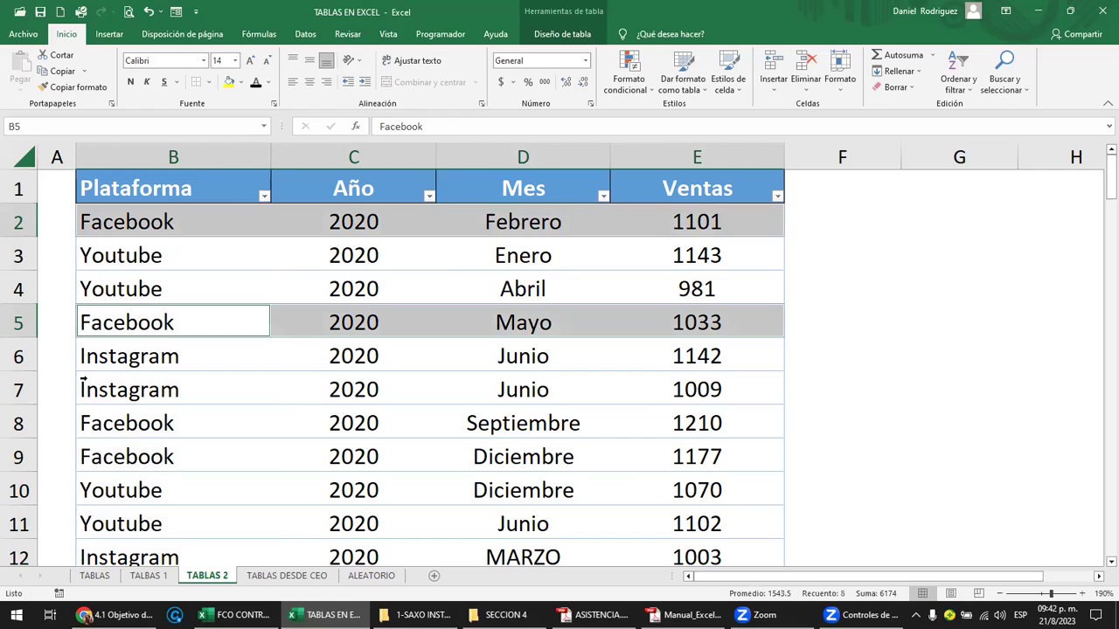
ctrl+click(87, 420)
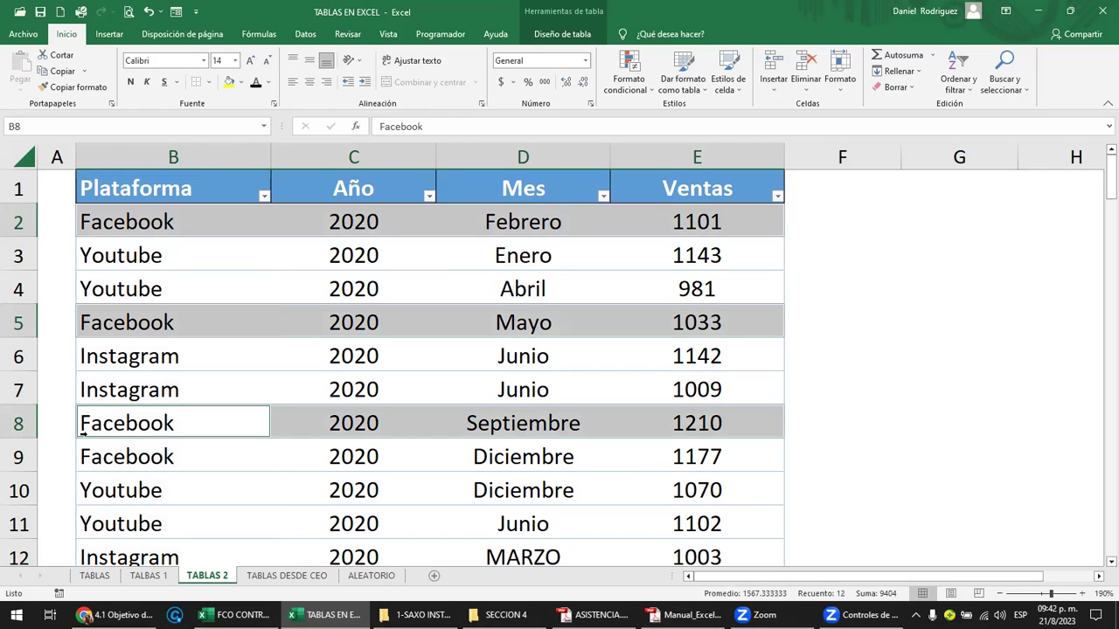
click(82, 490)
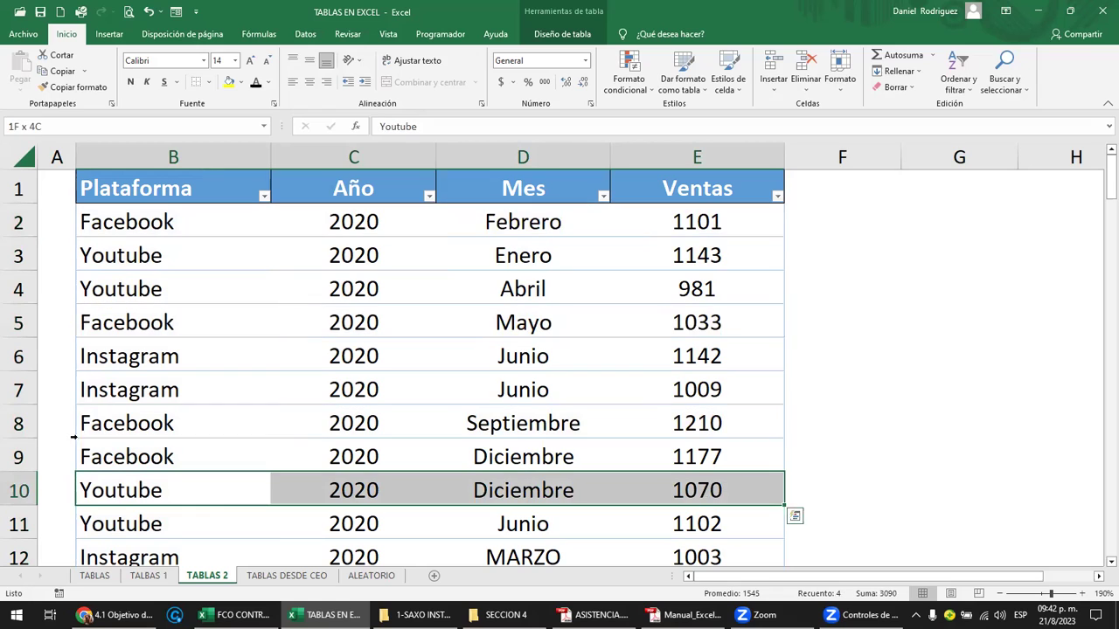
click(79, 323)
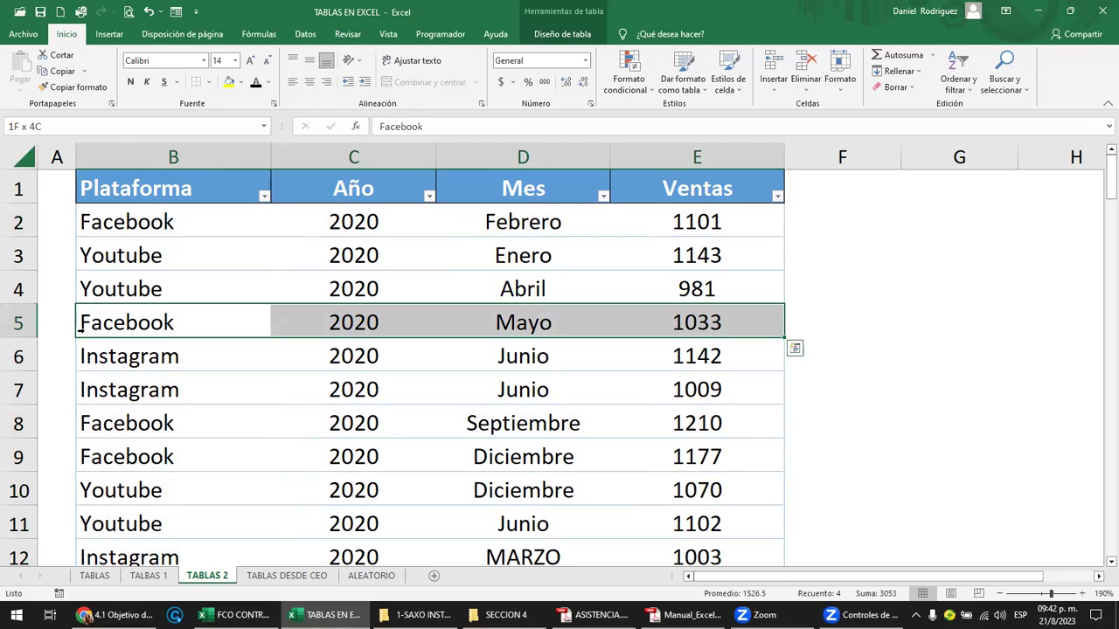
drag(75, 356, 75, 356)
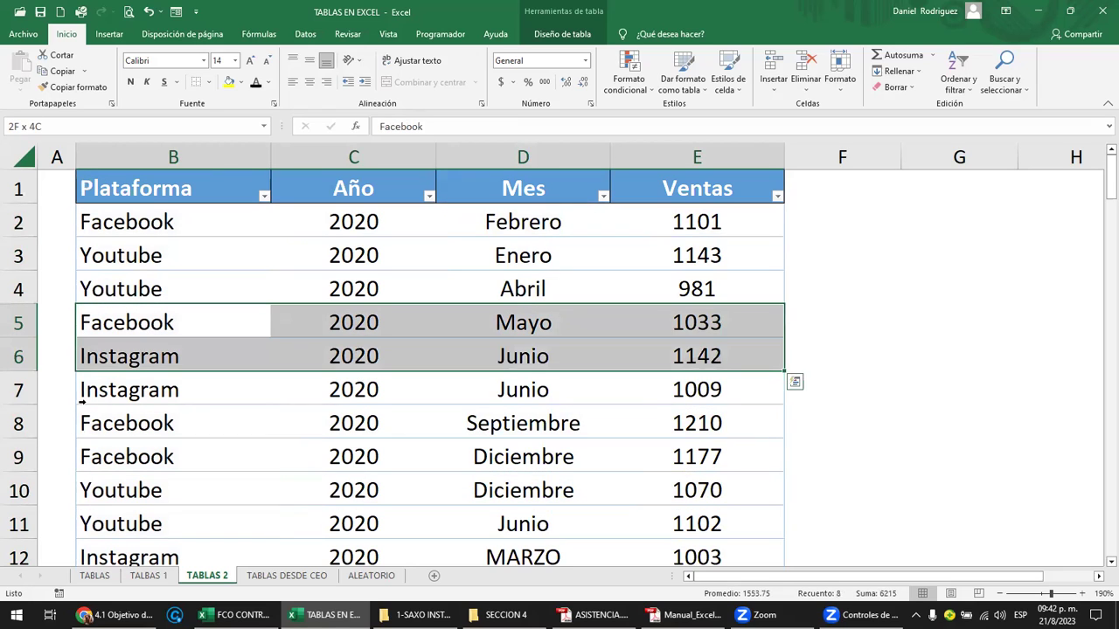
click(70, 223)
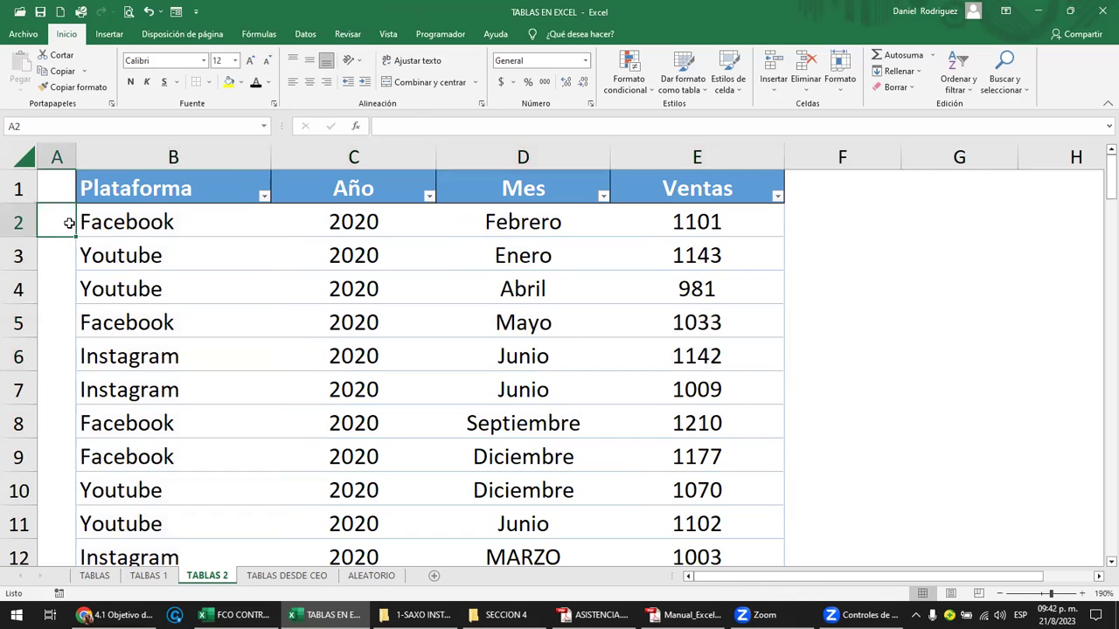
click(79, 221)
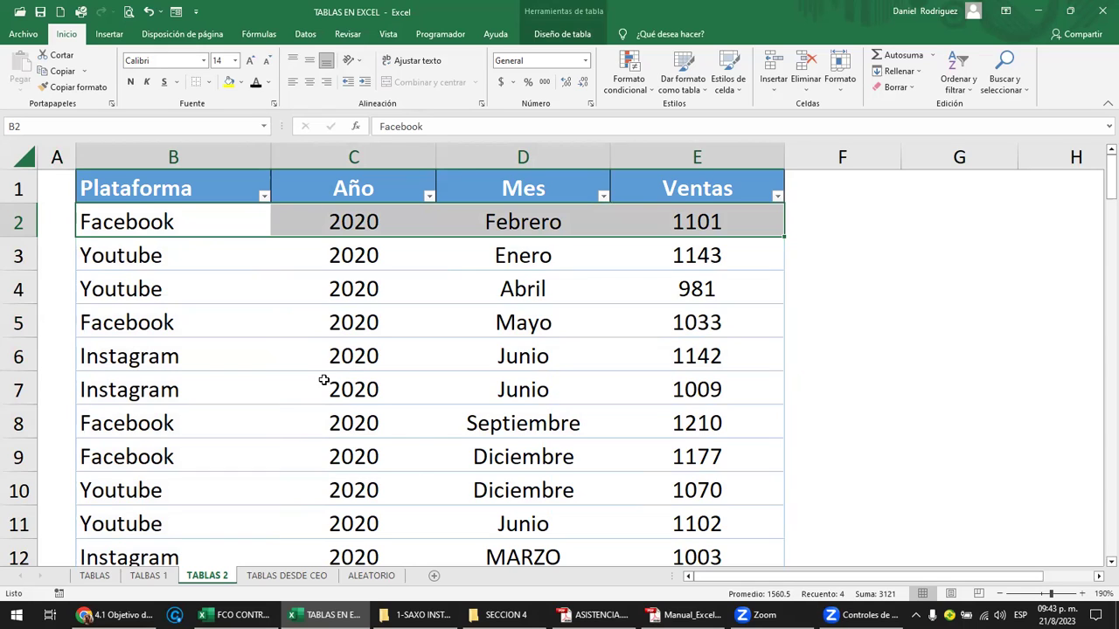
click(131, 262)
key(shift+Right)
key(shift+Right)
key(shift+Right)
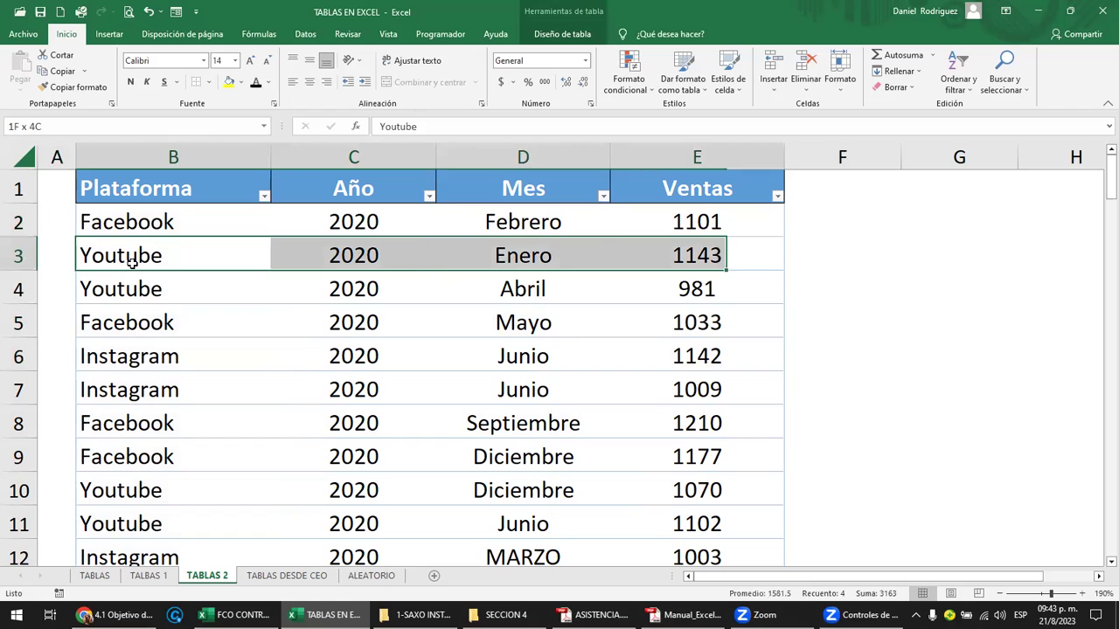
key(shift+Down)
key(shift+Down)
key(shift+Down)
key(shift+Down)
key(shift+Down)
key(Down)
key(Down)
key(Down)
key(Down)
key(Down)
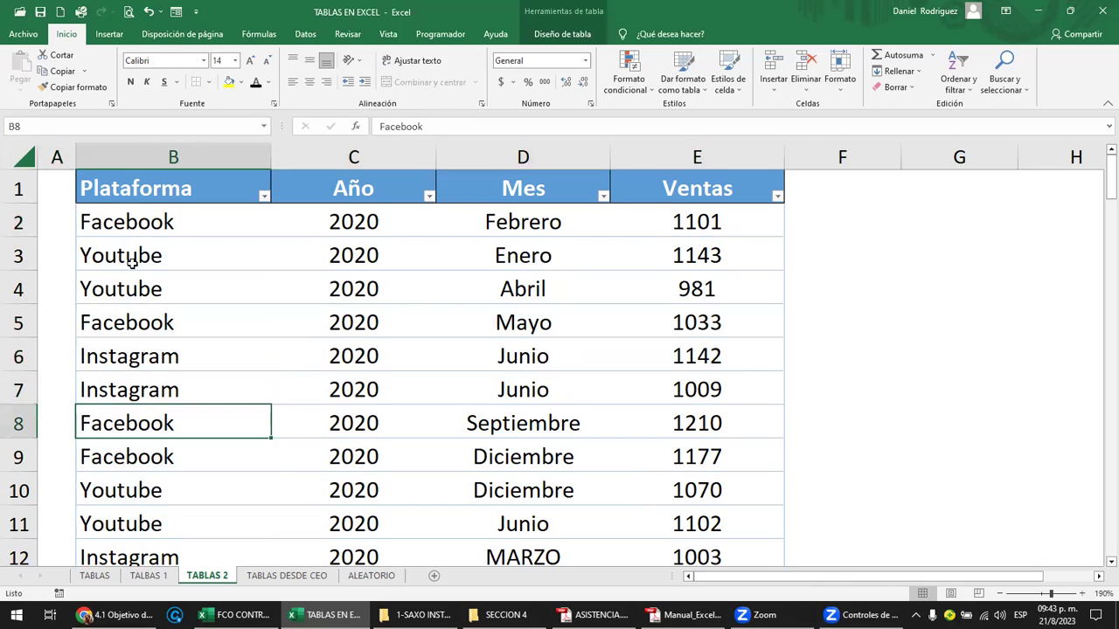
key(Down)
key(shift+Right)
key(shift+Right)
key(shift+Right)
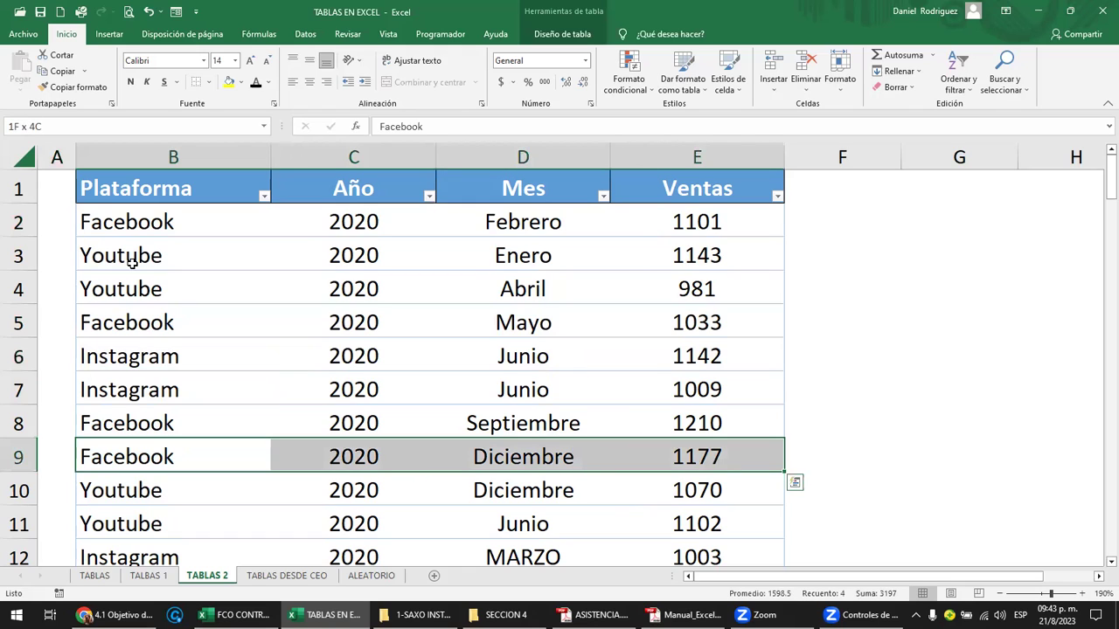
key(ctrl+q)
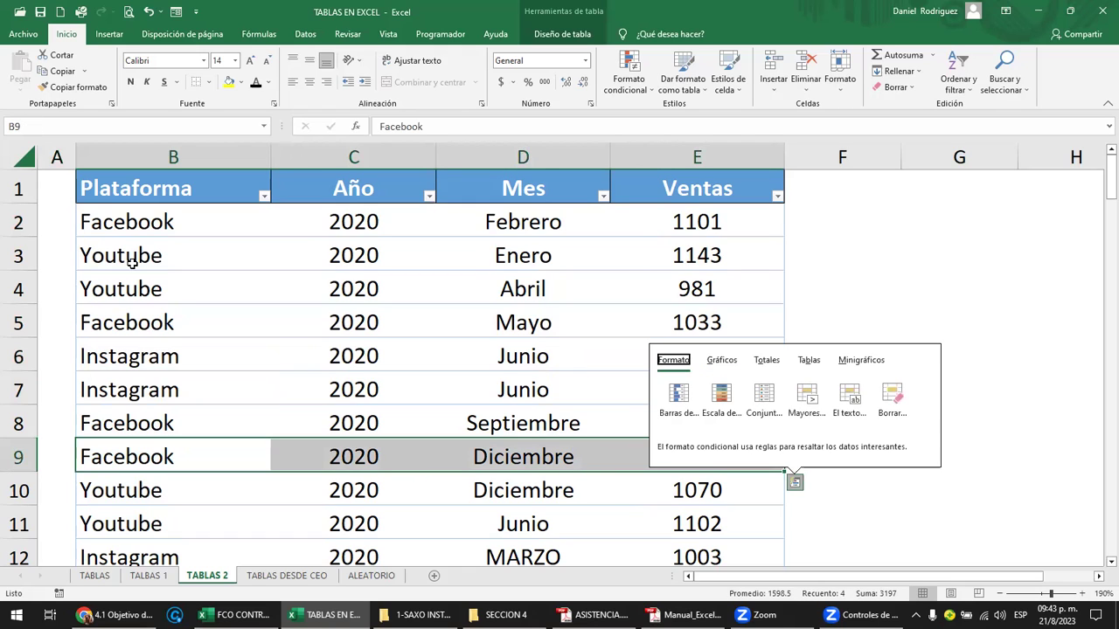
click(885, 259)
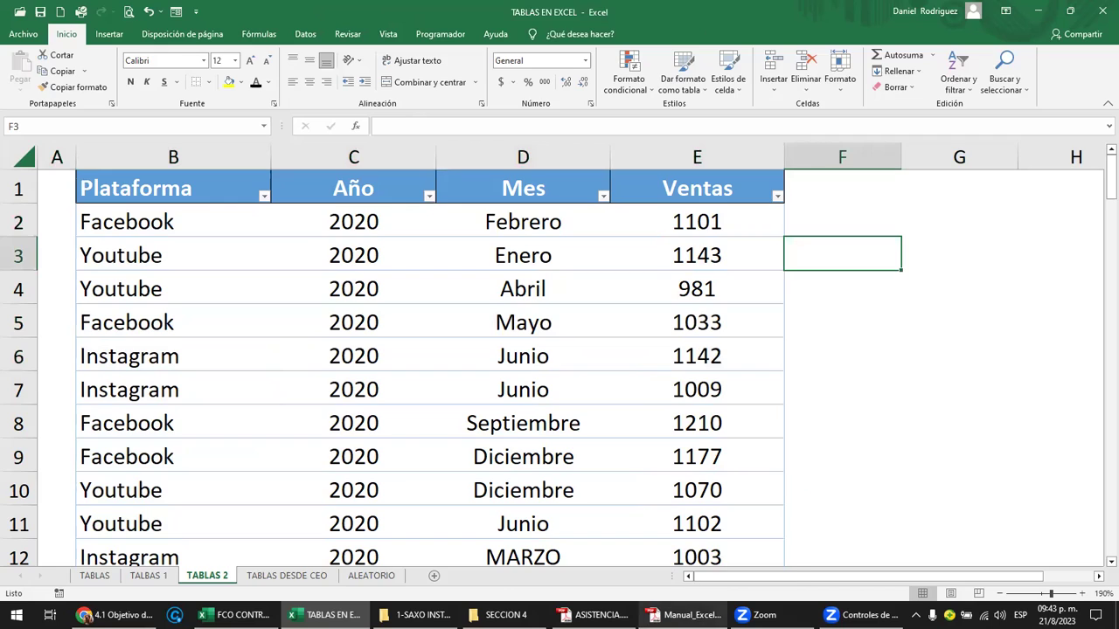
click(686, 615)
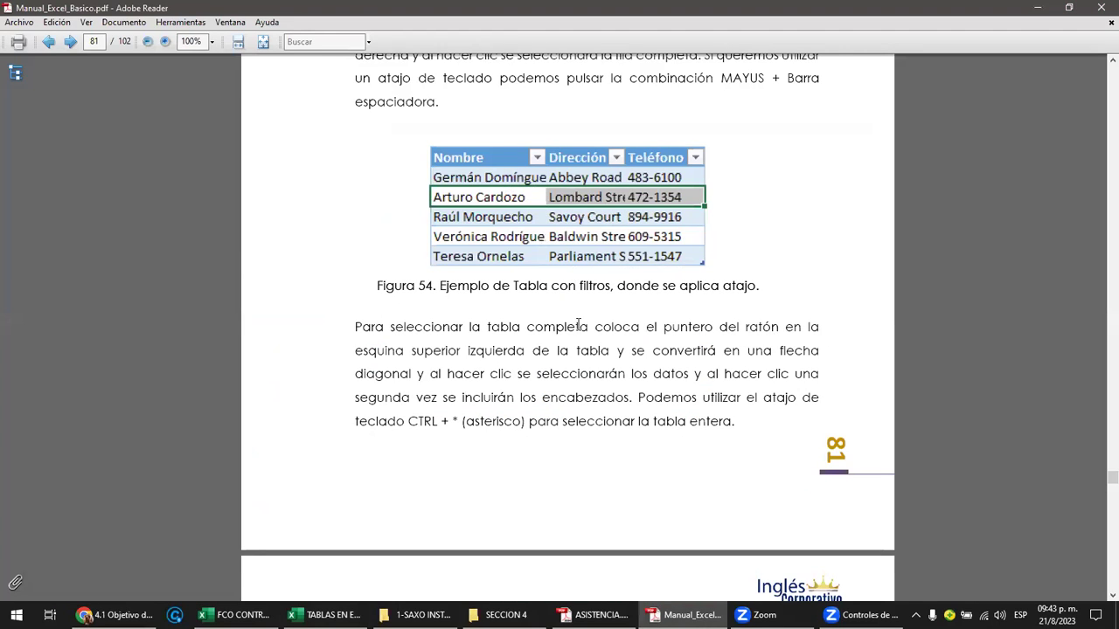
scroll(578, 327, down, 3)
scroll(577, 329, down, 2)
scroll(577, 329, down, 2)
scroll(578, 329, up, 4)
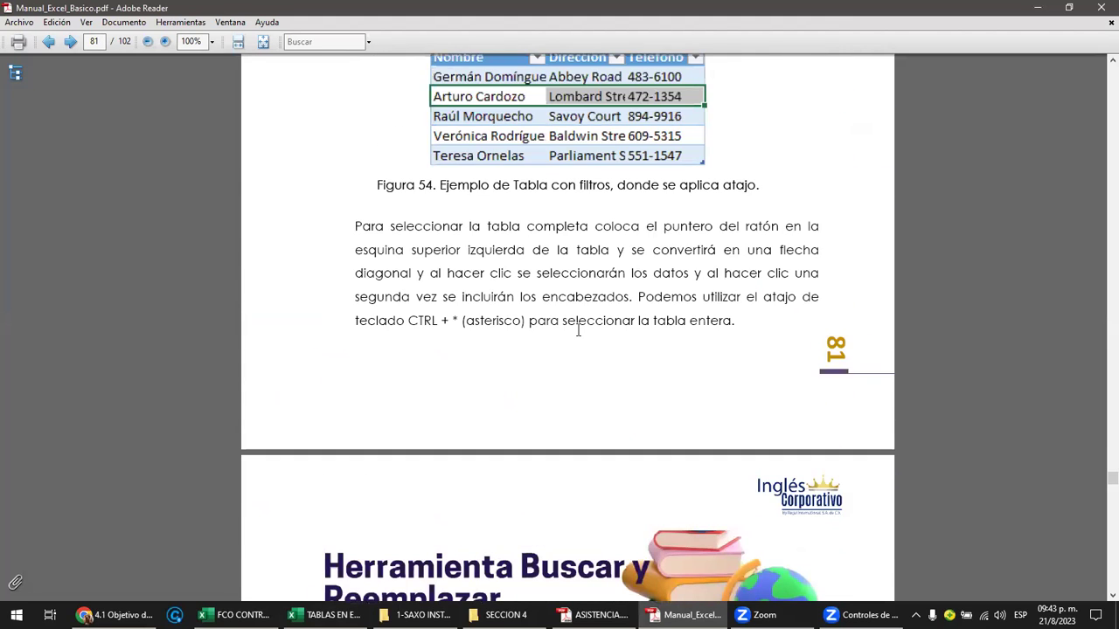
scroll(578, 331, up, 1)
scroll(578, 330, up, 2)
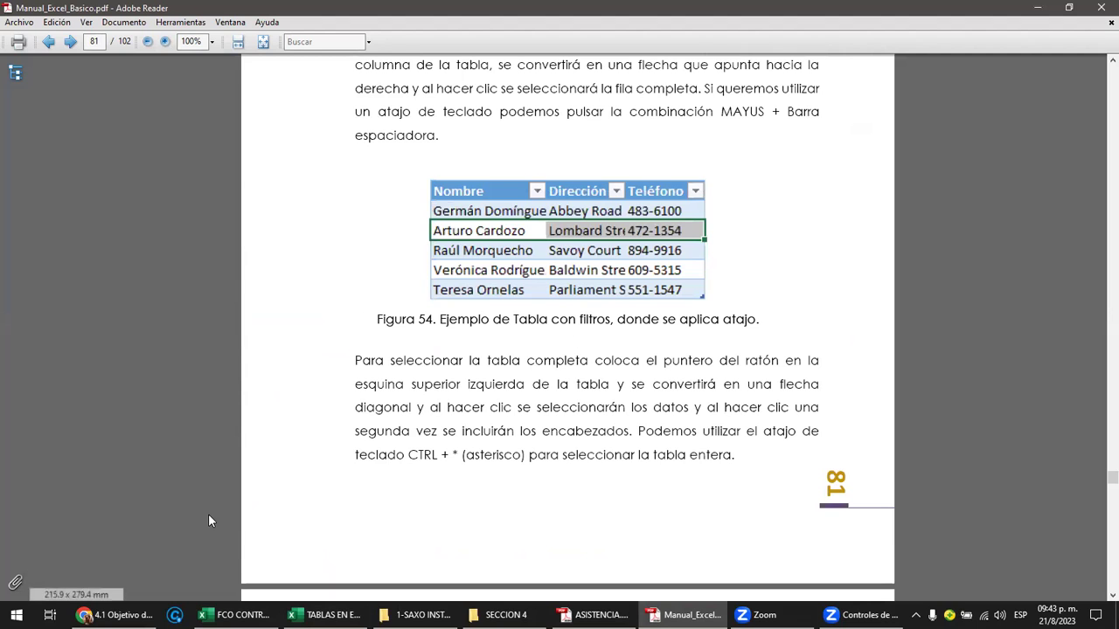
click(325, 615)
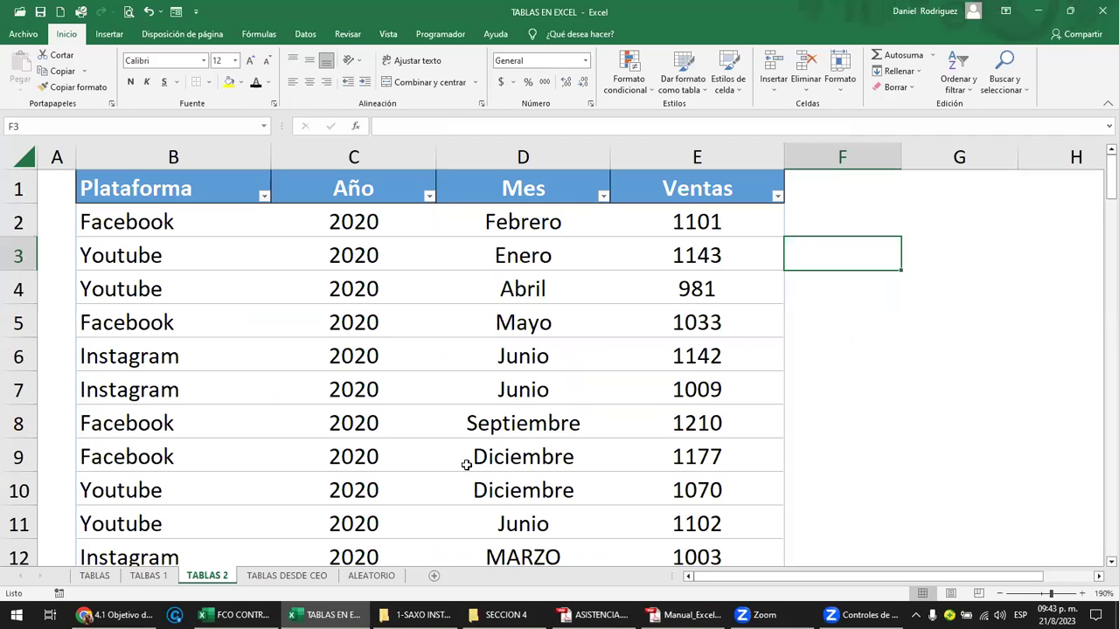
click(149, 576)
drag(112, 289, 840, 399)
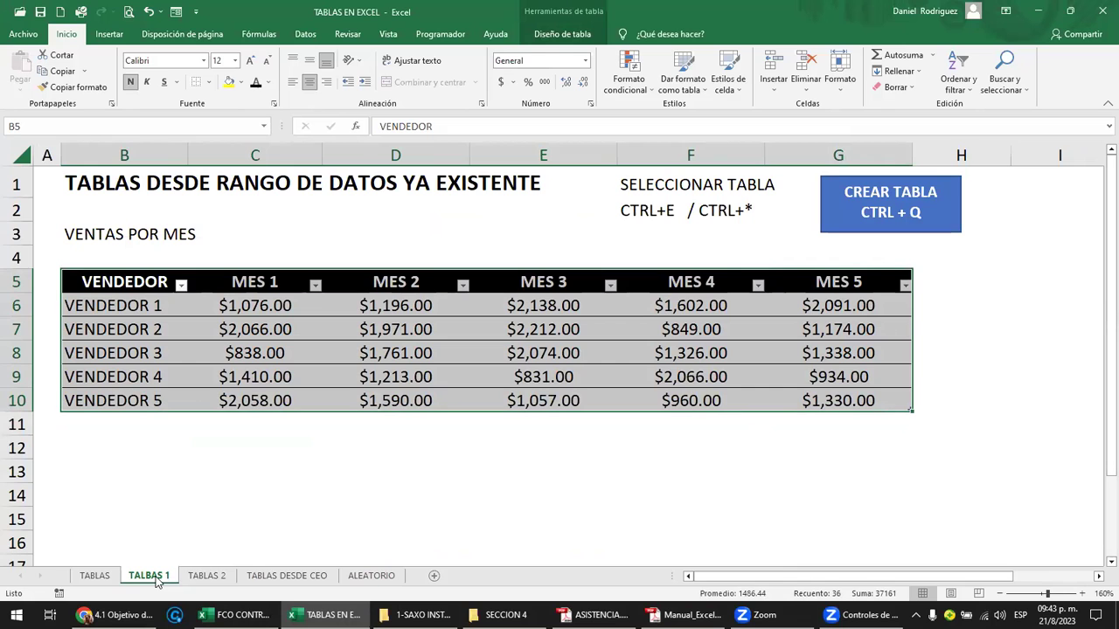
click(194, 578)
key(ctrl+Page_Up)
click(200, 579)
key(ctrl+Page_Up)
click(203, 579)
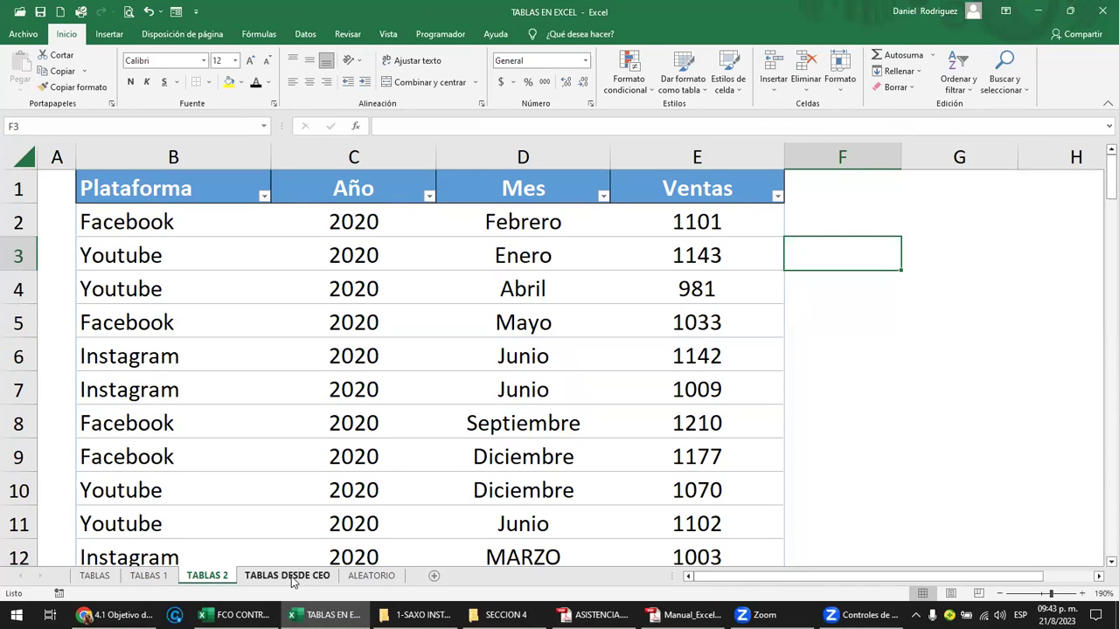
click(292, 579)
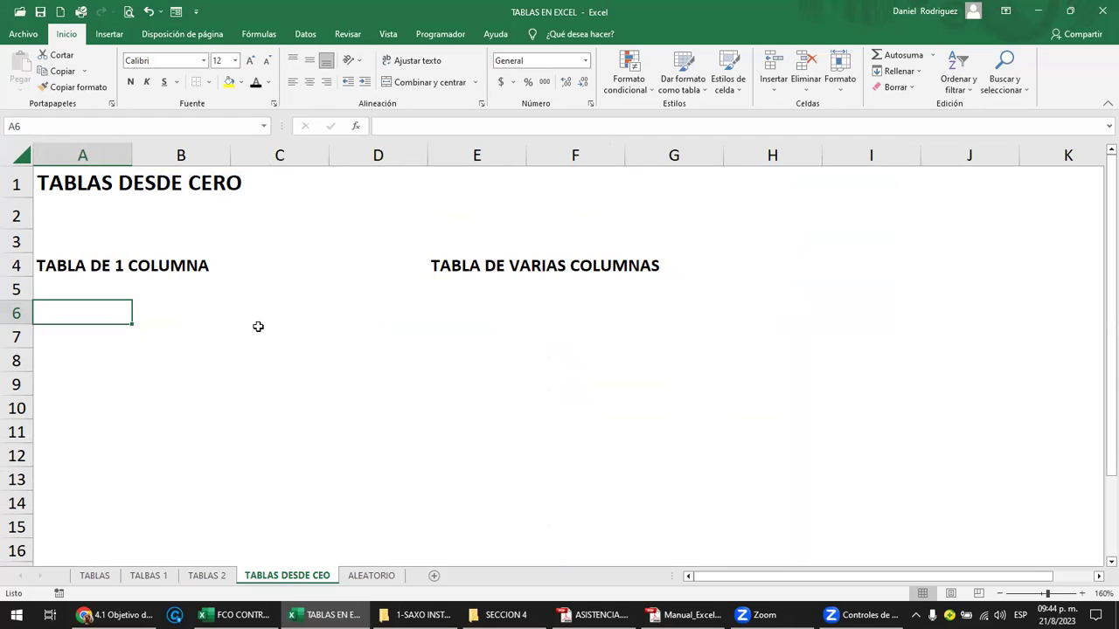
click(68, 180)
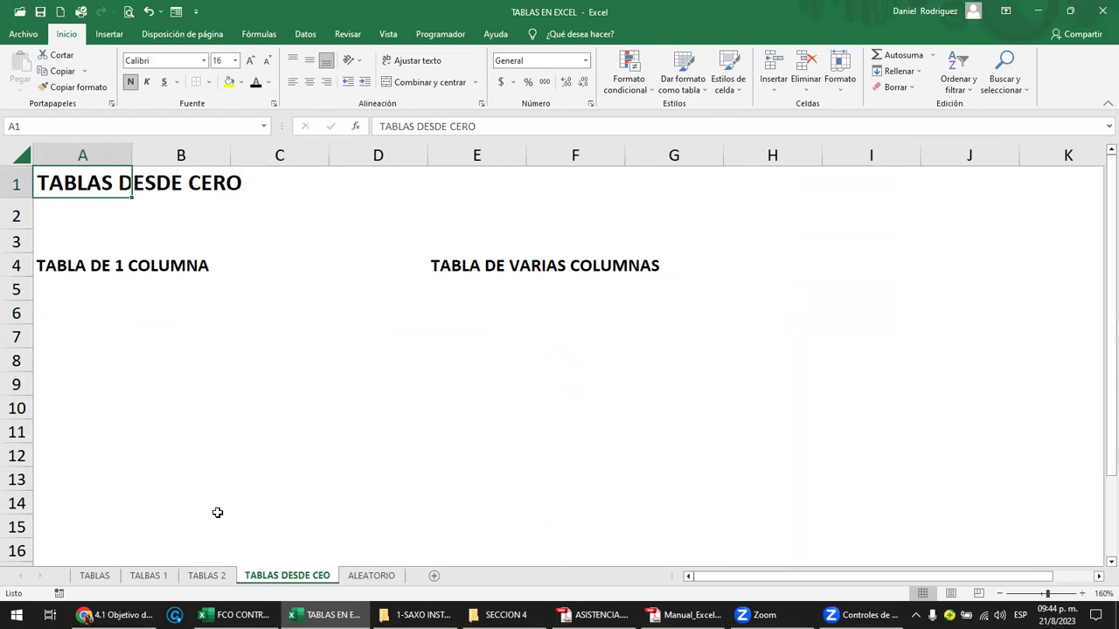
click(150, 577)
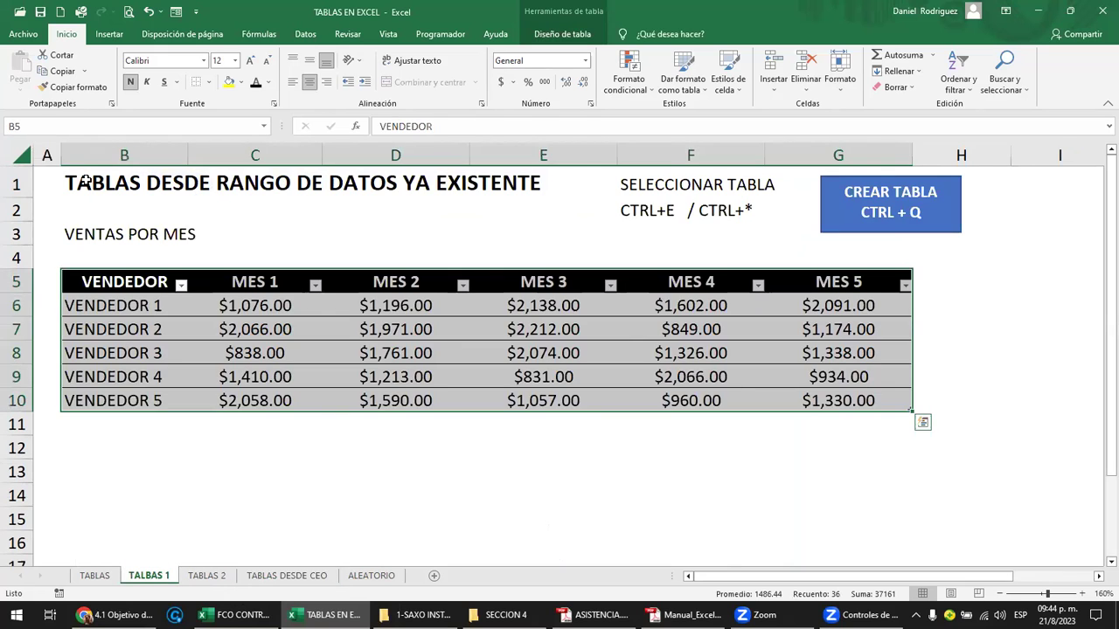
drag(86, 180, 525, 179)
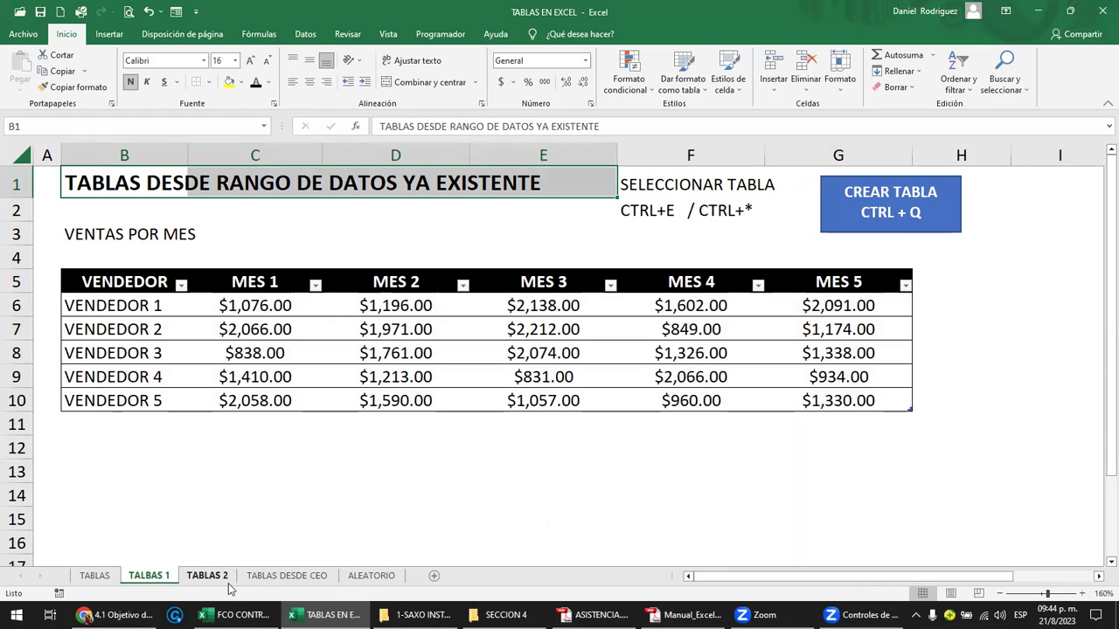
click(278, 577)
click(88, 309)
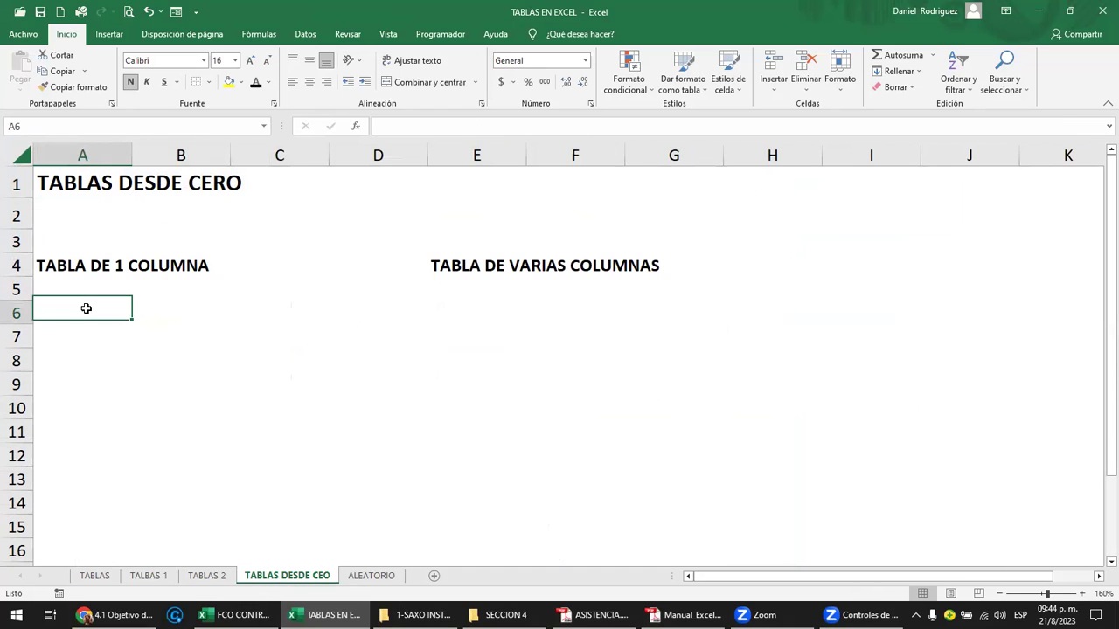
scroll(87, 354, up, 1)
scroll(90, 358, up, 1)
scroll(92, 333, up, 1)
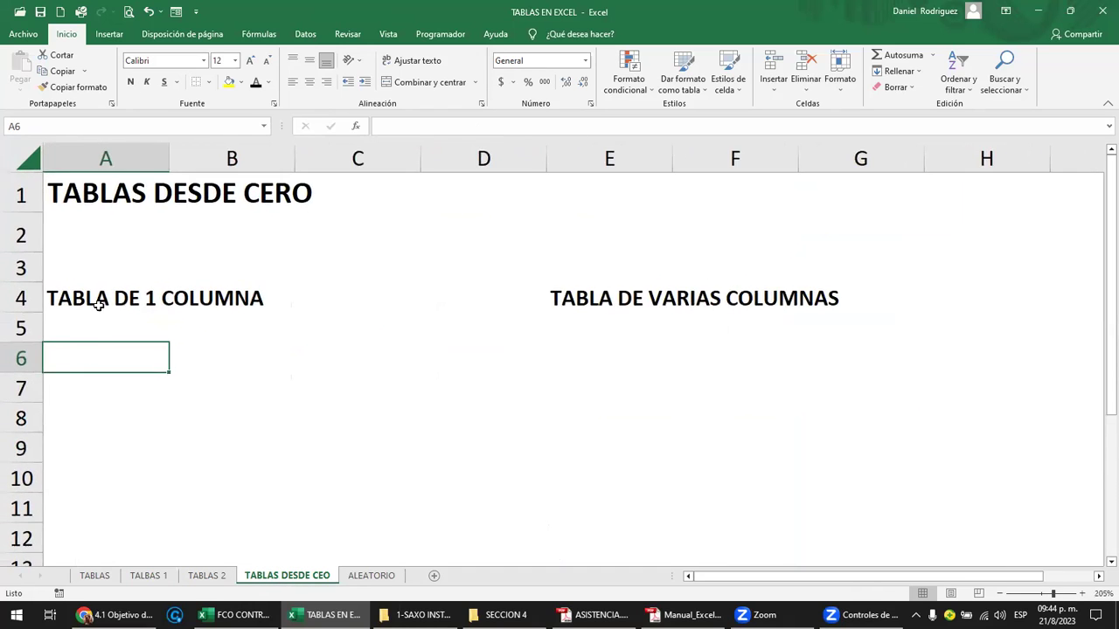
drag(72, 298, 222, 309)
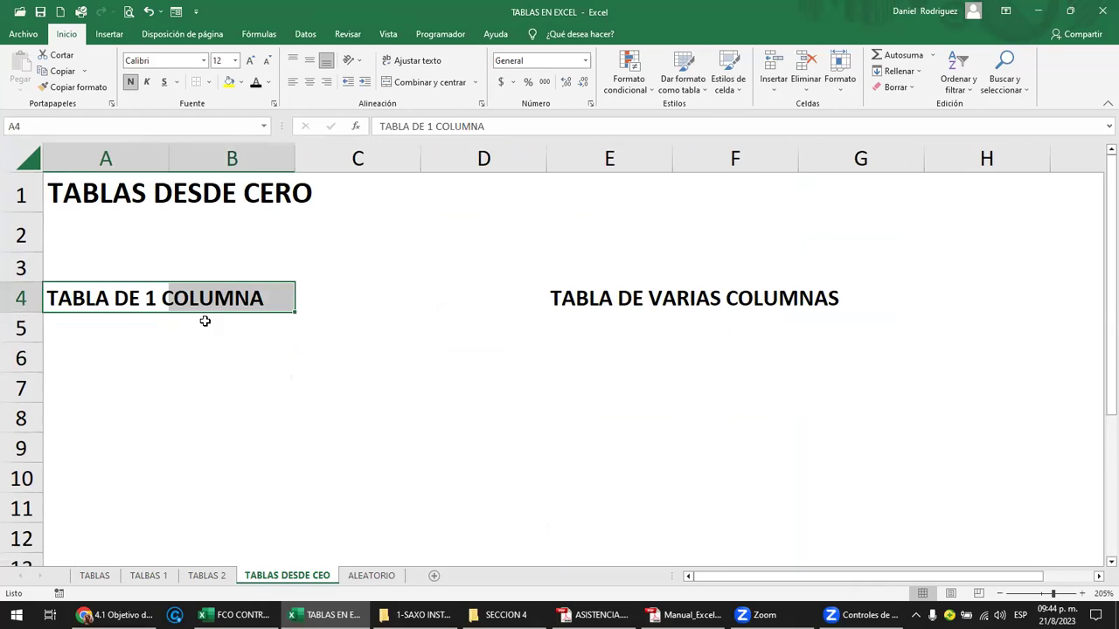
click(76, 361)
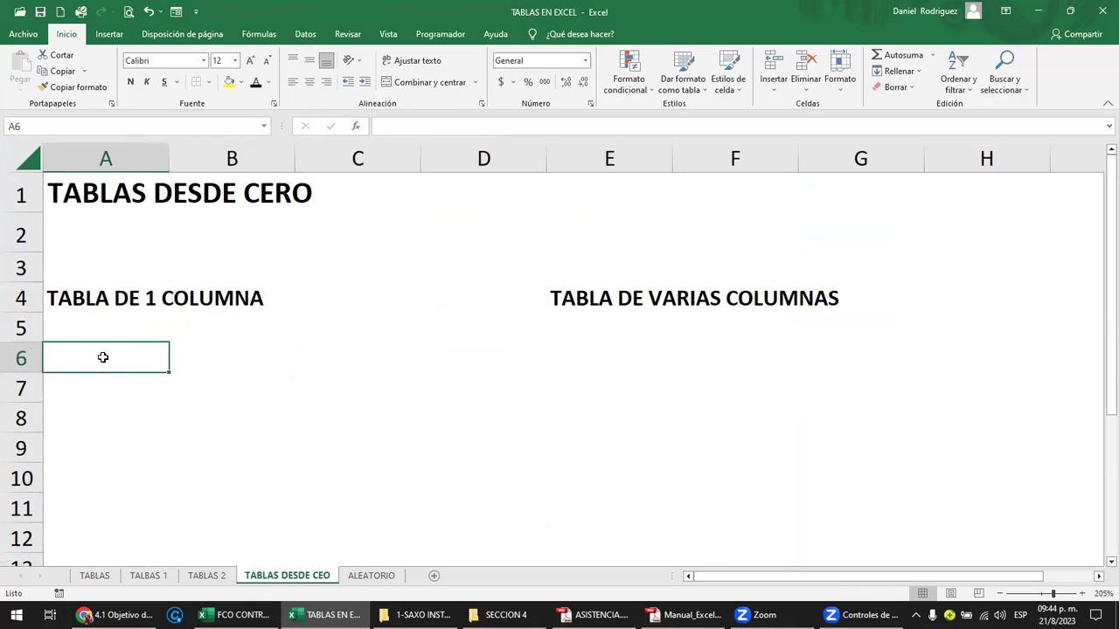
Insert a table at cell A6 with Insertar > Tabla and confirm with Aceptar.
click(111, 37)
click(132, 76)
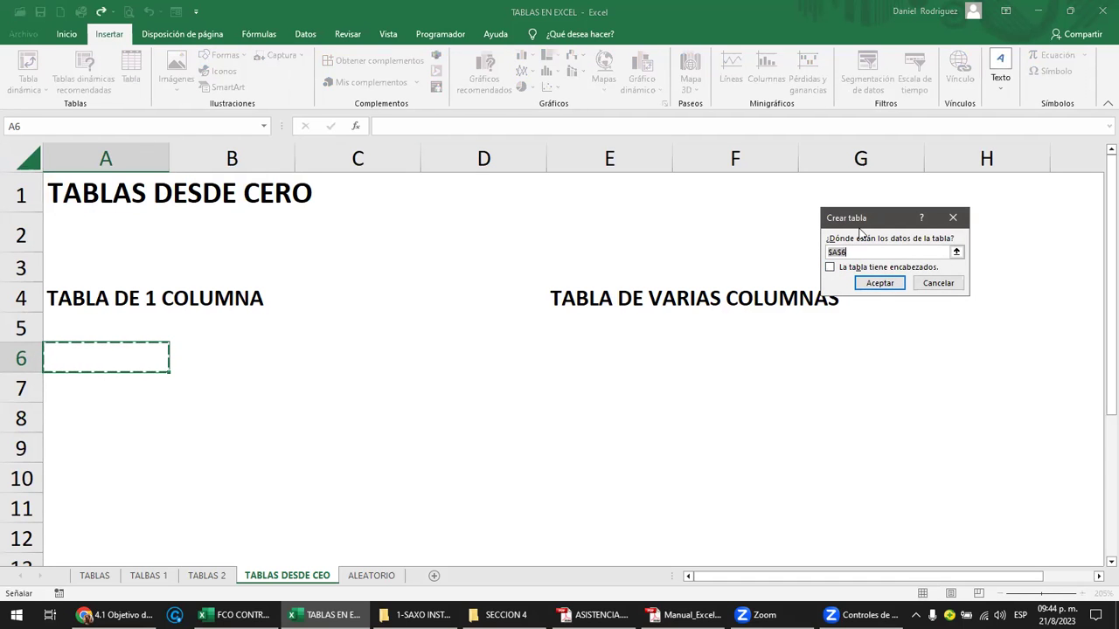
drag(860, 227, 396, 223)
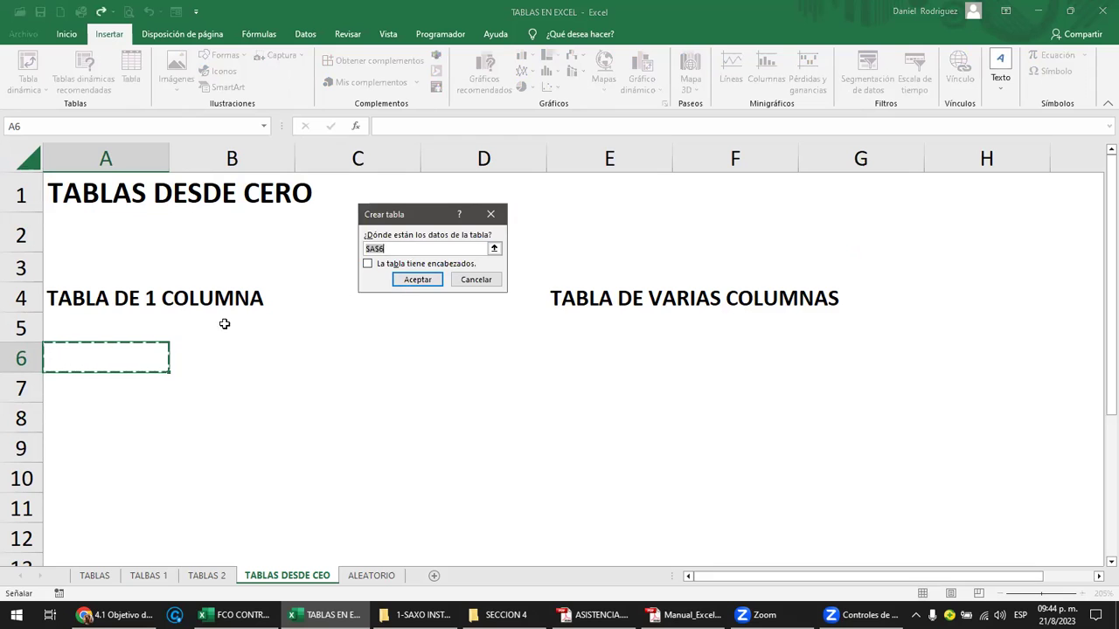
click(418, 280)
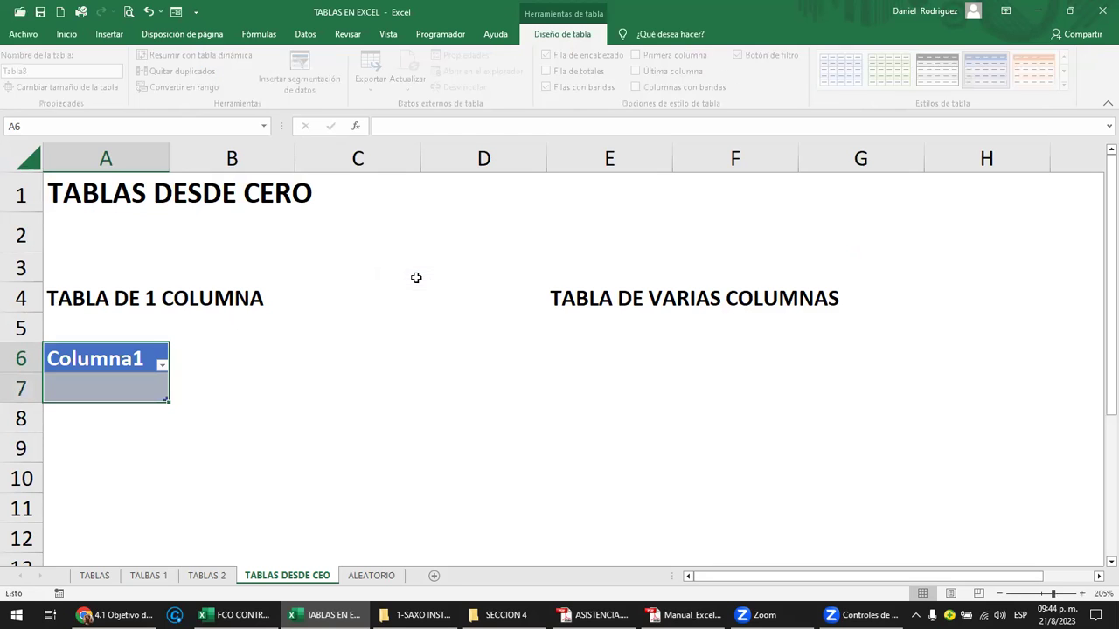
Rename the Columna1 header to NOMBRE and enter JOSE and JULIO below it.
click(124, 357)
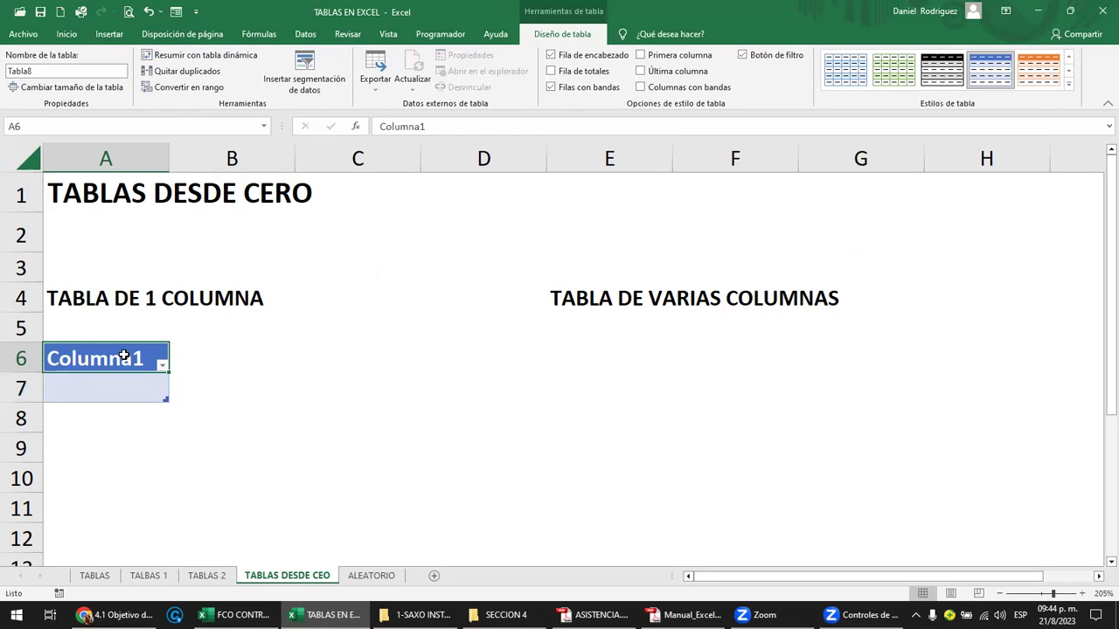
click(118, 388)
key(Up)
text(NOMBRE)
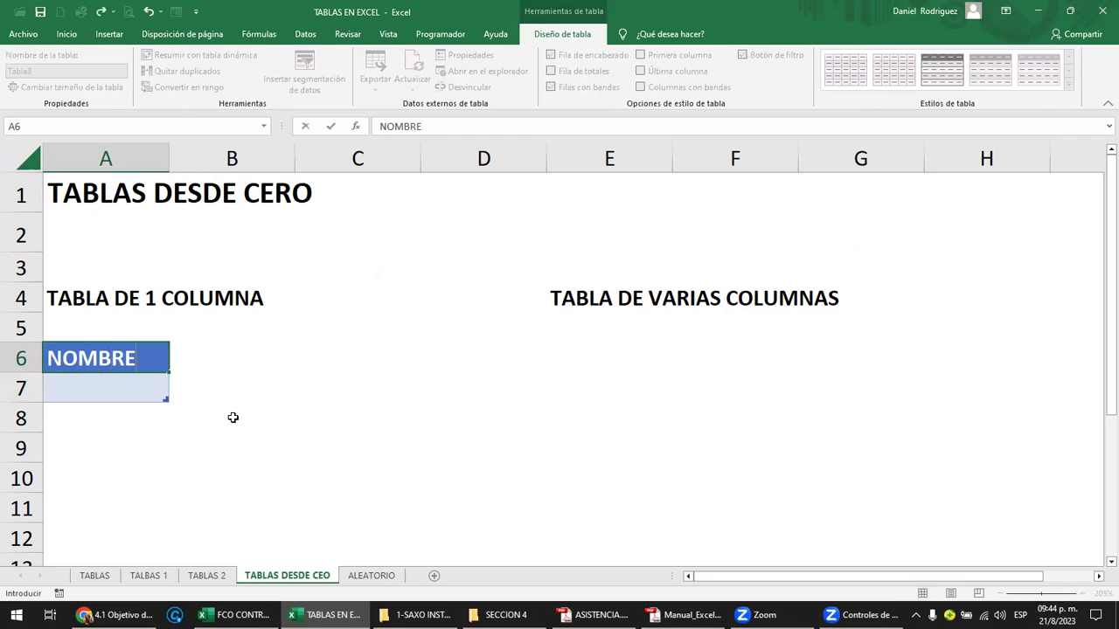
key(Return)
text(JOS)
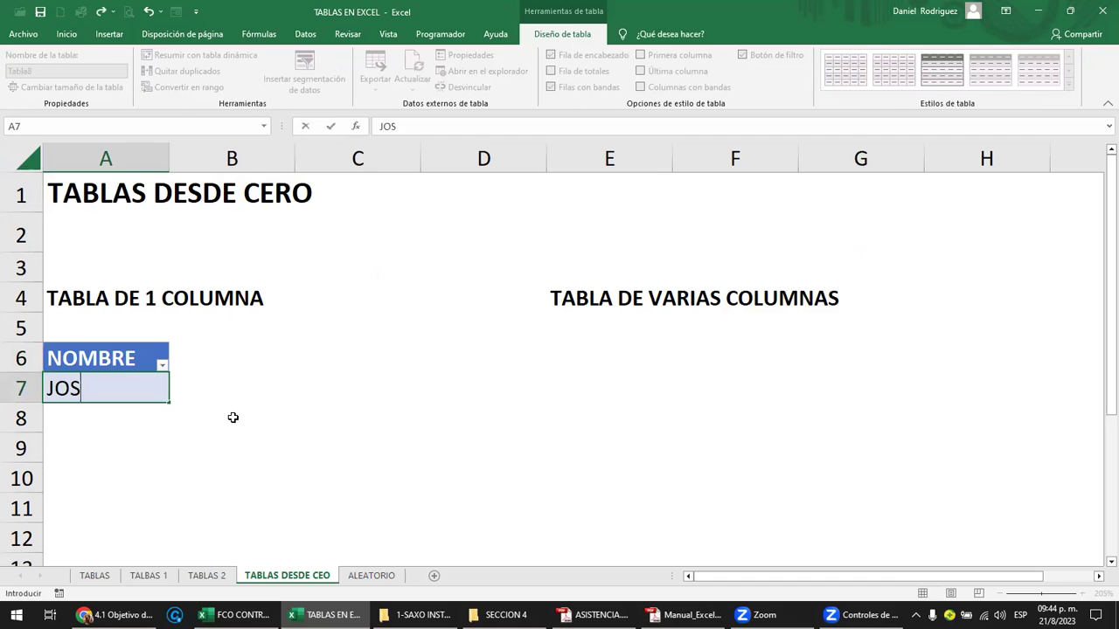
text(E)
key(Return)
text(JULIO)
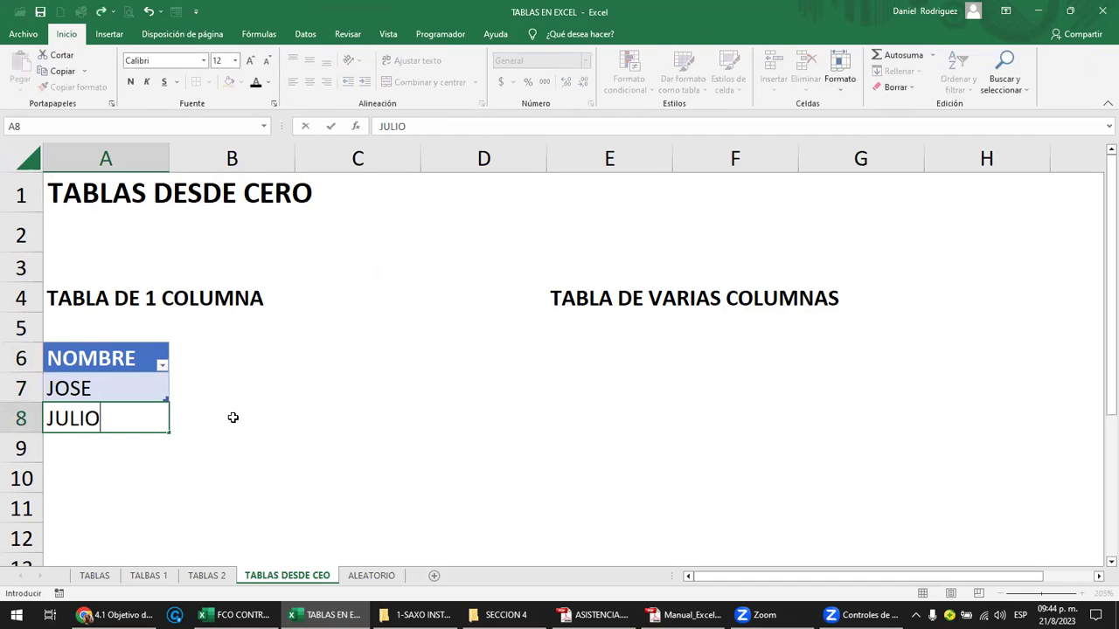
key(Return)
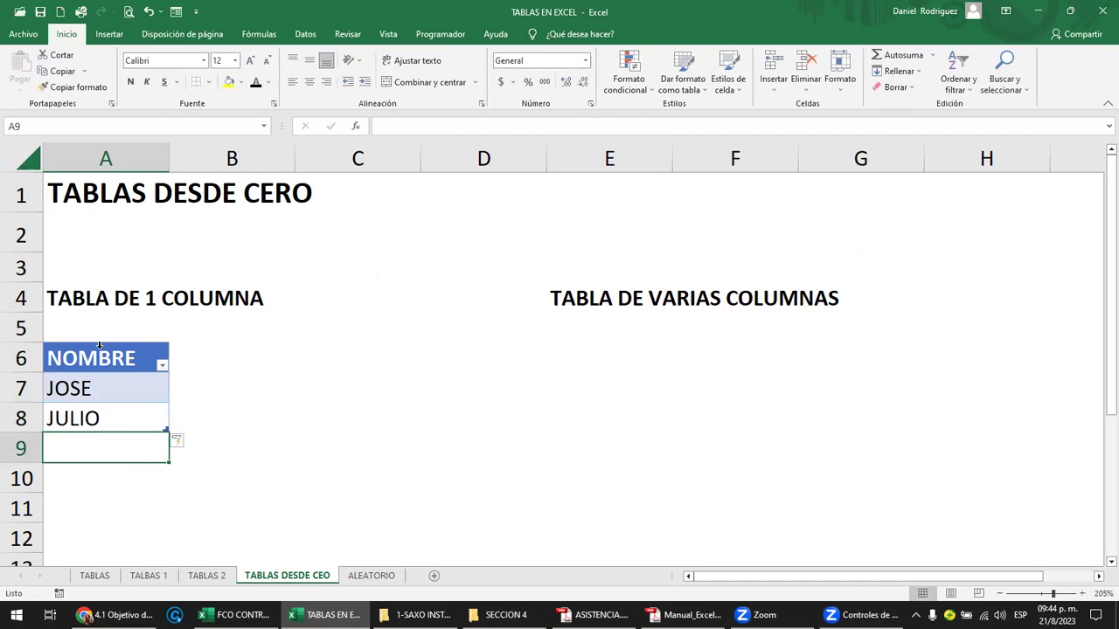
click(113, 345)
click(260, 354)
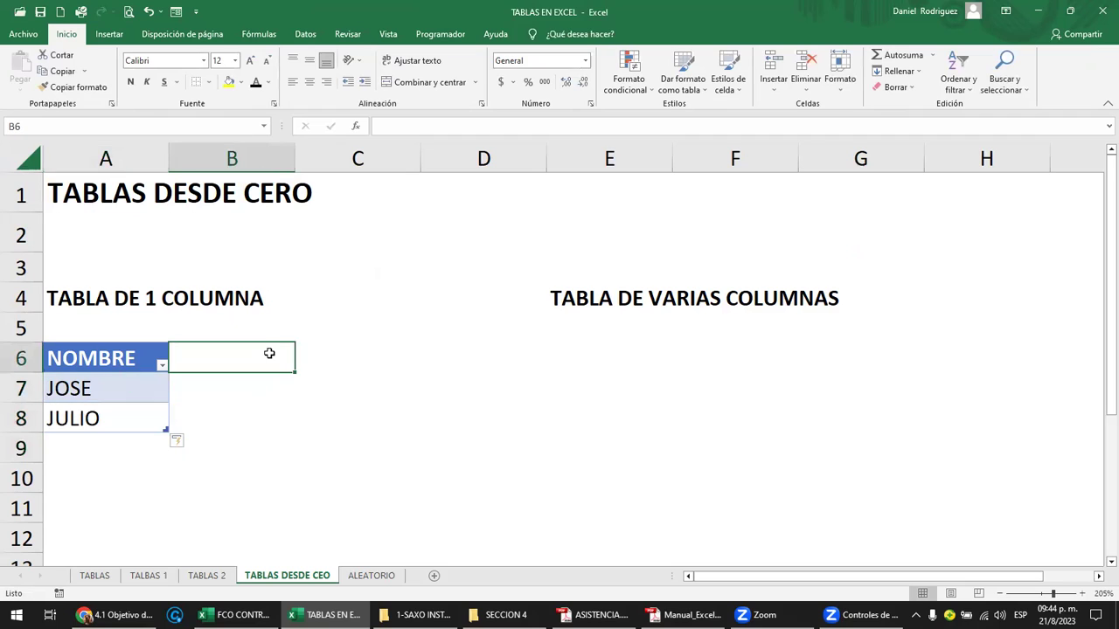
Convert cell C6 into a new table with Ctrl+T.
click(332, 351)
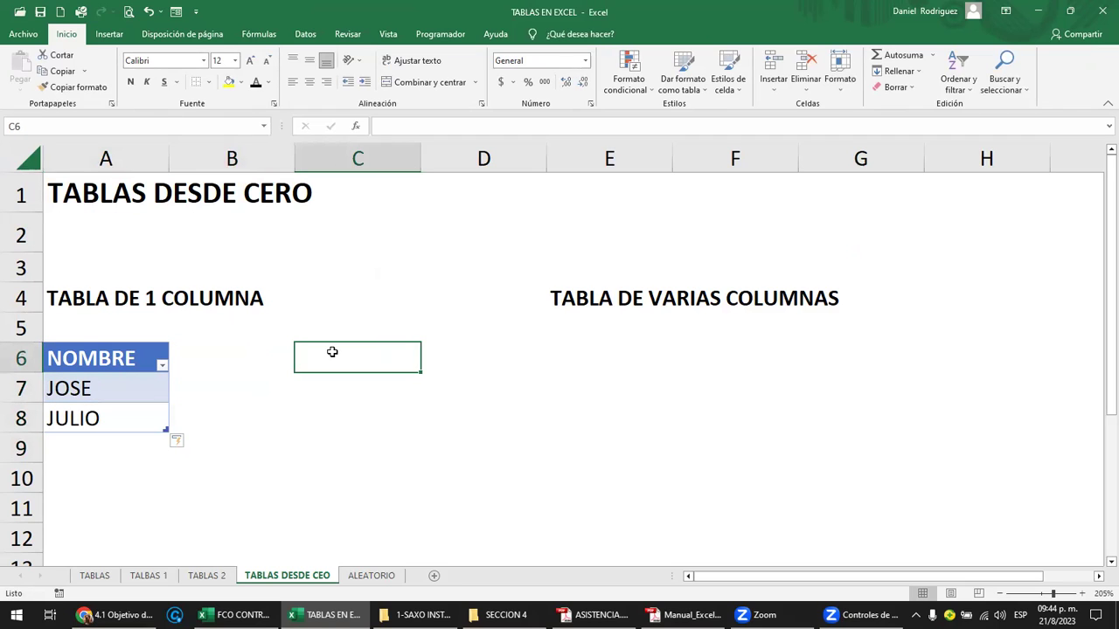
key(ctrl+t)
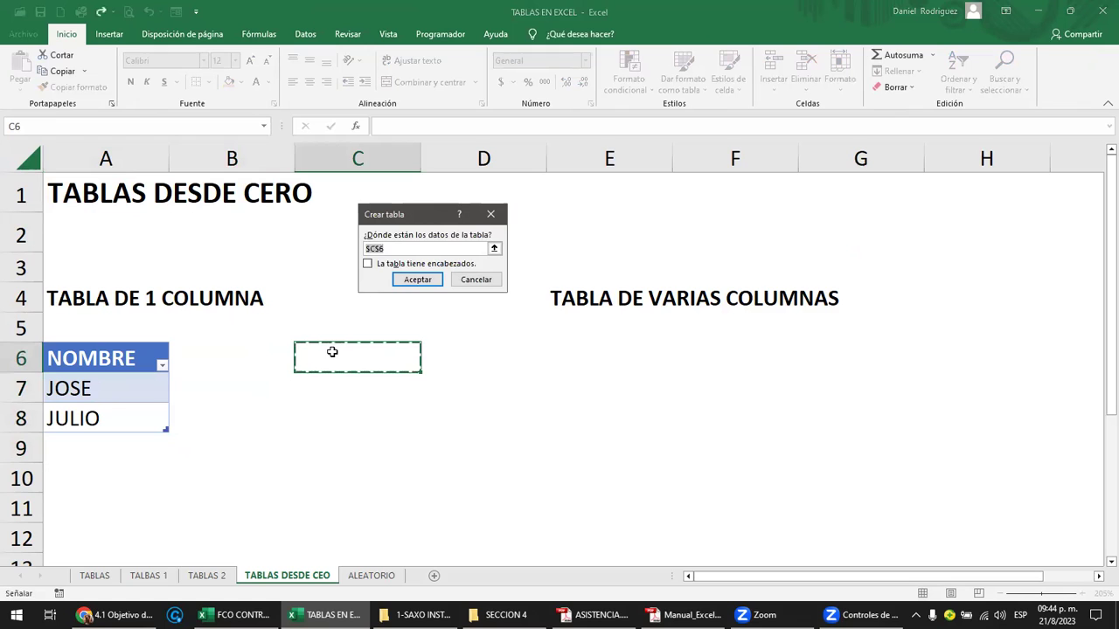
click(409, 283)
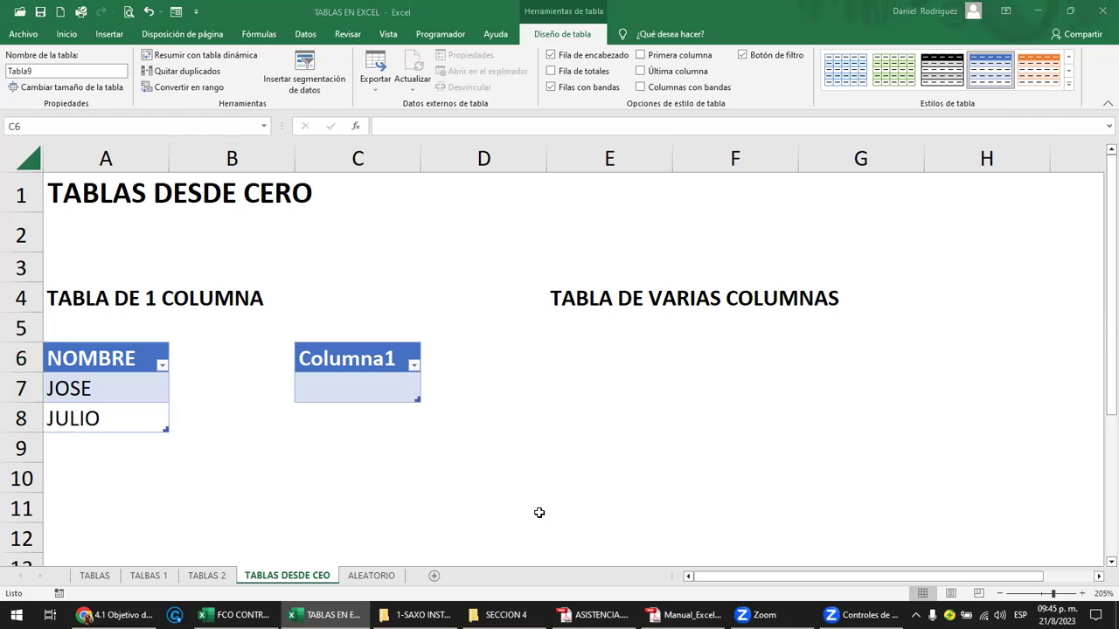
Rename the new table's Columna1 header to APELLIDO.
click(385, 376)
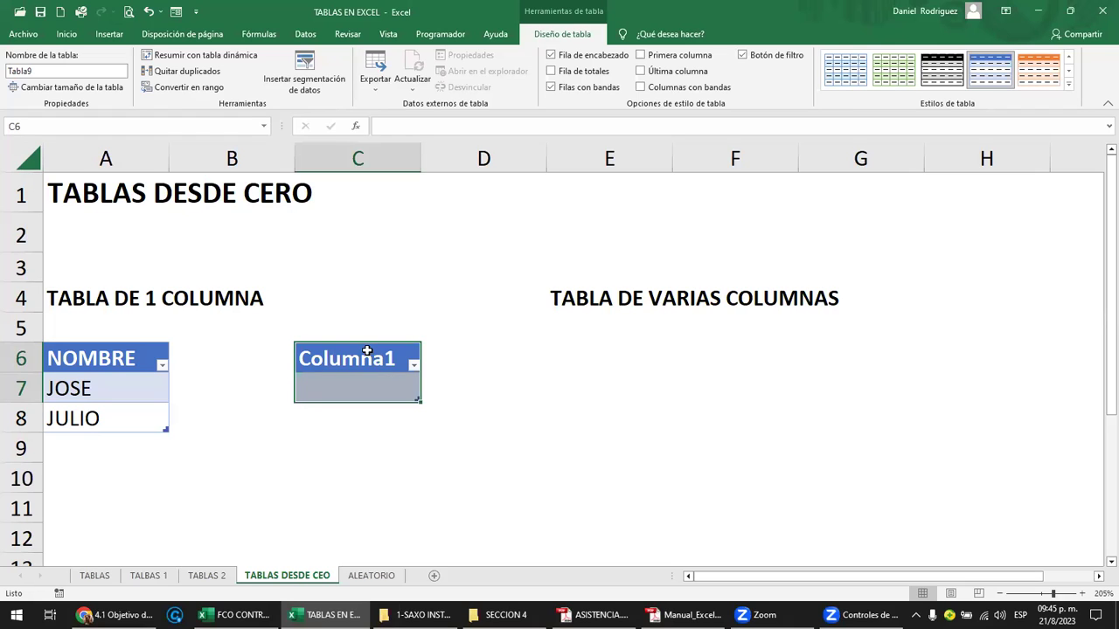
click(368, 351)
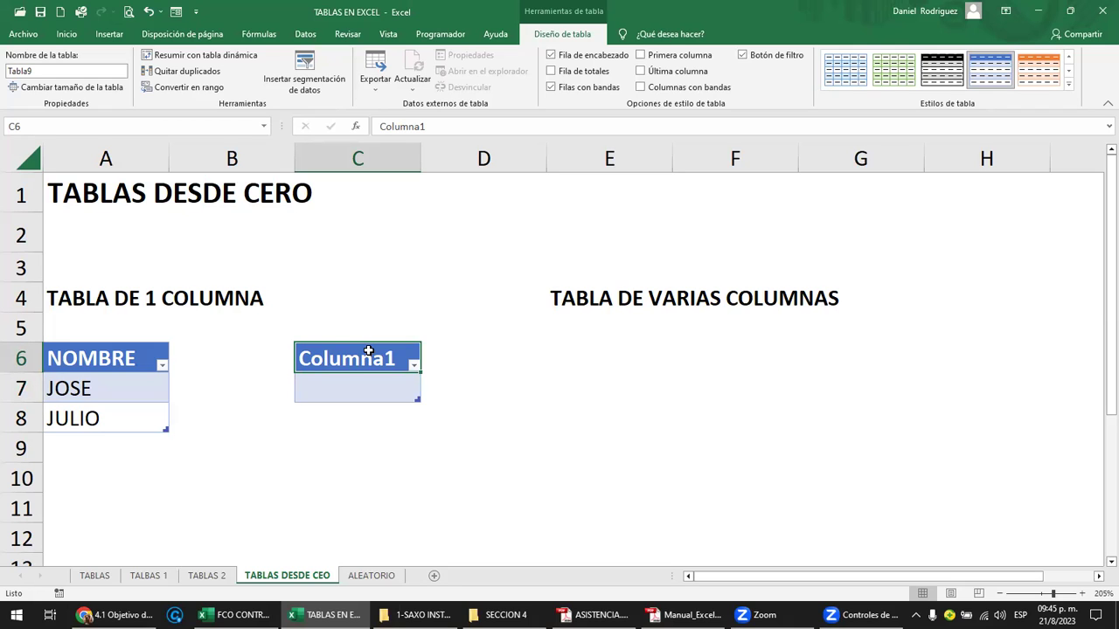
text(AP)
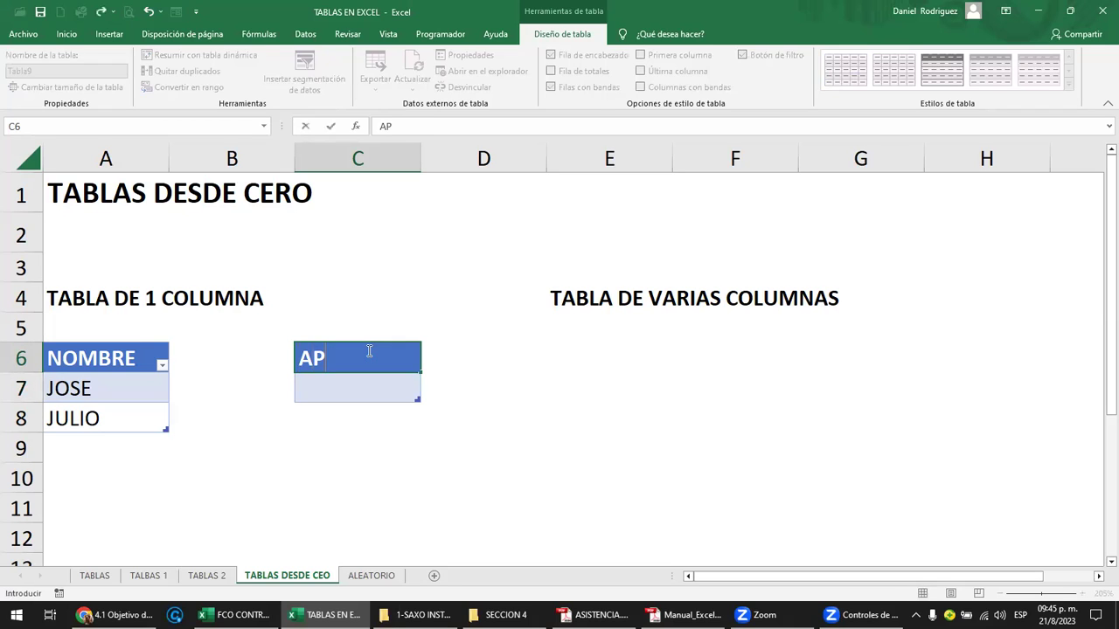
text(ELLIDO)
key(Return)
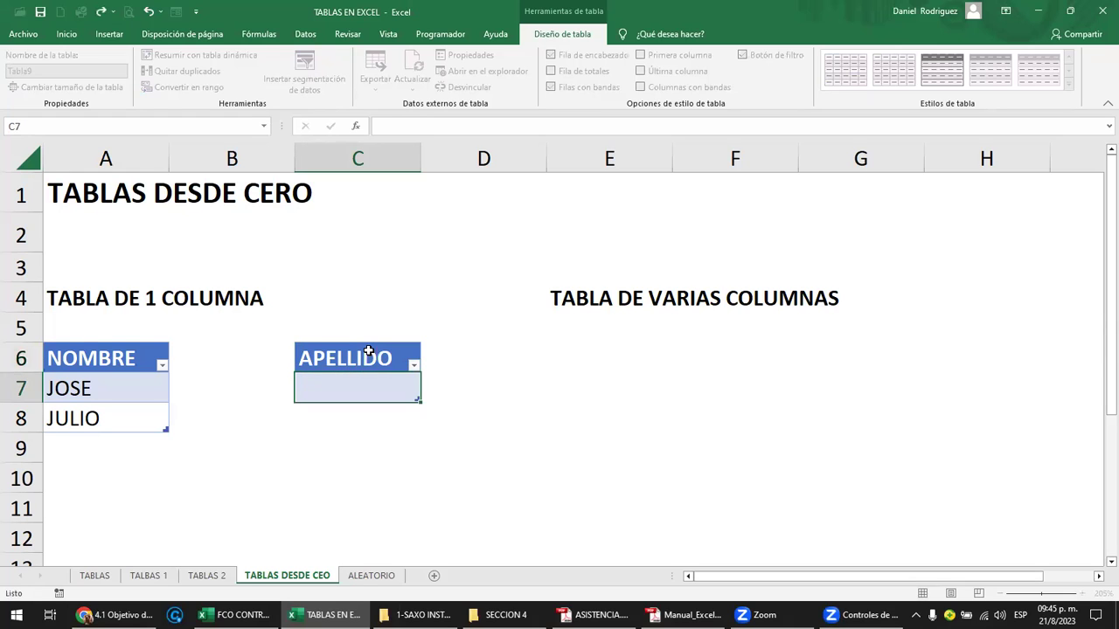
Enter the surnames GALVEZ and ROLDAN under the APELLIDO header.
text(DOR)
key(BackSpace)
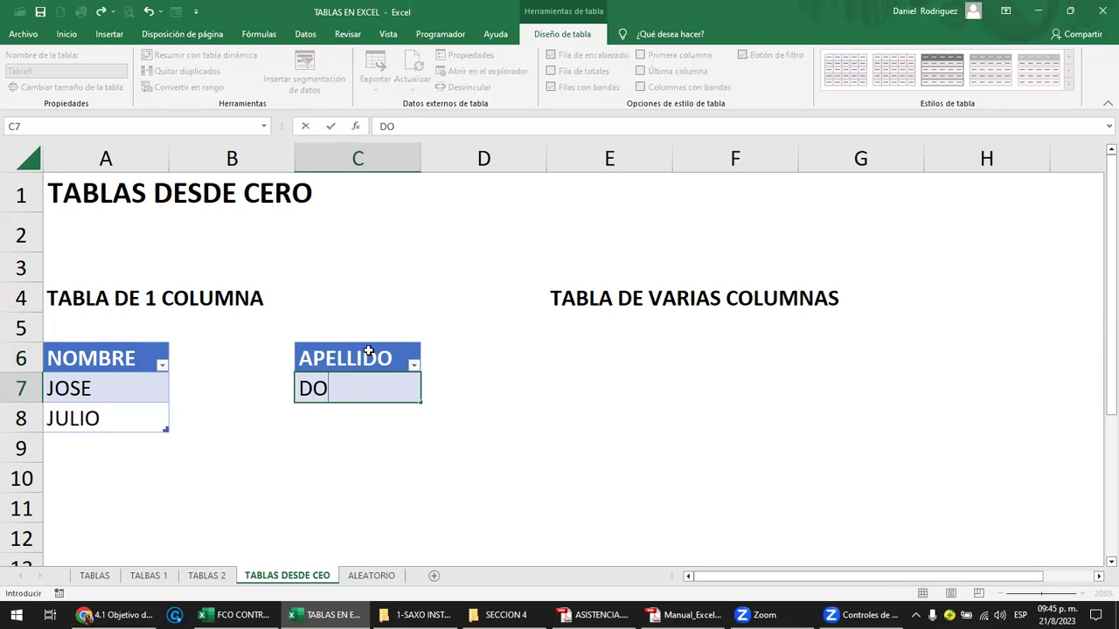
key(BackSpace)
key(BackSpace)
text(GALVEZ)
key(Return)
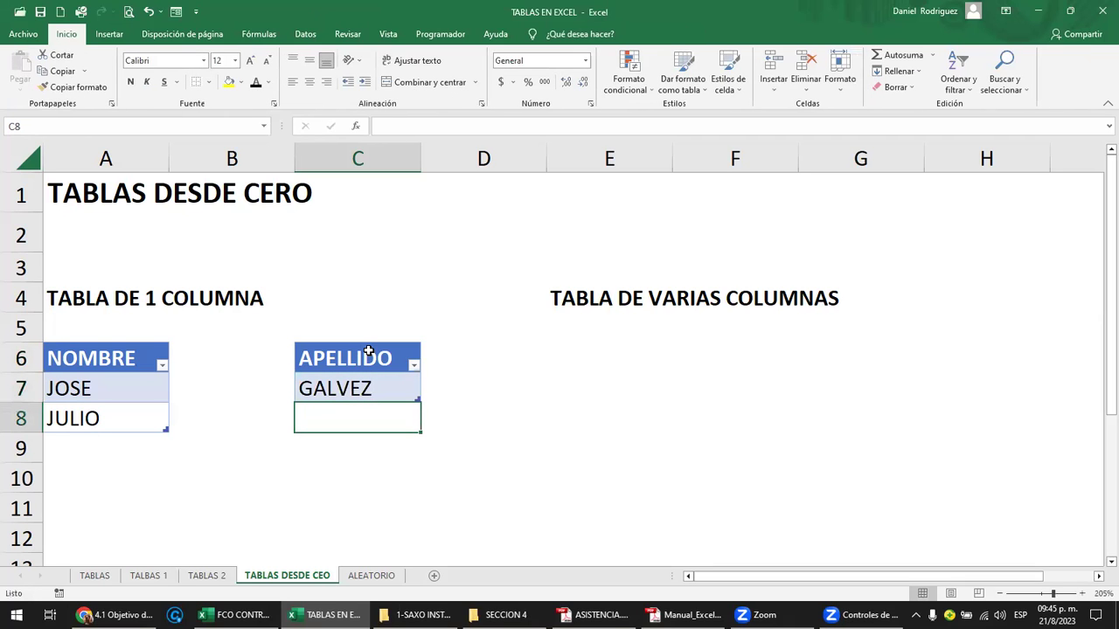
text(ROLDAN)
key(Return)
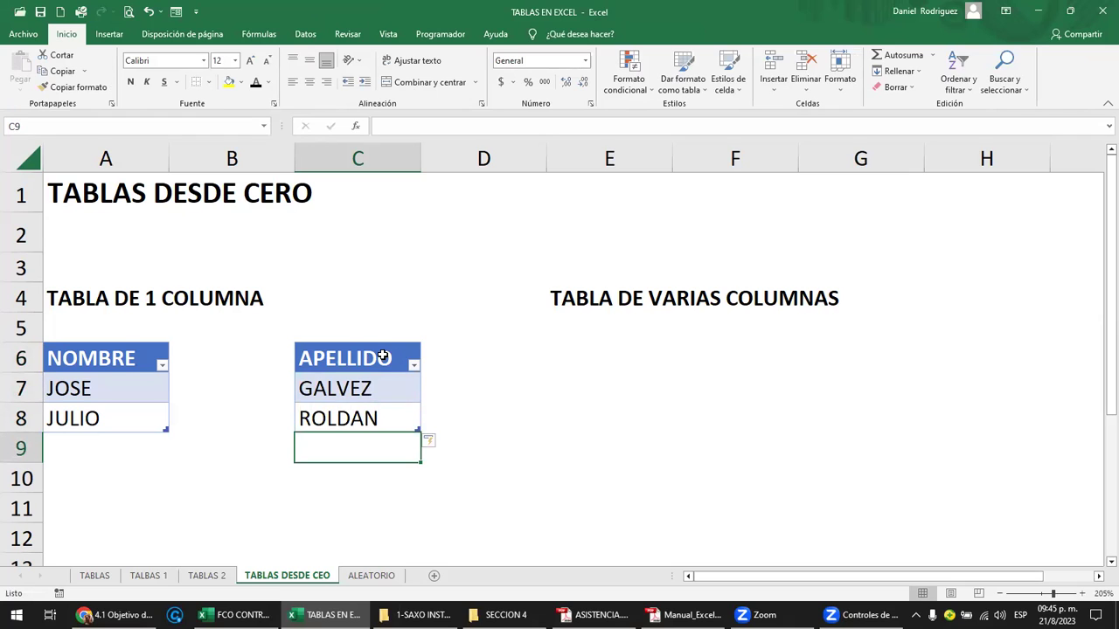
Delete the APELLIDO table column via Eliminar > Columnas de la tabla, then select E6.
click(365, 392)
right_click(366, 393)
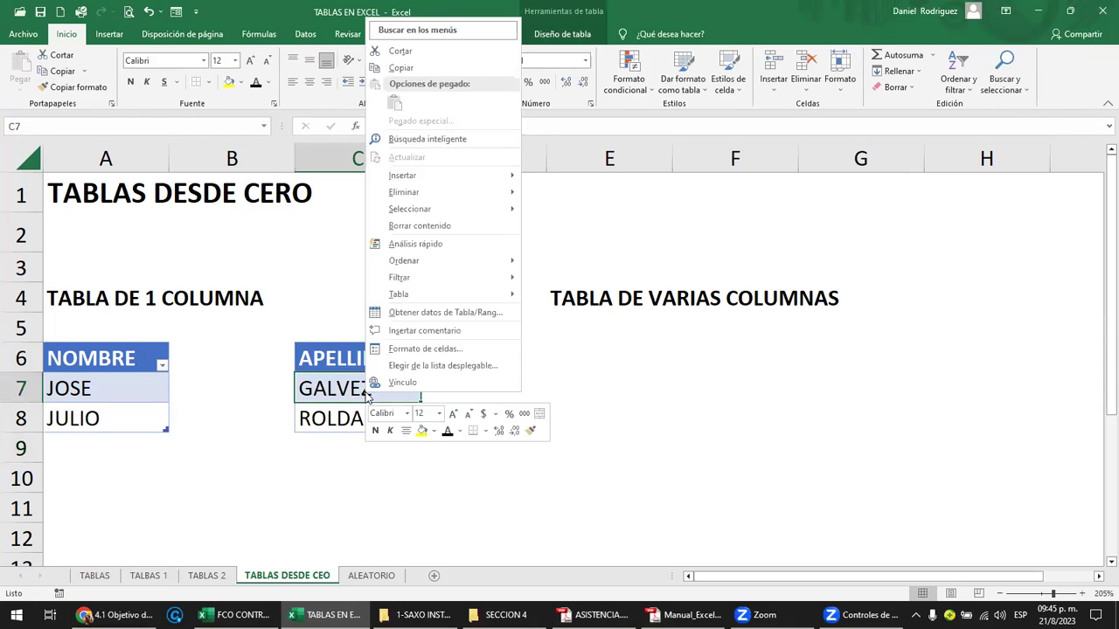
mouse_move(404, 192)
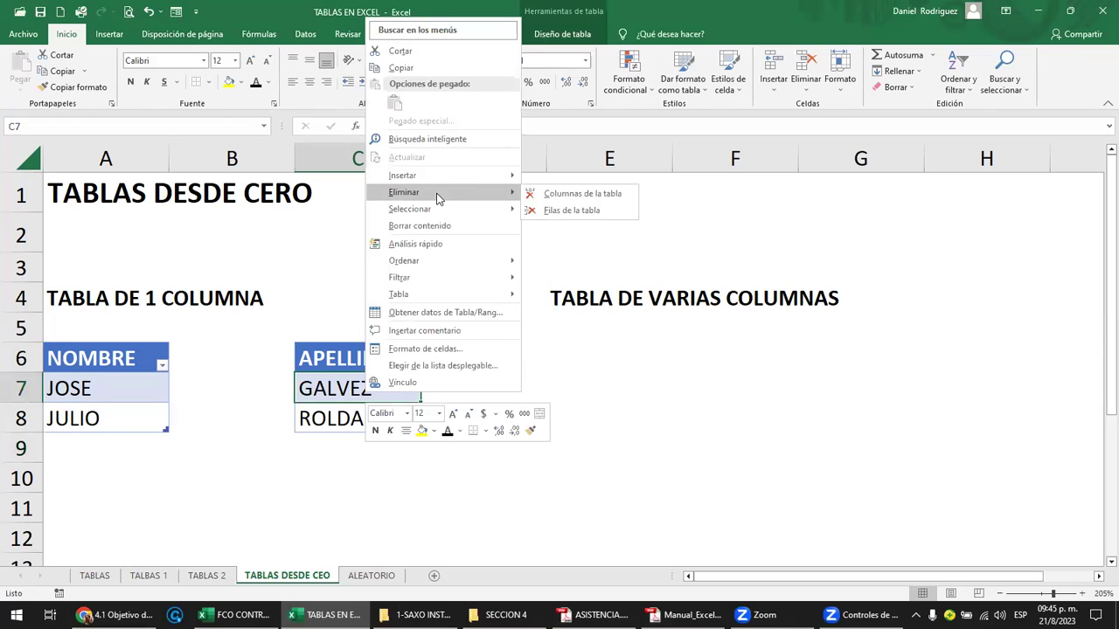
click(575, 197)
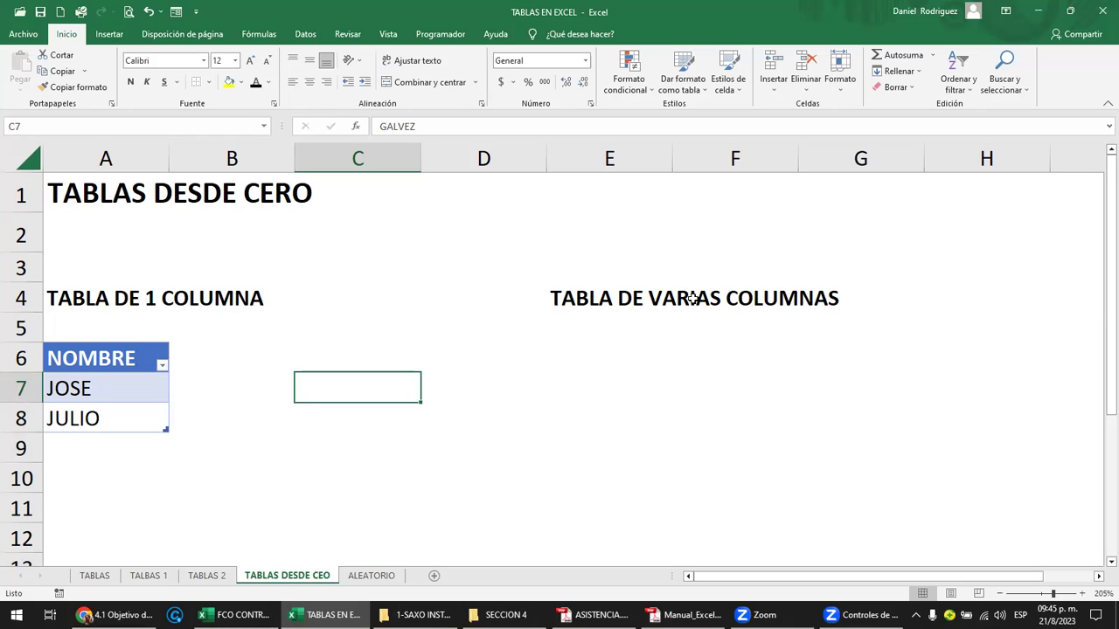
click(572, 359)
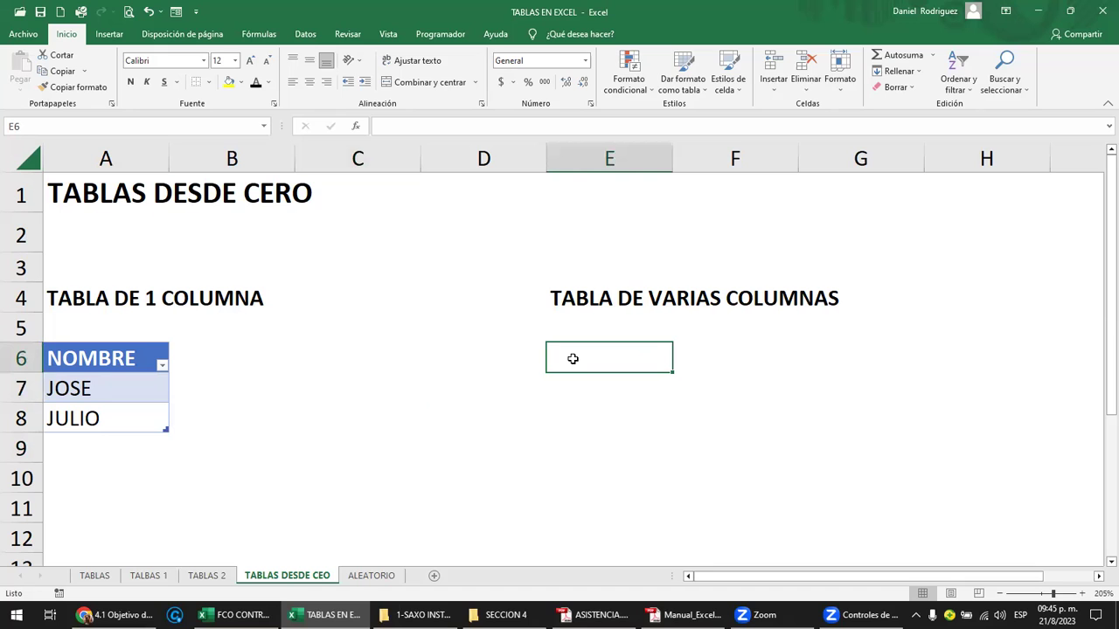
Make E6:G6 a three-column table, discarding earlier one- and two-column attempts.
key(ctrl+t)
key(Return)
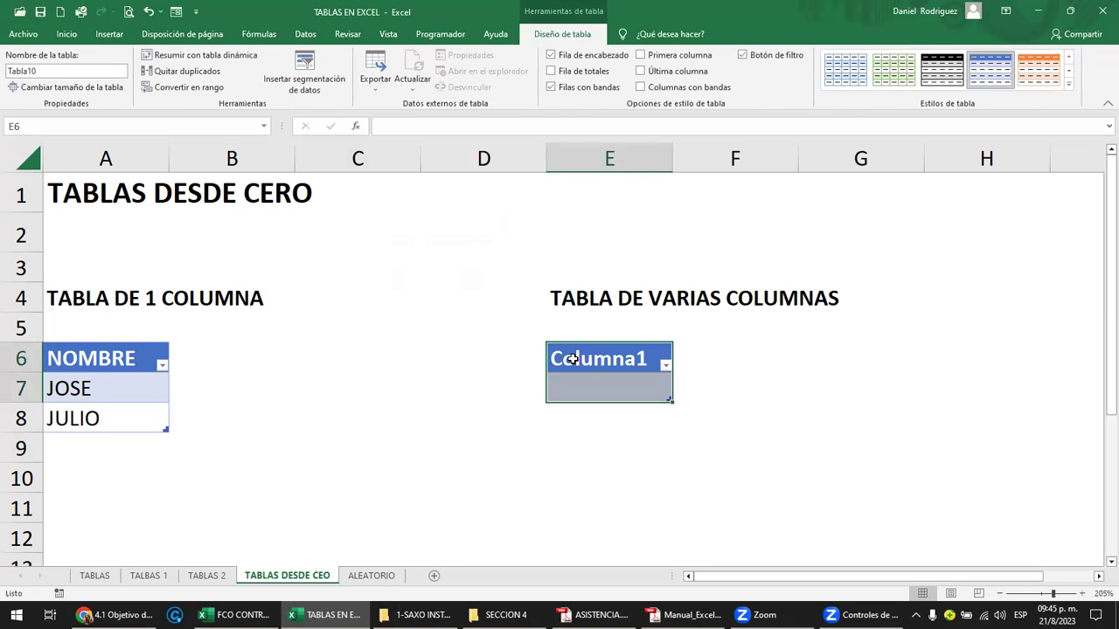
key(ctrl+z)
key(shift+Right)
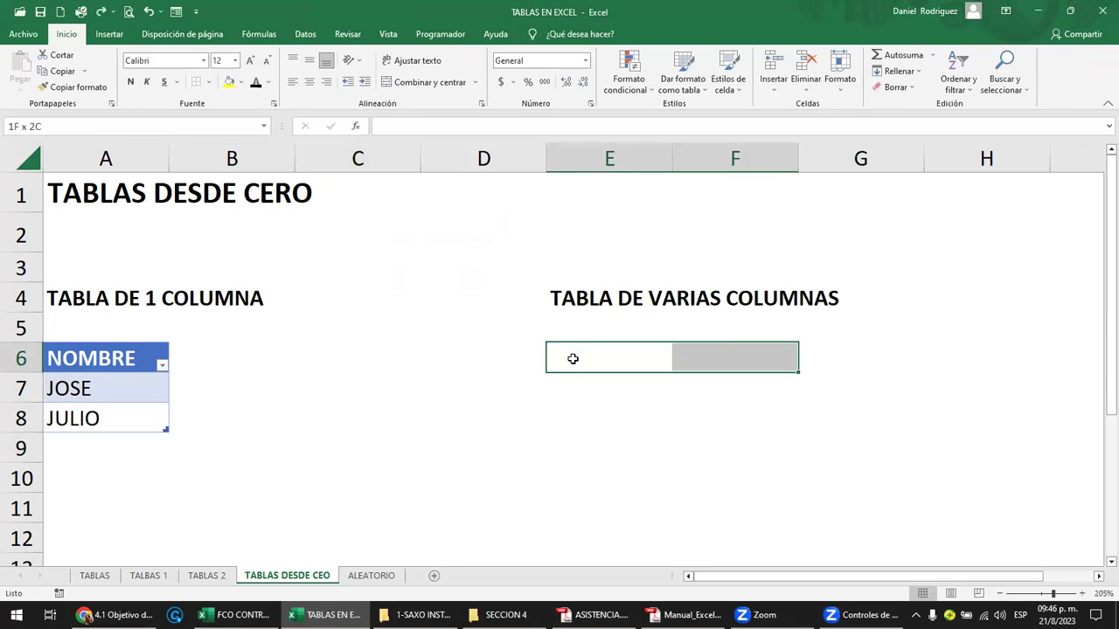
key(ctrl+t)
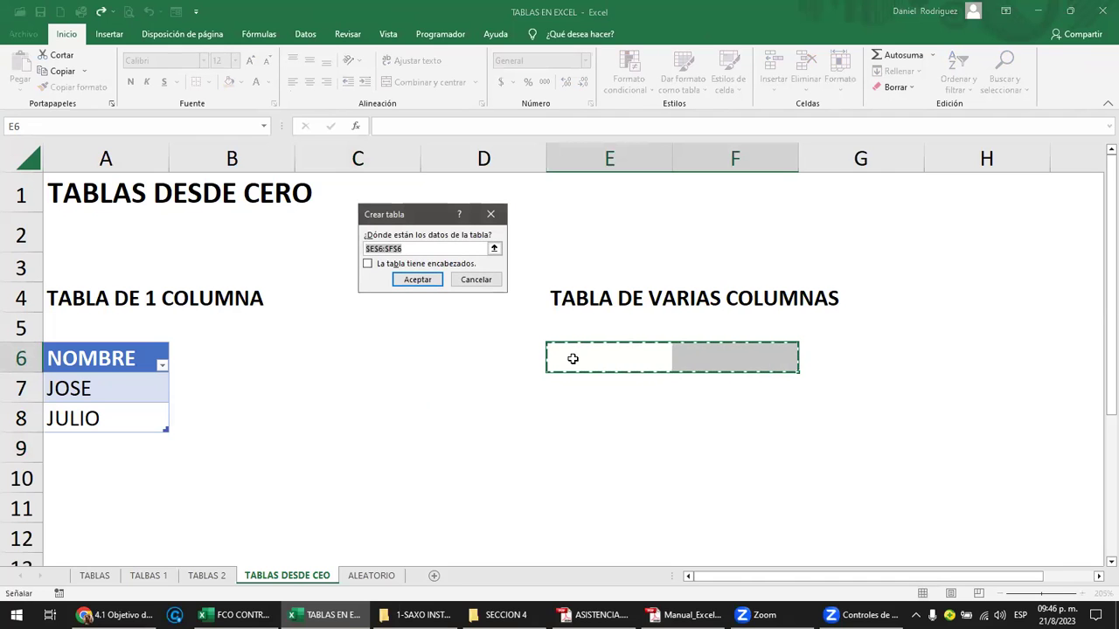
key(Return)
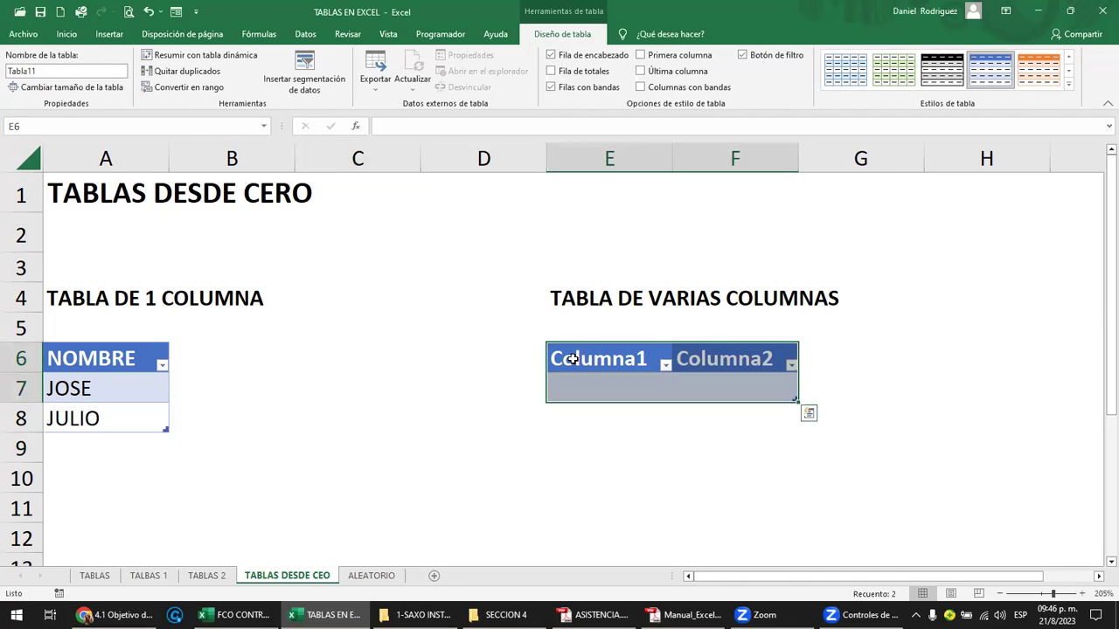
key(ctrl+z)
key(shift+Right)
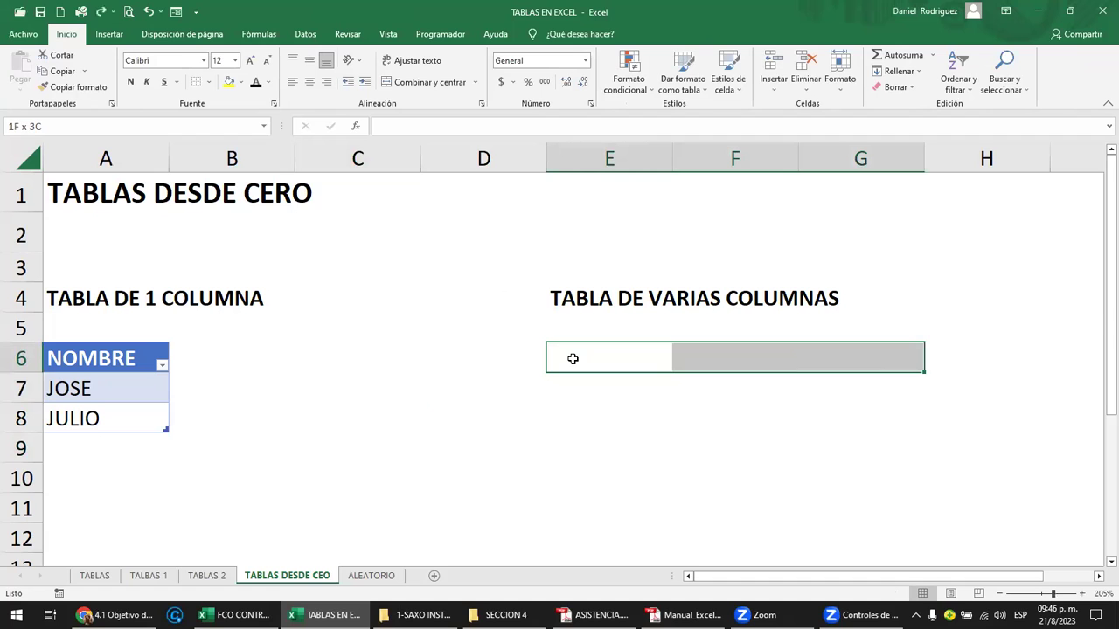
key(ctrl+t)
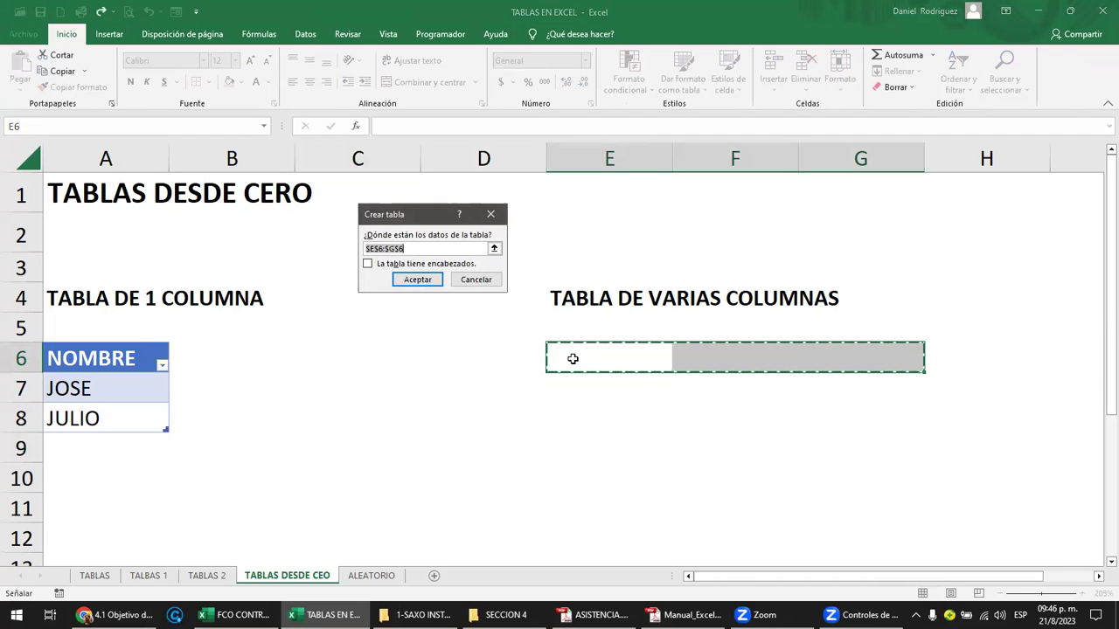
key(Return)
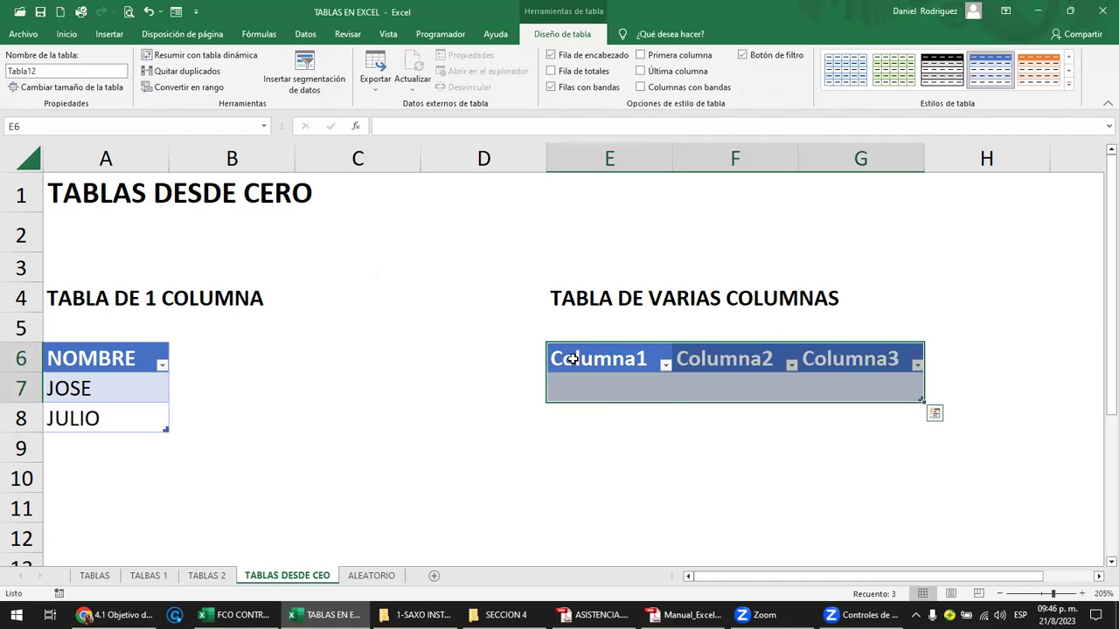
click(572, 359)
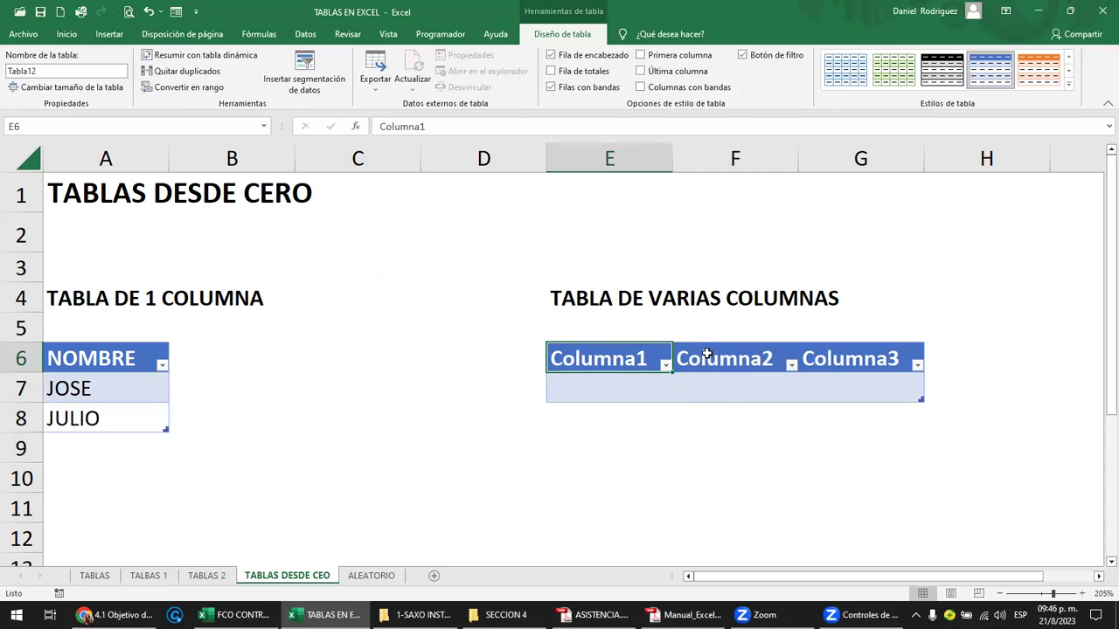
Rename the table headers to NOMBRE, DUI and TEL.
text(NOMBRE)
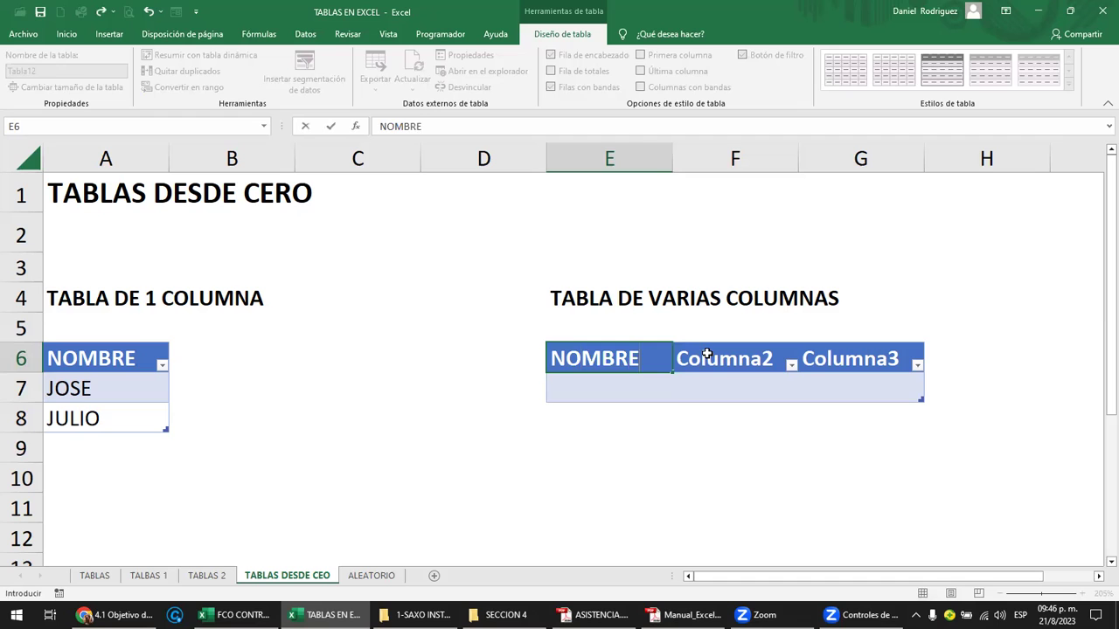
key(Return)
click(706, 353)
text(DUI)
key(Return)
click(706, 353)
key(Right)
text(TEL)
key(Return)
Fill the first data row with A, 111 and 522.
key(Left)
key(Left)
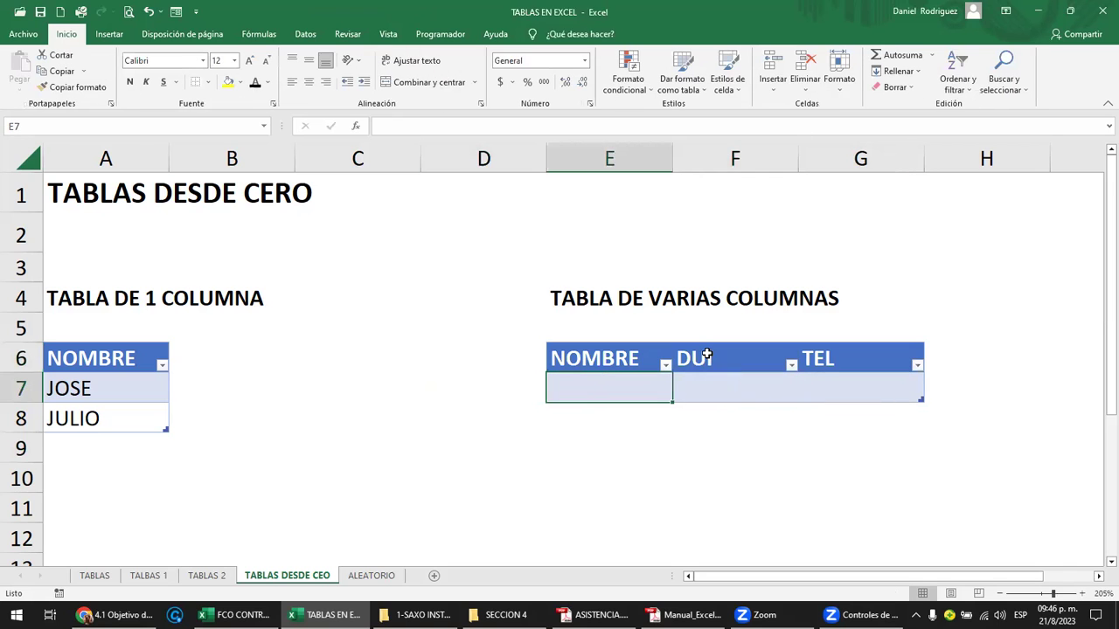
text(A)
key(Tab)
text(111)
key(Tab)
text(522)
key(Return)
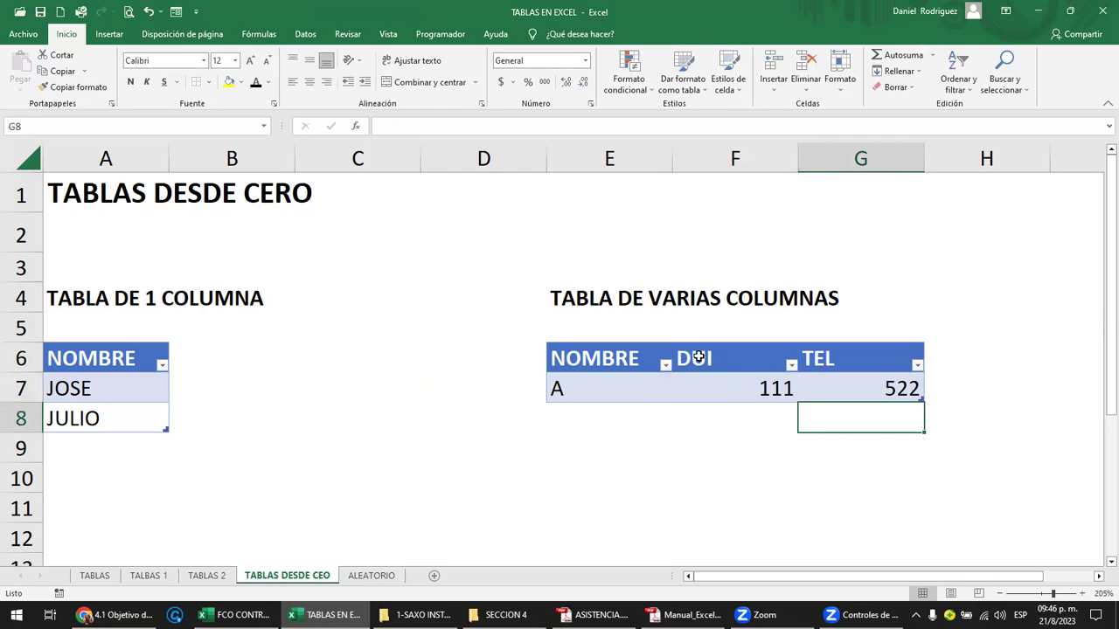
Type test values A, A, A into row 8 below the table.
click(856, 388)
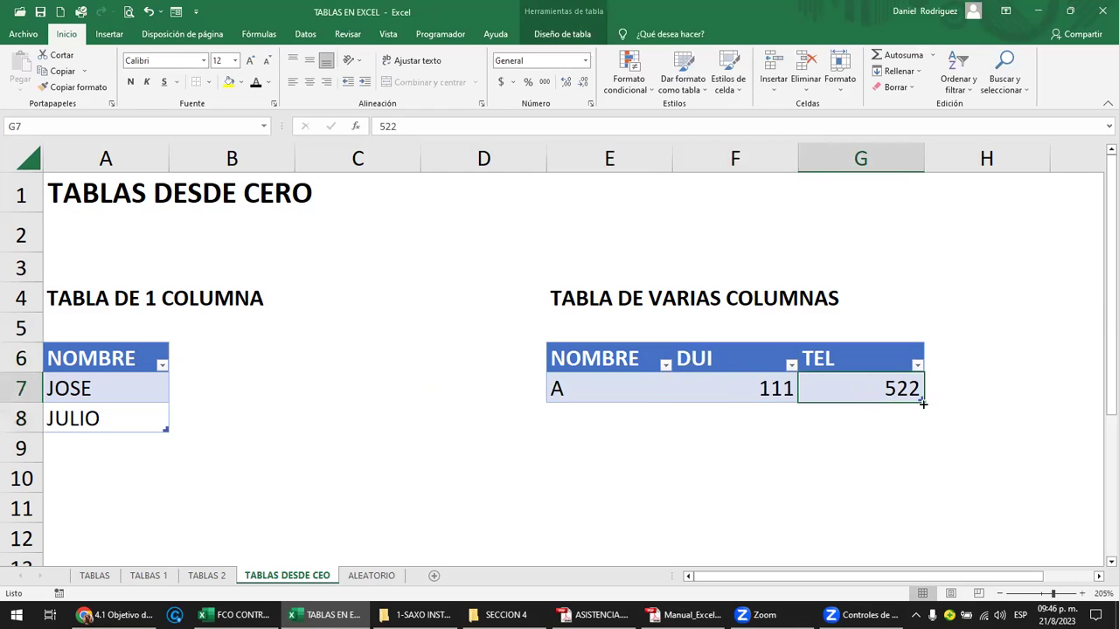
click(923, 420)
key(Up)
key(Down)
key(Left)
key(Left)
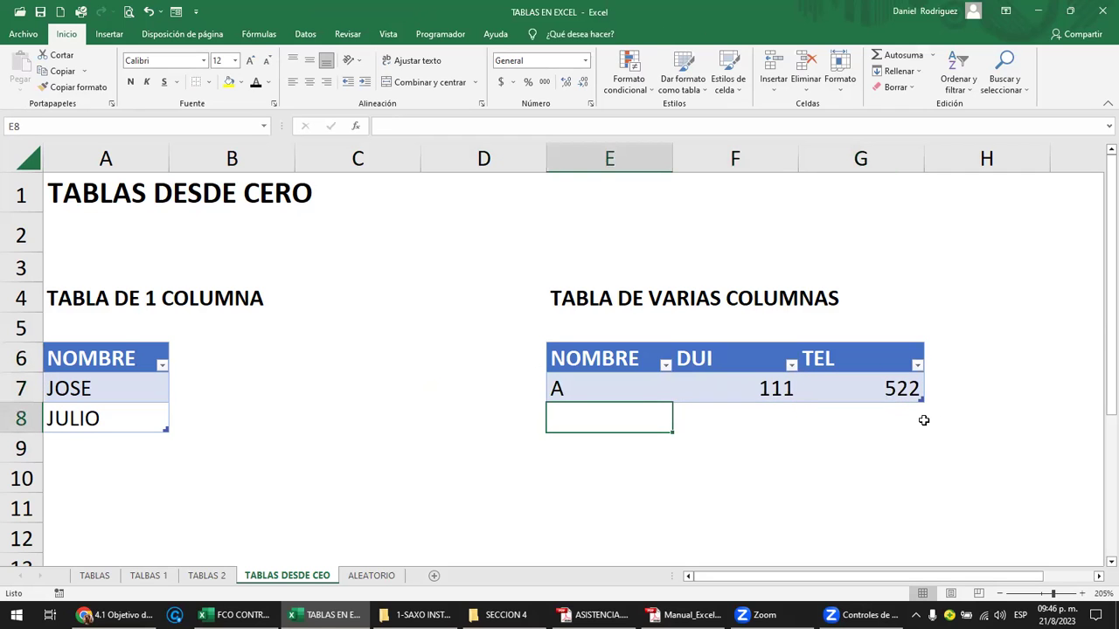
text(A)
key(Tab)
text(A)
key(Tab)
text(A)
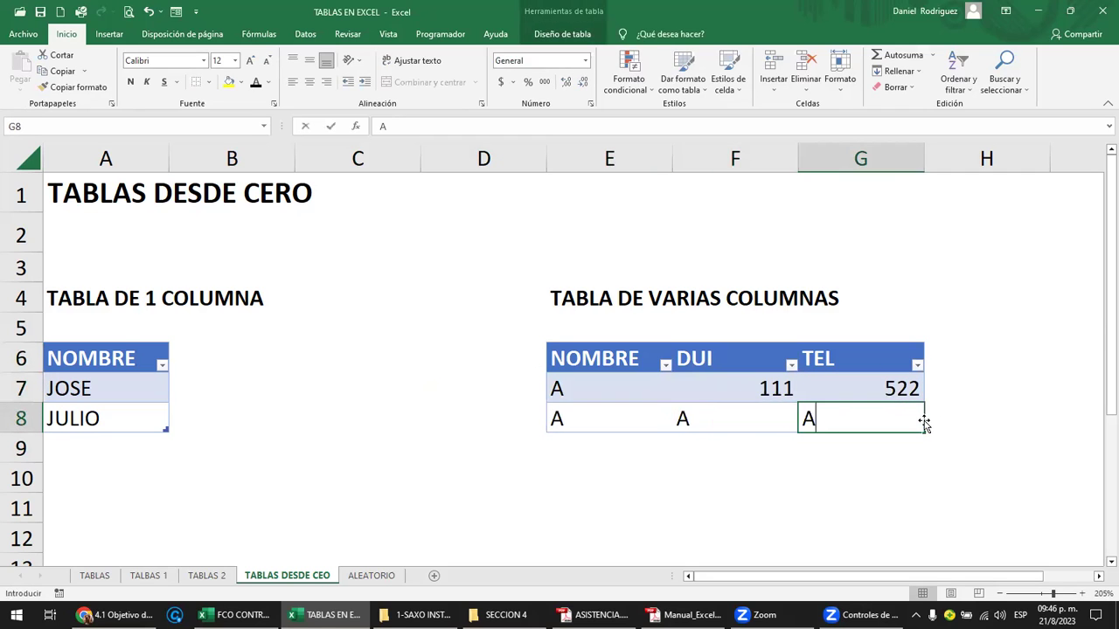
key(Tab)
Remove the row 8 test entries and add a new empty row to the table.
key(shift+Tab)
key(ctrl+z)
key(ctrl+z)
key(ctrl+z)
key(ctrl+z)
key(Up)
key(Right)
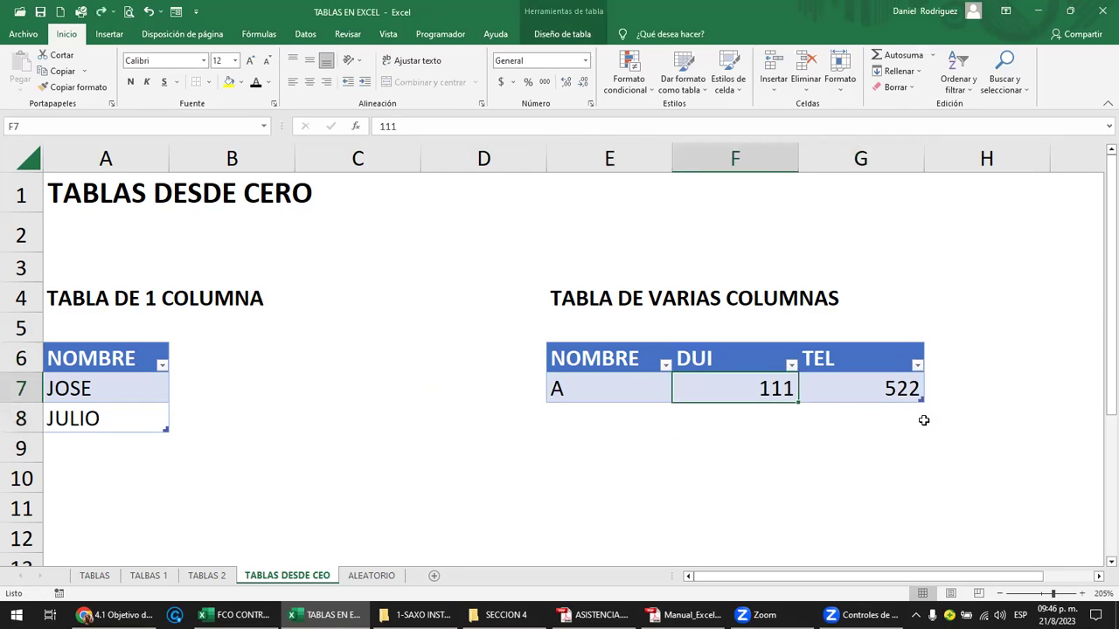
key(Right)
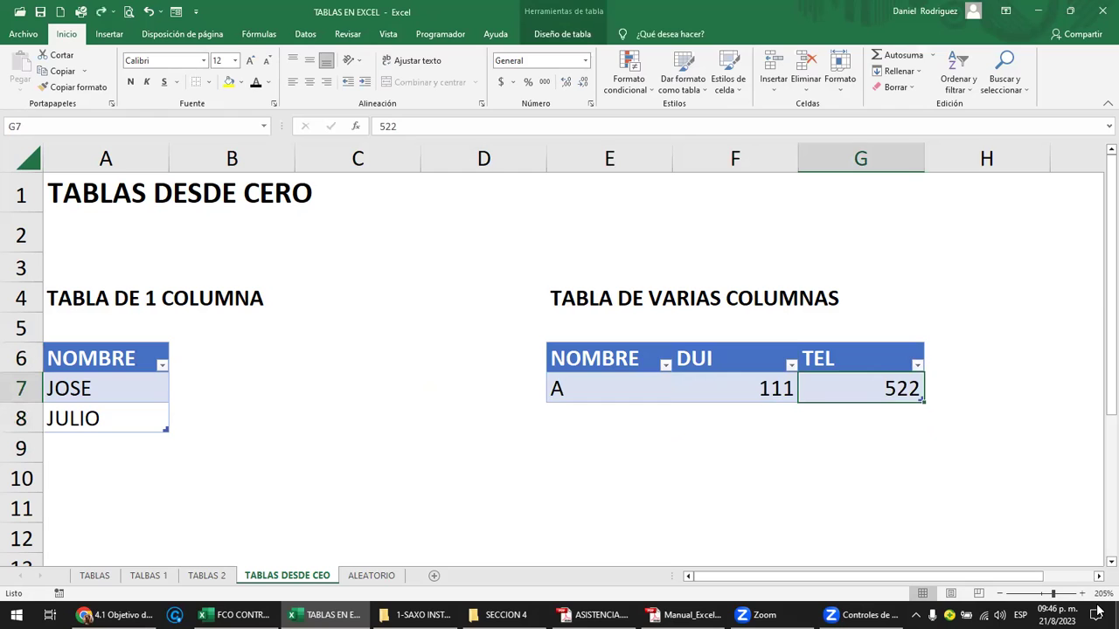
key(Tab)
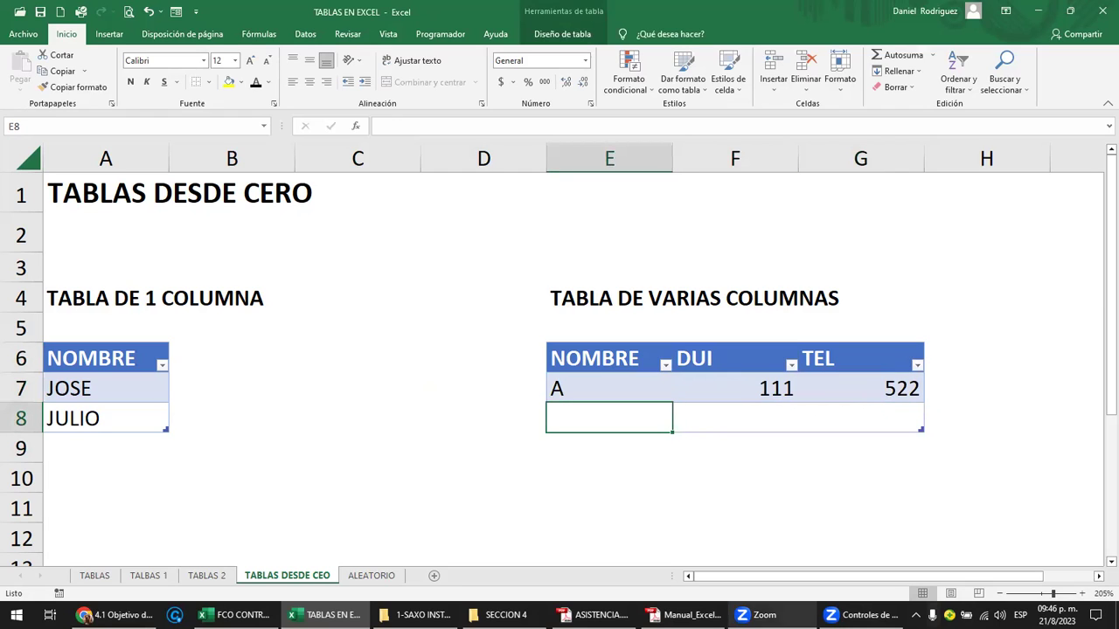
key(Up)
key(Up)
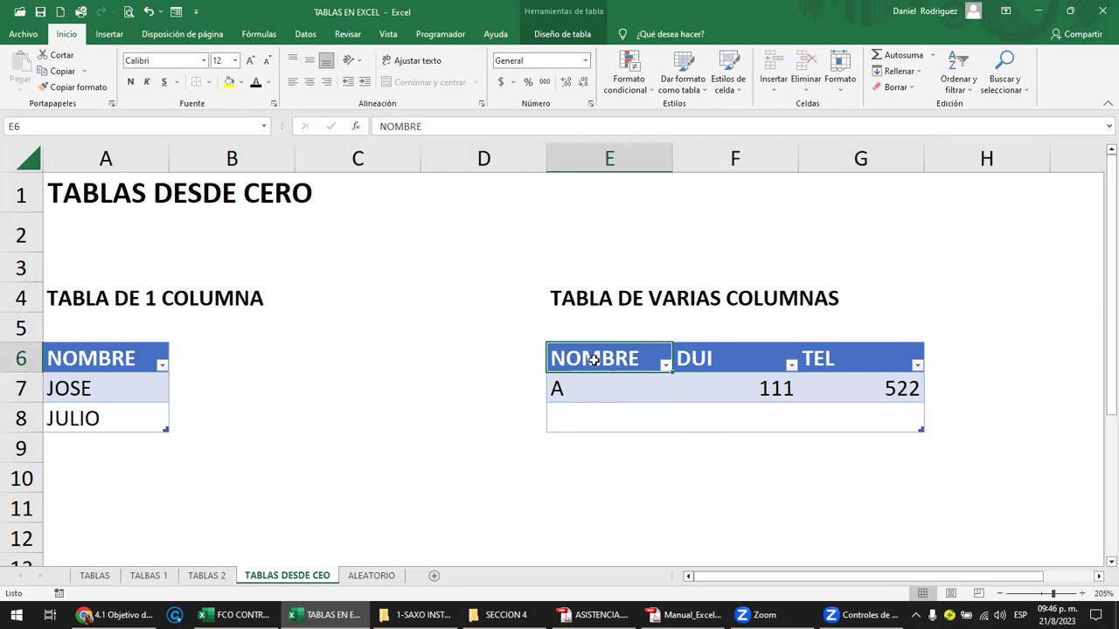
Apply a black-header style to the NOMBRE/DUI/TEL table from Diseño de tabla.
click(564, 34)
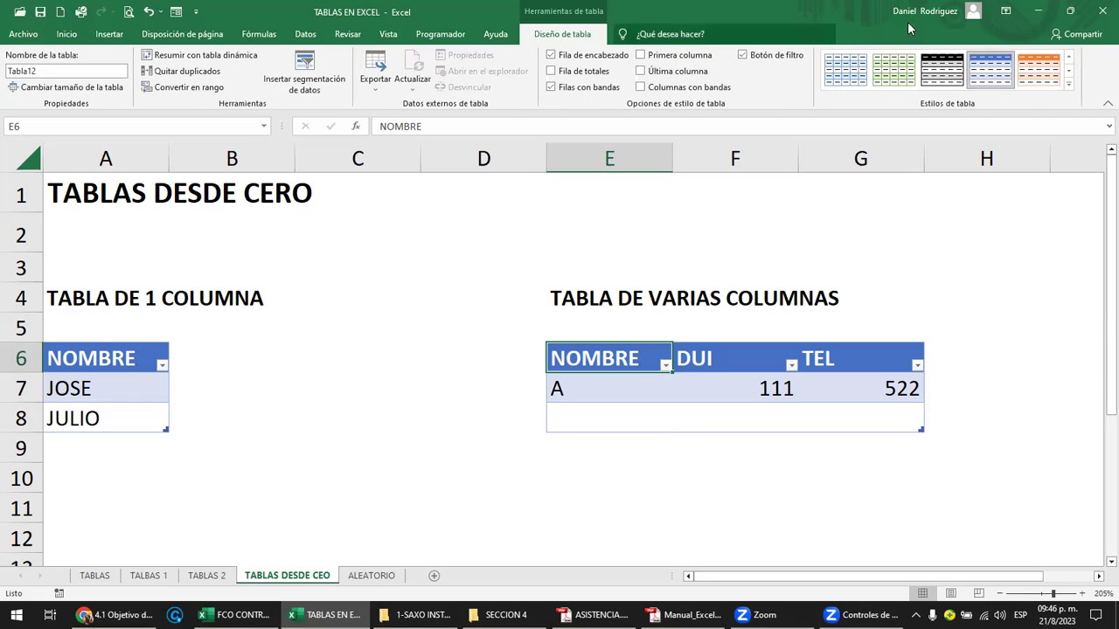
click(941, 77)
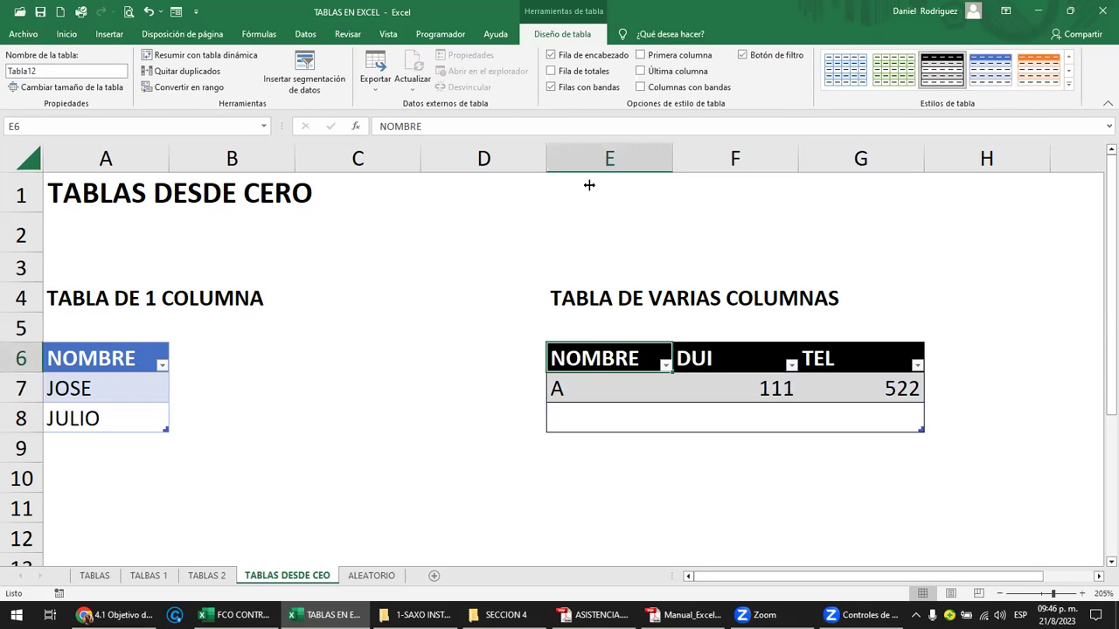
Keep a blue style on the one-column NOMBRE table after trying light green.
click(75, 357)
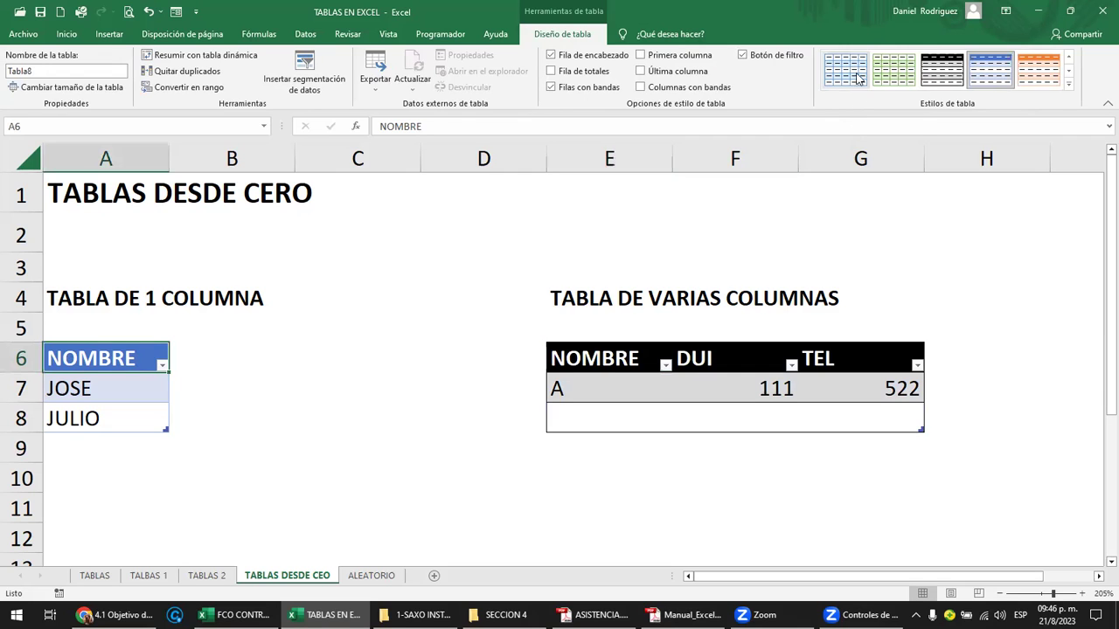
click(893, 70)
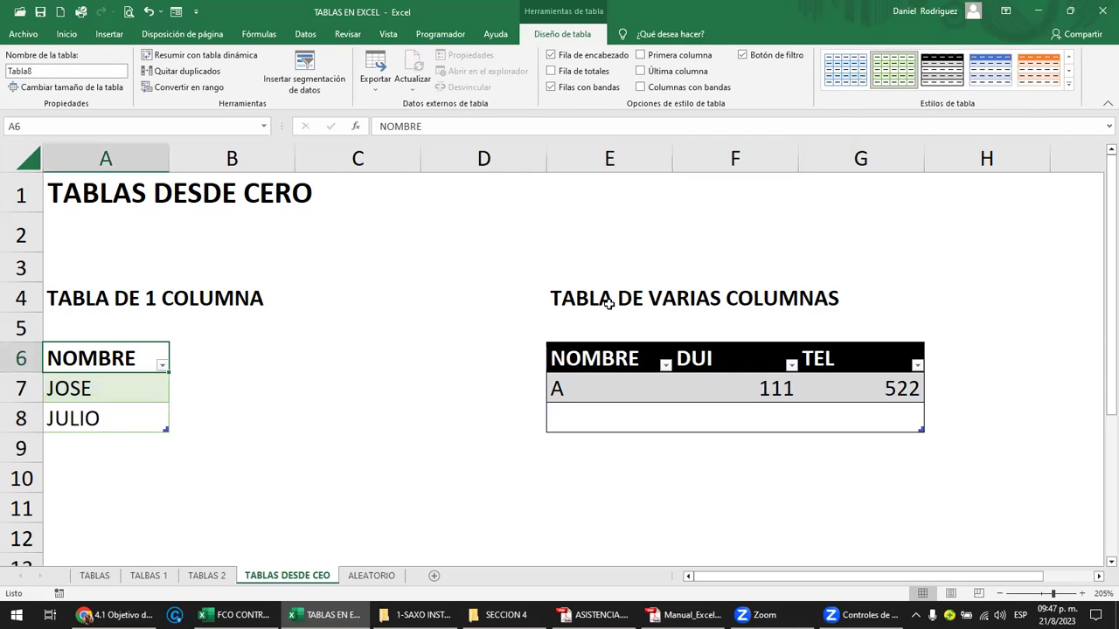
click(1070, 84)
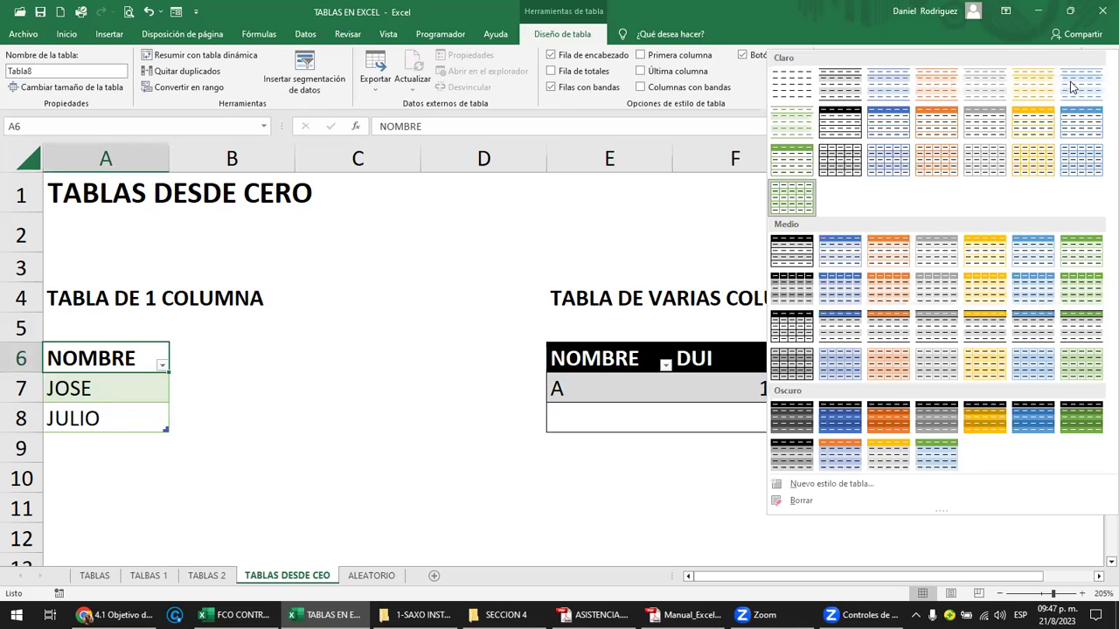
click(832, 294)
click(399, 348)
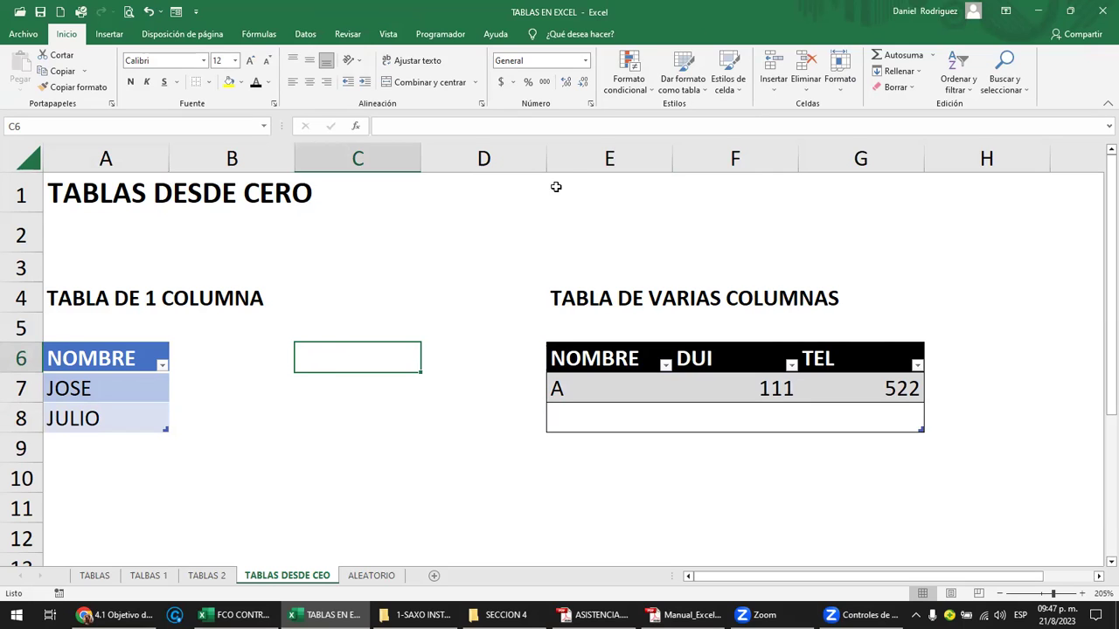
Insert a blank column at E, shifting the NOMBRE/DUI/TEL table to F:H.
right_click(581, 160)
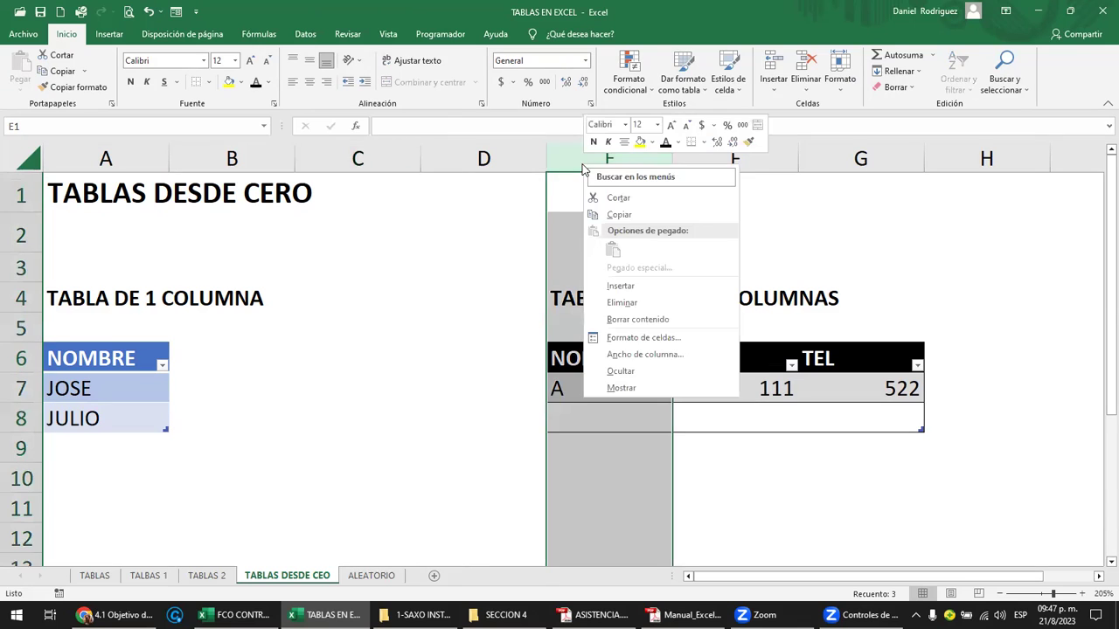
click(621, 286)
drag(352, 359, 473, 357)
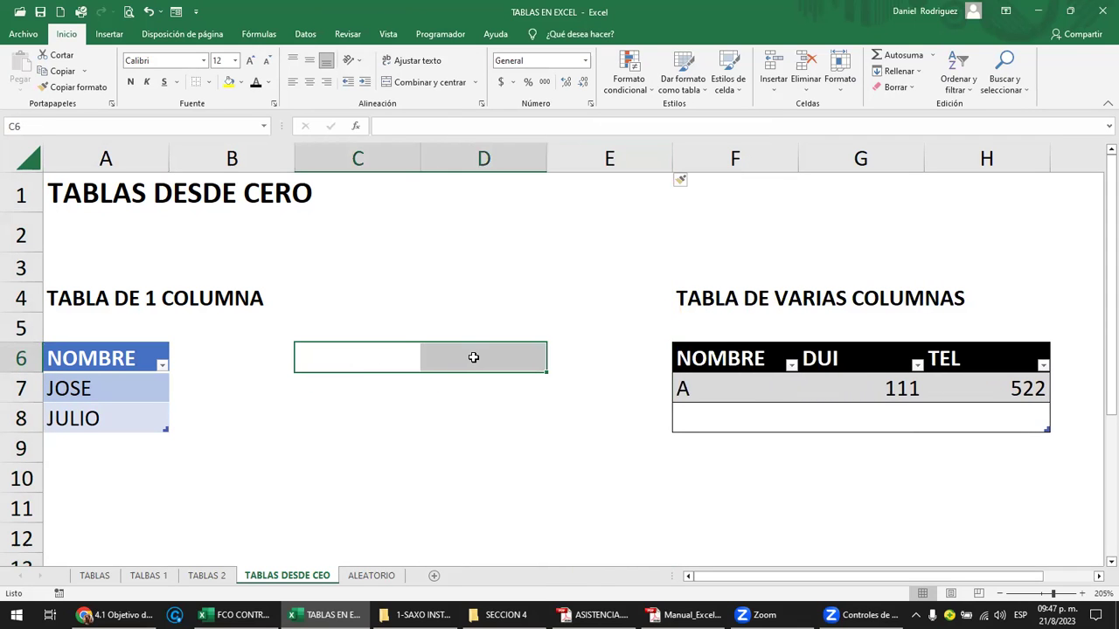
click(386, 361)
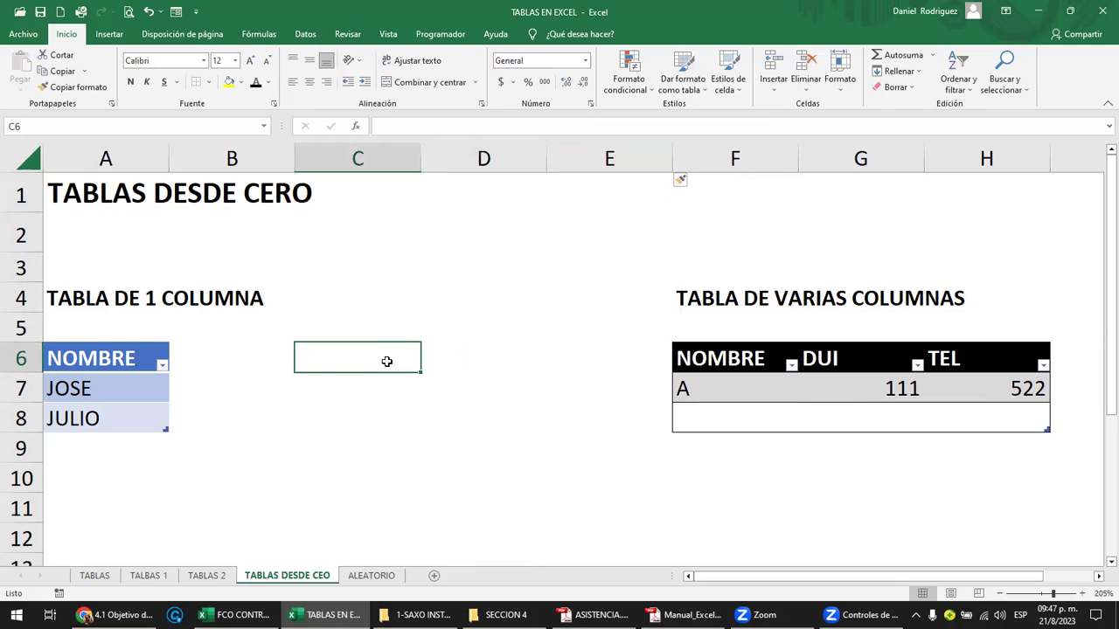
Enter the headers NOMBRE in C6 and EDAD in D6.
text(NOMBRE)
key(Tab)
text(EDAD)
key(Return)
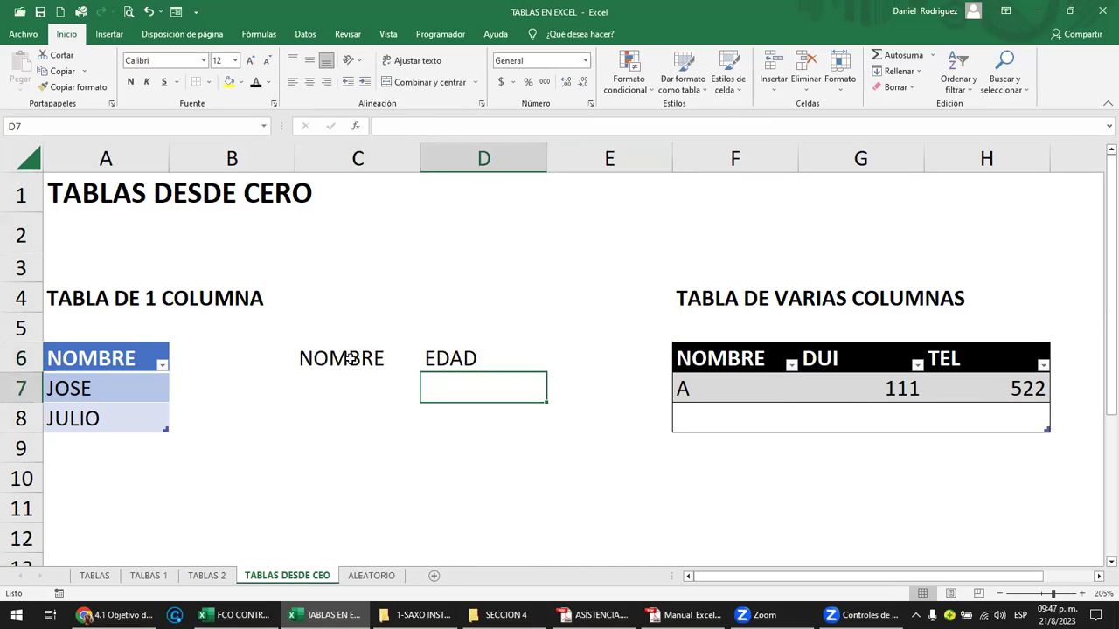
Turn C6:D6 into a table with headers, named Tabla13.
drag(345, 358, 435, 361)
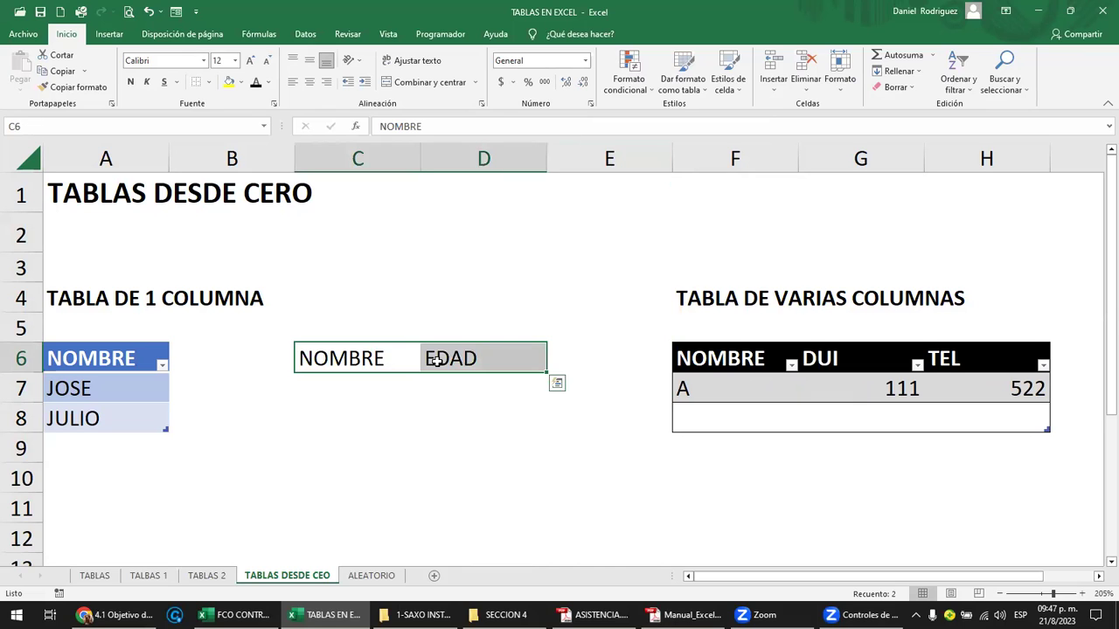
key(ctrl+t)
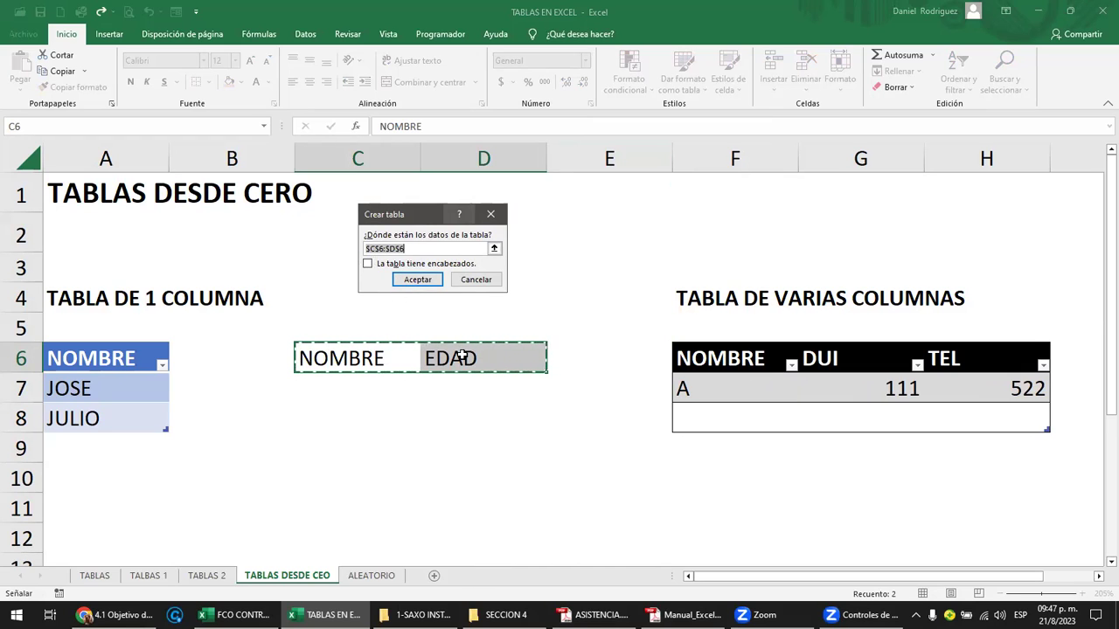
click(368, 264)
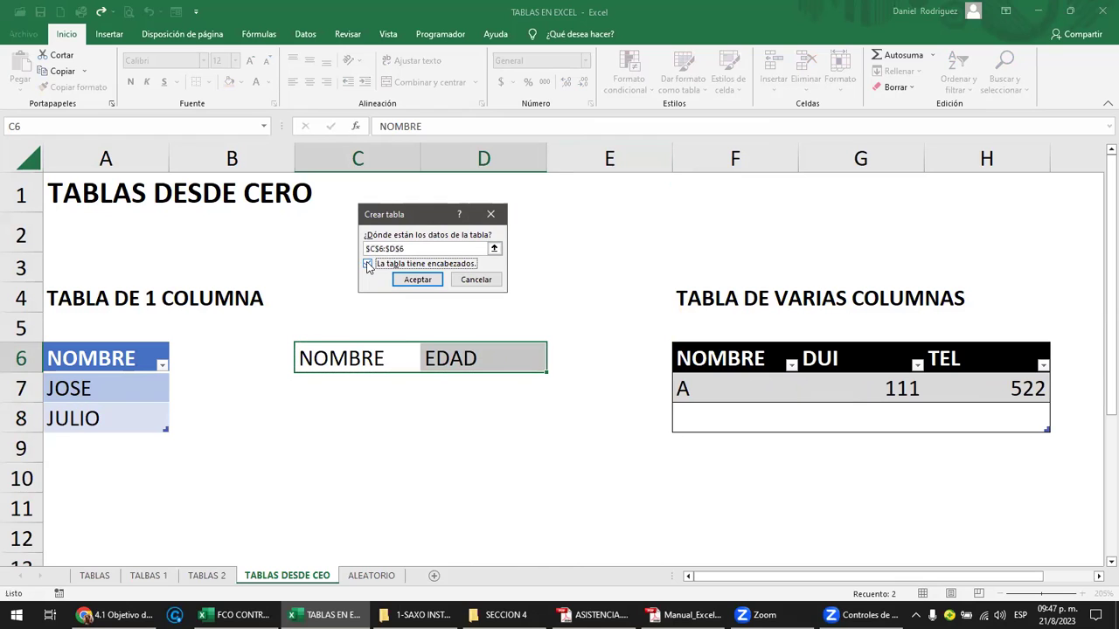
click(420, 280)
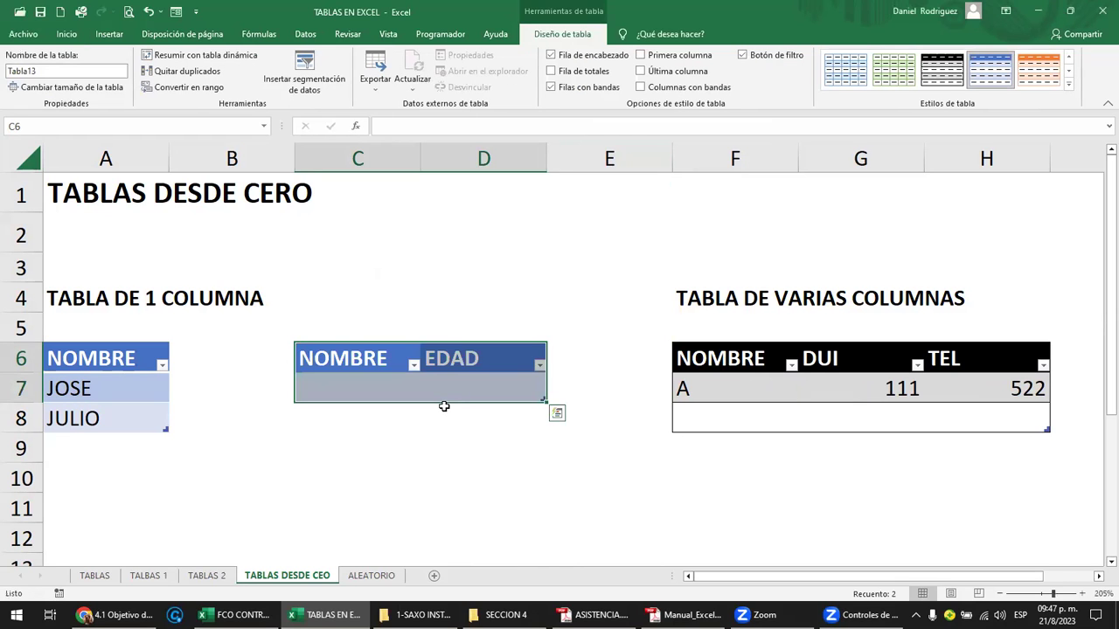
click(344, 388)
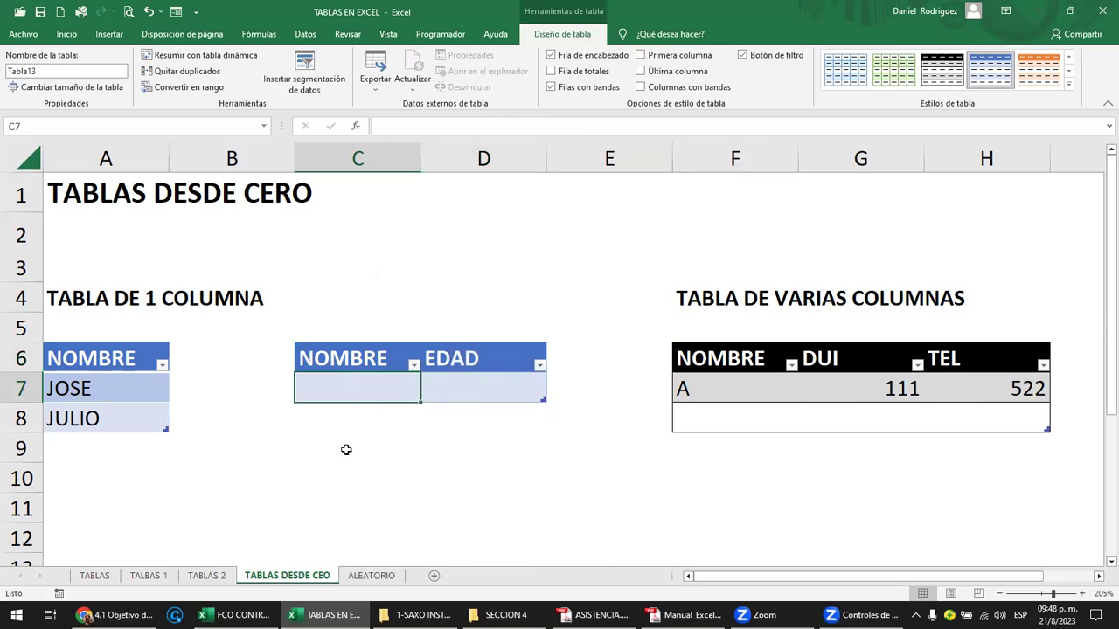
Enter XXX with 111 in row 7 and YYYY with 22 in row 8.
text(XXX)
key(Tab)
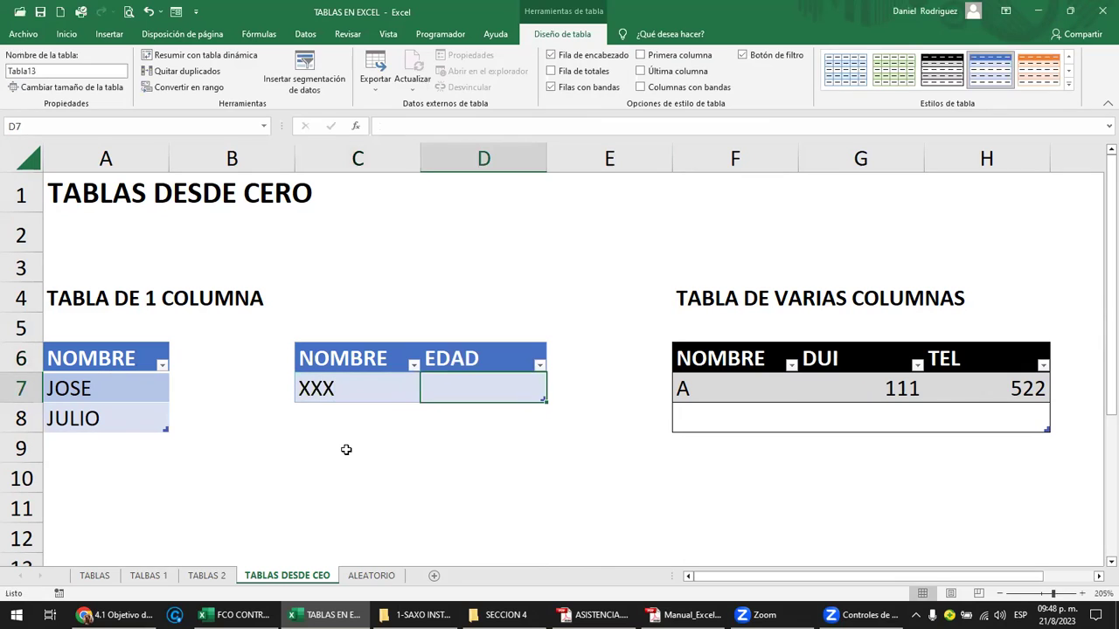
text(111)
key(Return)
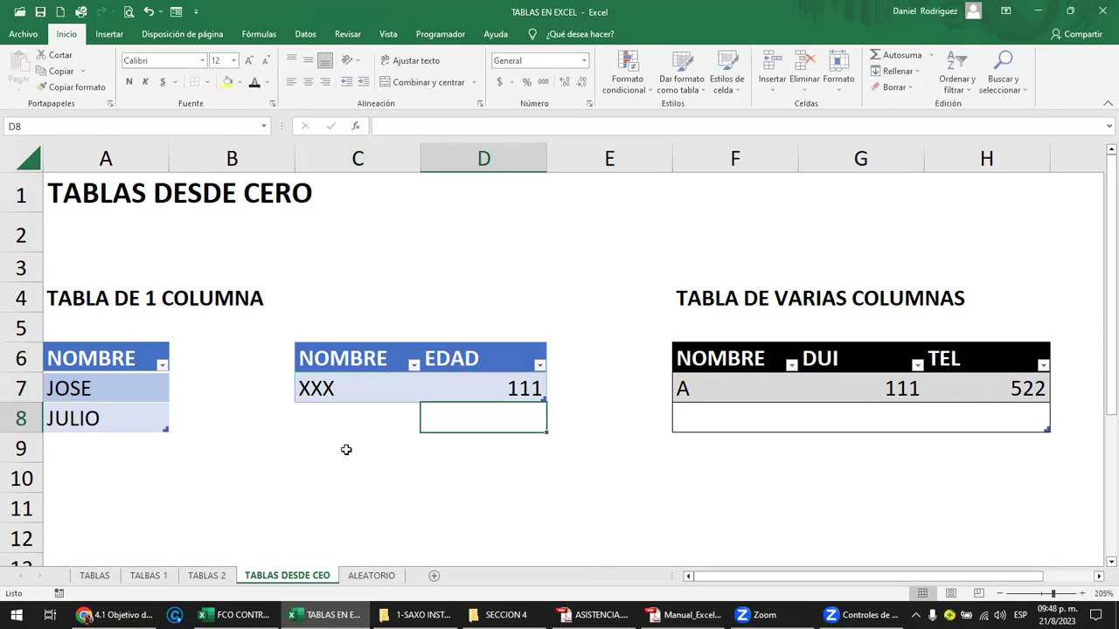
key(Left)
text(YYYY)
key(Tab)
text(22)
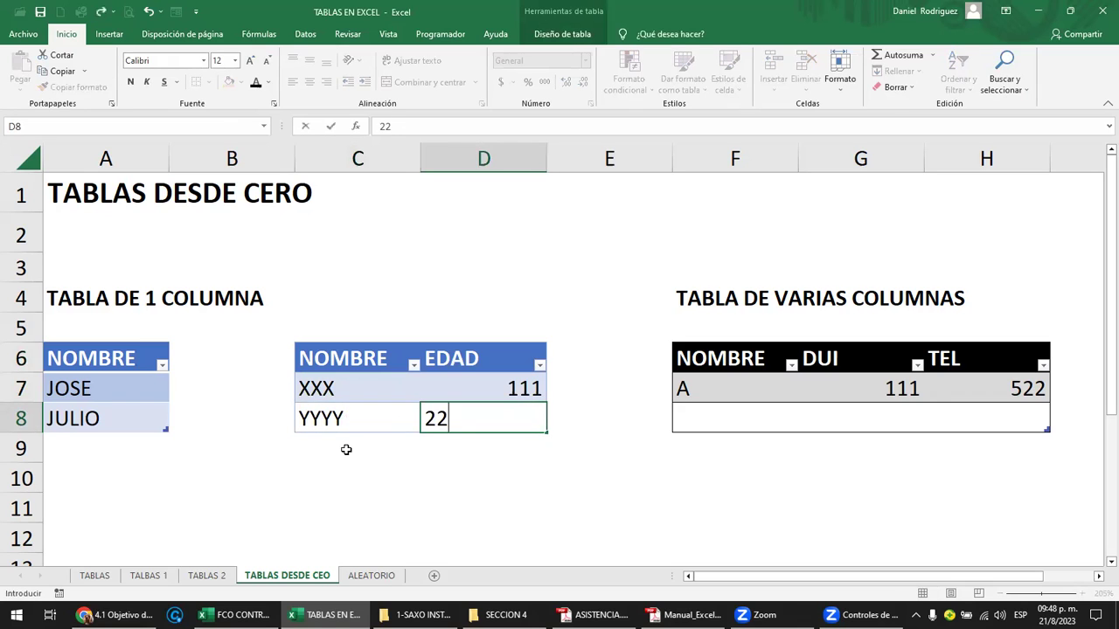
key(Return)
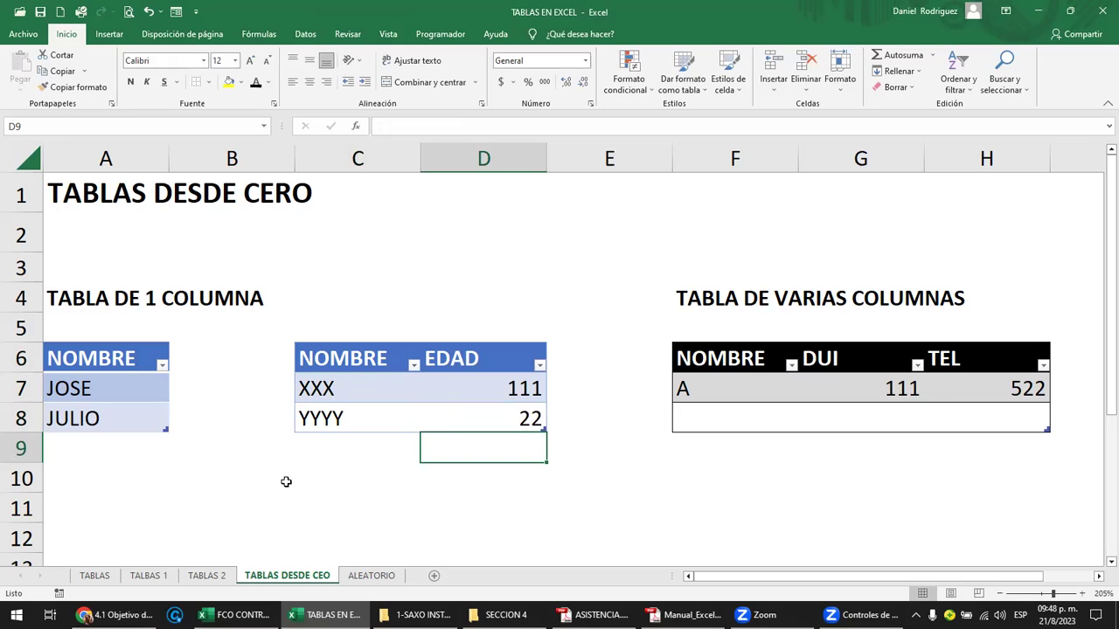
click(344, 451)
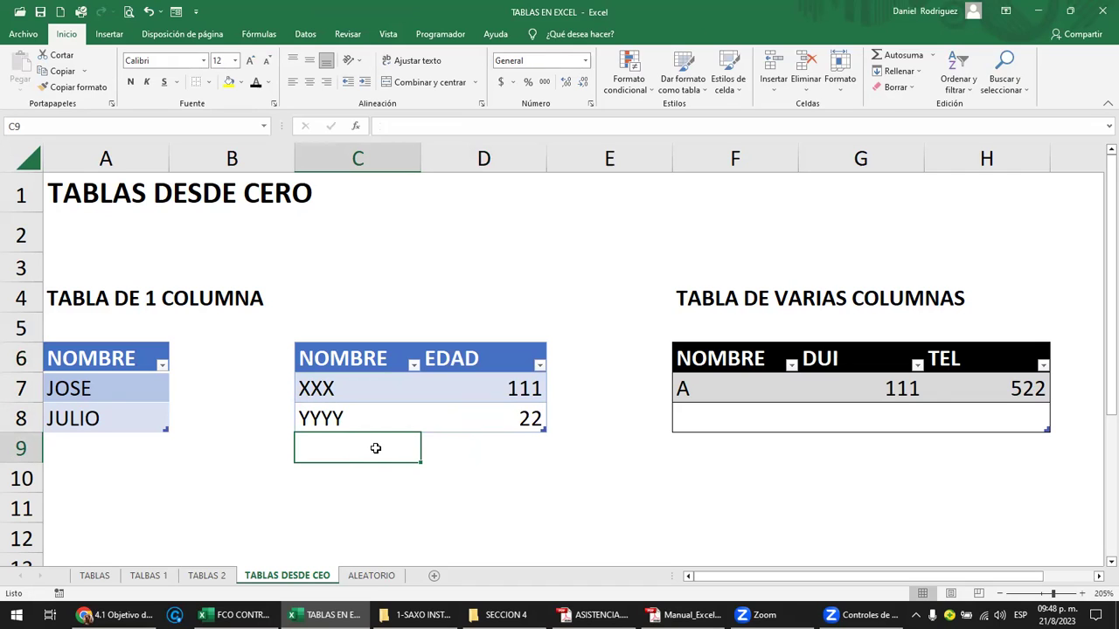
Check the new table's name Tabla13 in Table Design, then go to the TABLAS 1 sheet.
click(376, 358)
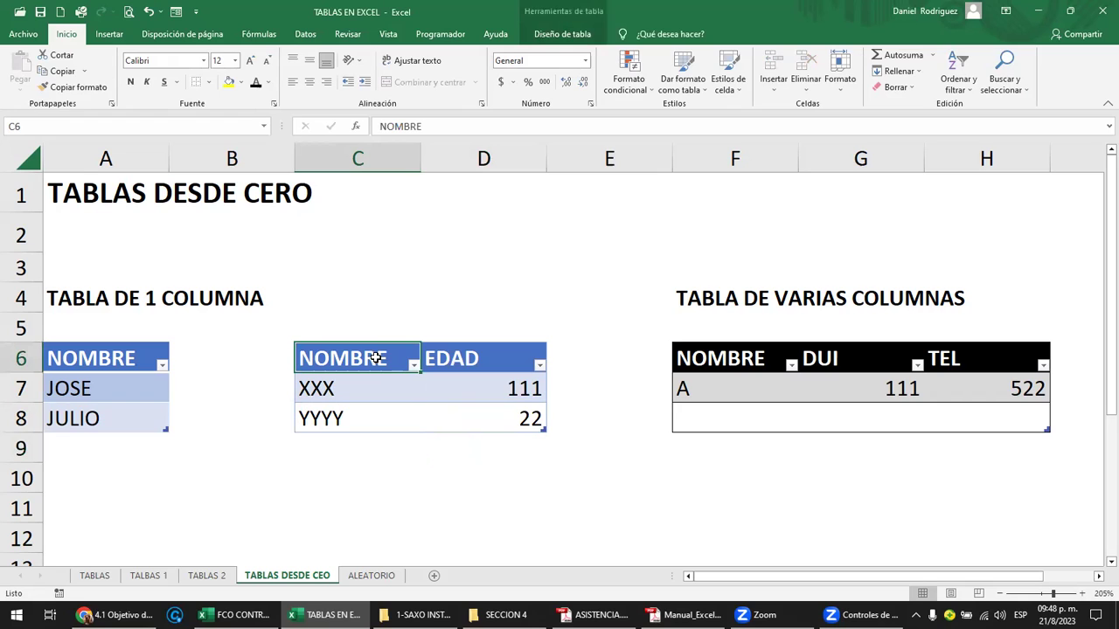
click(560, 35)
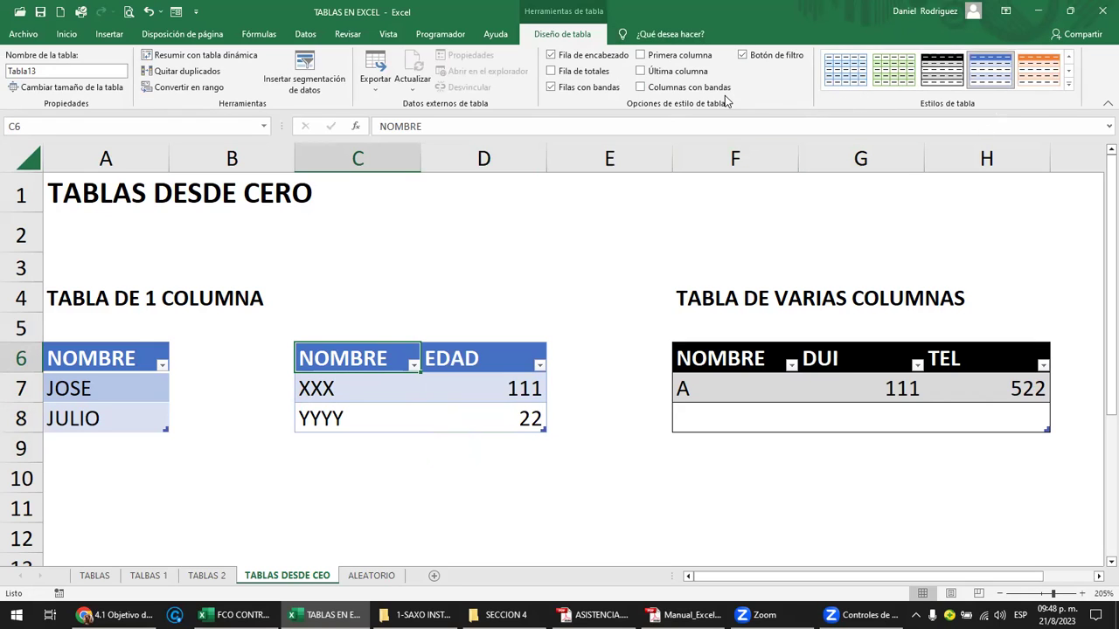
click(46, 72)
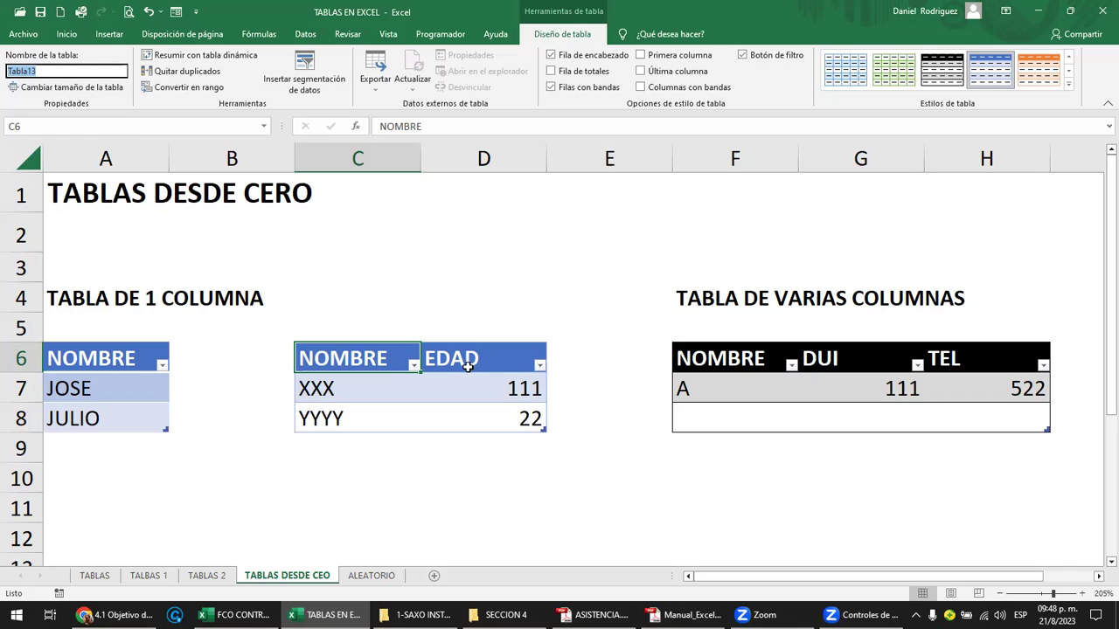
click(430, 306)
click(368, 363)
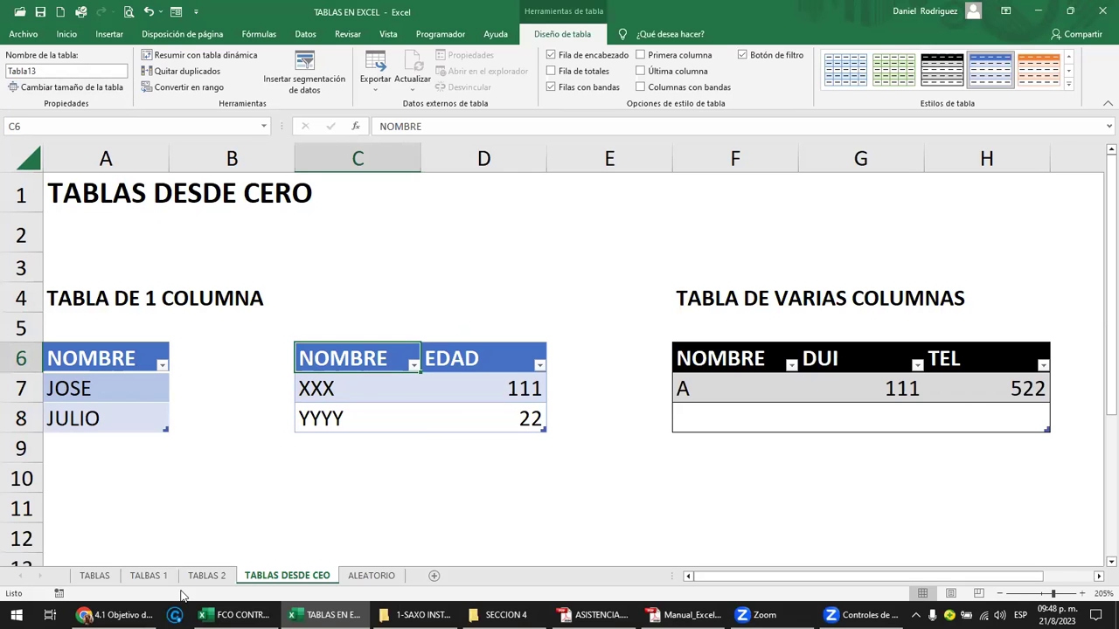
click(156, 577)
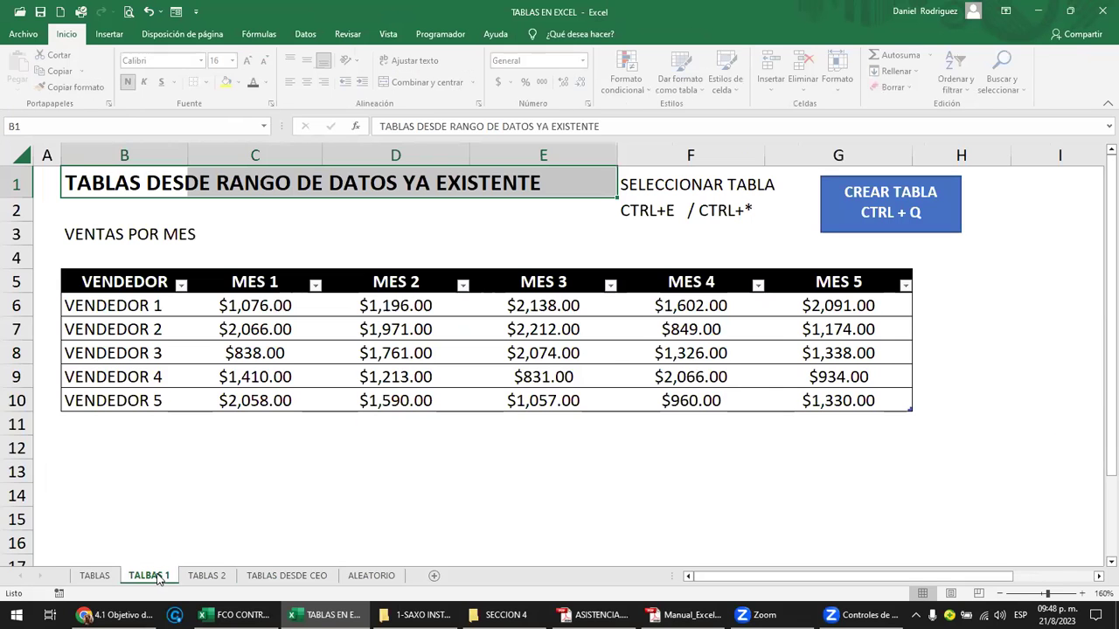
Select the MES 1 header inside the VENTAS sales table to expose its design options.
click(122, 282)
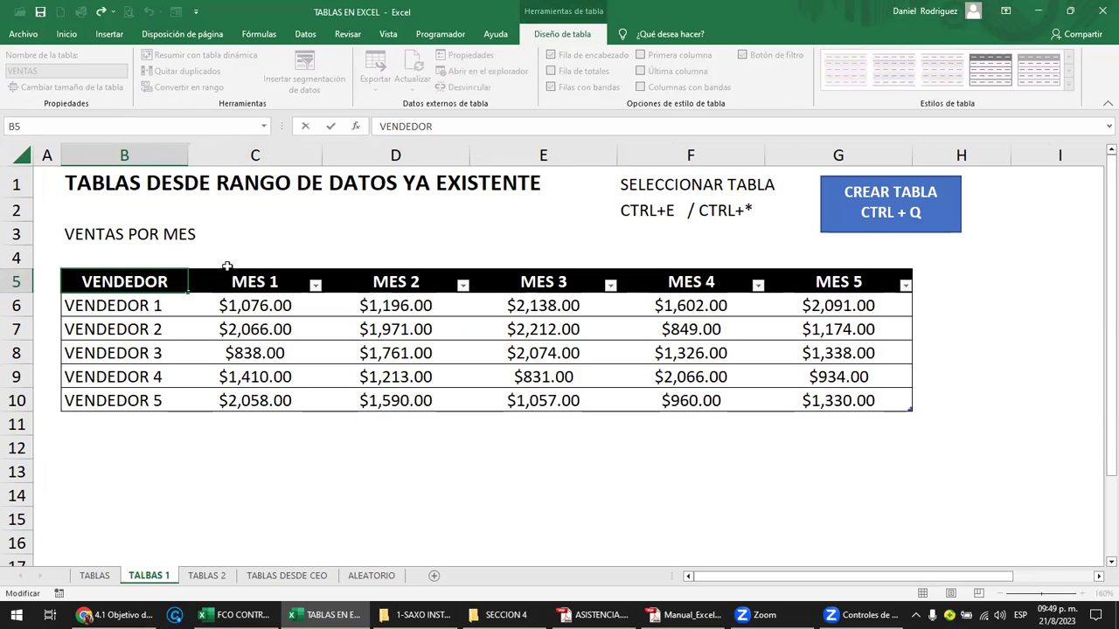
click(280, 236)
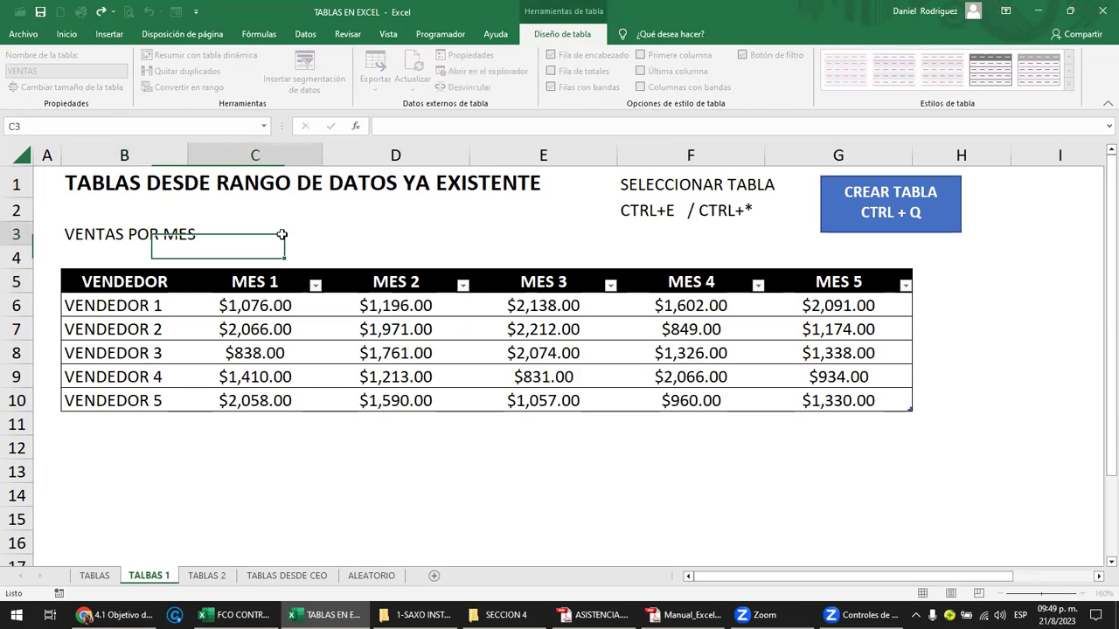
click(253, 282)
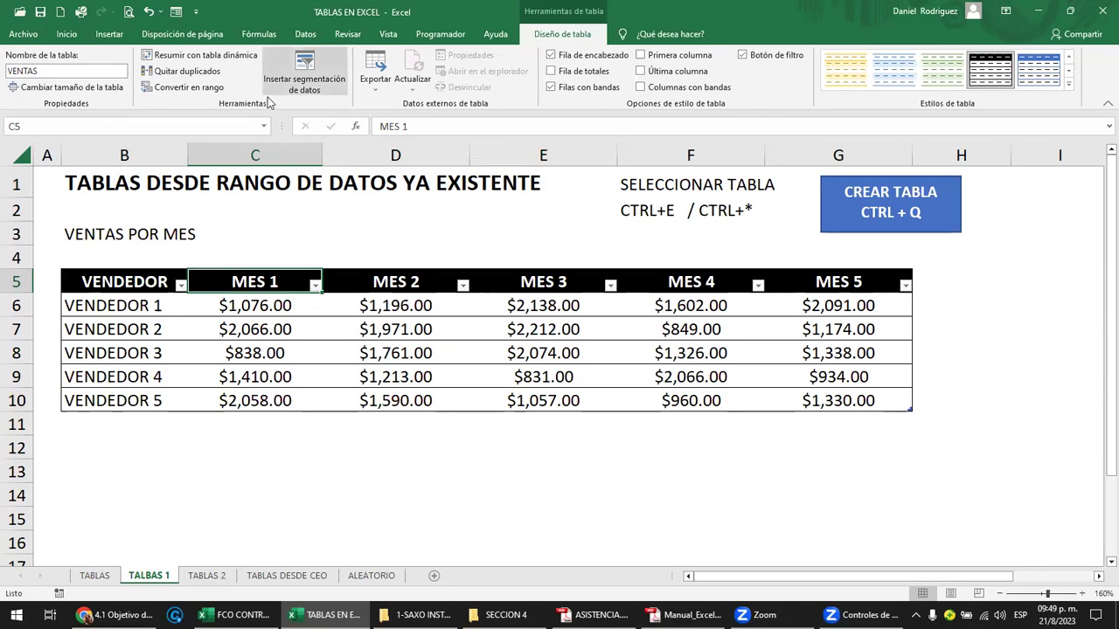
Convert the VENTAS table on TABLAS 1 to a normal range, confirming with Sí.
click(194, 91)
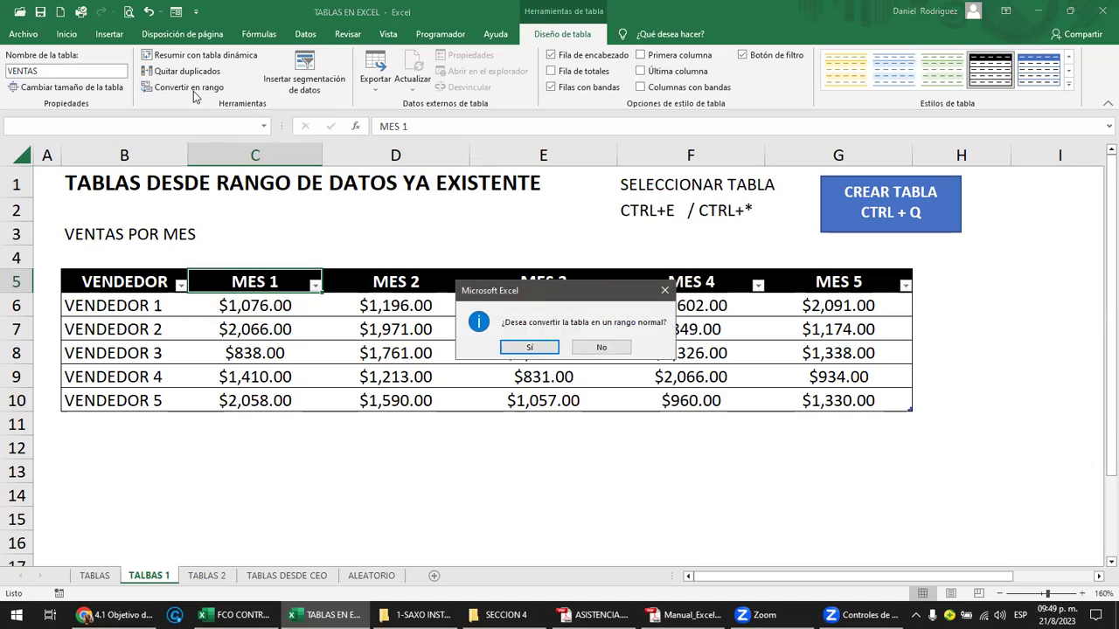
drag(544, 290, 501, 361)
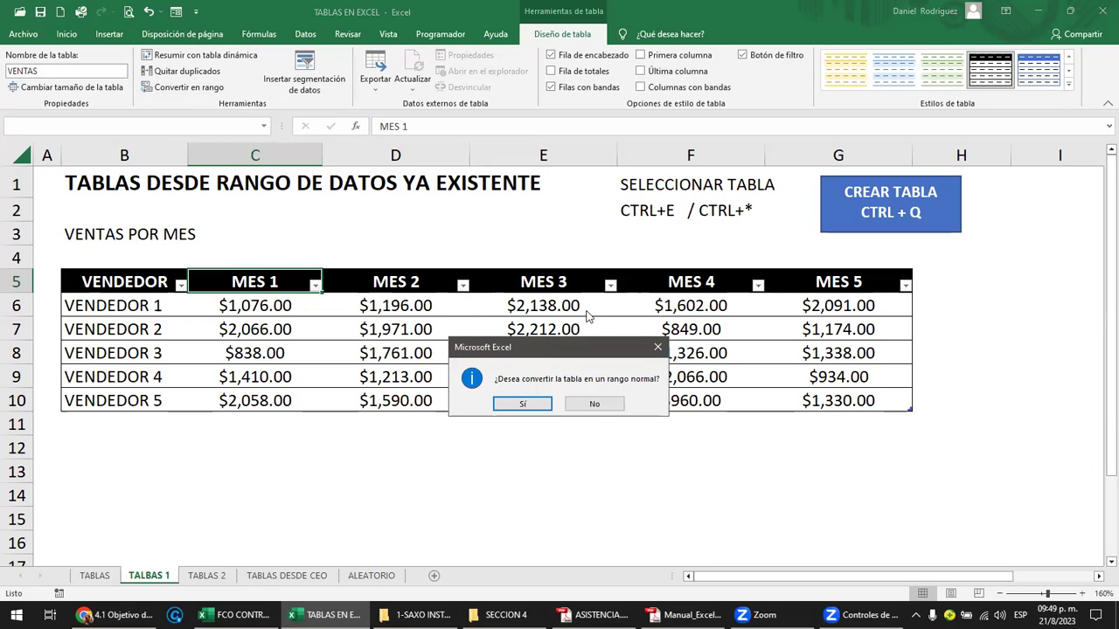
click(523, 405)
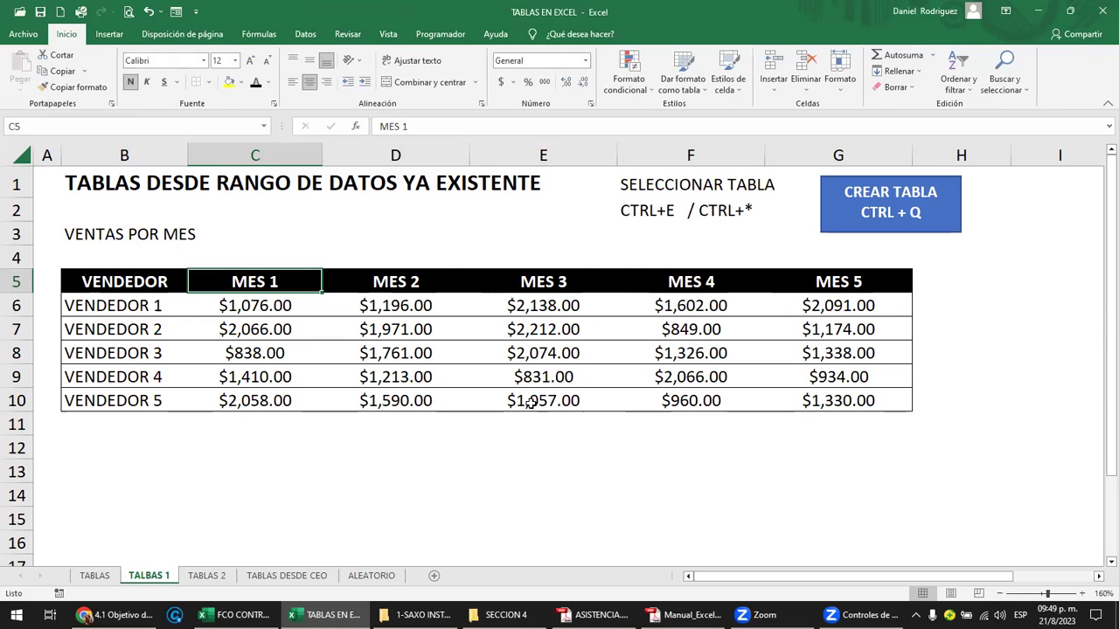
click(513, 452)
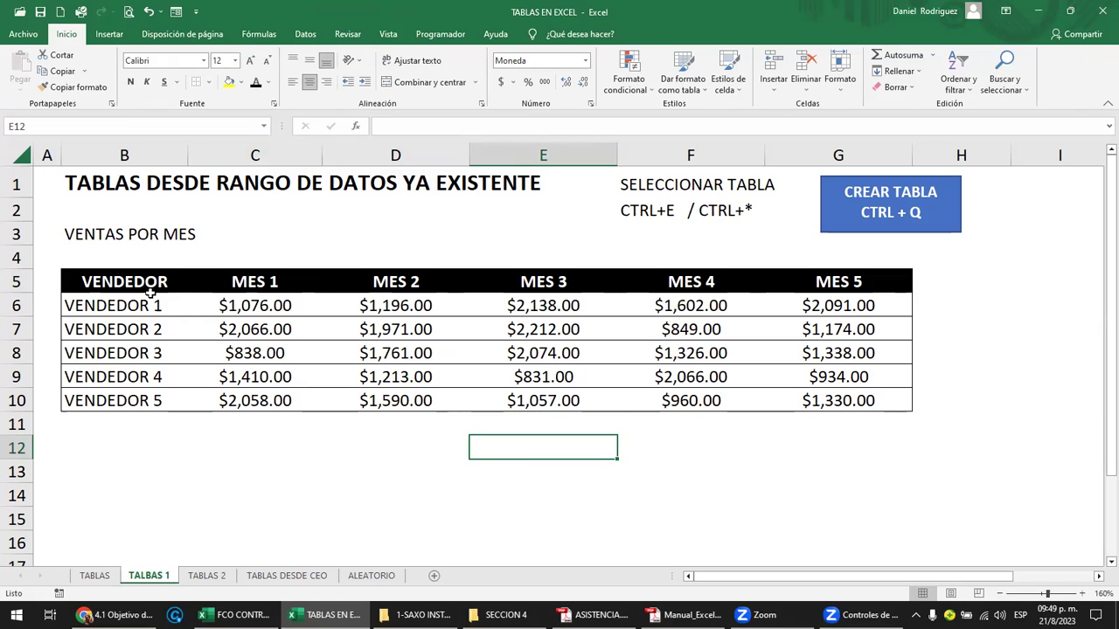
click(367, 285)
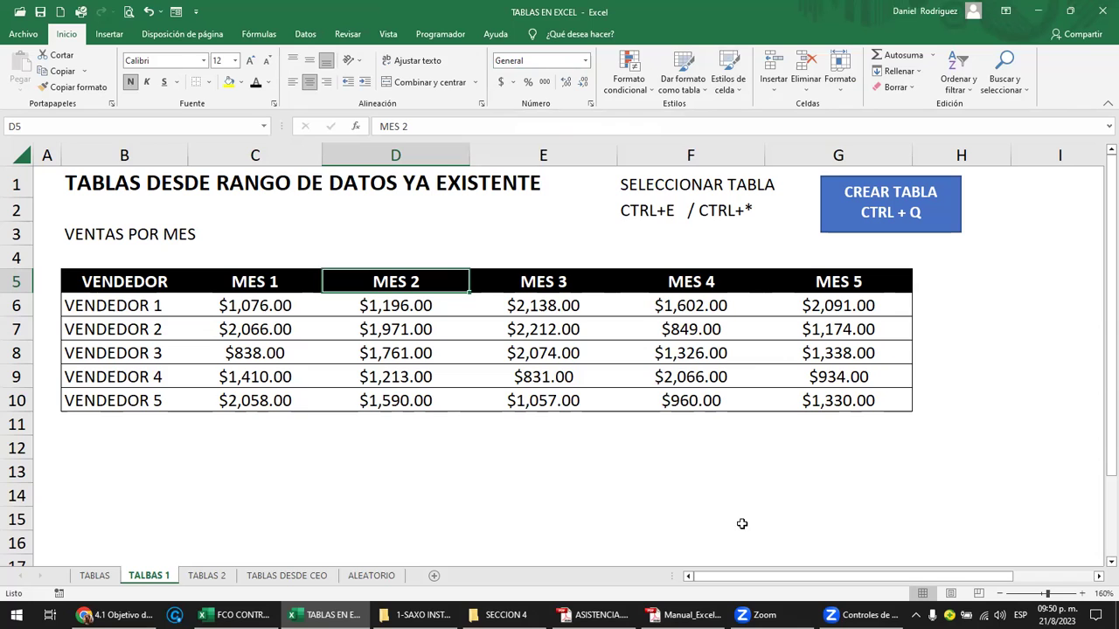
Turn the sales range back into a table with headers using Ctrl+Q.
click(855, 453)
click(848, 401)
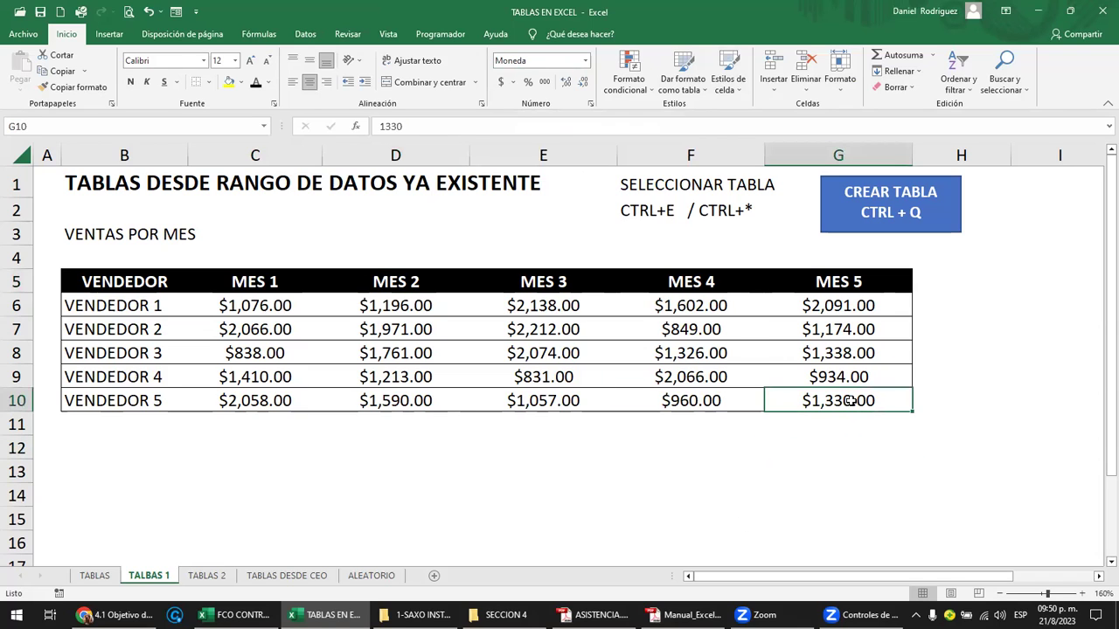
key(ctrl+q)
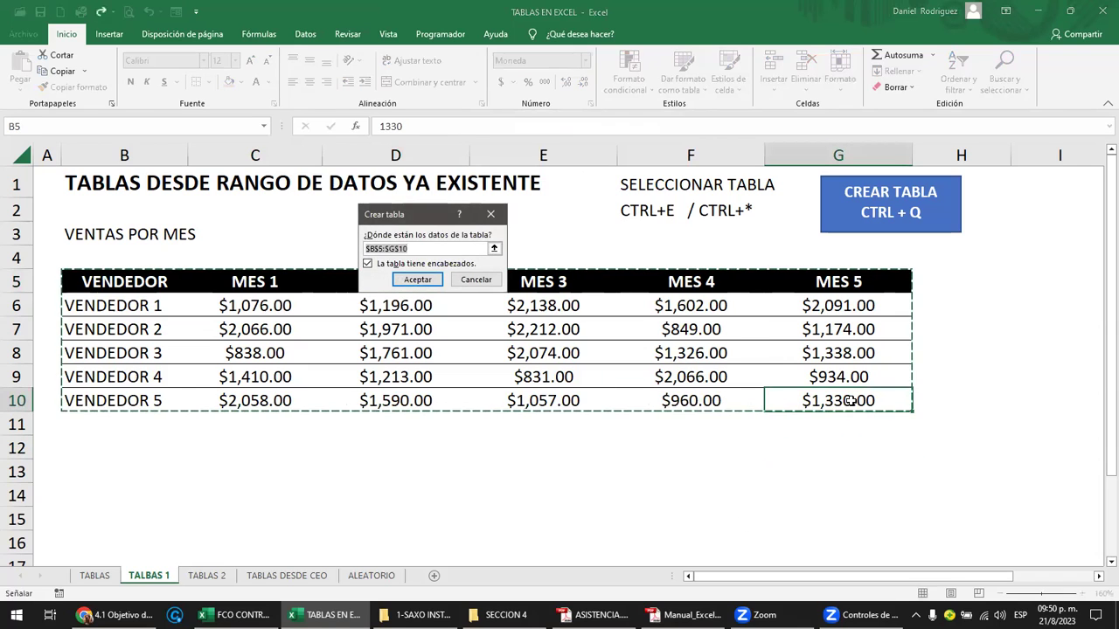
click(417, 279)
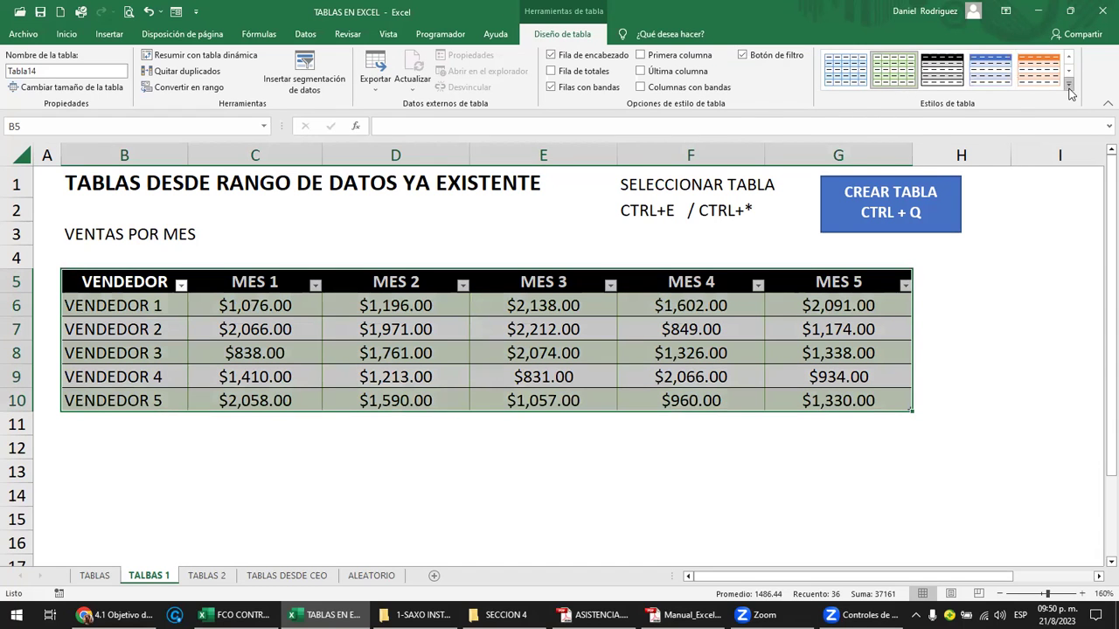
Apply the light table style with a black header row to Tabla14.
click(1068, 85)
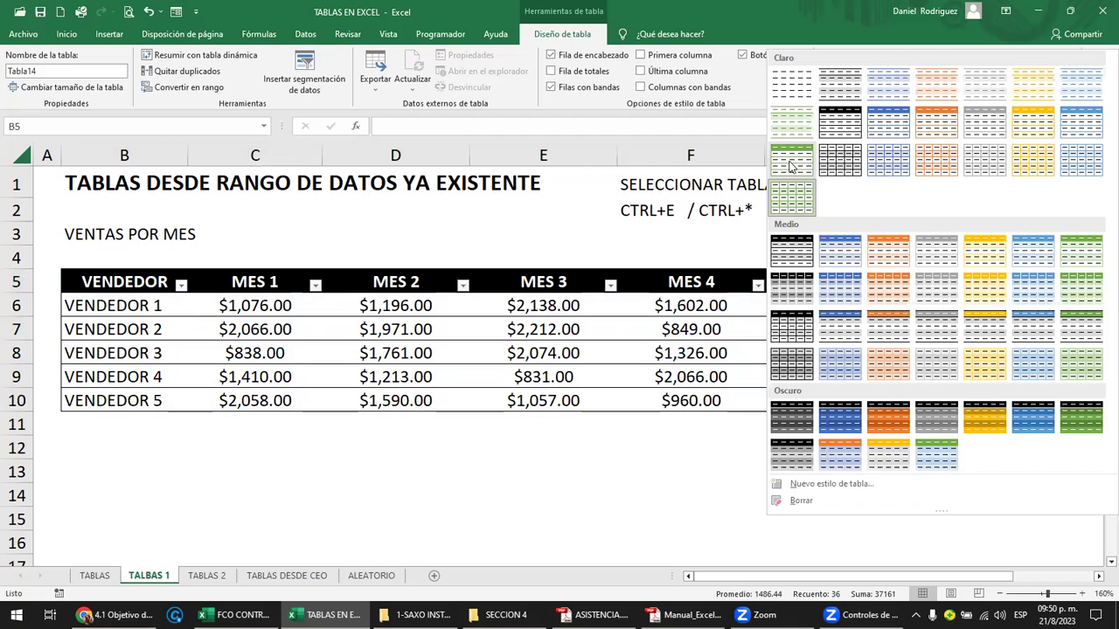
click(835, 121)
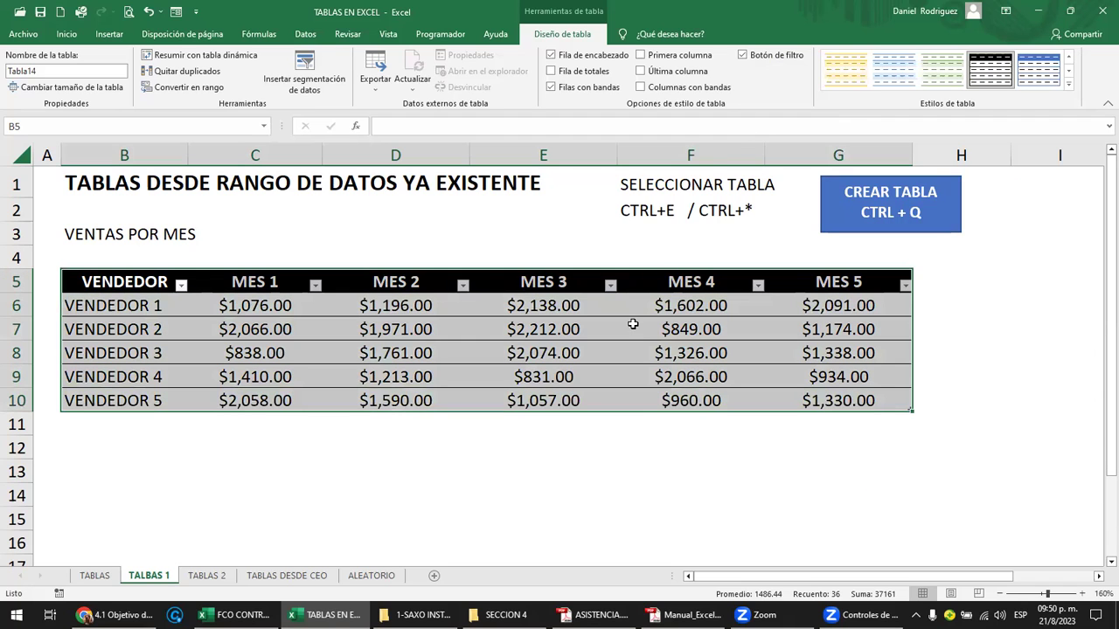
click(1019, 400)
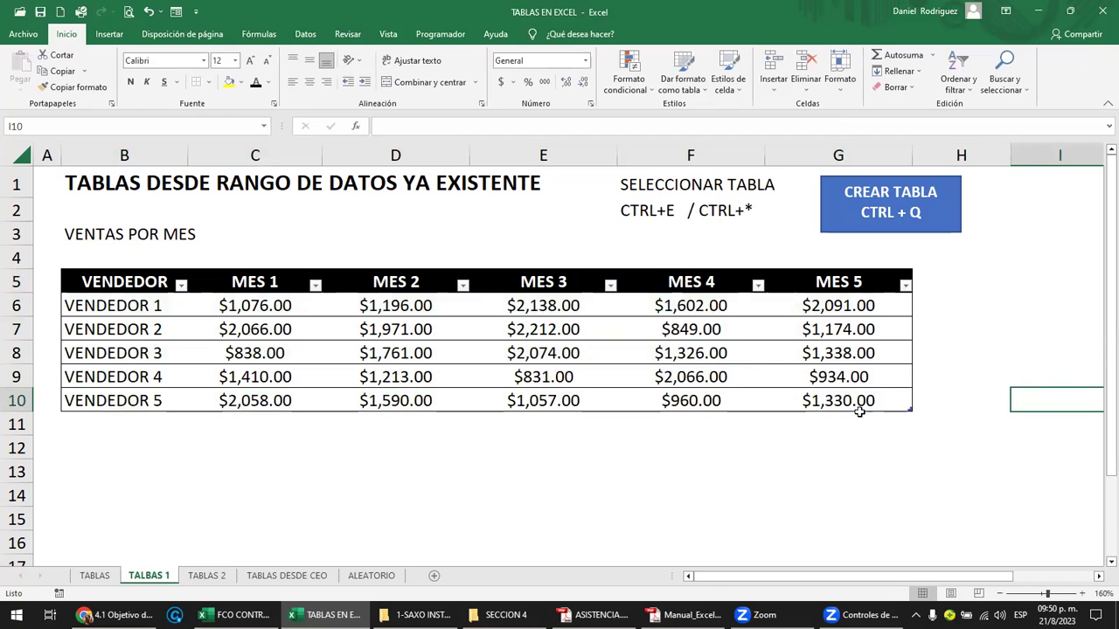
Convert Tabla14 to a normal range from the MES 3 header, keeping its black header and borders.
click(674, 289)
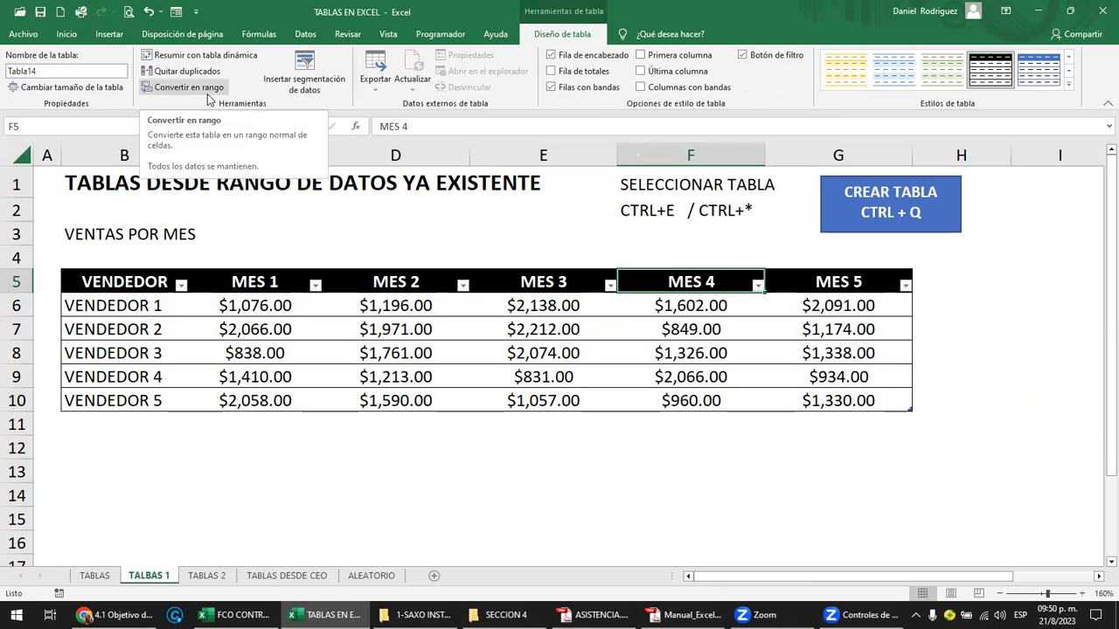
right_click(687, 285)
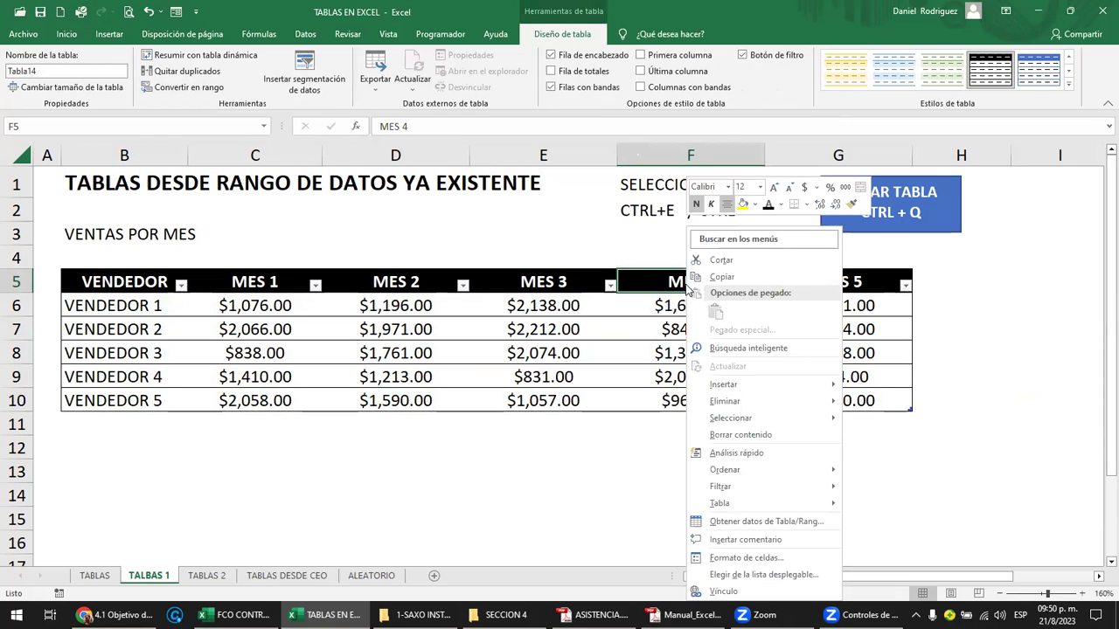
click(588, 259)
click(557, 278)
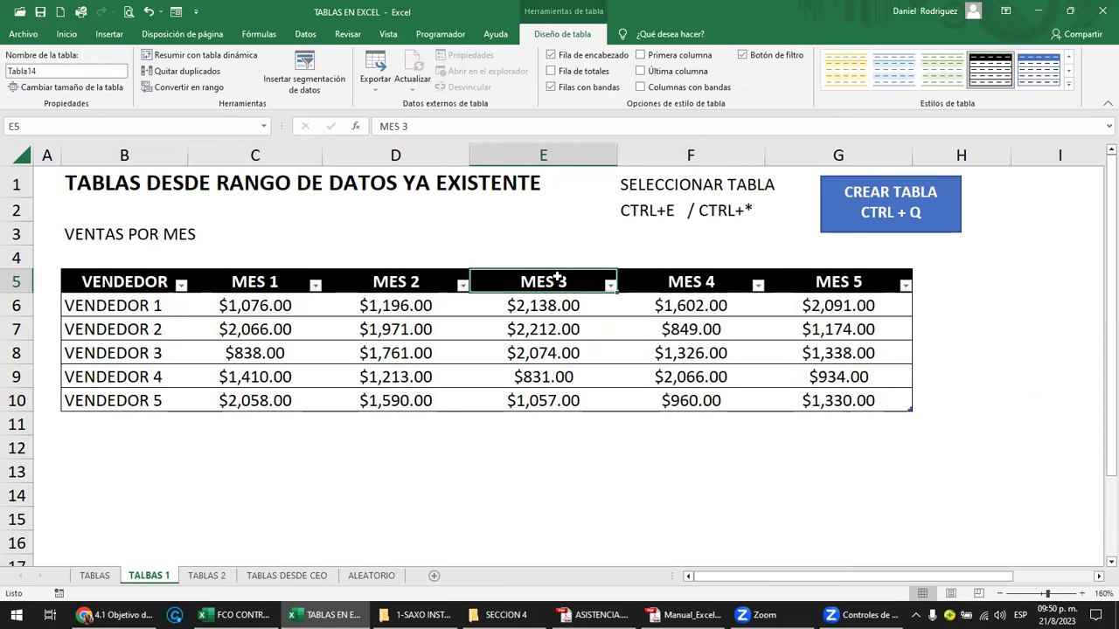
right_click(562, 280)
mouse_move(594, 503)
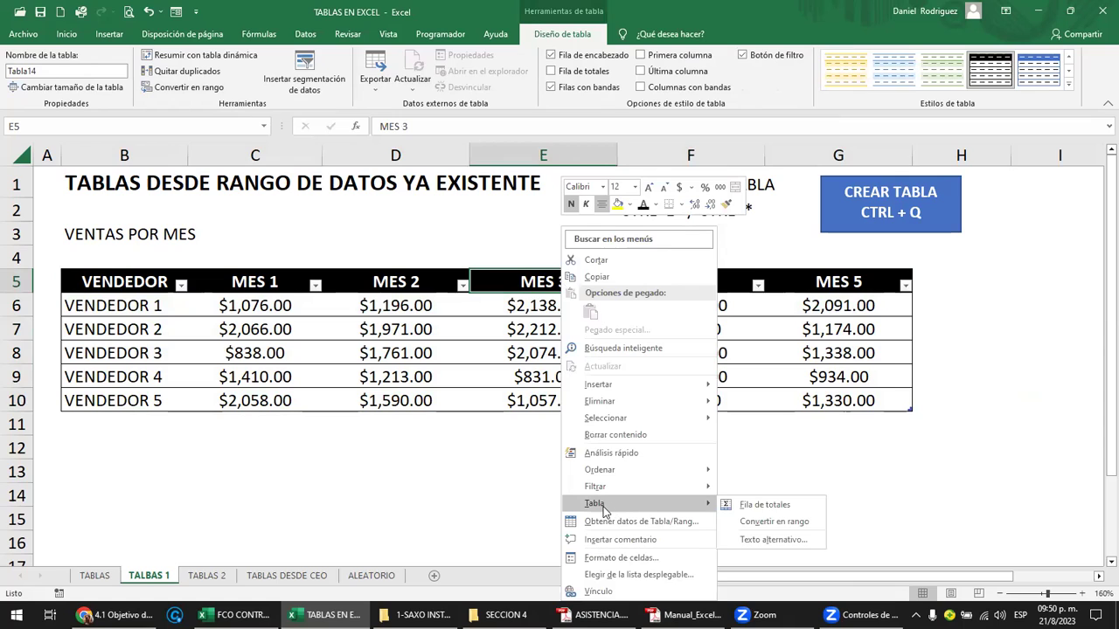
click(799, 522)
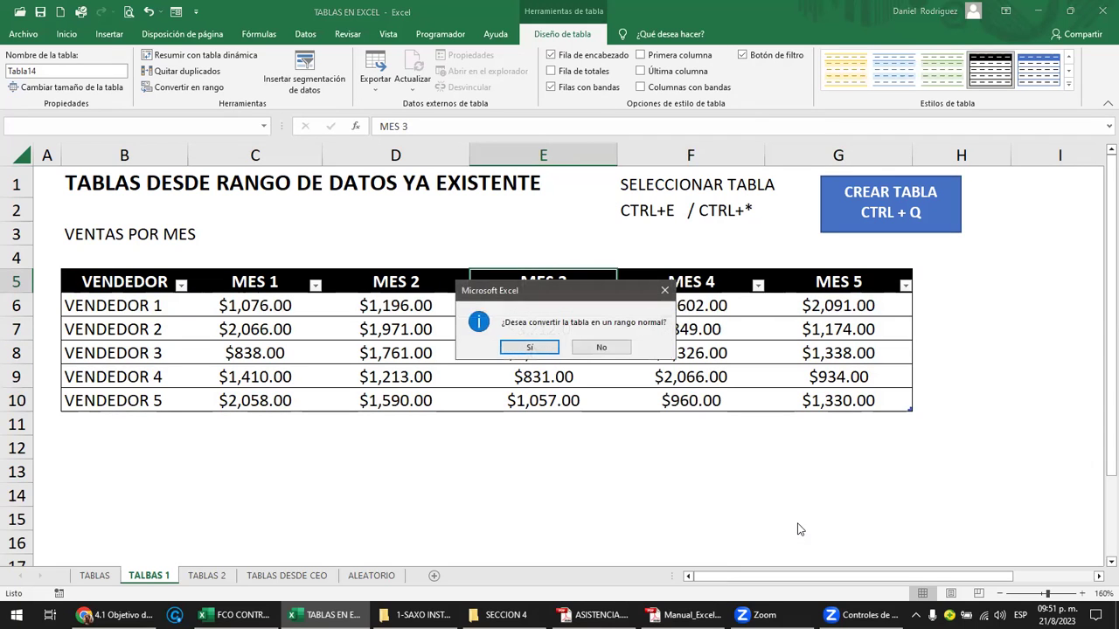
drag(623, 291, 550, 323)
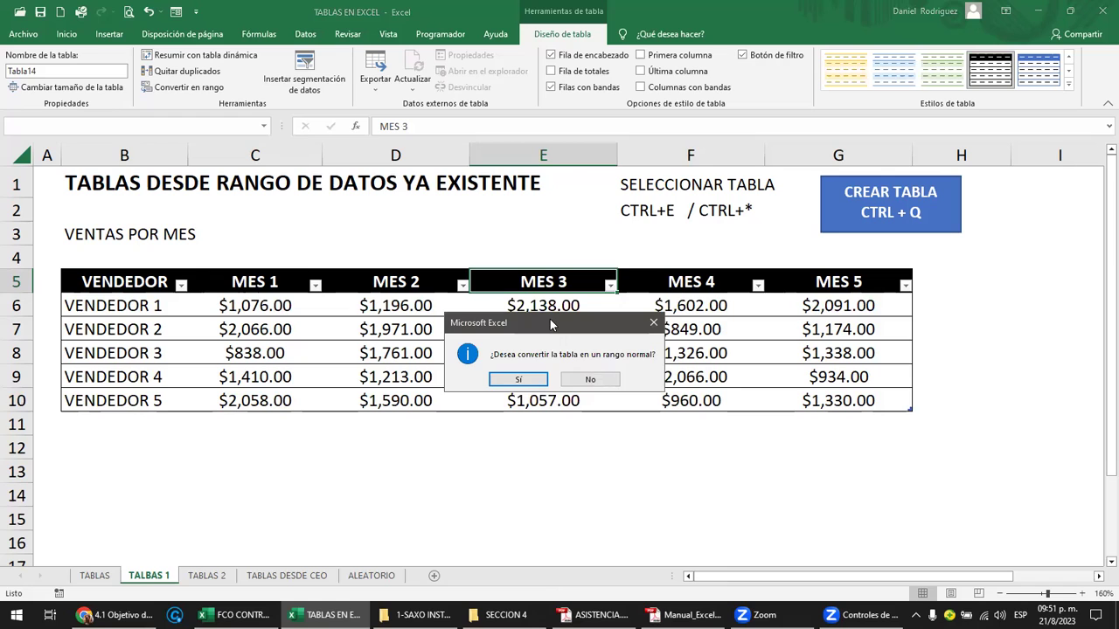
click(510, 379)
click(549, 449)
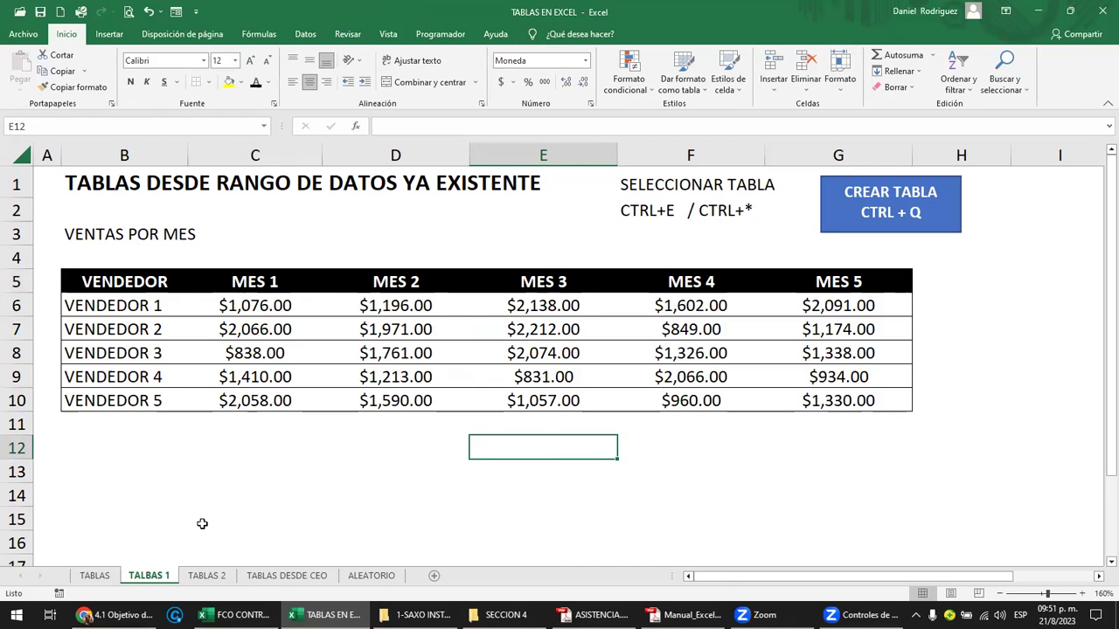
Switch to TABLAS 2 and view the Plataforma table's design options.
click(214, 577)
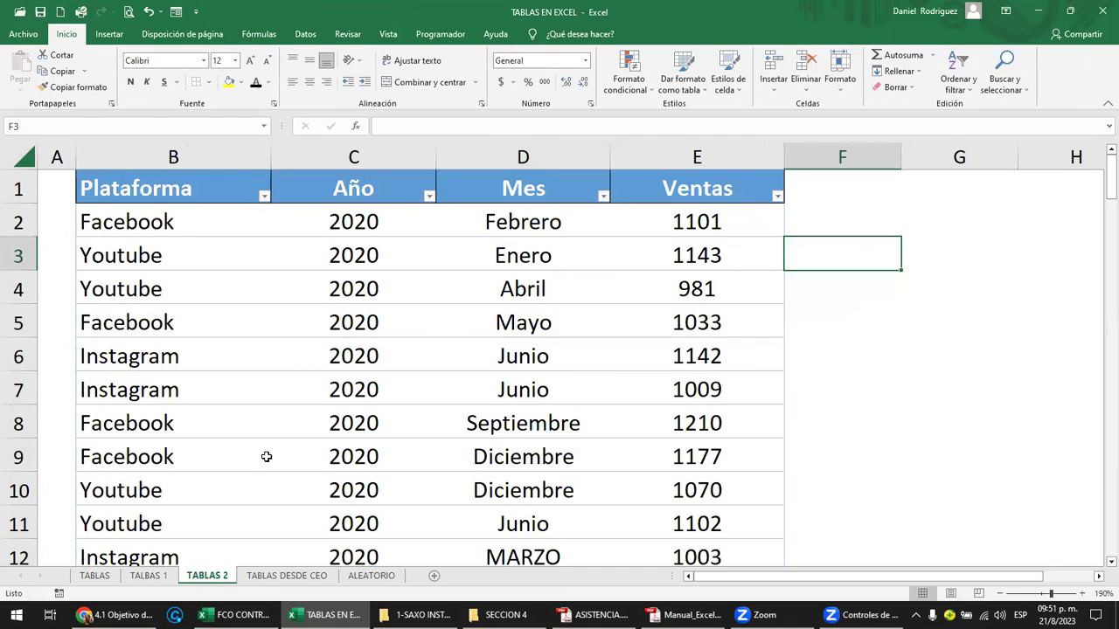
click(228, 332)
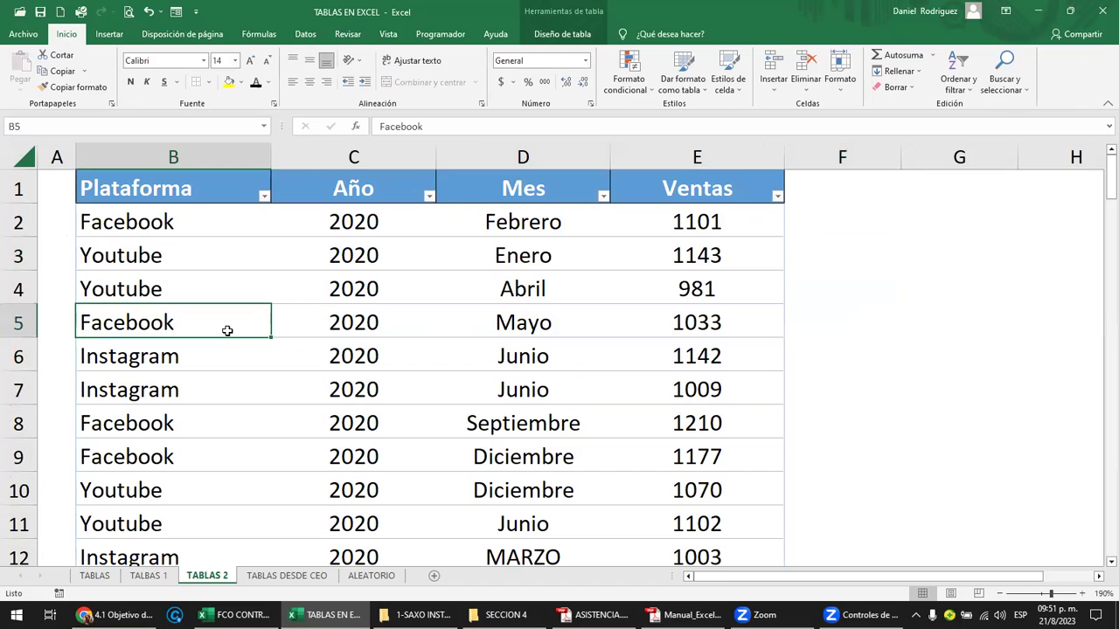
click(167, 179)
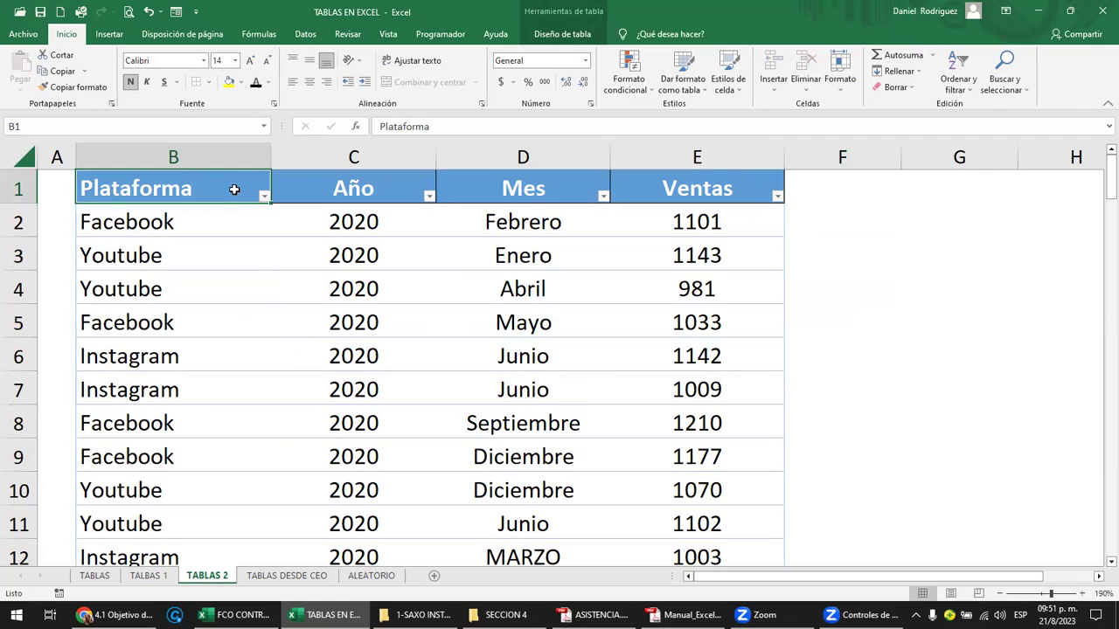
click(577, 36)
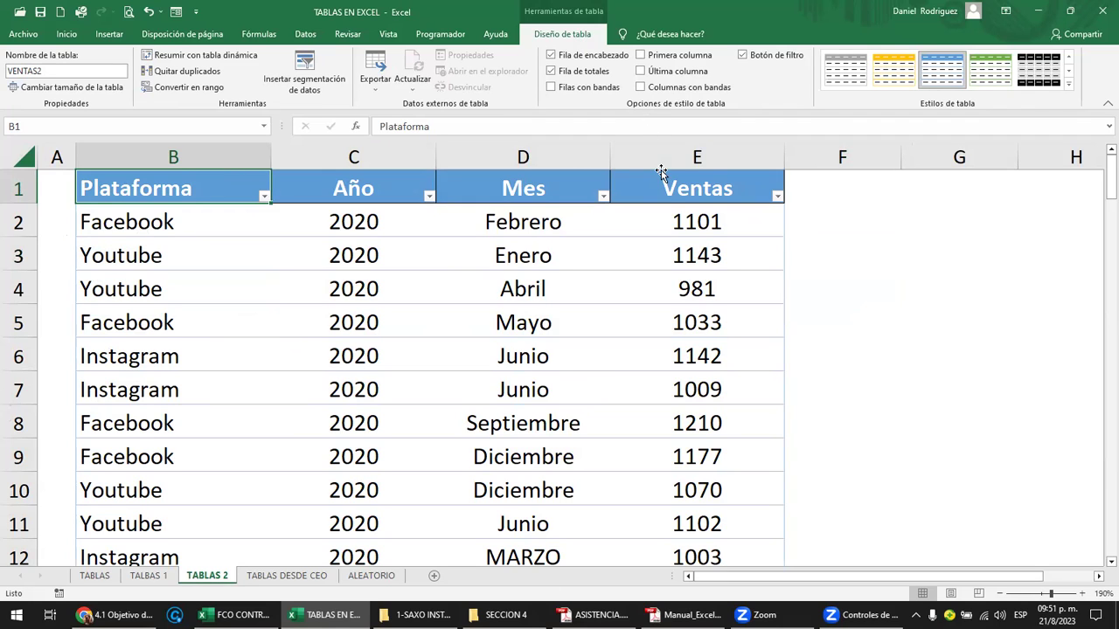
click(800, 296)
Convert the VENTAS2 table to a normal range from cell E2, keeping its blue header.
click(732, 226)
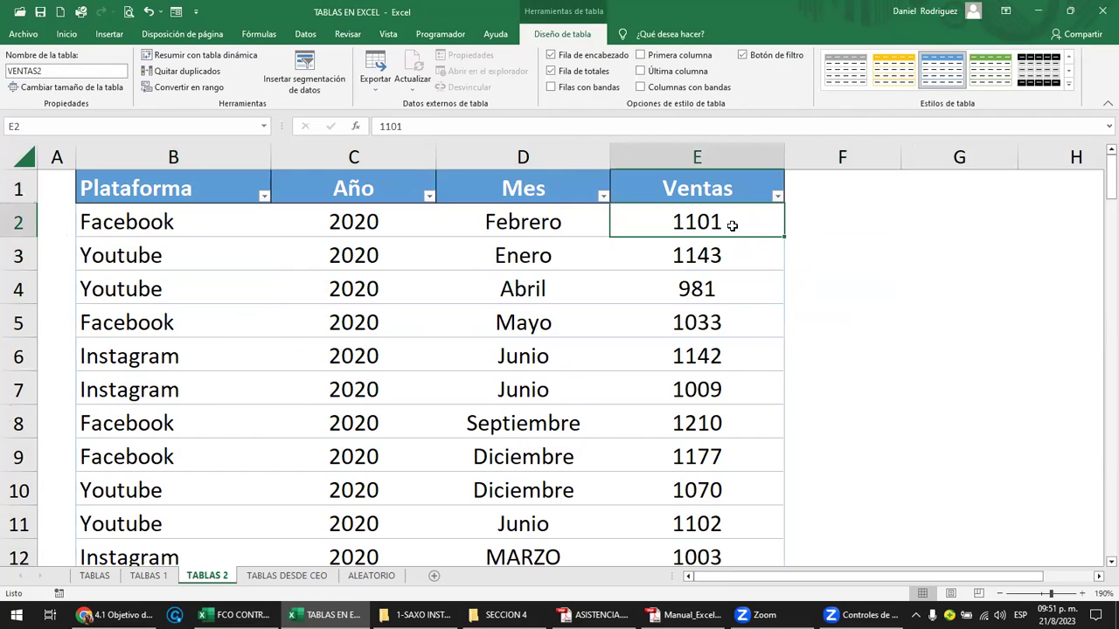
right_click(733, 226)
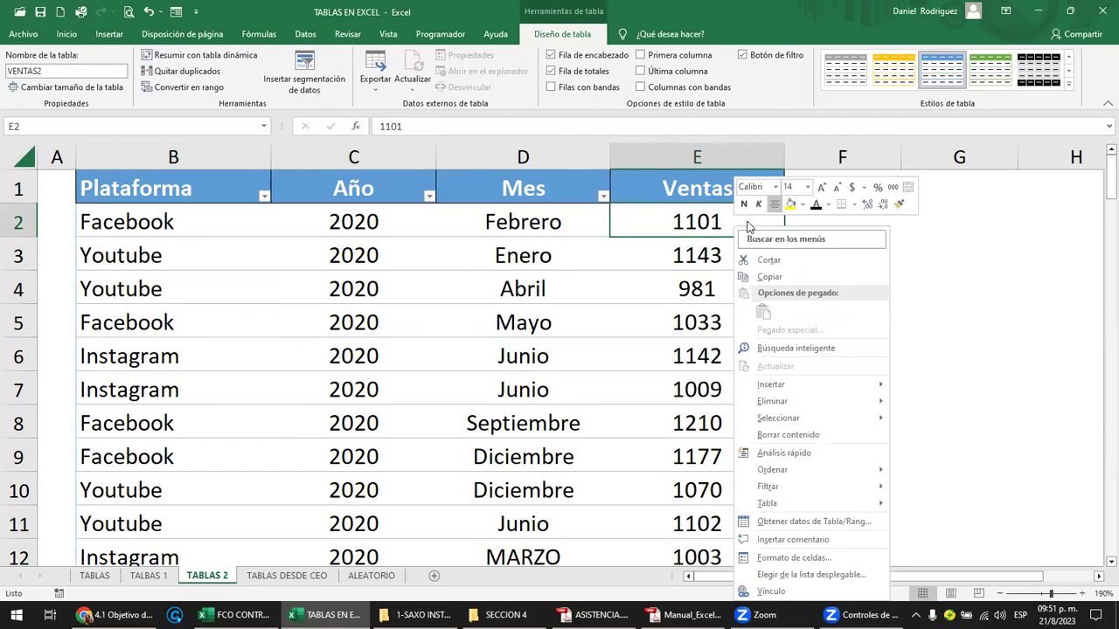
mouse_move(767, 503)
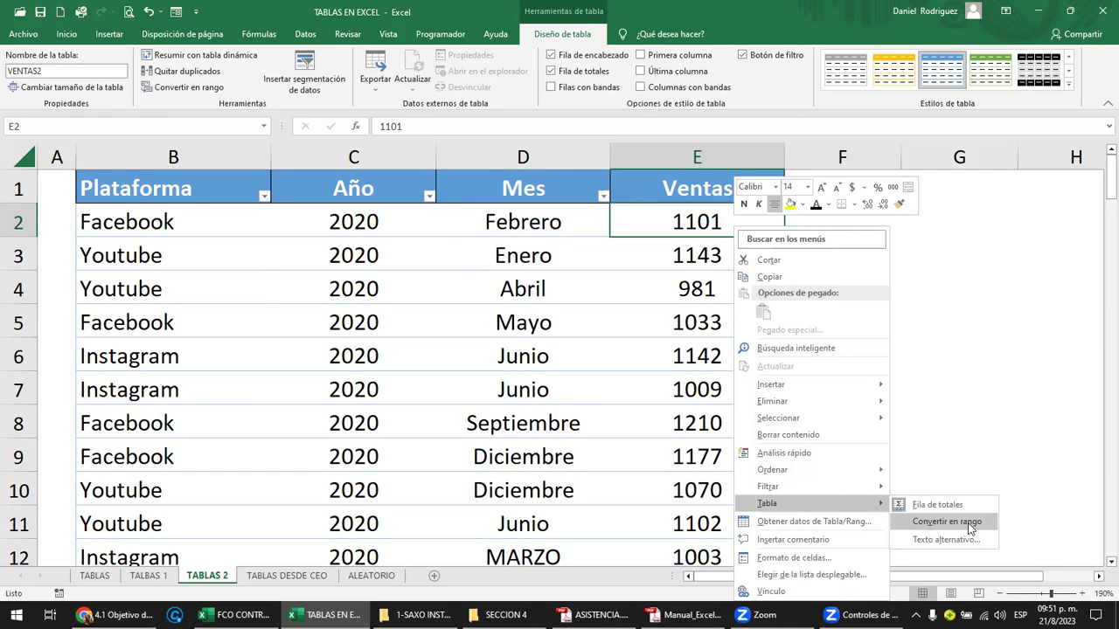
click(947, 521)
click(529, 352)
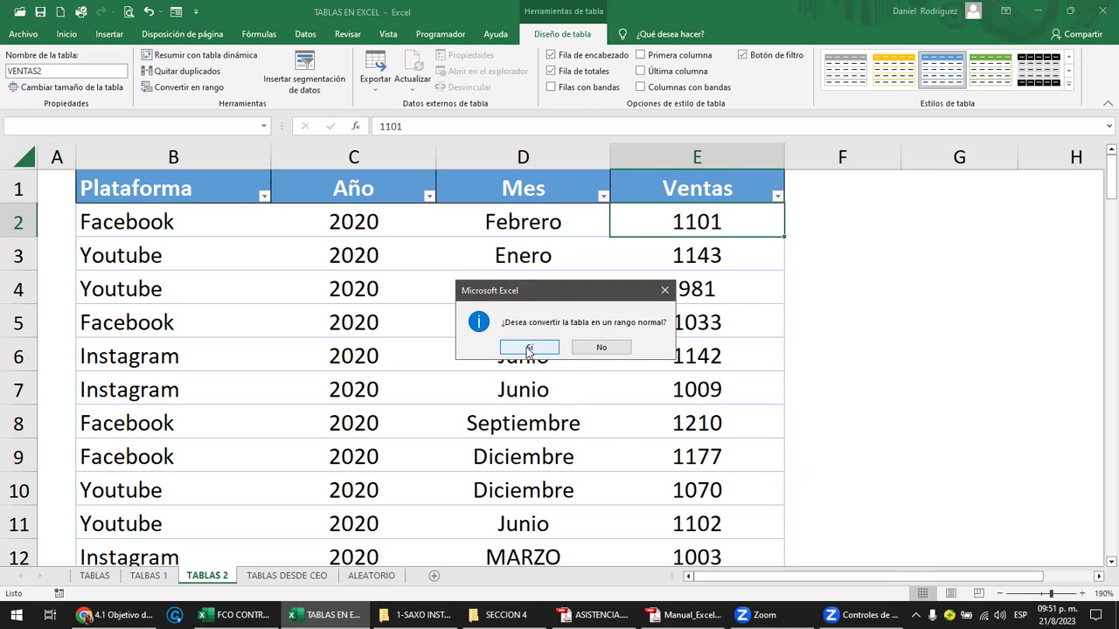
click(529, 350)
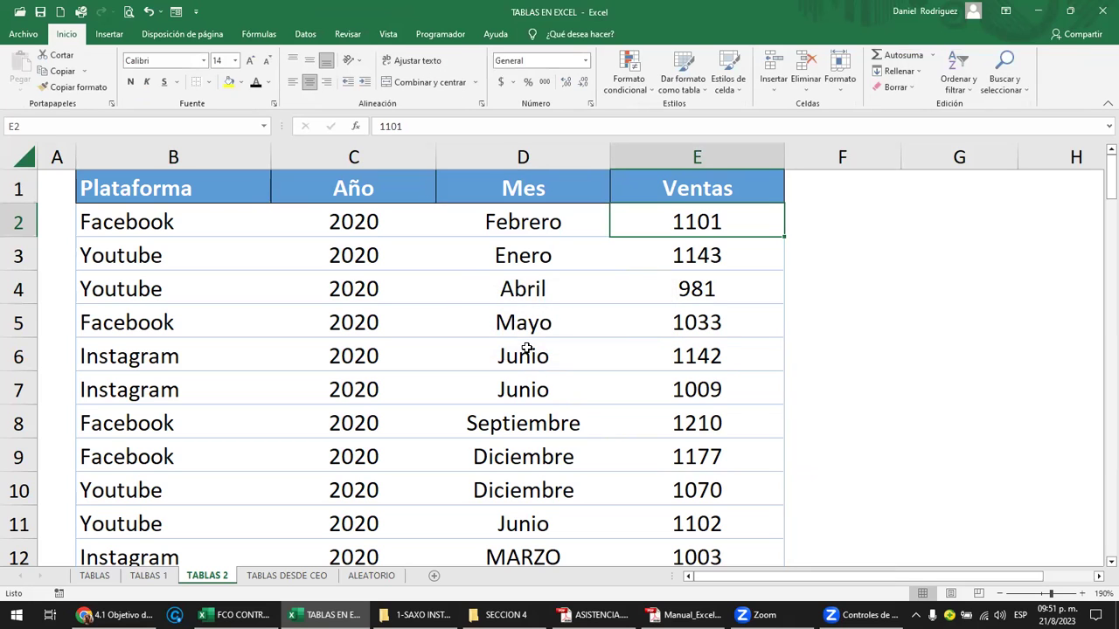
Recreate B1:E101 as table Tabla15 with headers and apply a grey banded style.
click(913, 216)
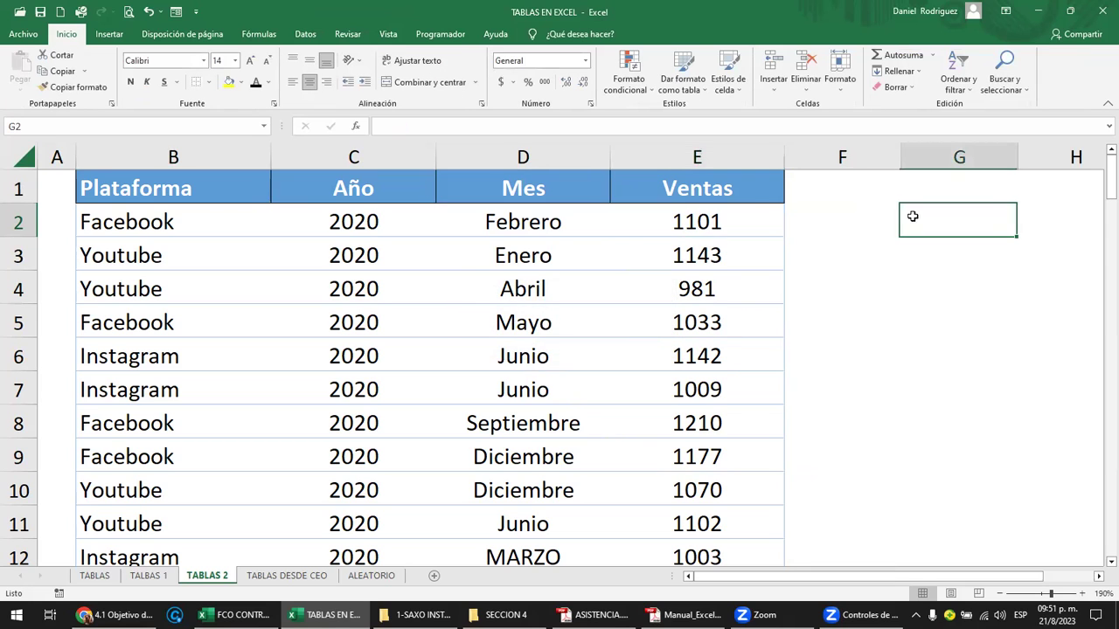
click(714, 187)
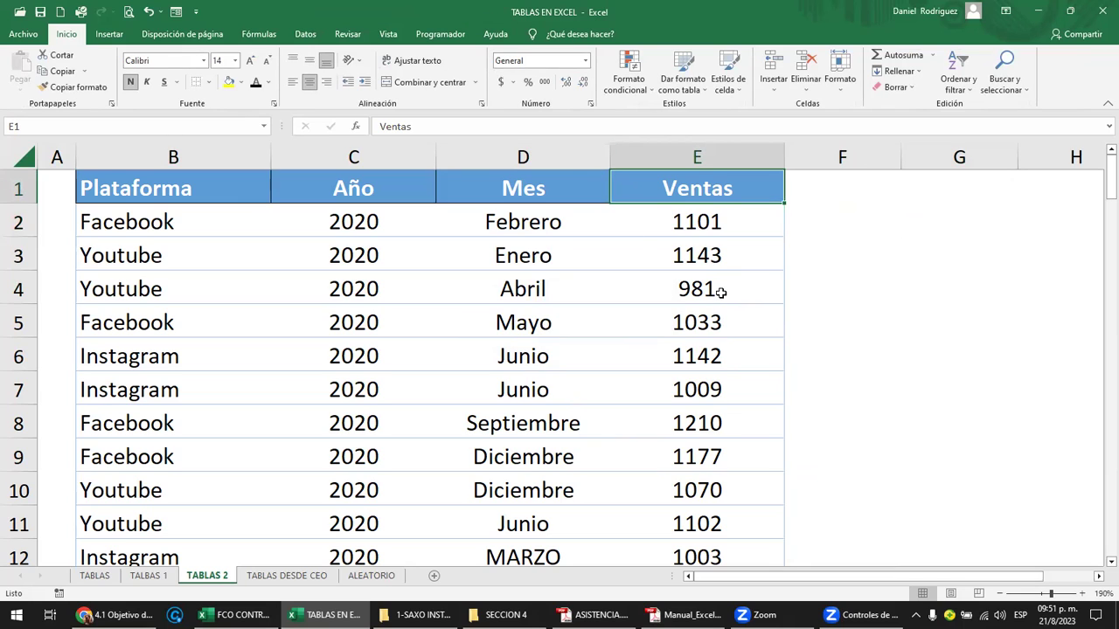
key(ctrl+t)
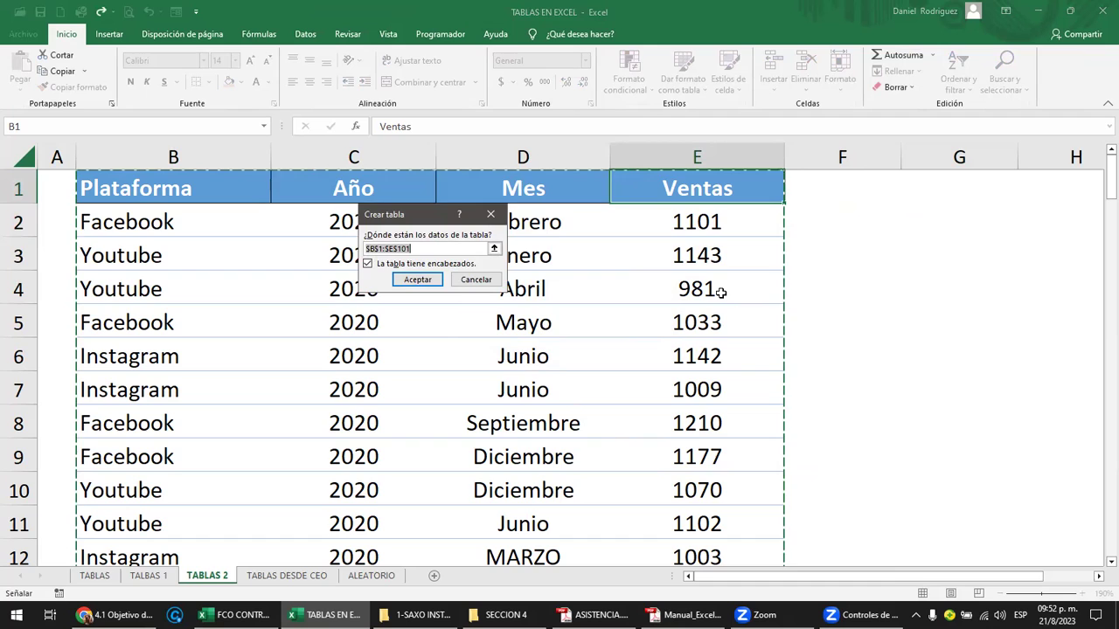
key(Return)
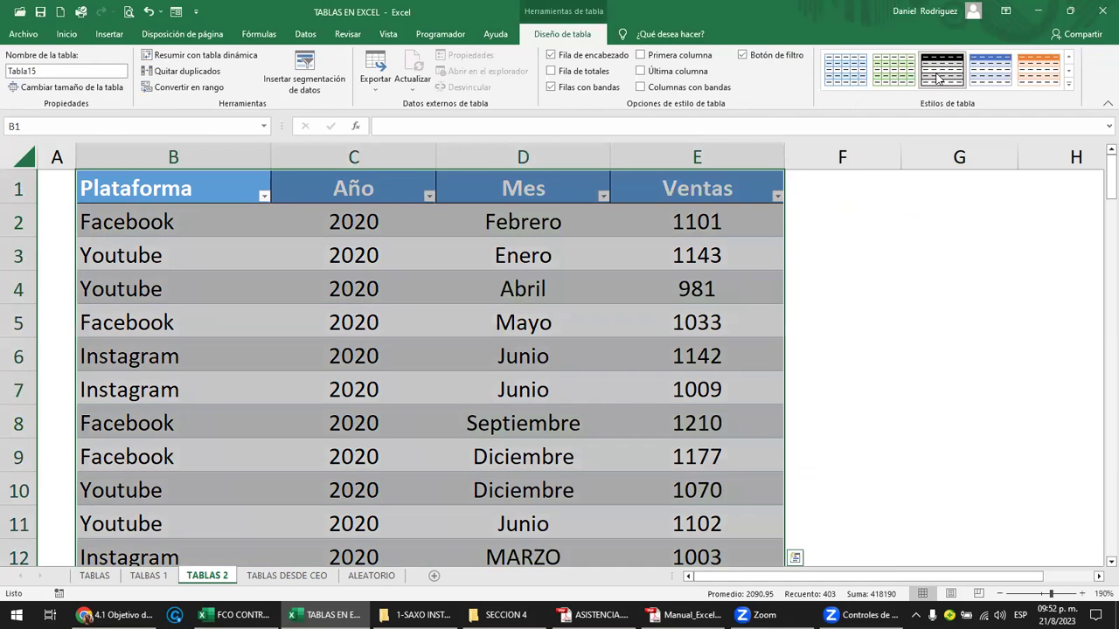
click(938, 76)
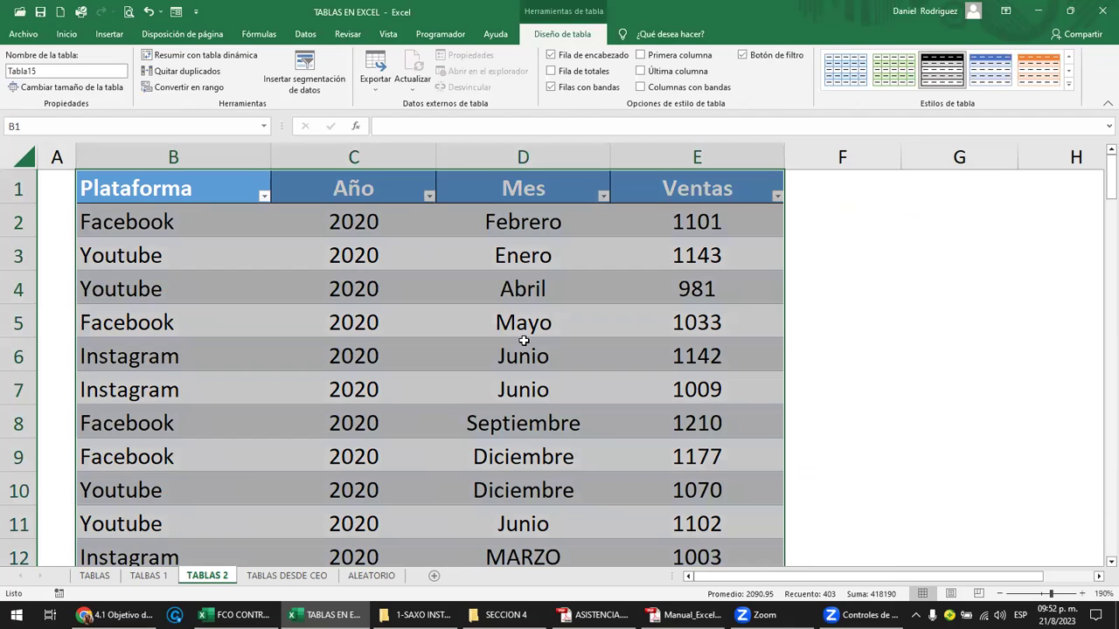
click(841, 295)
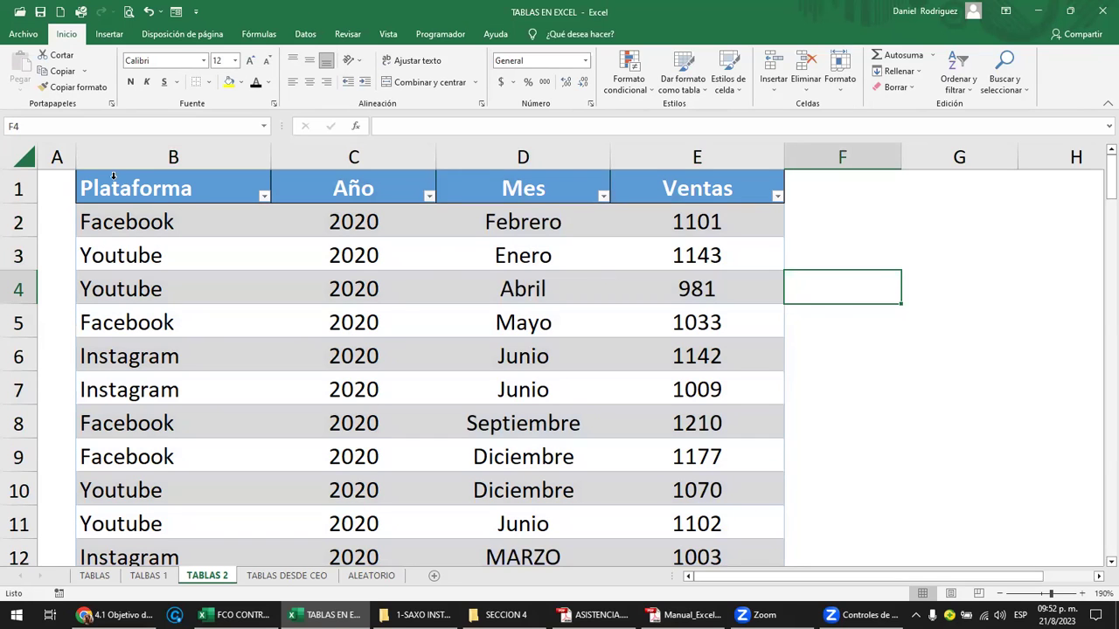
Convert the Mes–Plataforma–Ventas table Tabla15 to a normal range, then go to TABLAS DESDE CEO.
click(542, 187)
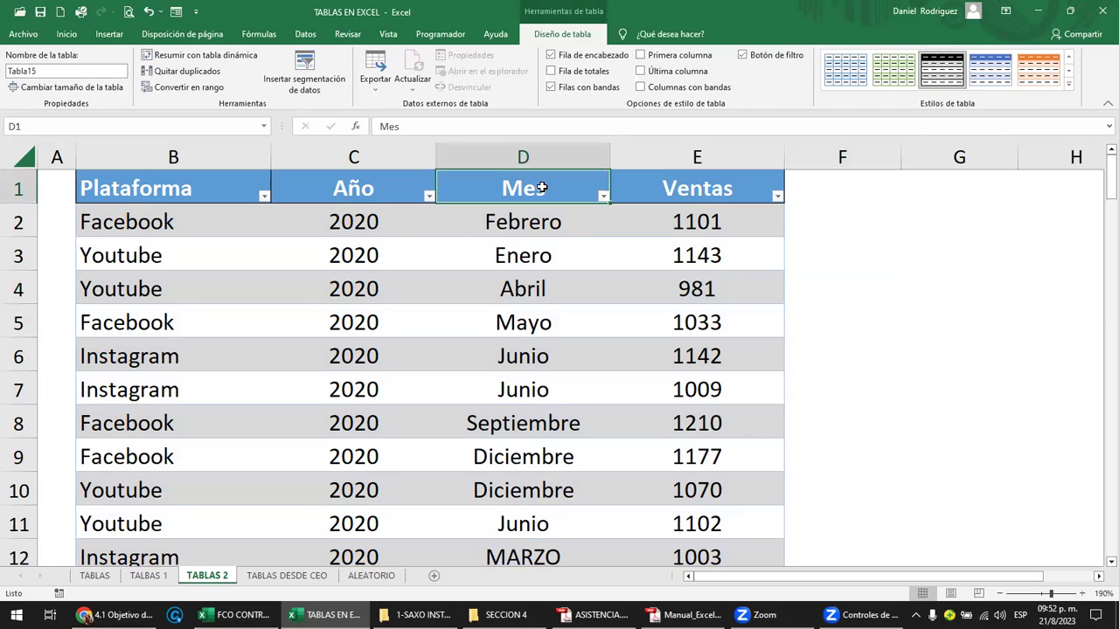
right_click(542, 187)
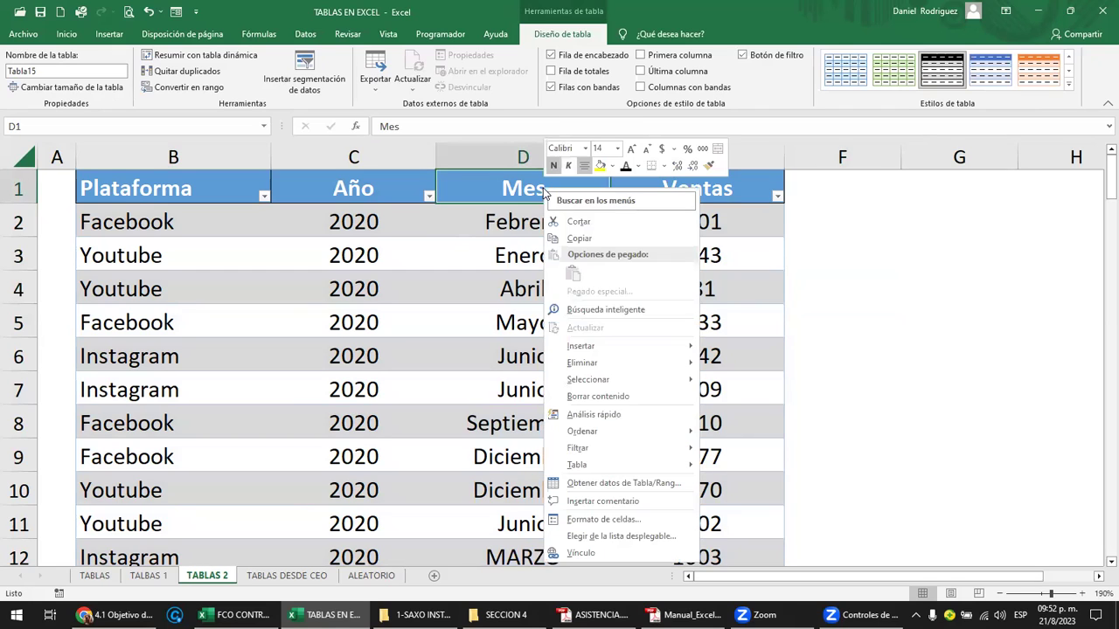
mouse_move(603, 465)
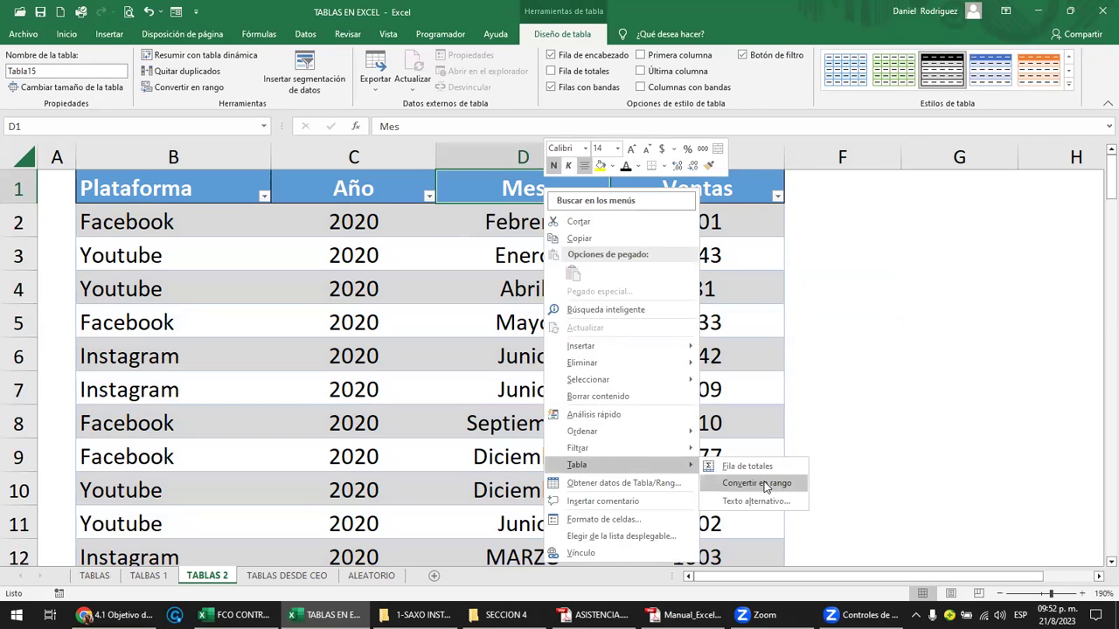
click(764, 487)
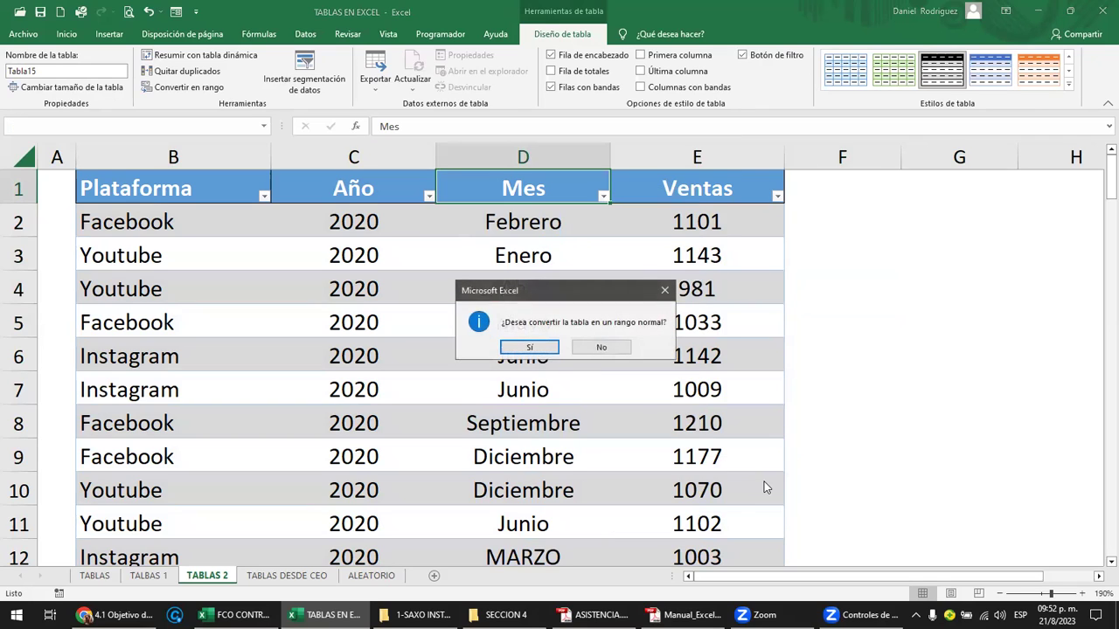
click(531, 349)
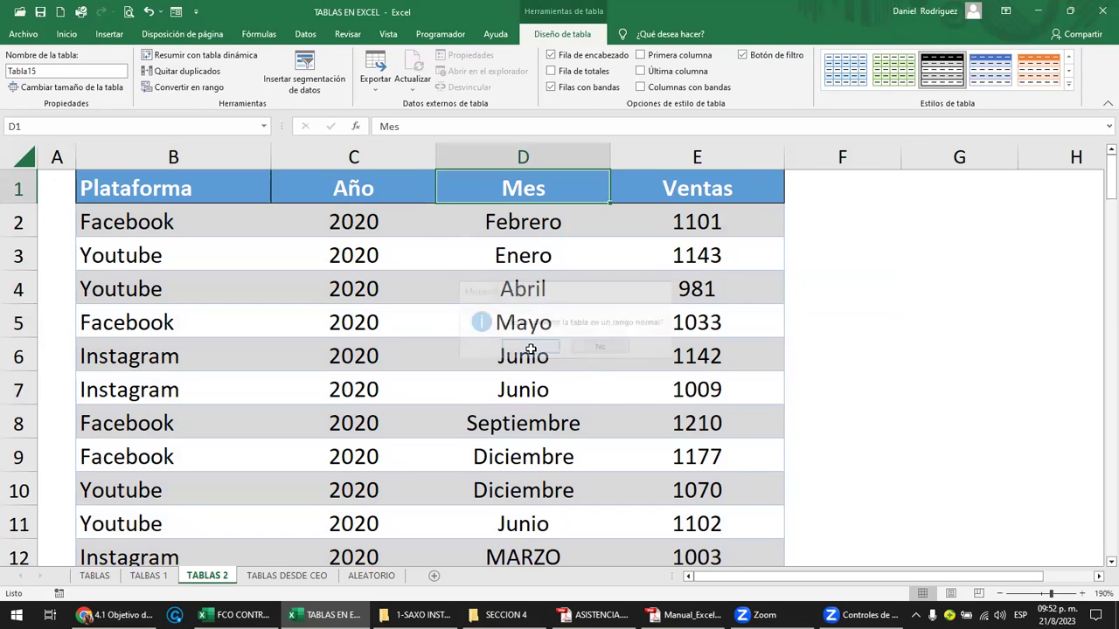
click(297, 577)
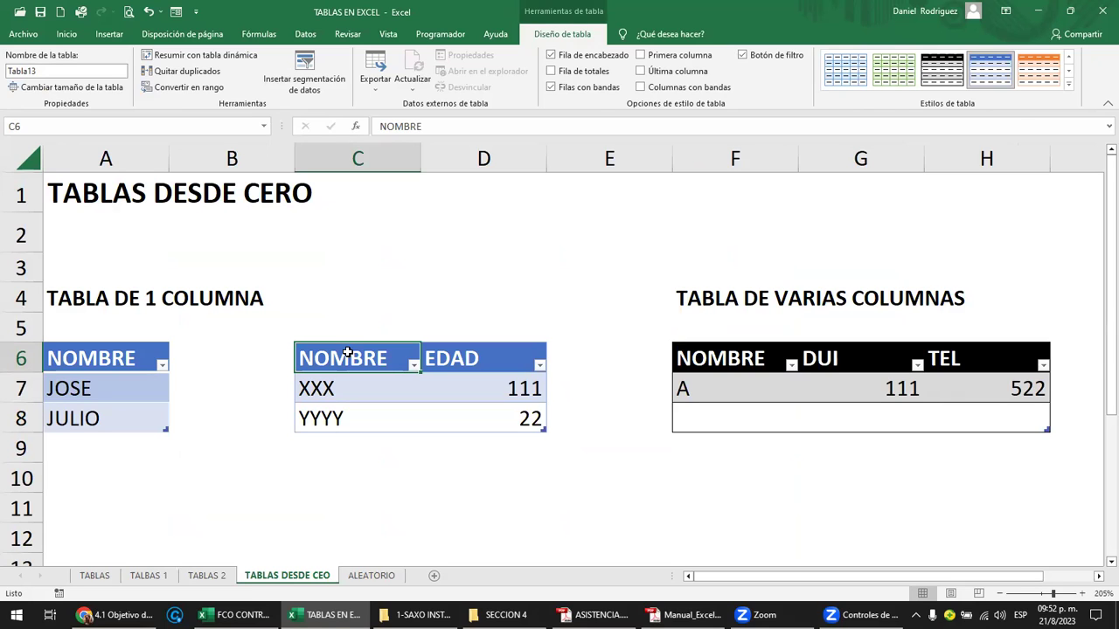
Convert the middle EDAD table to a normal range from the ribbon.
click(474, 358)
click(480, 364)
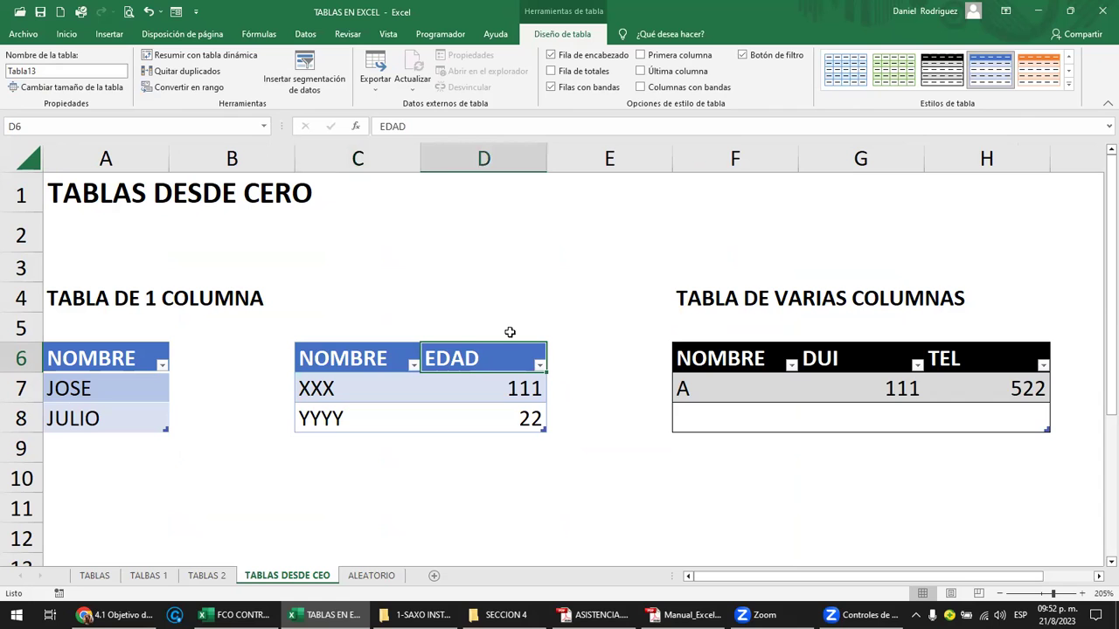
click(199, 88)
click(529, 348)
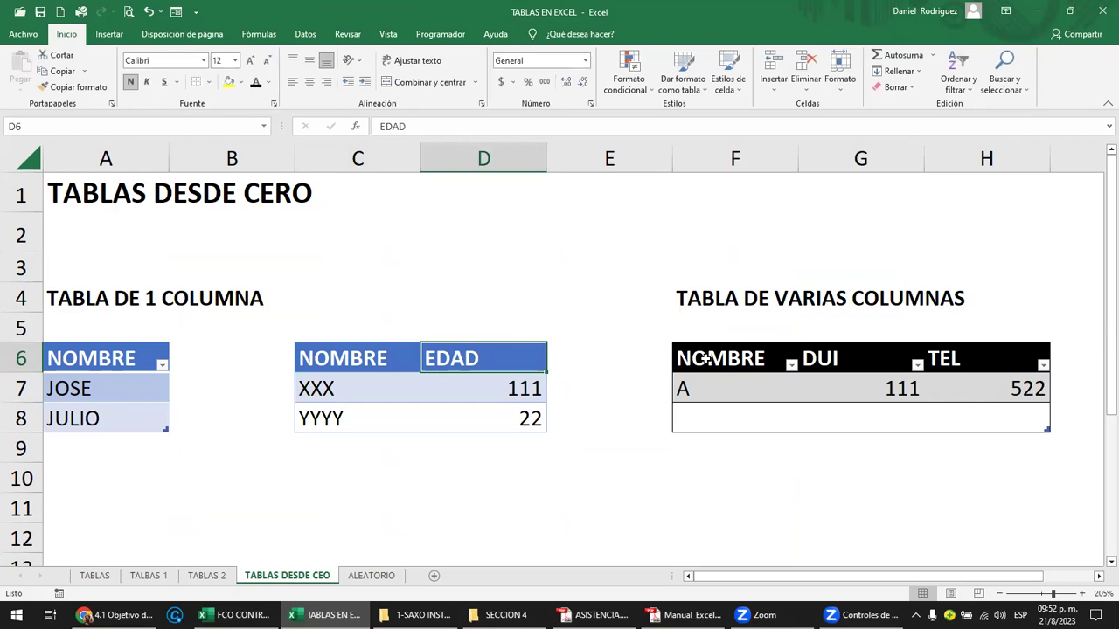
Convert the black NOMBRE table to a range, leaving the multi-column table unchanged.
click(704, 359)
right_click(705, 359)
mouse_move(770, 504)
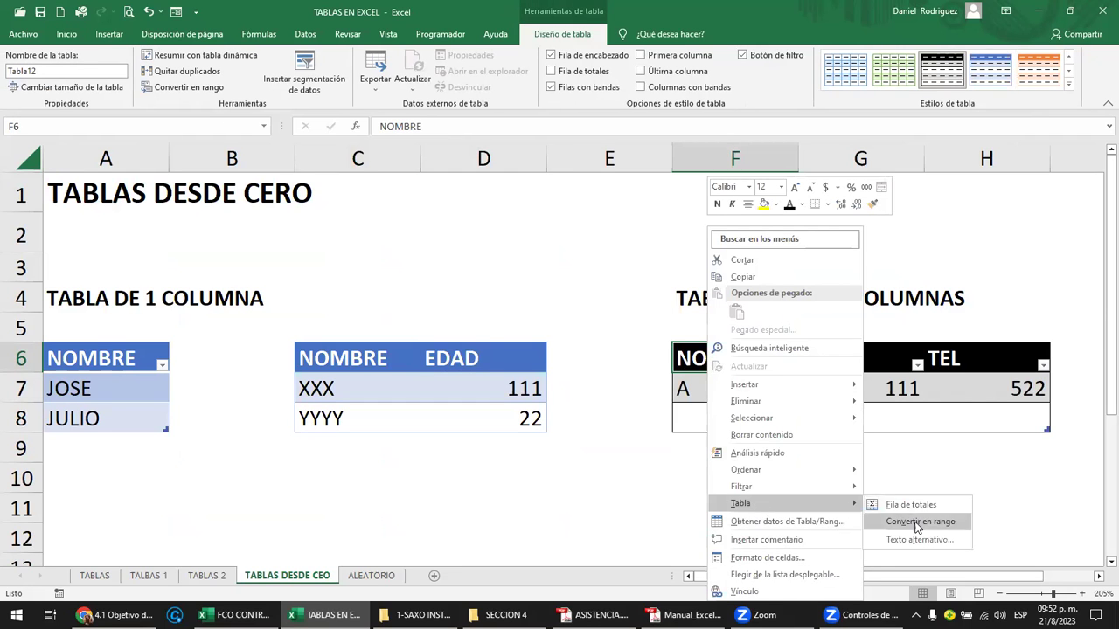
click(920, 523)
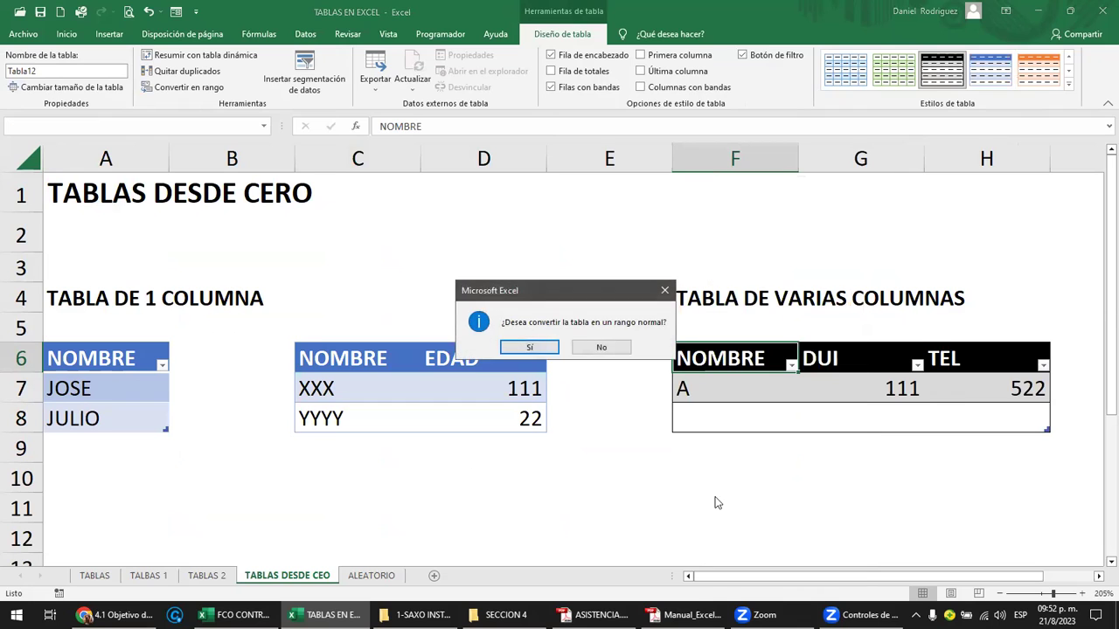
click(528, 348)
click(542, 479)
click(704, 353)
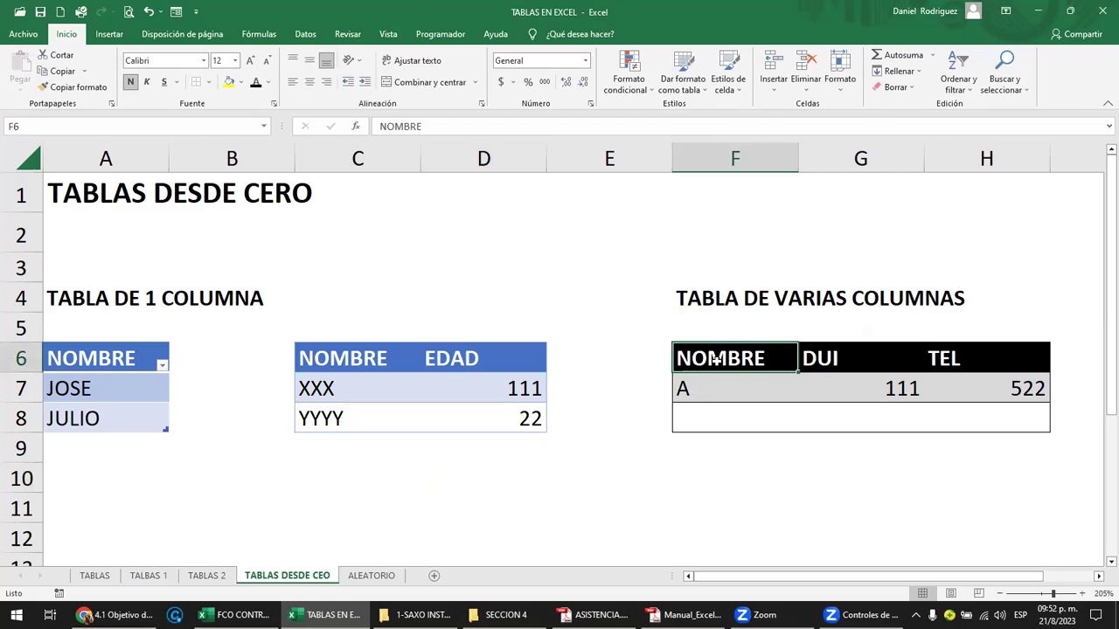
right_click(715, 360)
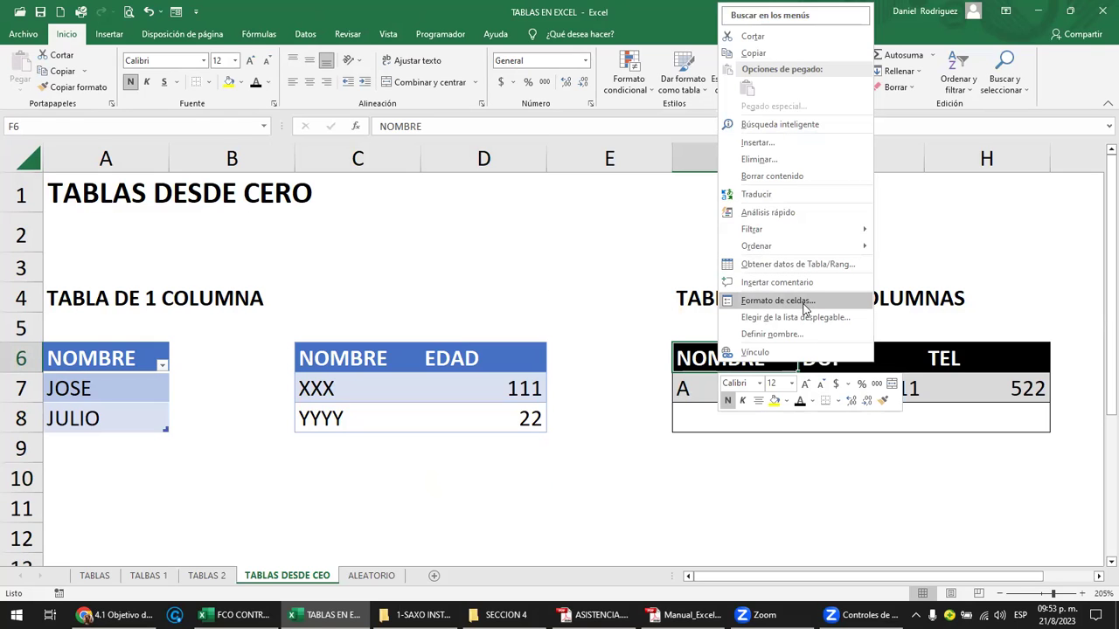
key(Escape)
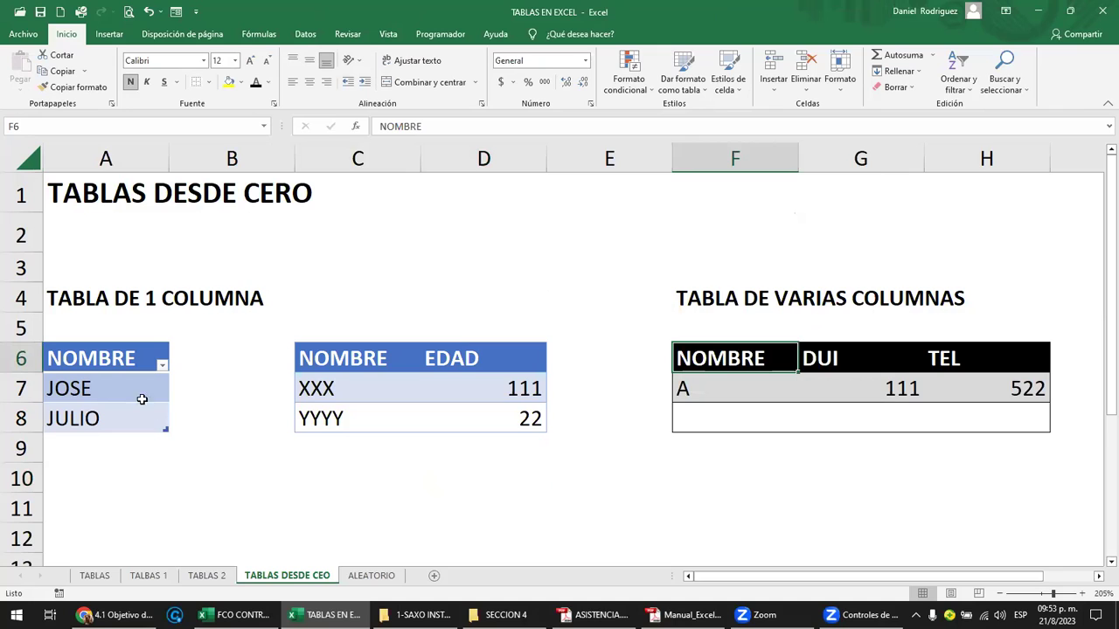
Convert the one-column NOMBRE table at A6 to a normal range, keeping its blue colours.
click(118, 359)
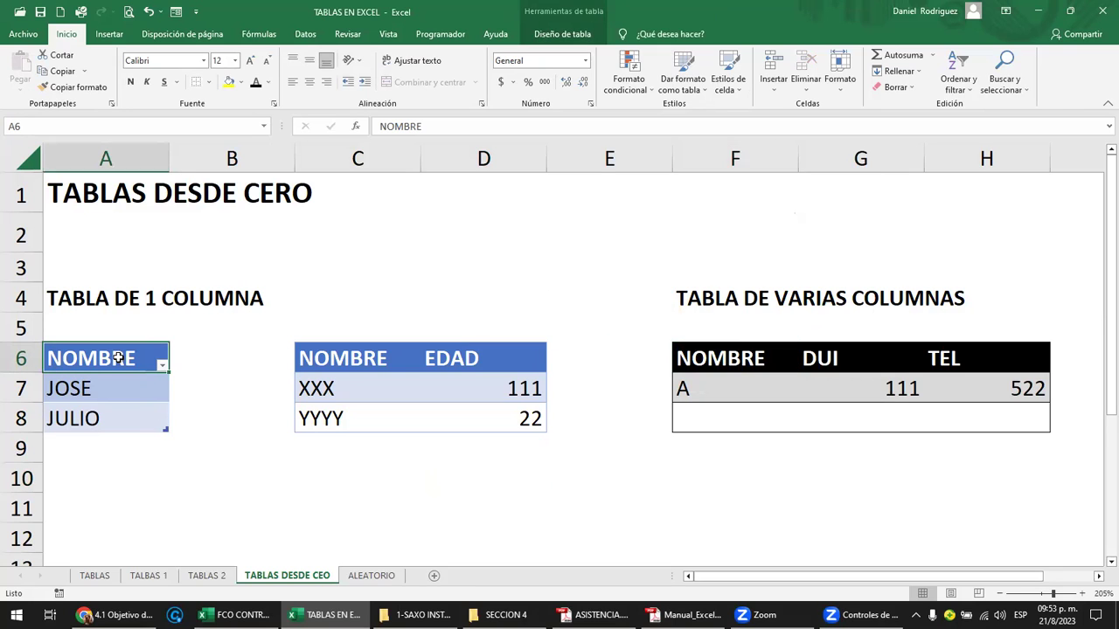
right_click(118, 358)
mouse_move(200, 503)
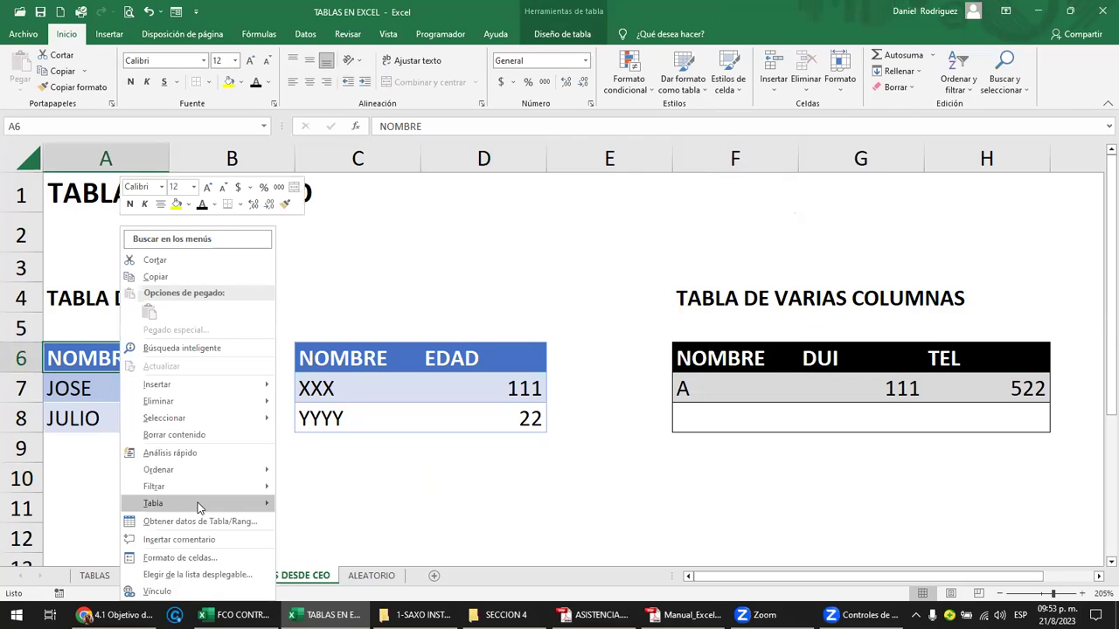
click(320, 522)
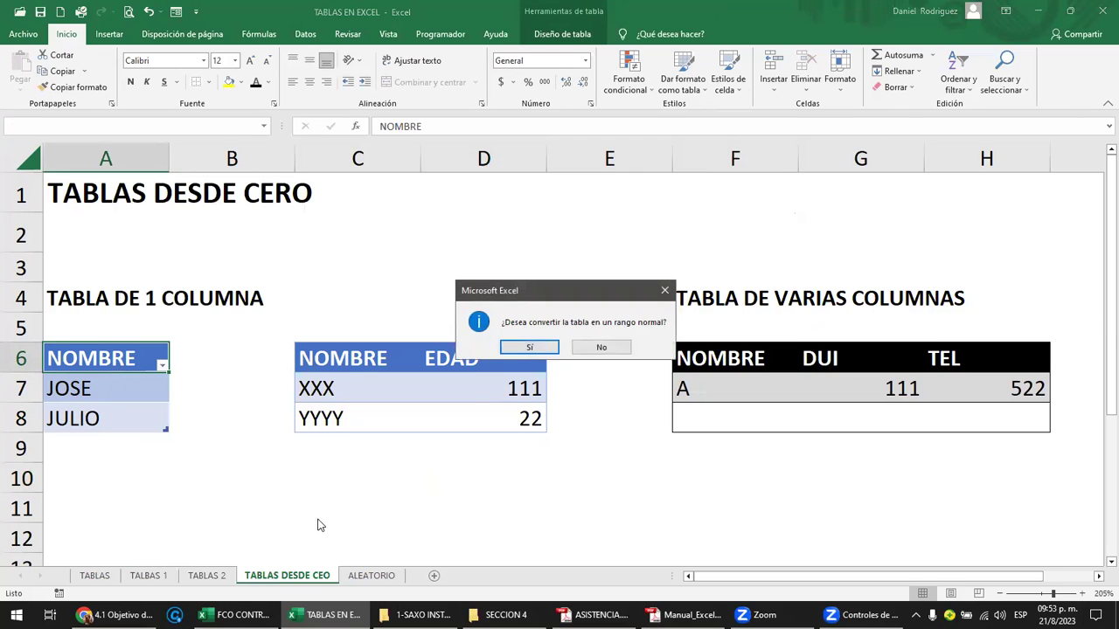
click(528, 348)
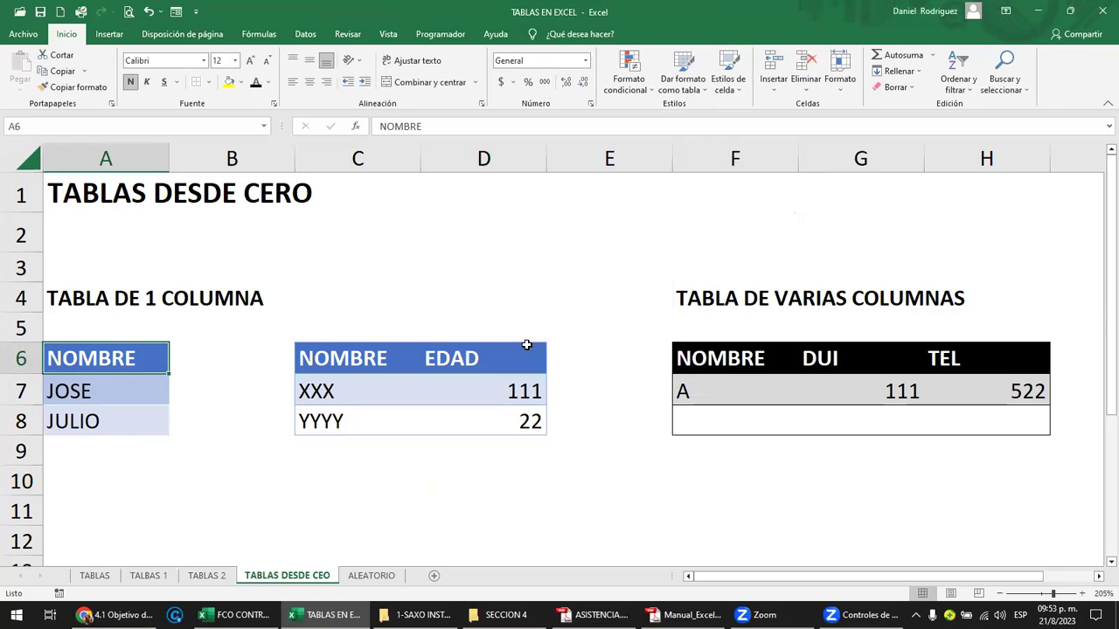
click(480, 278)
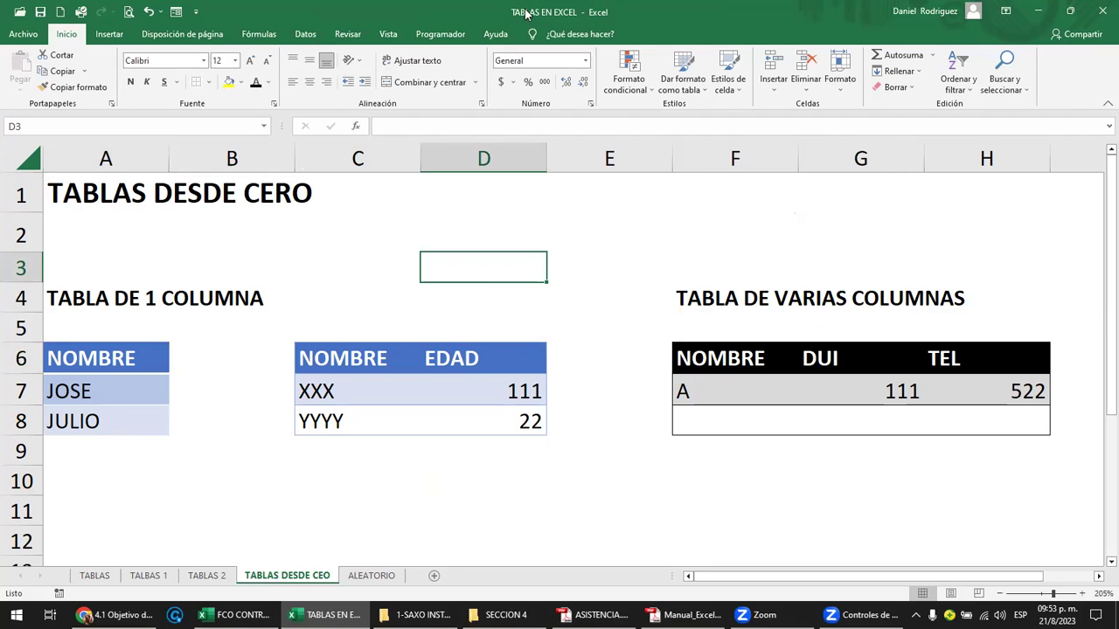
Restore and re-maximize the Excel window, then move back through the sheets to TABLAS.
drag(511, 15, 612, 31)
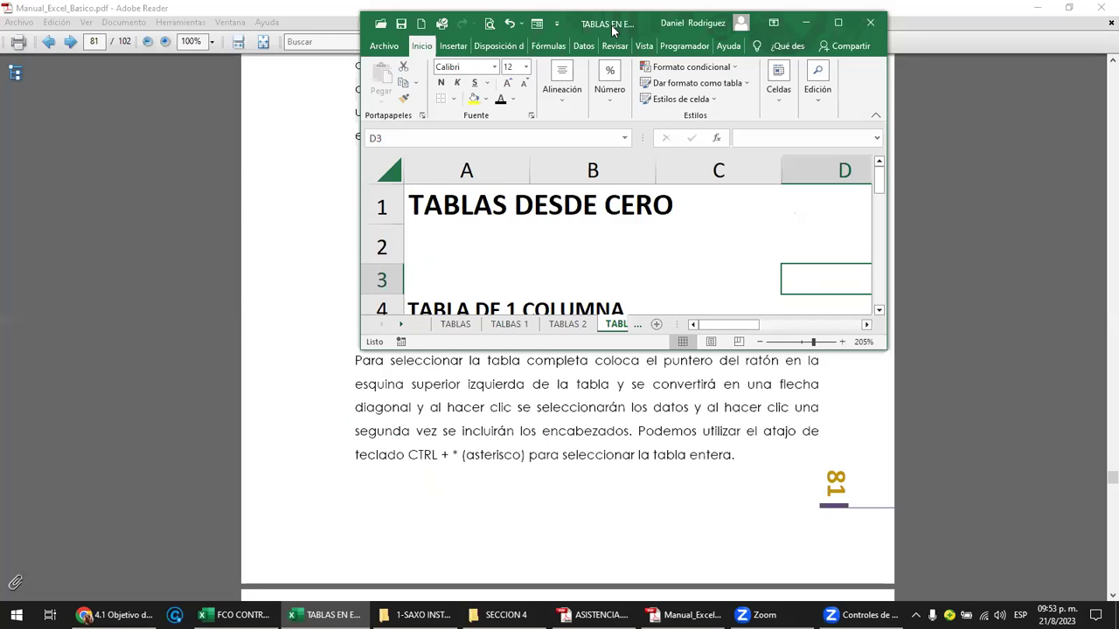
double_click(612, 30)
click(373, 576)
key(ctrl+Page_Up)
key(ctrl+Page_Up)
key(ctrl+Page_Up)
key(ctrl+Page_Up)
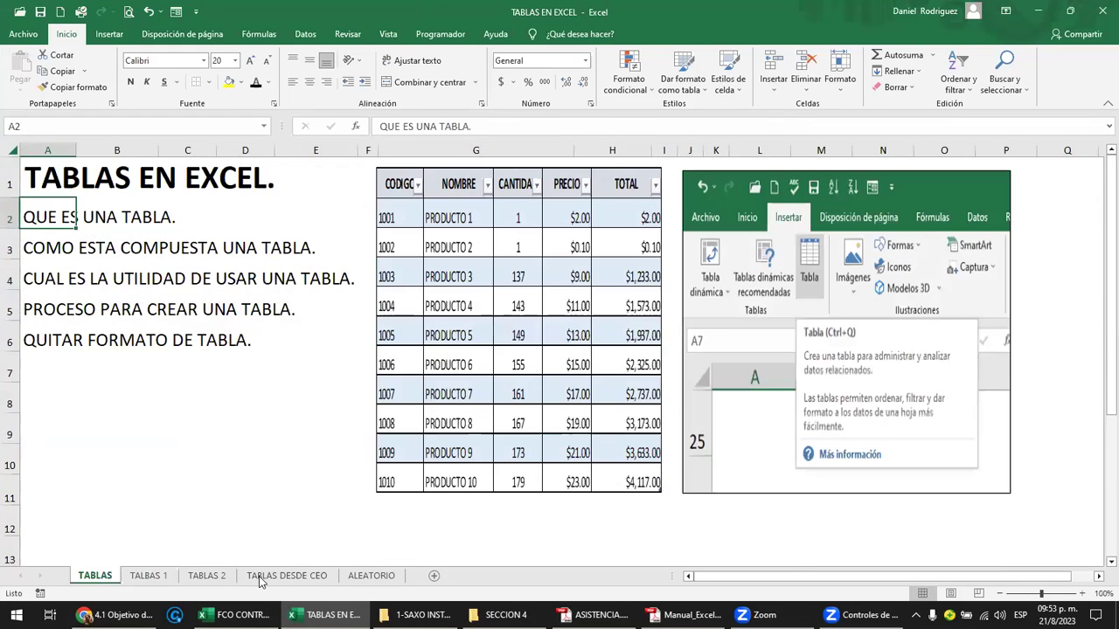
Check that Name Manager on TABLAS DESDE CERO lists no names, then switch to TABLAS 1.
click(260, 579)
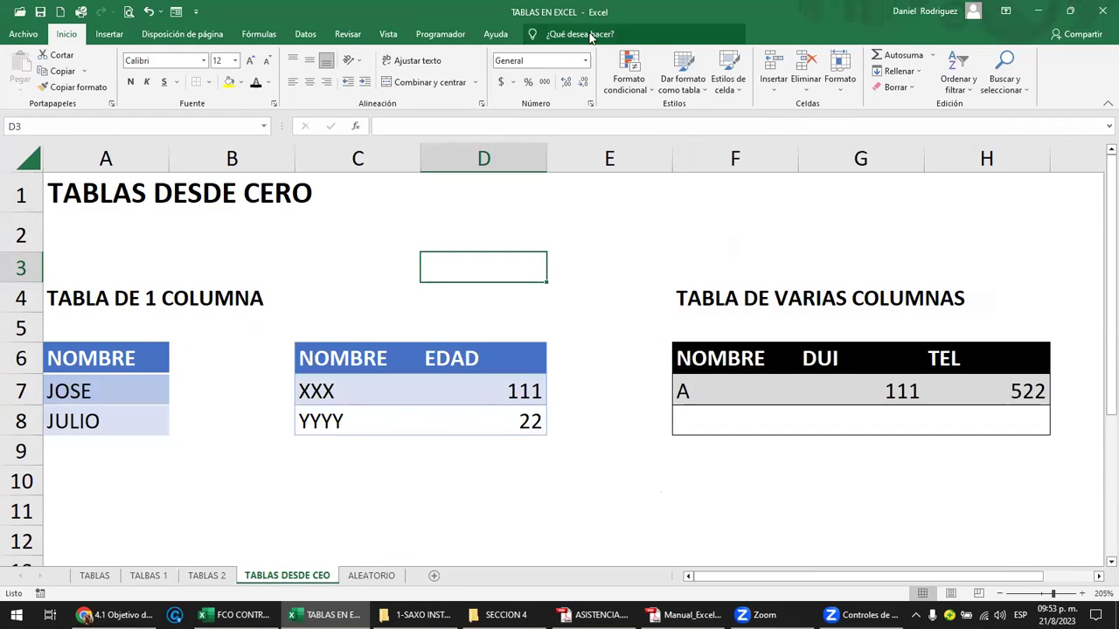
click(260, 35)
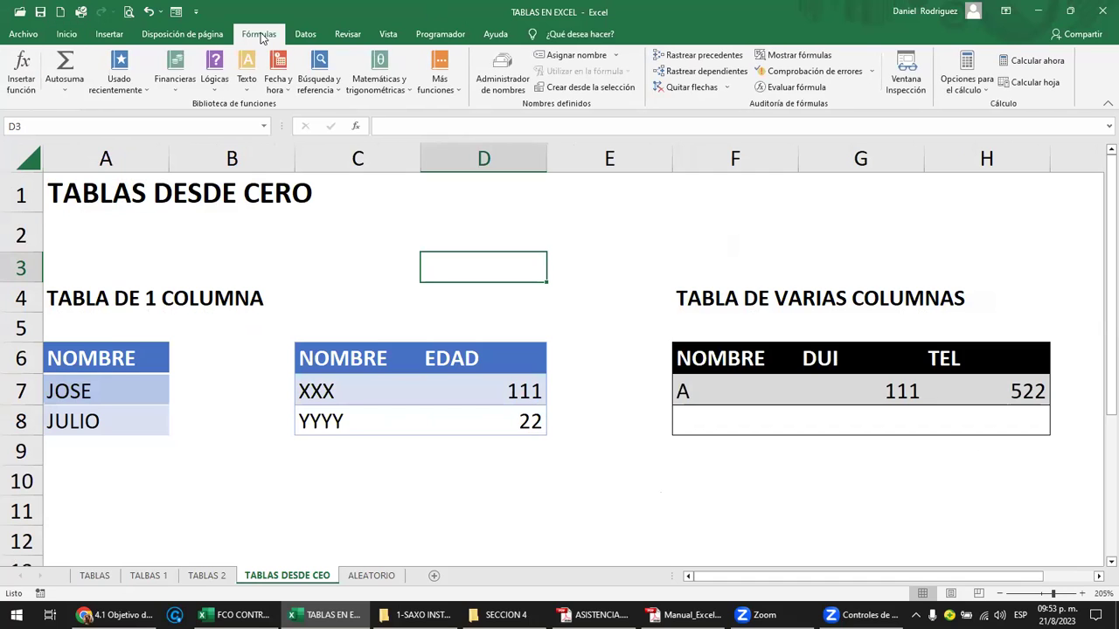
click(505, 78)
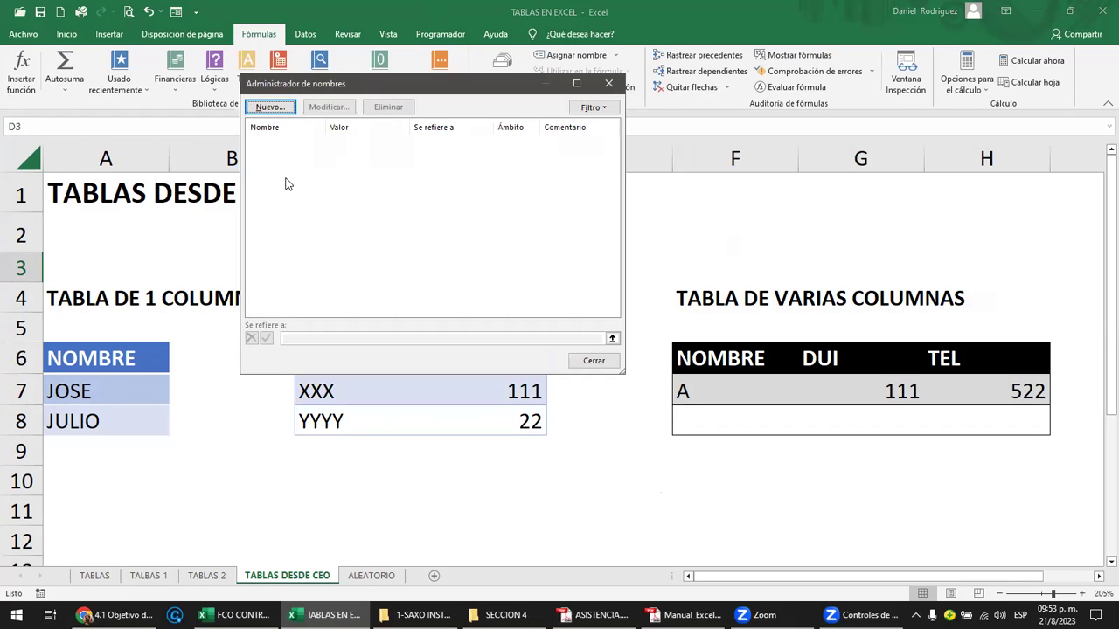
click(610, 84)
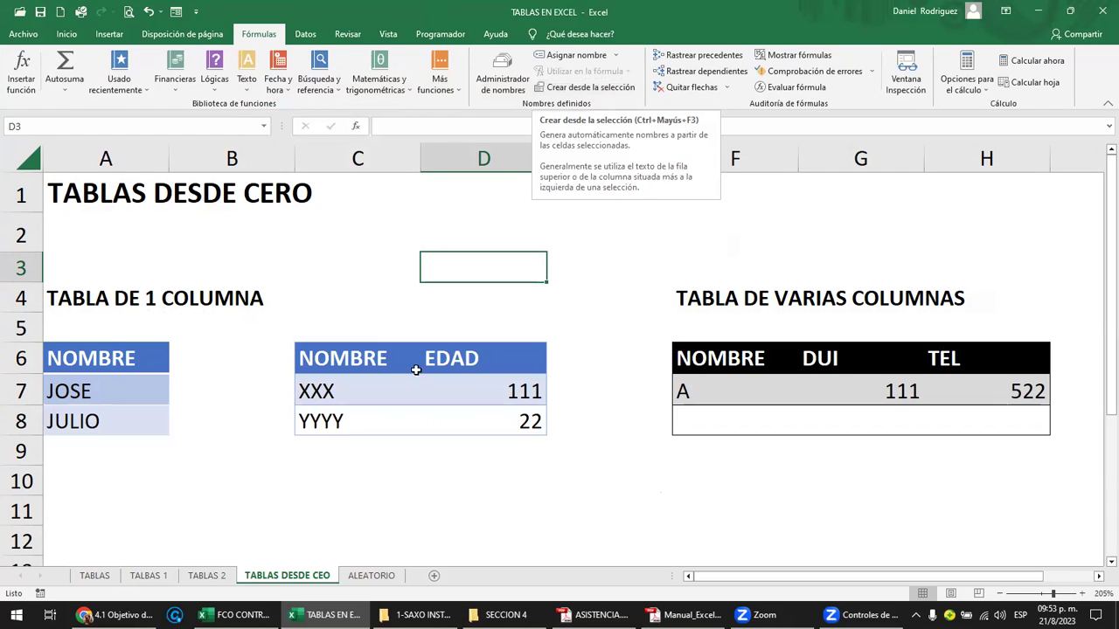
click(158, 579)
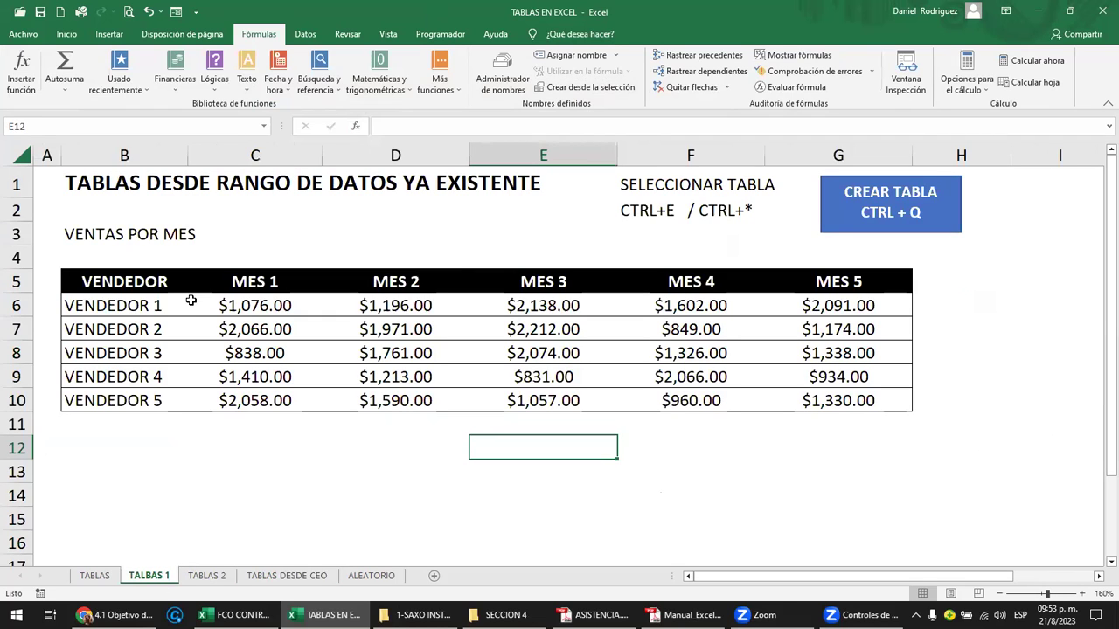
Make the VENDEDOR sales range at B5 a table with headers (Tabla16) using Ctrl+Q.
click(176, 289)
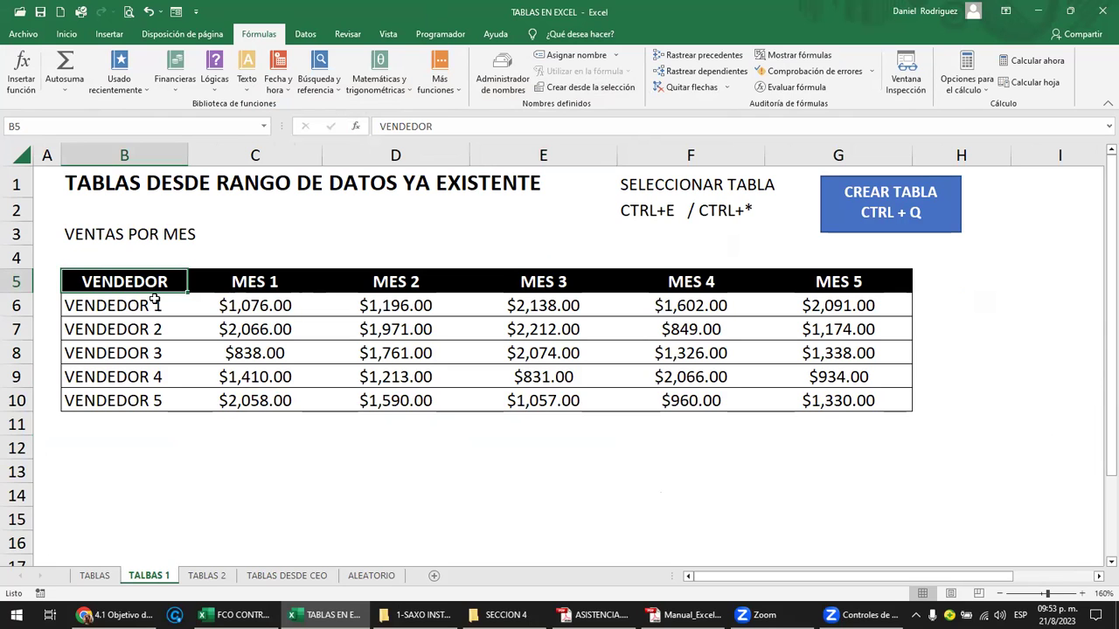
key(ctrl+q)
key(Return)
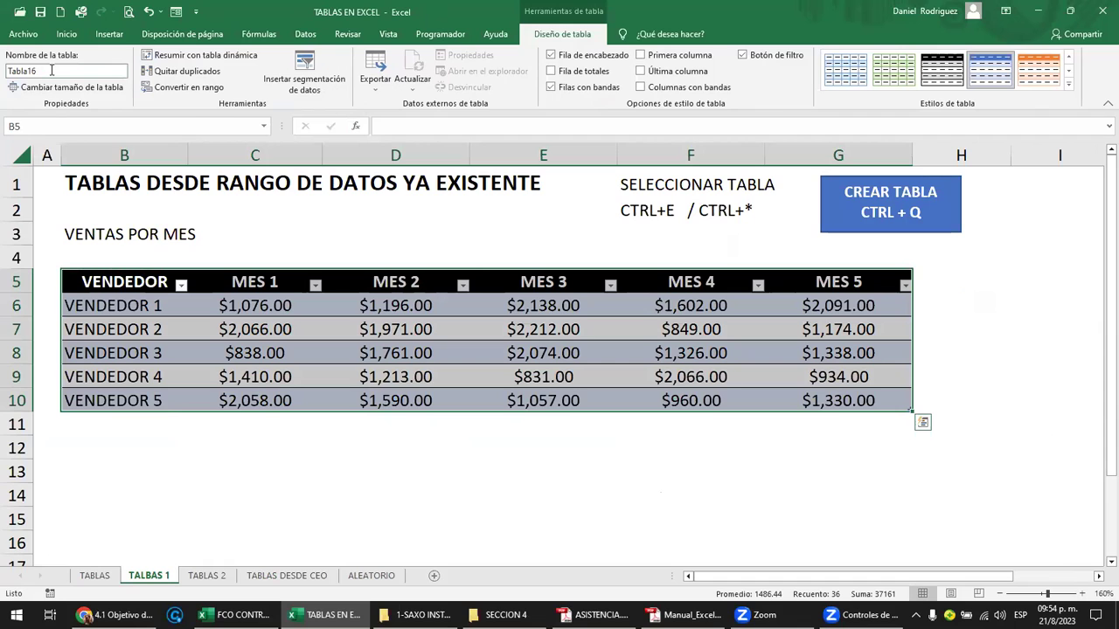
click(323, 251)
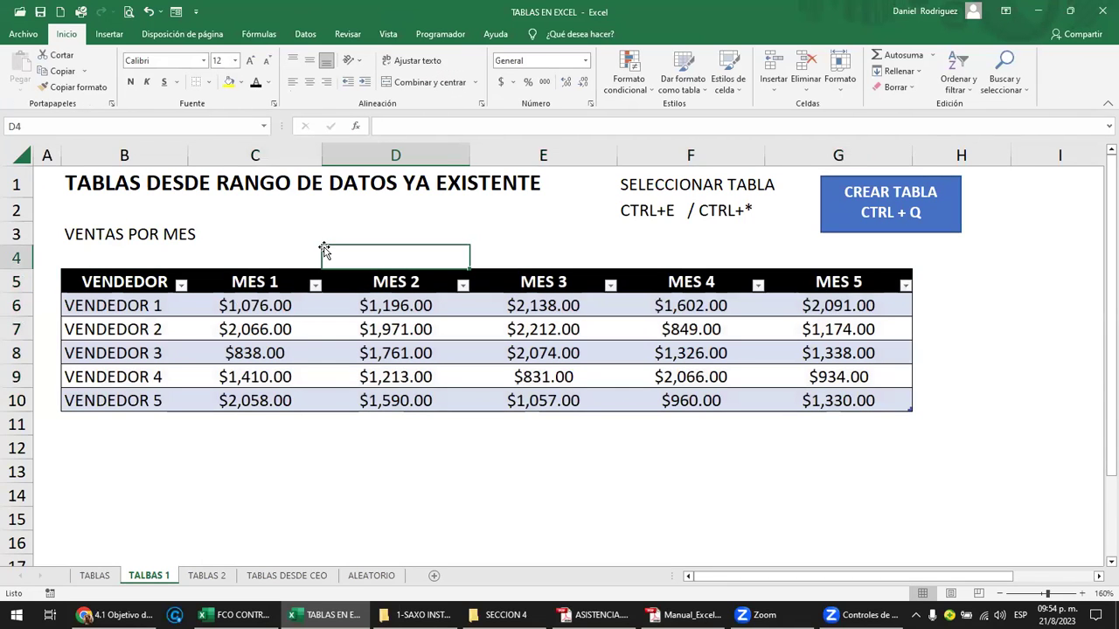
click(354, 475)
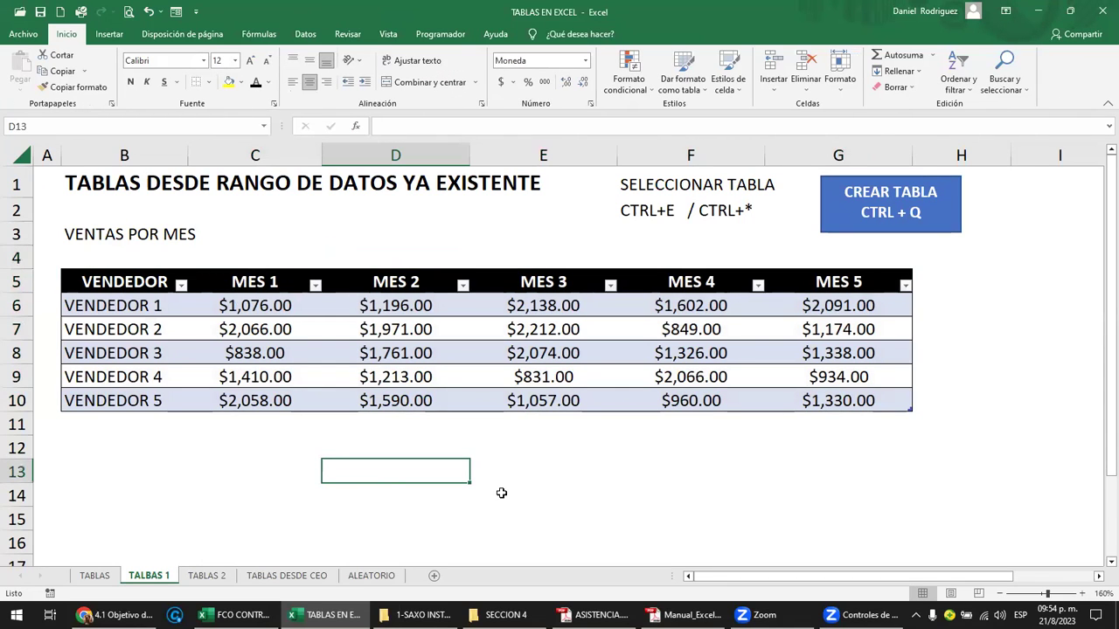
click(1017, 380)
click(742, 516)
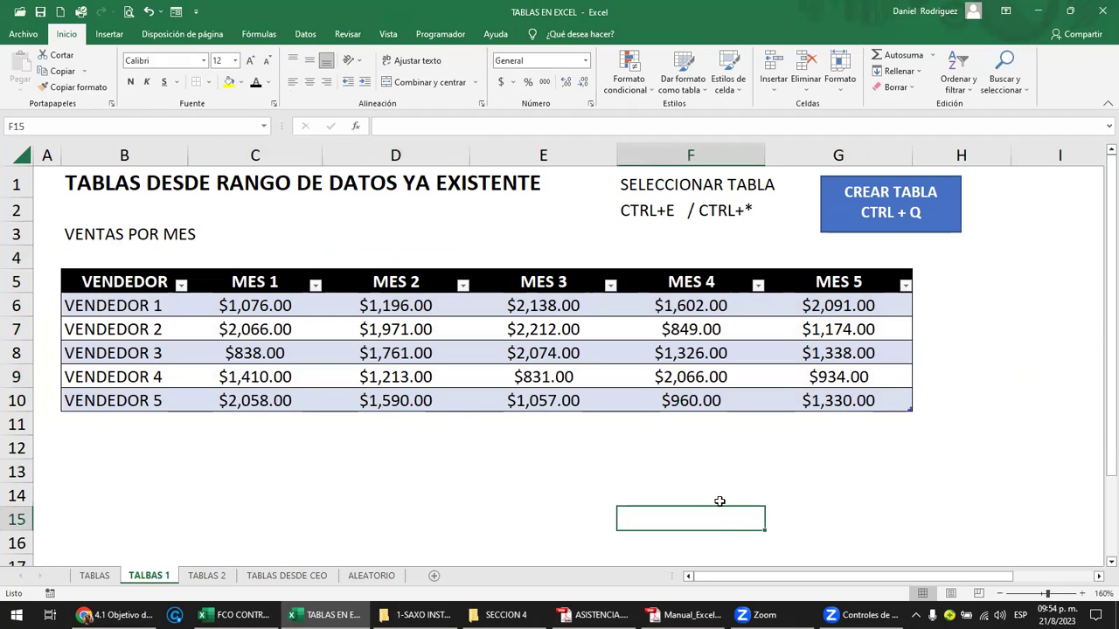
click(836, 472)
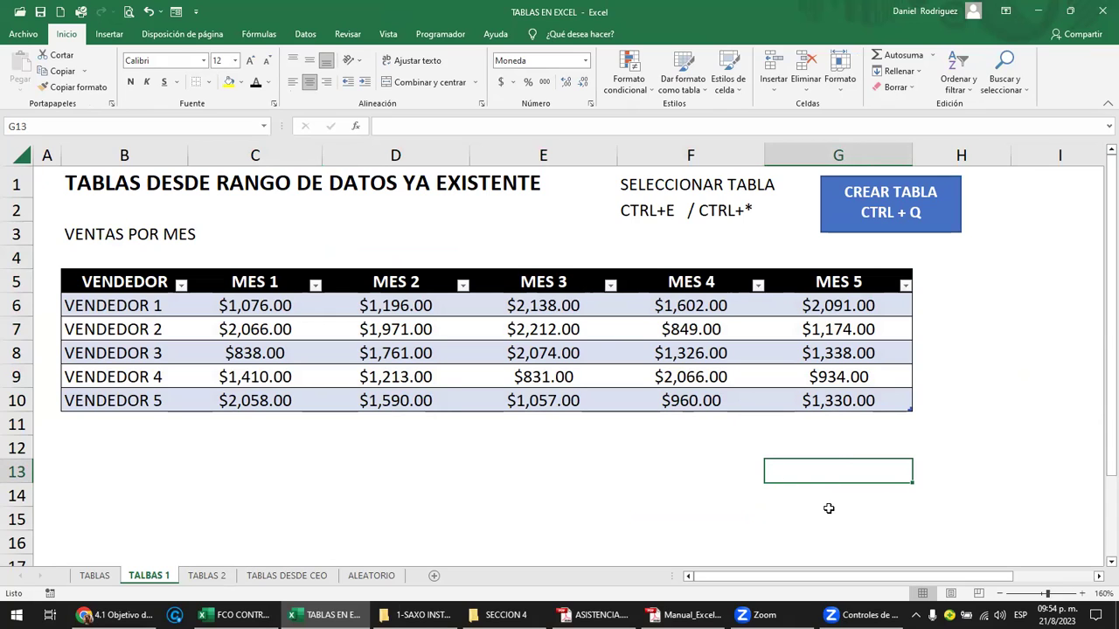
Clear the stray letters in G13 and enter COMISION, 10 and 20 in I5:I7.
text(DA)
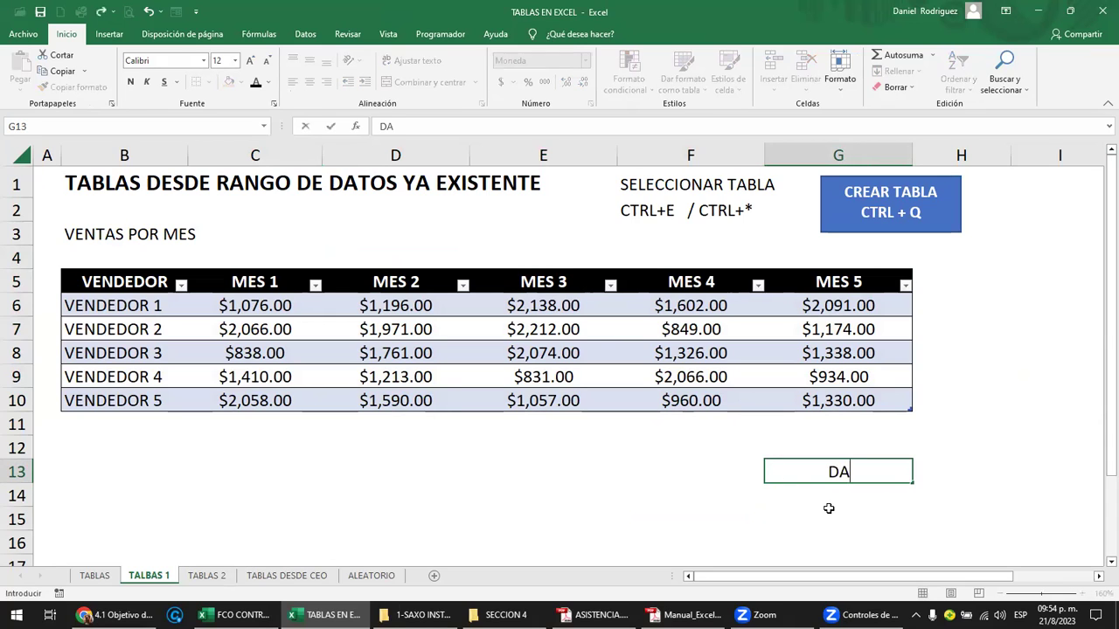
key(BackSpace)
key(BackSpace)
click(1057, 280)
scroll(1058, 280, right, 3)
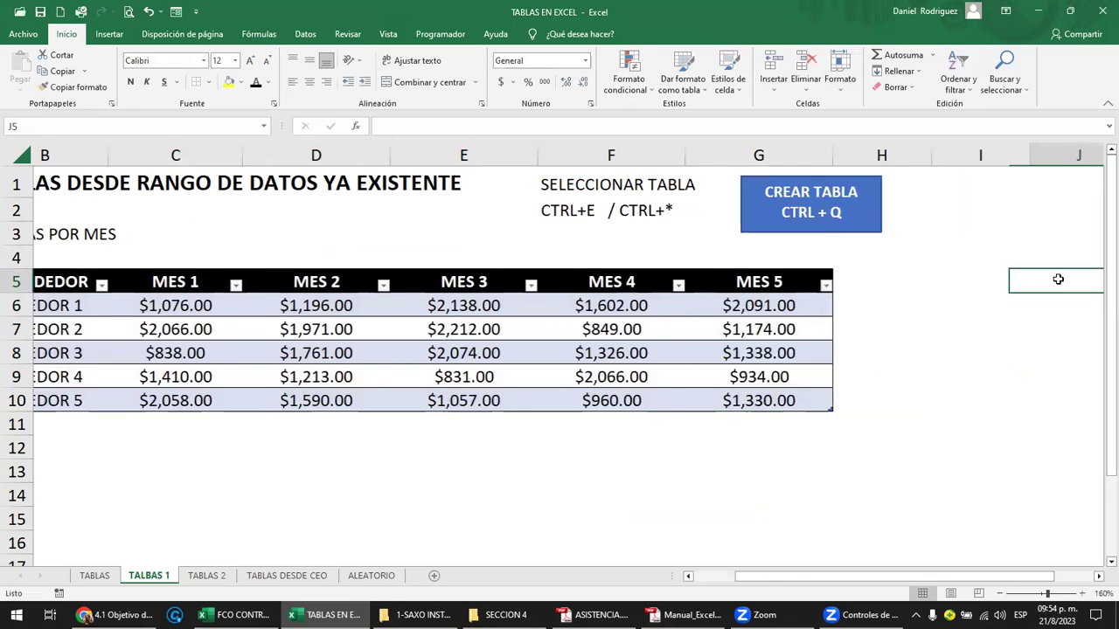
text(COMISION)
key(Return)
text(10)
key(Return)
text(20)
key(Return)
Name the cells I6:I7 COMISION in the Name Box.
key(Up)
key(Up)
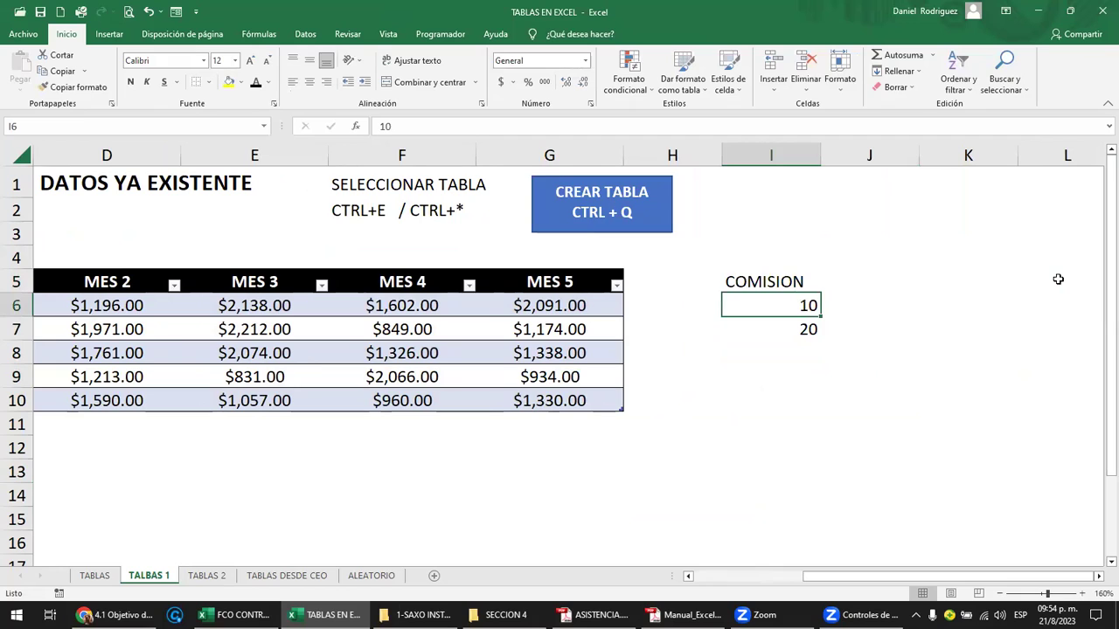
key(shift+Down)
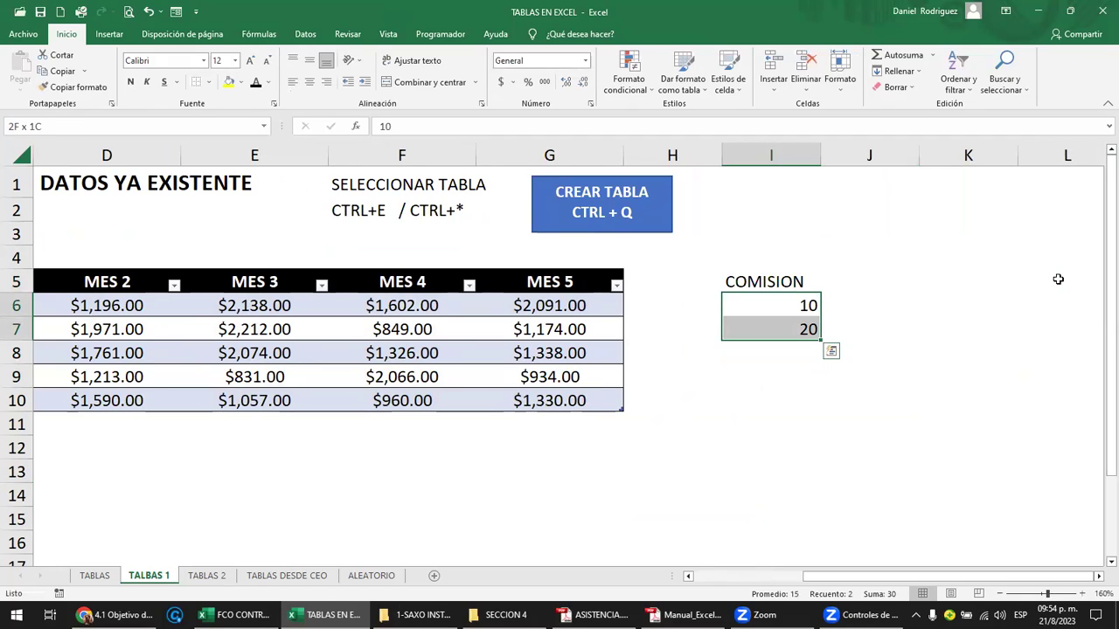
drag(786, 308, 789, 328)
text(COMISION)
key(Return)
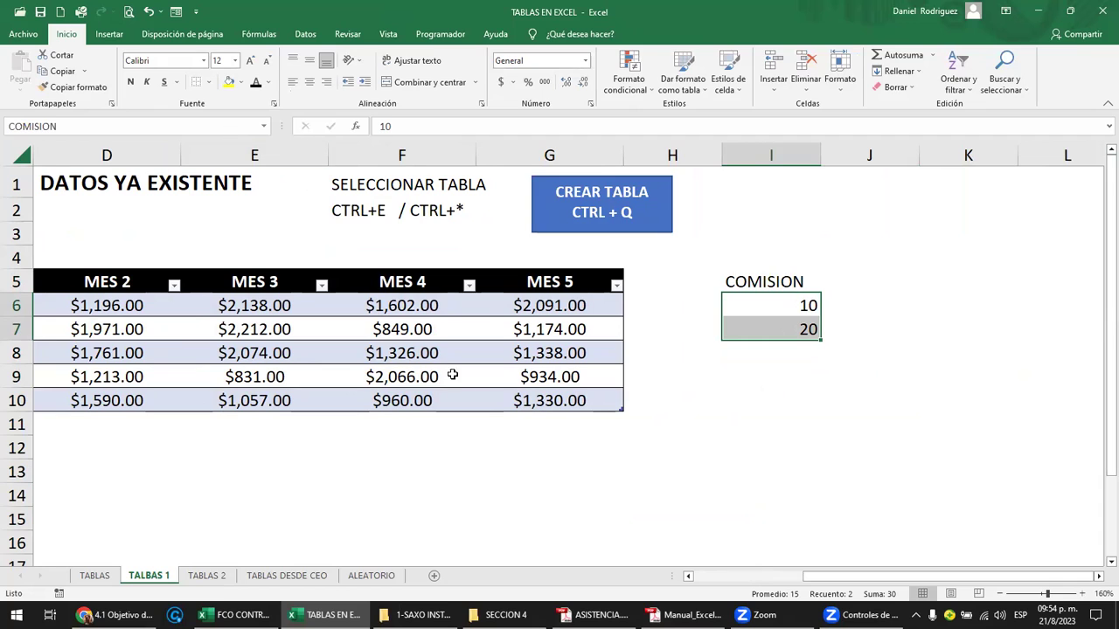
click(669, 424)
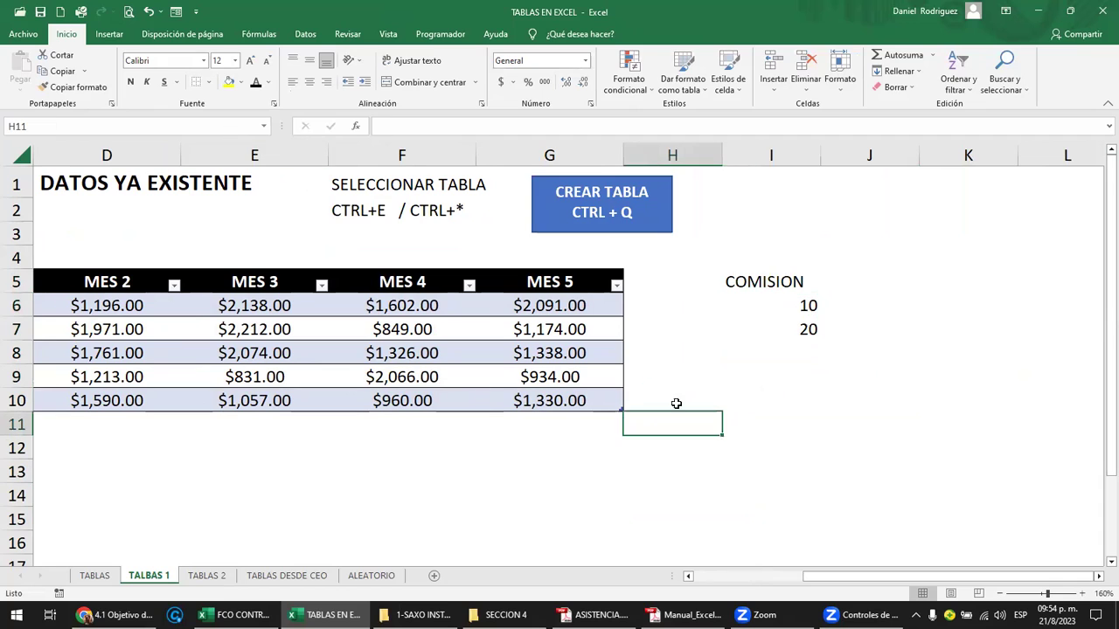
click(264, 130)
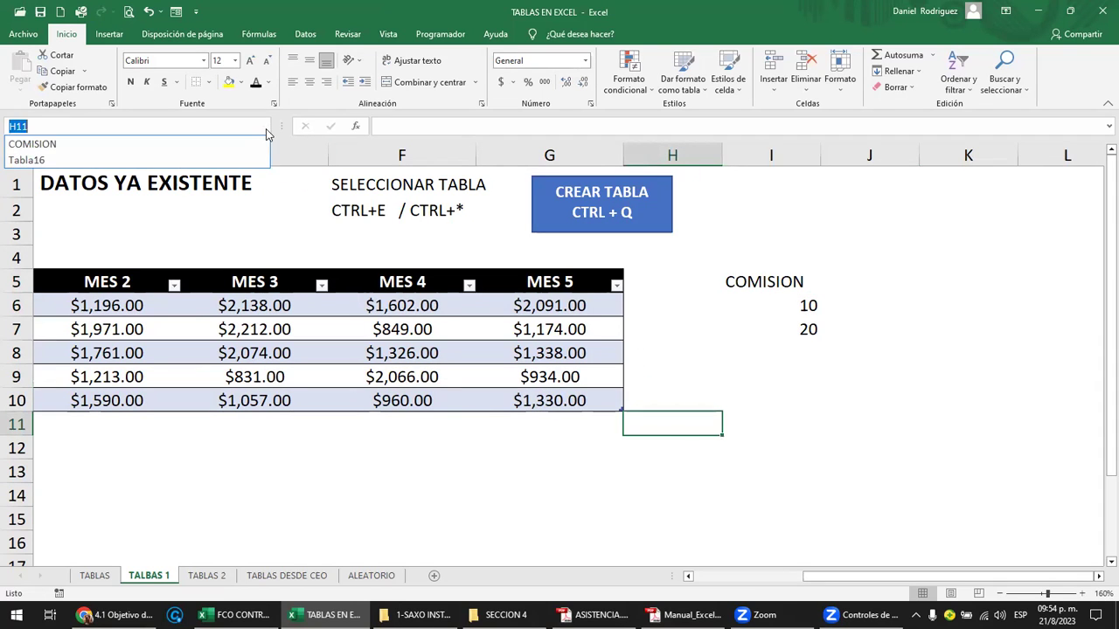
click(35, 159)
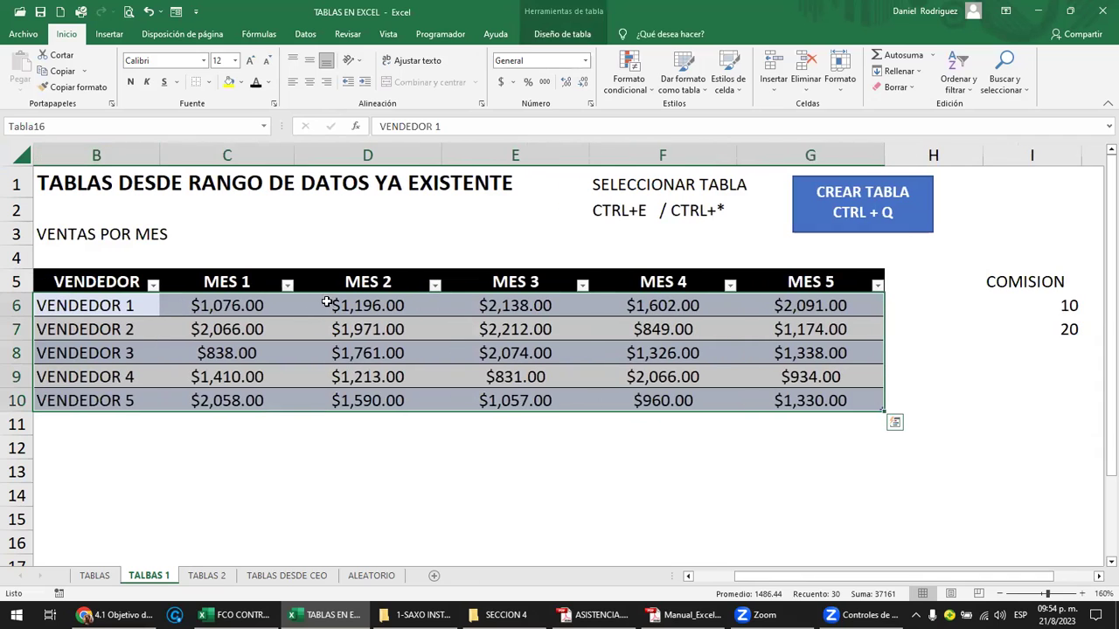
click(264, 125)
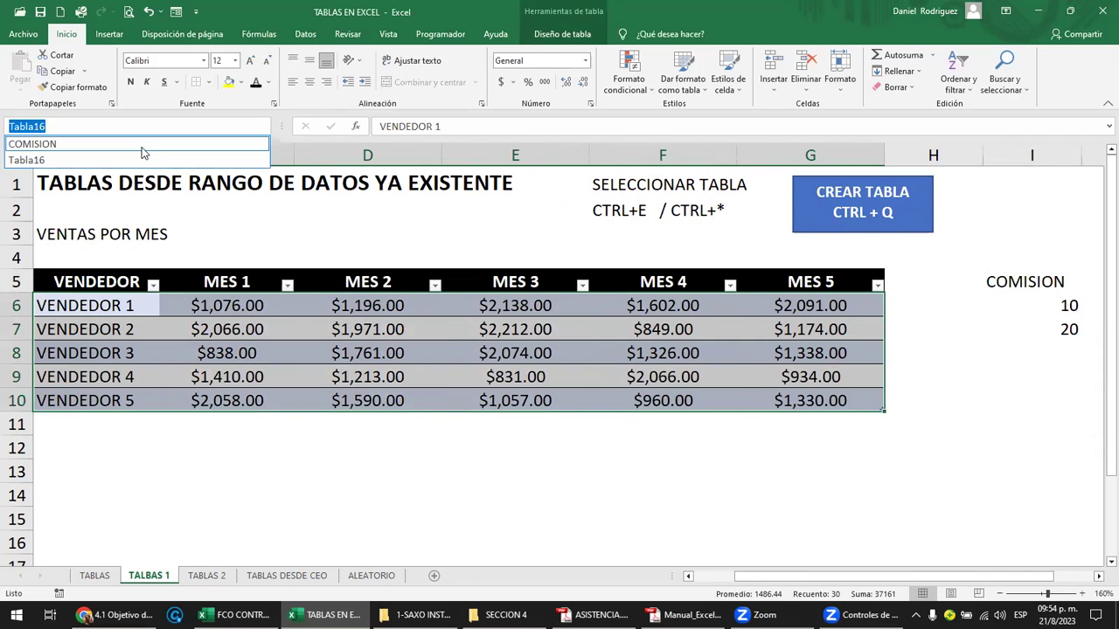
click(140, 143)
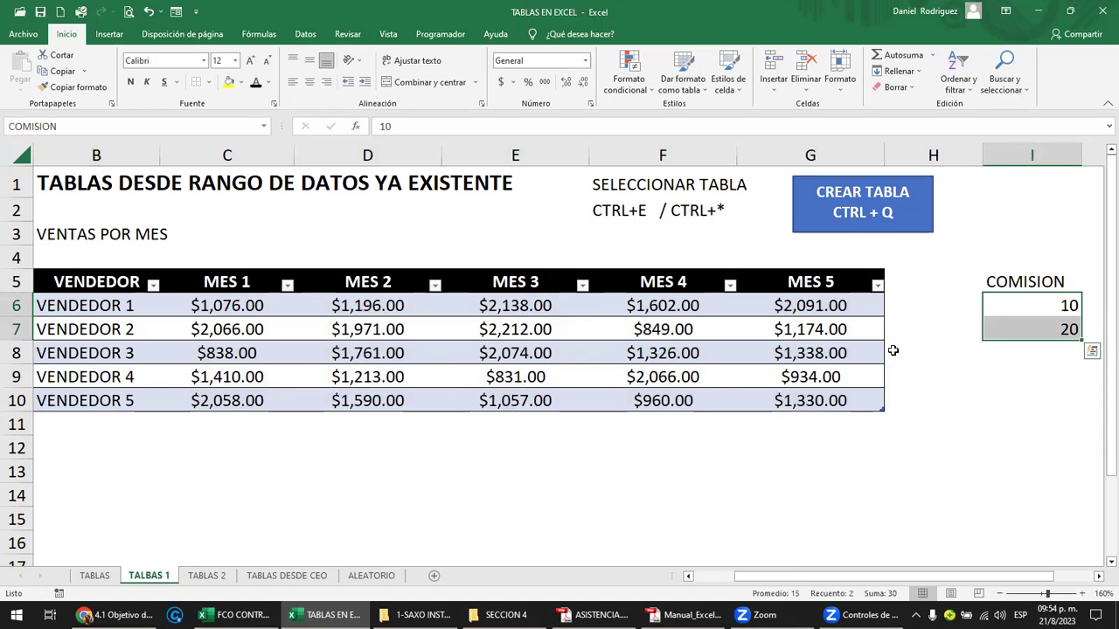
click(925, 343)
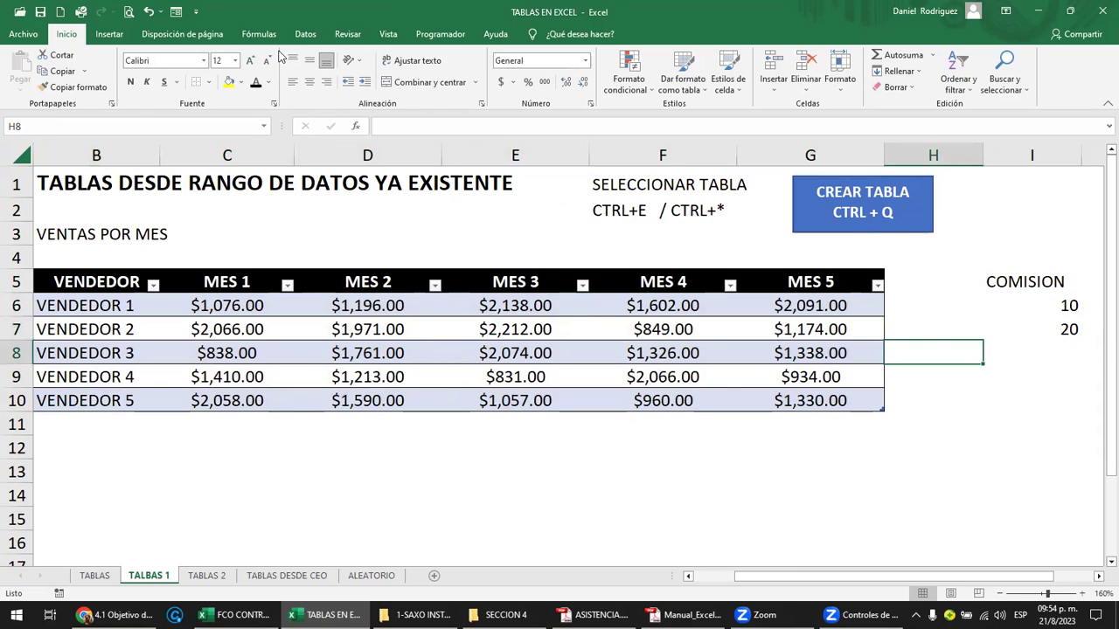
click(259, 33)
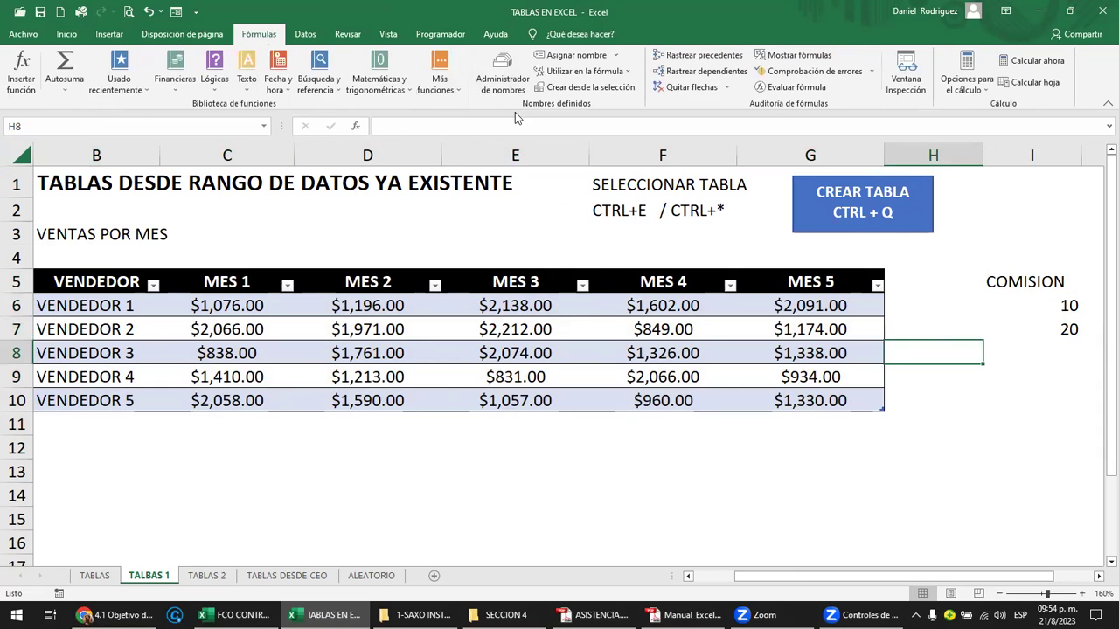
Remove the COMISION name in Name Manager, leaving only Tabla16 defined.
click(512, 78)
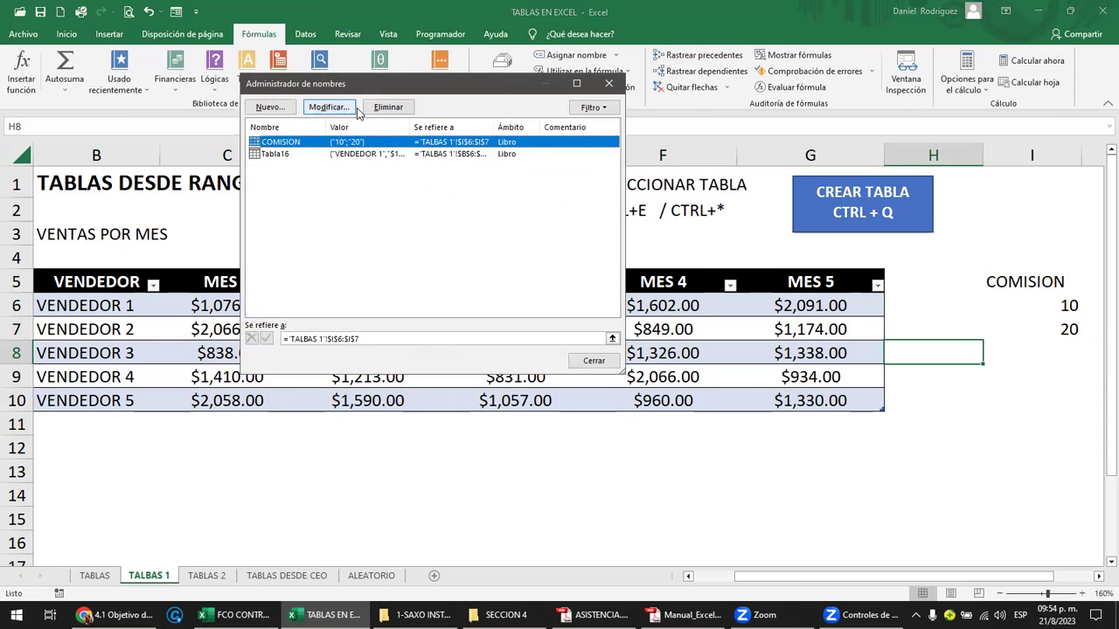
drag(395, 92, 488, 114)
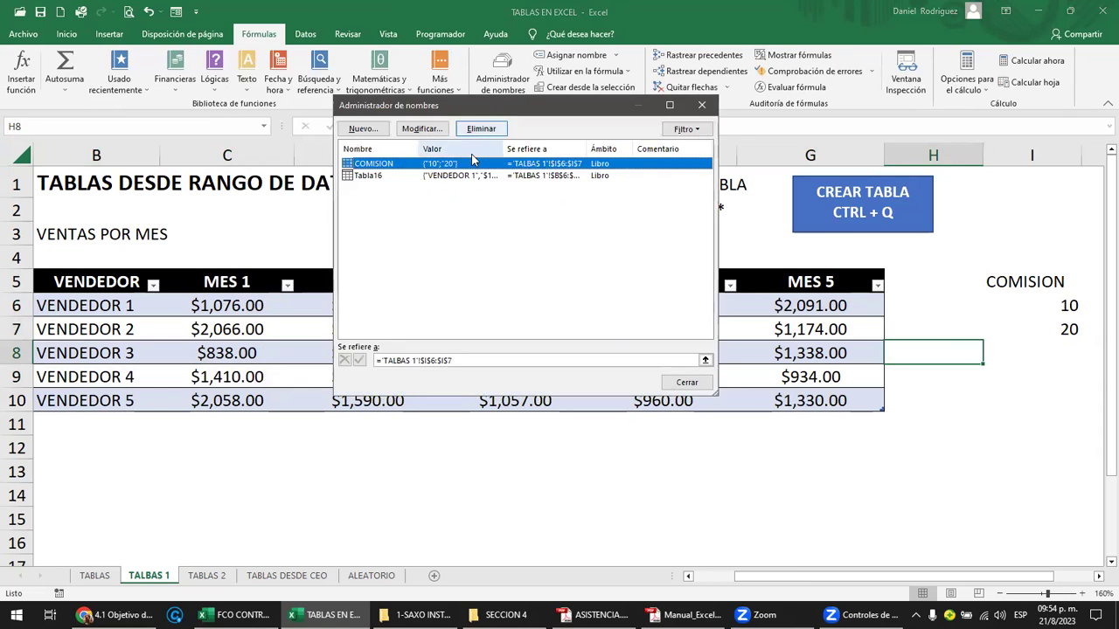
click(390, 237)
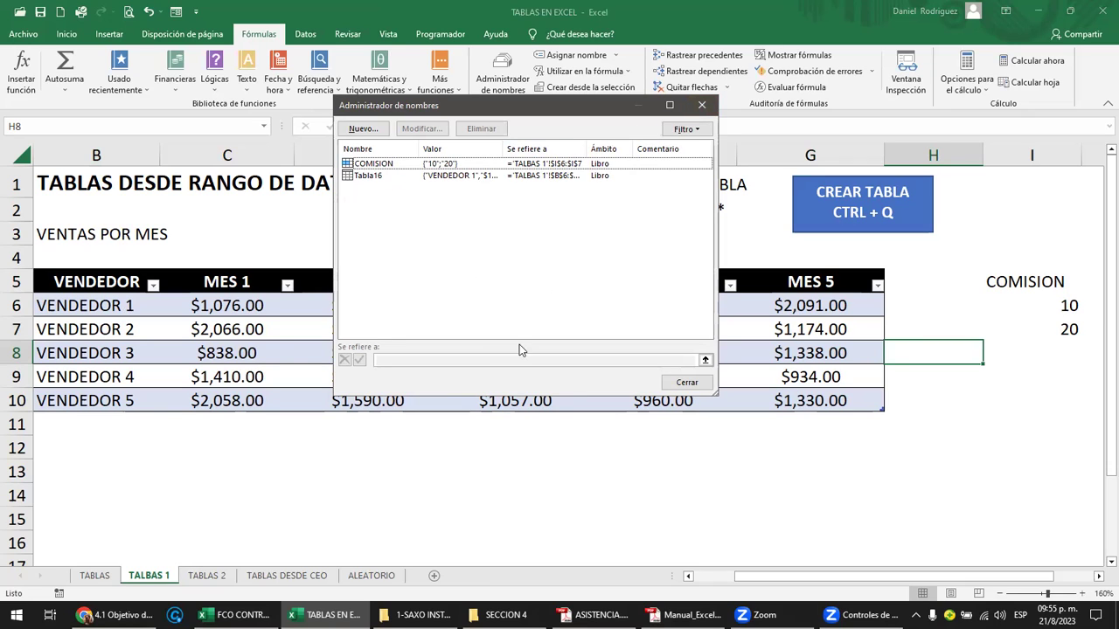
click(374, 167)
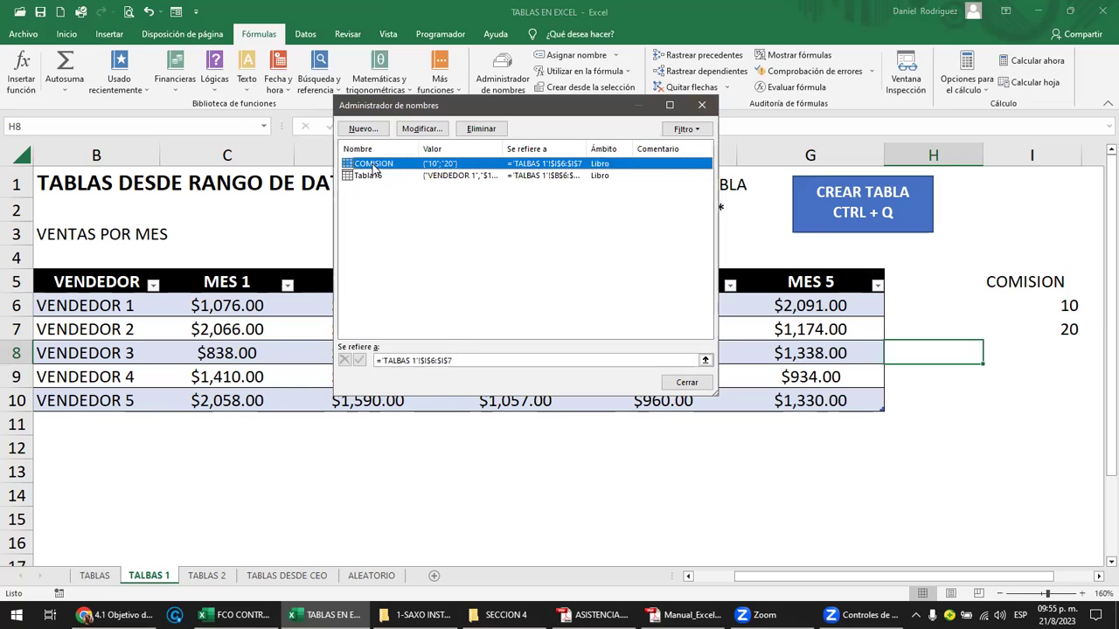
click(480, 129)
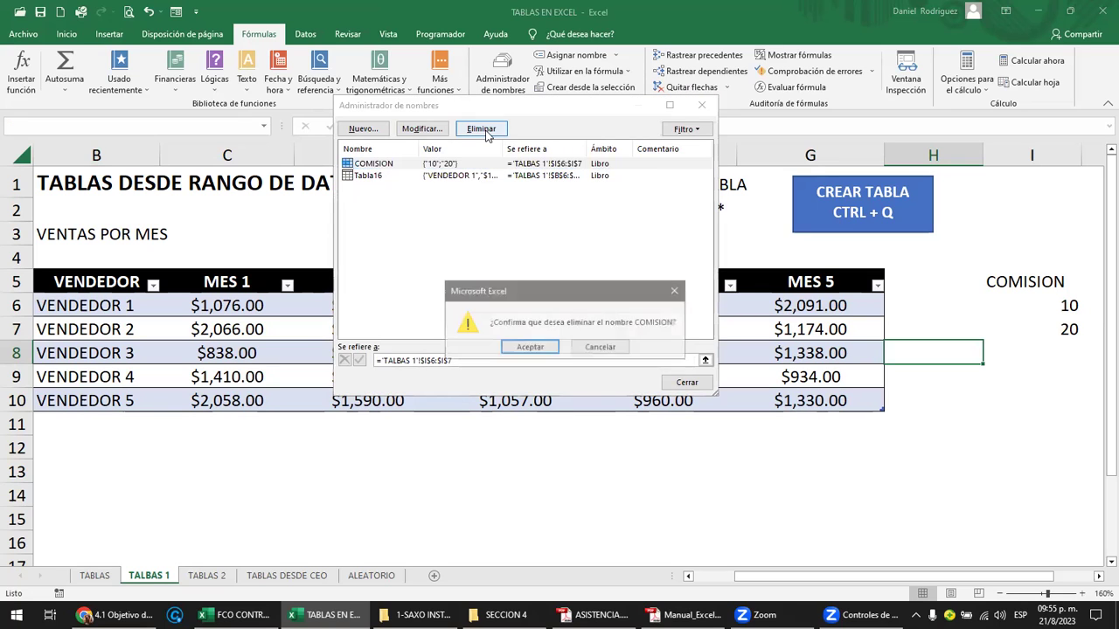
click(544, 348)
click(365, 166)
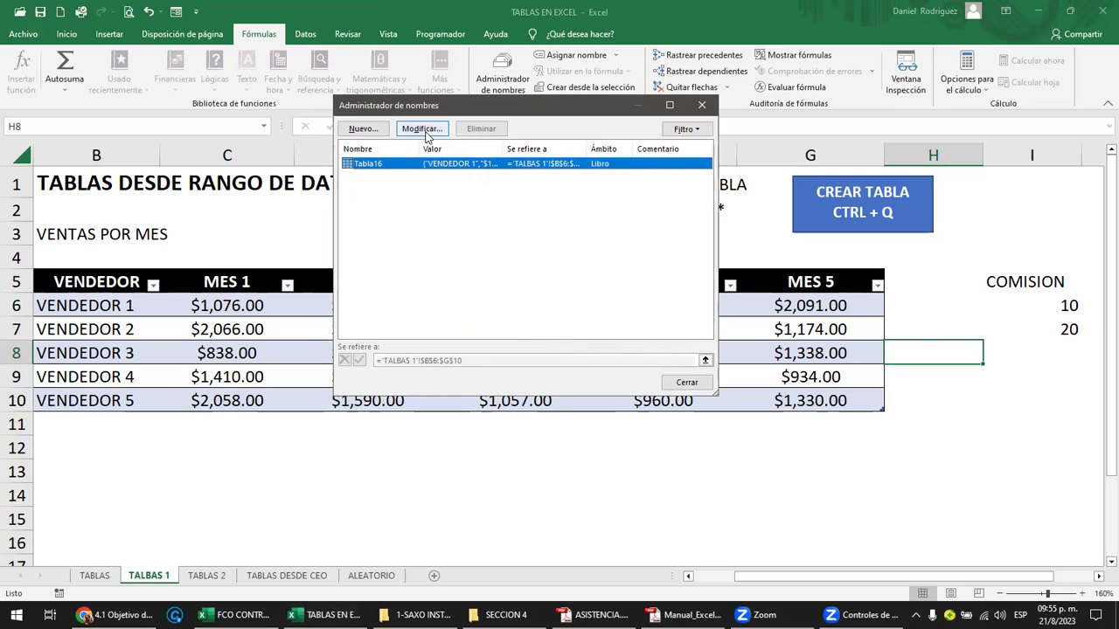
click(702, 106)
mouse_move(881, 409)
mouse_down()
mouse_move(905, 462)
mouse_move(888, 410)
mouse_up()
click(651, 293)
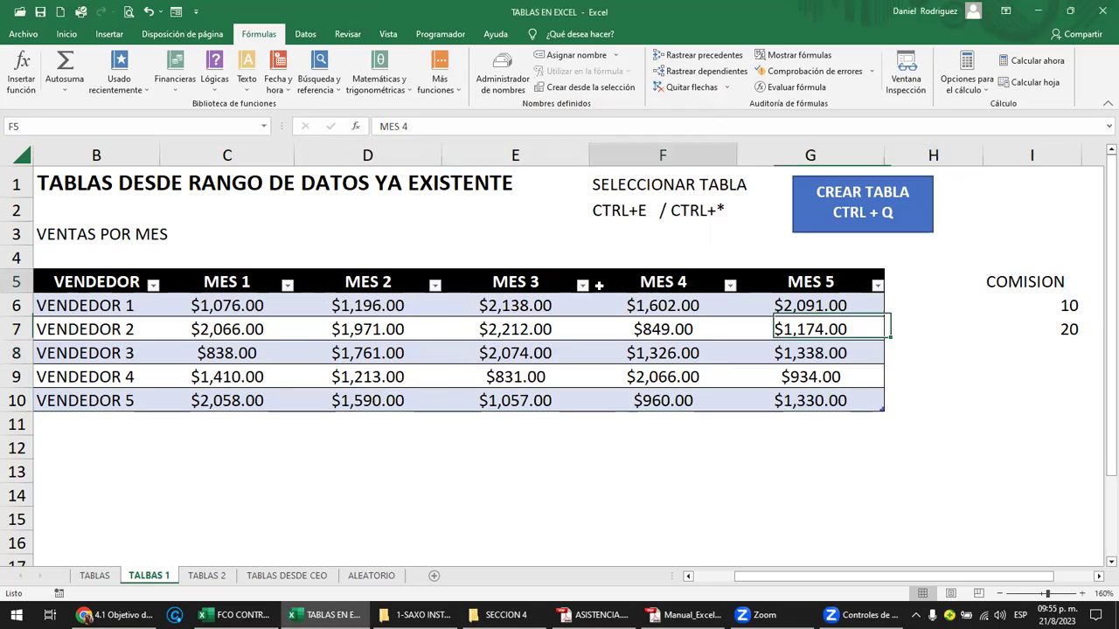
Convert Tabla16 (B5:G10) to a normal range from the MES 5 header's Tabla menu.
click(496, 282)
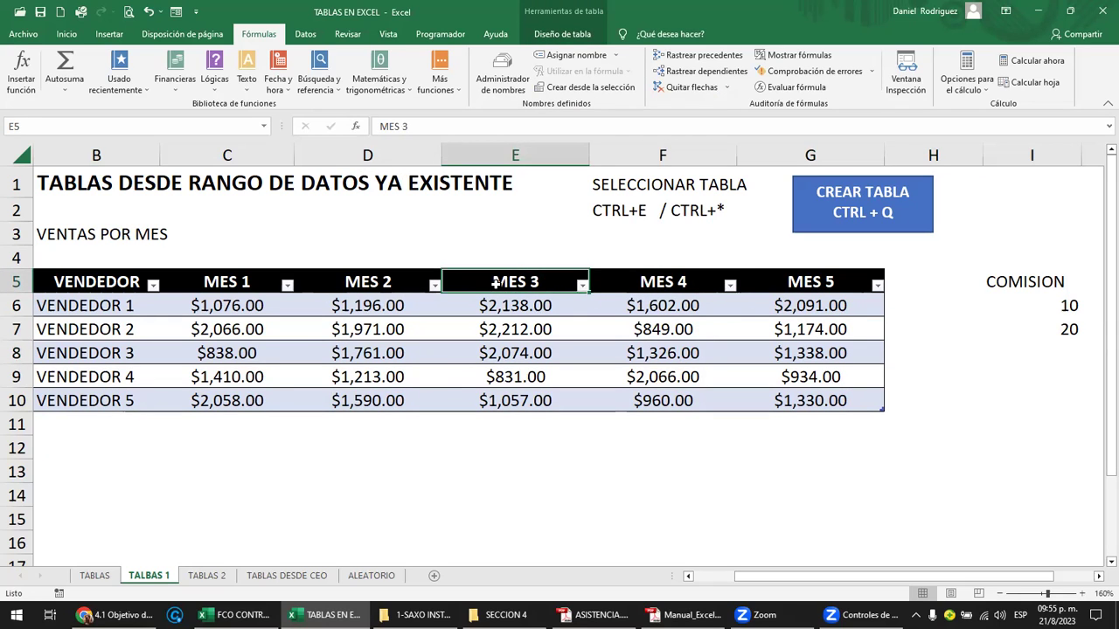
drag(83, 287, 855, 400)
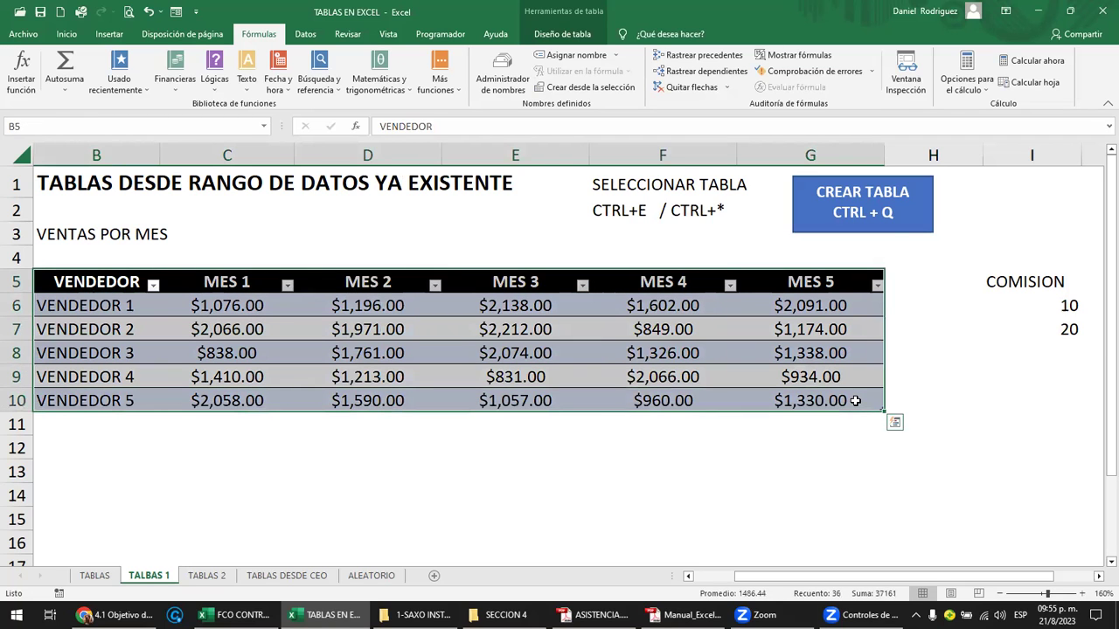
click(817, 453)
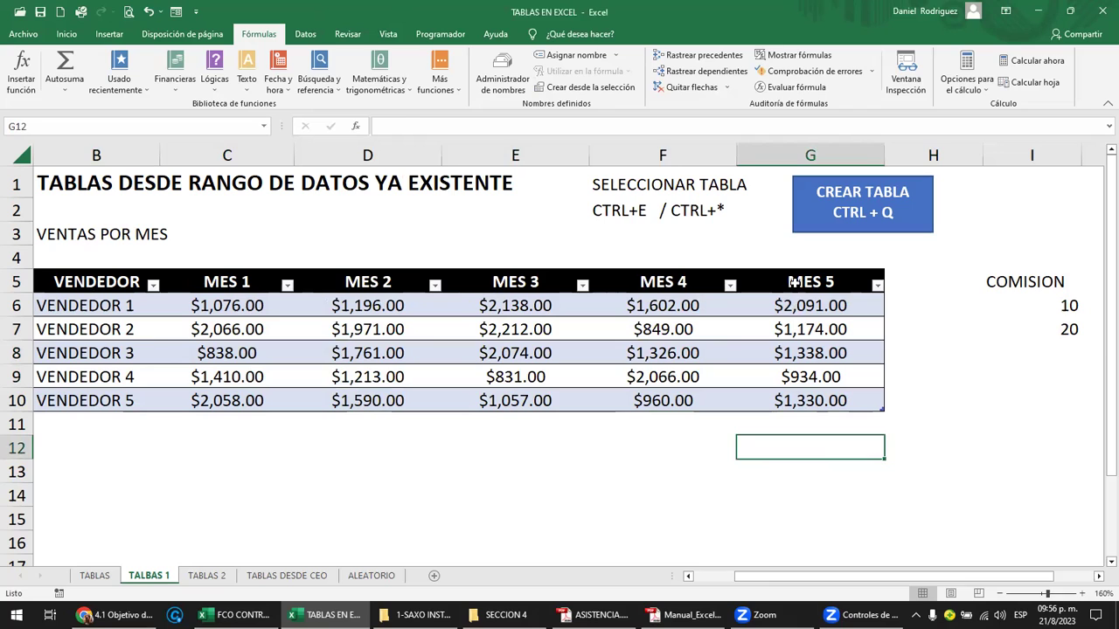
click(793, 282)
right_click(793, 281)
mouse_move(829, 503)
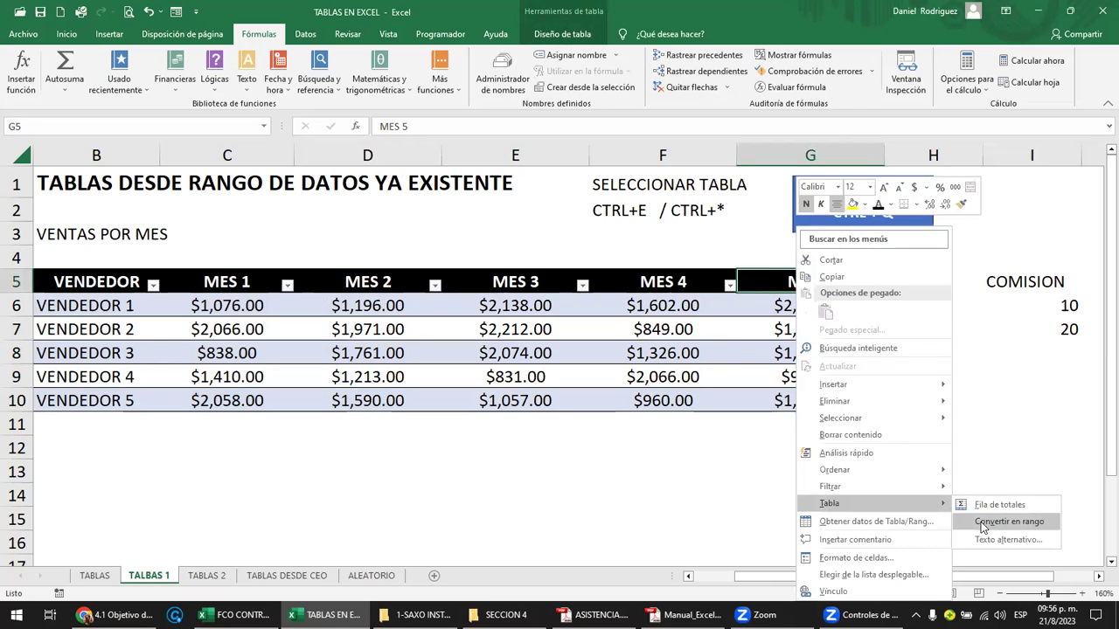
click(980, 527)
click(534, 348)
click(592, 452)
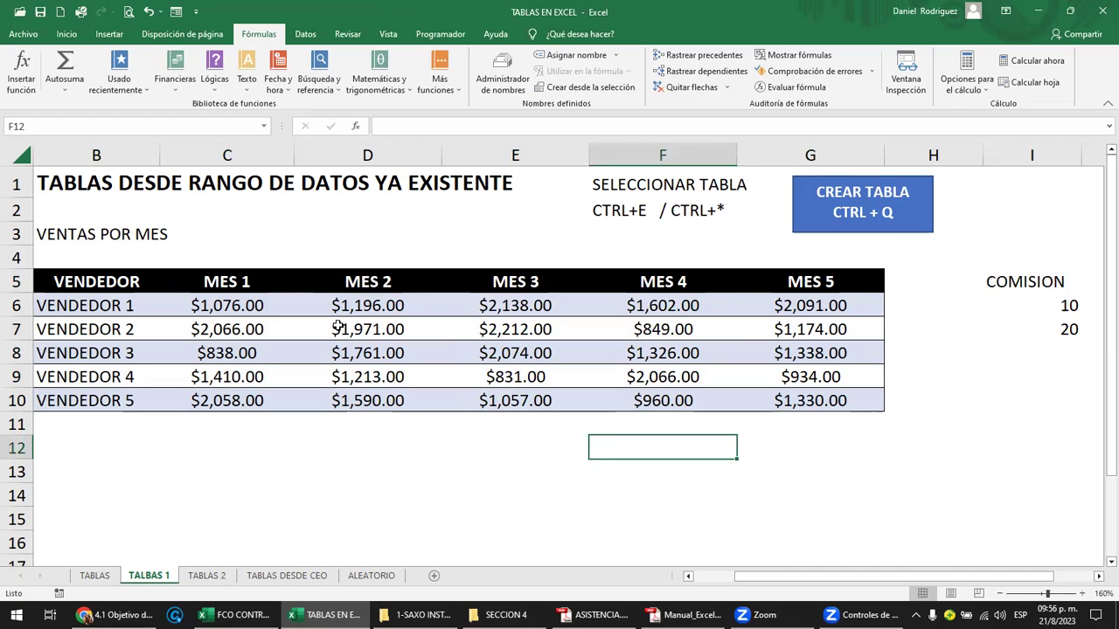
mouse_move(109, 282)
mouse_down()
mouse_move(628, 352)
mouse_move(787, 399)
mouse_up()
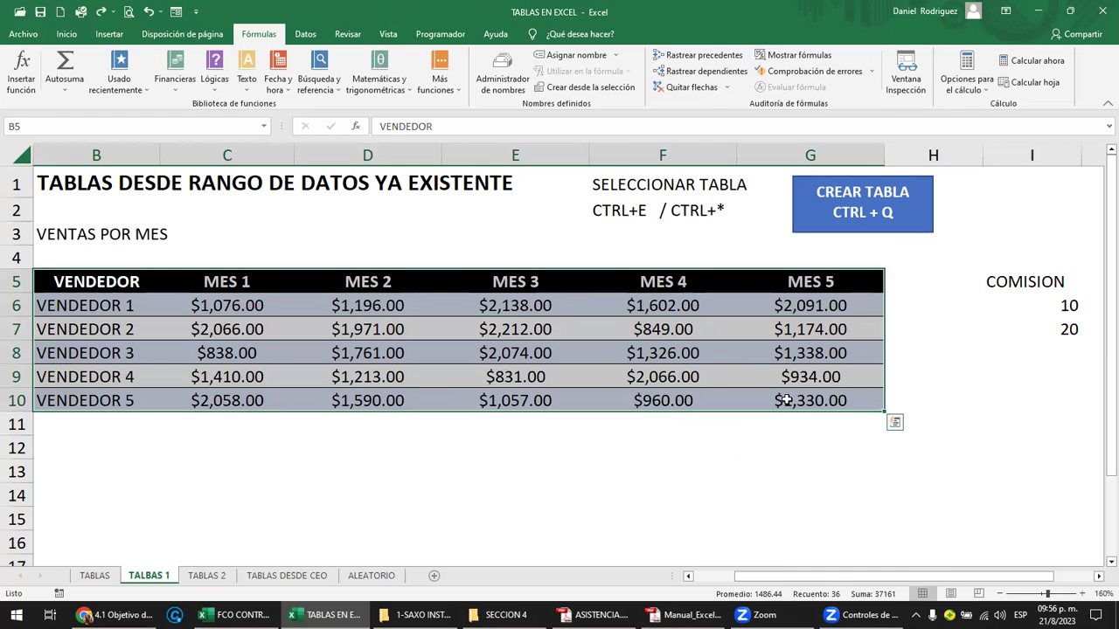
Recreate a table with headers from B5:G10 using Ctrl+Q.
click(1011, 367)
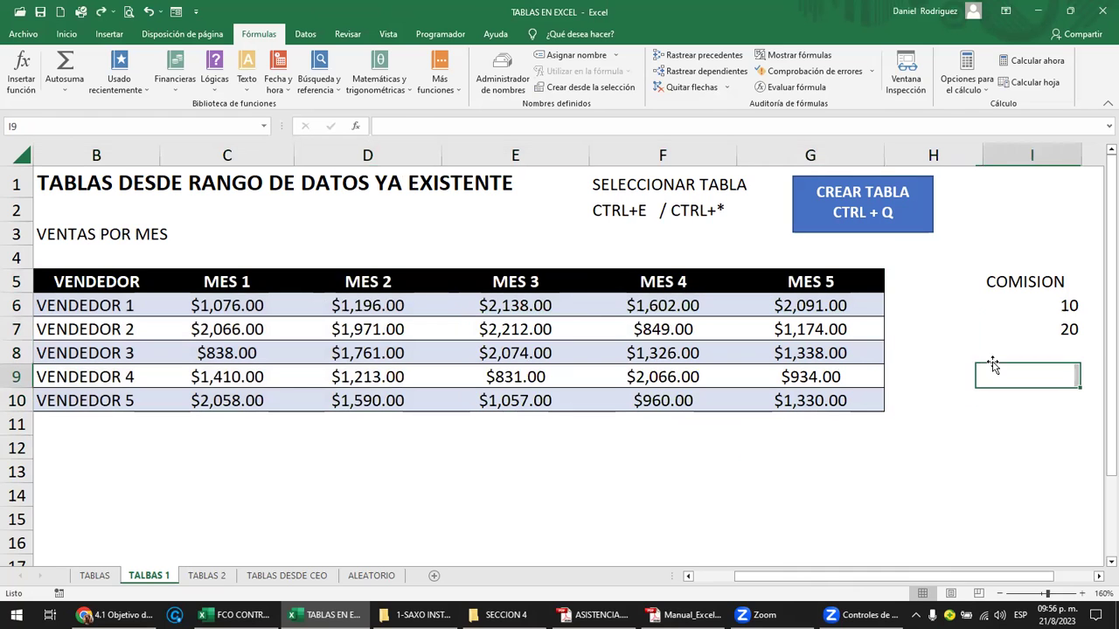
click(826, 290)
key(ctrl+q)
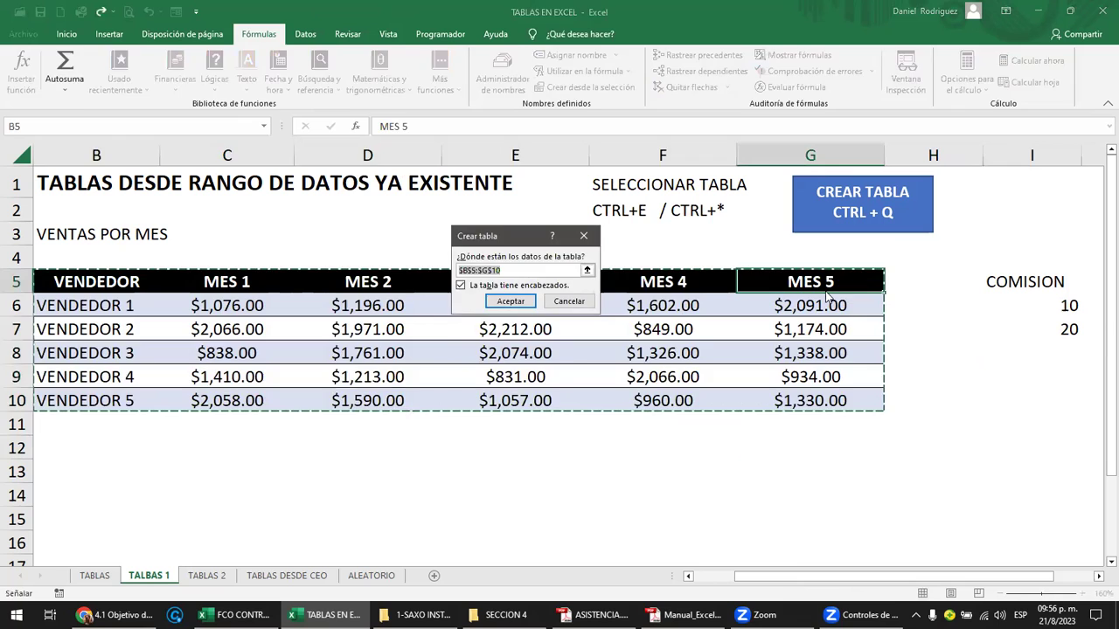
key(Return)
Start converting the new Tabla17 to a range but answer No to keep it.
click(826, 290)
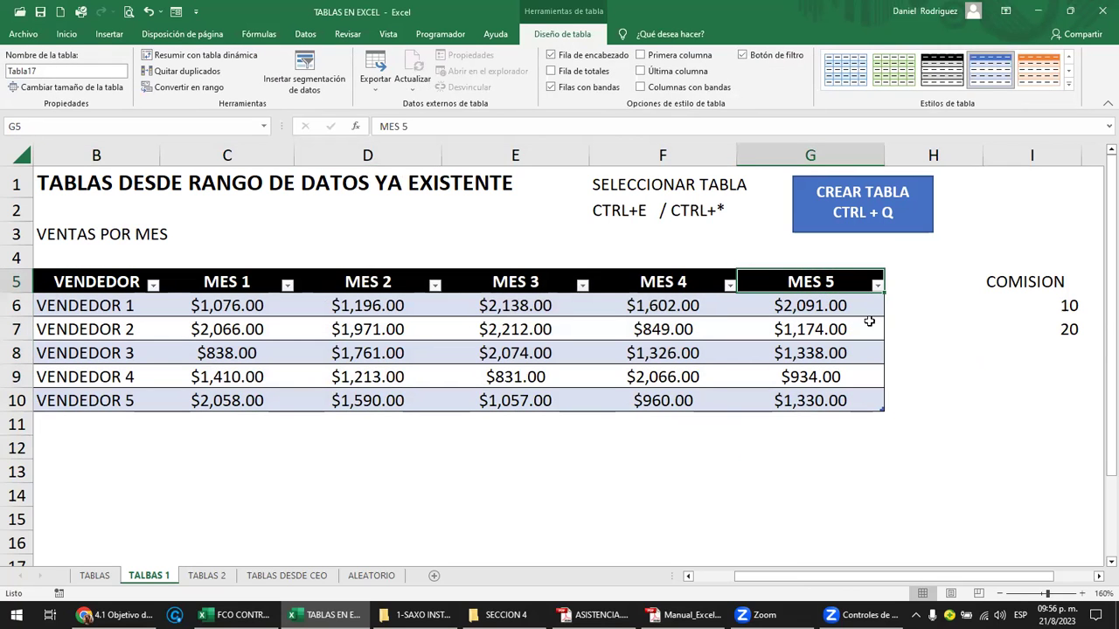
right_click(830, 280)
mouse_move(874, 503)
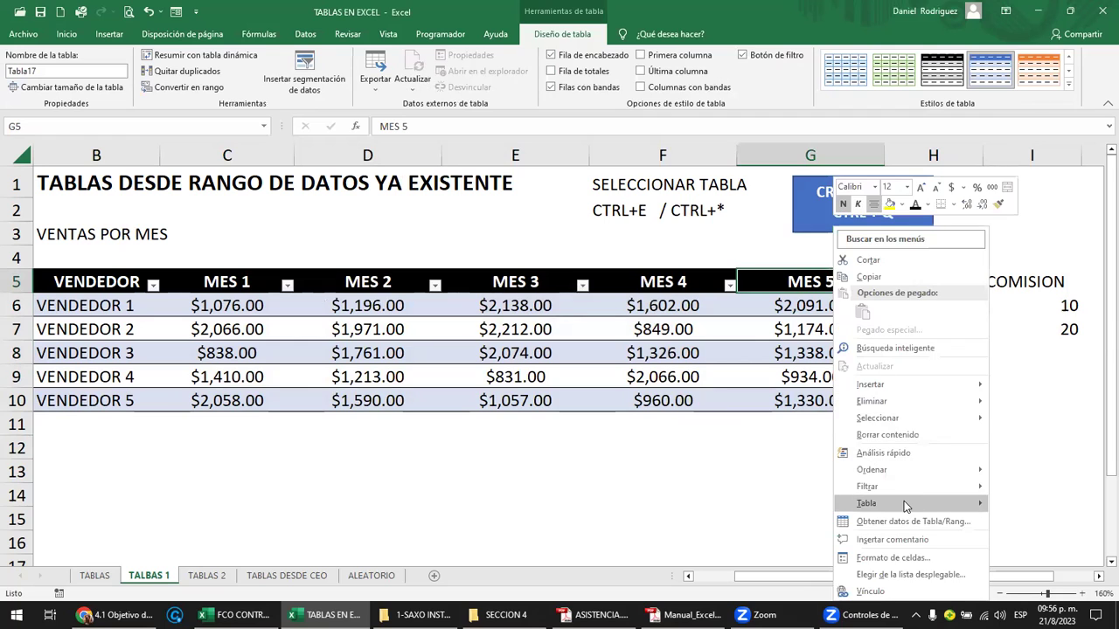
click(1045, 521)
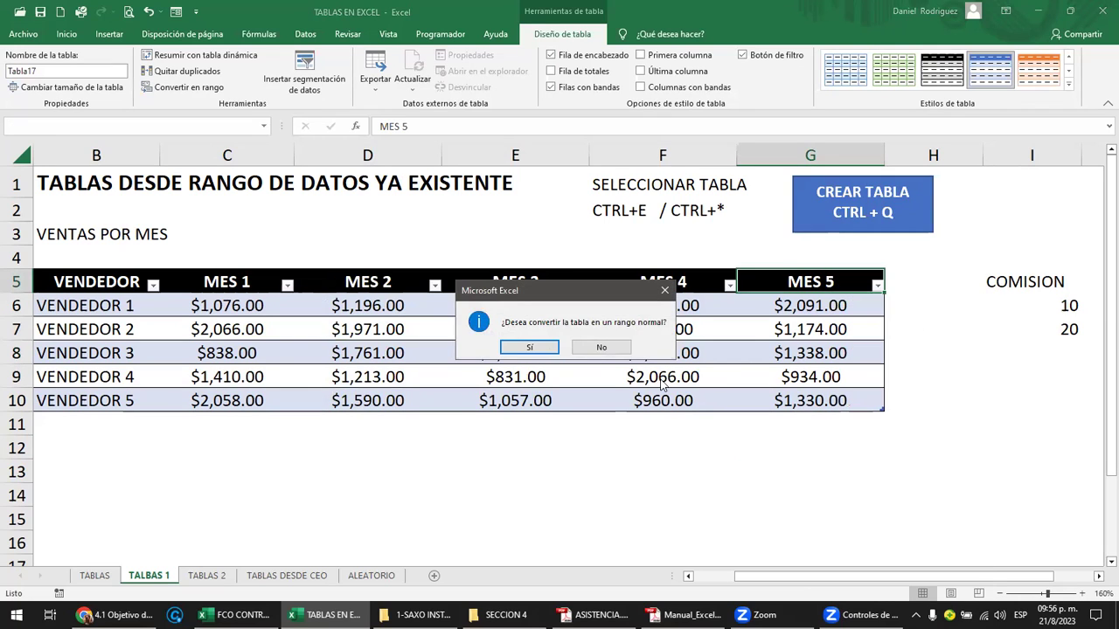
click(602, 347)
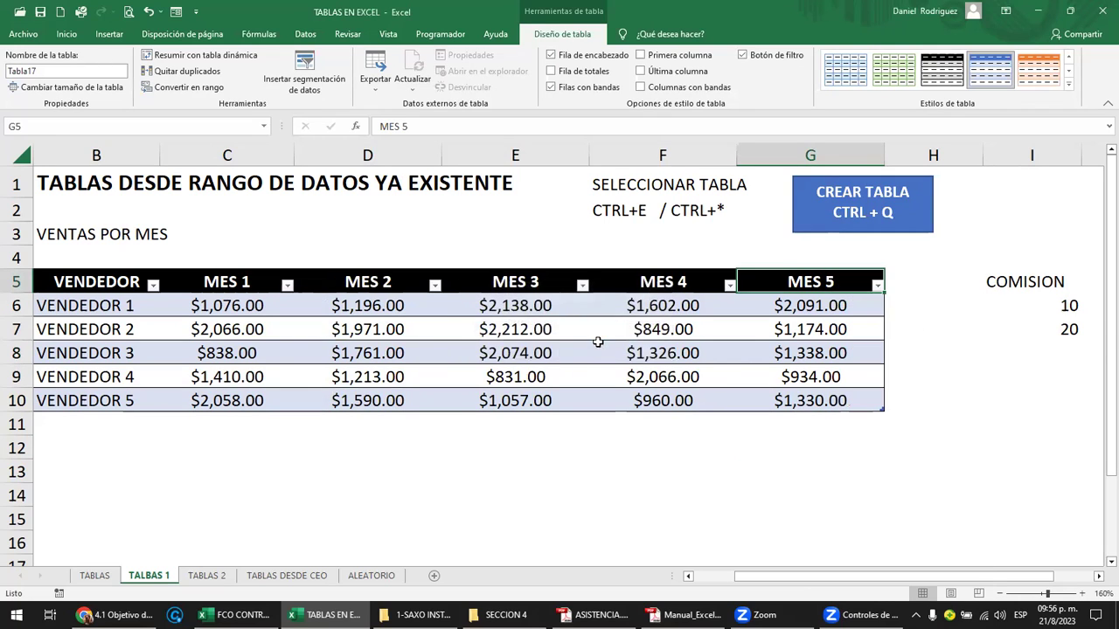
click(671, 444)
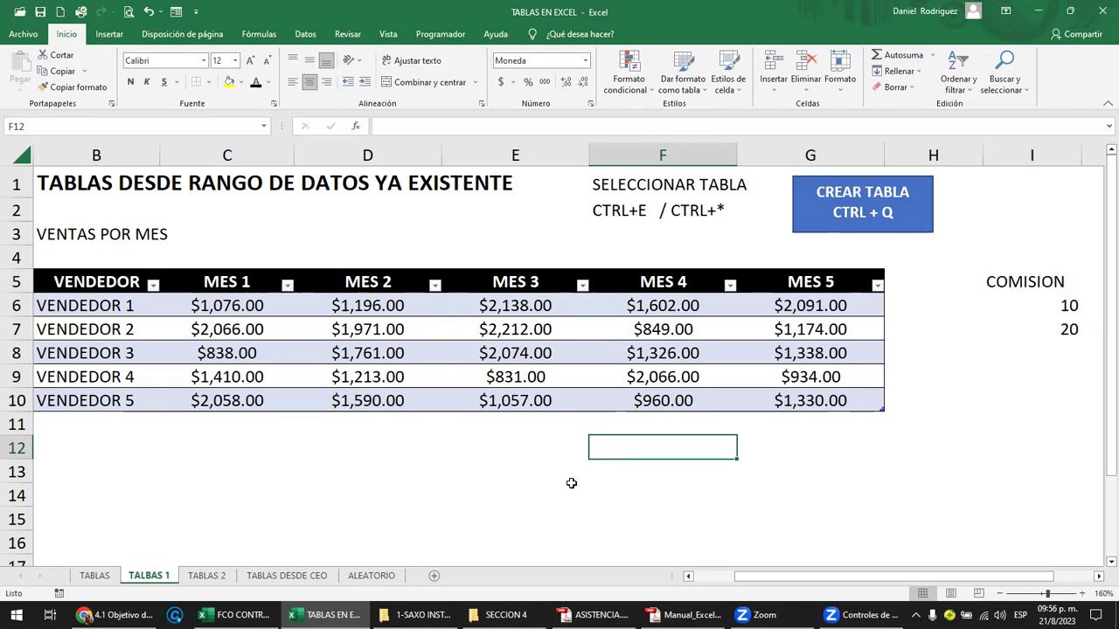
Select F5 and then E11 in the sales sheet, then switch to the Chrome course window.
click(615, 293)
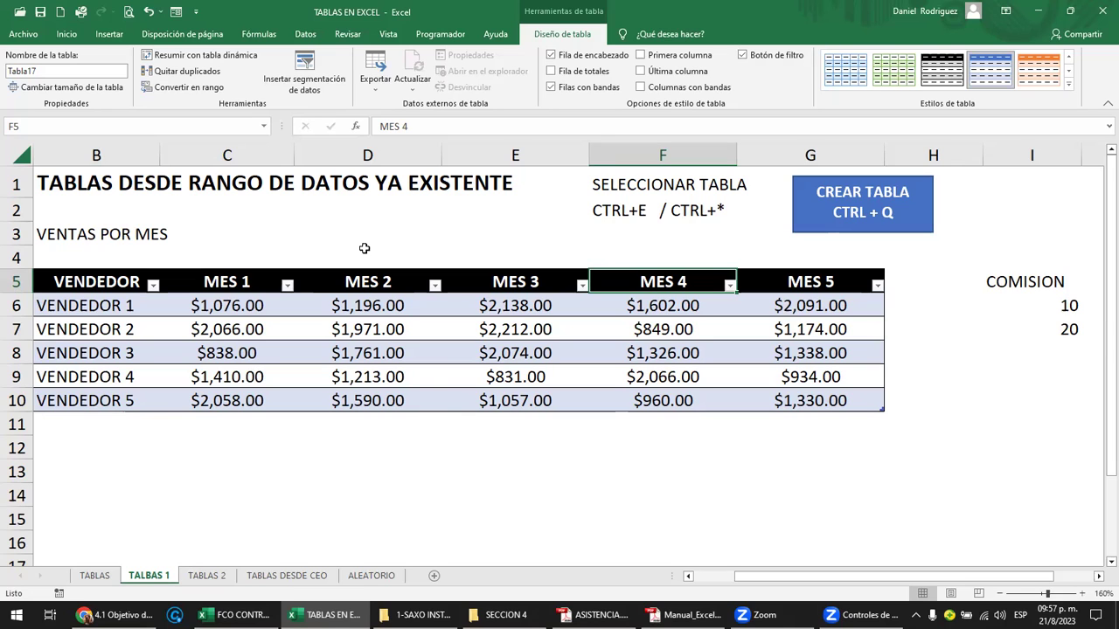
click(534, 430)
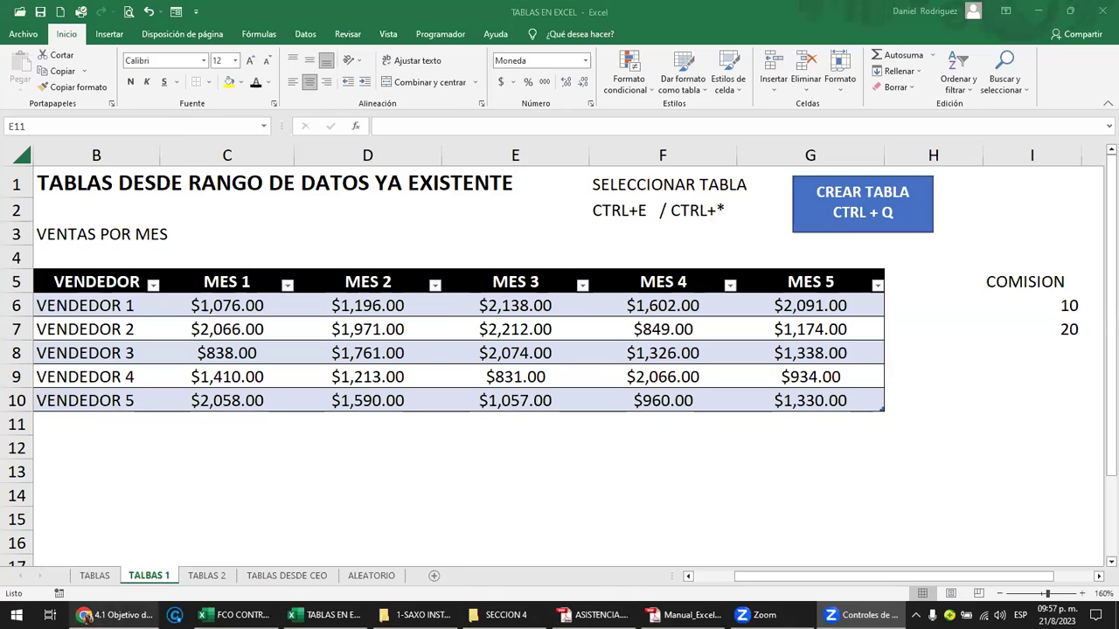
key(alt+Tab)
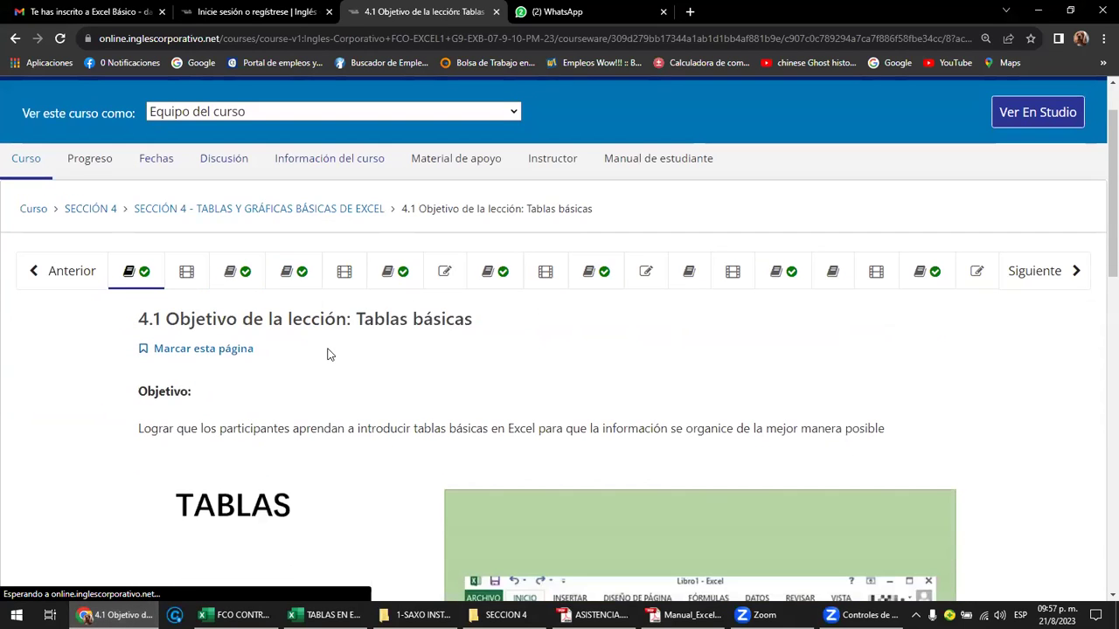
Browse course units via 4.2, 4.3 Laboratorio 10 and 4.7, ending on the 4.8 Laboratorio 12 quiz.
click(1023, 273)
click(1054, 145)
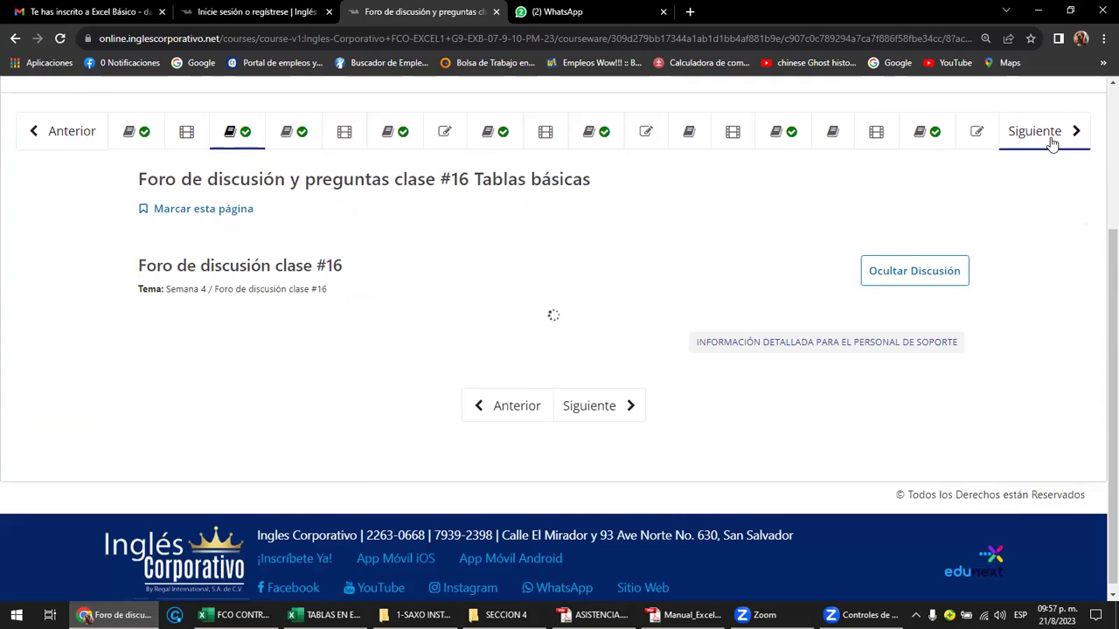
click(1054, 145)
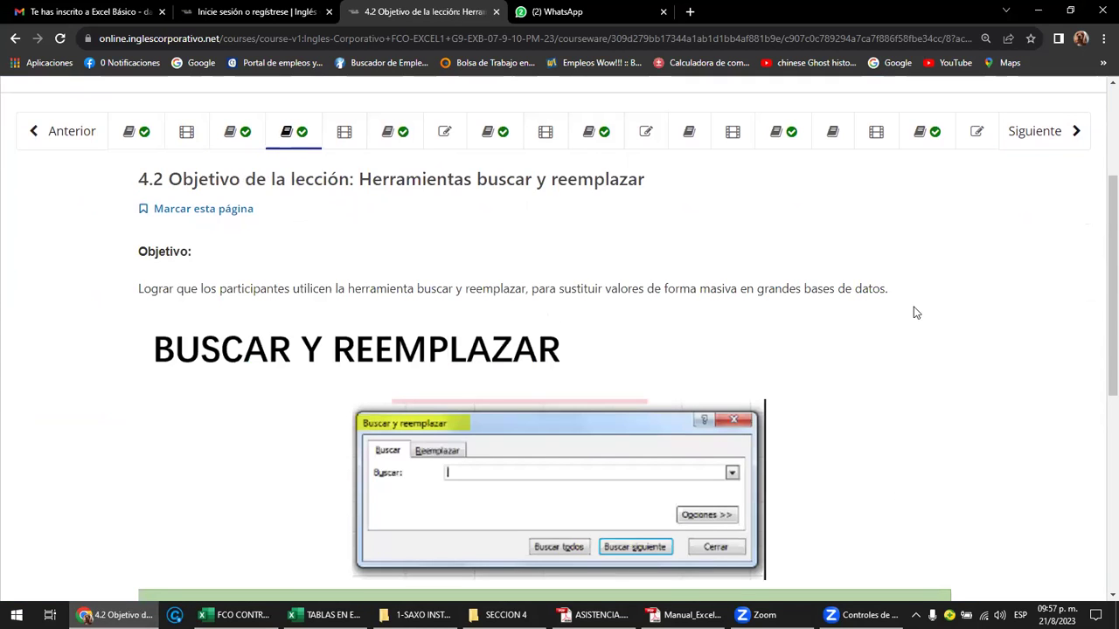
click(445, 133)
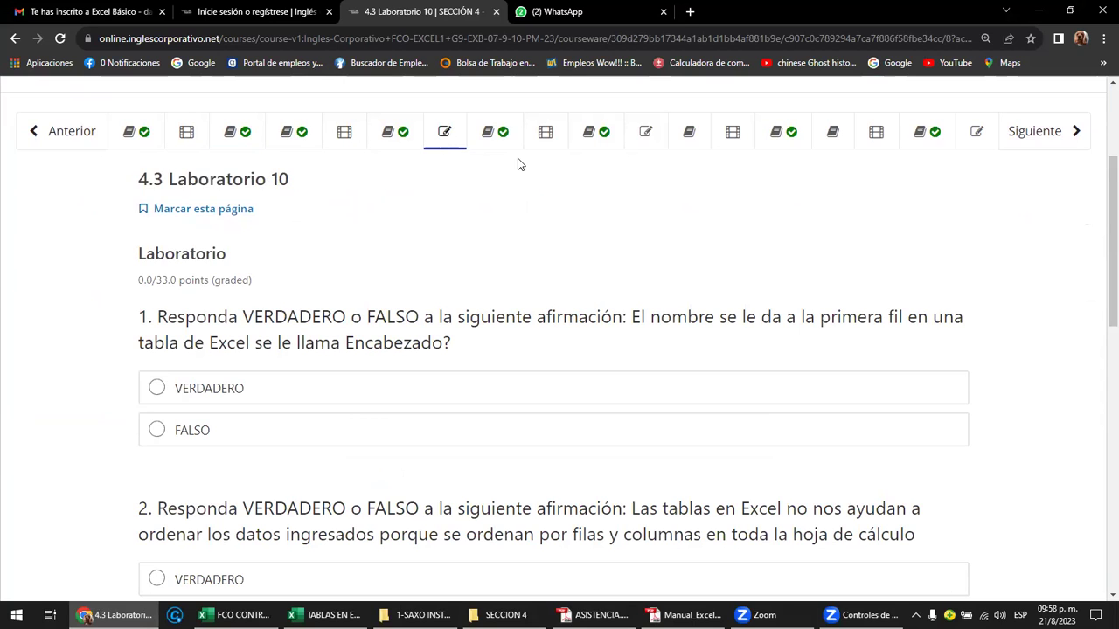
click(978, 136)
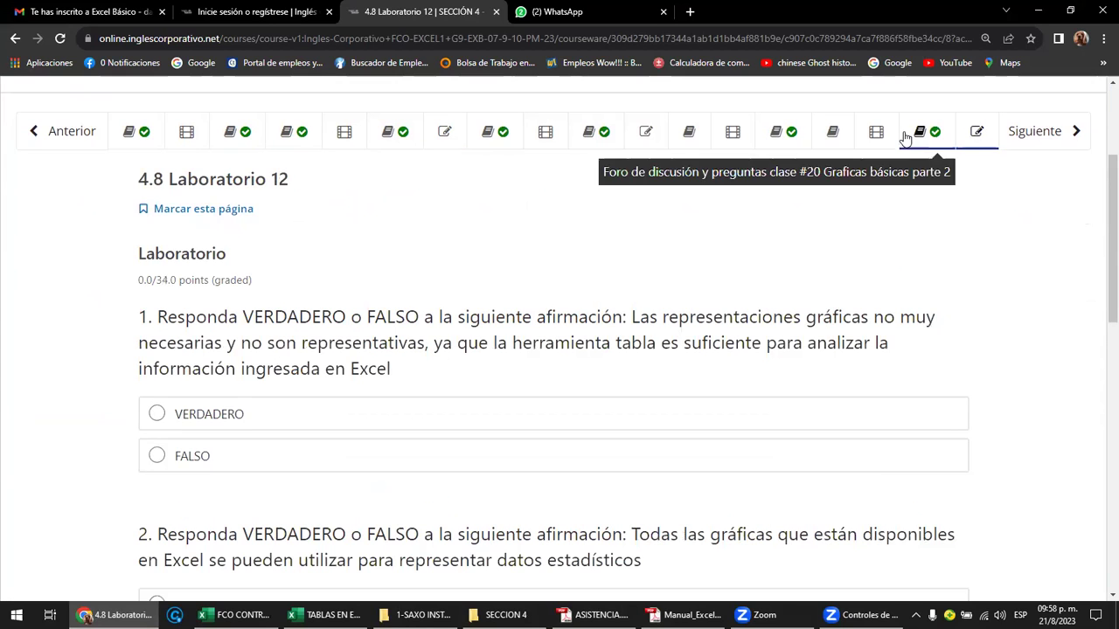
click(835, 134)
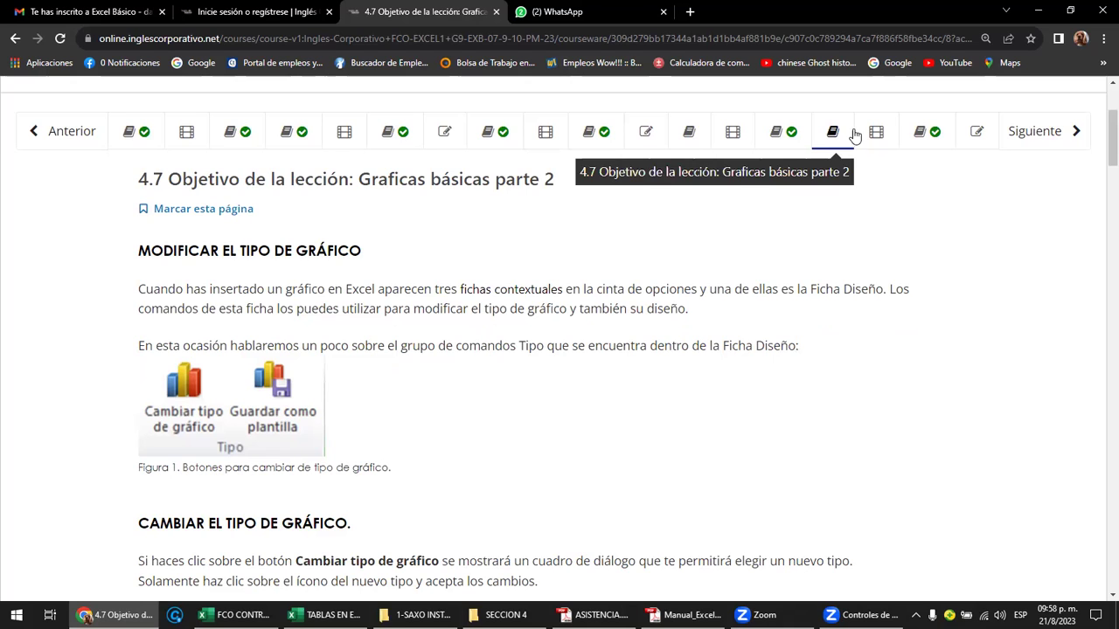
click(975, 133)
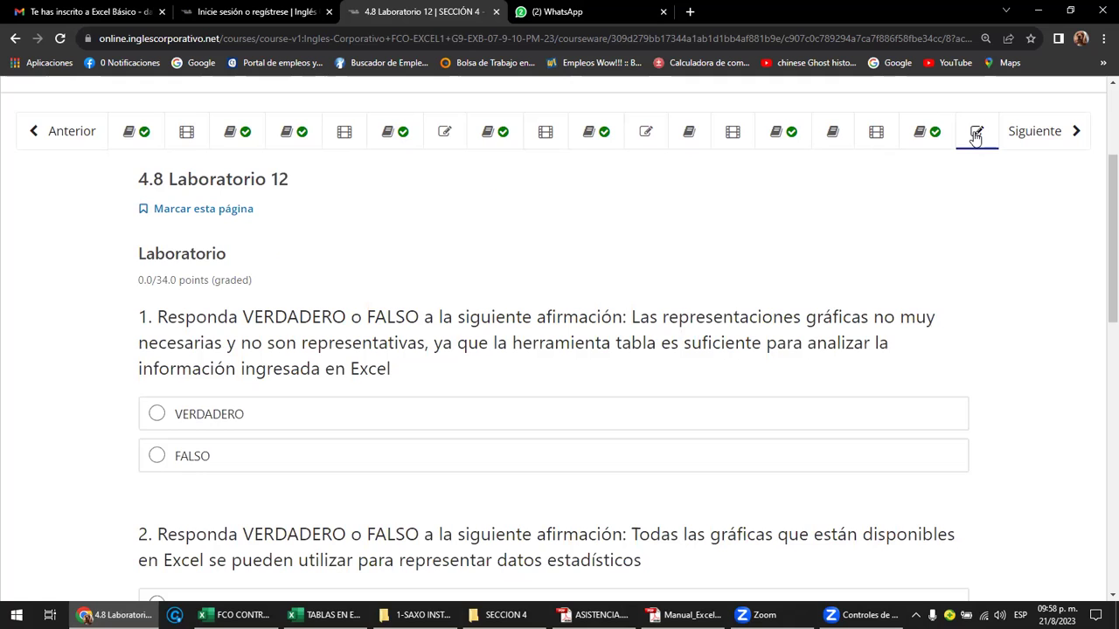
Return to the top of the 4.8 Laboratorio 12 page and select the current unit's icon.
scroll(868, 232, down, 3)
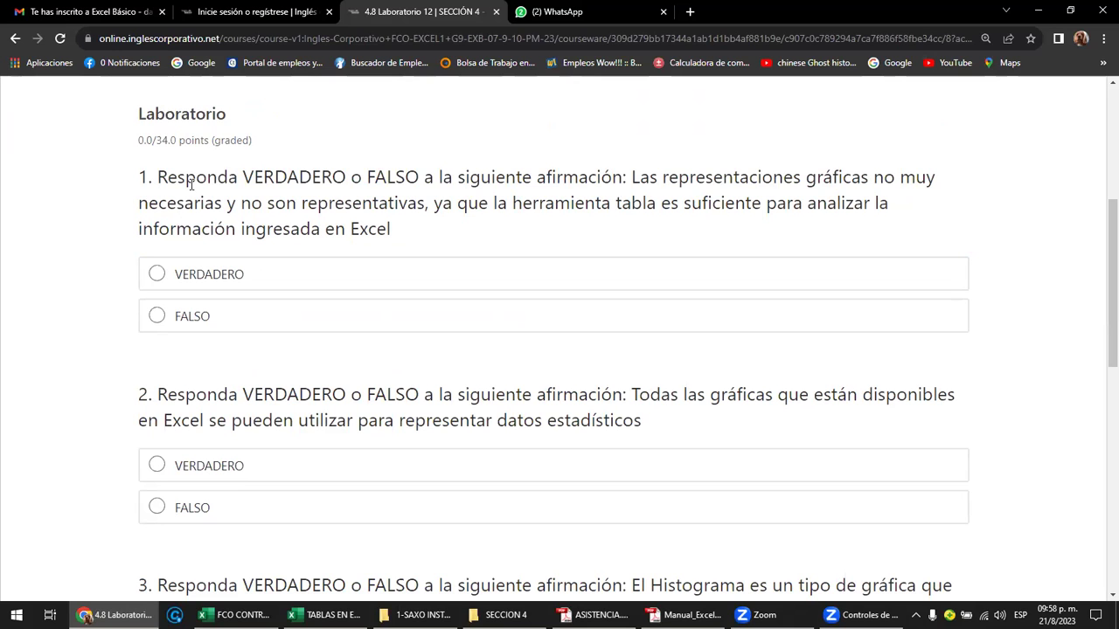
scroll(231, 262, down, 4)
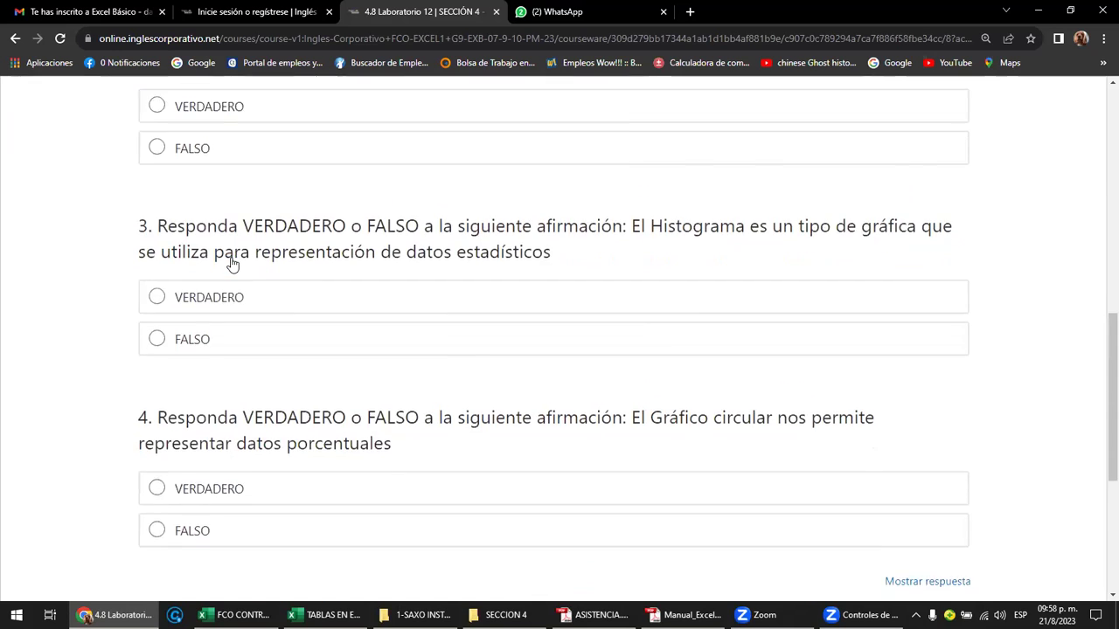
scroll(231, 263, down, 3)
scroll(232, 266, down, 1)
scroll(233, 265, up, 2)
scroll(234, 266, up, 4)
scroll(234, 266, up, 1)
scroll(254, 263, up, 2)
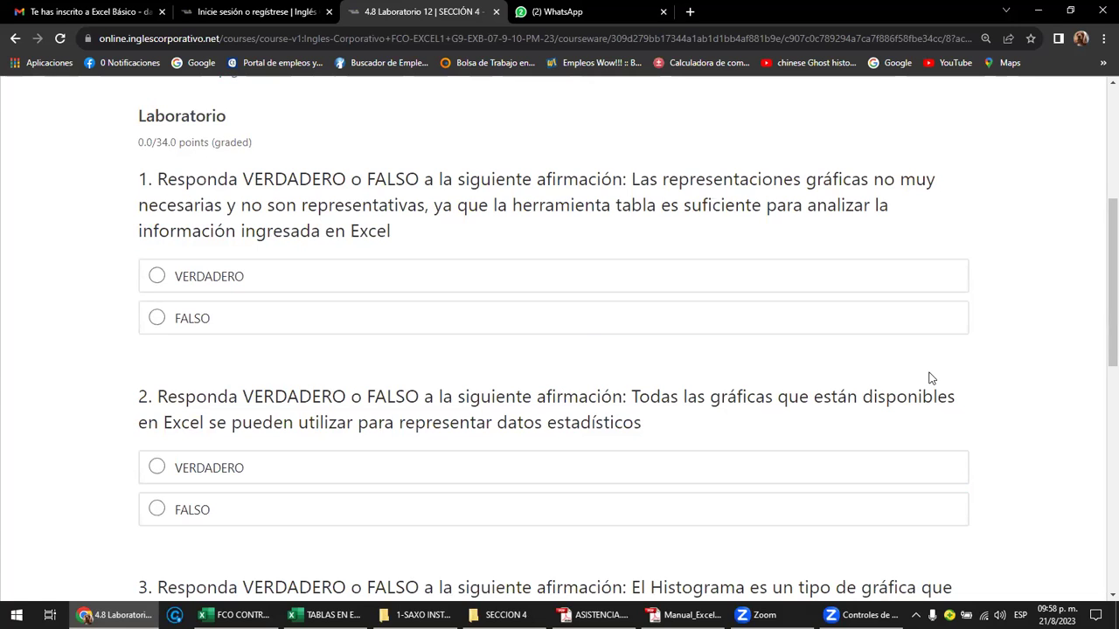
scroll(913, 392, up, 1)
scroll(988, 255, up, 2)
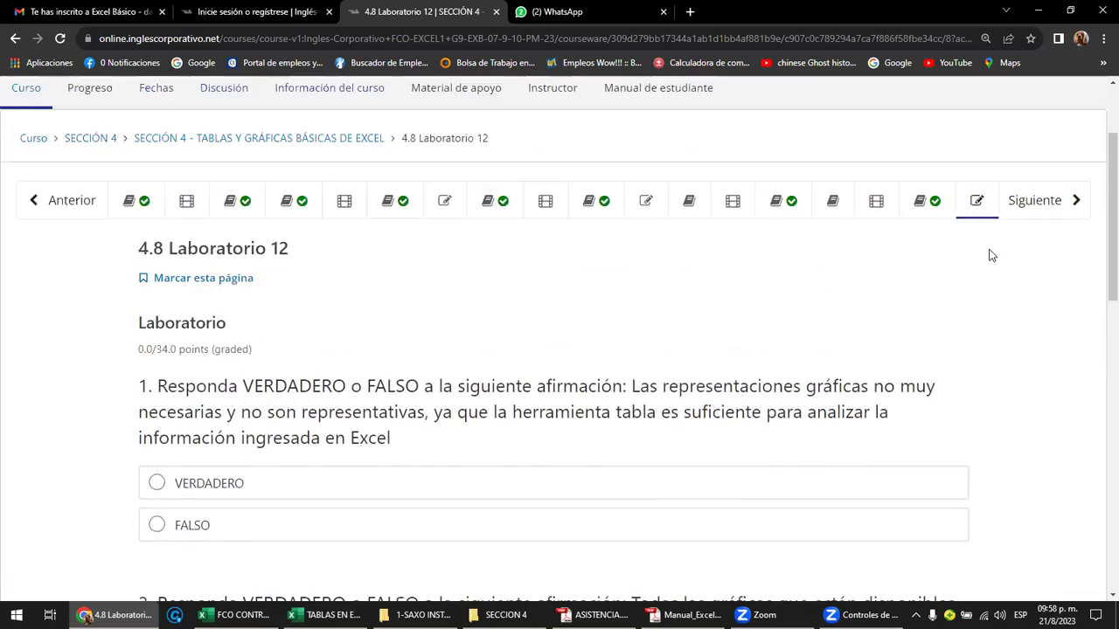
click(979, 278)
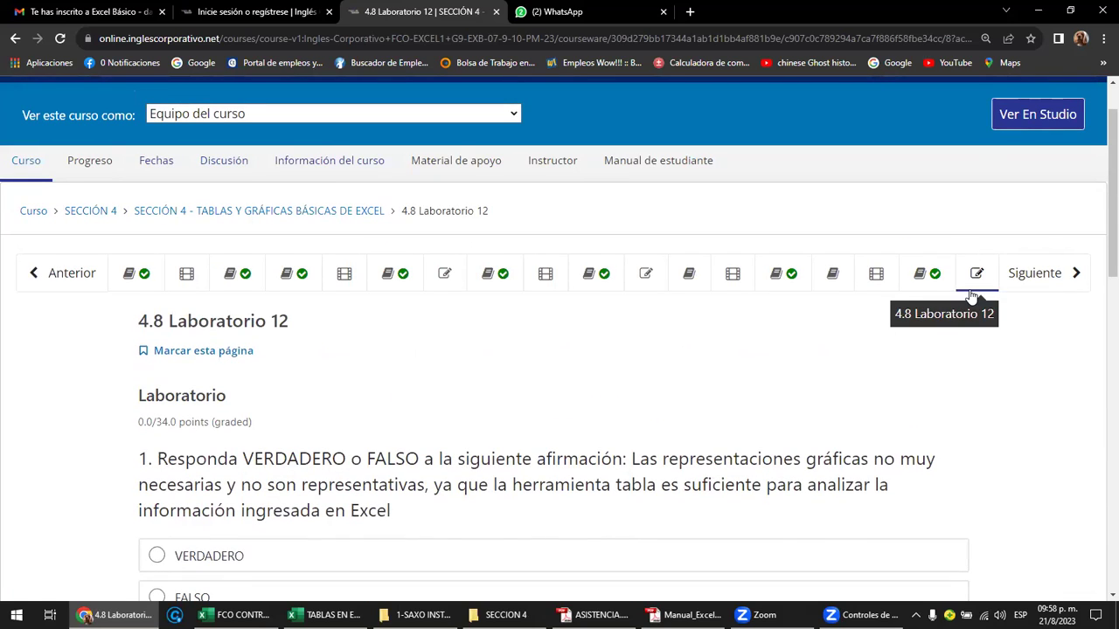
Open Material de apoyo and browse its videos and templates down to Sección #4.
click(483, 169)
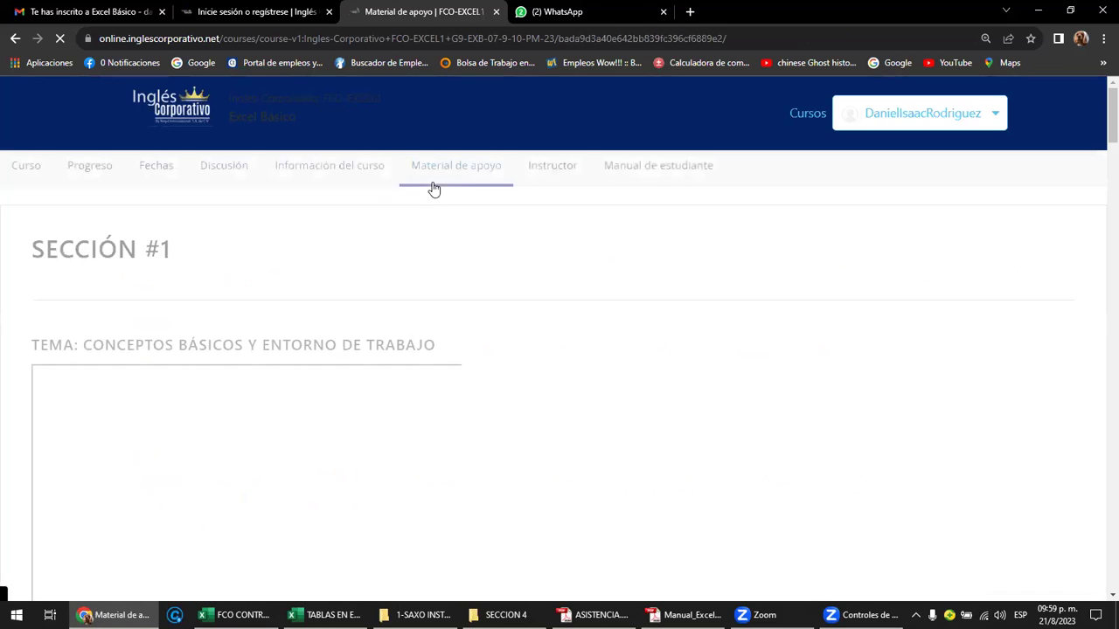
scroll(344, 330, down, 5)
scroll(349, 331, down, 5)
scroll(354, 332, down, 5)
scroll(358, 330, down, 5)
scroll(364, 327, down, 5)
scroll(367, 327, down, 5)
scroll(367, 328, down, 5)
scroll(367, 329, down, 5)
scroll(367, 329, down, 1)
scroll(367, 329, down, 4)
scroll(367, 329, down, 3)
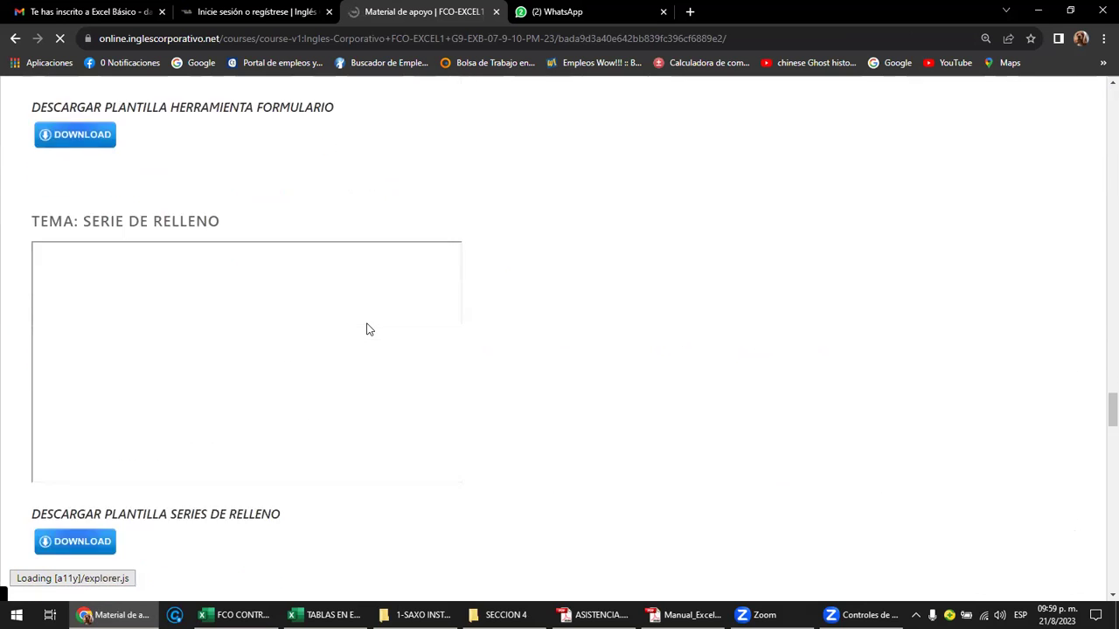
scroll(367, 328, down, 5)
scroll(367, 327, down, 3)
scroll(358, 329, down, 1)
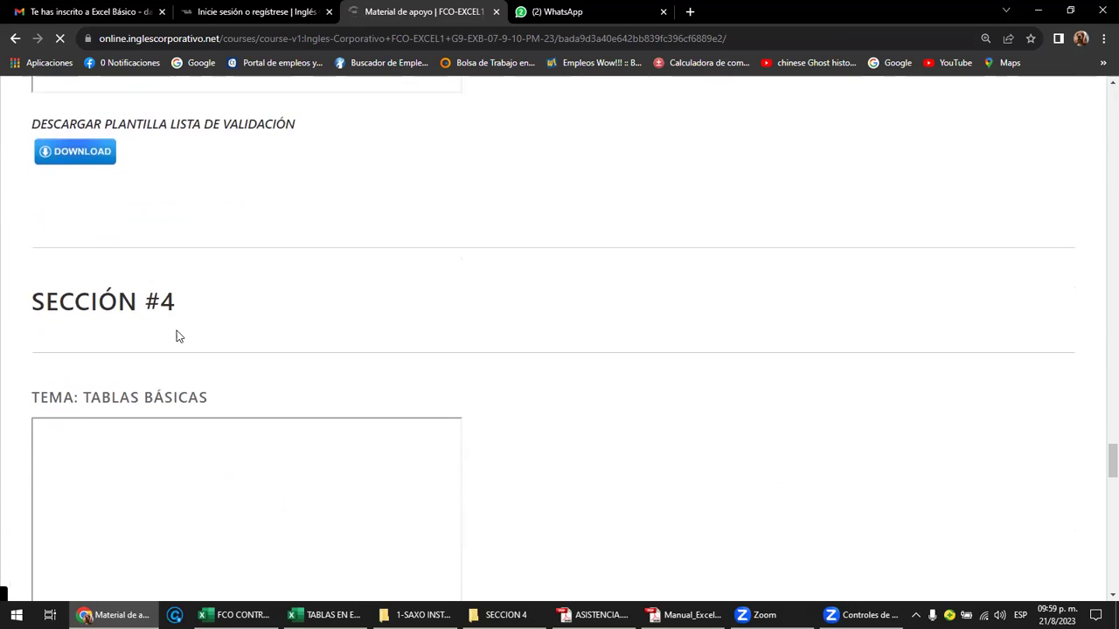
scroll(177, 336, down, 1)
scroll(178, 336, down, 1)
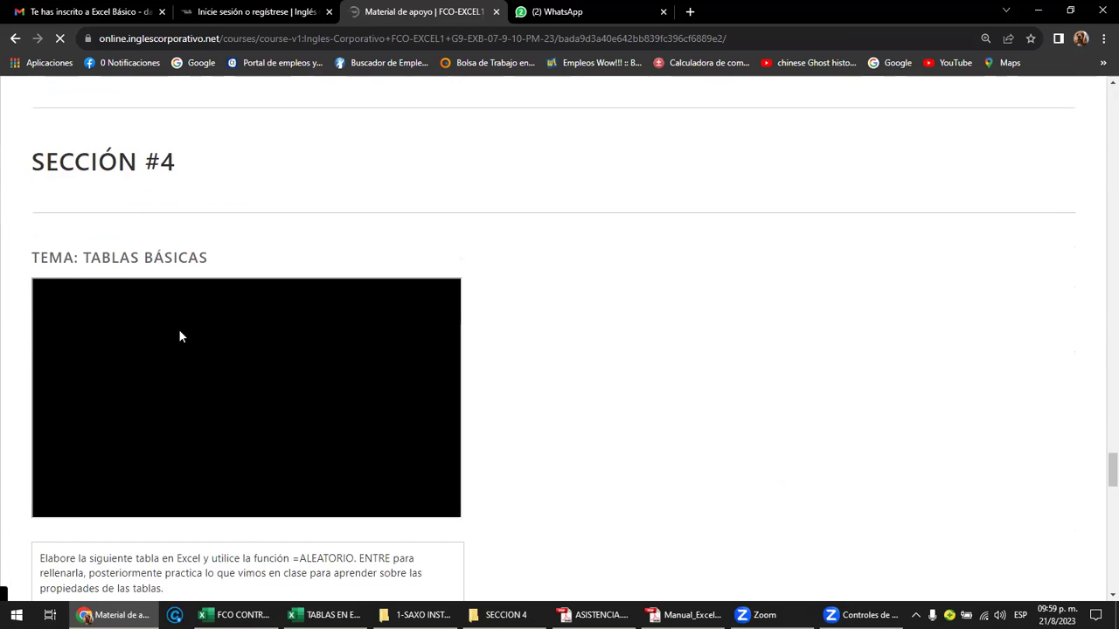
scroll(180, 336, down, 2)
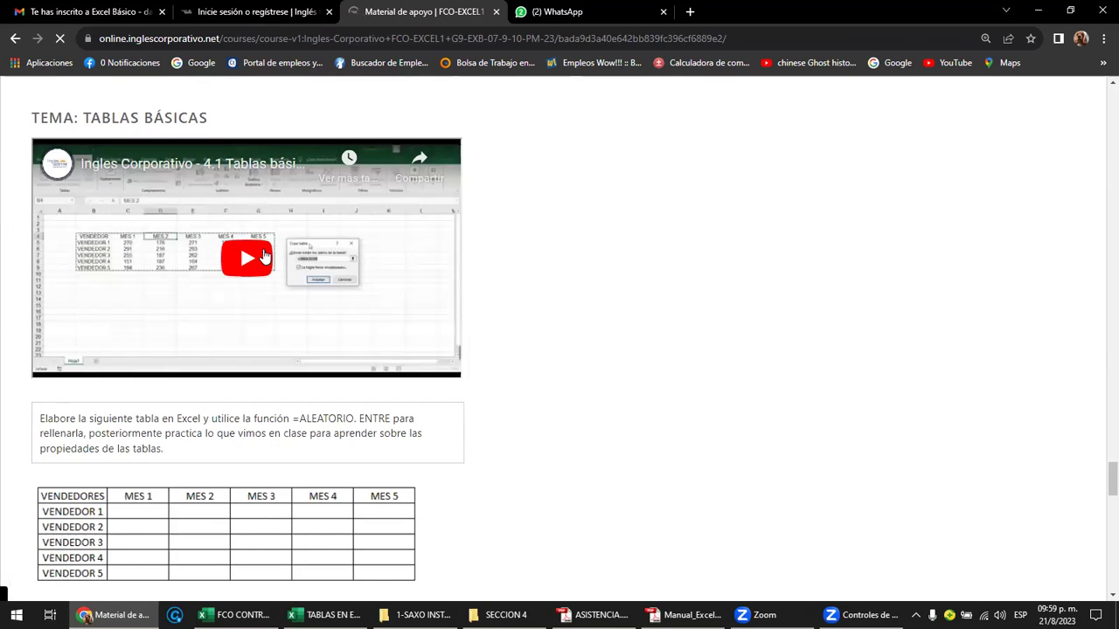
scroll(238, 243, down, 2)
scroll(239, 242, down, 3)
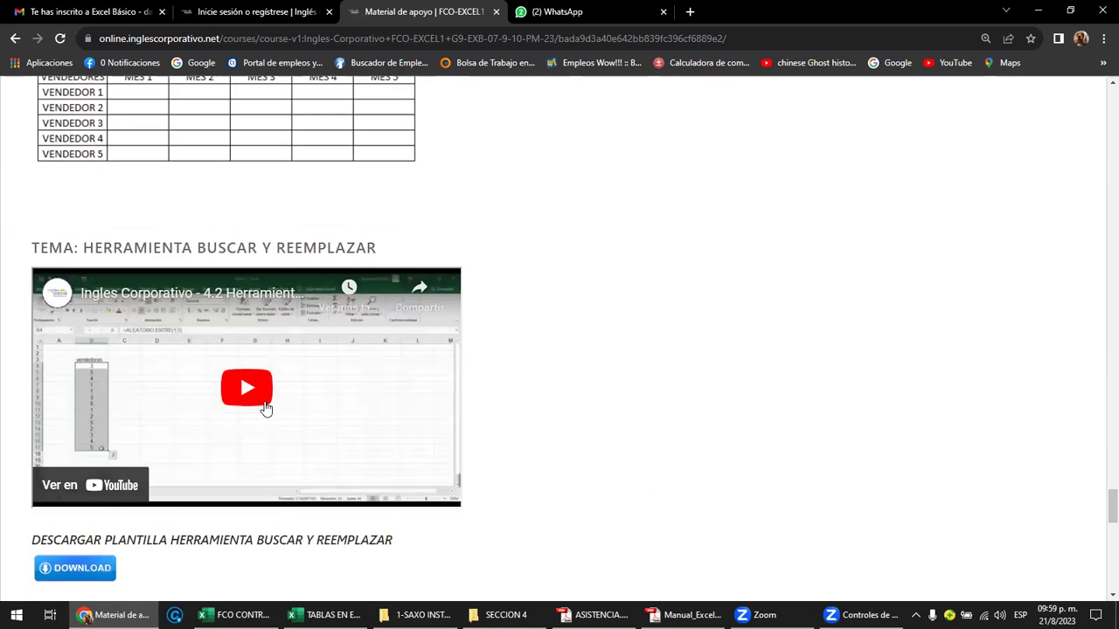
Scroll back up to the top of the Material de apoyo page.
scroll(266, 409, up, 1)
scroll(267, 410, up, 2)
scroll(267, 409, up, 2)
scroll(266, 409, up, 1)
scroll(267, 409, up, 1)
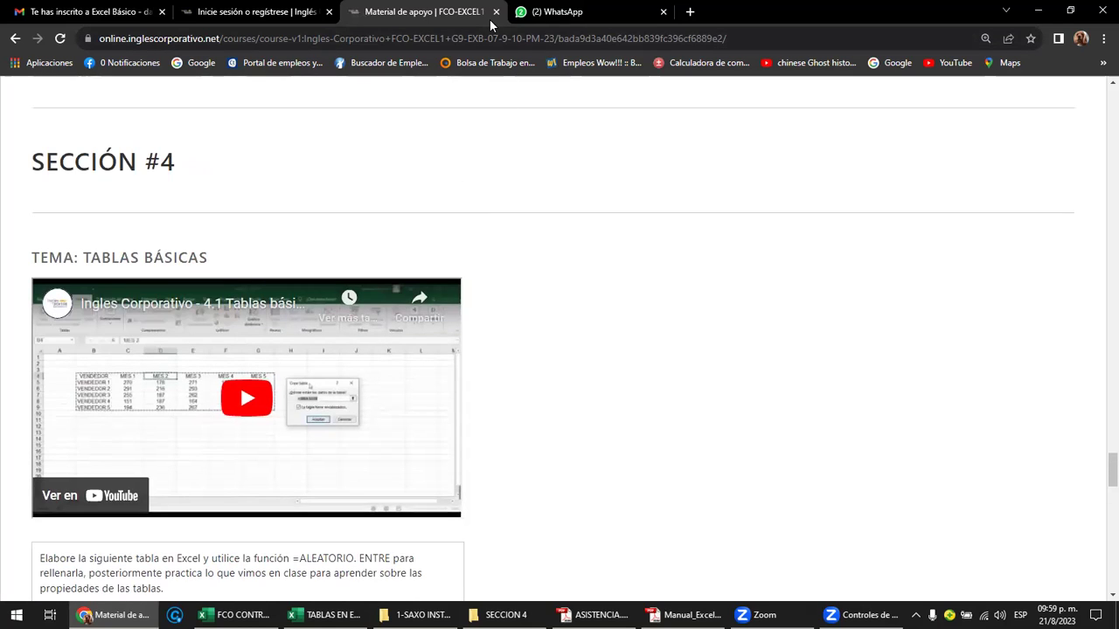
scroll(522, 332, up, 4)
scroll(522, 332, up, 5)
scroll(522, 332, up, 5)
scroll(522, 332, up, 5)
scroll(522, 332, up, 5)
scroll(522, 332, up, 5)
scroll(525, 336, up, 5)
scroll(524, 337, up, 5)
scroll(525, 336, up, 5)
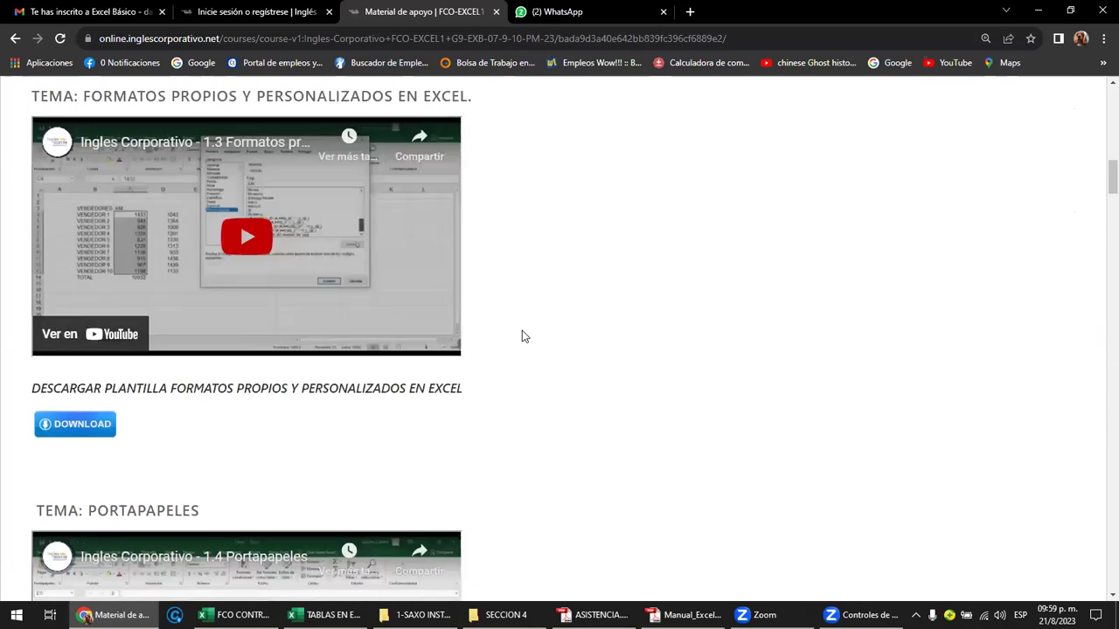
scroll(525, 336, up, 5)
scroll(522, 333, up, 5)
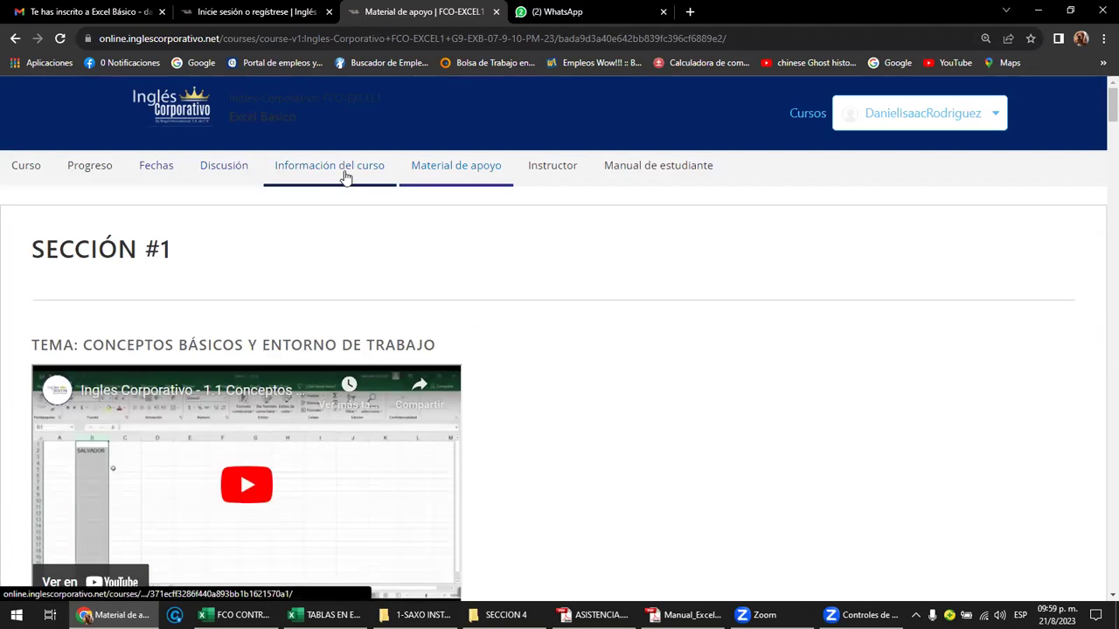
Go to Instructor, Administrador de Estudiantes, and open Ver libro de calificaciones.
click(544, 172)
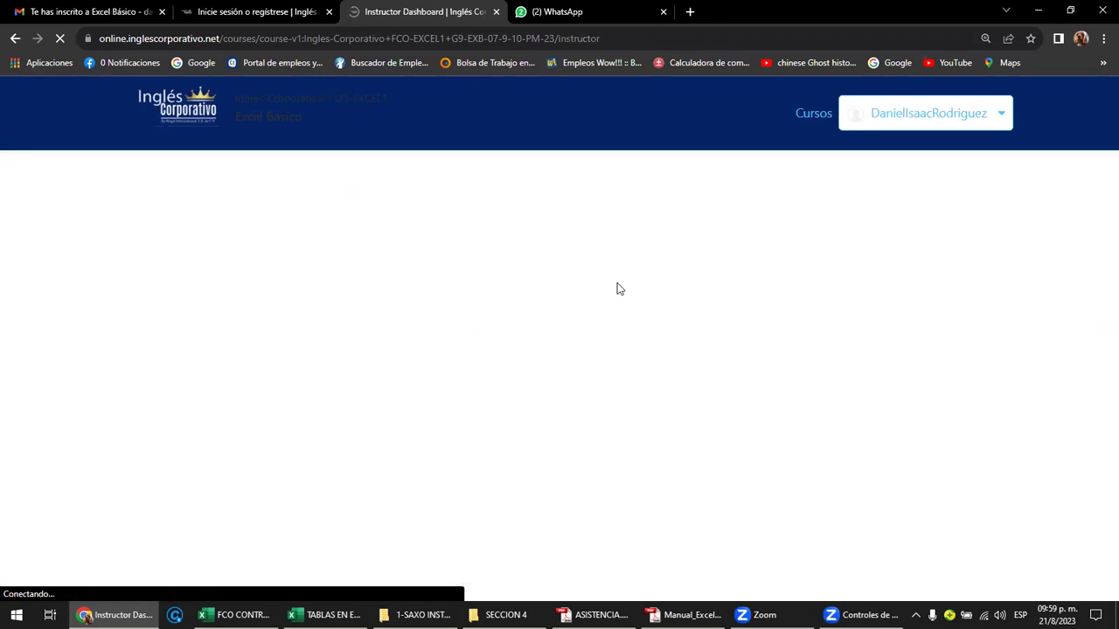
scroll(620, 288, down, 2)
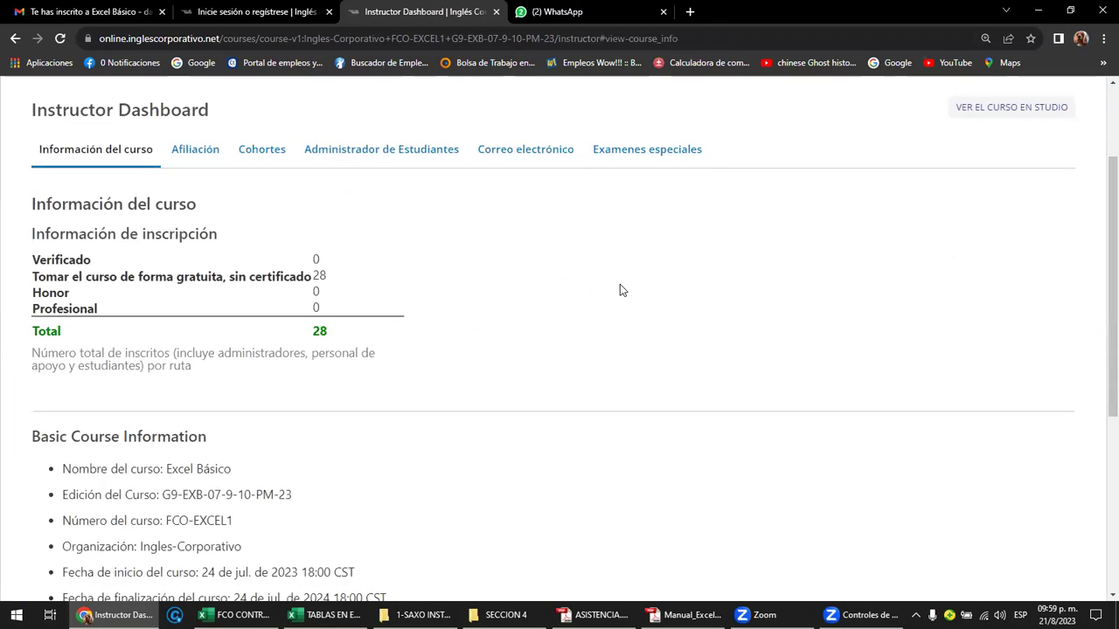
scroll(620, 289, down, 1)
scroll(620, 289, up, 2)
click(404, 229)
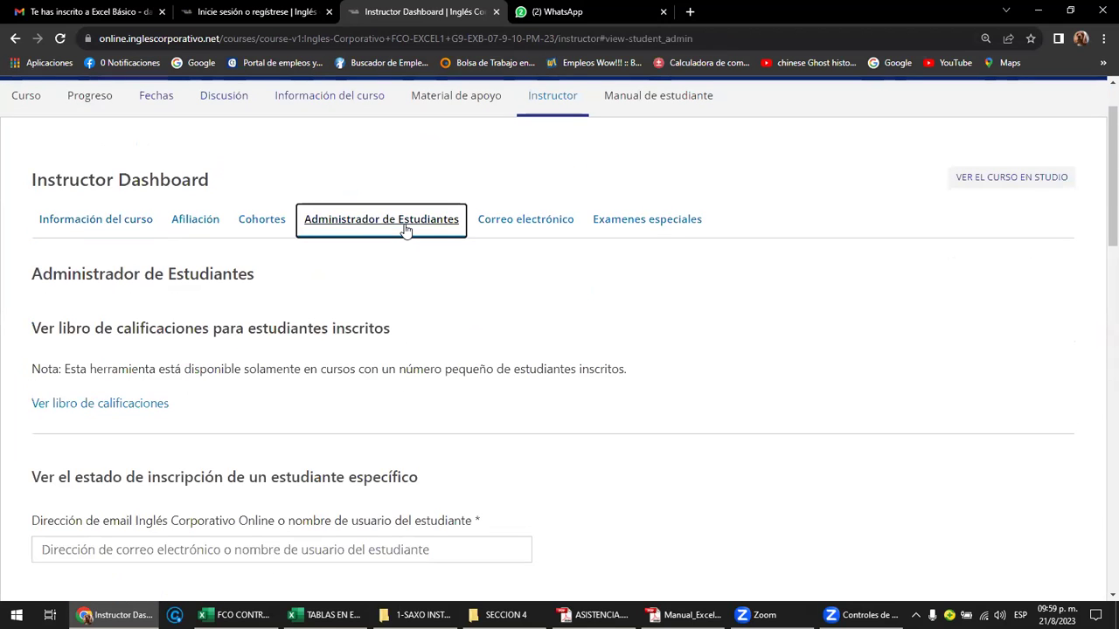
click(112, 408)
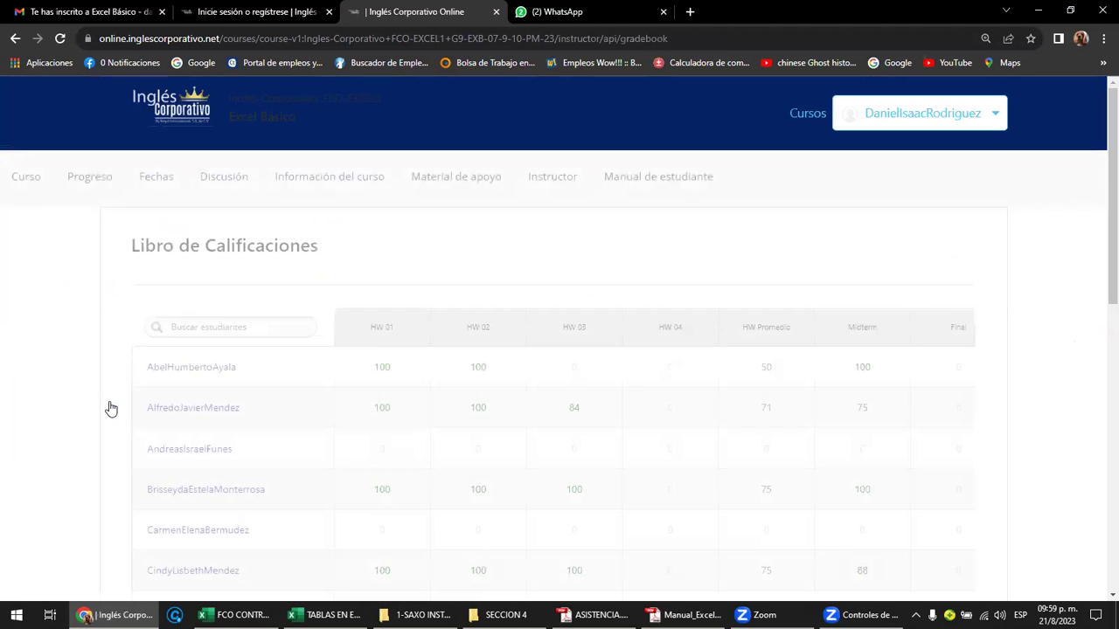
Review students' homework, average, midterm and final scores in the Libro de Calificaciones.
scroll(310, 391, down, 1)
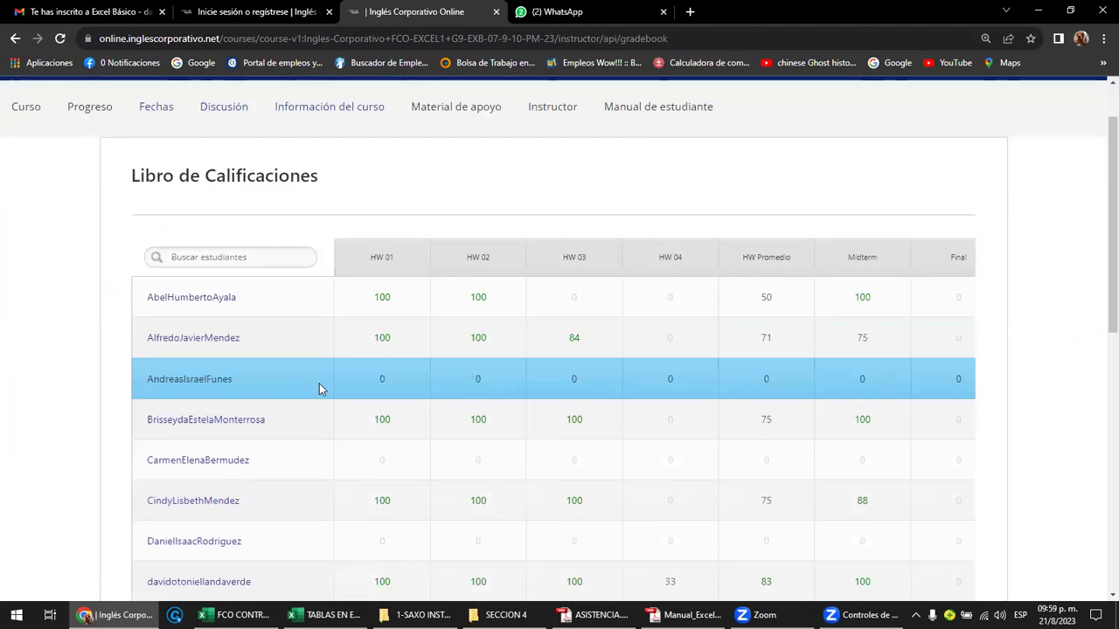
scroll(319, 388, down, 1)
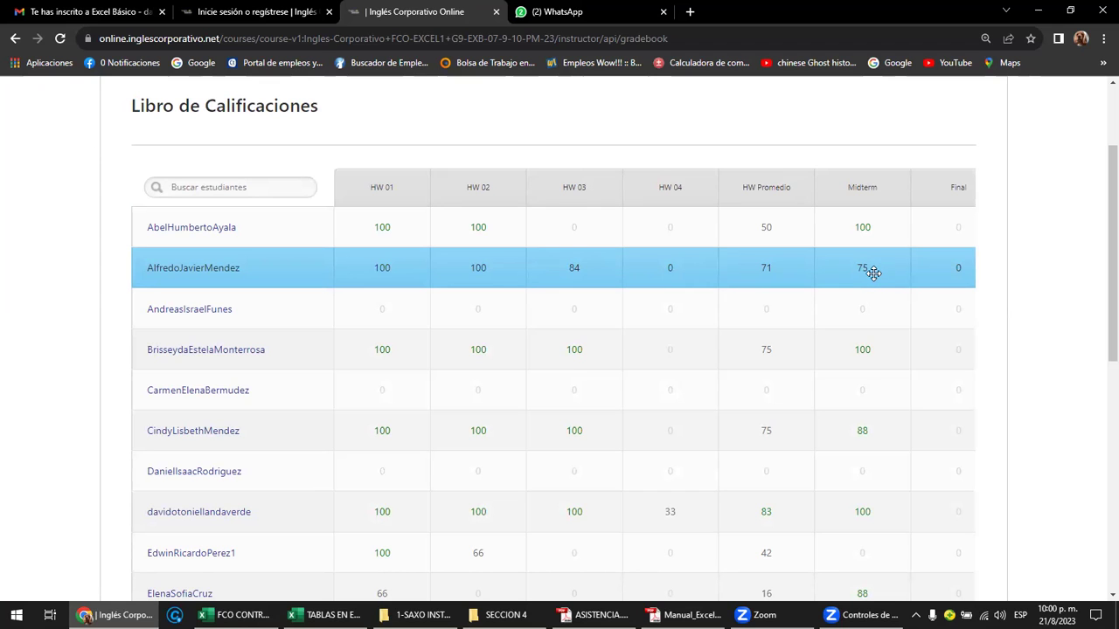
scroll(603, 381, down, 1)
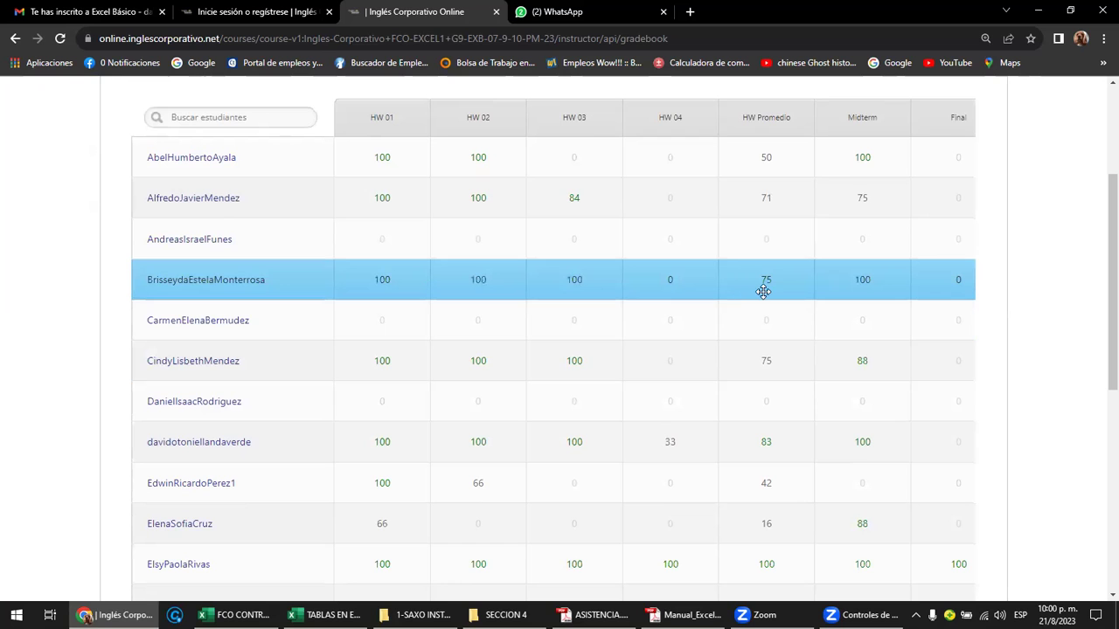
mouse_move(862, 350)
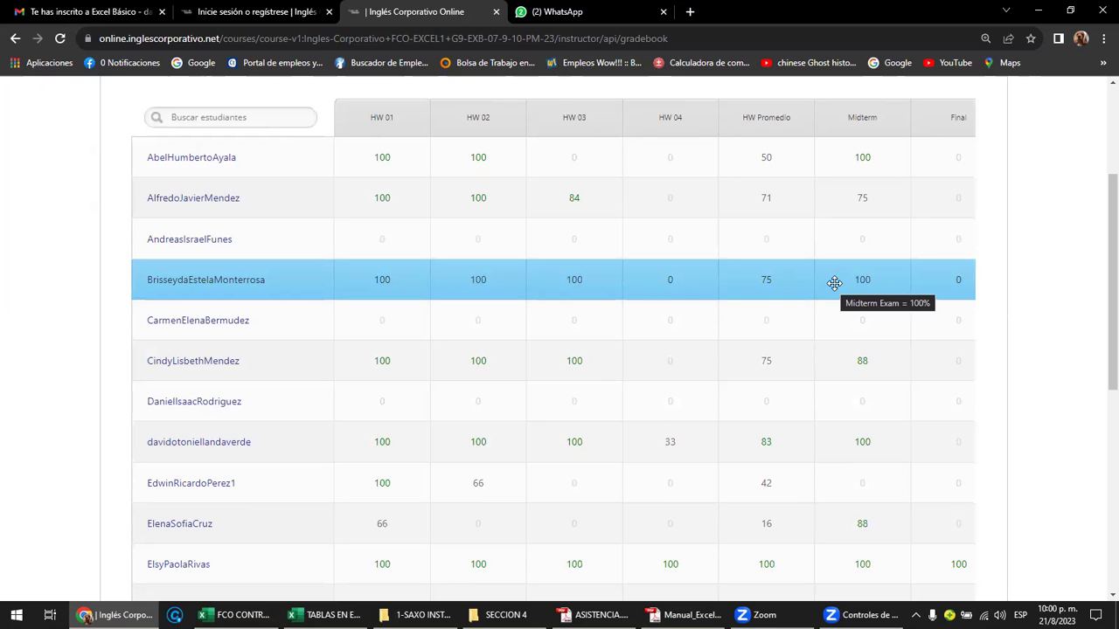
scroll(835, 283, down, 2)
scroll(833, 285, down, 1)
scroll(832, 285, down, 1)
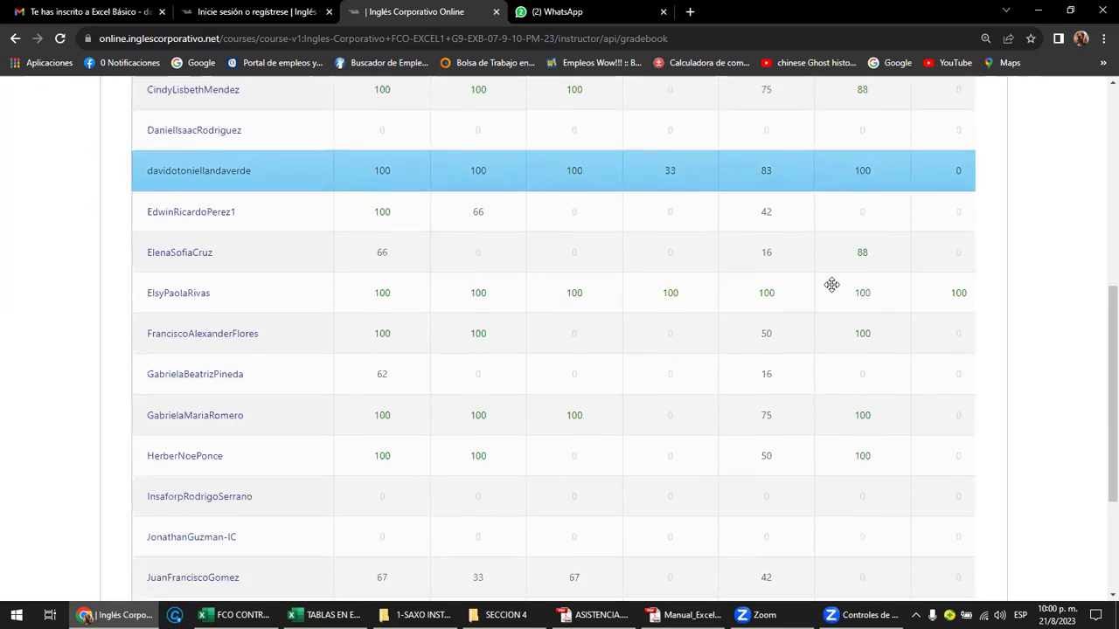
scroll(832, 285, down, 2)
scroll(831, 285, down, 1)
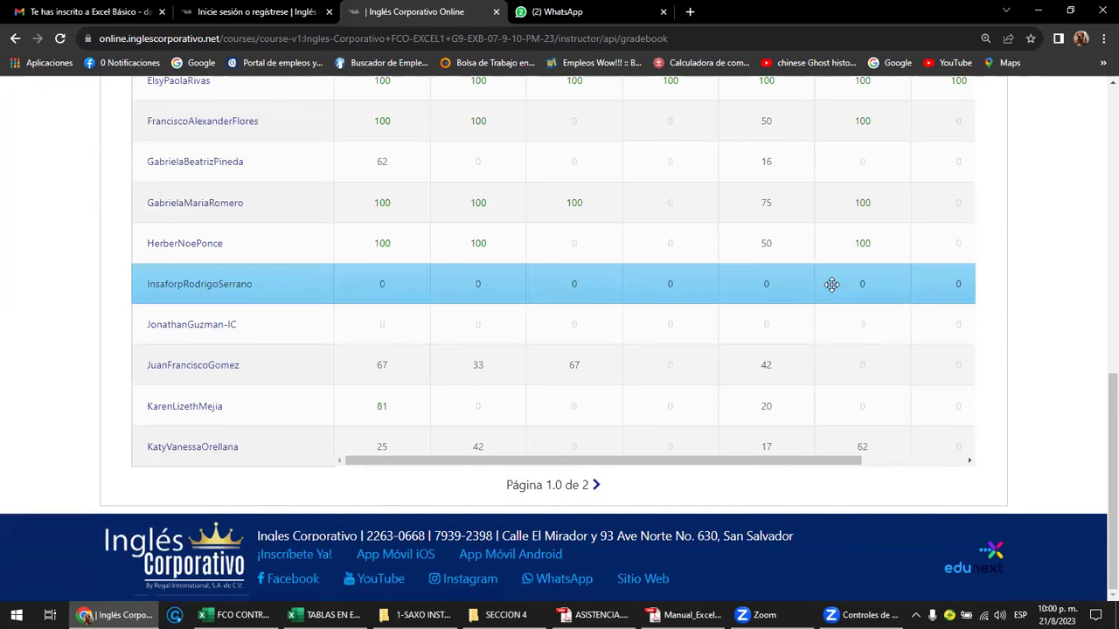
scroll(831, 285, up, 4)
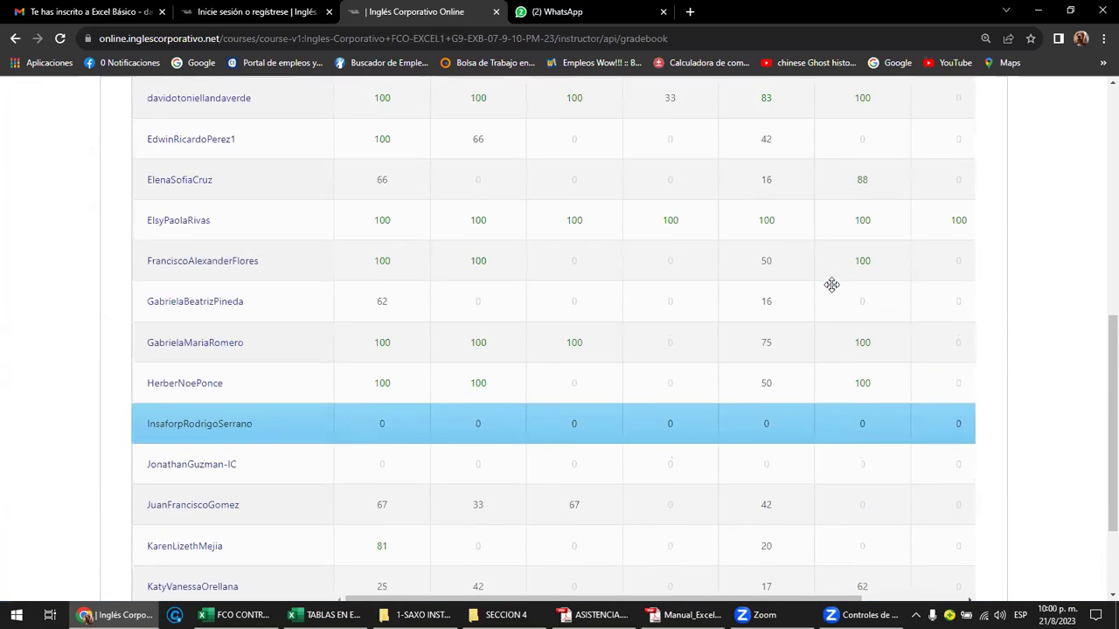
scroll(831, 285, up, 3)
scroll(832, 288, up, 2)
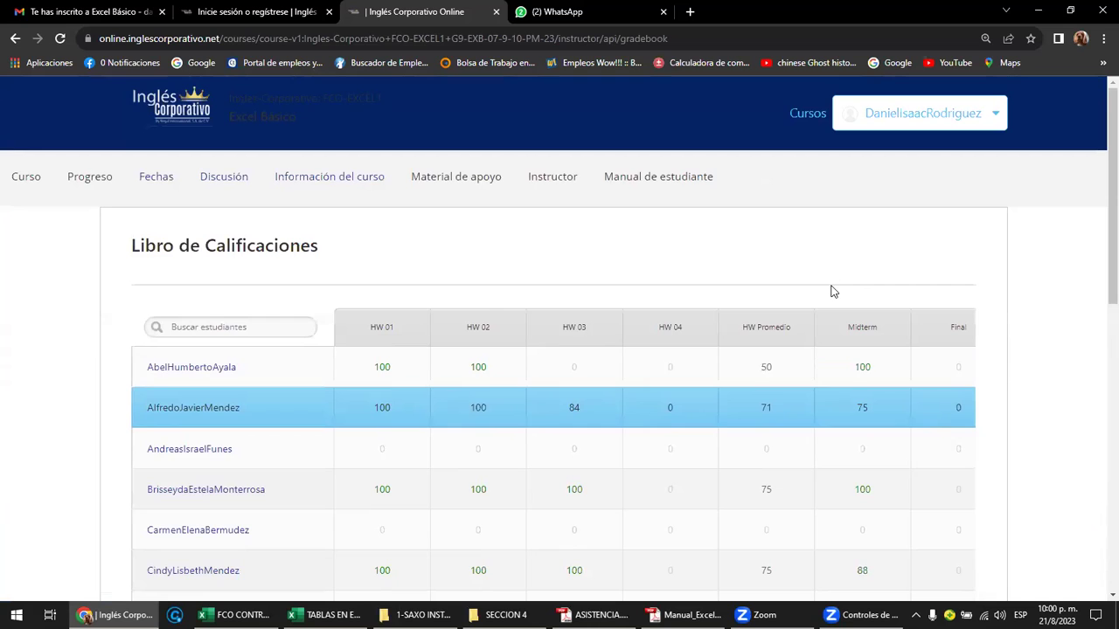
scroll(831, 289, down, 2)
scroll(831, 289, down, 1)
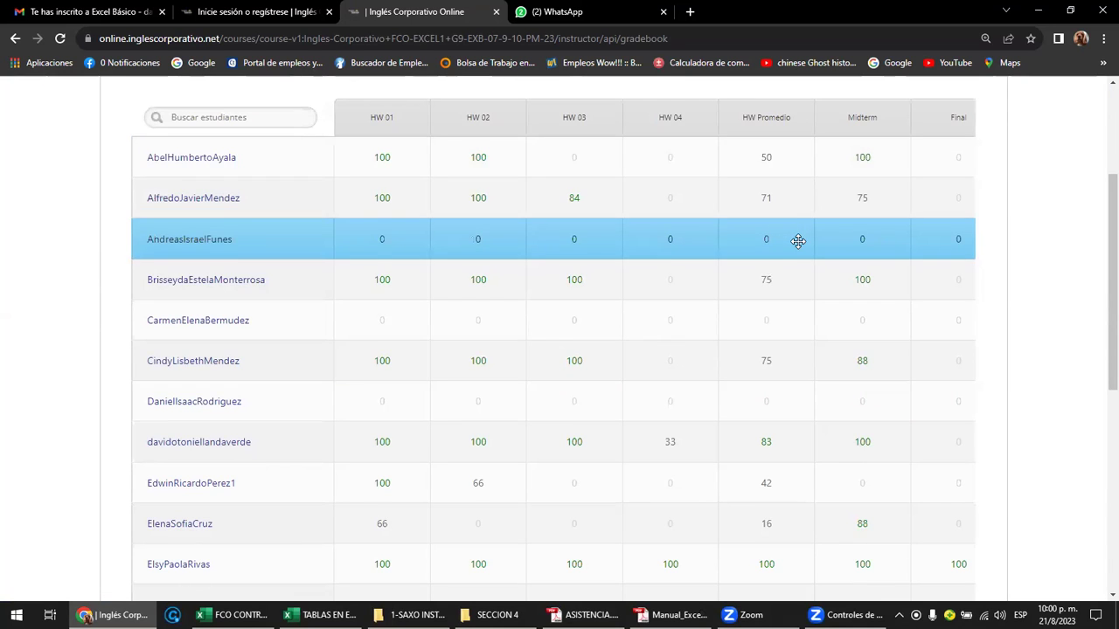
scroll(799, 242, down, 1)
scroll(799, 243, down, 5)
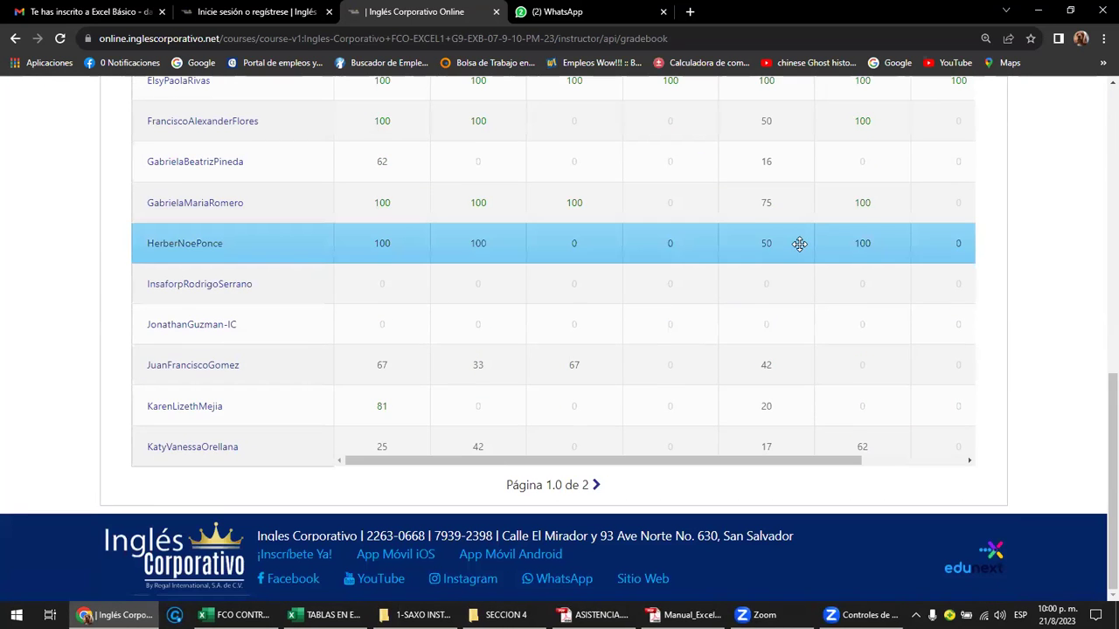
scroll(799, 243, up, 6)
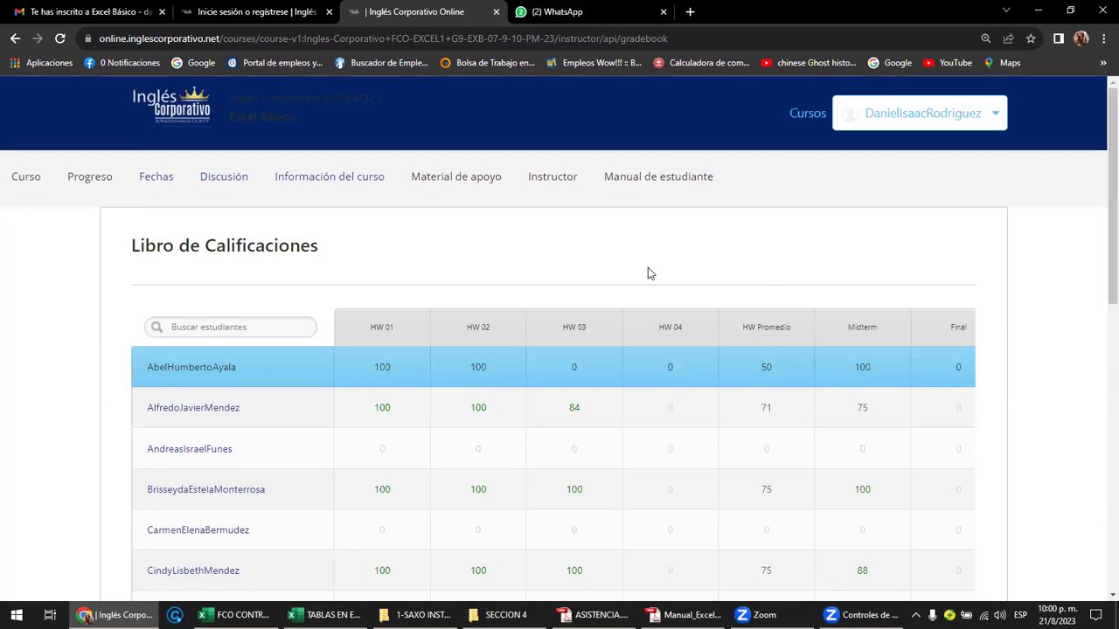
Go back to the Curso tab and look over the Sección 1–4 outline and Examen Final.
click(39, 185)
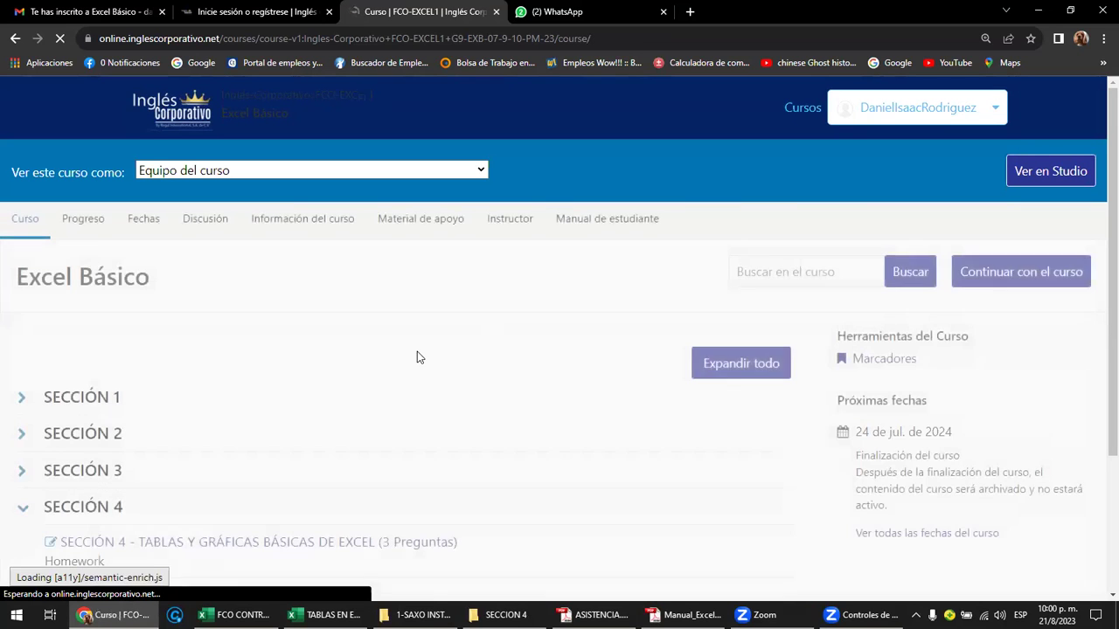
scroll(409, 354, down, 3)
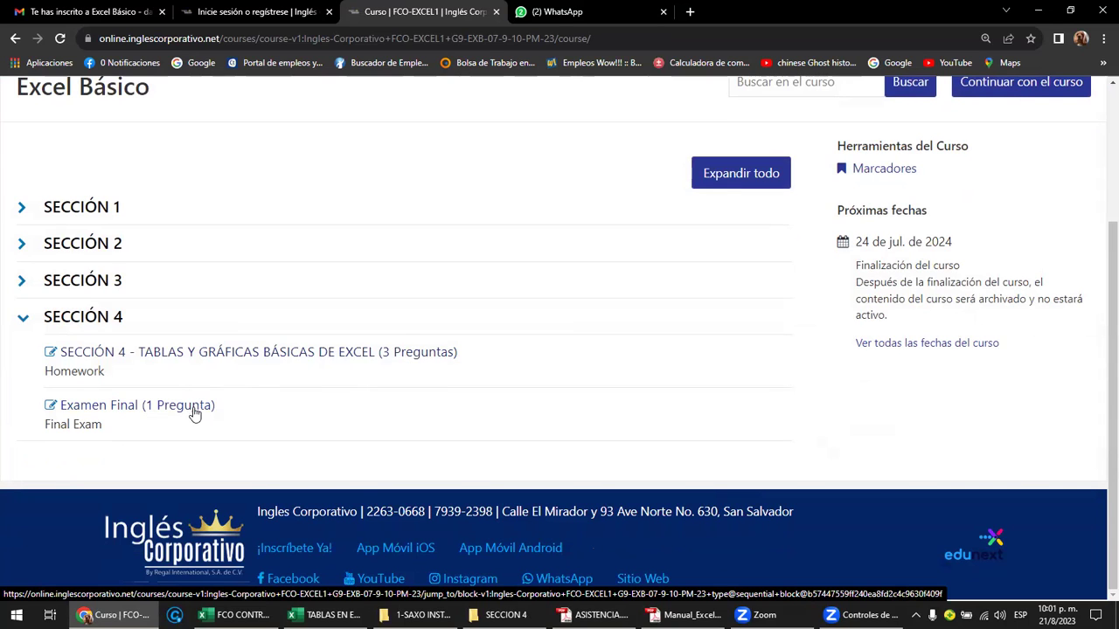
scroll(507, 277, up, 3)
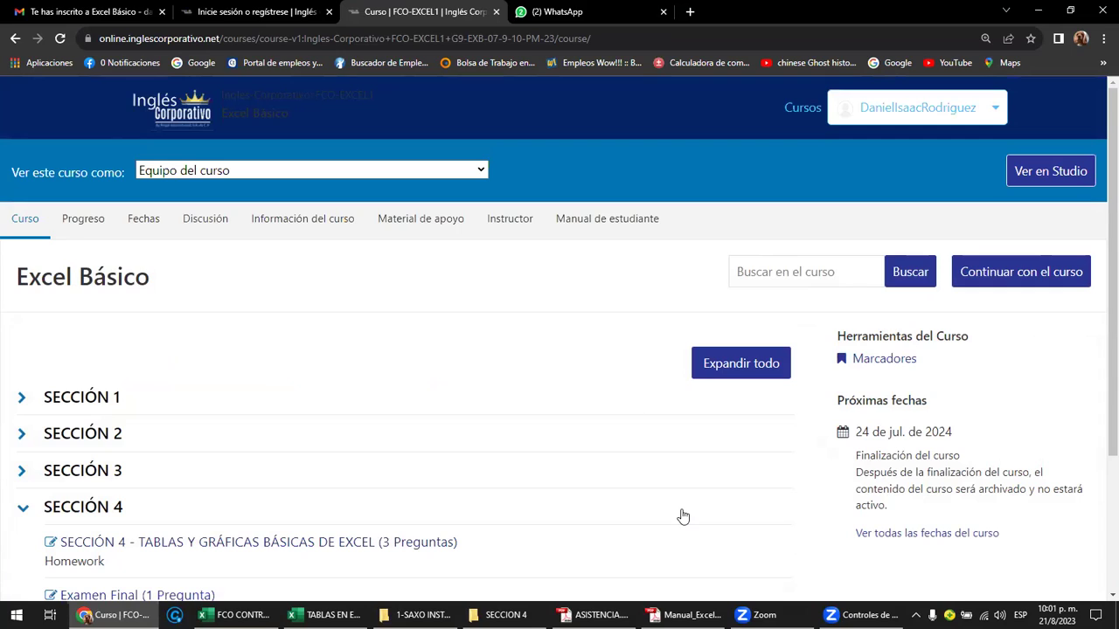